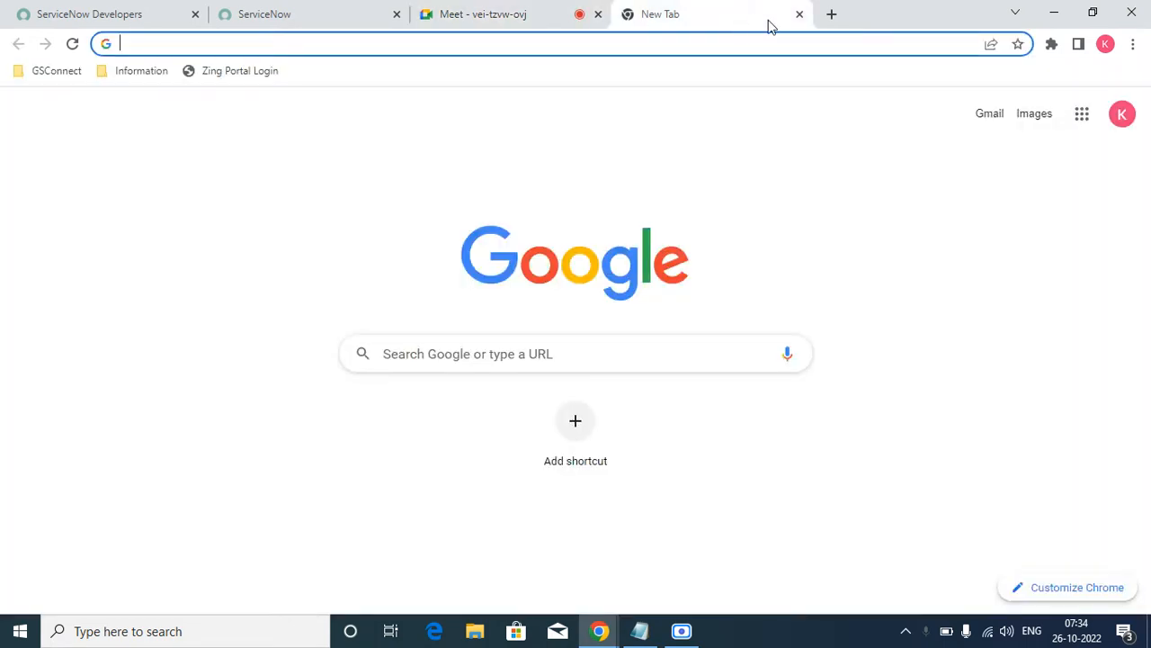
Step: Close the blank browser tab, switch to the ServiceNow instance, dismiss the presenting notification and bring up the Meet screen-sharing bar
left_click(799, 14)
left_click(316, 13)
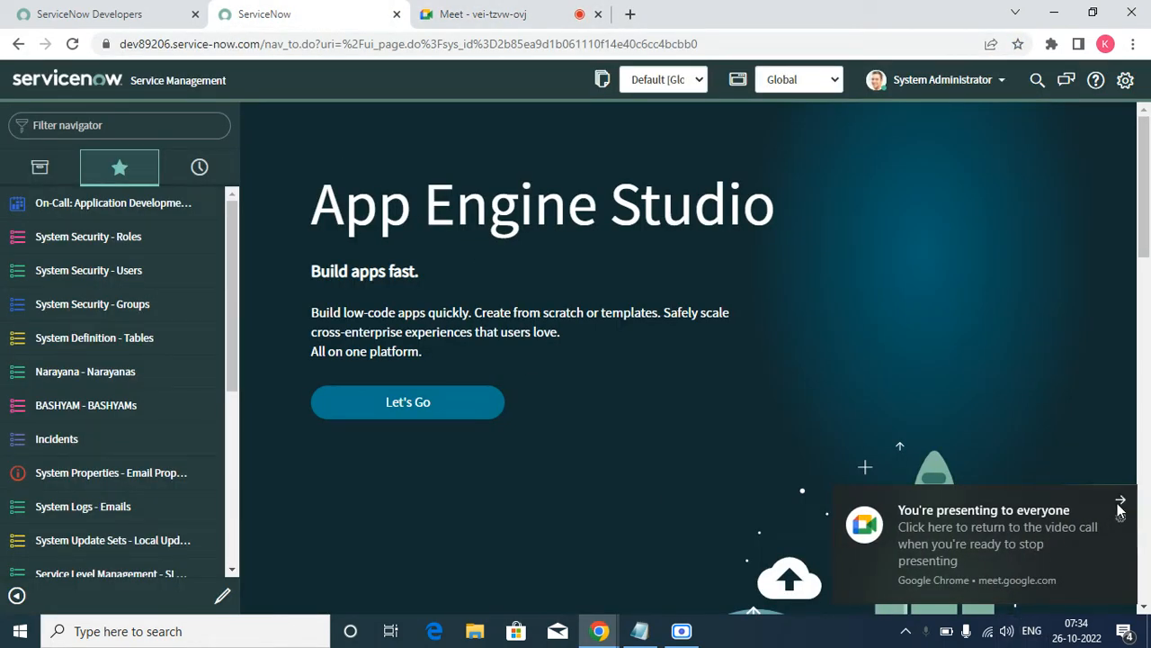
left_click(1121, 500)
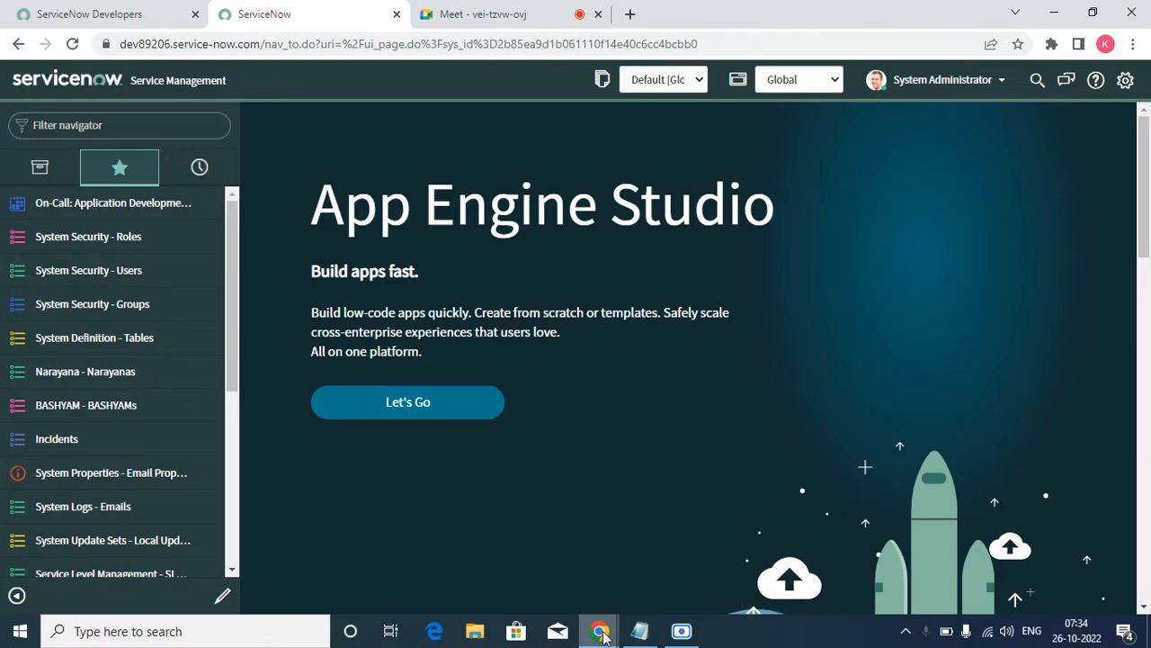
mouse_move(601, 628)
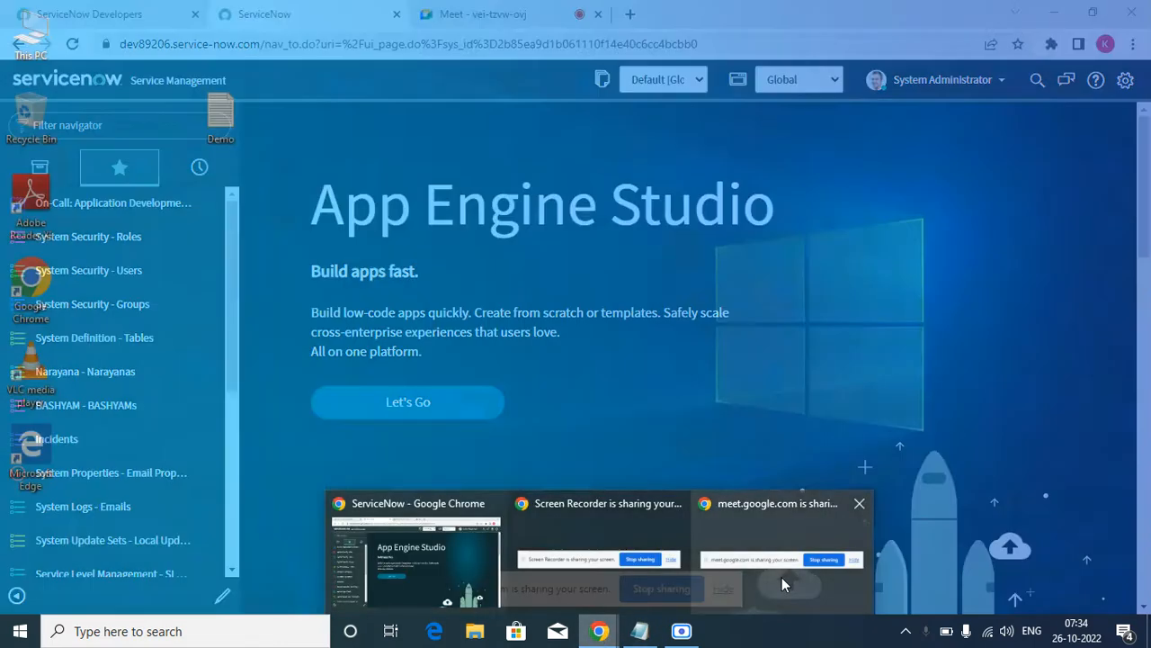
left_click(782, 577)
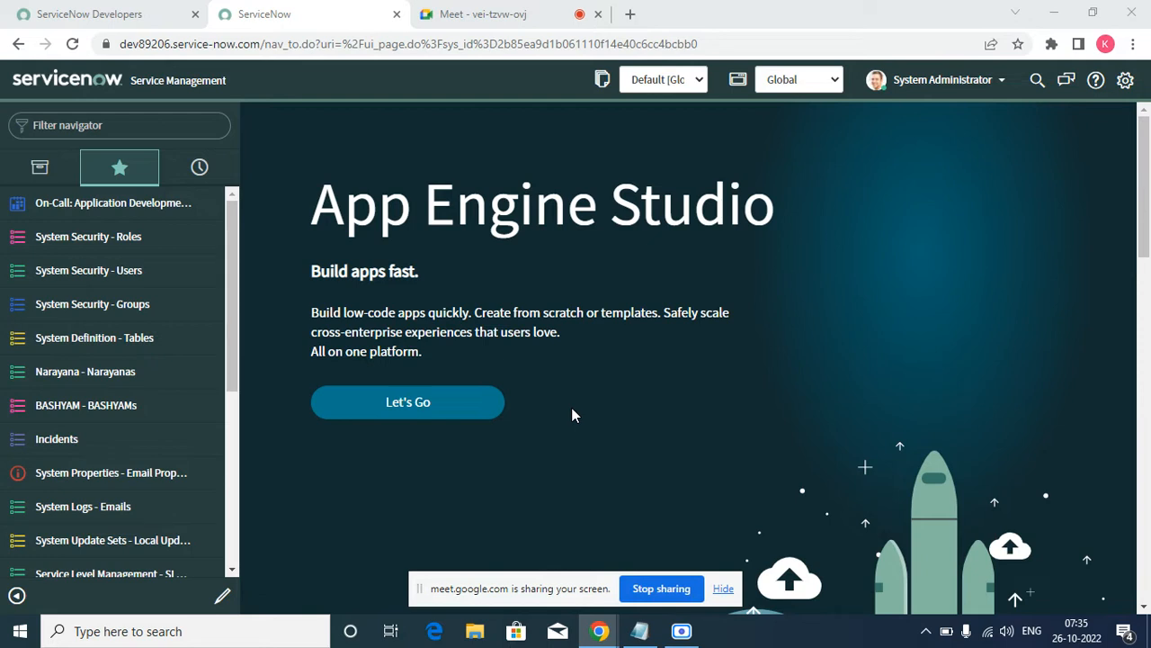
Step: Open a new Notepad document
key("super+r")
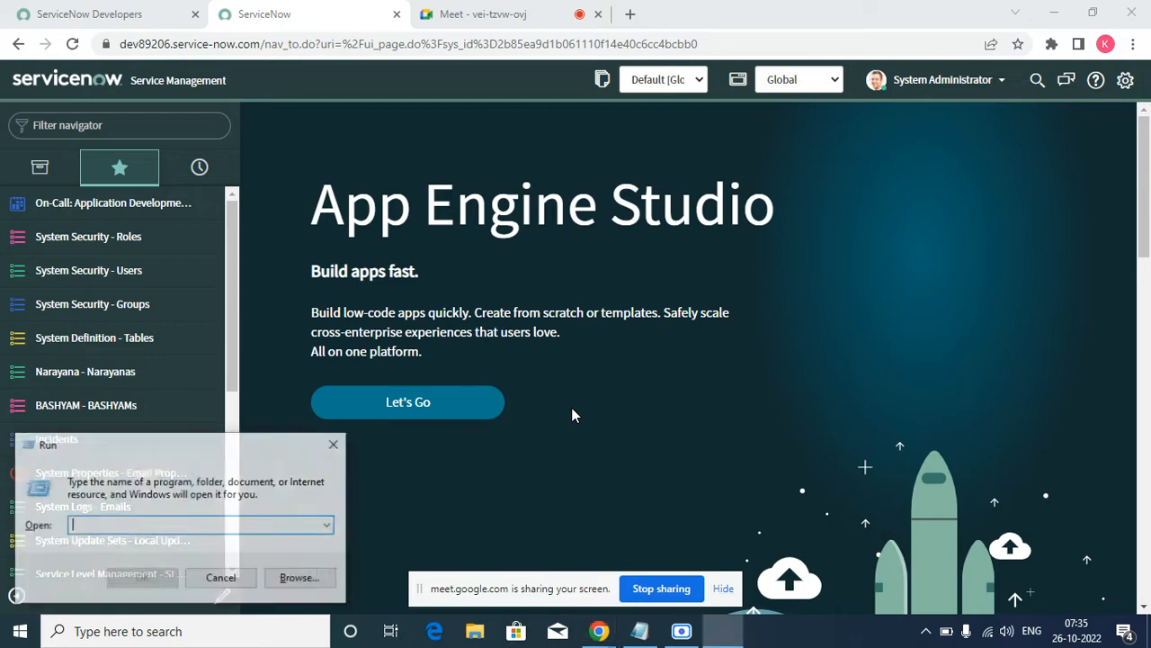
type("no")
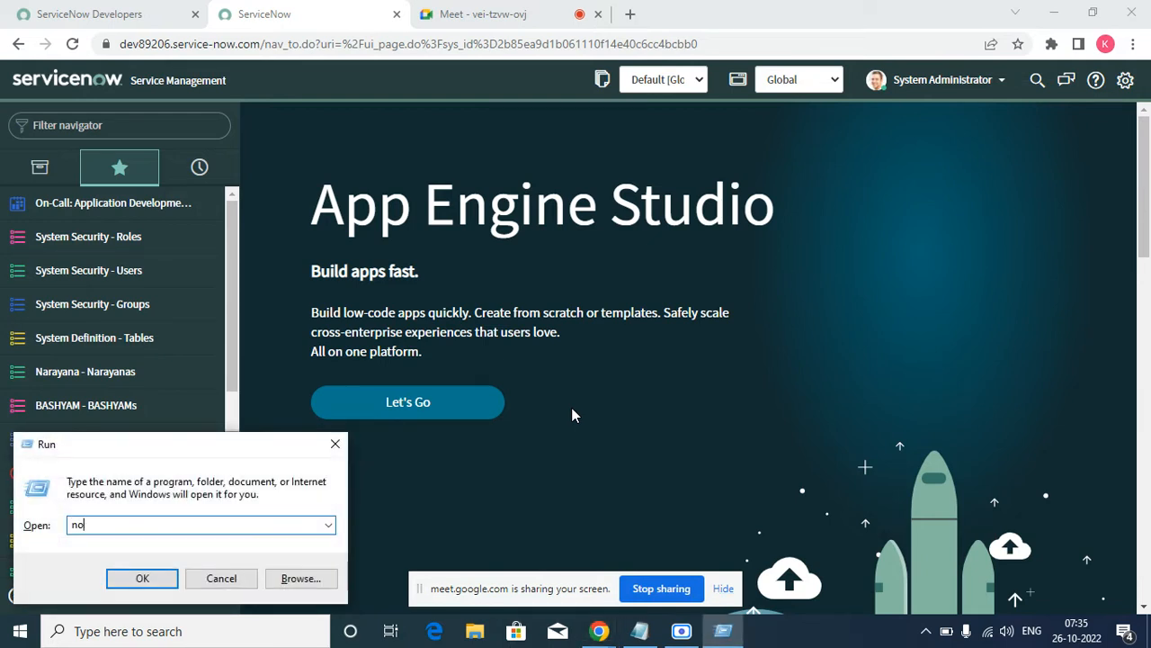
type("tepad")
key("Return")
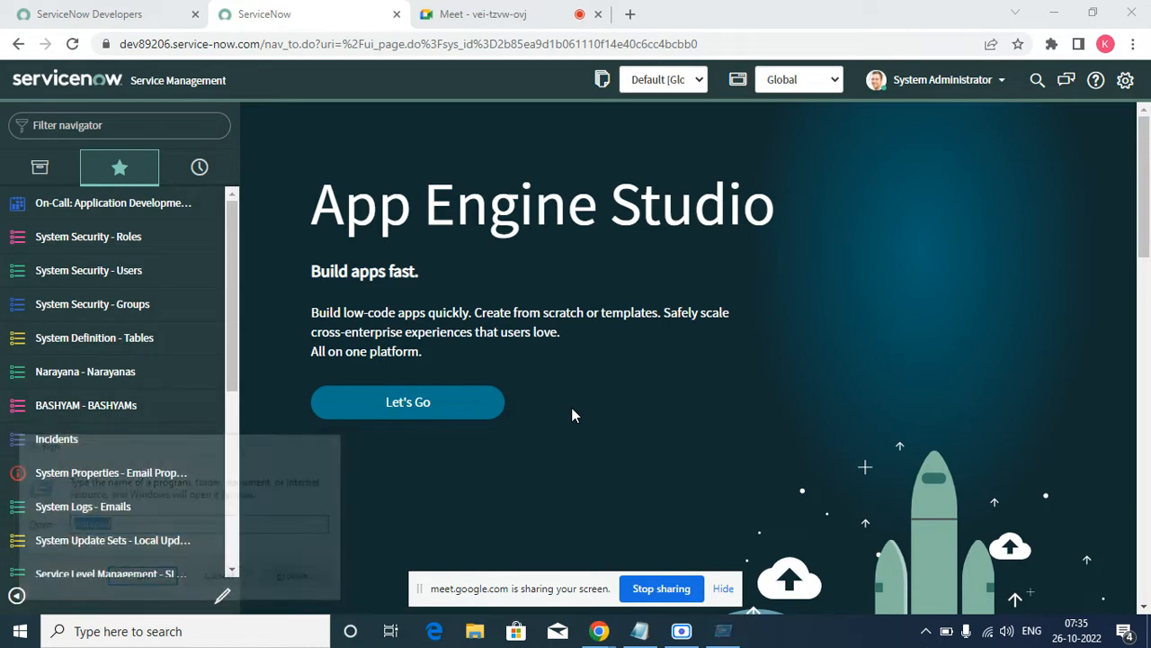
Step: Write the heading "Schedule" in the Notepad document, add three line breaks below it and minimize the document
type("Shab")
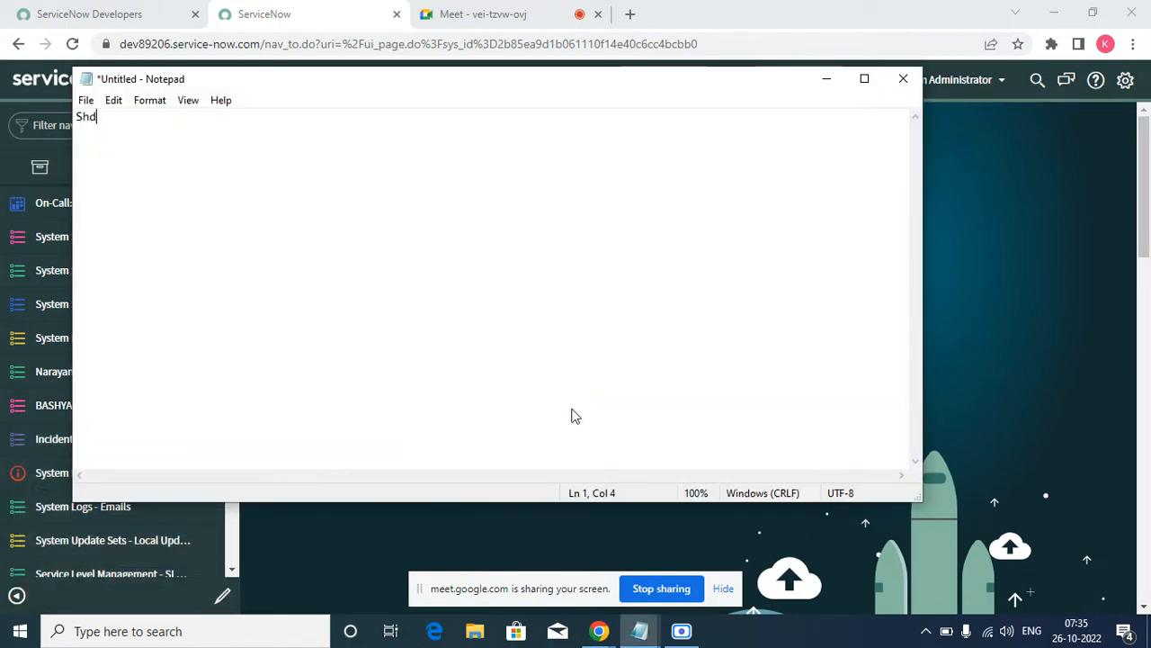
key("BackSpace")
key("BackSpace")
key("BackSpace")
type("cche")
type("dule")
key("BackSpace")
key("BackSpace")
key("BackSpace")
key("BackSpace")
key("BackSpace")
key("BackSpace")
key("BackSpace")
key("BackSpace")
type("hedule")
key("Return")
key("Return")
key("Return")
left_click(828, 81)
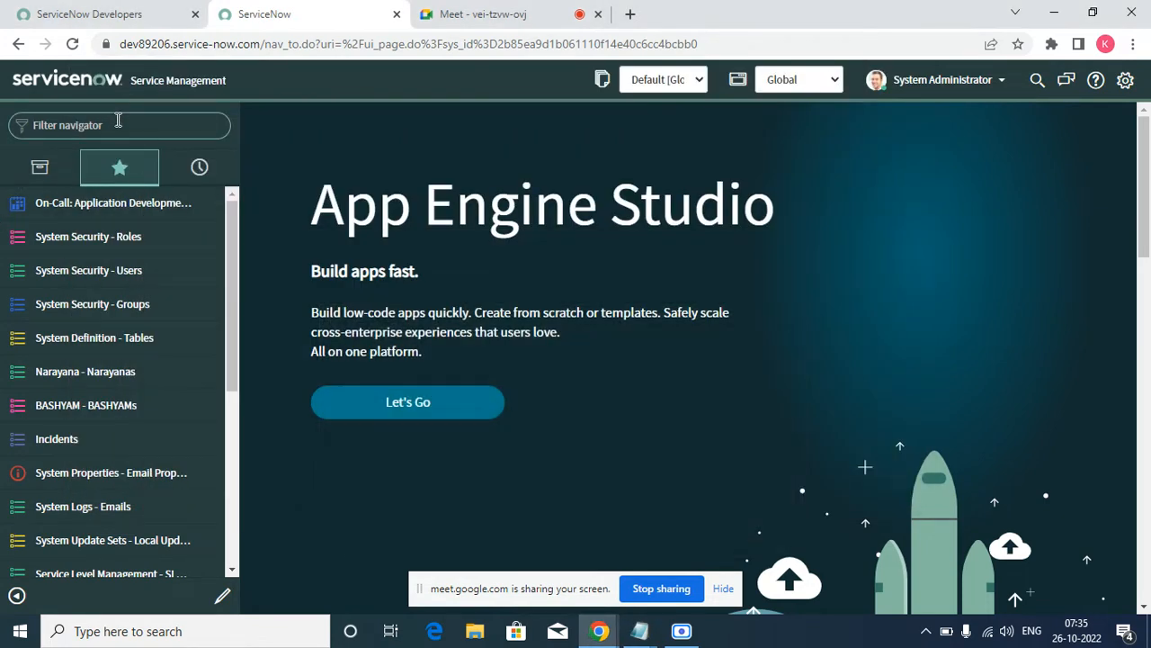
Step: Filter the ServiceNow navigator for "schedule" and open the Schedules list under System Scheduler
left_click(118, 125)
type("schedul")
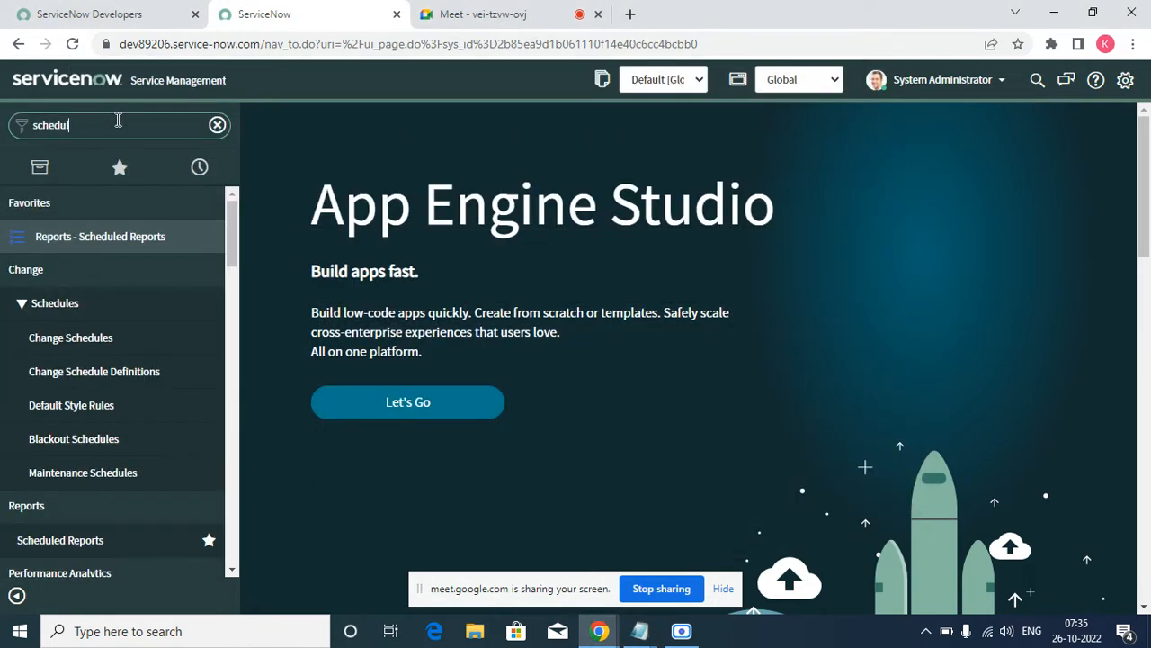
type("e")
scroll(11, 313, "down", 10)
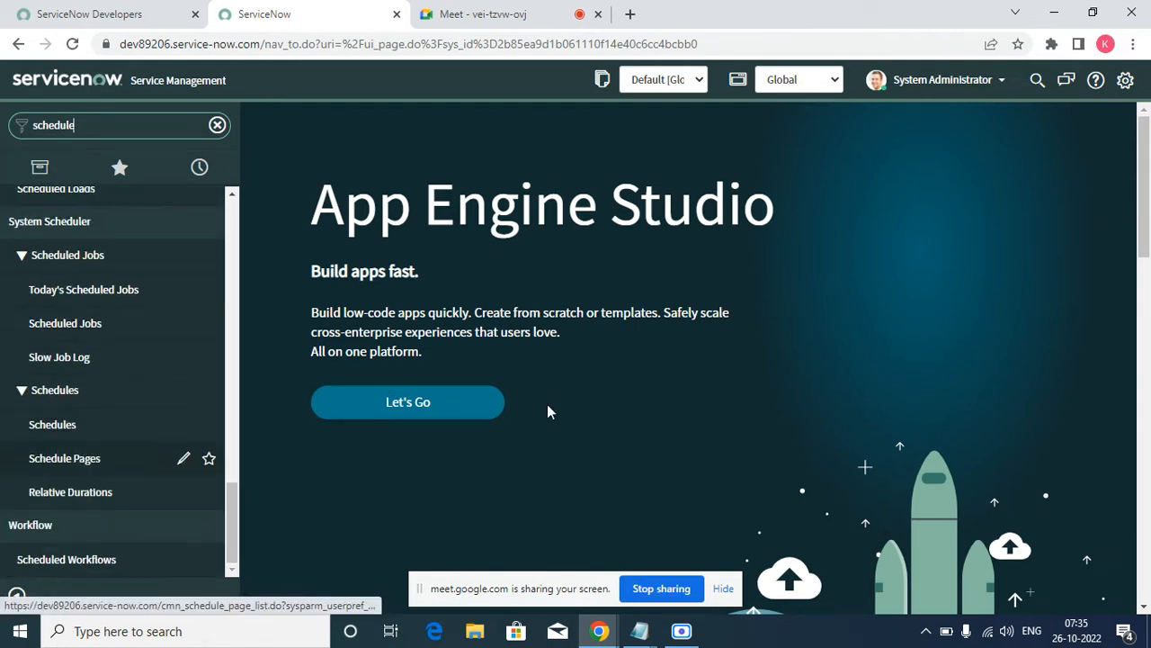
left_click(122, 424)
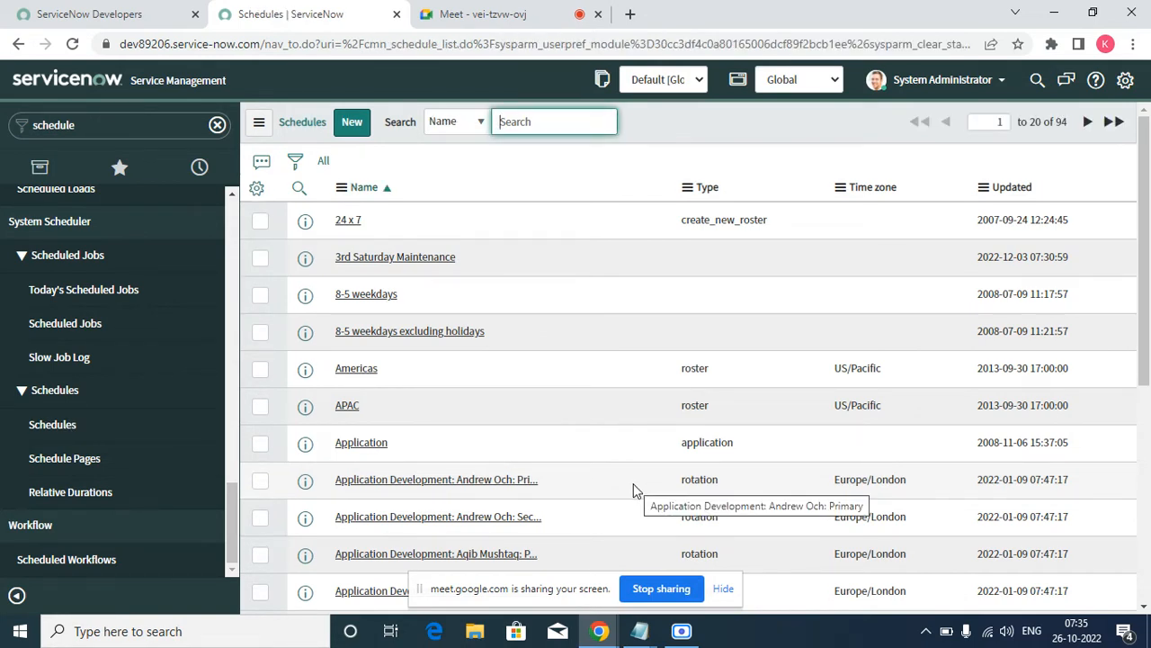
Step: Open the 24 x 7 schedule record and examine its schedule entries
left_click(350, 224)
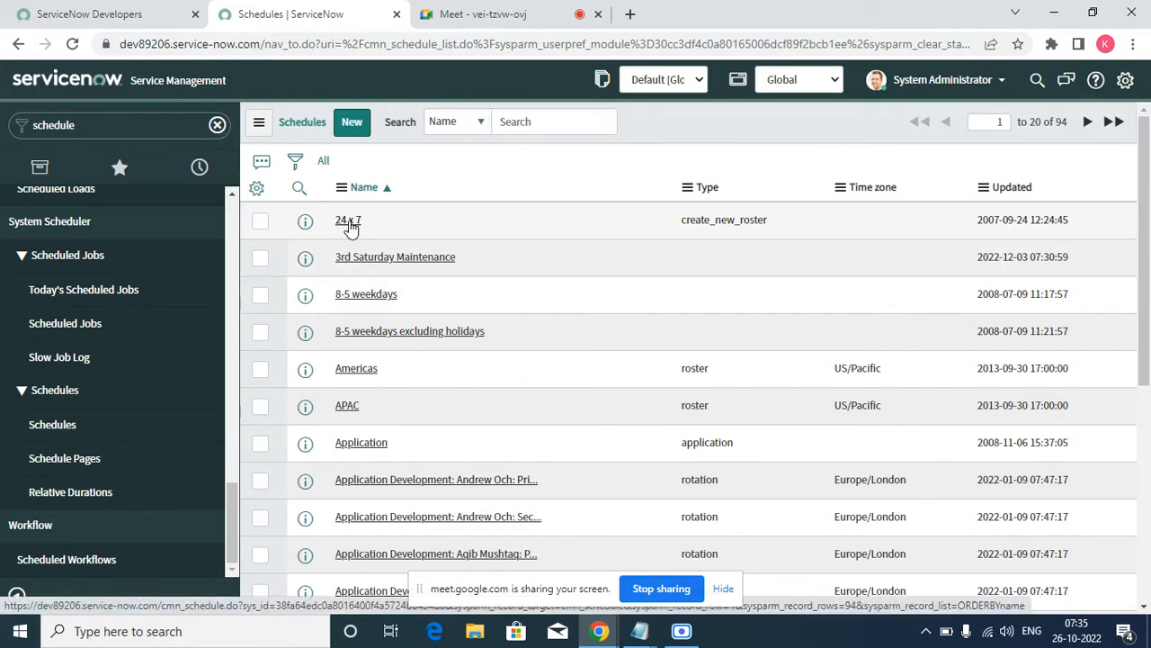
left_click(349, 225)
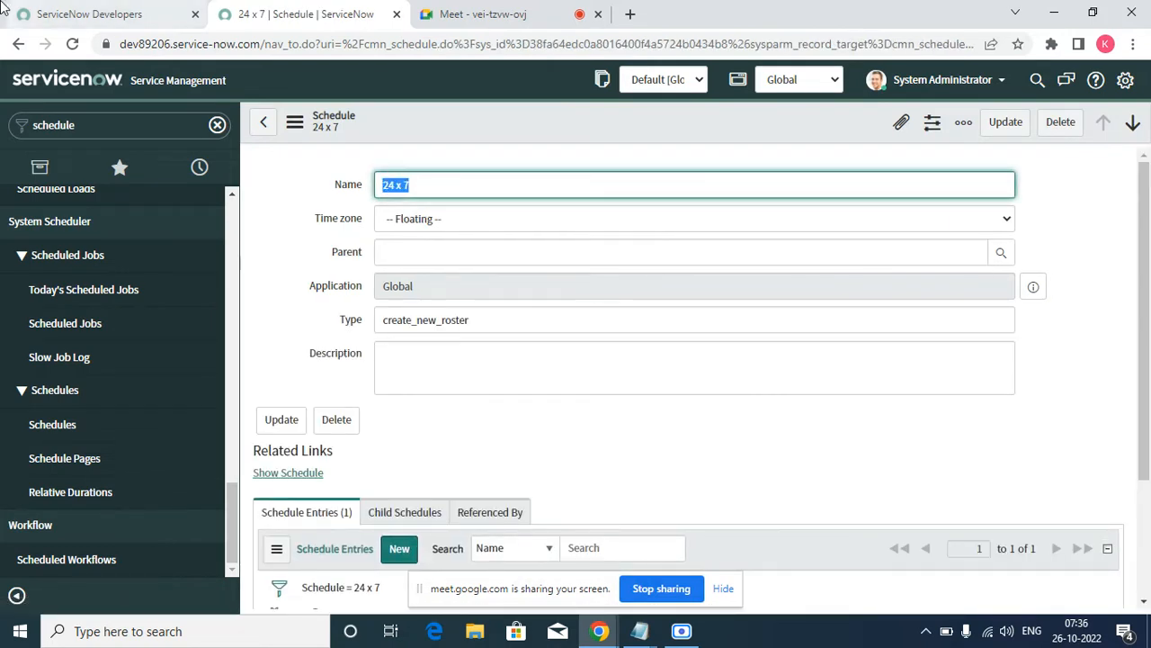
scroll(432, 474, "down", 2)
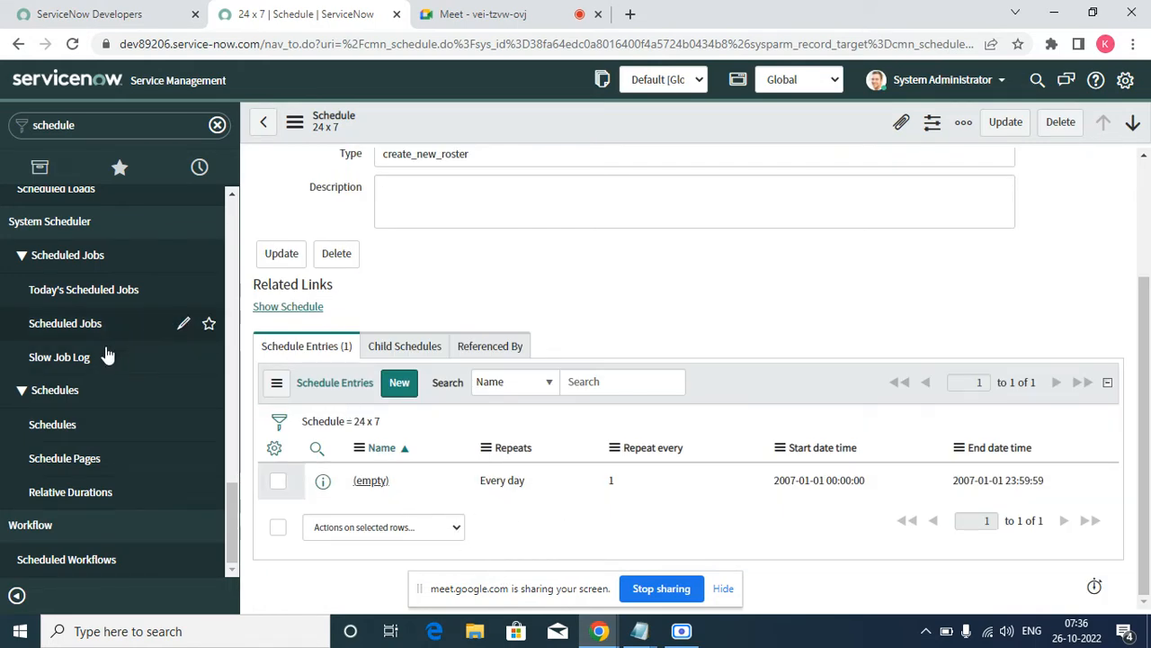
Step: Open the 8-5 weekdays schedule from the Schedules list and view its Monday-Friday 8-5 entry in a new browser tab
left_click(79, 423)
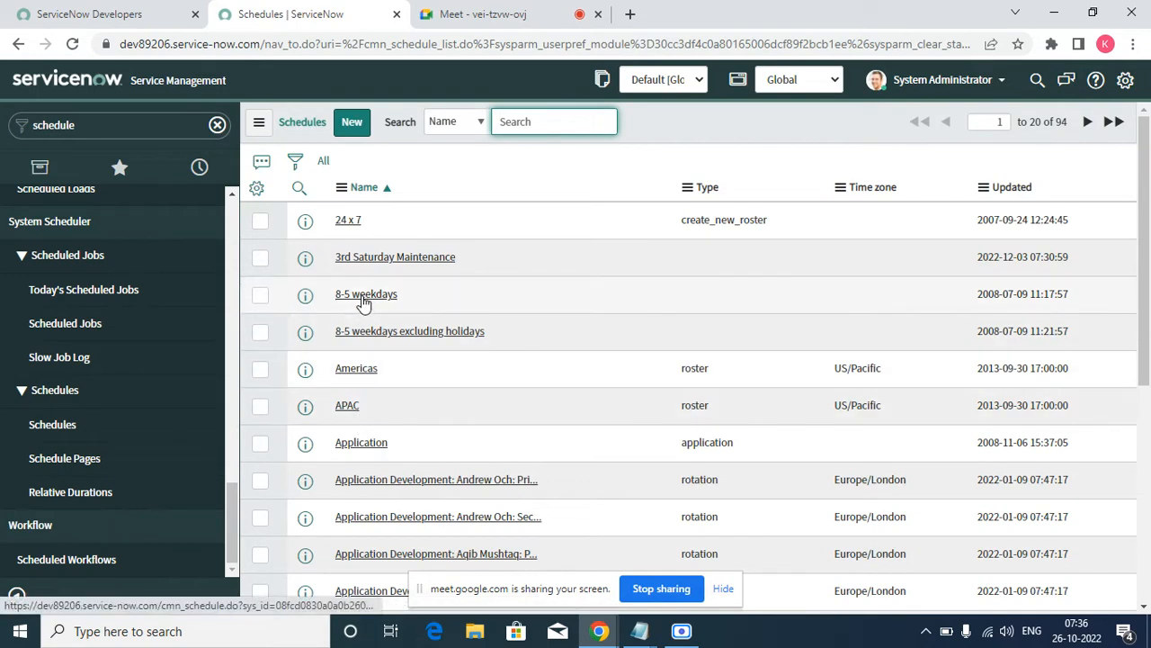
left_click(364, 297)
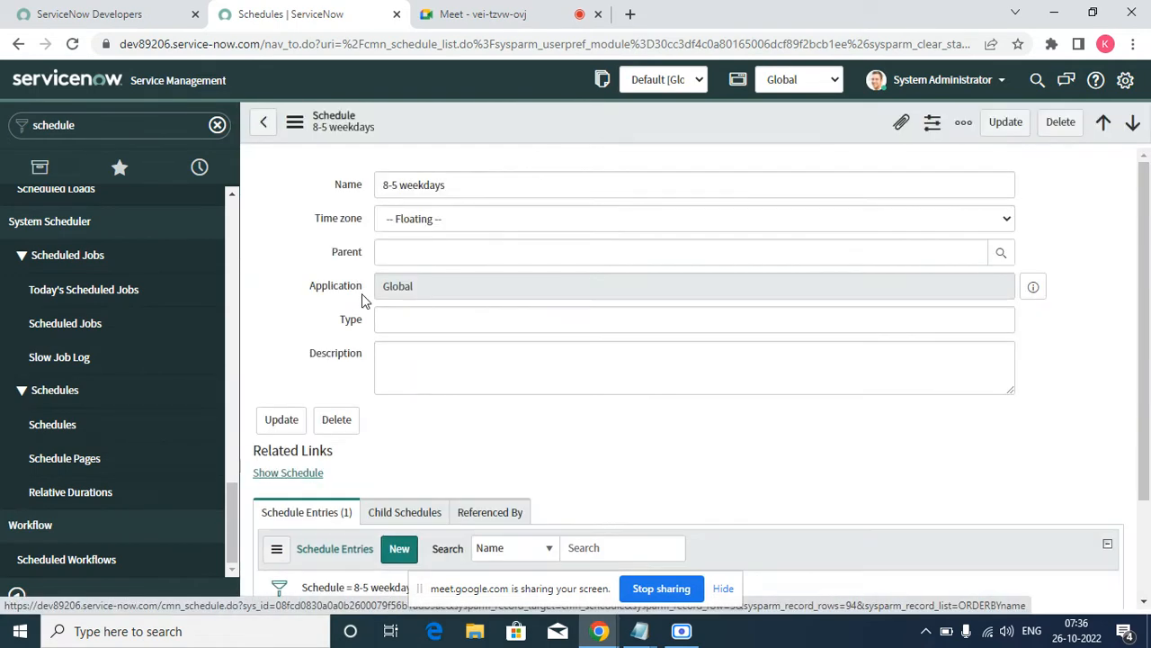
scroll(378, 404, "down", 3)
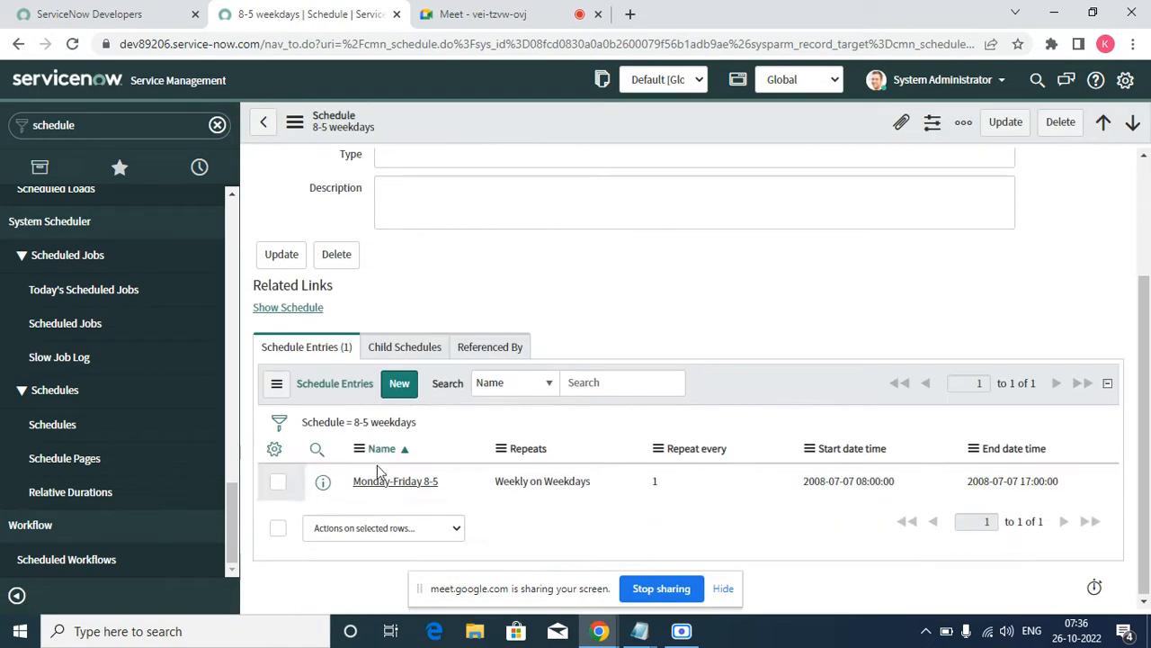
right_click(323, 481)
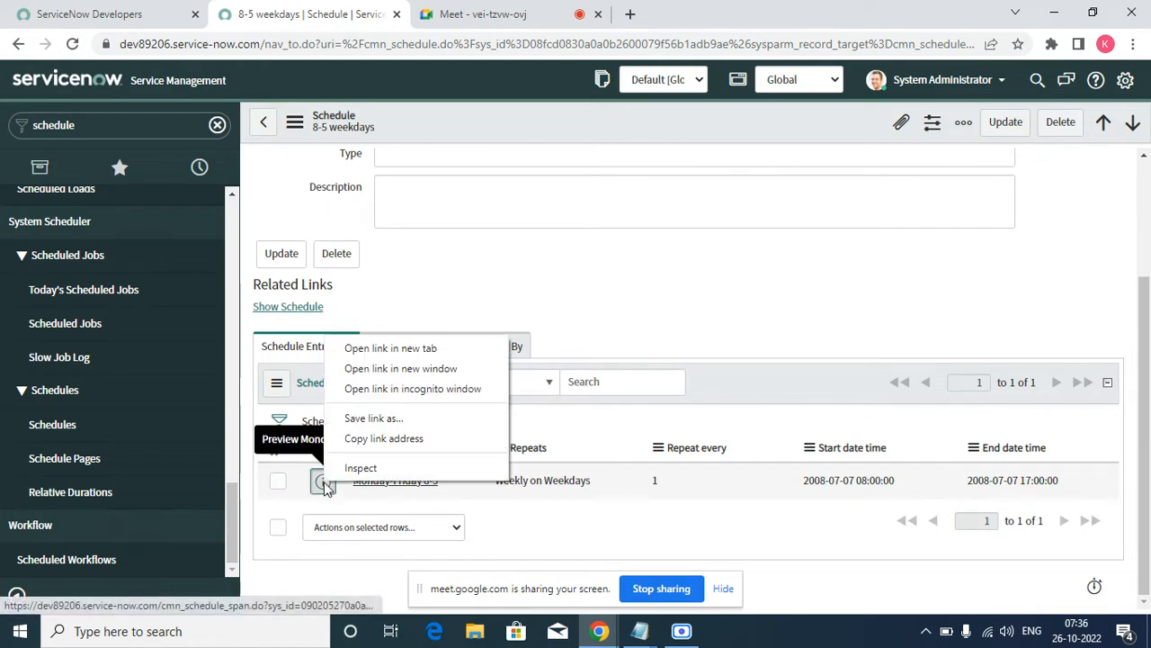
left_click(370, 348)
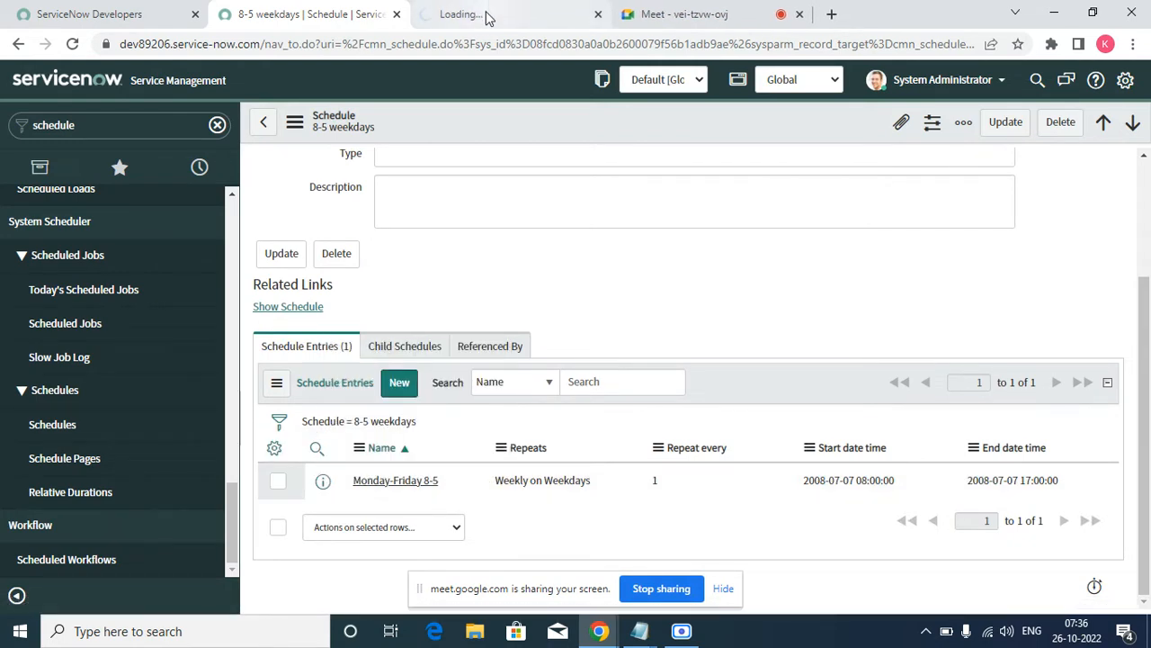
left_click(488, 15)
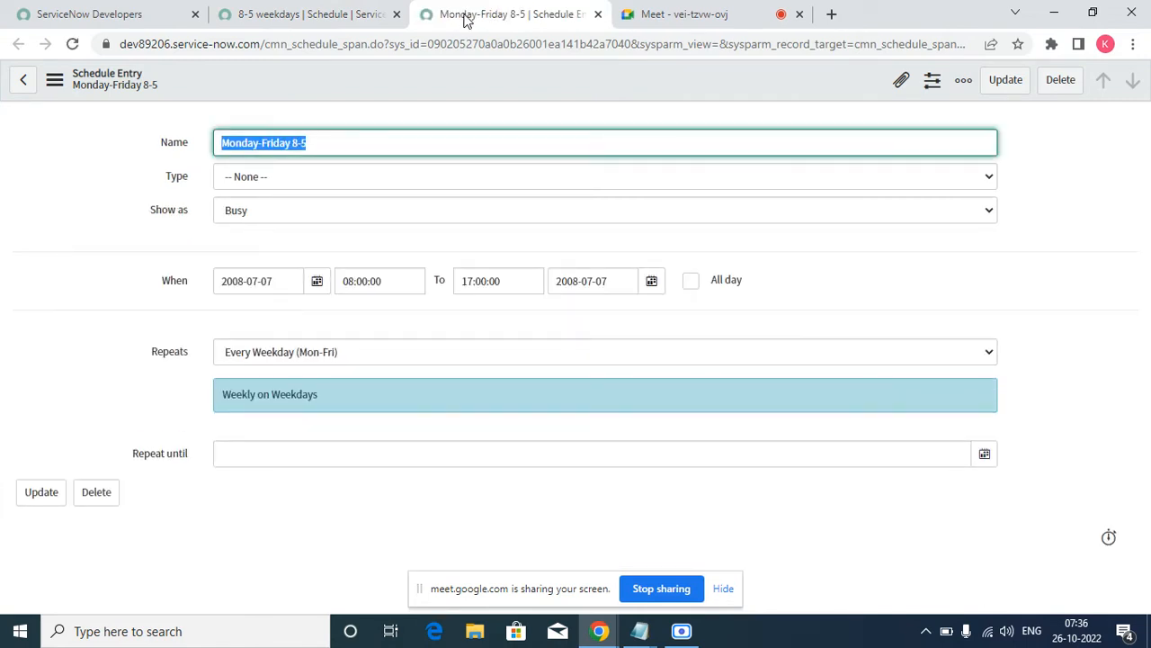
Step: Examine the Monday-Friday 8-5 entry's name, start time and Repeats options, and hide the screen-sharing bar
left_click(384, 286)
left_click_drag(385, 286, 346, 286)
left_click(297, 141)
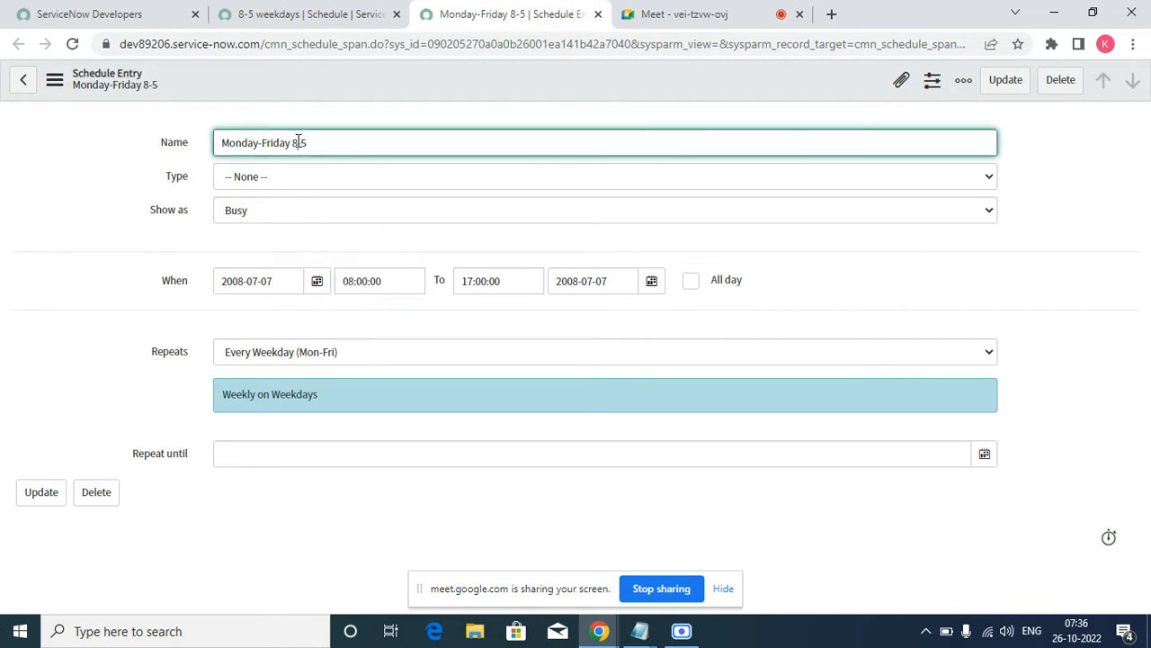
left_click(357, 355)
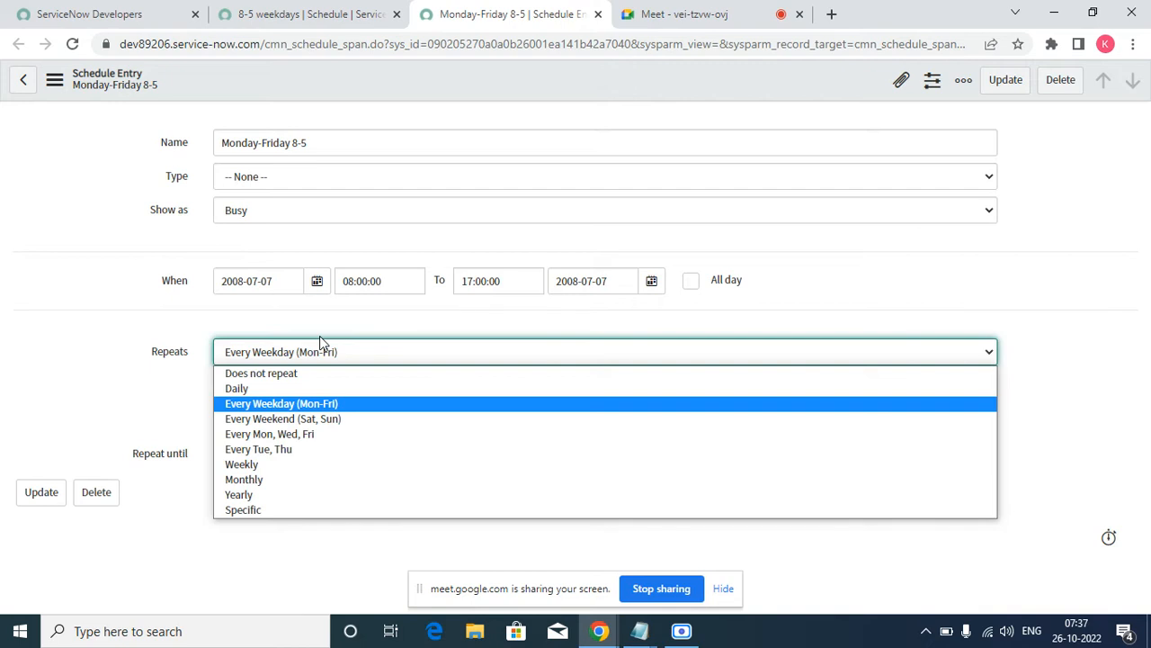
left_click(723, 588)
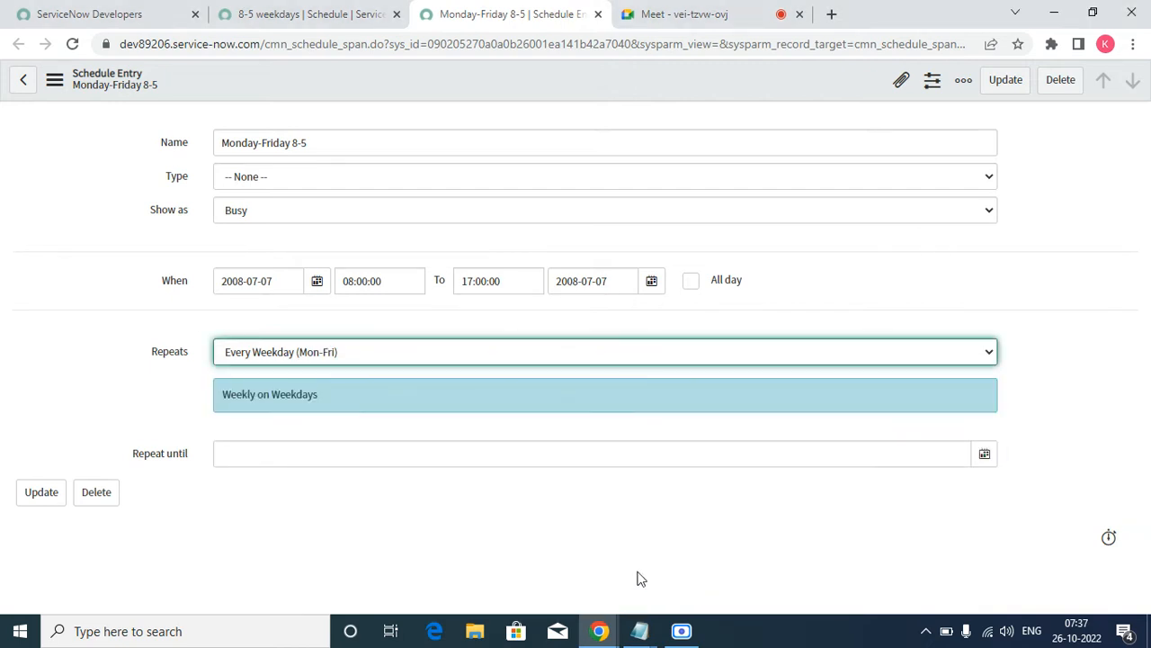
left_click(282, 434)
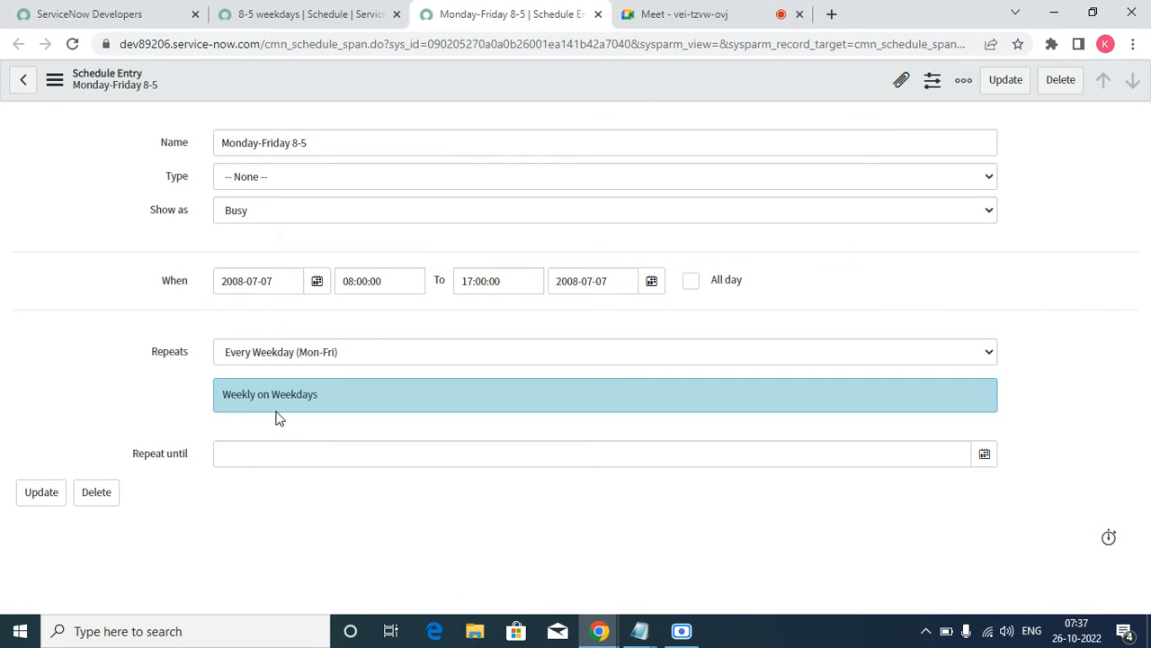
Step: Try the Monthly option for the entry's Repeats setting and restore Every Weekday (Mon-Fri)
left_click(274, 354)
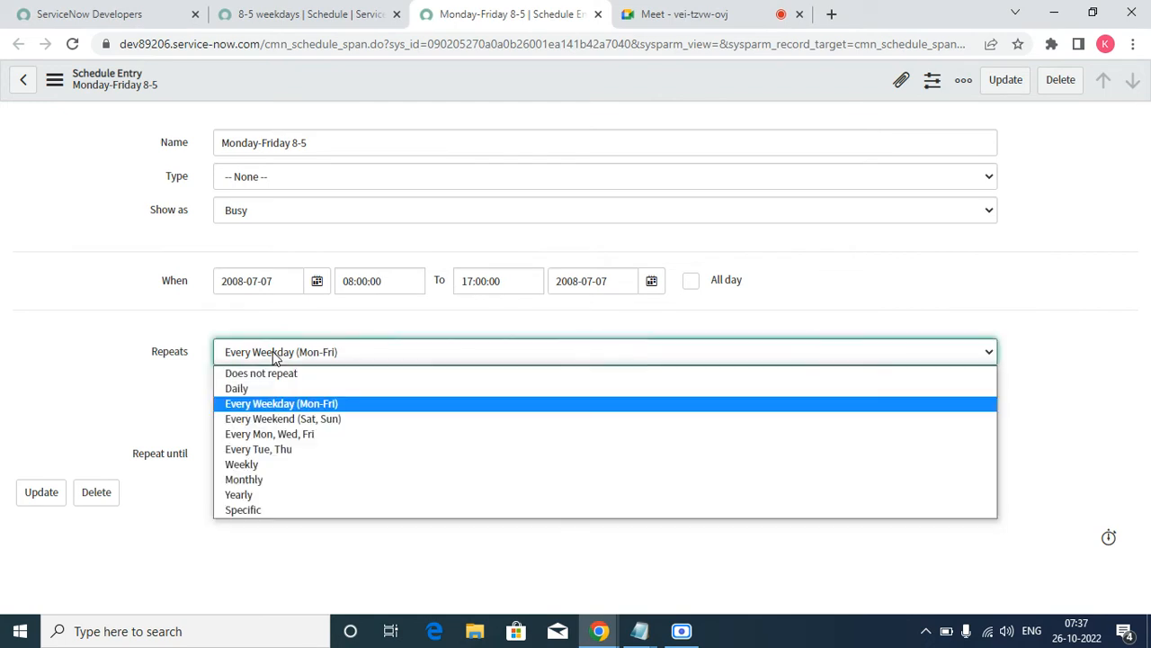
left_click(252, 476)
left_click(225, 454)
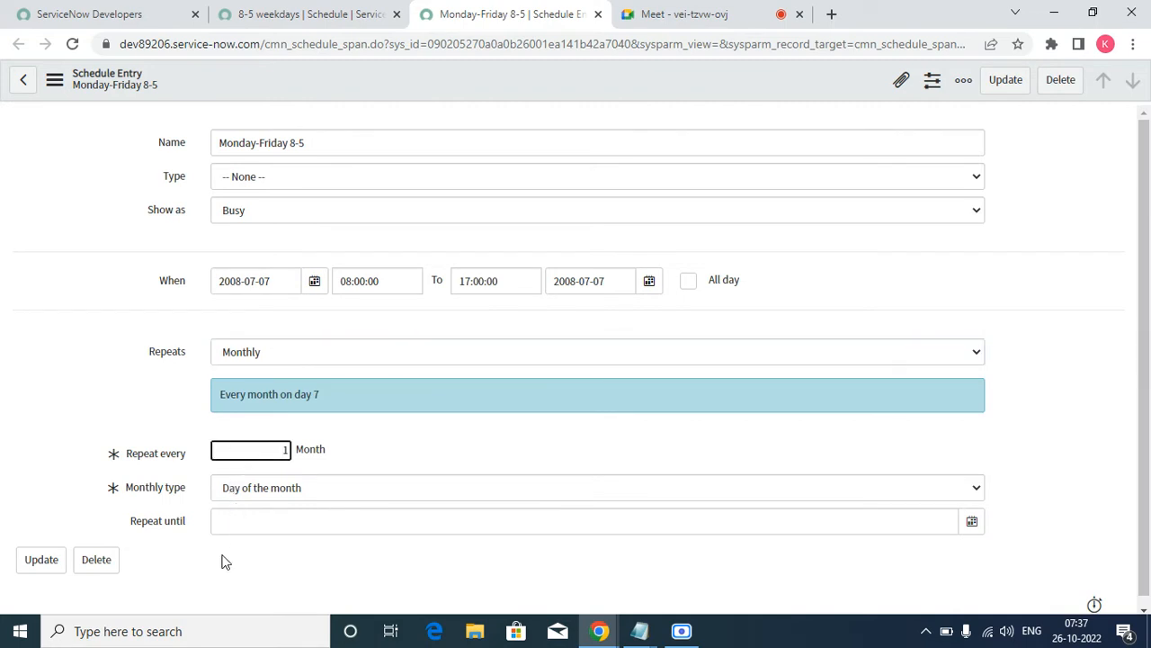
left_click(294, 355)
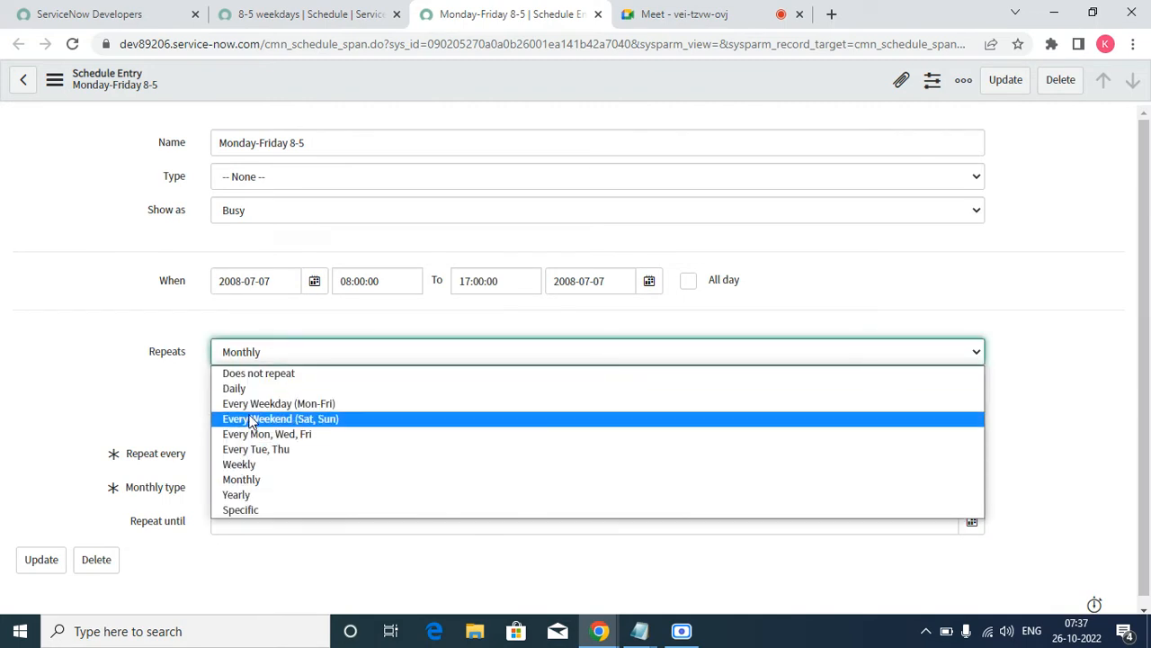
key("Escape")
key("e")
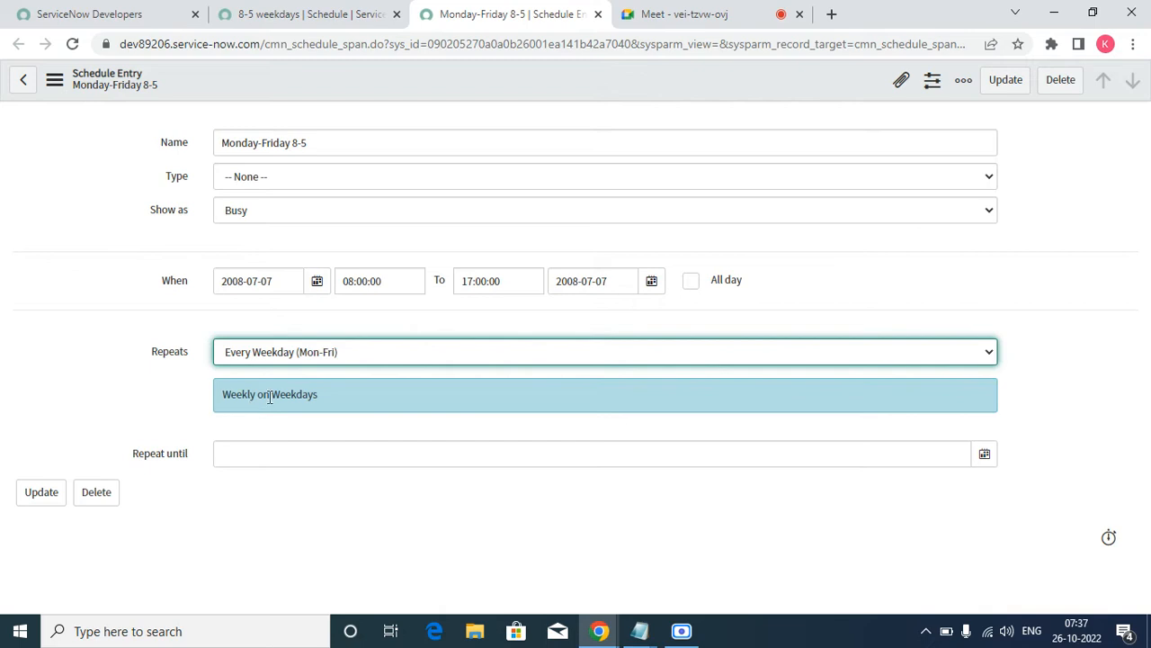
Step: Examine the start time, end time and end date of the Monday-Friday 8-5 entry
left_click(407, 281)
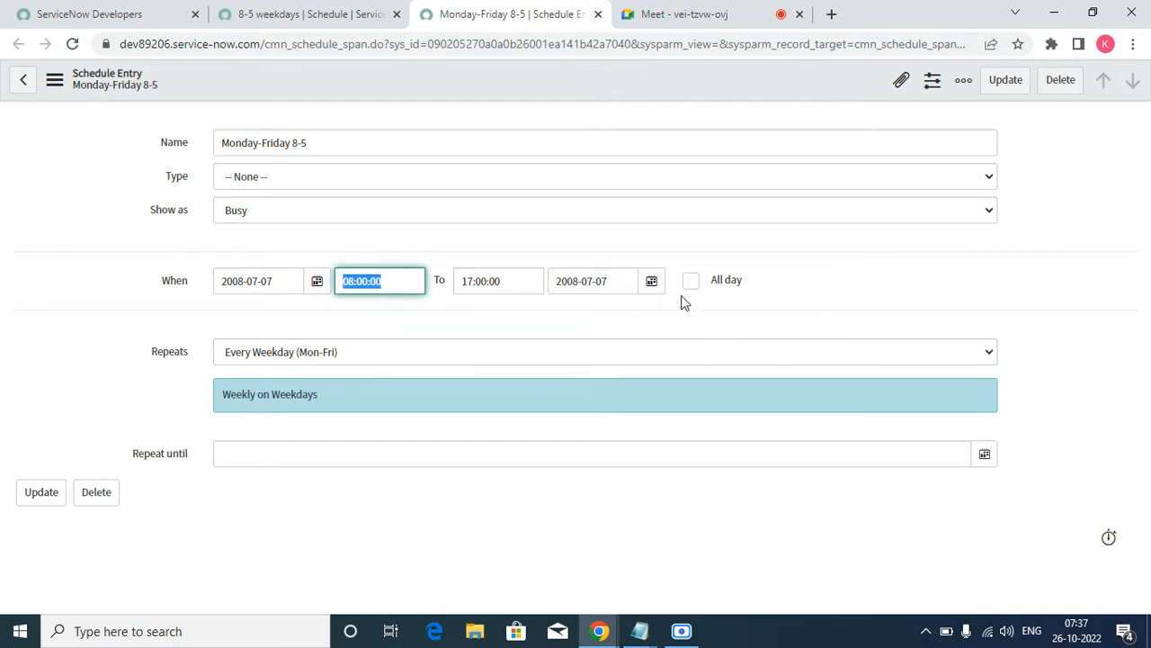
double_click(602, 282)
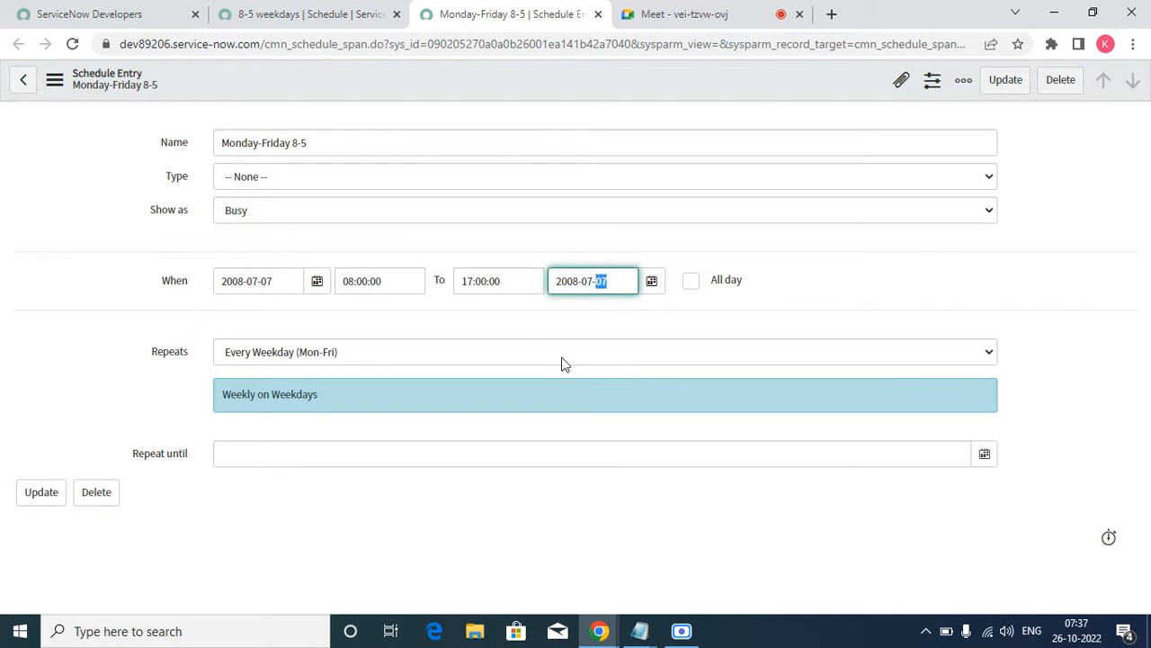
double_click(494, 271)
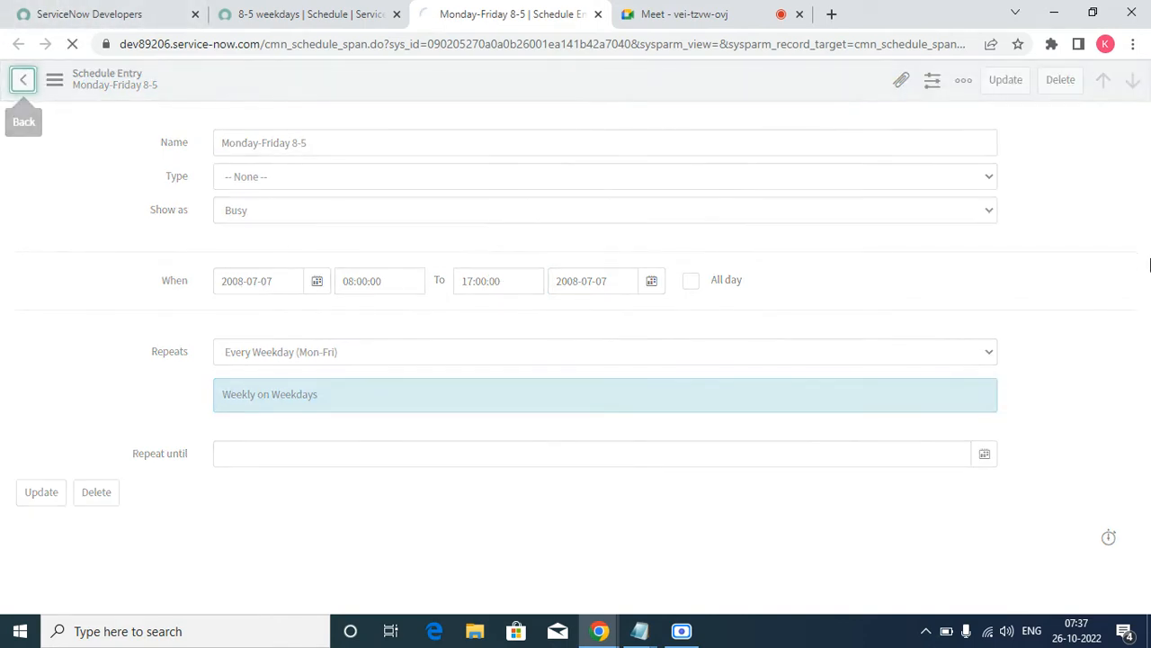
Step: Return to the full list of schedules and sort it by Updated in descending order
left_click(22, 82)
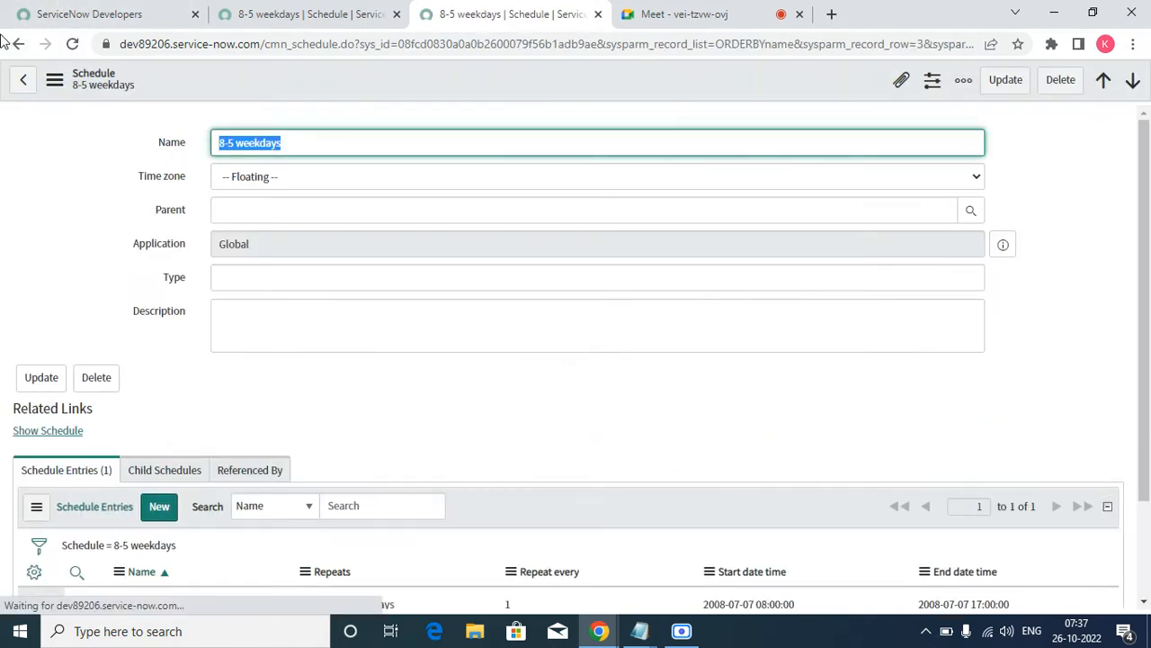
left_click(16, 85)
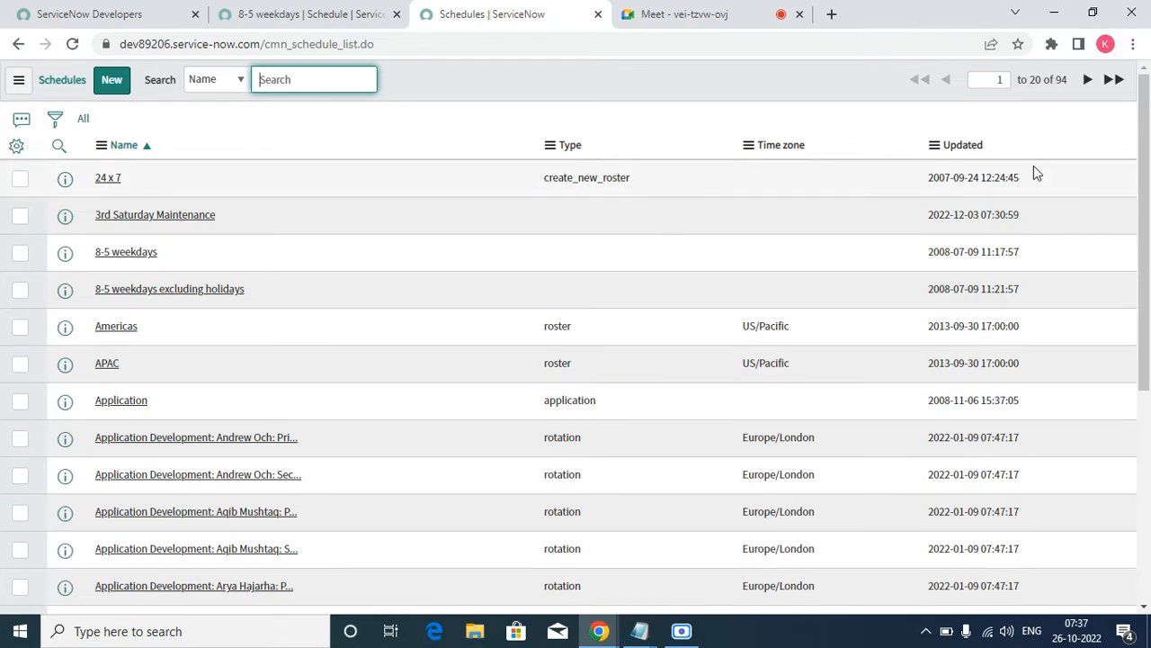
left_click(984, 149)
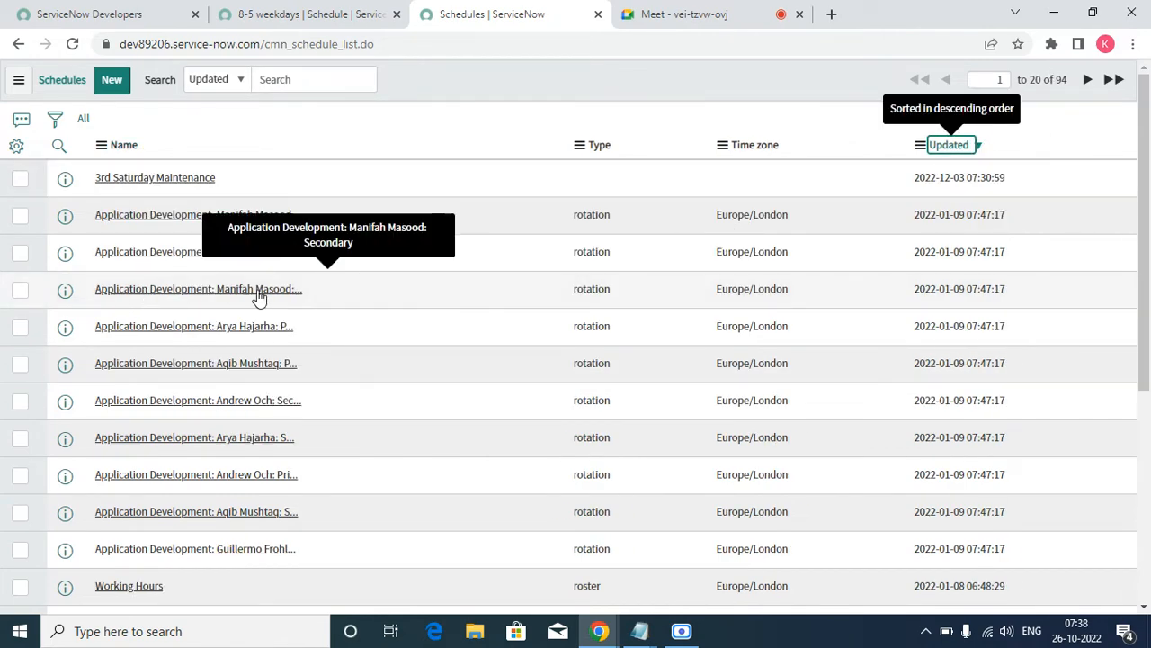
Step: Search the schedules list by Name for *US
scroll(428, 376, "down", 4)
scroll(428, 376, "up", 4)
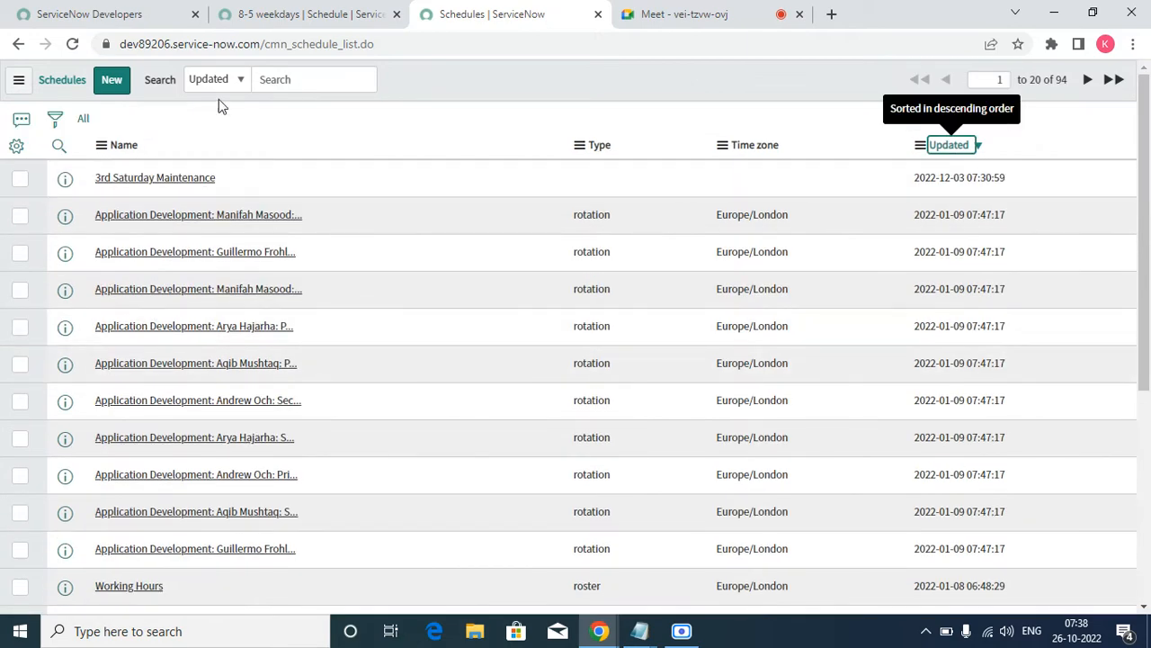
left_click(212, 79)
left_click(221, 115)
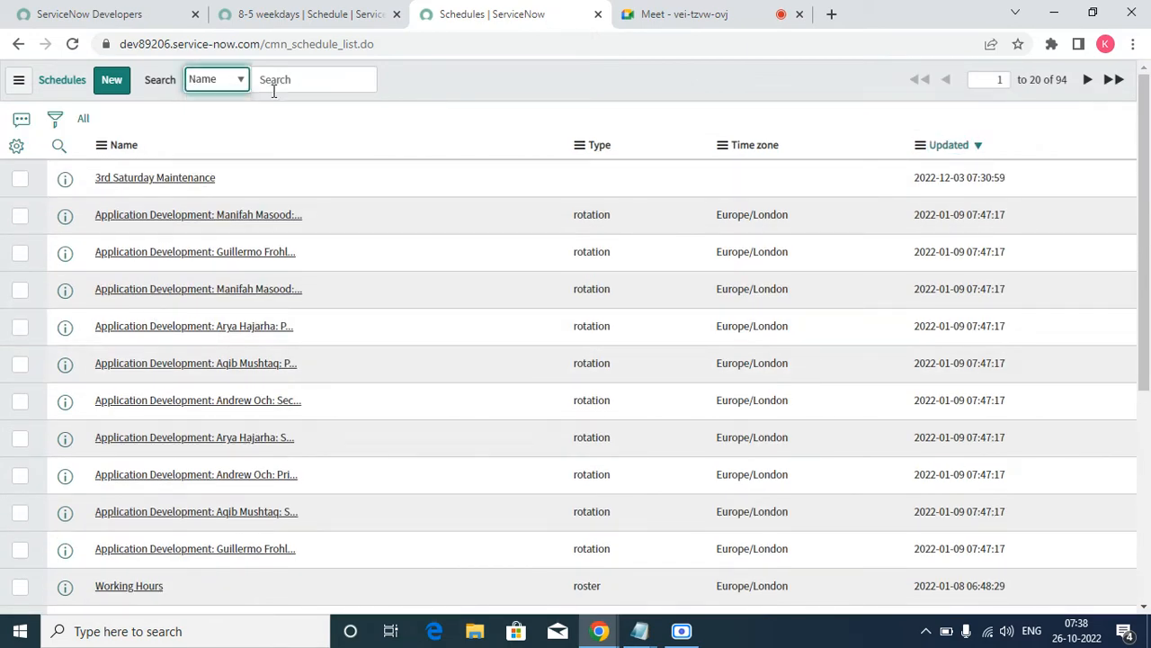
left_click(288, 80)
type("*U")
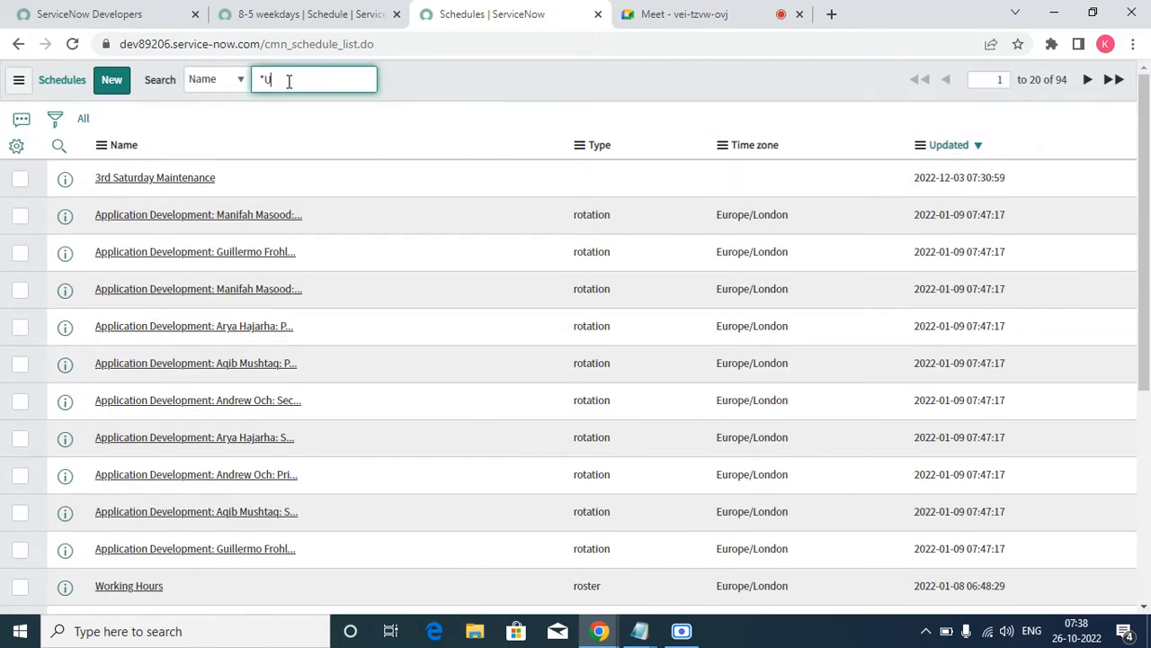
type("S")
key("Return")
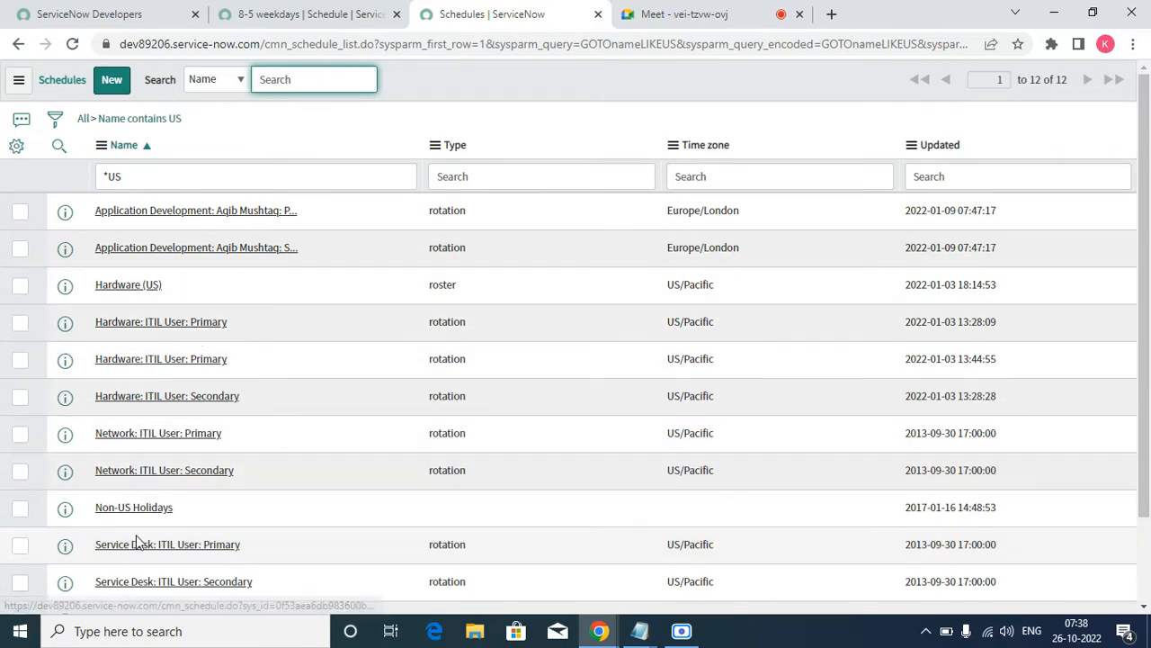
Step: Open the Non-US Holidays schedule from the results and examine its name, details and schedule entries
scroll(140, 365, "down", 2)
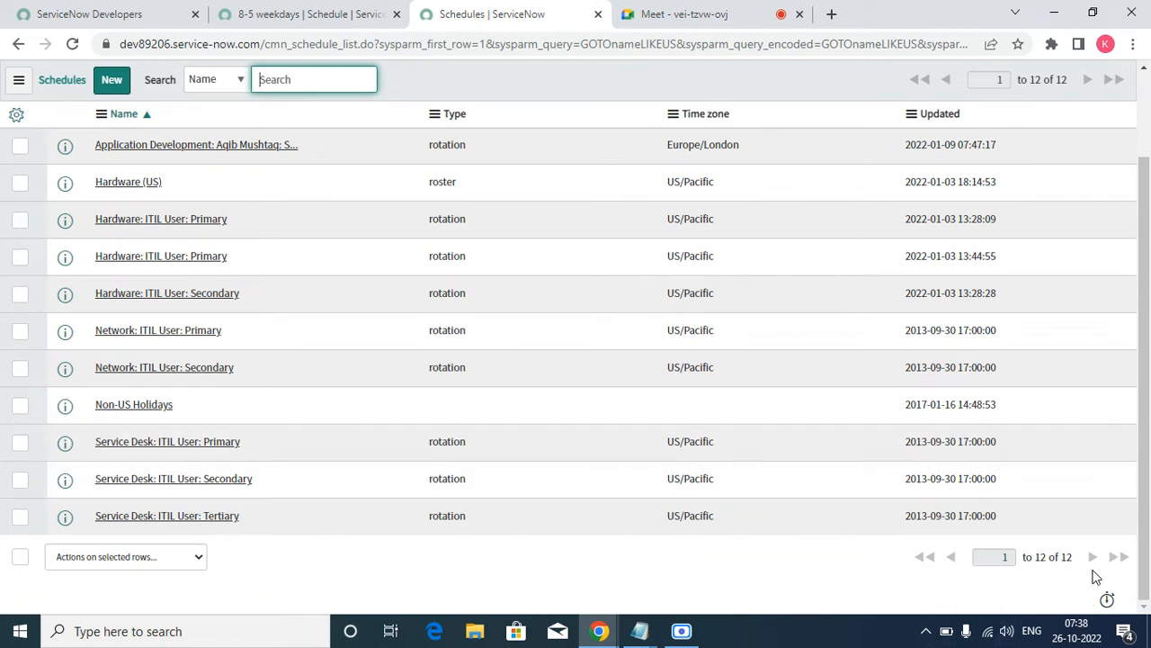
scroll(201, 405, "up", 2)
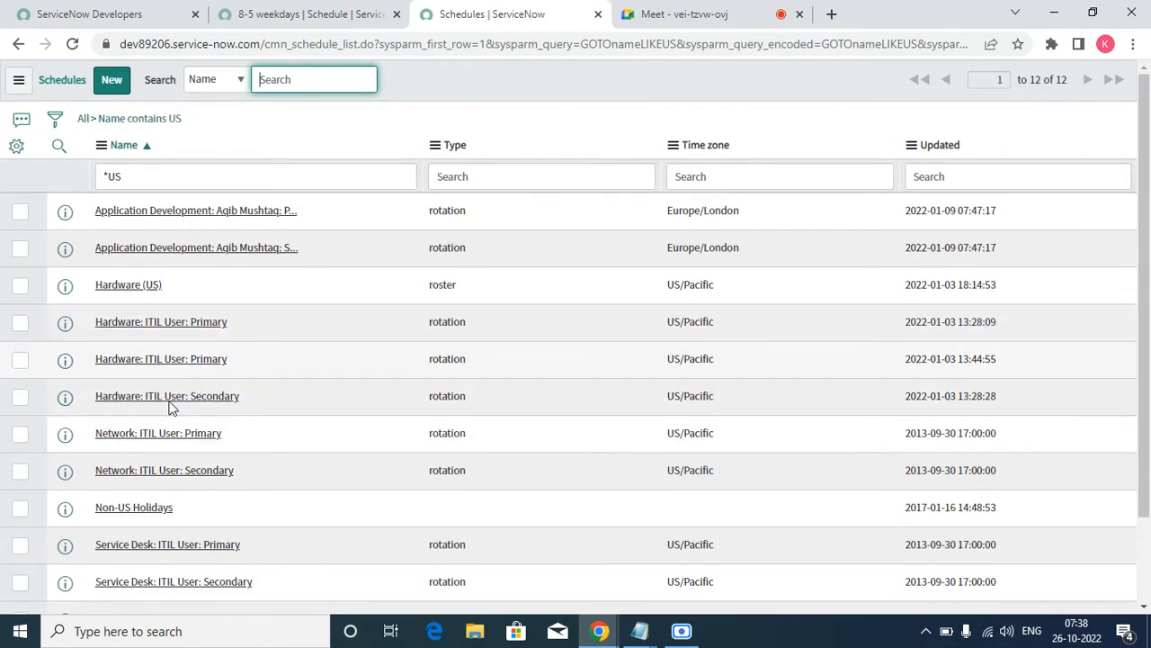
left_click(133, 511)
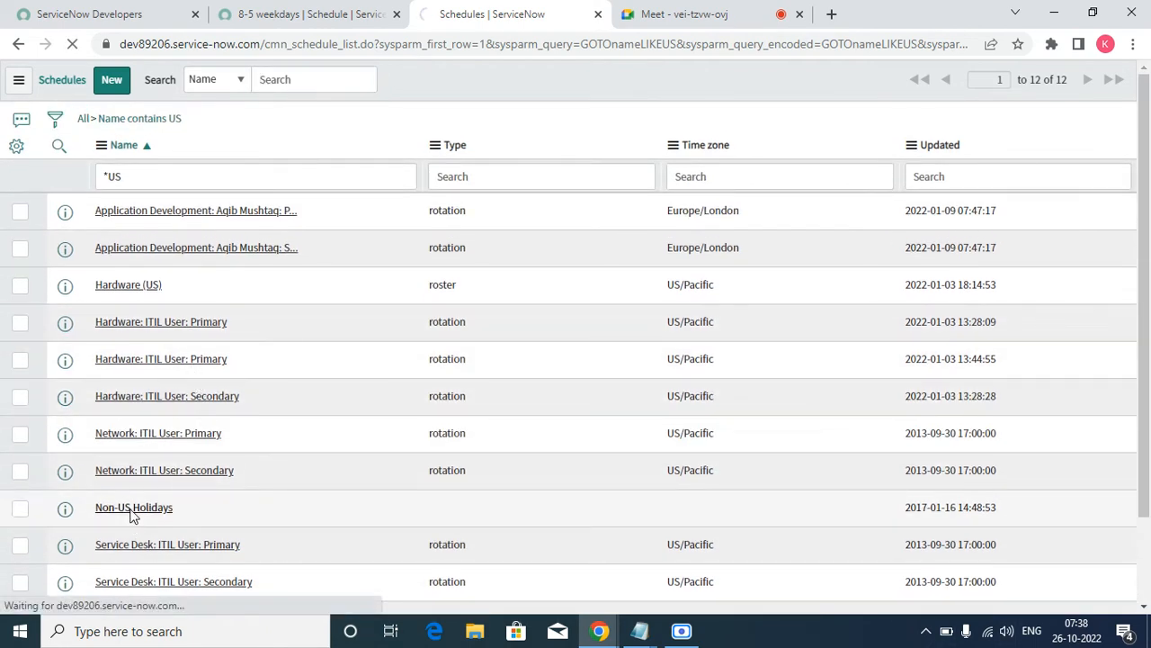
scroll(299, 473, "down", 4)
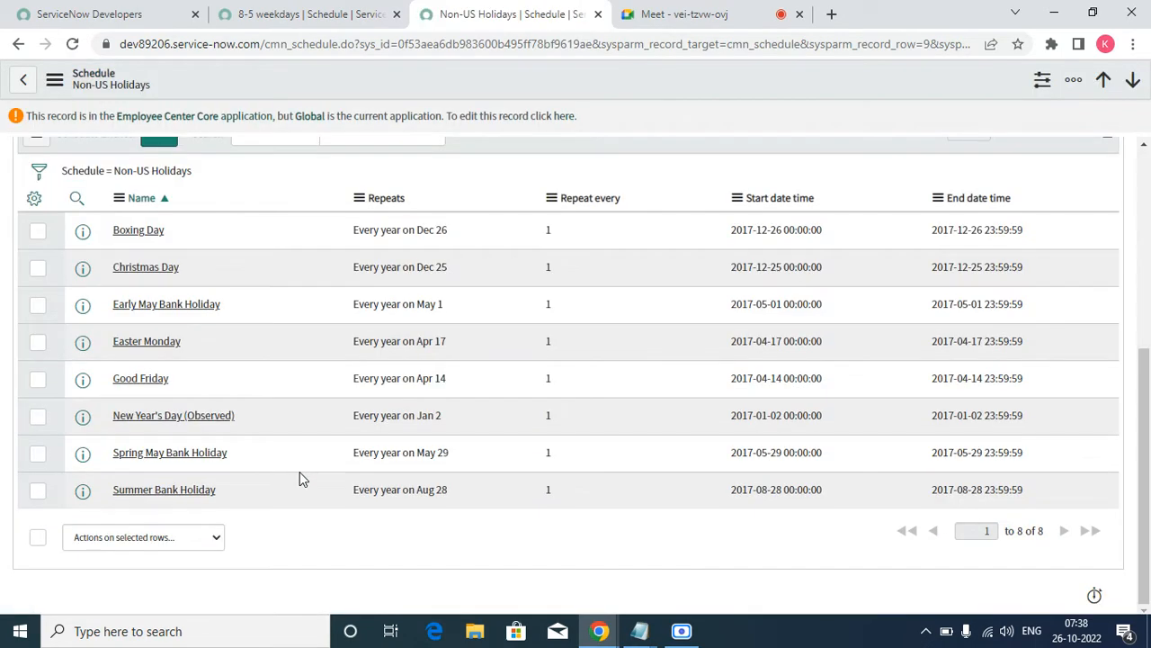
scroll(300, 471, "up", 4)
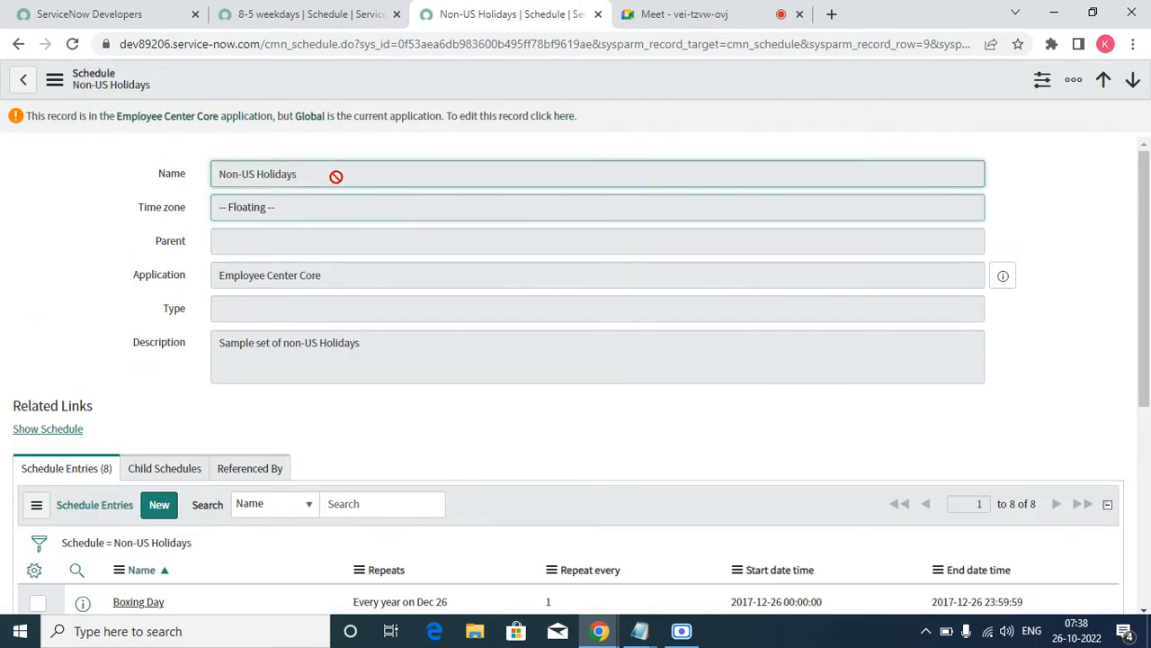
left_click_drag(335, 177, 201, 176)
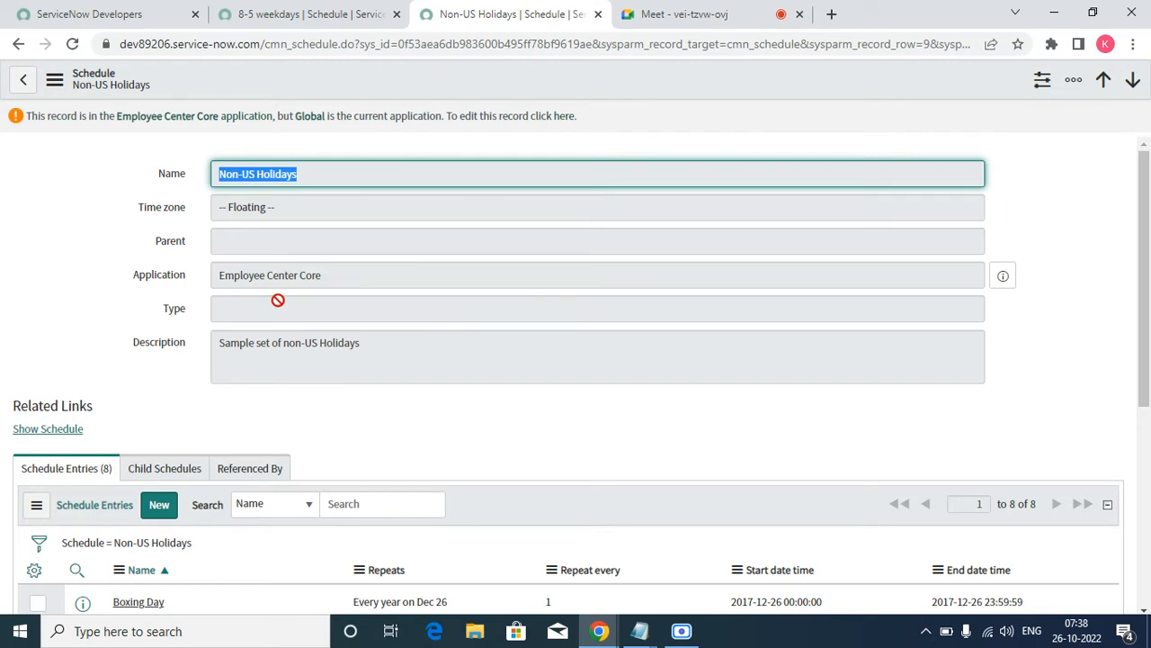
scroll(278, 300, "down", 4)
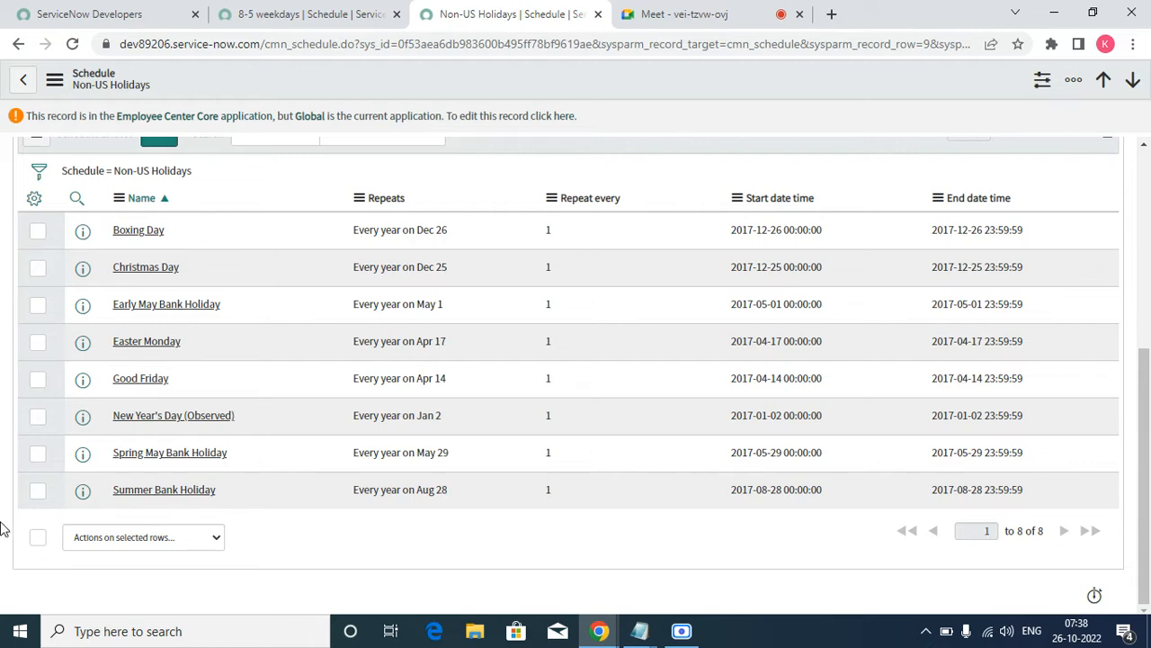
scroll(5, 521, "up", 4)
scroll(149, 535, "down", 1)
scroll(101, 489, "down", 3)
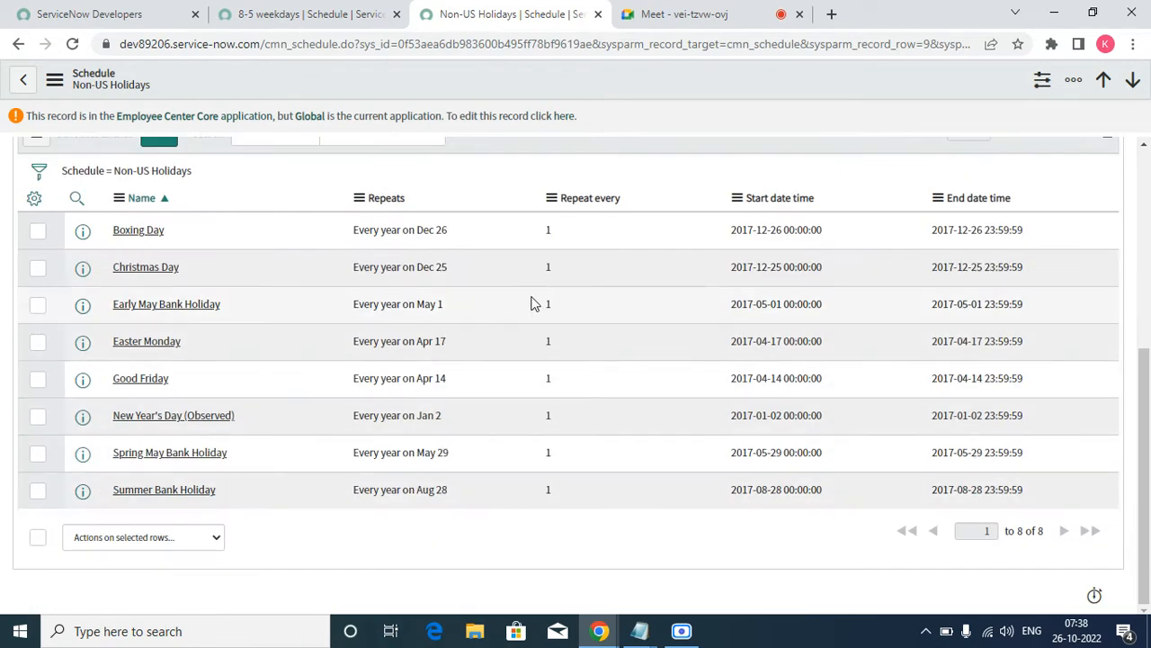
scroll(494, 327, "up", 4)
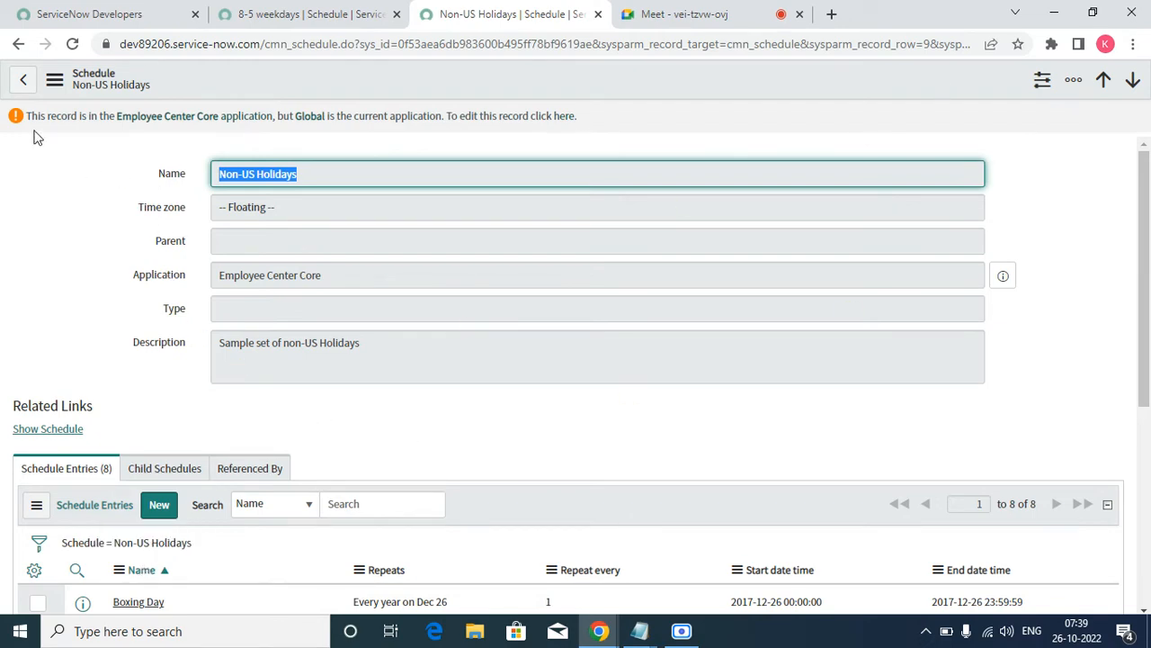
Step: Return to the unfiltered list of all schedules and search by Name for *holidays
left_click(21, 80)
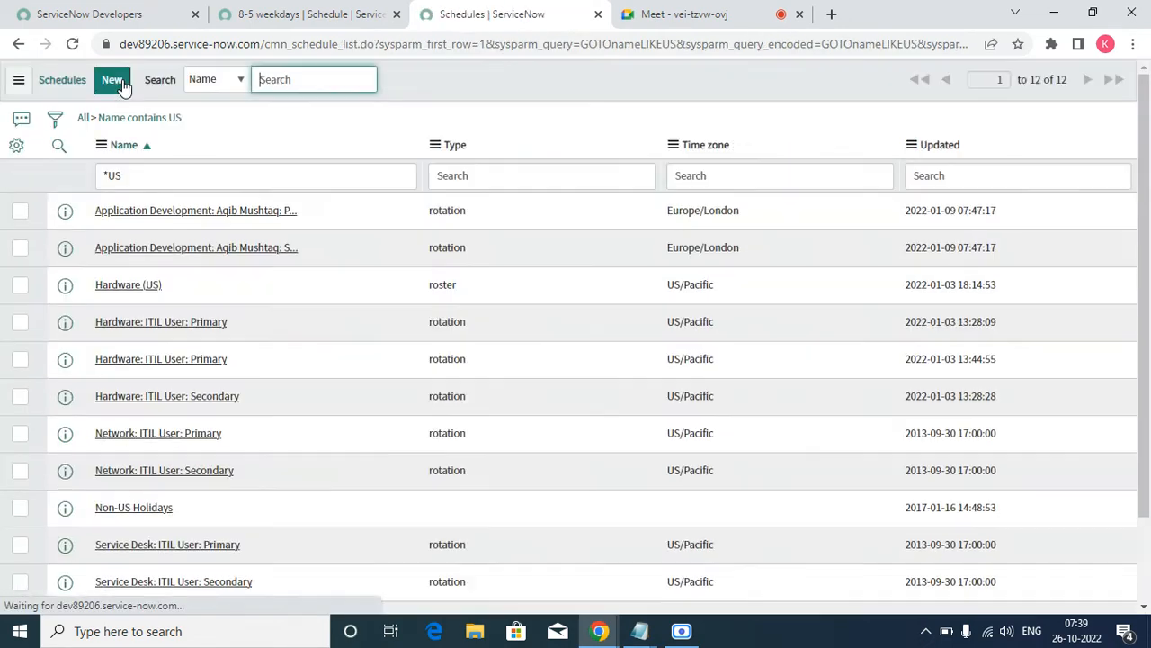
left_click(83, 120)
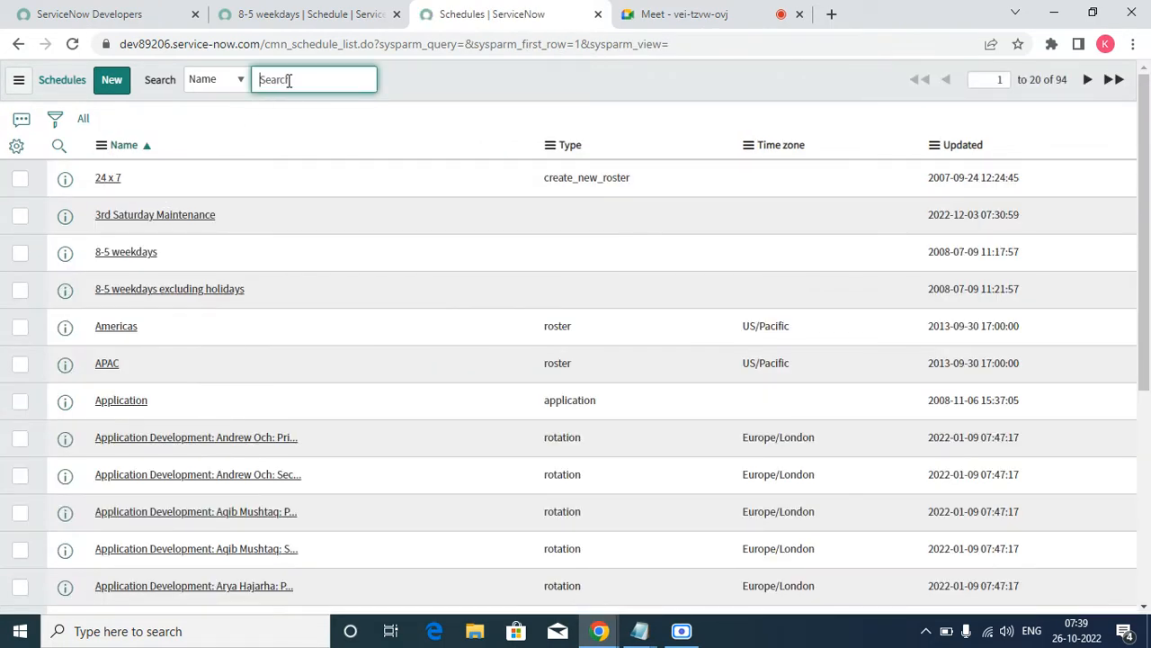
type("*holidays")
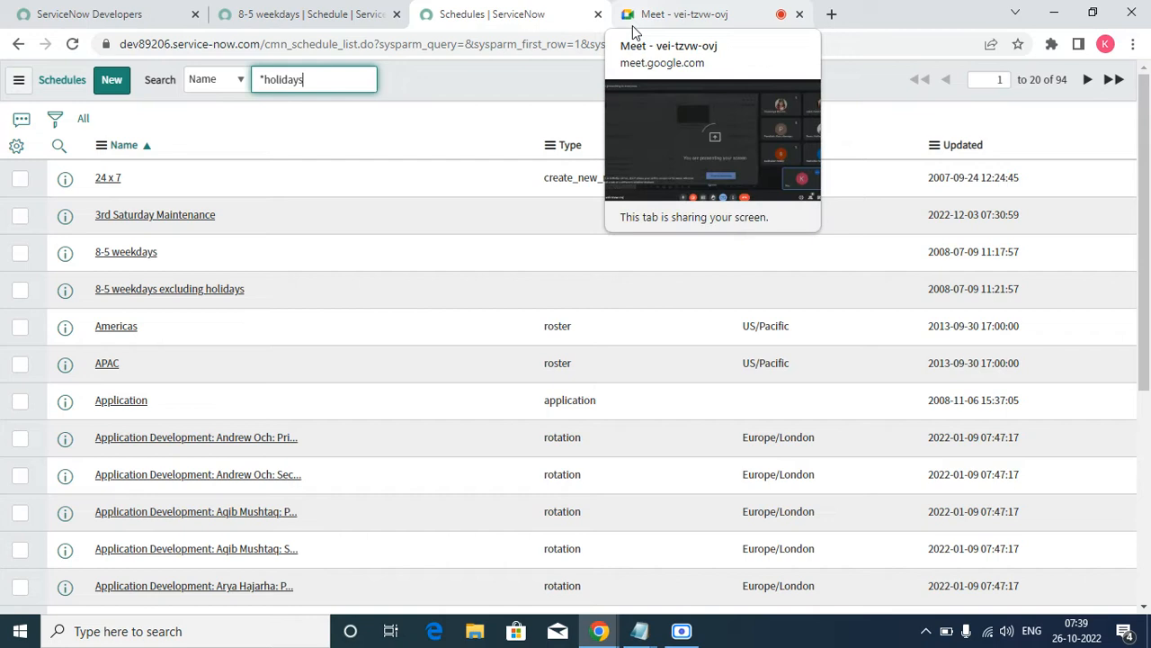
key("Return")
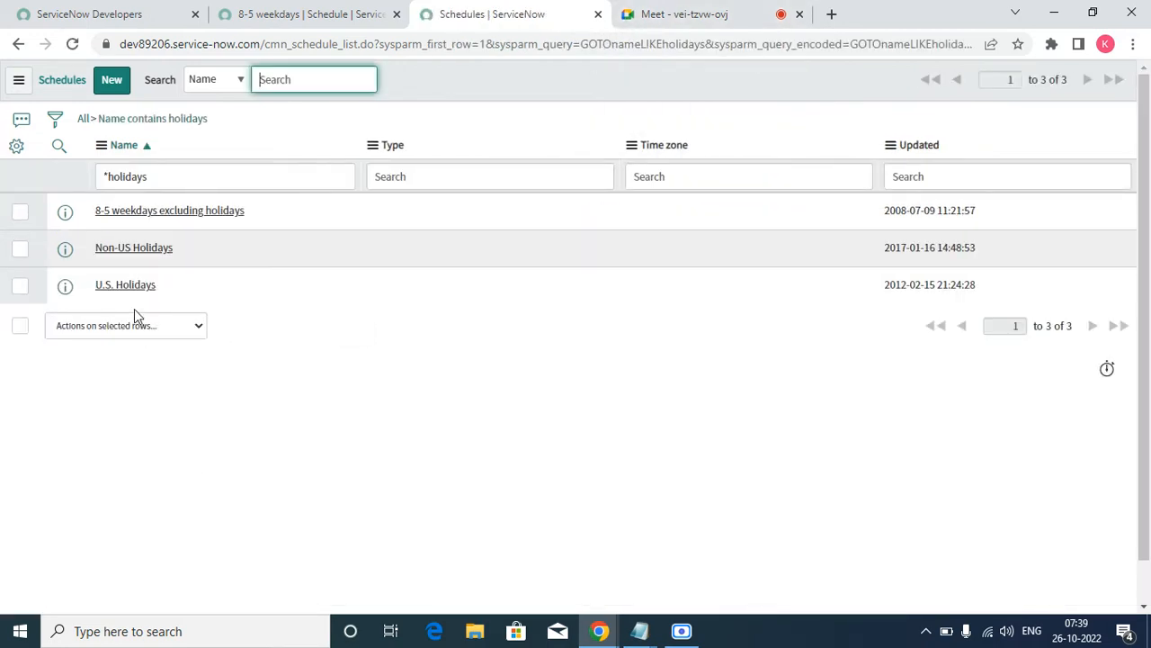
Step: Open the U.S. Holidays schedule and sort its schedule entries by Repeats in ascending order
left_click(123, 289)
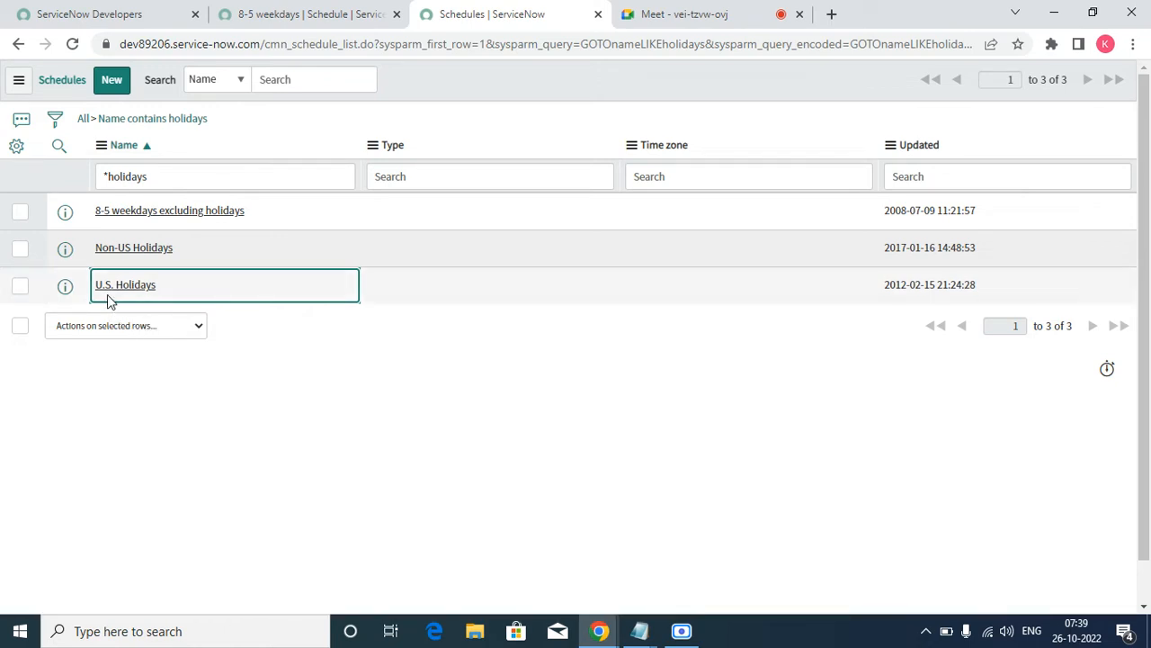
left_click(134, 288)
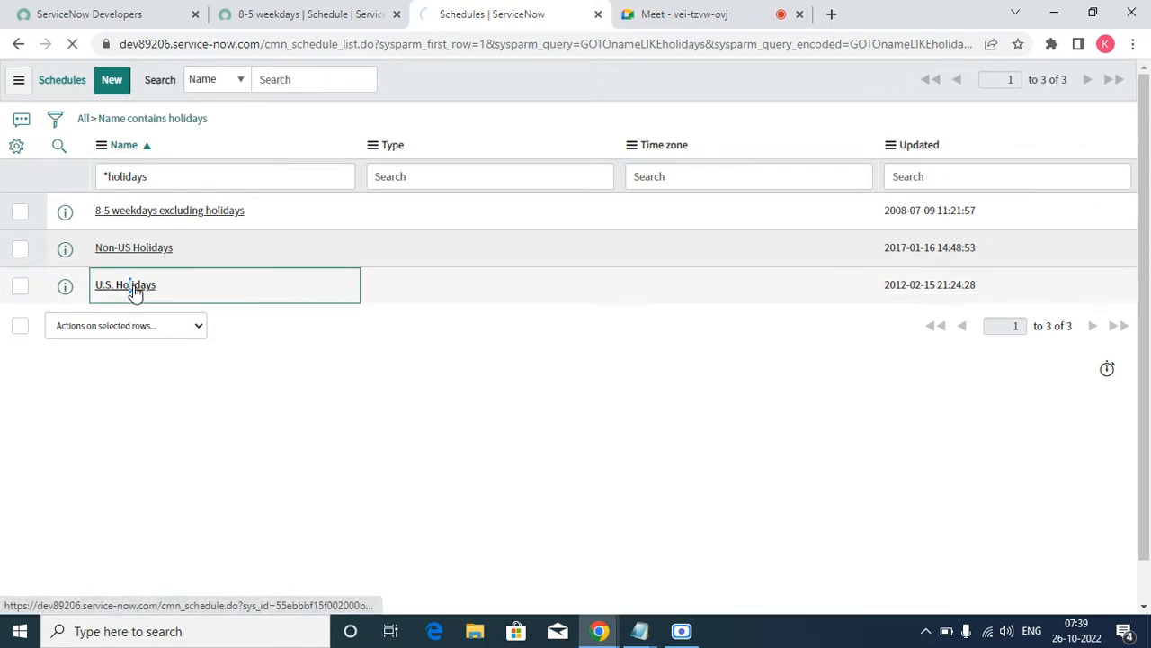
scroll(230, 479, "down", 5)
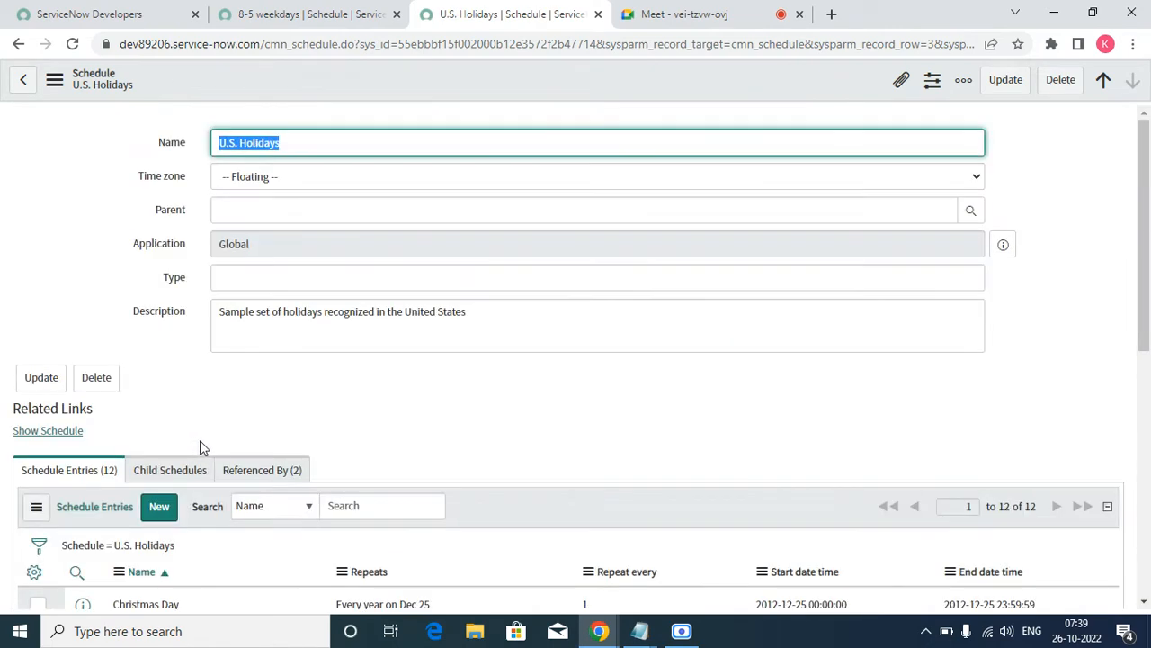
scroll(347, 526, "down", 5)
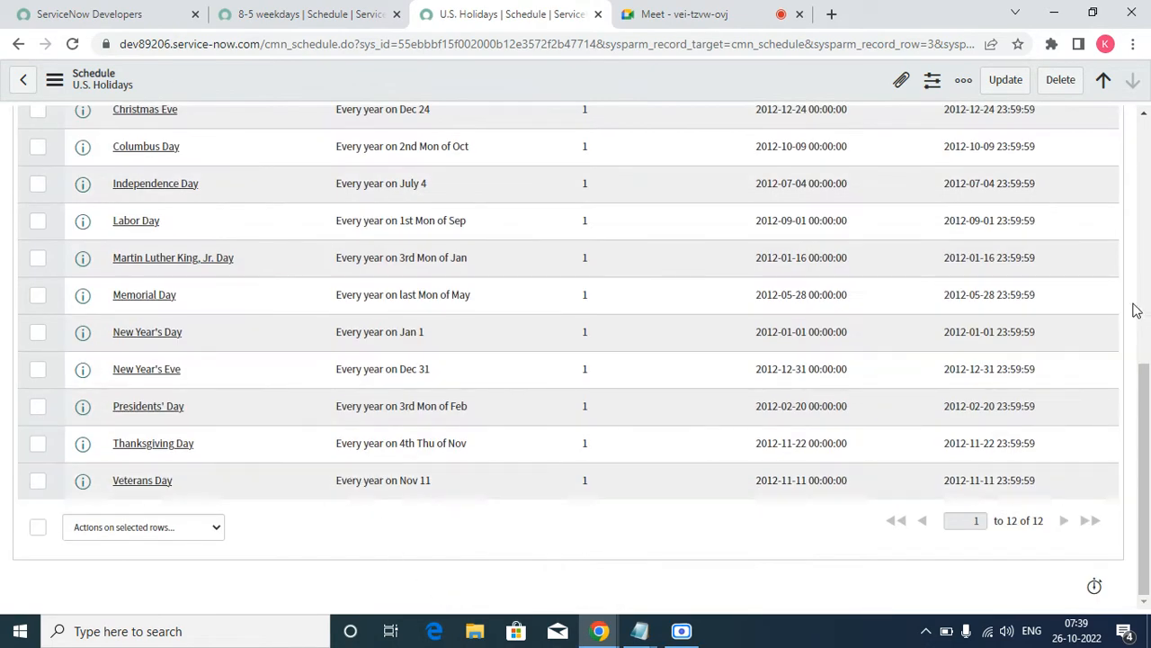
scroll(1146, 396, "up", 2)
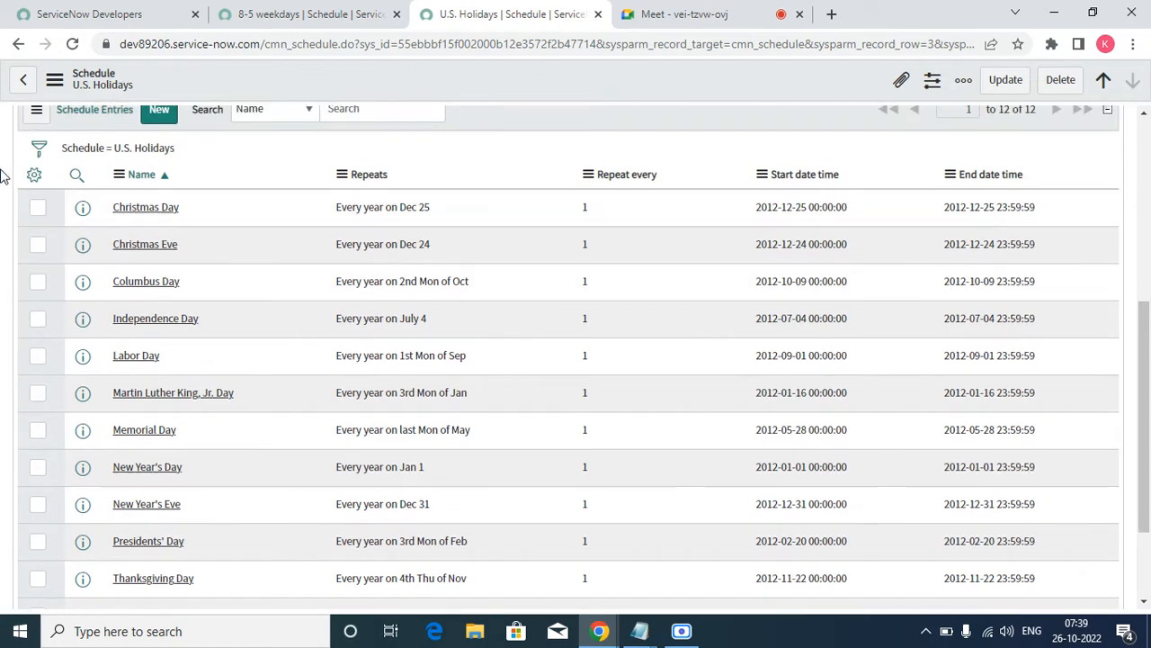
right_click(367, 180)
left_click(396, 186)
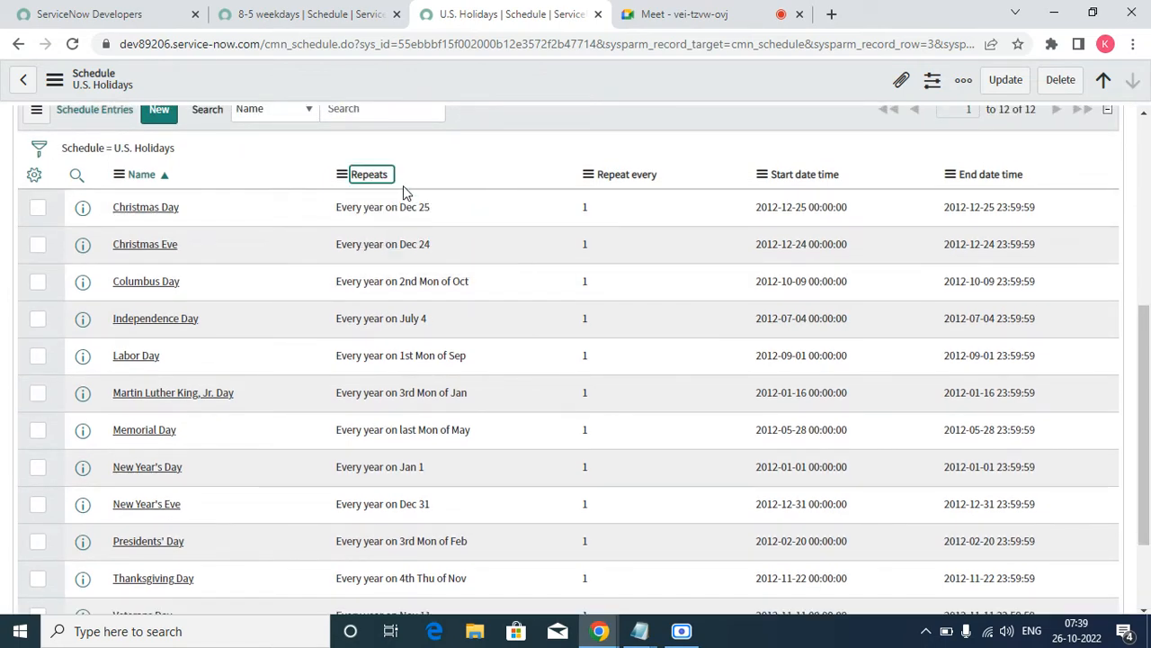
Step: Open the New Year's Day entry in a separate browser tab, examine its repeat settings and Type options, and close that tab
right_click(82, 208)
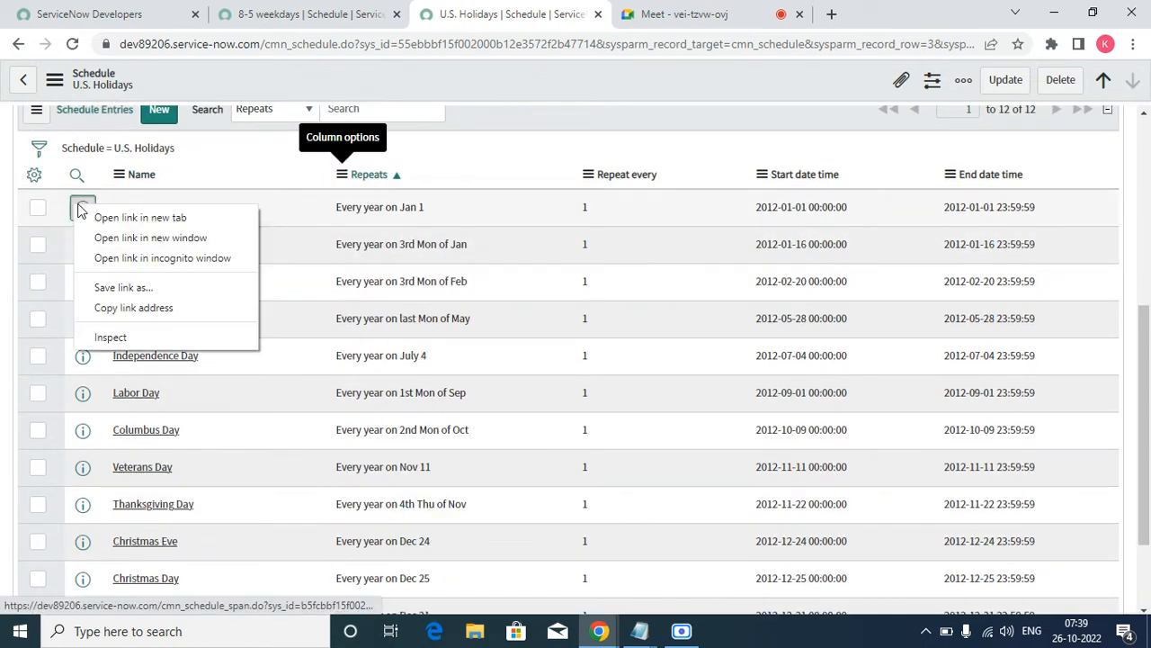
key("Escape")
left_click(642, 8)
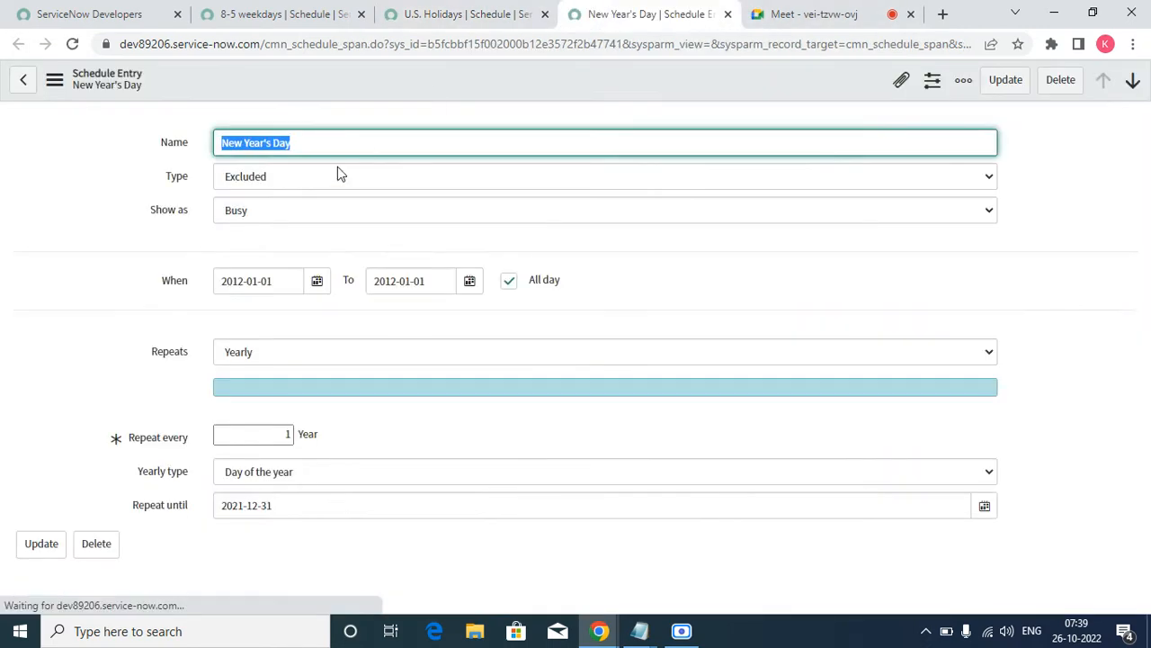
scroll(414, 334, "down", 1)
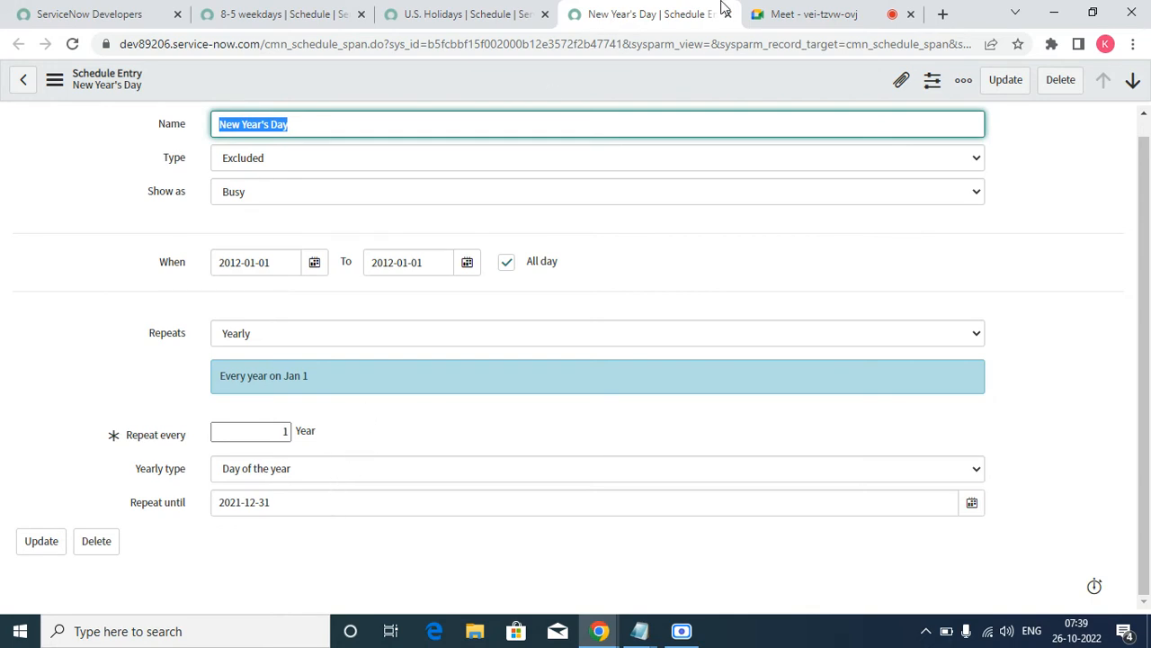
left_click(306, 169)
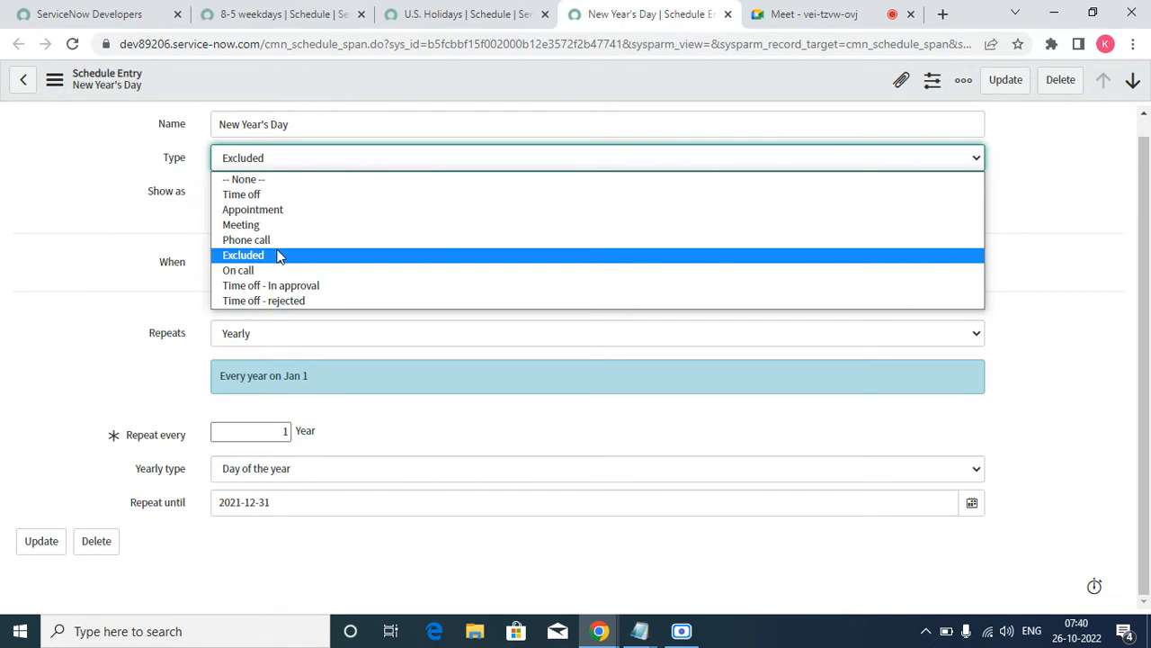
left_click(3, 375)
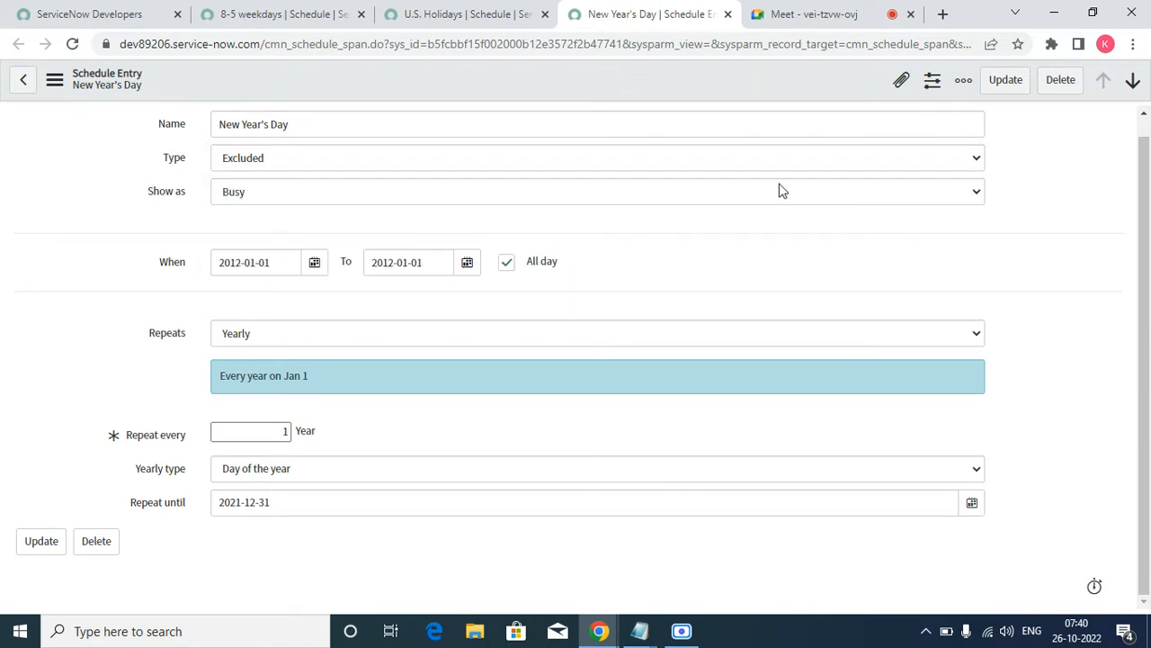
left_click(729, 16)
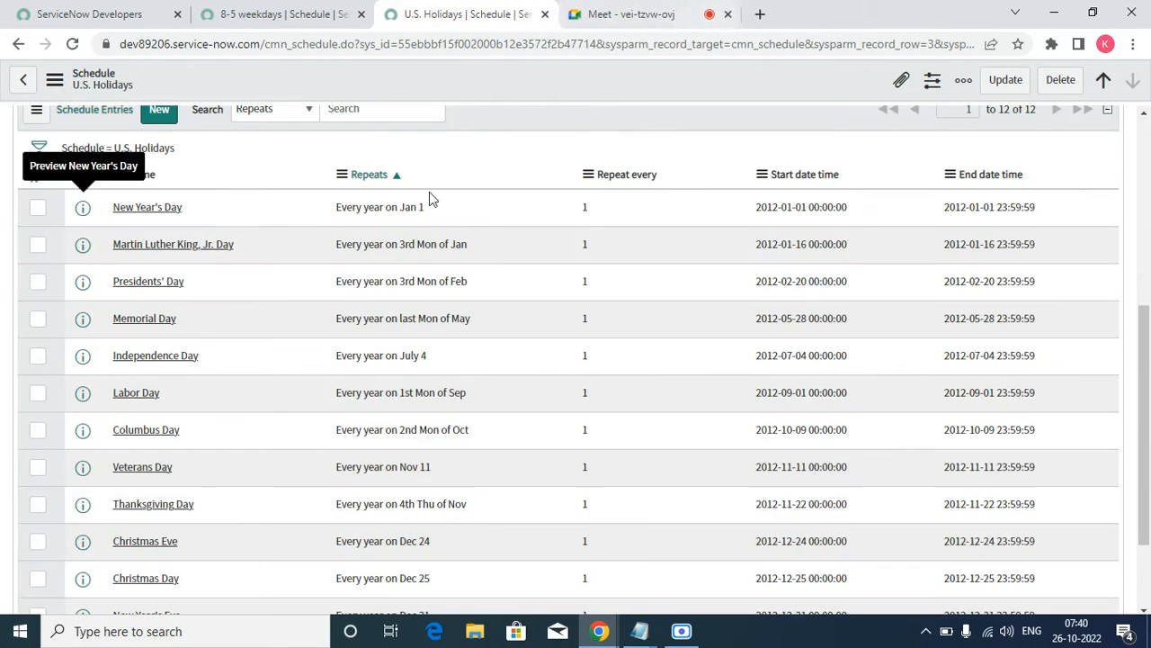
Step: Start a new schedule entry in U.S. Holidays named "Thanks giving day" with the type Excluded
scroll(168, 367, "up", 5)
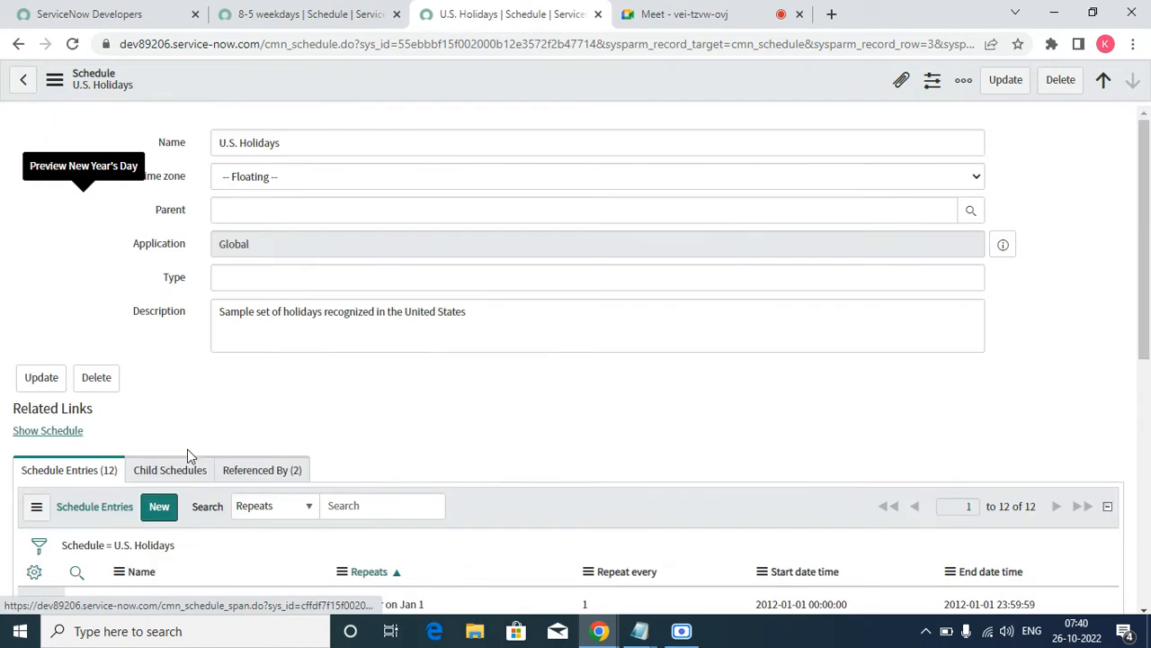
left_click(160, 507)
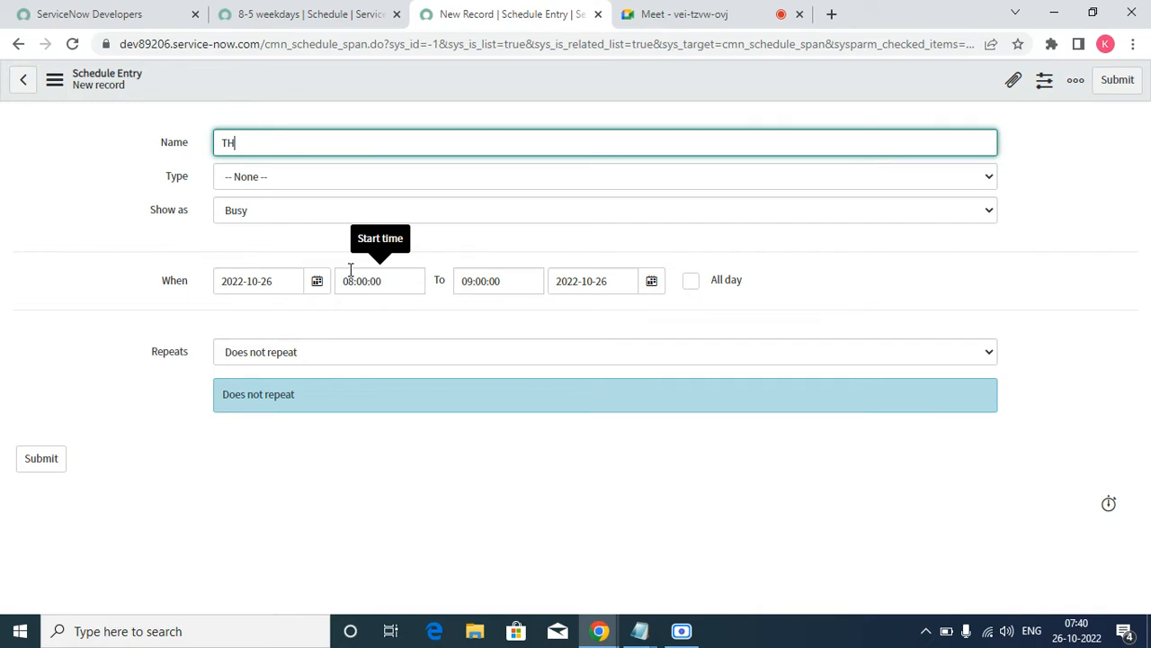
type("hanks giving day")
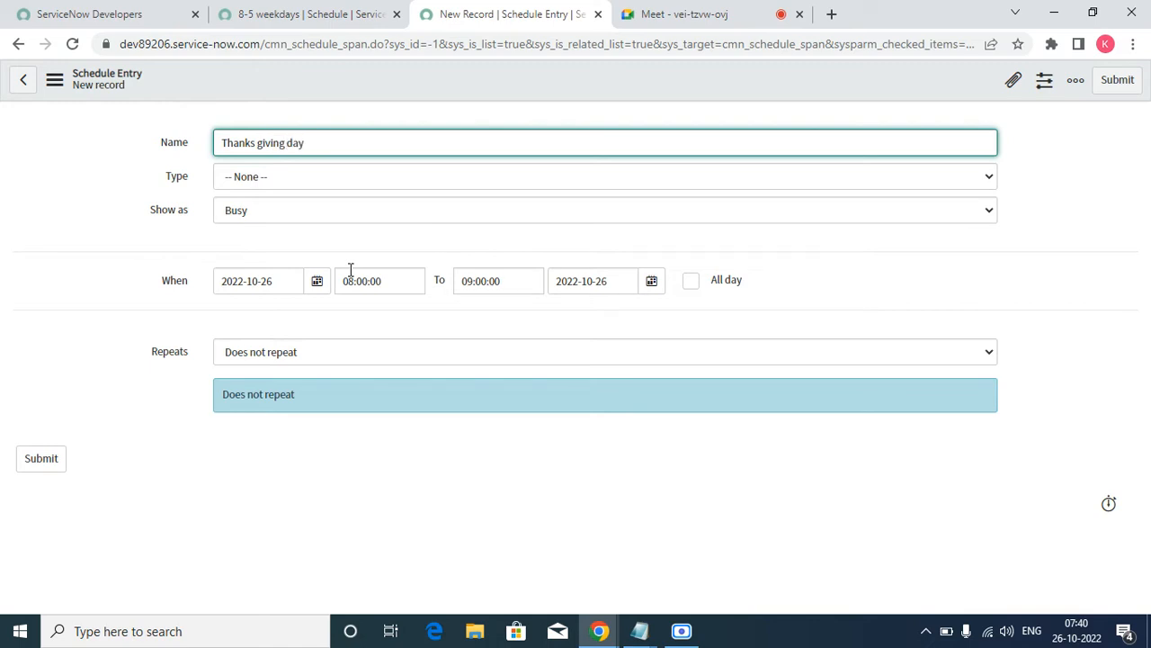
left_click(290, 180)
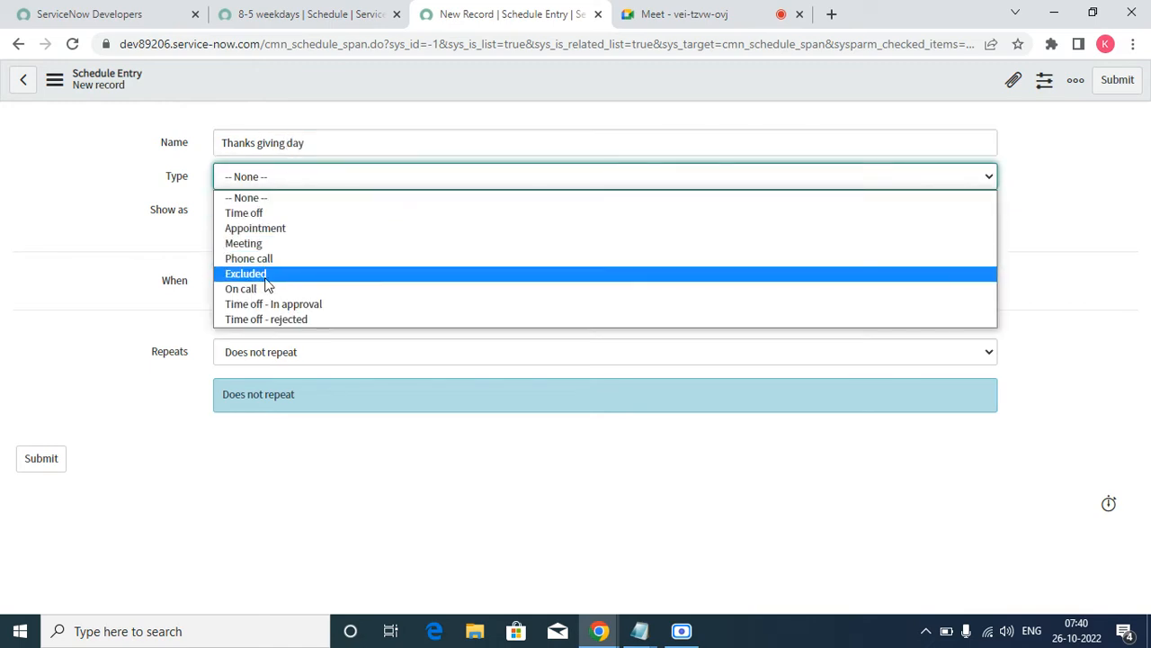
left_click(264, 274)
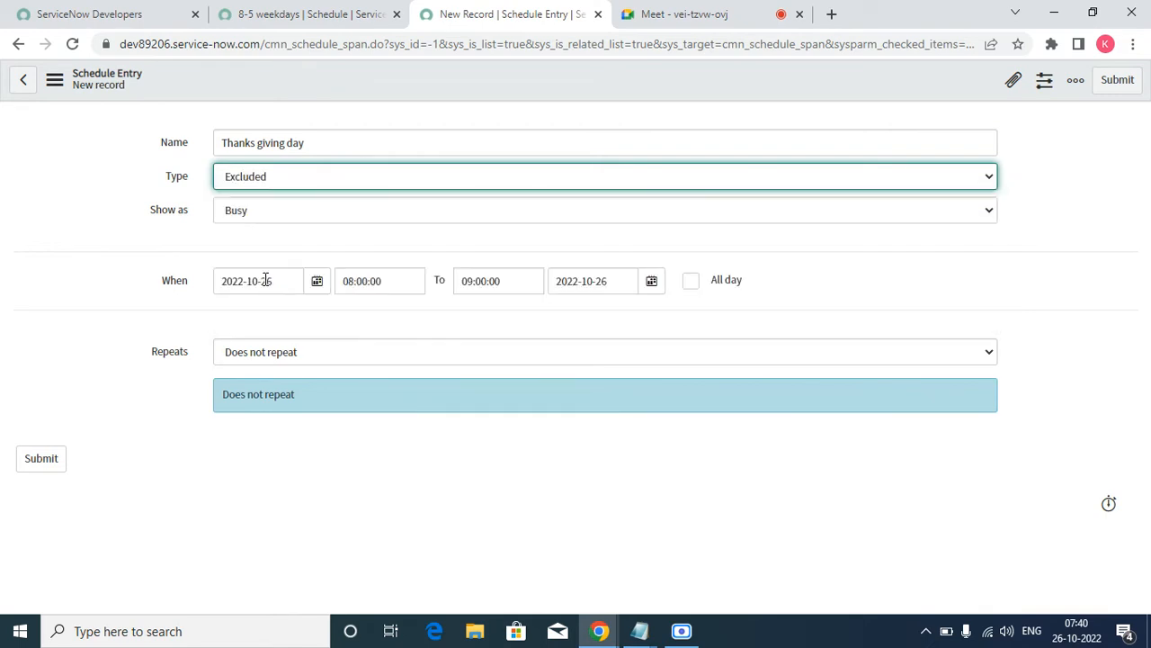
Step: Set the Thanks giving day entry's start and end dates to 2022-11-22 and make it an all-day entry
left_click(322, 286)
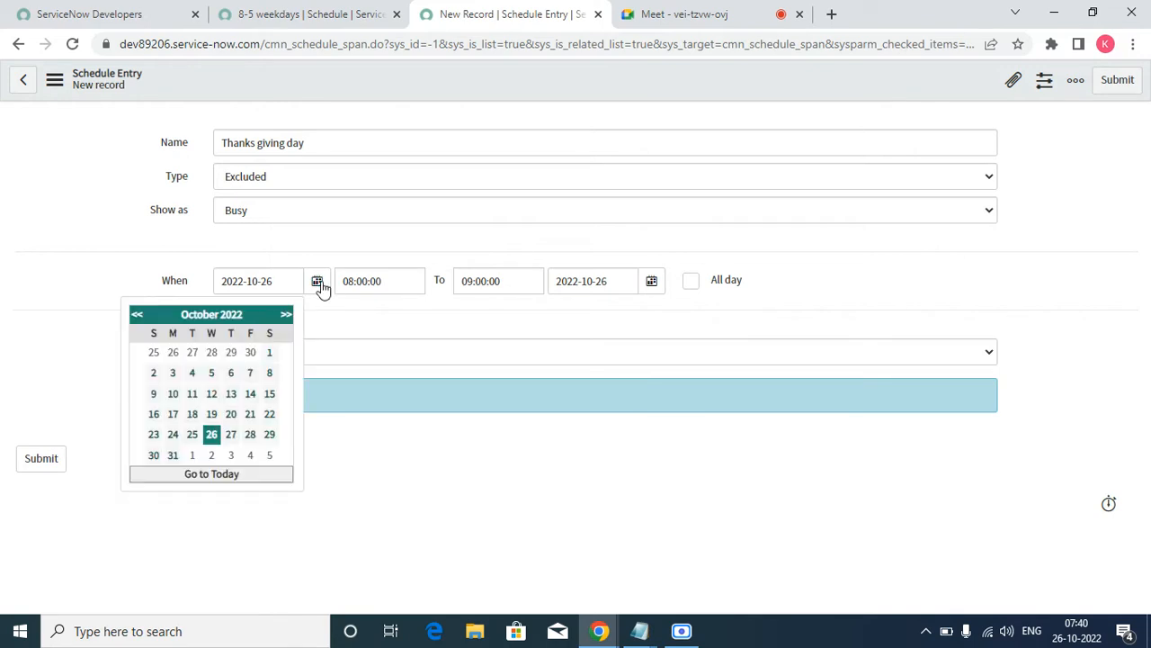
left_click(286, 315)
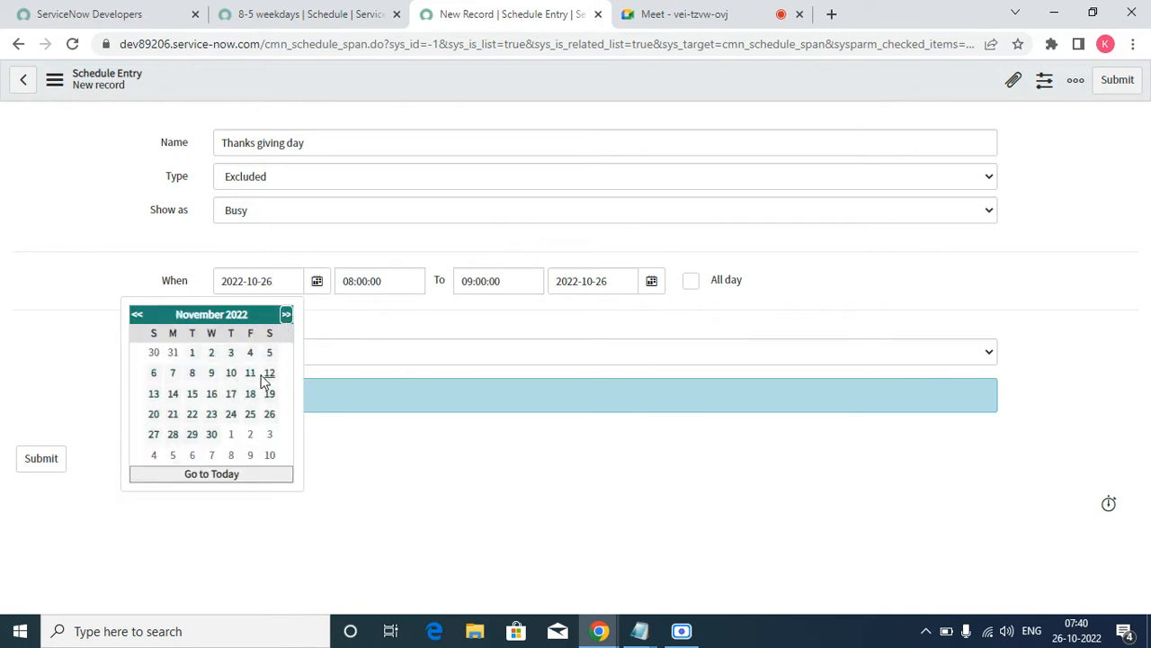
left_click(192, 415)
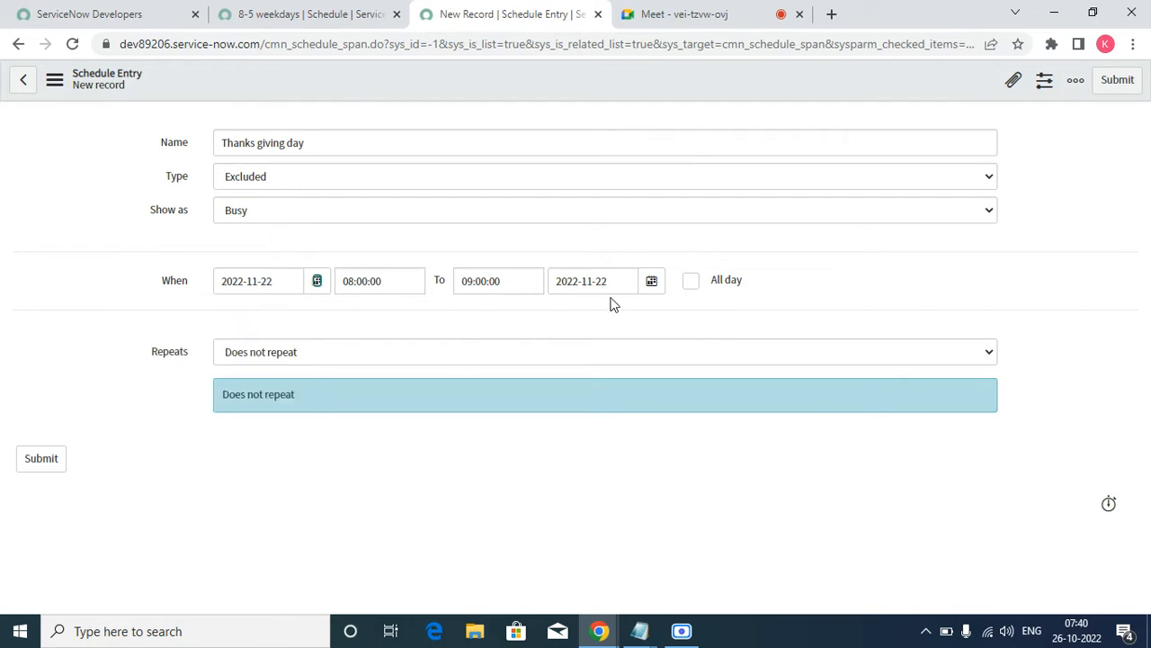
left_click(693, 284)
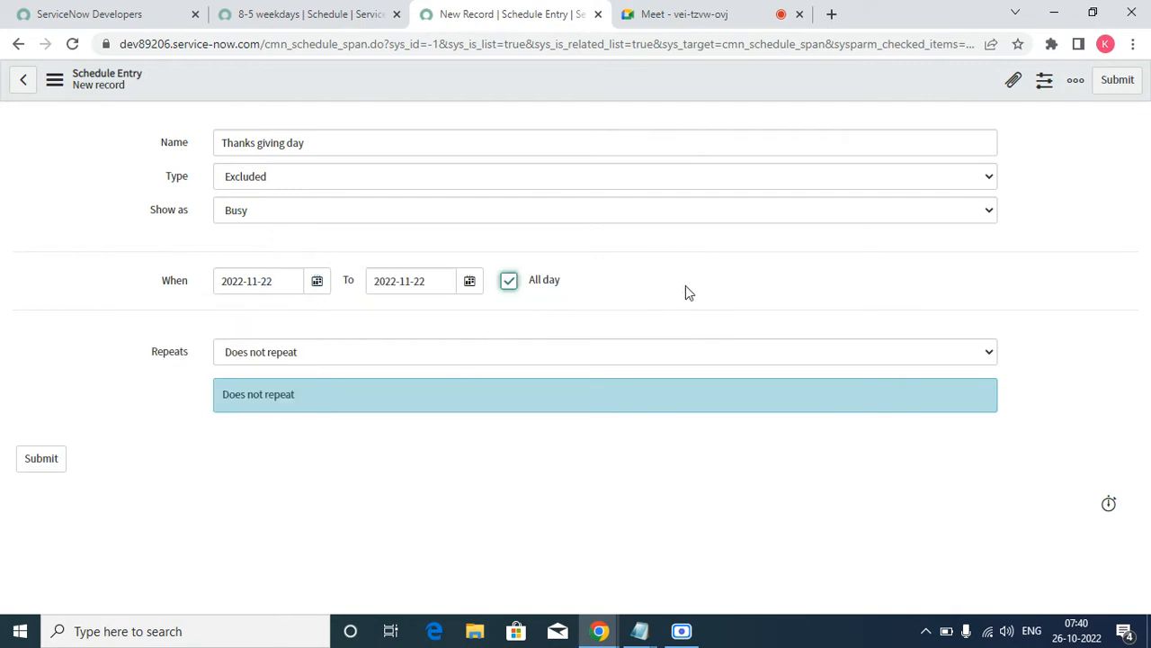
Step: Make the entry repeat Yearly with the yearly type Day of the year, leave Repeat until blank, and submit it
left_click(299, 352)
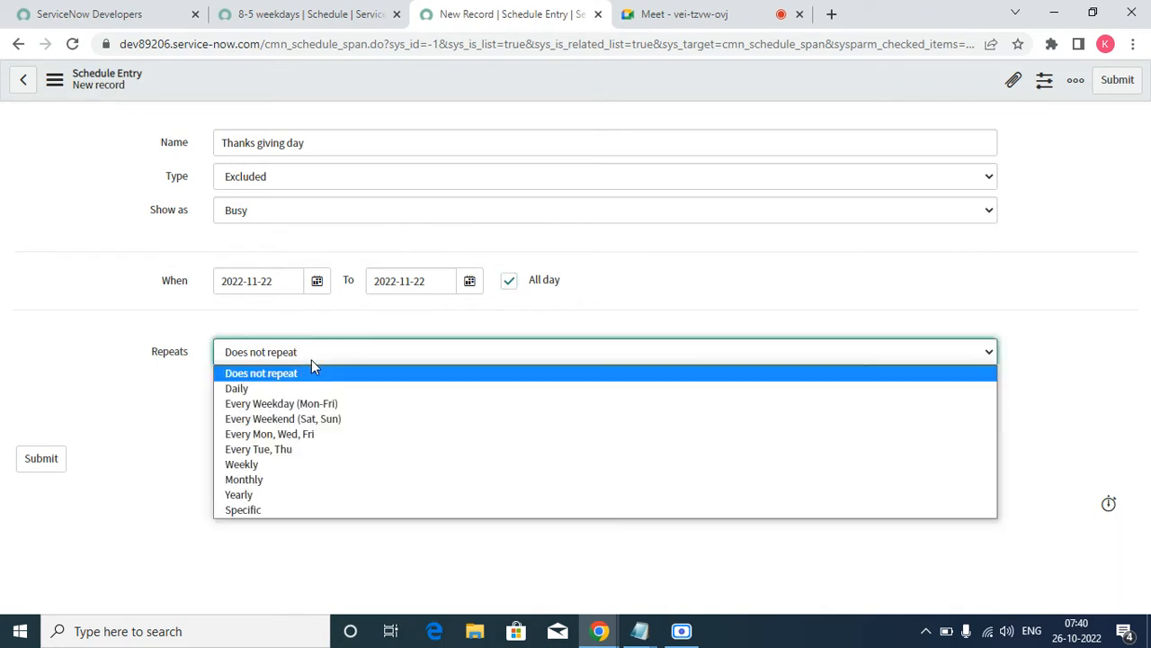
left_click(317, 497)
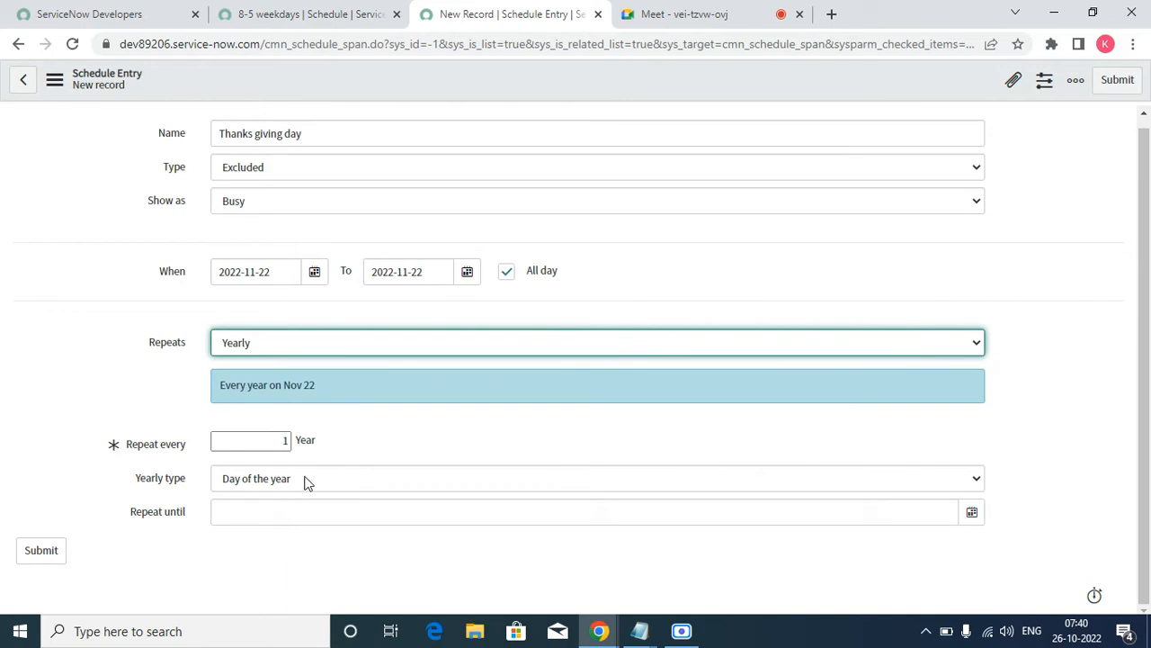
left_click(275, 512)
left_click(279, 478)
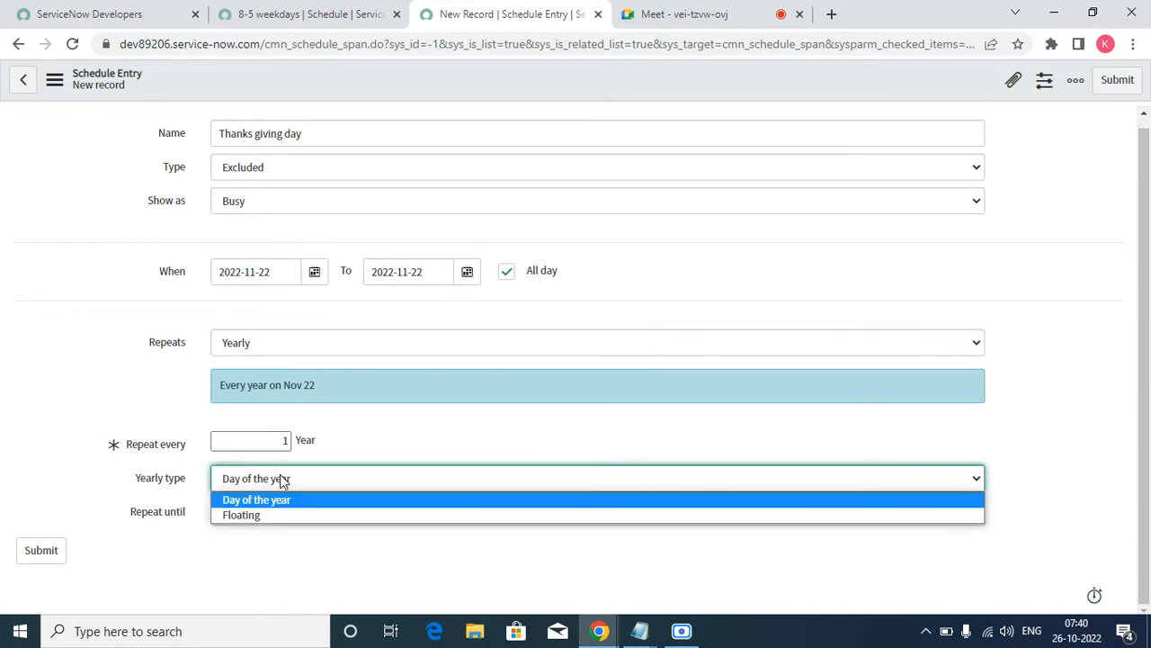
left_click(290, 506)
left_click(381, 512)
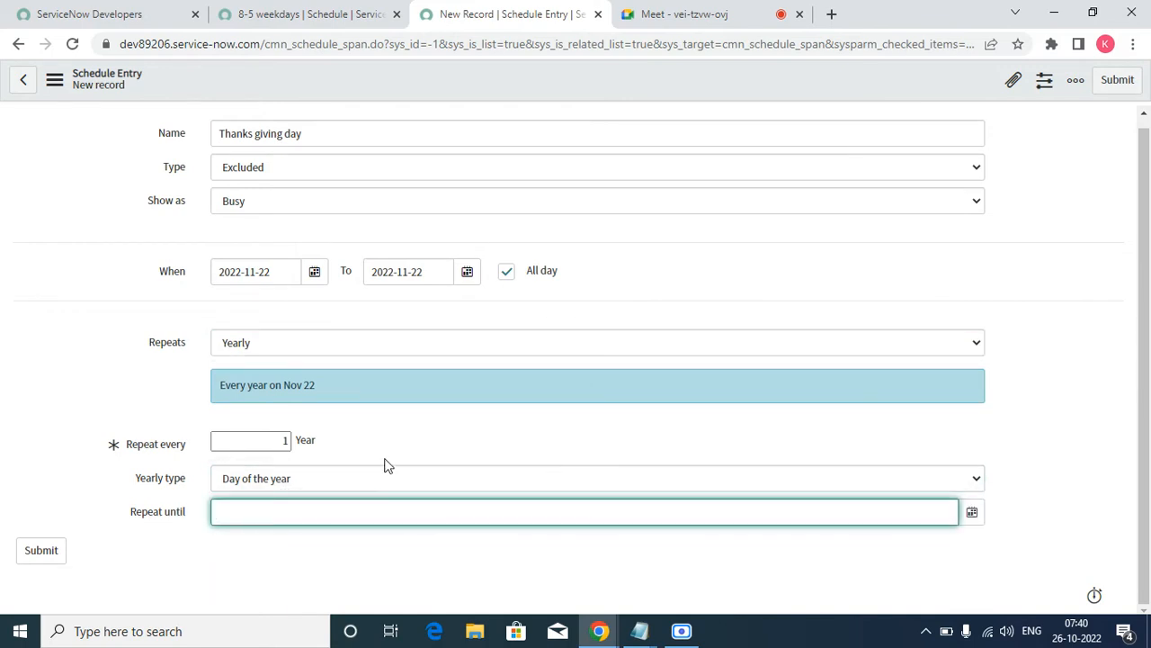
left_click(1116, 81)
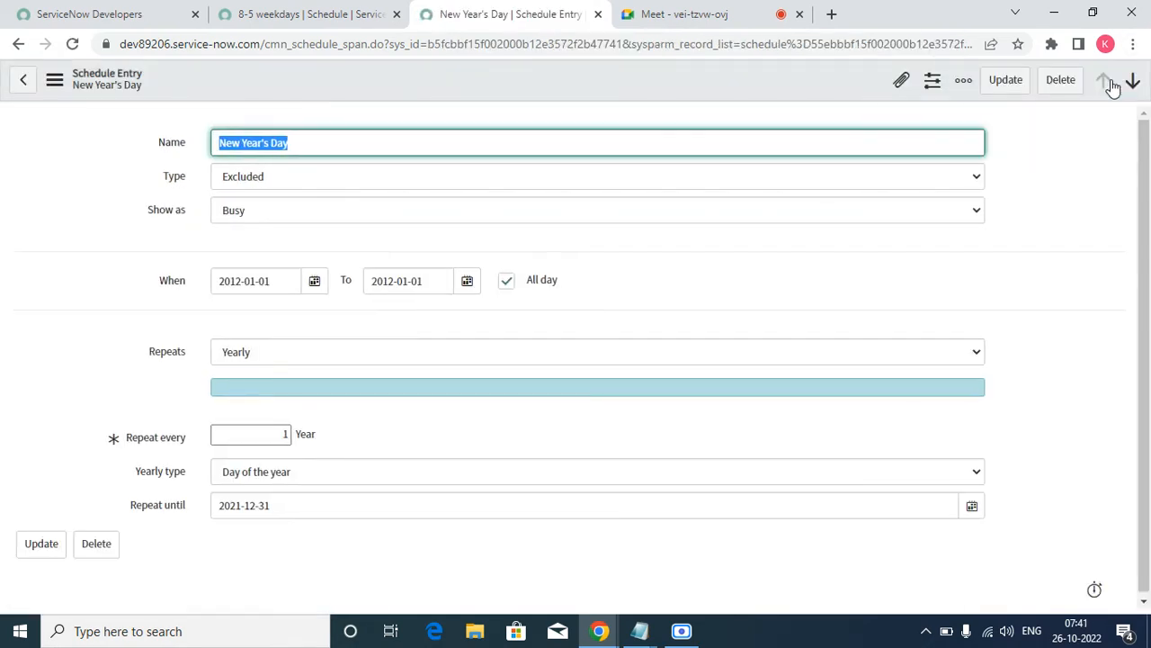
Step: Switch to the other ServiceNow browser tab, show the list of all schedules and search by Name for *holidays
left_click(269, 13)
scroll(282, 350, "up", 2)
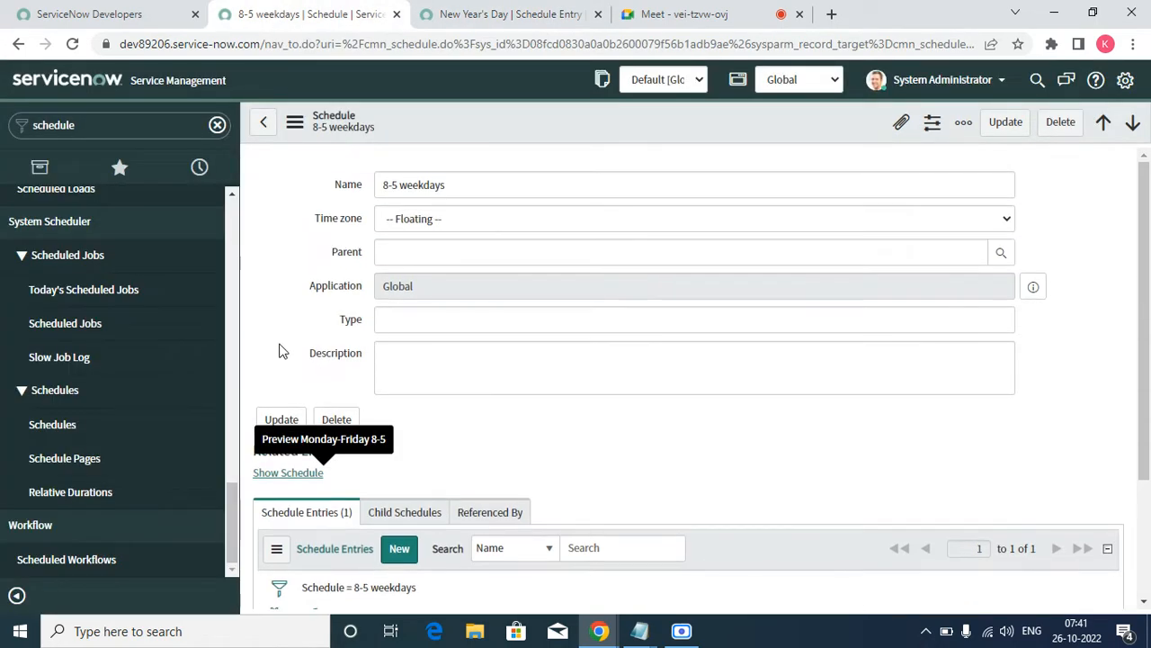
left_click(52, 424)
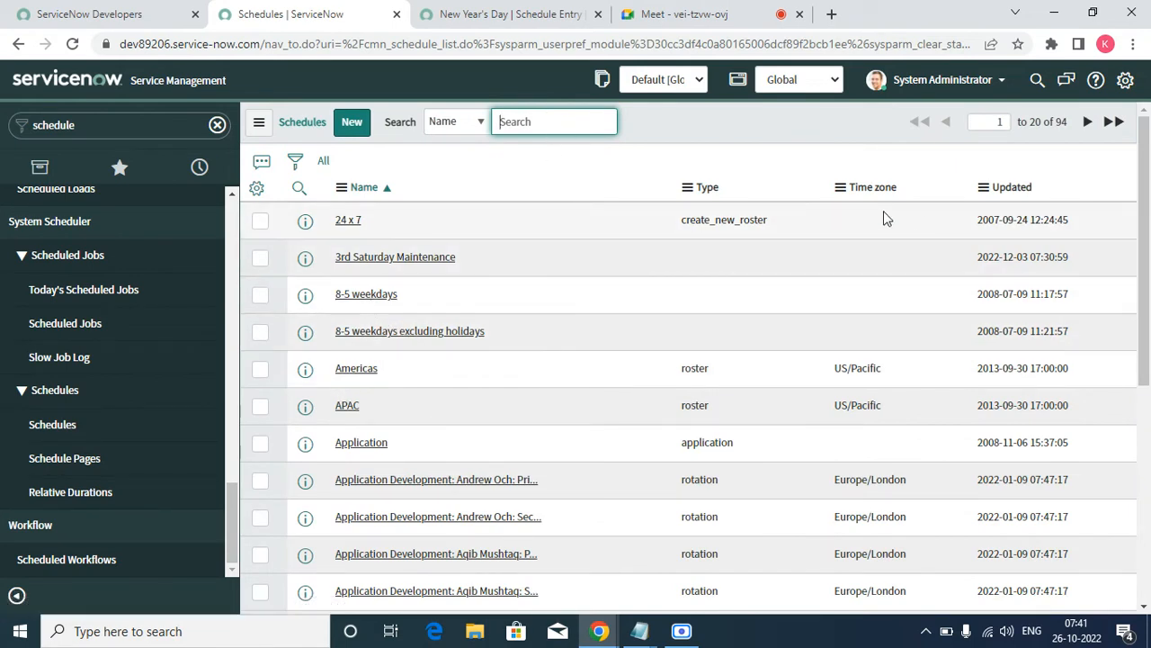
type("*")
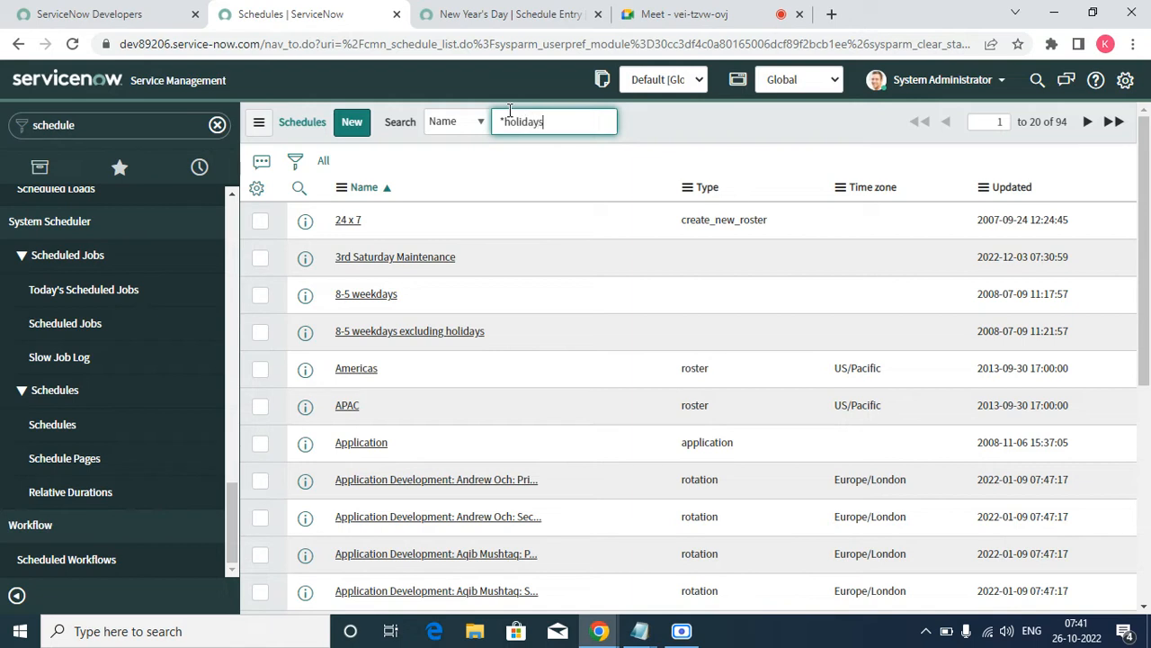
key("Return")
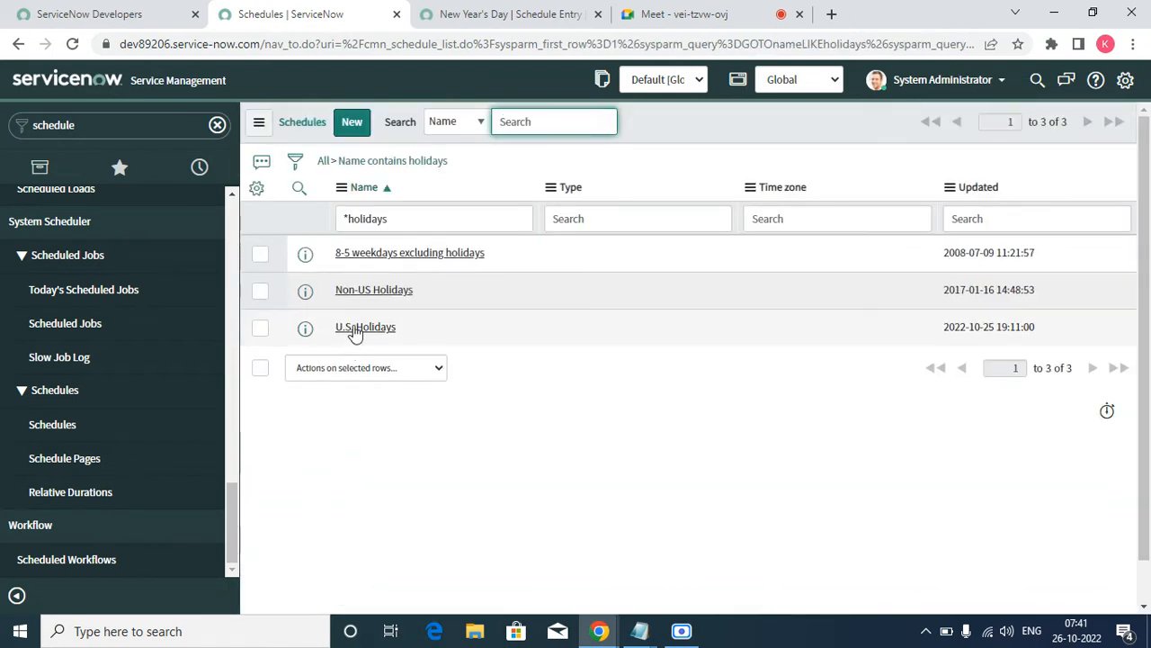
Step: Open the U.S. Holidays schedule and examine the names, repeats and dates of its schedule entries
left_click(357, 329)
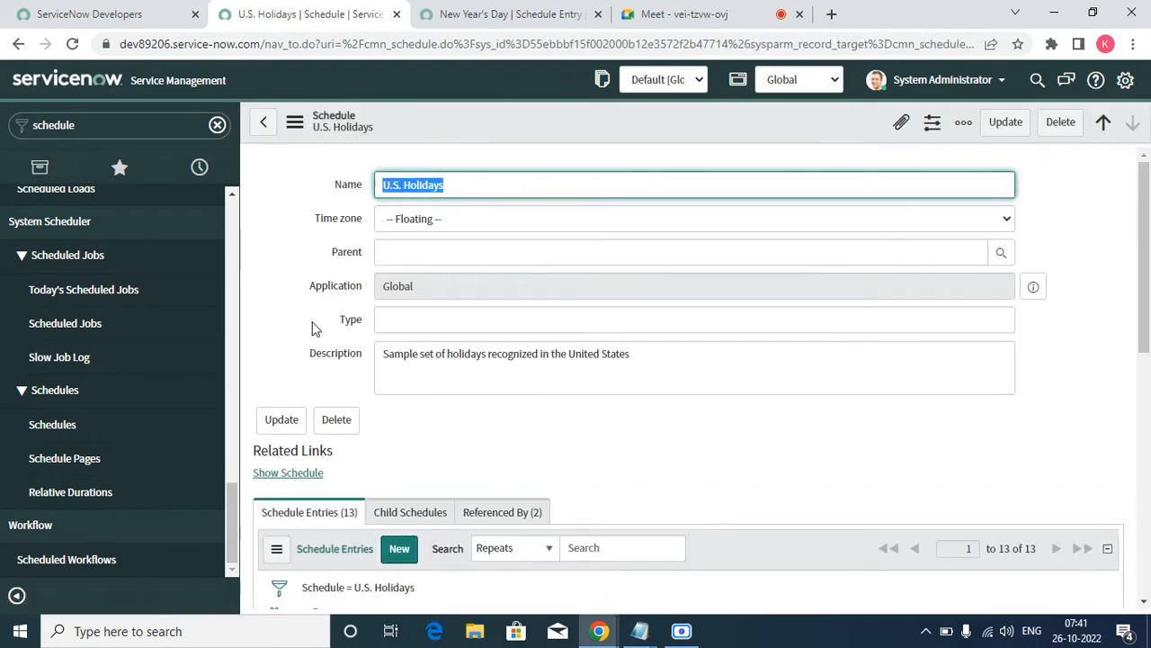
scroll(314, 329, "down", 10)
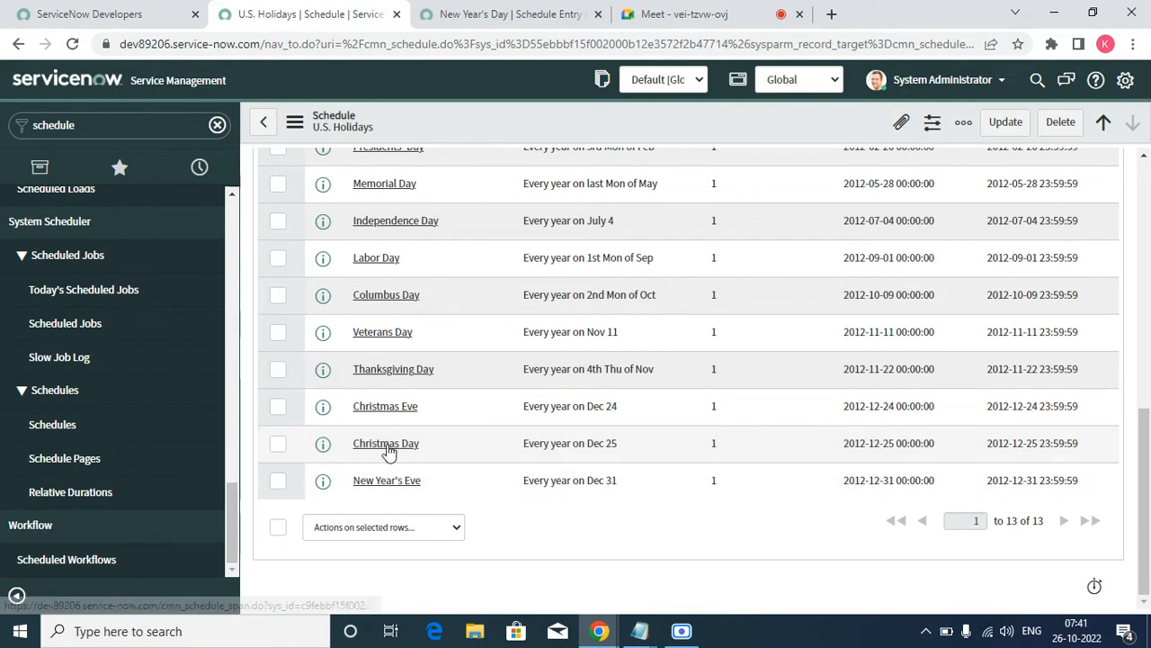
scroll(391, 433, "up", 10)
scroll(391, 434, "down", 10)
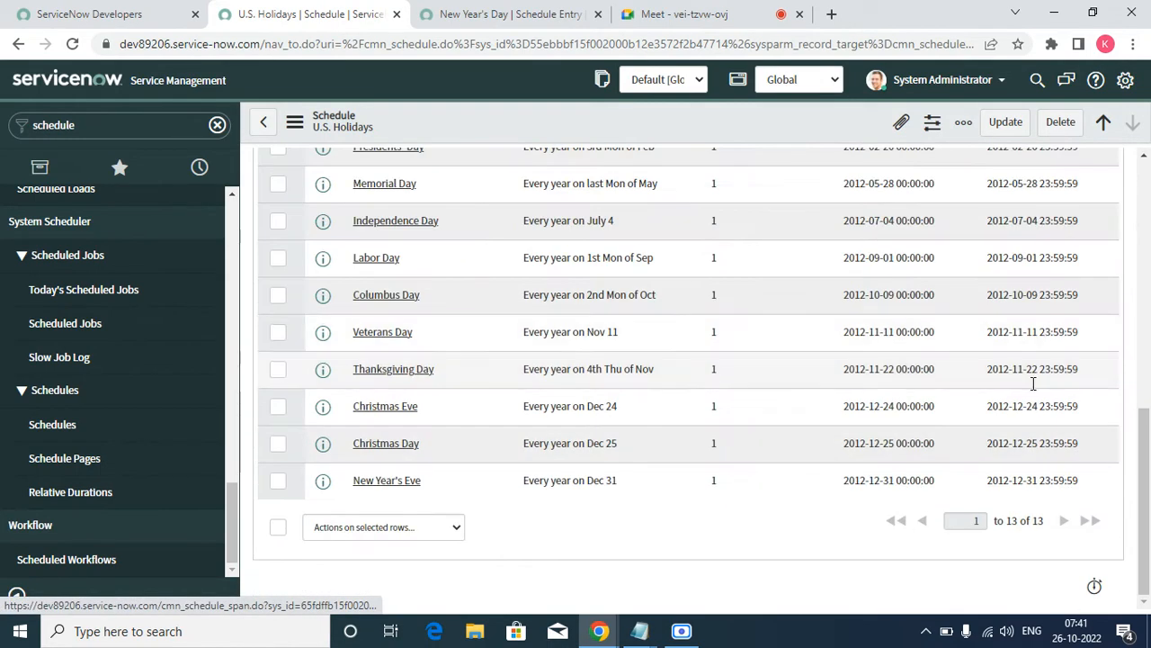
scroll(1147, 515, "up", 3)
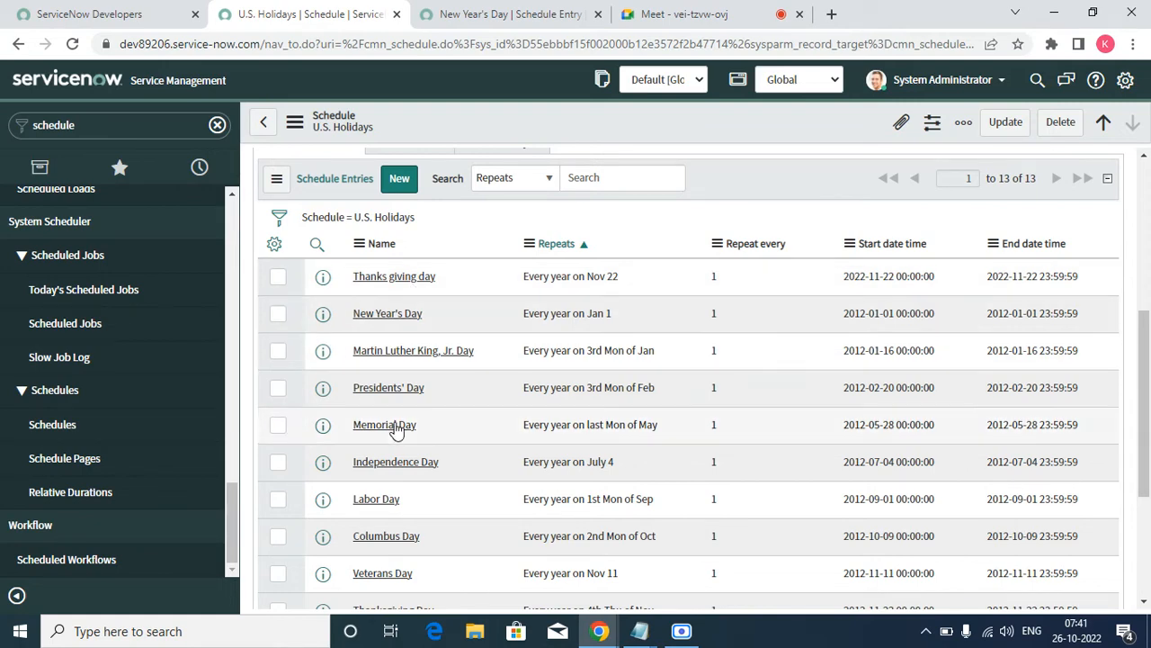
scroll(359, 359, "up", 5)
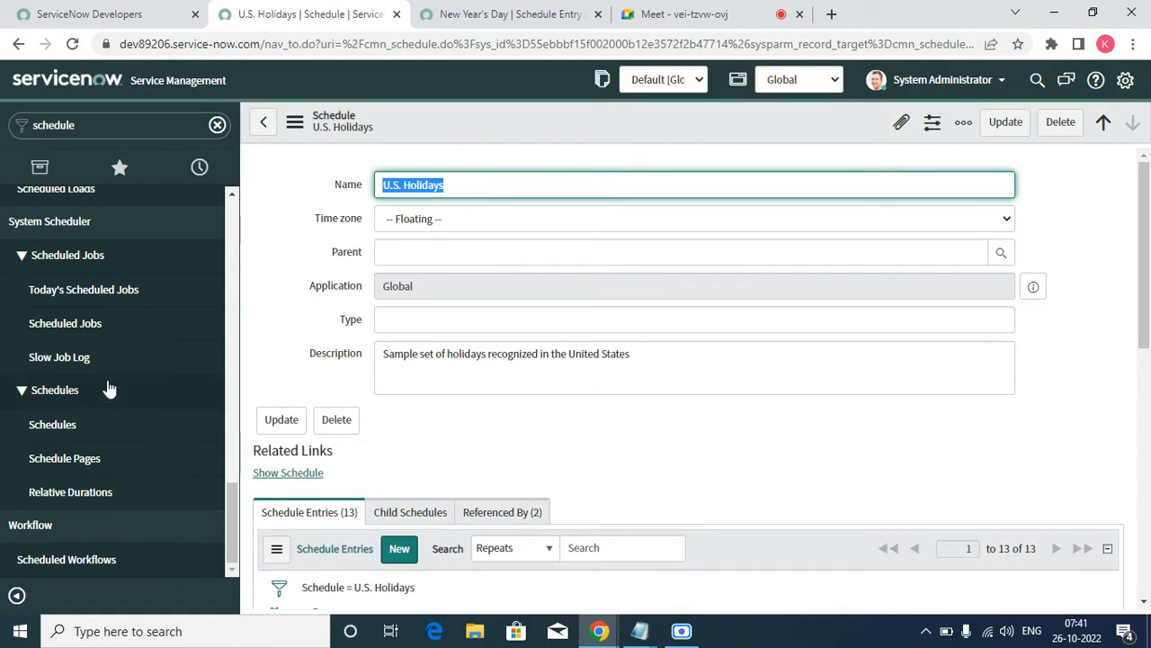
Step: Open the 8-5 weekdays excluding holidays schedule from the full schedule list and view its child schedules
left_click(54, 421)
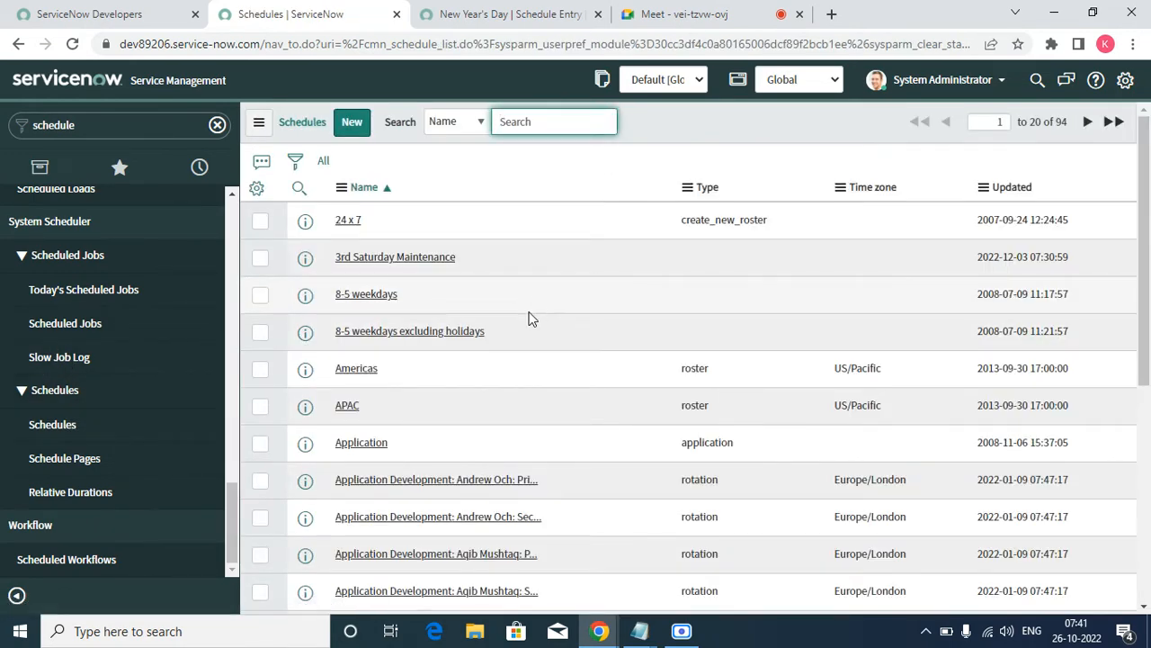
left_click(400, 339)
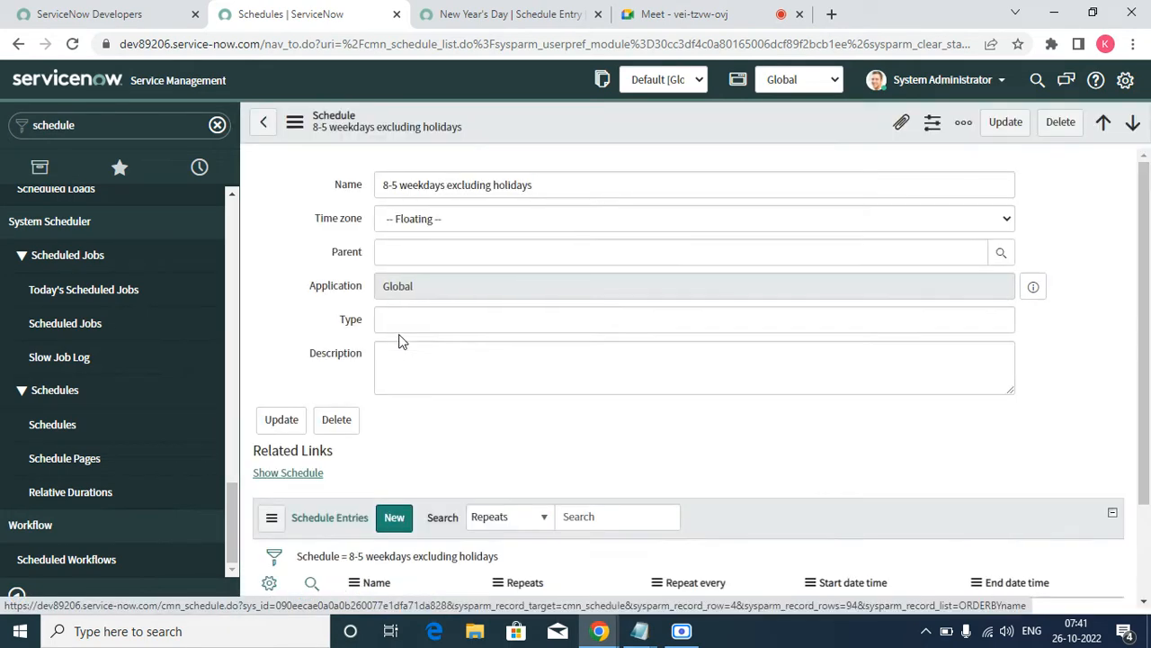
scroll(397, 360, "down", 2)
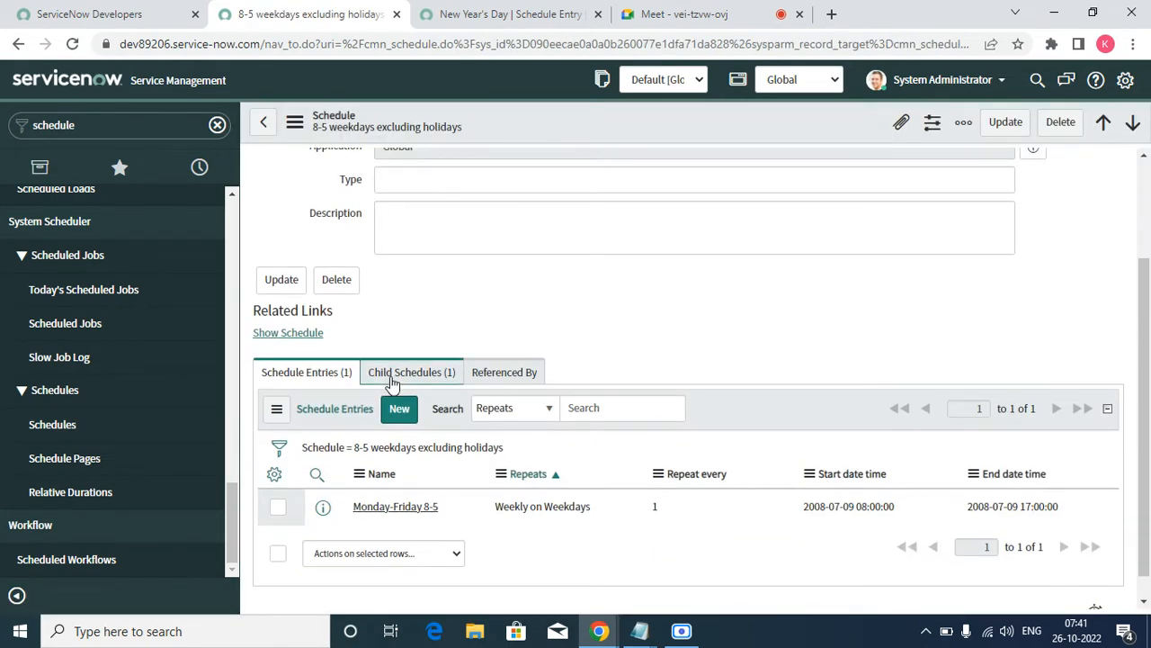
left_click(392, 376)
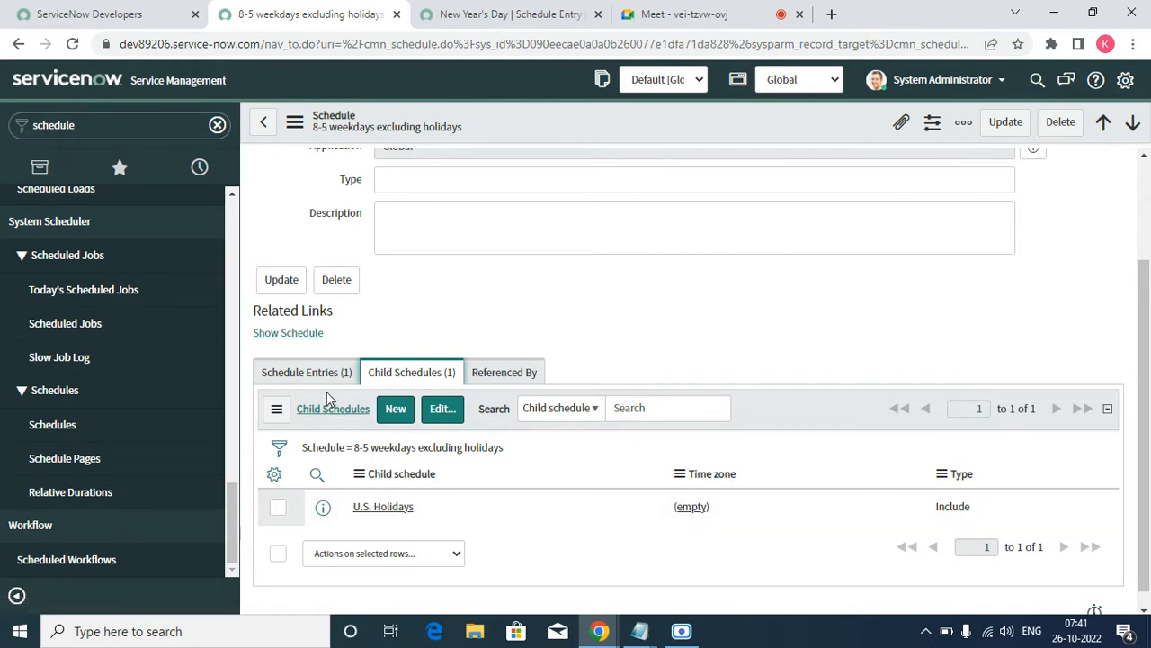
Step: Return to the list of all schedules, open the Database Server FLX schedule and view its schedule entries
left_click(41, 331)
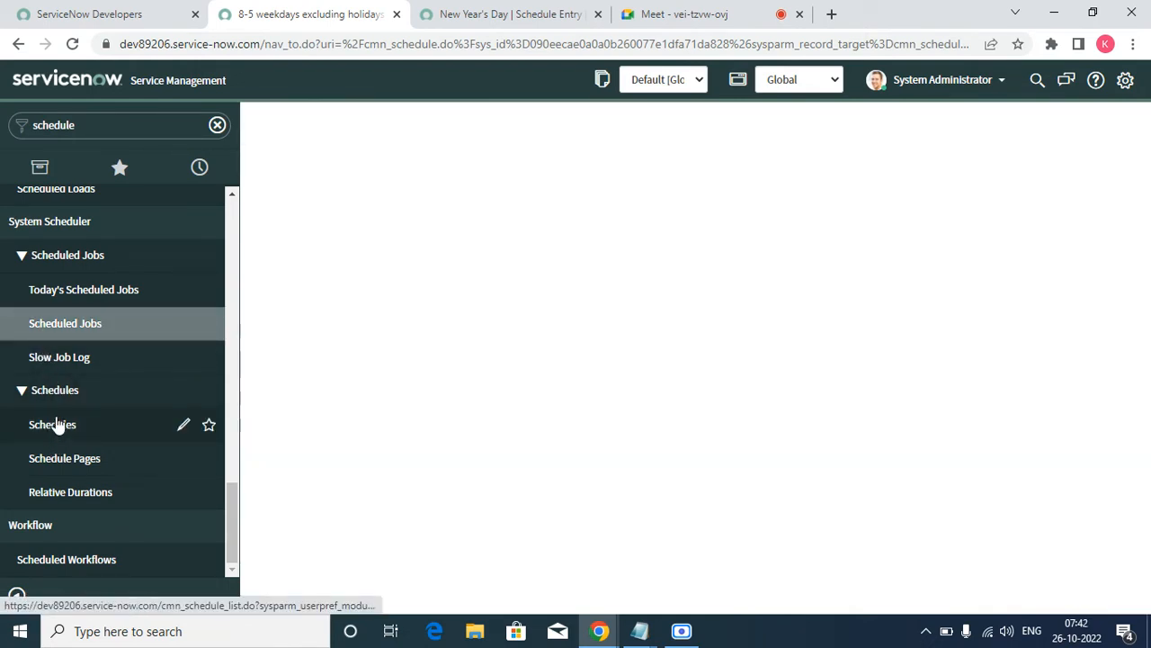
left_click(56, 424)
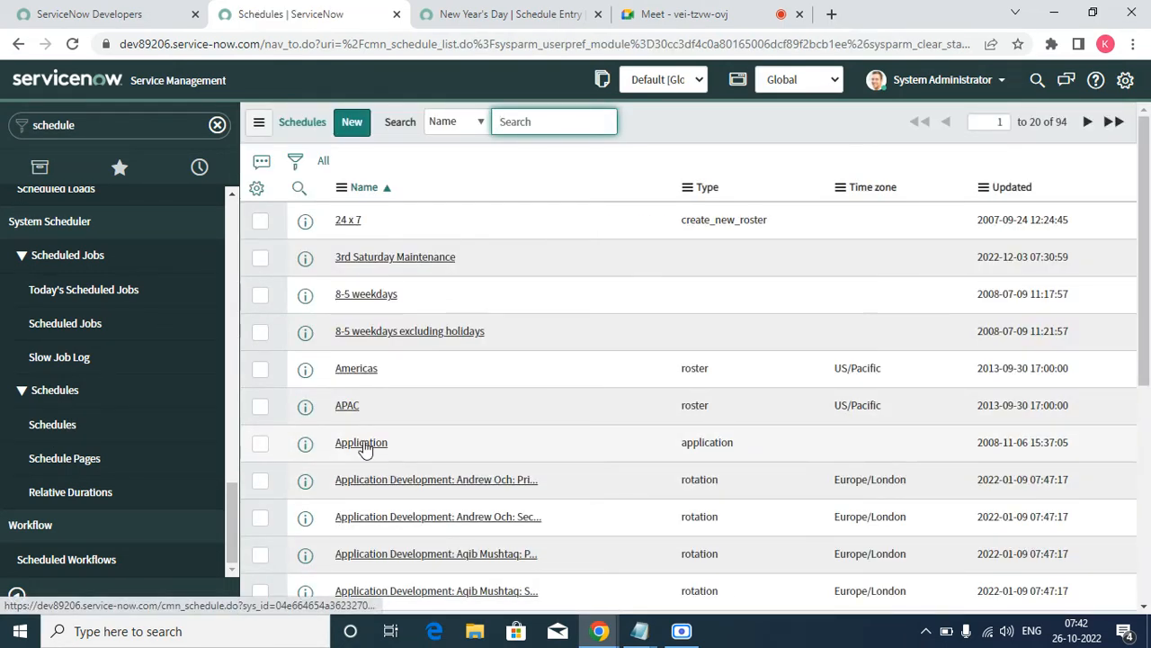
scroll(544, 478, "down", 5)
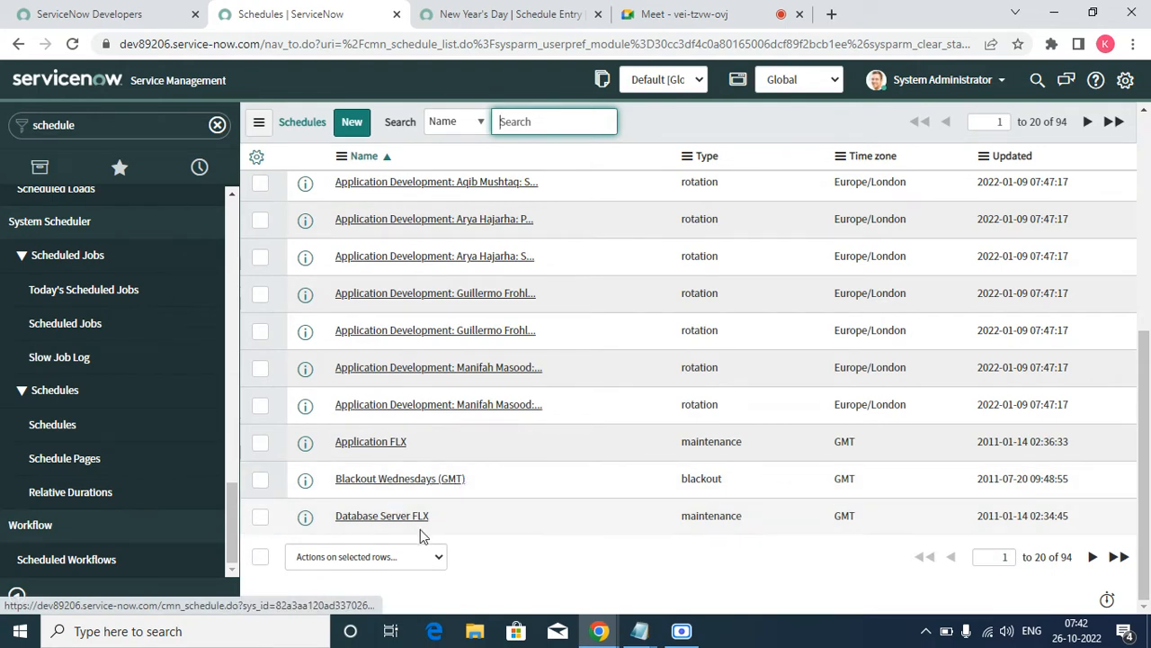
left_click(389, 524)
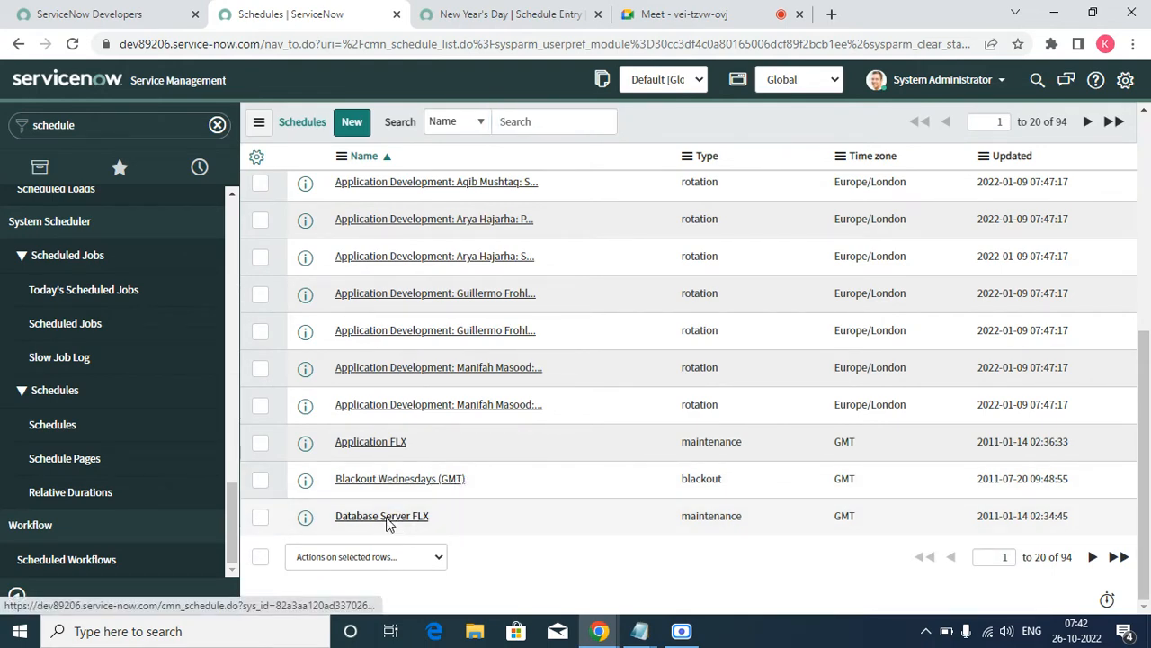
scroll(360, 450, "down", 1)
left_click(321, 389)
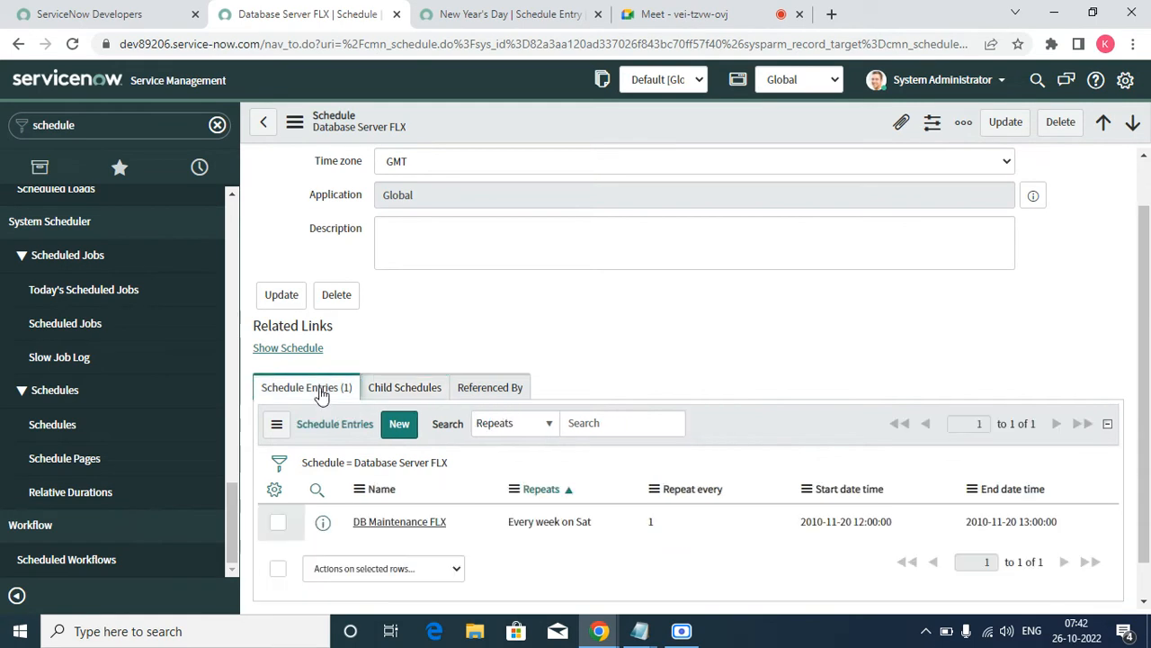
Step: Open the child schedules of Database Server FLX for editing and search the collection for holidays
left_click(405, 396)
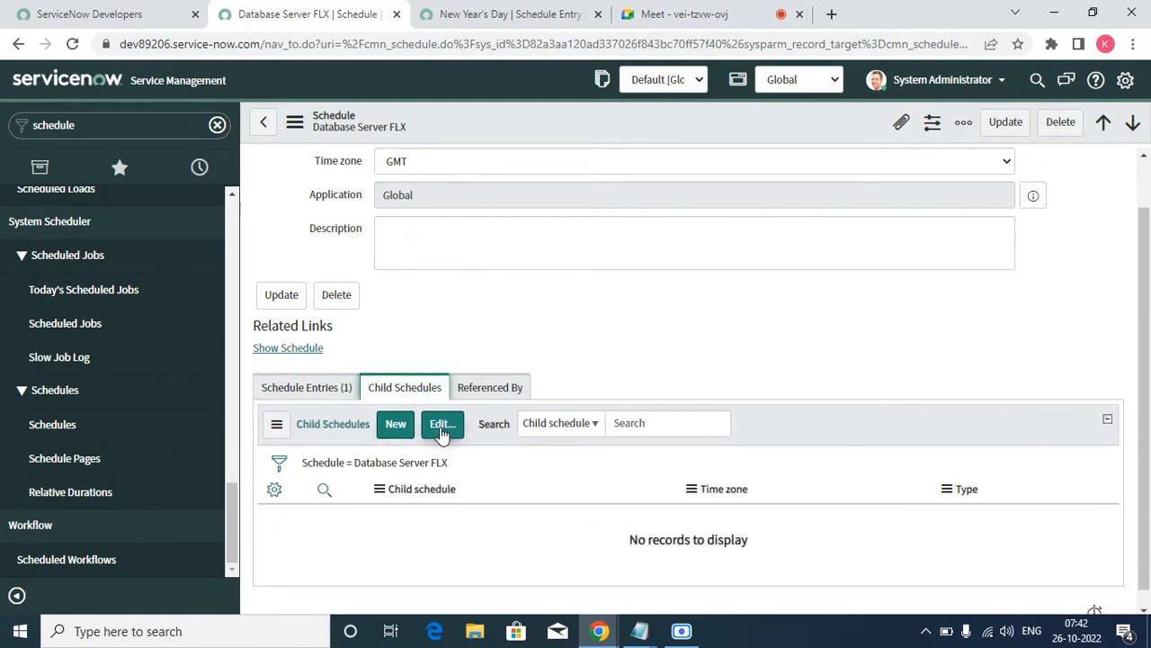
left_click(442, 424)
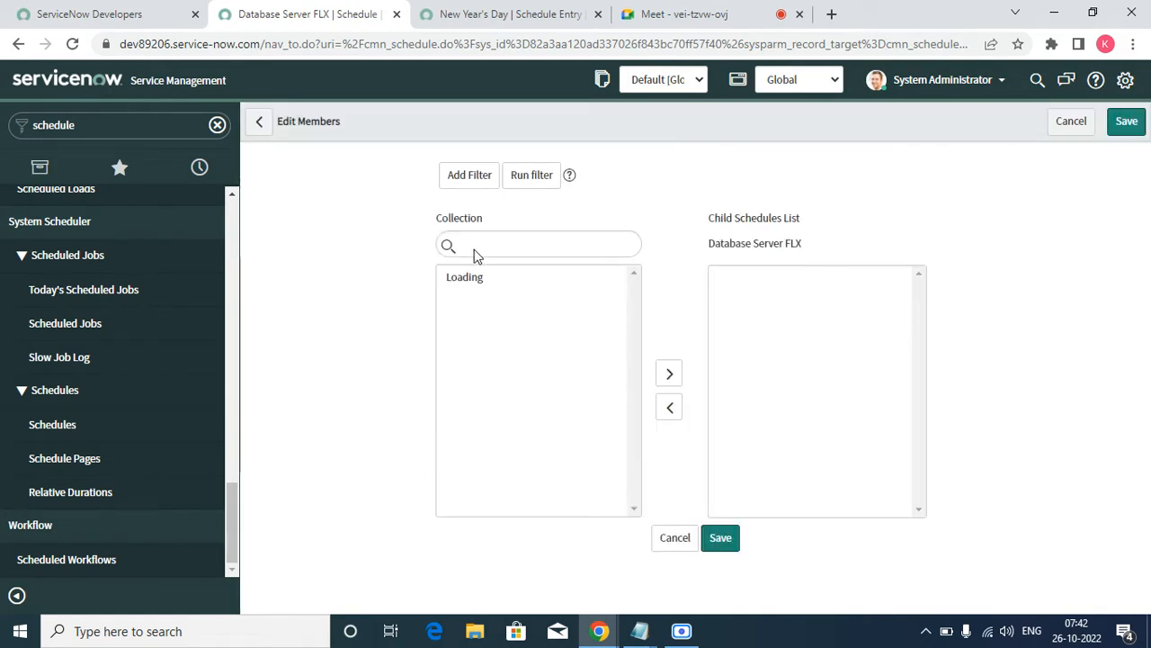
left_click(502, 284)
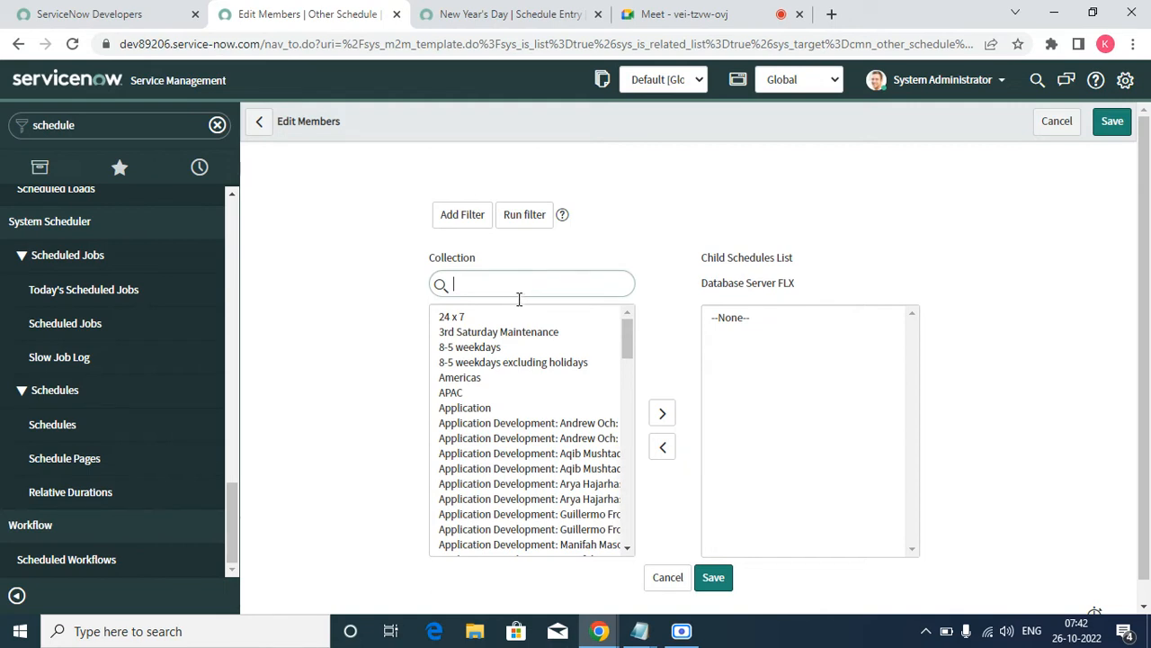
type("us")
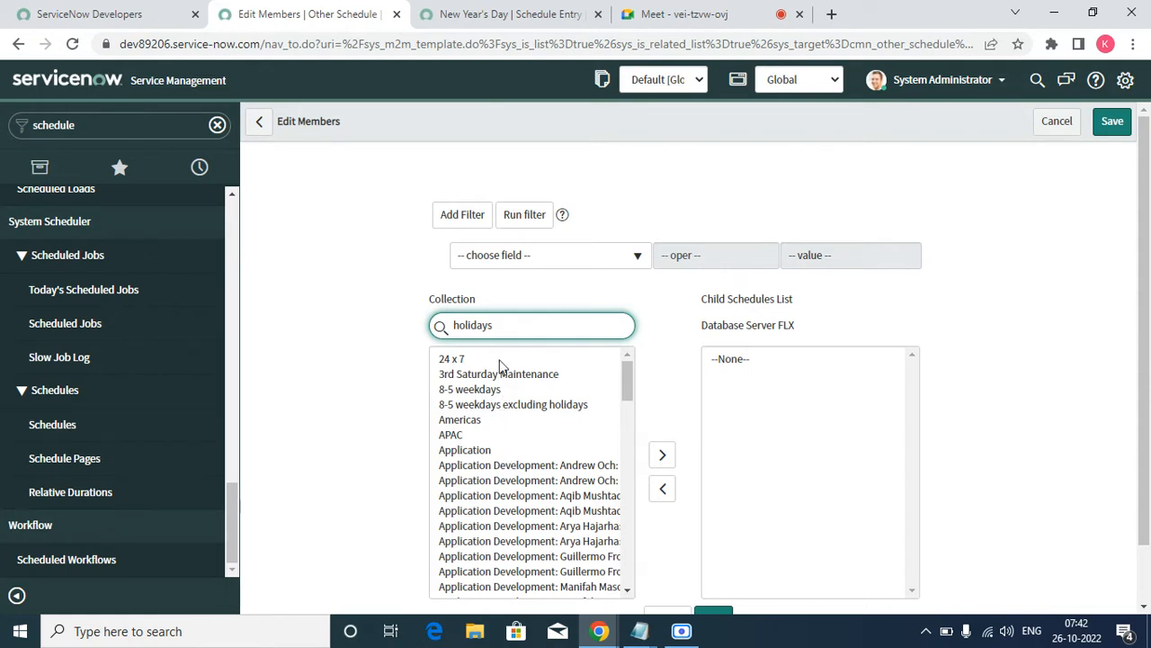
Step: Clear holidays from the collection search and build a filter condition on Name(name) with the value holidays instead
double_click(516, 323)
key("super+c")
right_click(516, 324)
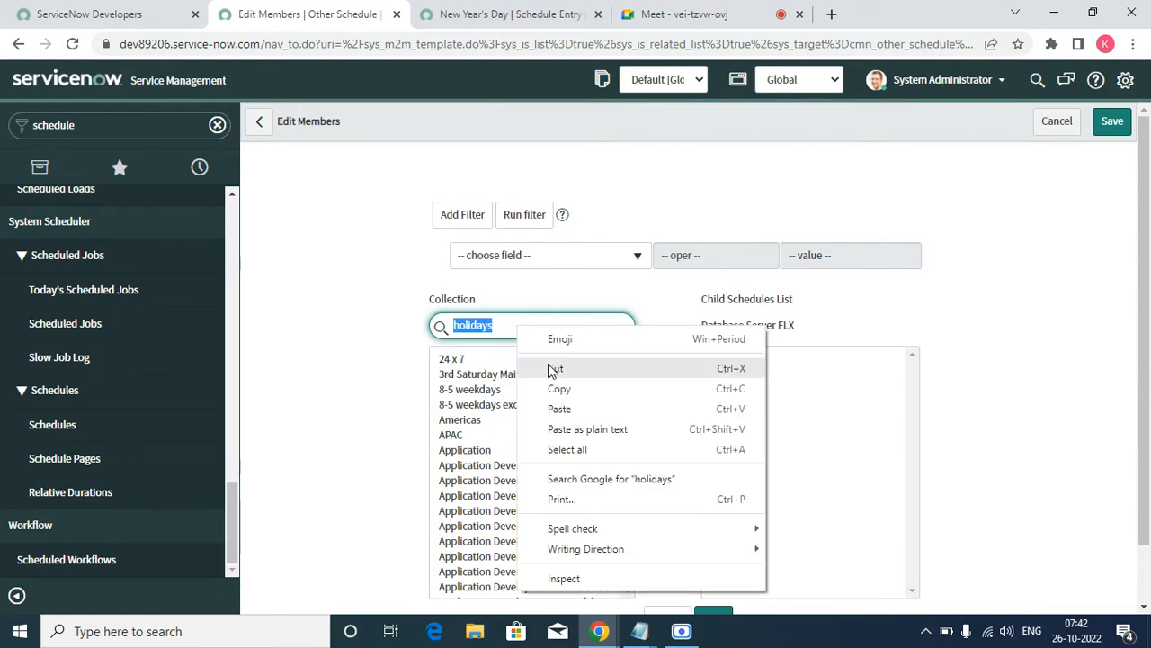
left_click(558, 368)
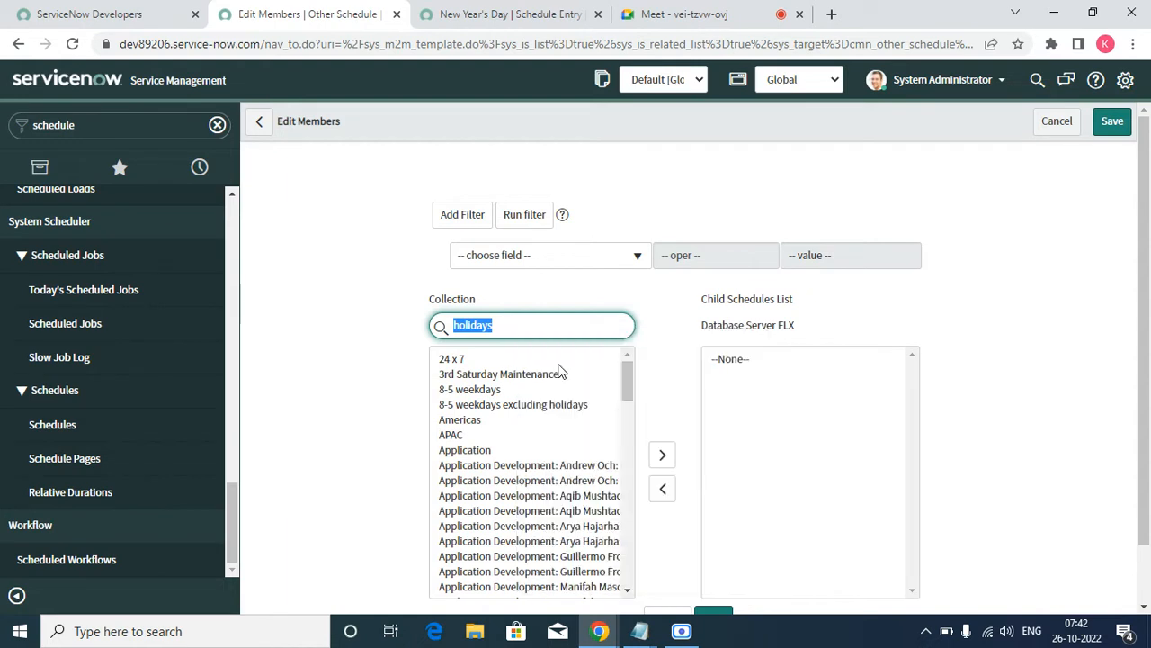
left_click(545, 257)
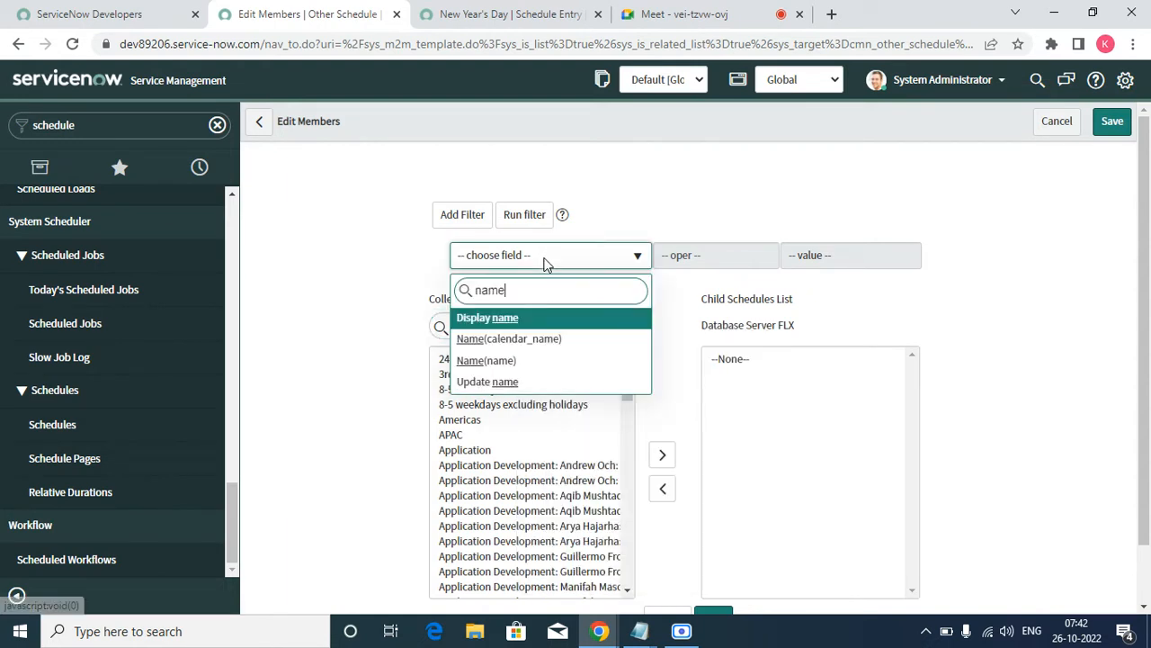
left_click(596, 361)
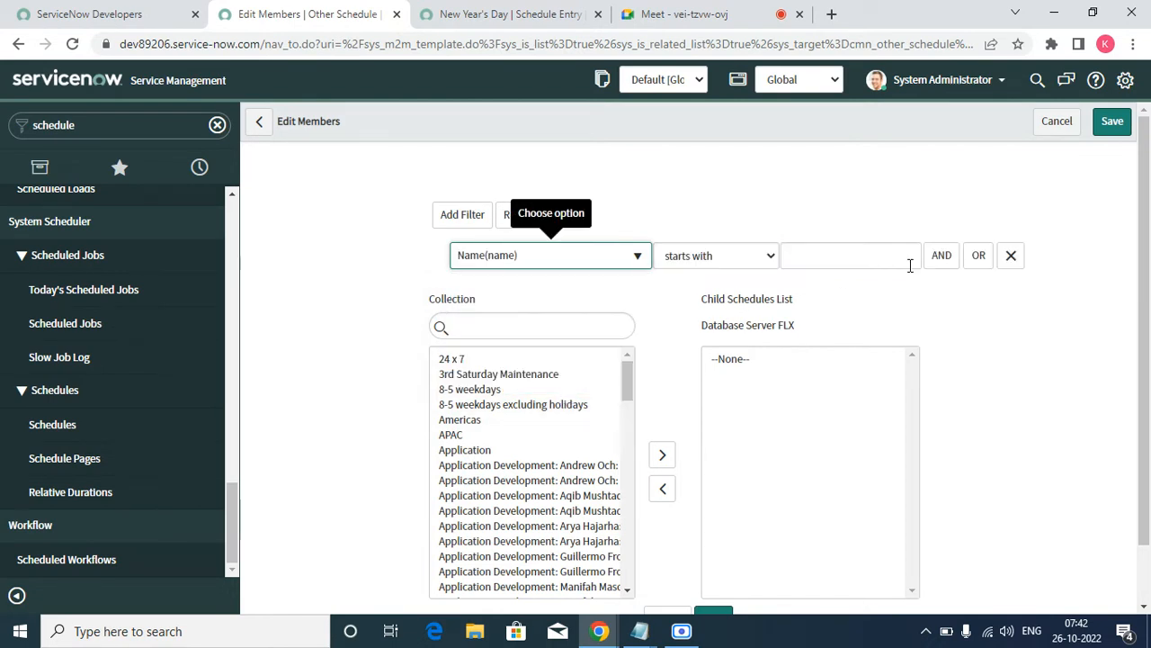
left_click(788, 258)
right_click(789, 274)
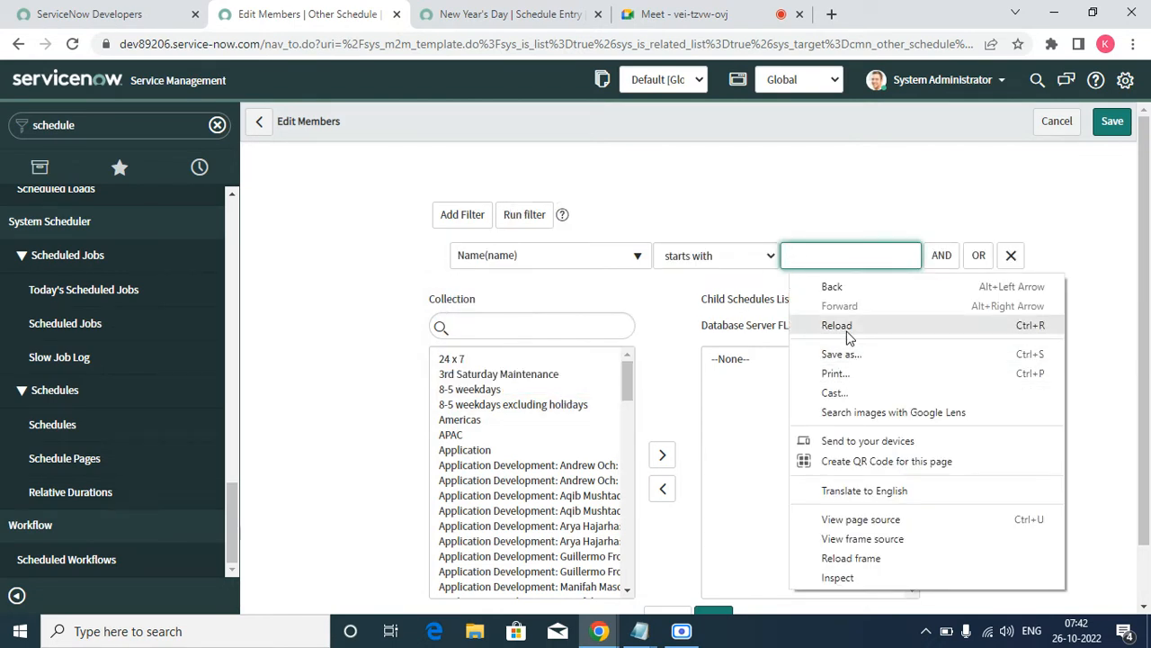
left_click(635, 305)
left_click(859, 263)
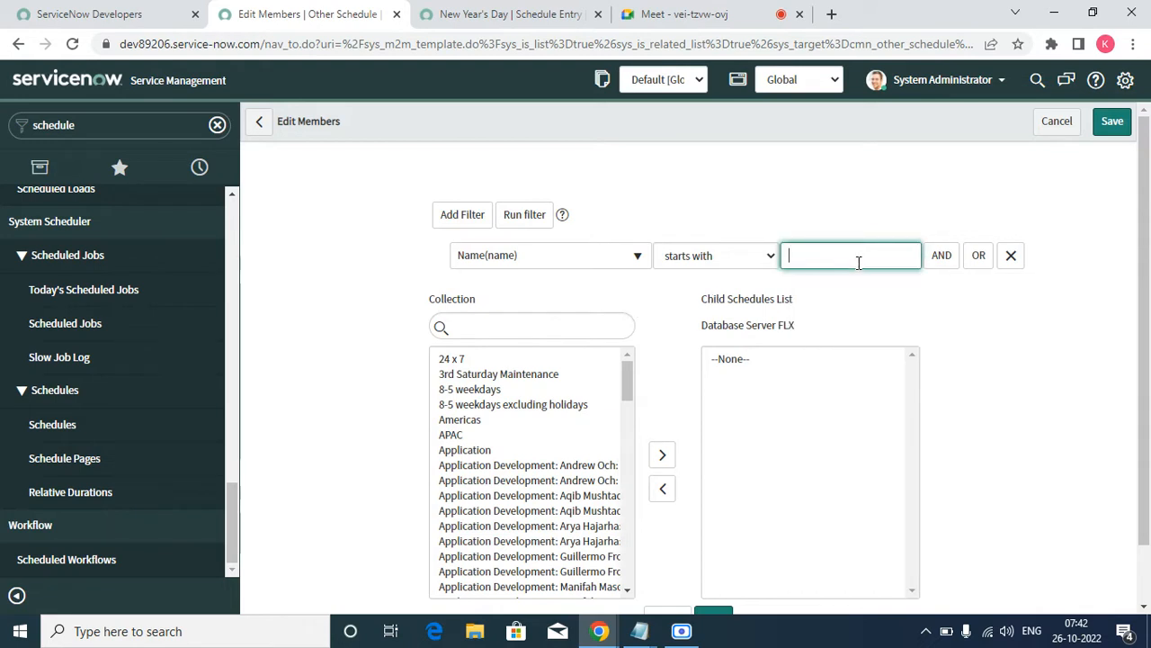
right_click(859, 263)
left_click(886, 393)
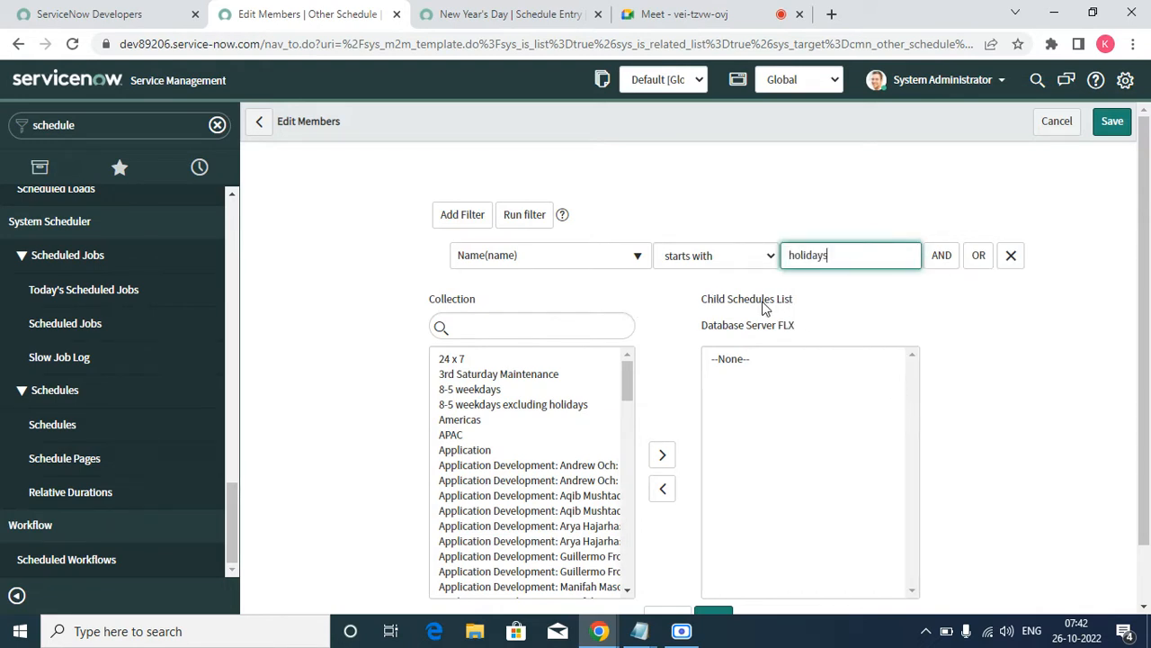
Step: Change the filter operator to contains and run the single-condition filter on the collection
left_click(716, 258)
left_click(693, 304)
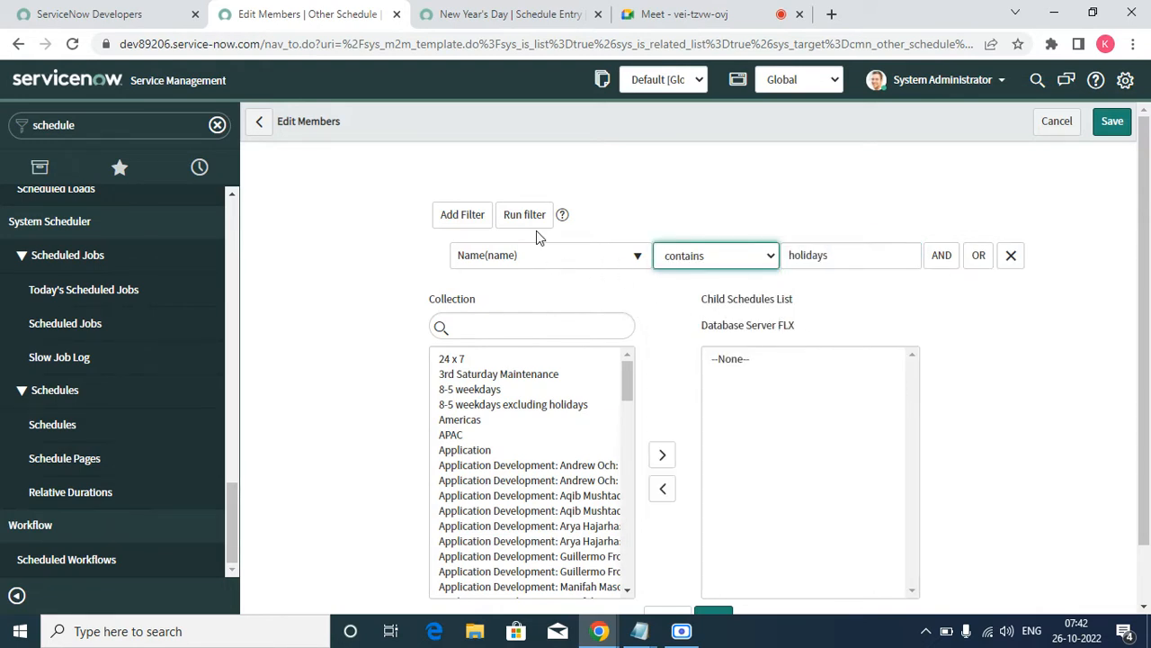
left_click(445, 225)
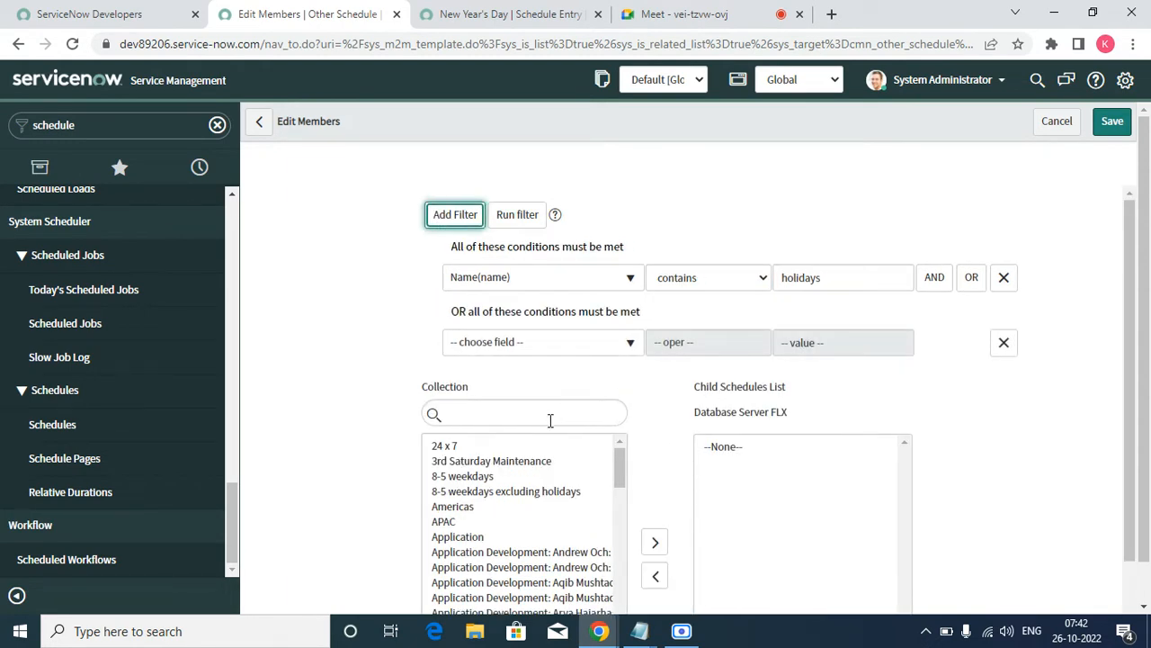
left_click(1002, 345)
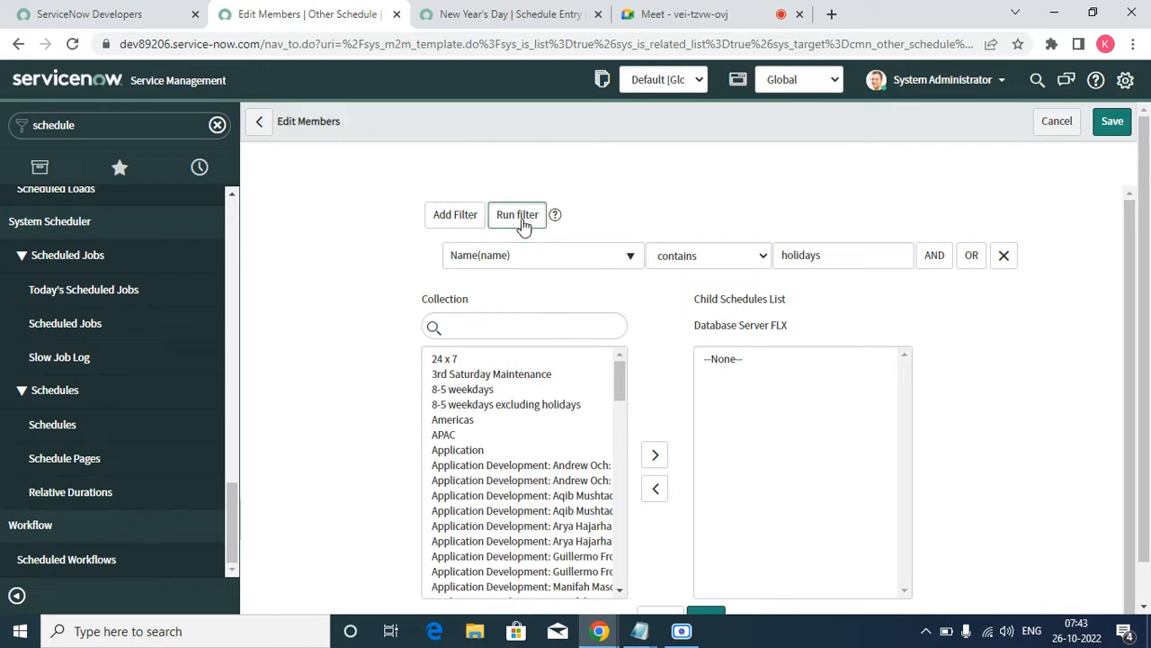
left_click(516, 216)
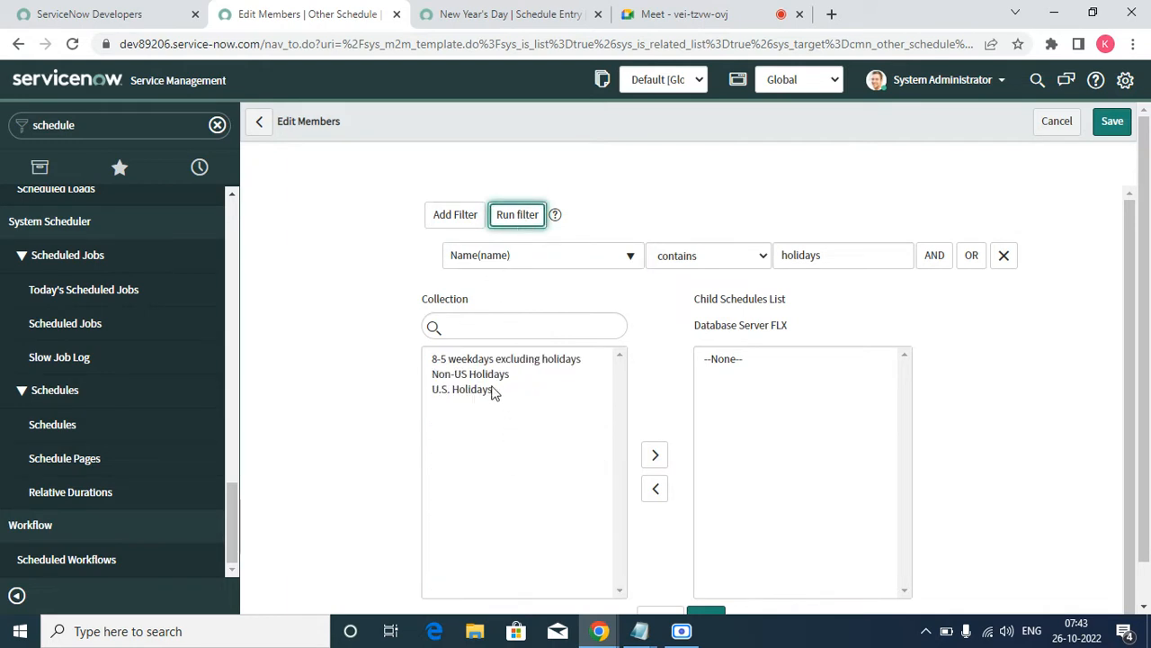
Step: Add U.S. Holidays to the child schedules of Database Server FLX and save the change
left_click(482, 389)
left_click(655, 454)
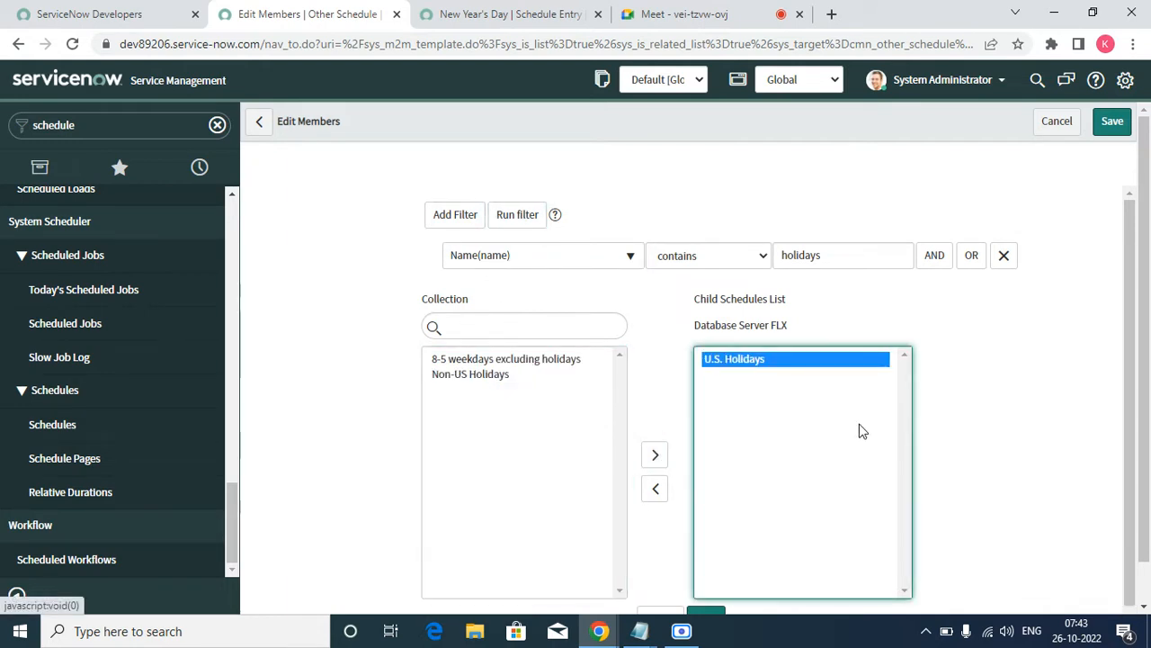
scroll(777, 591, "down", 1)
left_click(697, 573)
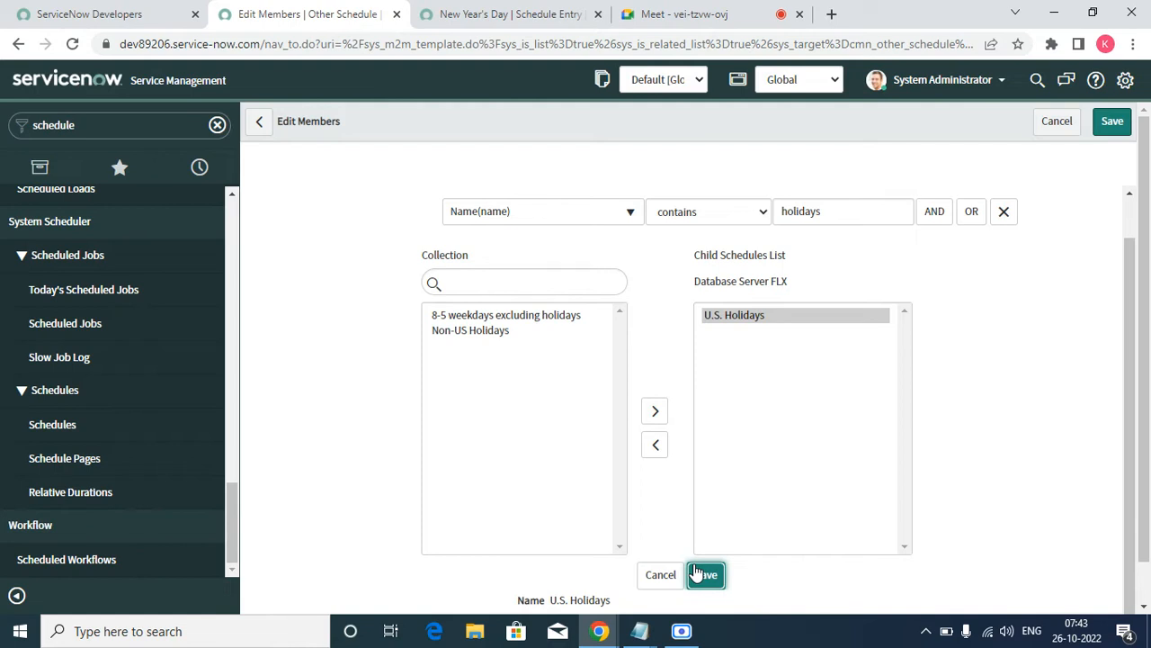
left_click(1112, 122)
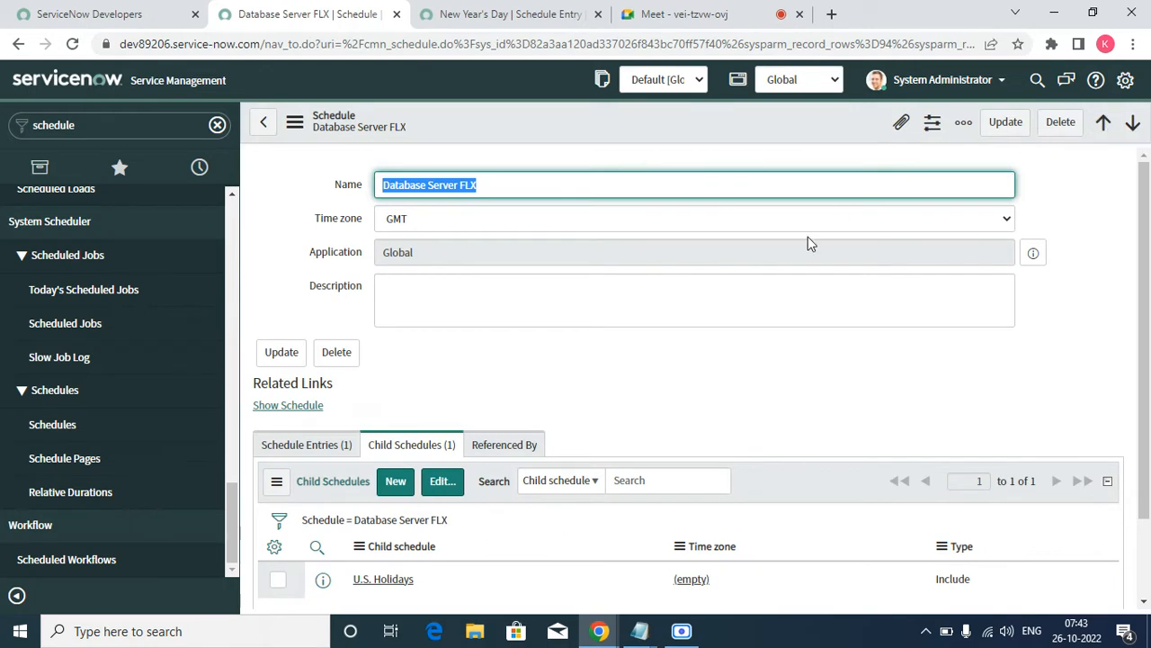
Step: Look over the Database Server FLX record and its child schedules
scroll(426, 468, "down", 2)
scroll(431, 413, "up", 2)
scroll(849, 493, "down", 1)
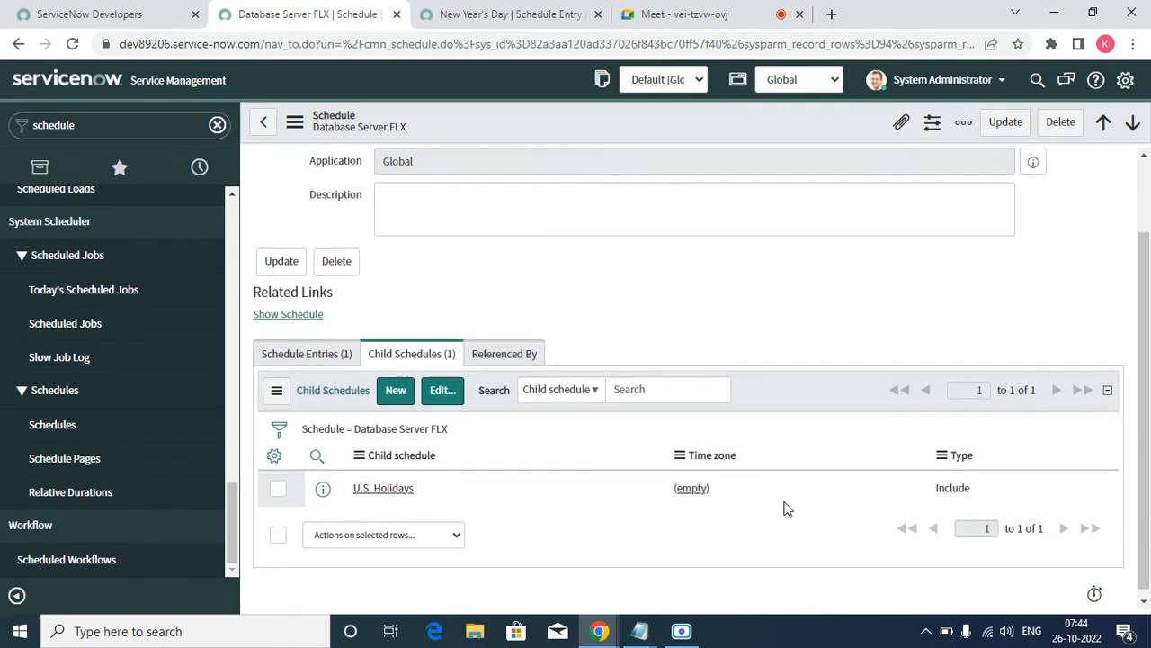
scroll(783, 508, "up", 1)
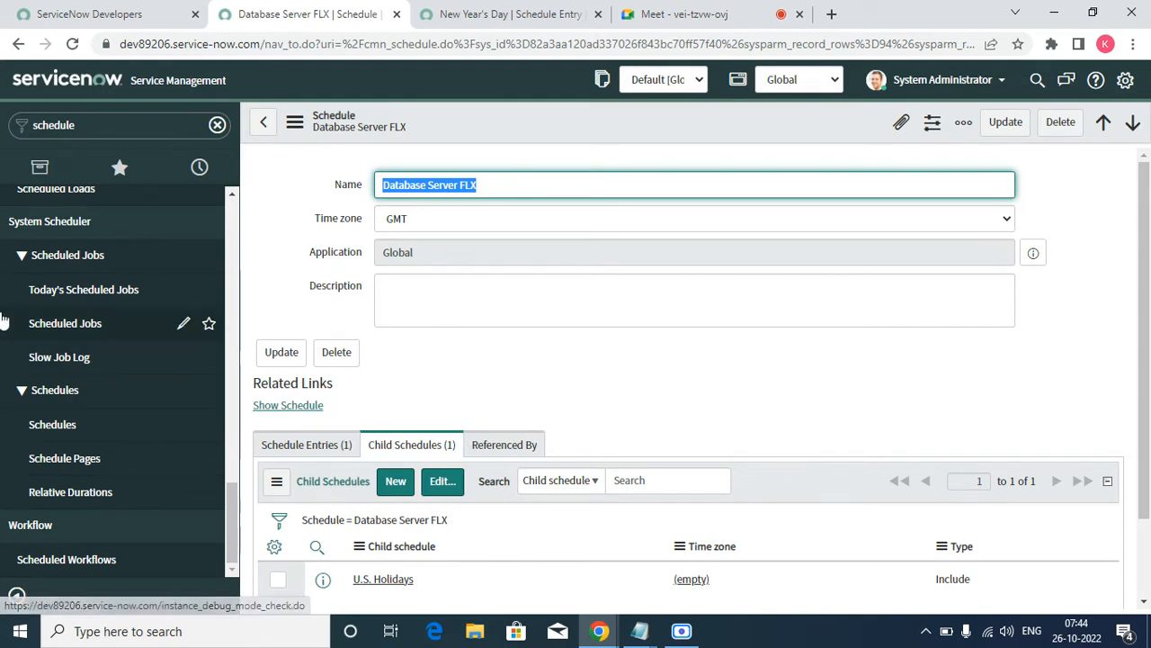
Step: Browse the schedule modules to the Relative Durations list and open 2 business days by 4pm in a new tab
left_click(88, 429)
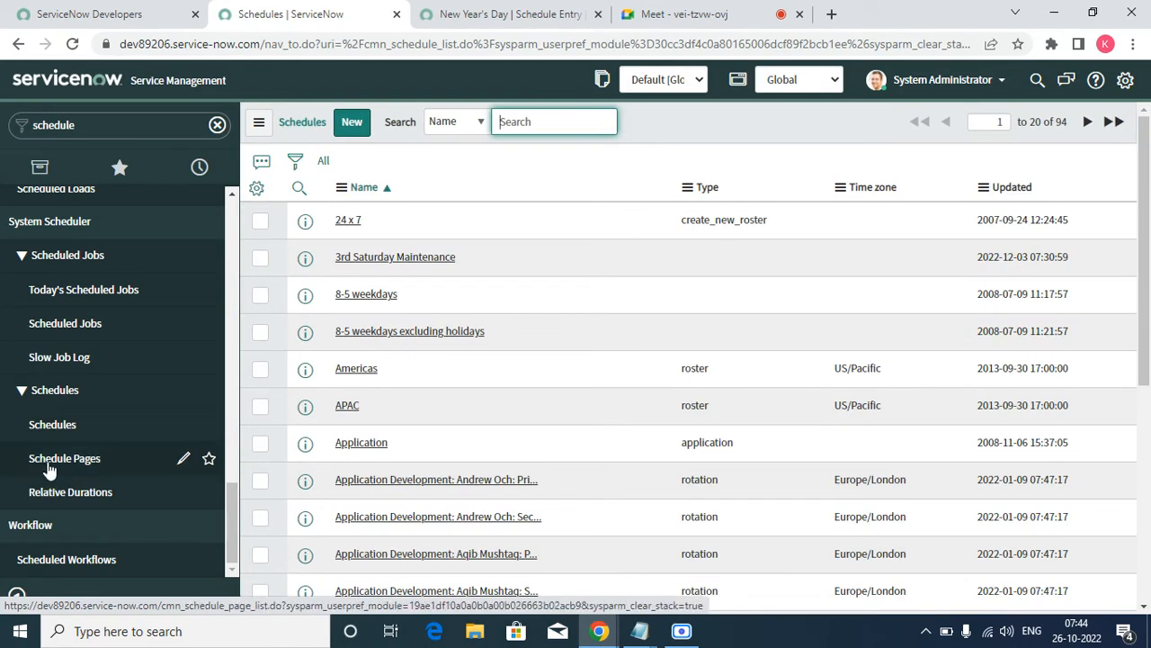
left_click(54, 468)
left_click(72, 492)
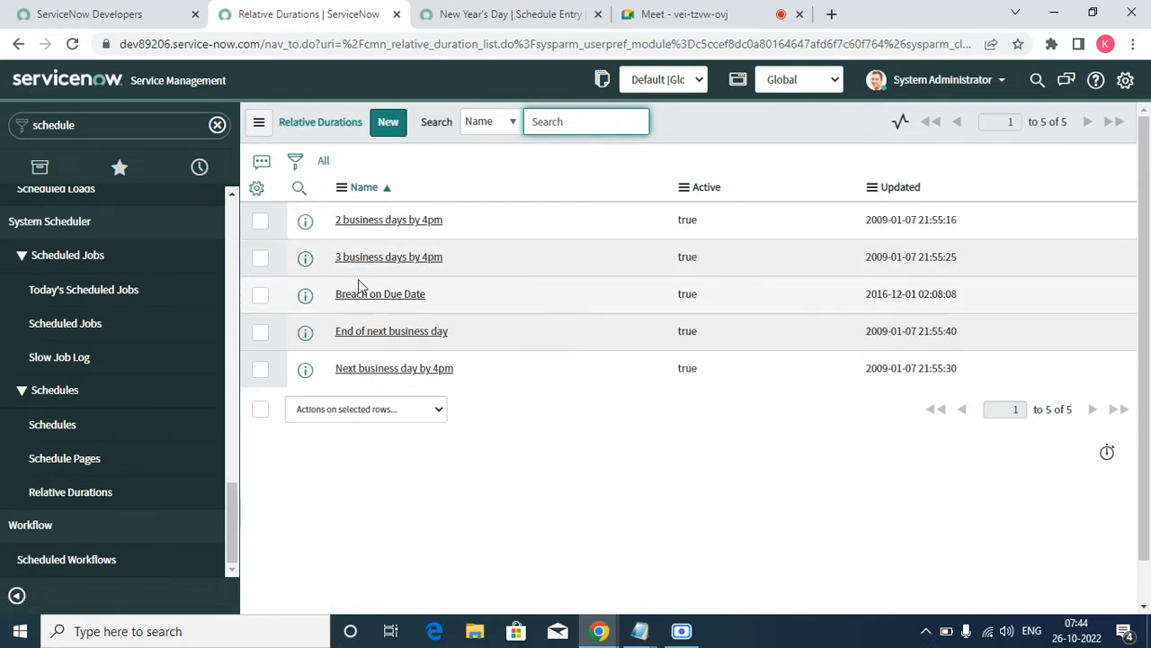
right_click(337, 221)
left_click(364, 232)
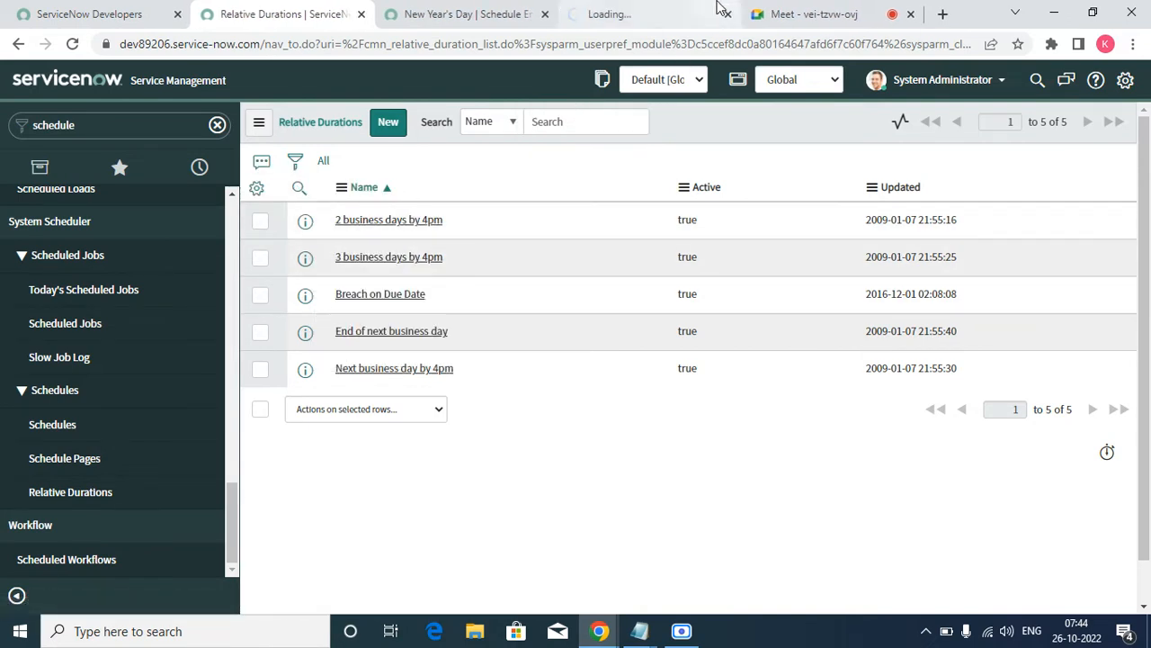
Step: Close the New Year's Day tab, and view the 2 business days by 4pm script before closing that tab too
left_click(648, 13)
left_click(488, 13)
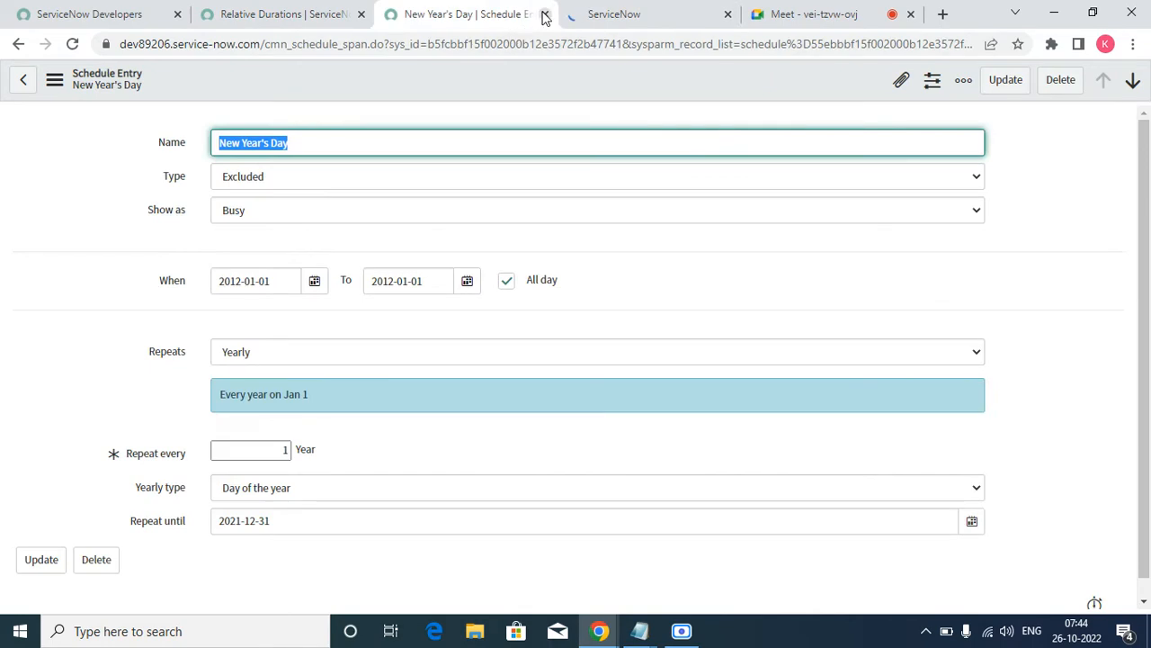
left_click(544, 14)
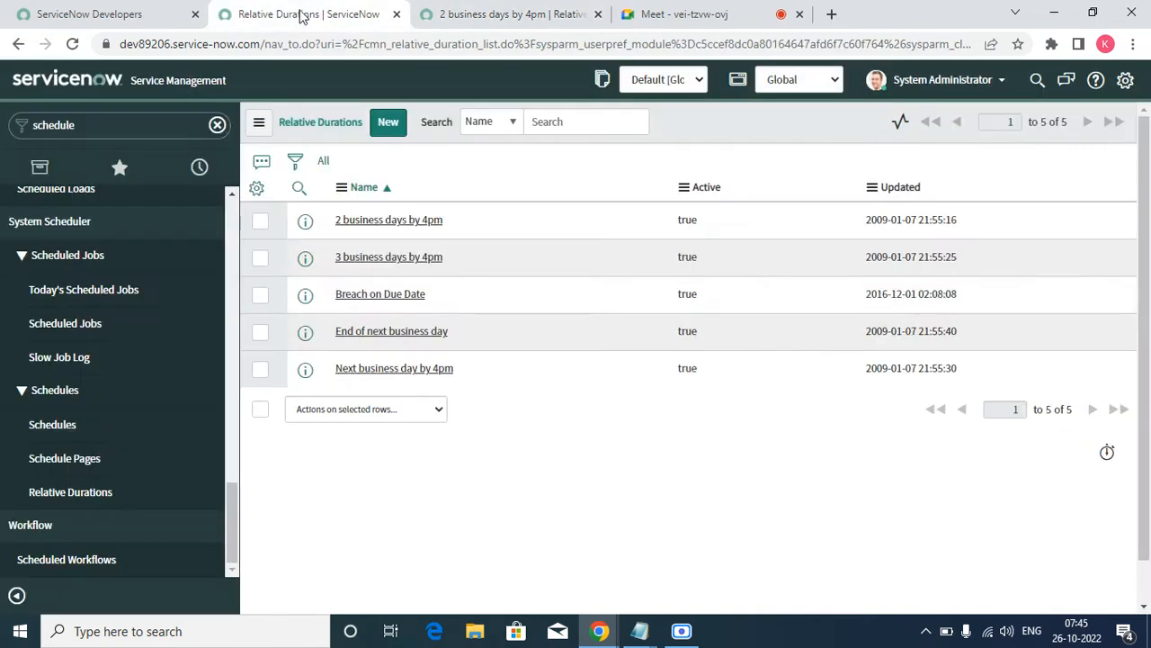
left_click(346, 13)
left_click(517, 14)
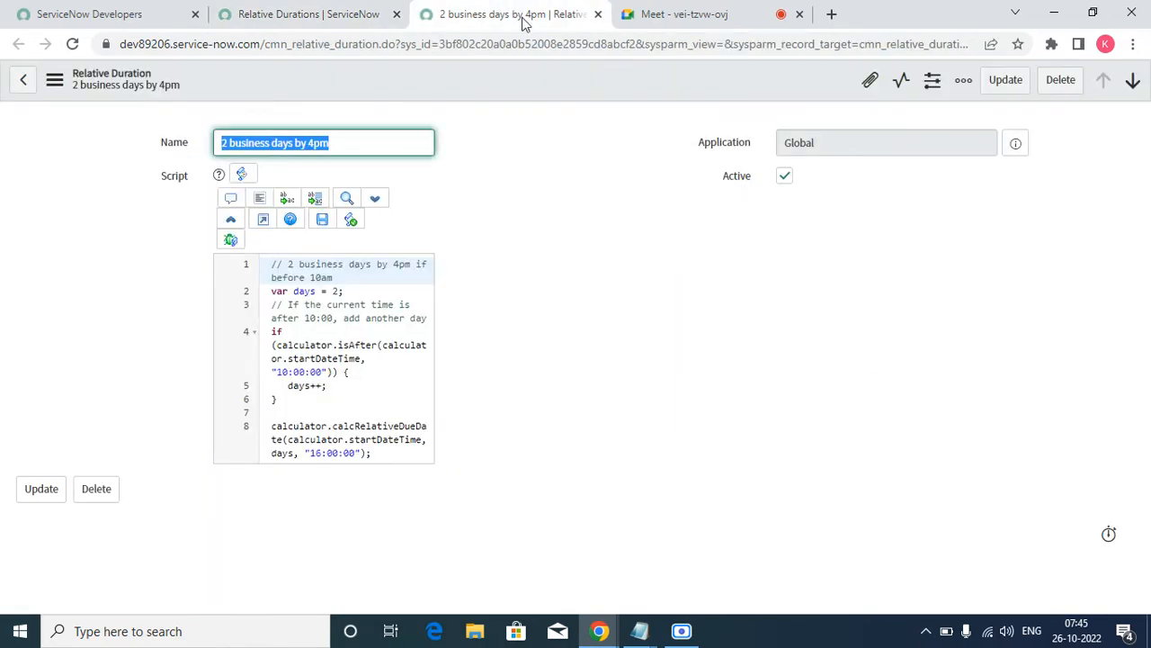
left_click(598, 15)
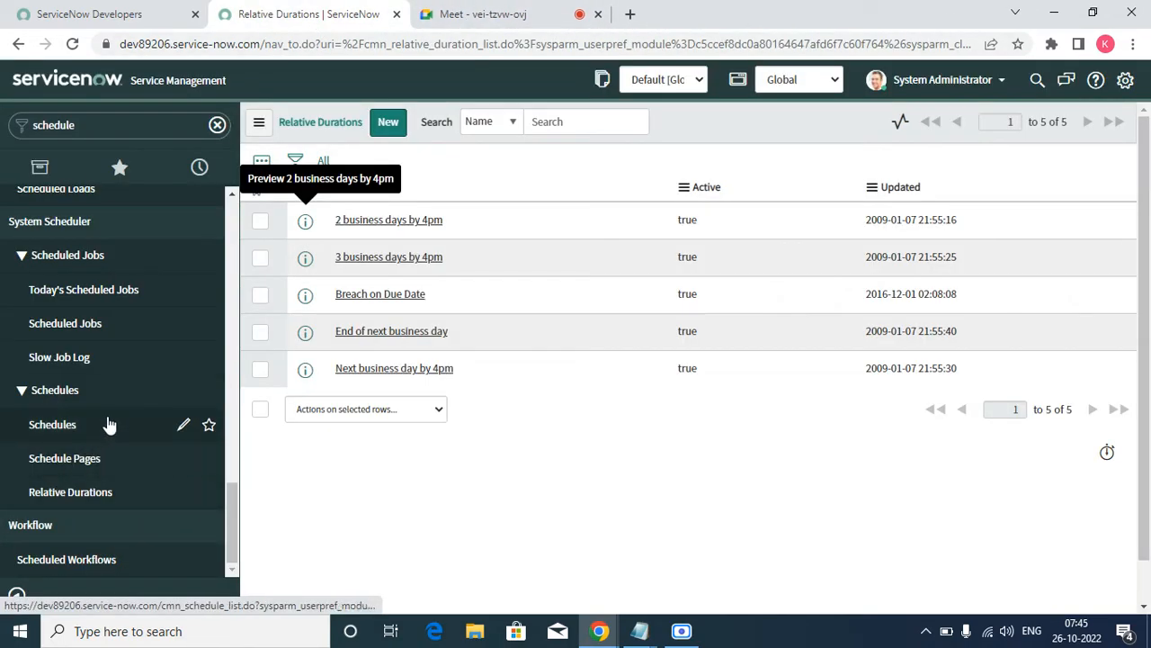
Step: Open the scheduled jobs list, start a blank schedule item and view its available trigger types
left_click(120, 322)
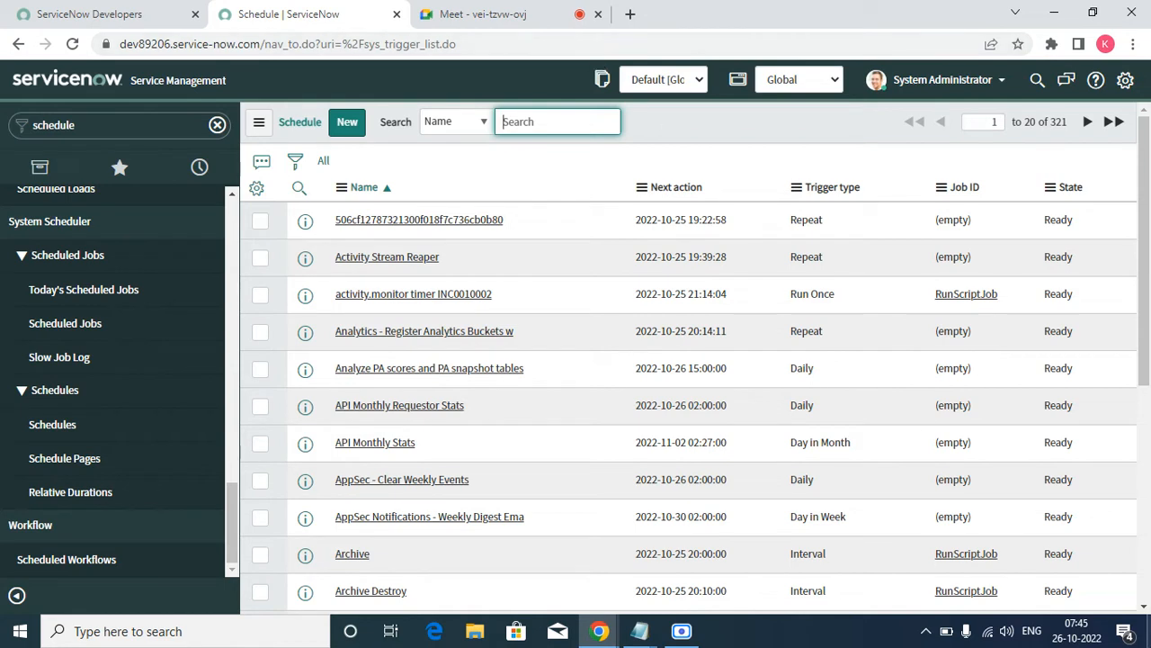
left_click(351, 129)
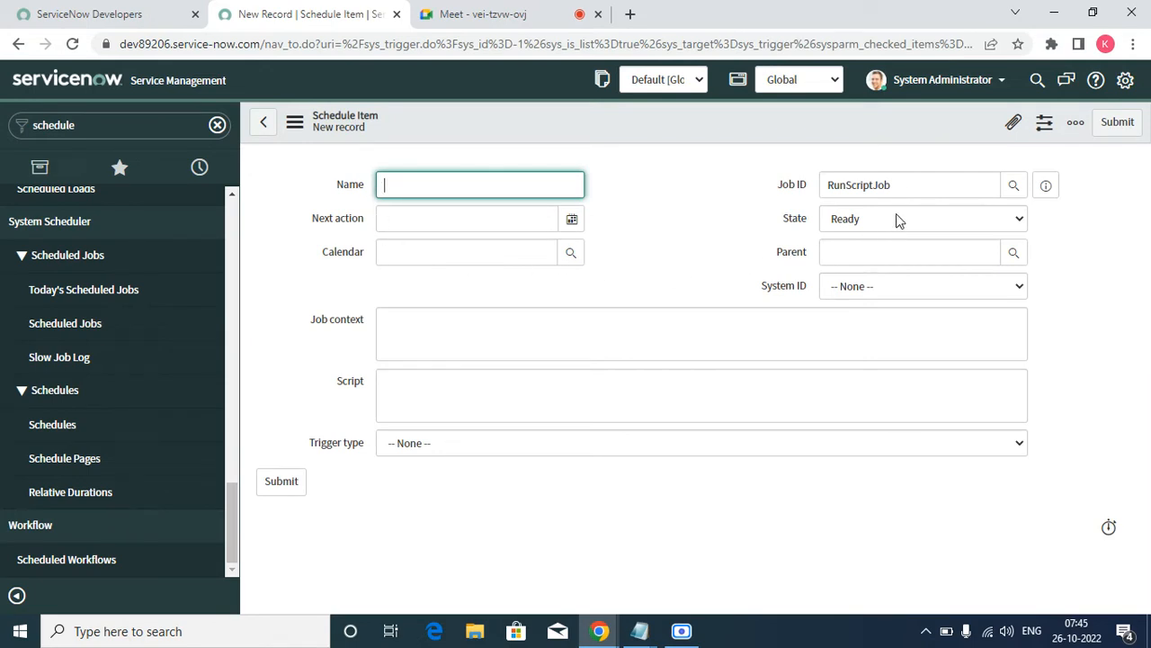
left_click(431, 207)
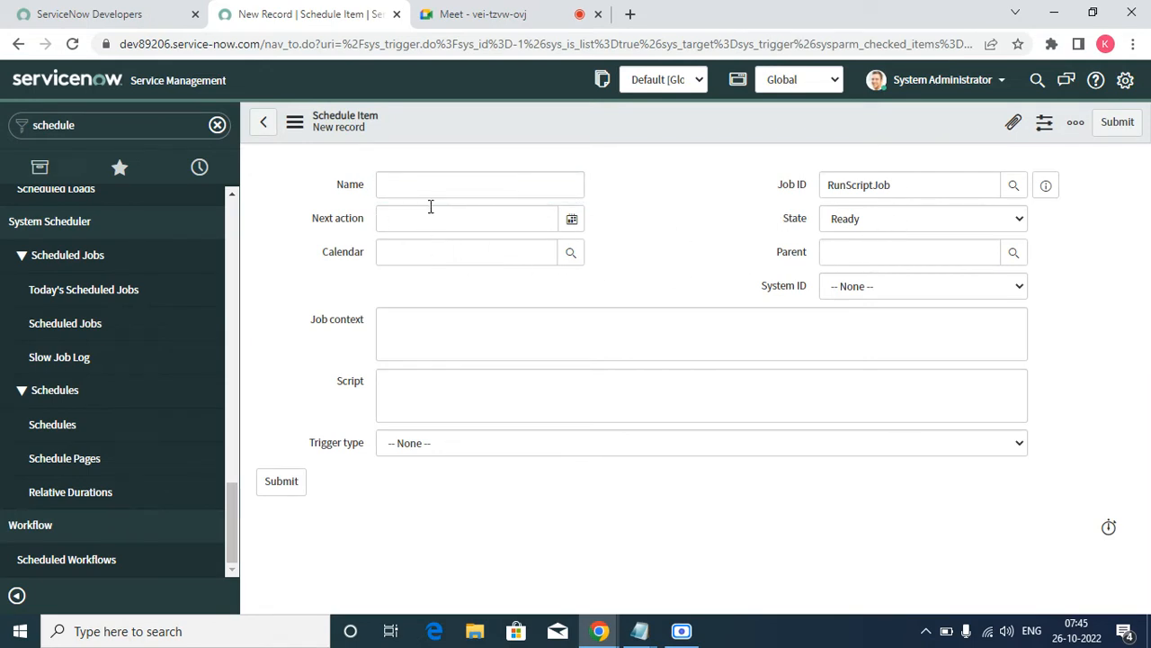
left_click(455, 329)
left_click(444, 450)
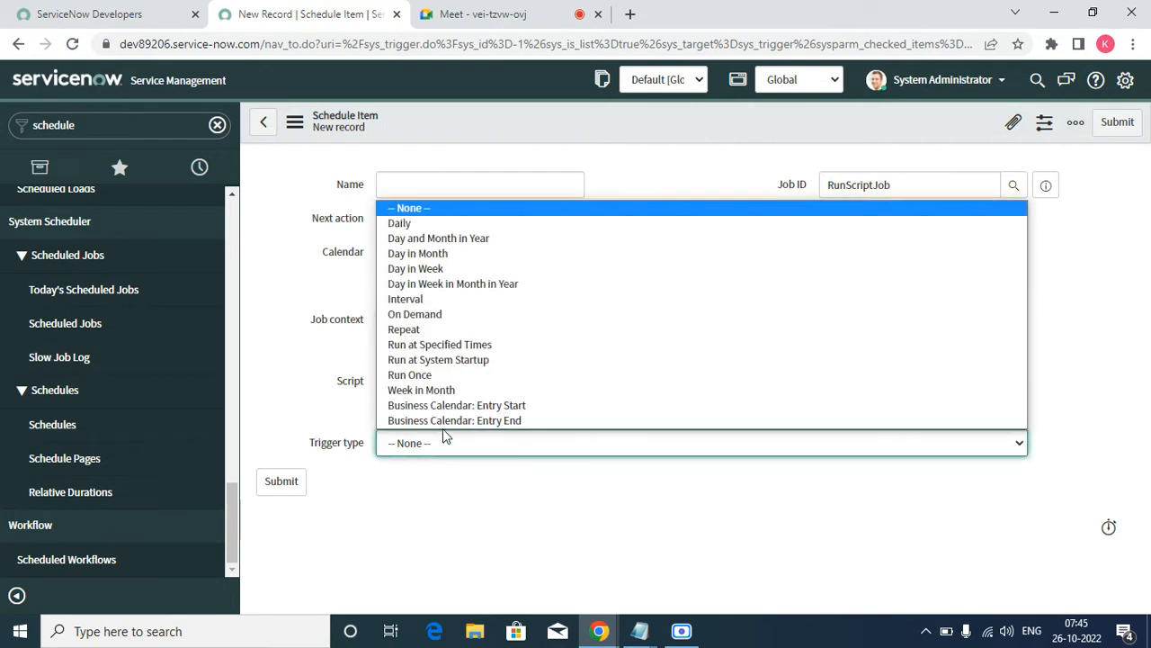
left_click(455, 498)
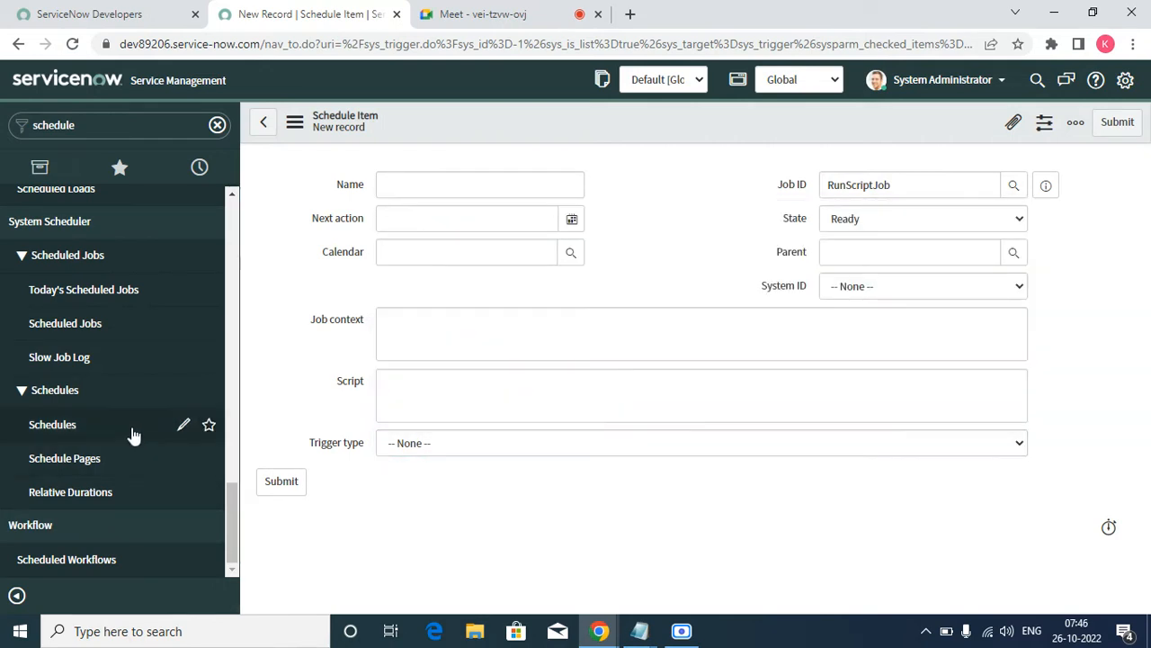
Step: Leave the blank schedule item and return to the list of all schedules
left_click(72, 321)
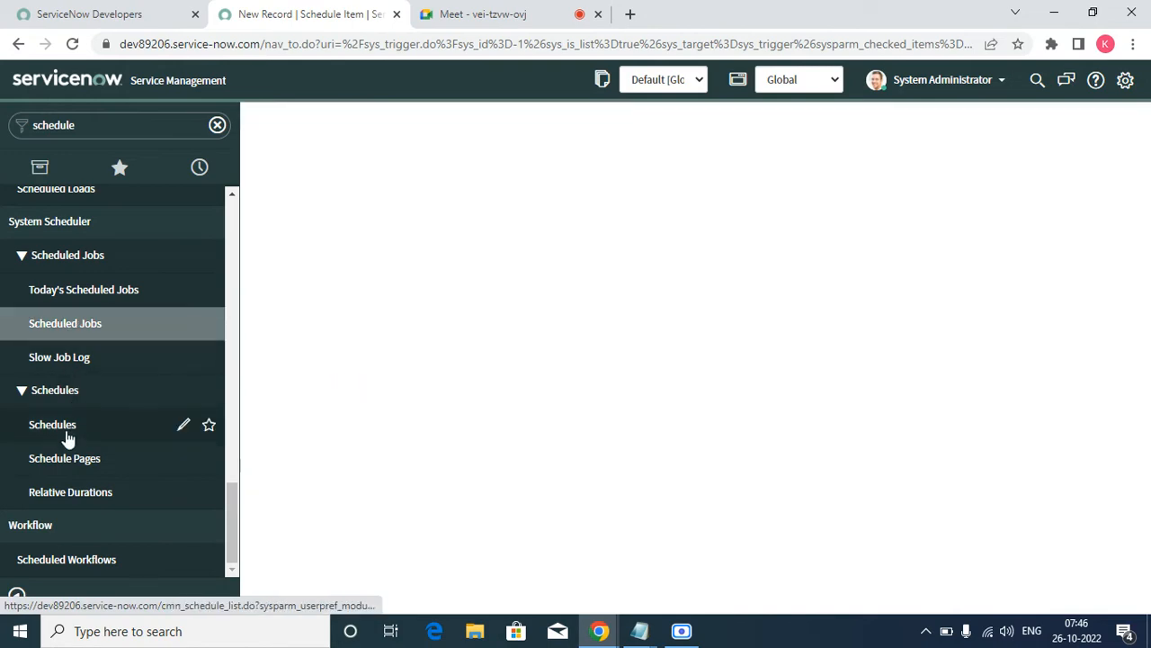
left_click(66, 428)
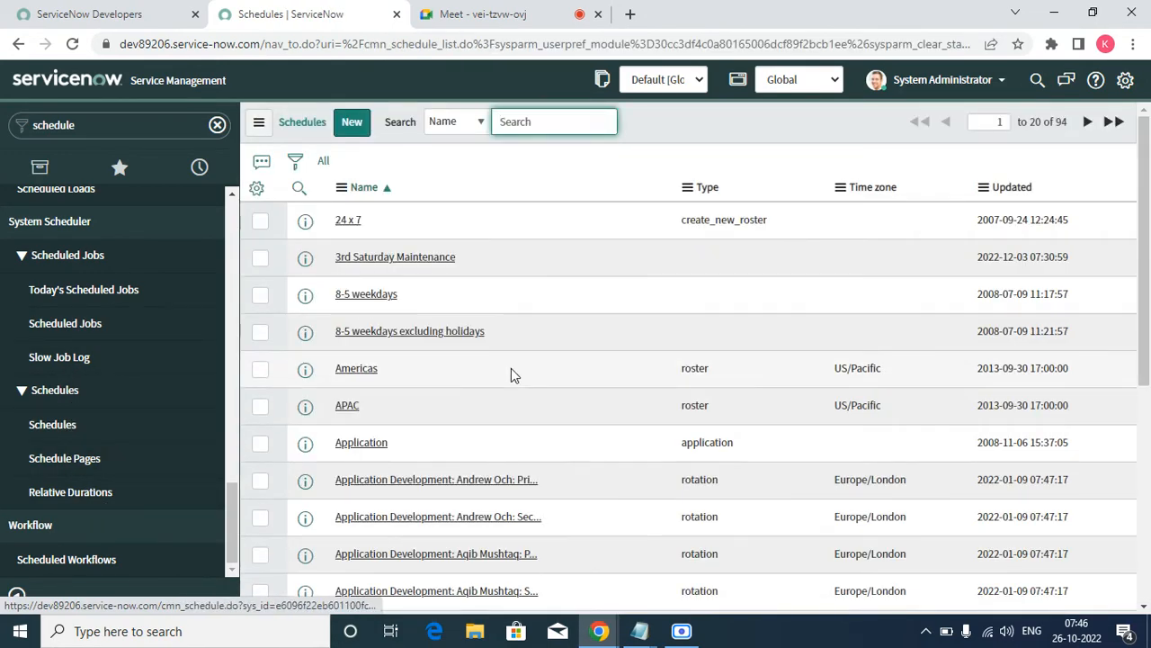
scroll(135, 441, "up", 15)
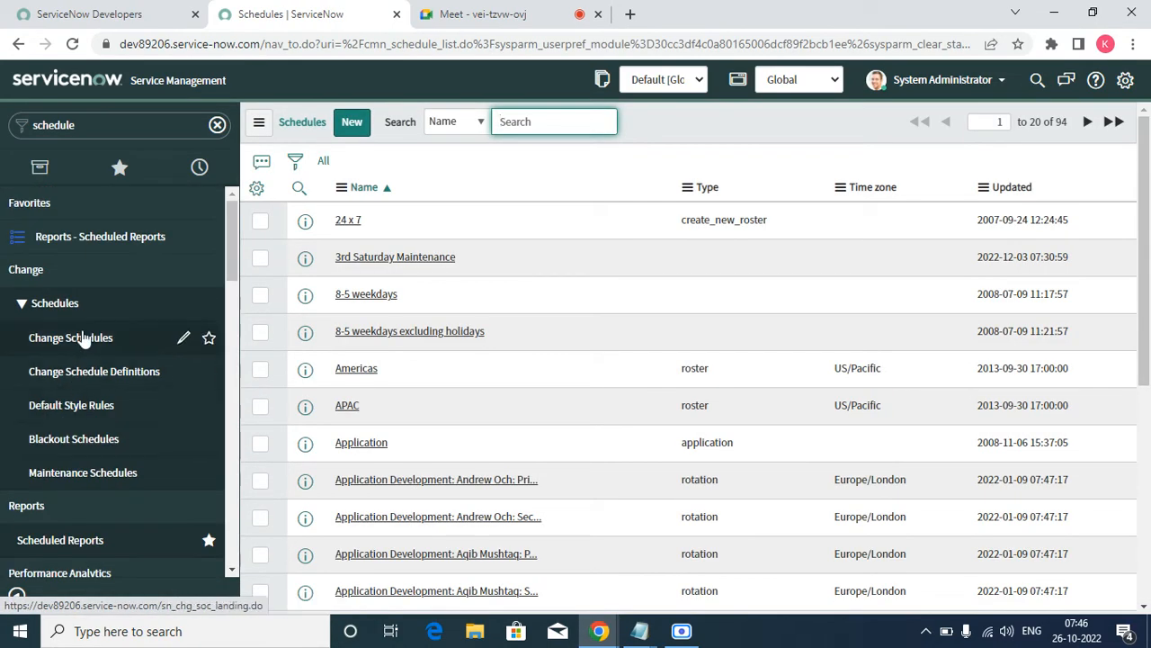
left_click(104, 137)
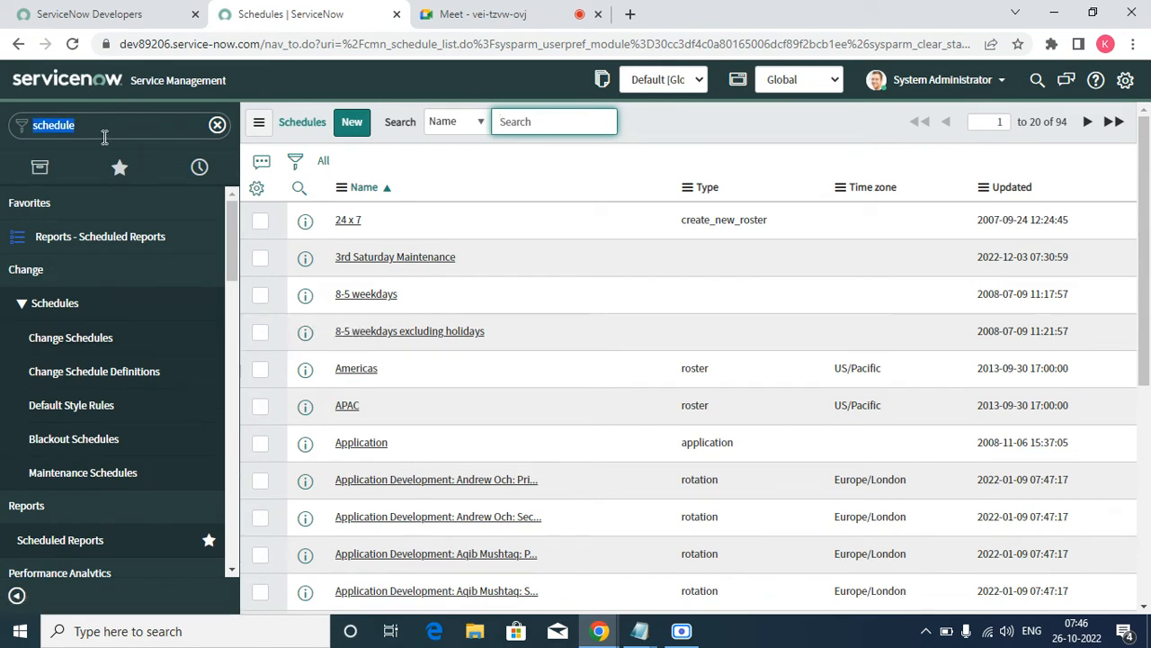
key("BackSpace")
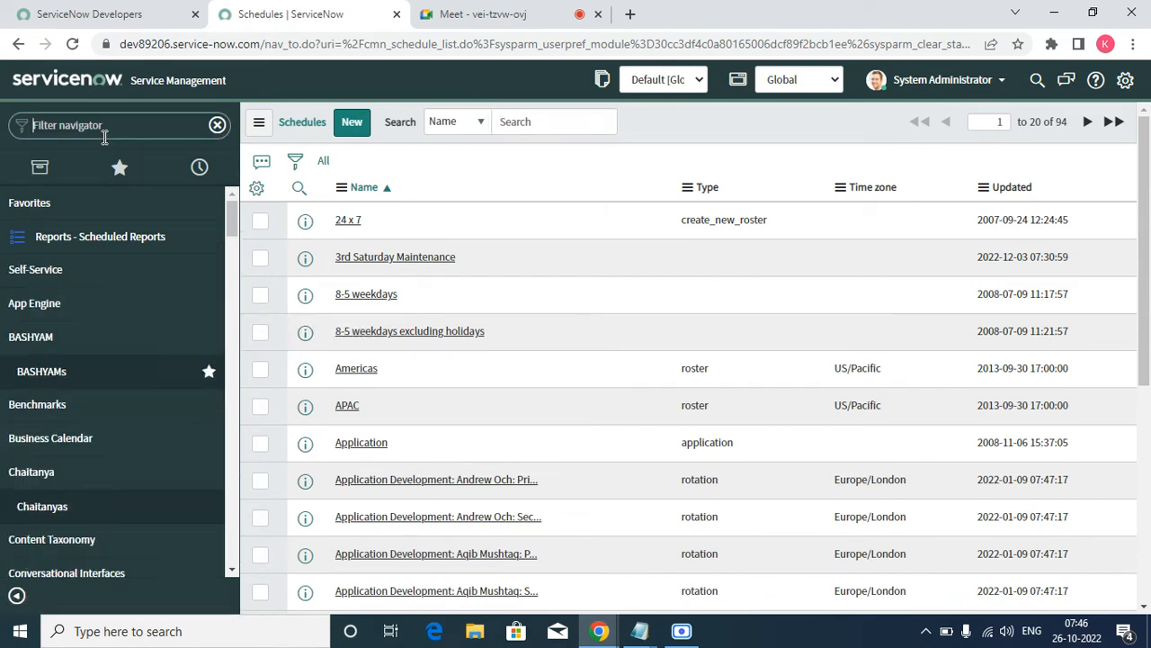
type("shedu")
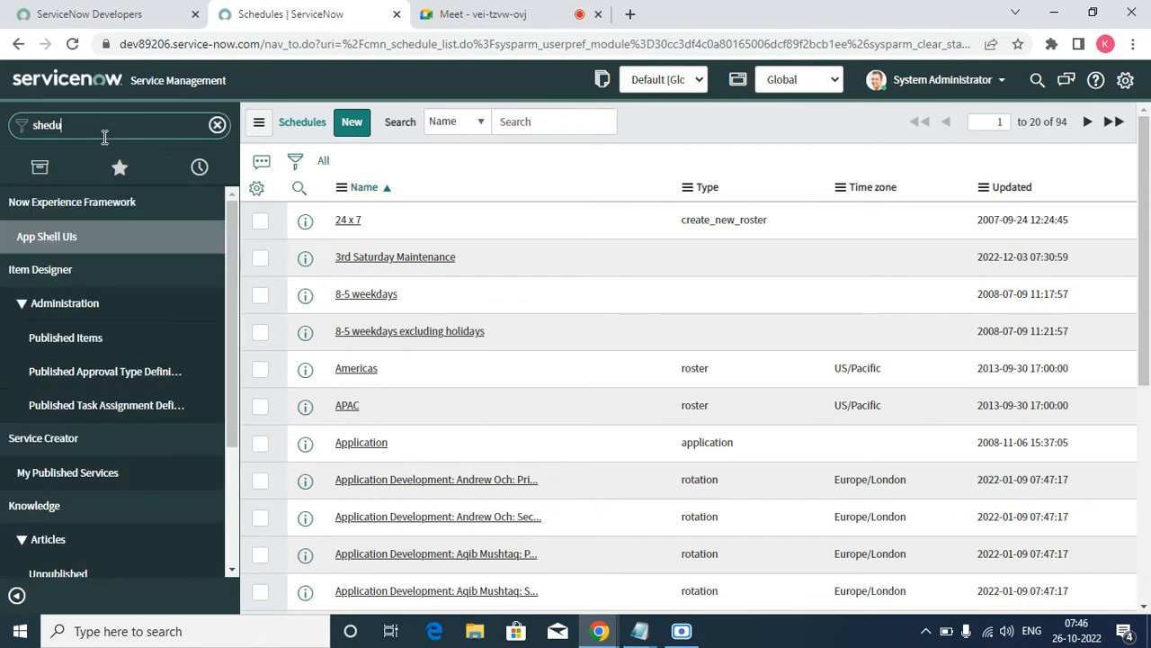
type("le\\\\\\\\\\\\")
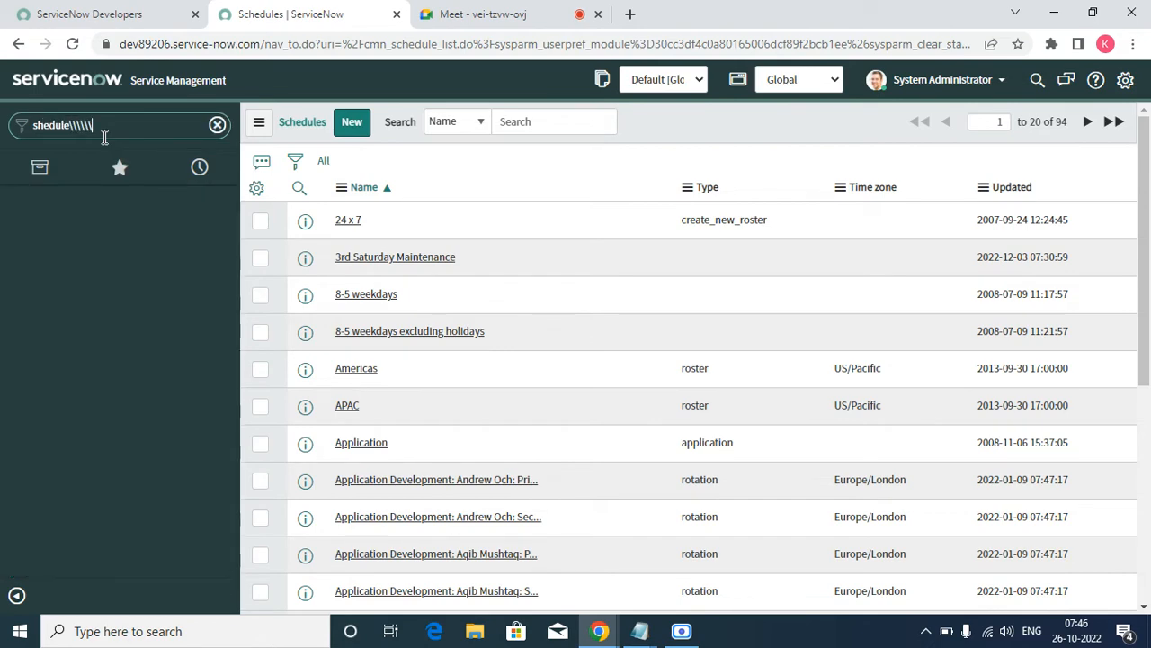
key("BackSpace")
key("BackSpace")
key("BackSpace")
key("BackSpace")
key("BackSpace")
key("BackSpace")
key("BackSpace")
key("BackSpace")
key("BackSpace")
key("BackSpace")
key("BackSpace")
key("BackSpace")
key("BackSpace")
type("s")
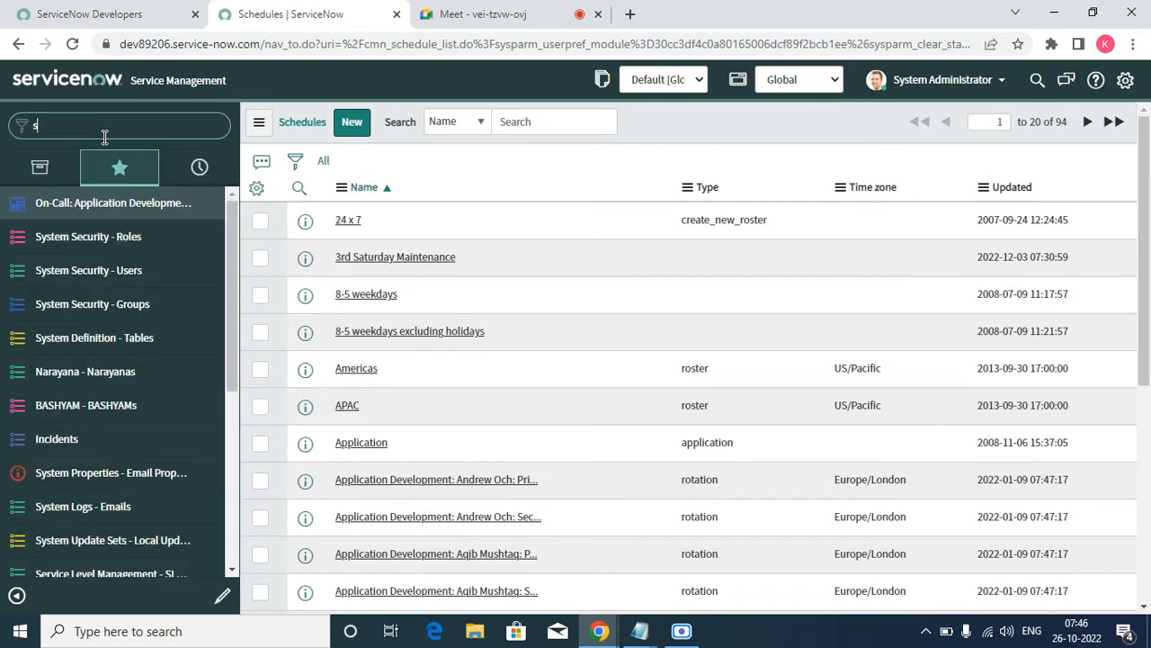
type("hedule")
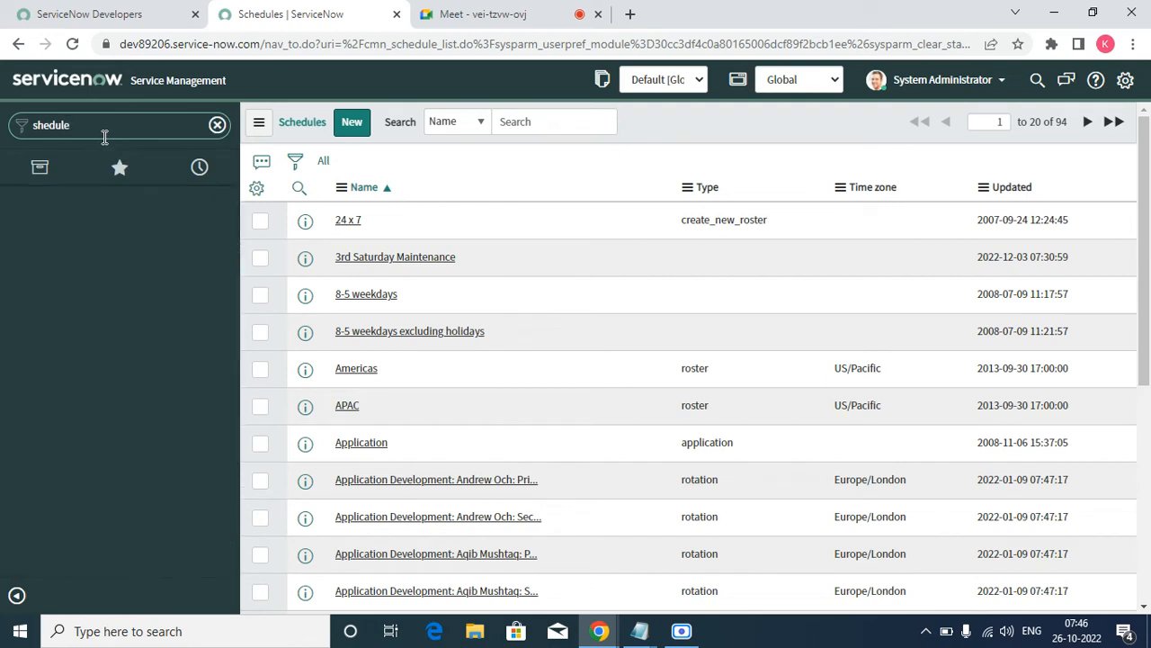
key("BackSpace")
key("BackSpace")
key("BackSpace")
key("BackSpace")
key("BackSpace")
key("BackSpace")
Step: Filter the navigator by "schedule" and open the Scheduled Jobs list under System Definition
type("sc")
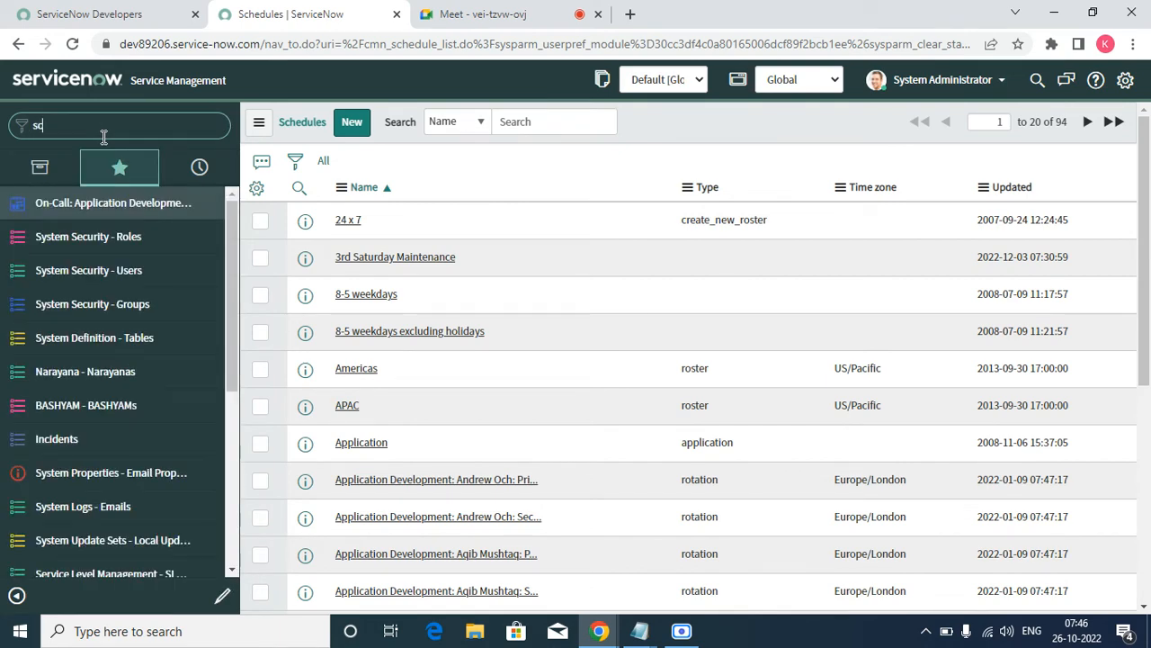
type("he")
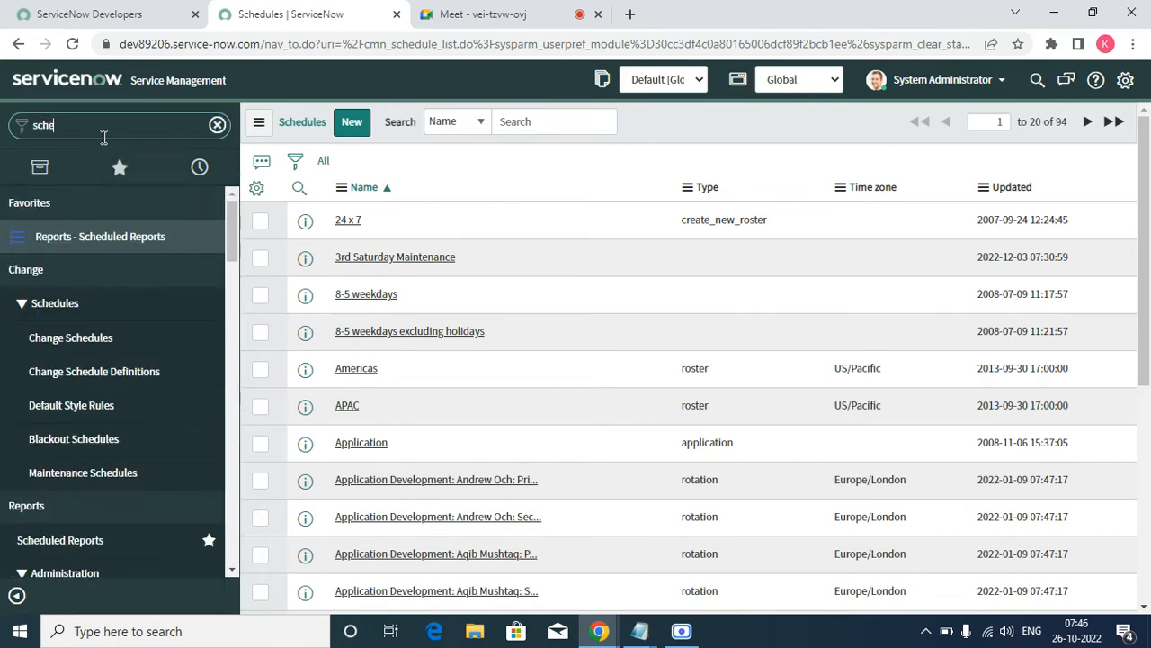
type("dule")
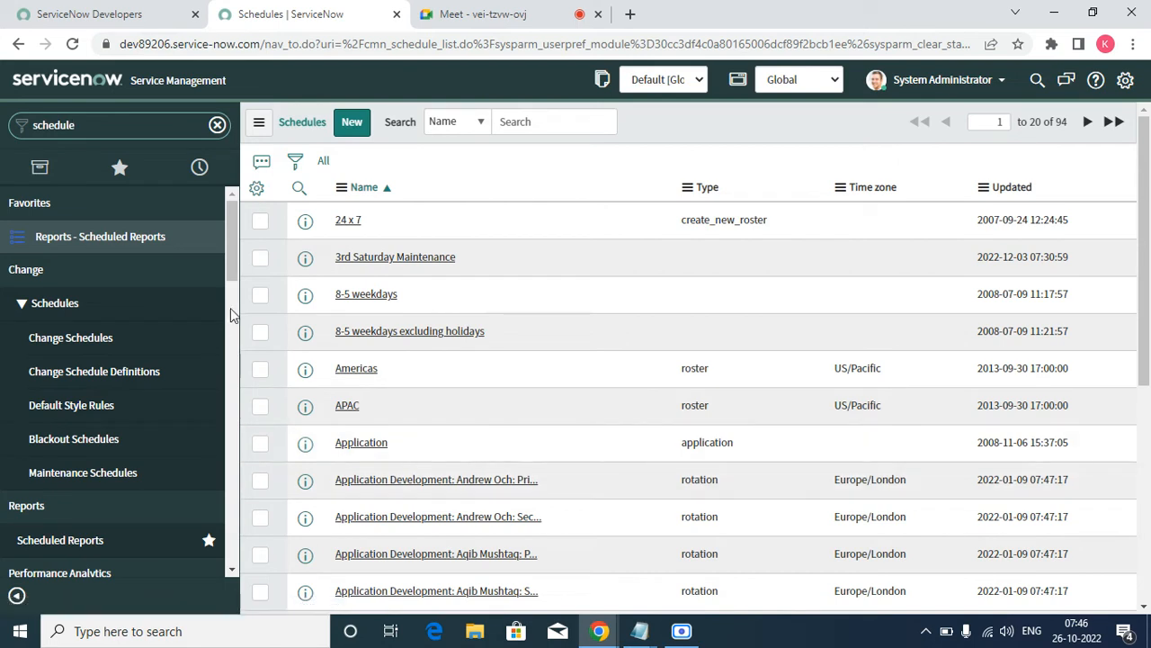
left_click_drag(231, 227, 226, 394)
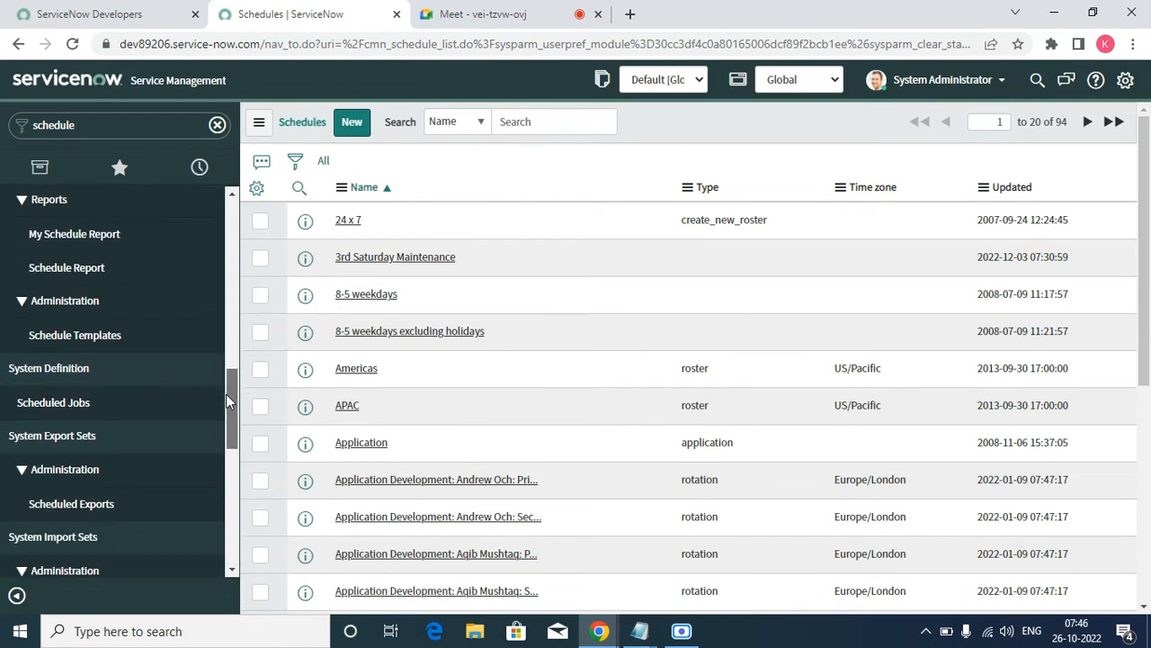
left_click(52, 406)
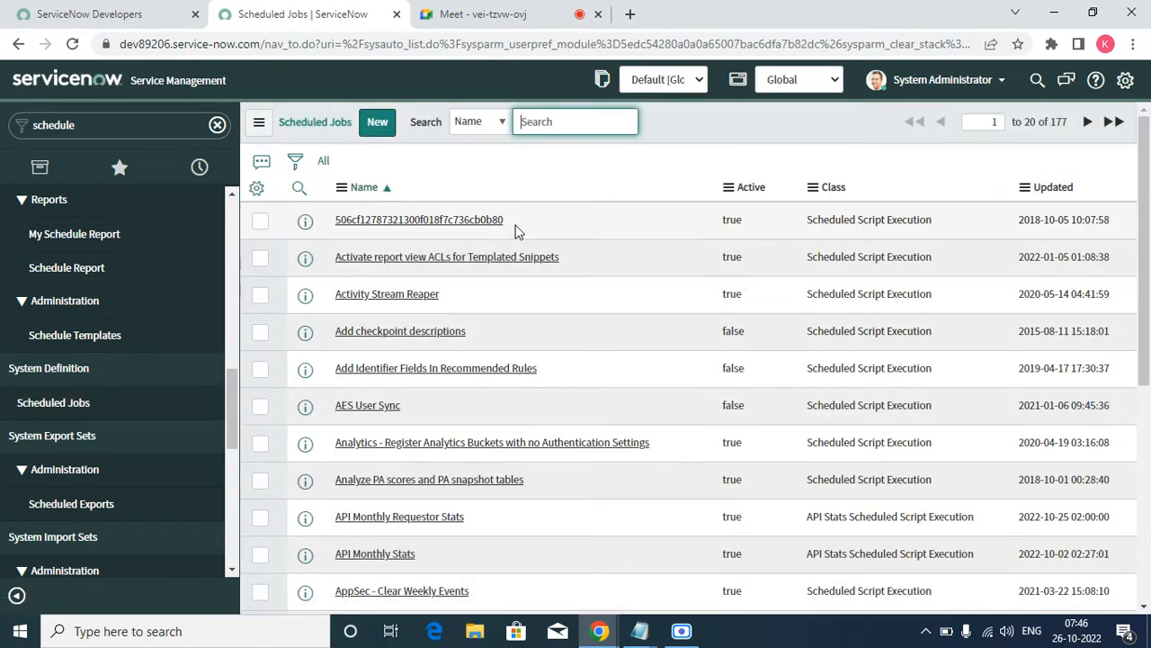
scroll(540, 378, "down", 5)
scroll(519, 458, "up", 5)
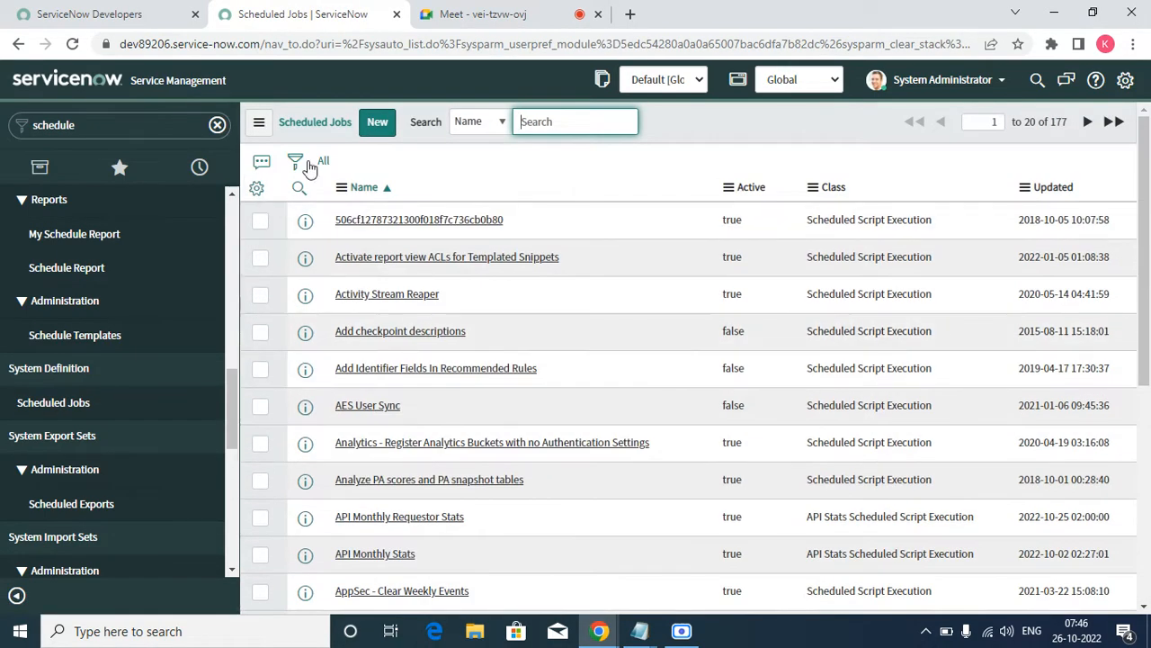
Step: View a blank scheduled job for report generation and distribution, including its report choices, and return to the scheduled jobs list
left_click(377, 122)
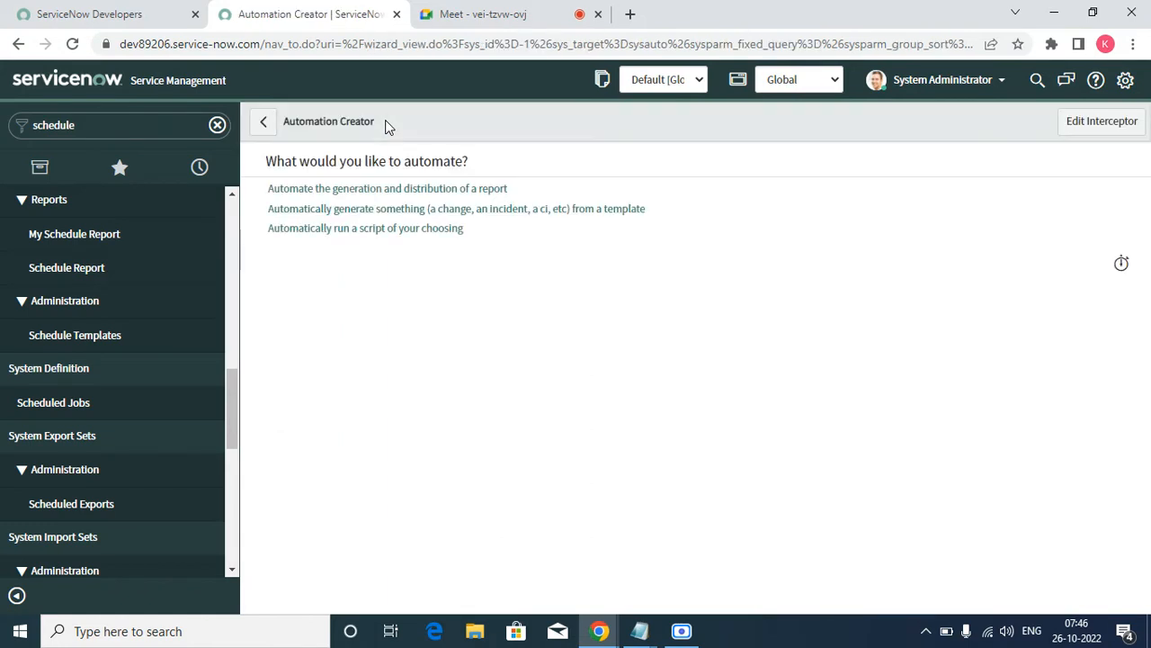
left_click_drag(509, 232, 270, 189)
left_click(396, 307)
left_click(208, 402)
left_click(391, 190)
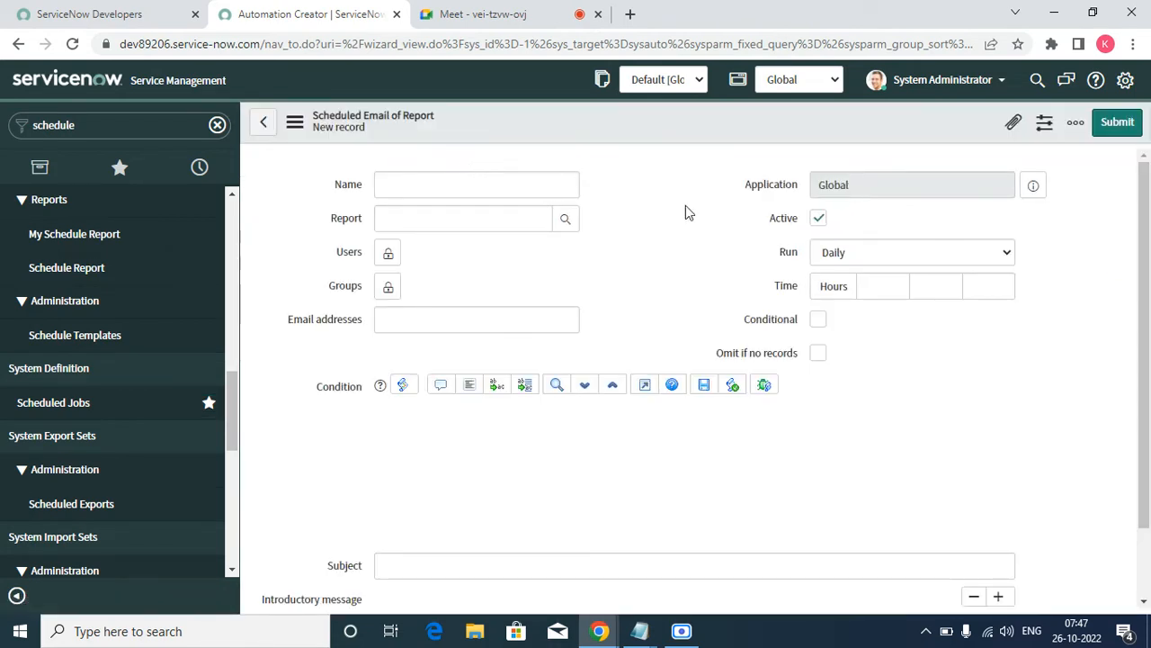
left_click(400, 218)
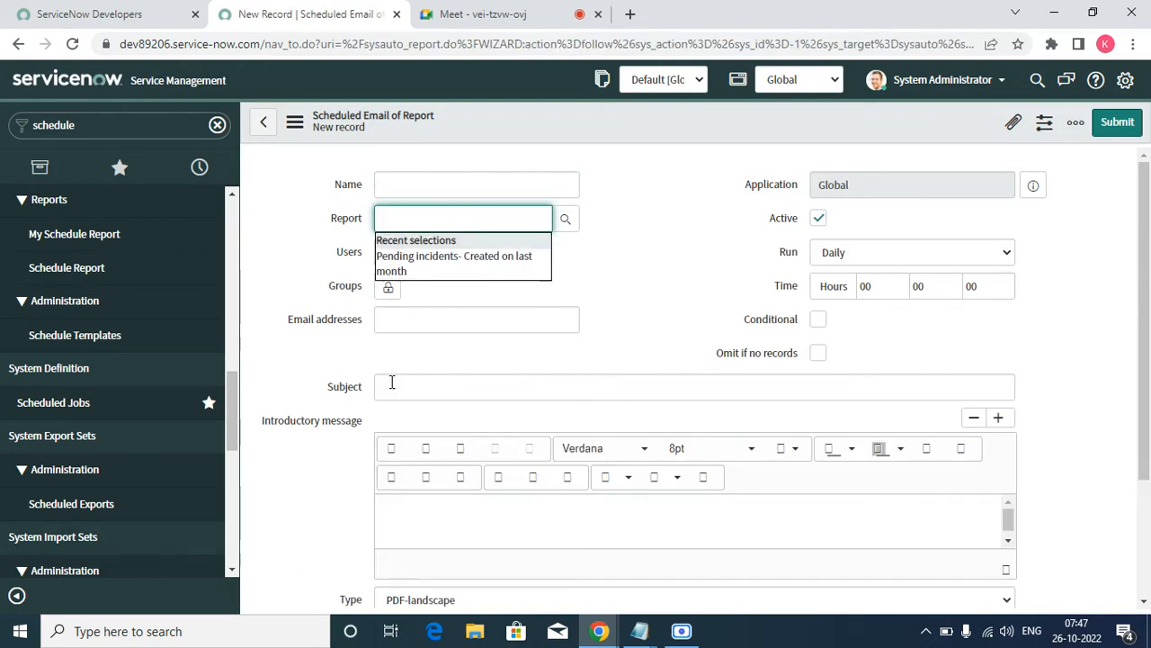
left_click(272, 130)
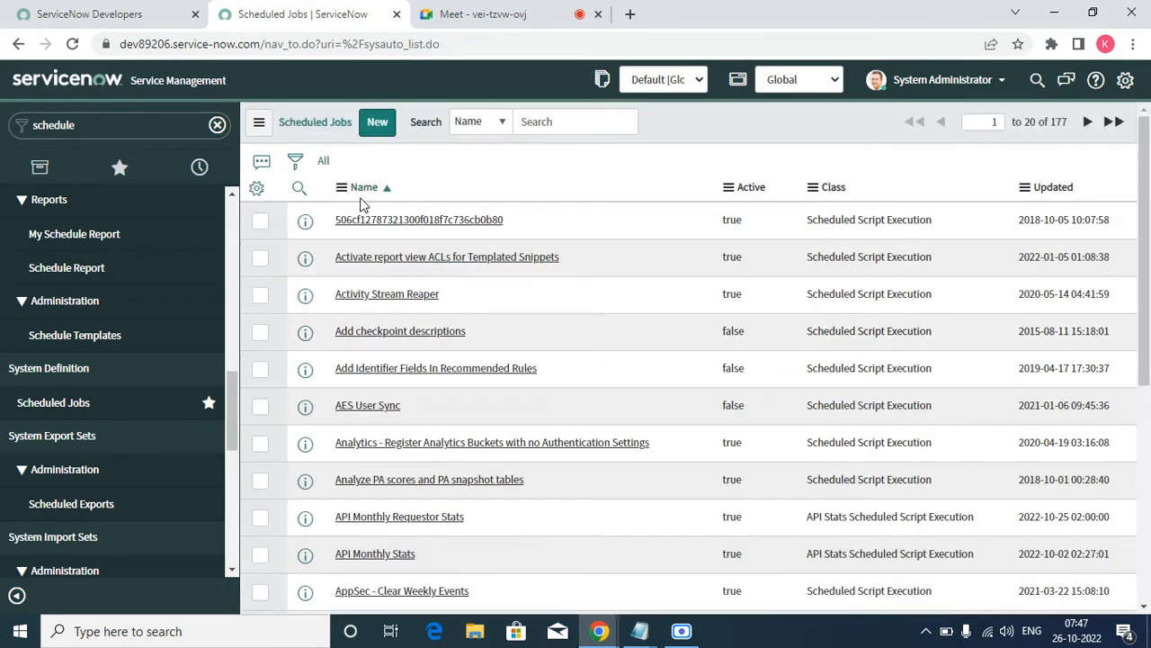
Step: Start a new scheduled job that automatically generates something from a template, and open the lookup for Generate this
left_click(72, 402)
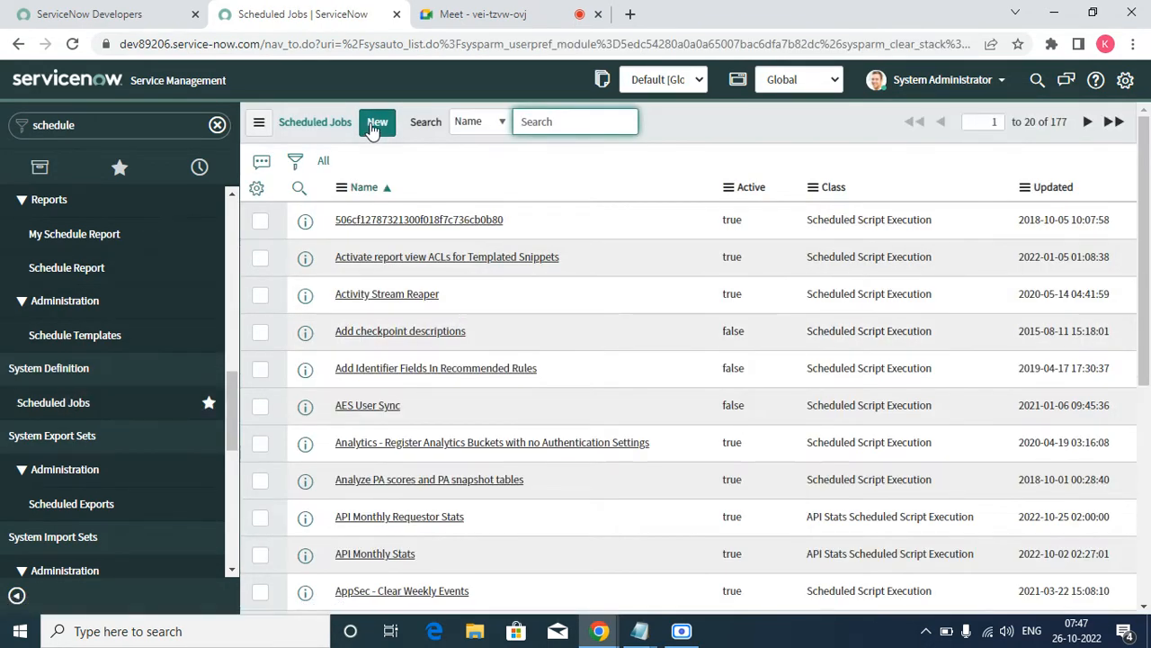
left_click(373, 122)
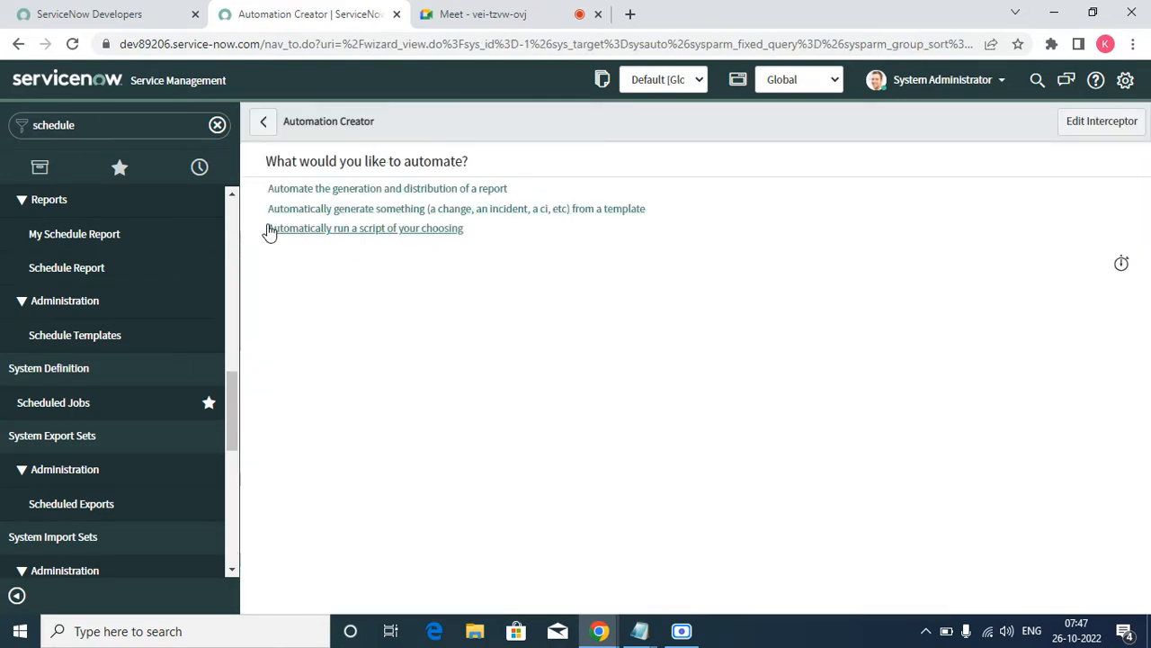
left_click(484, 209)
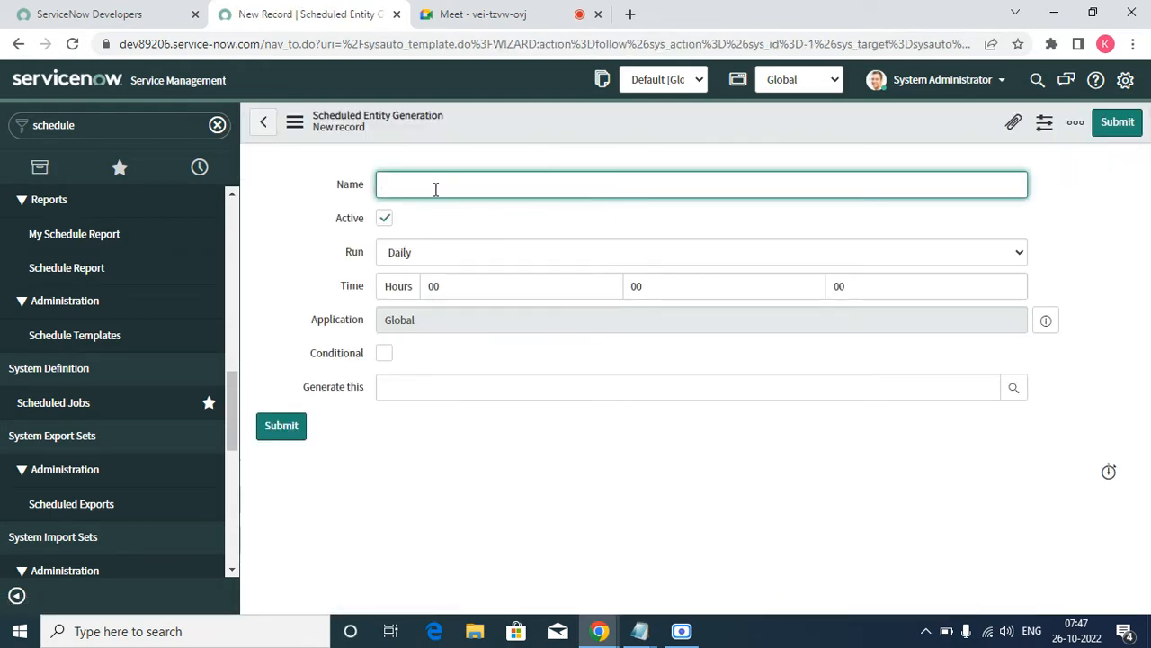
left_click(421, 384)
left_click(1011, 387)
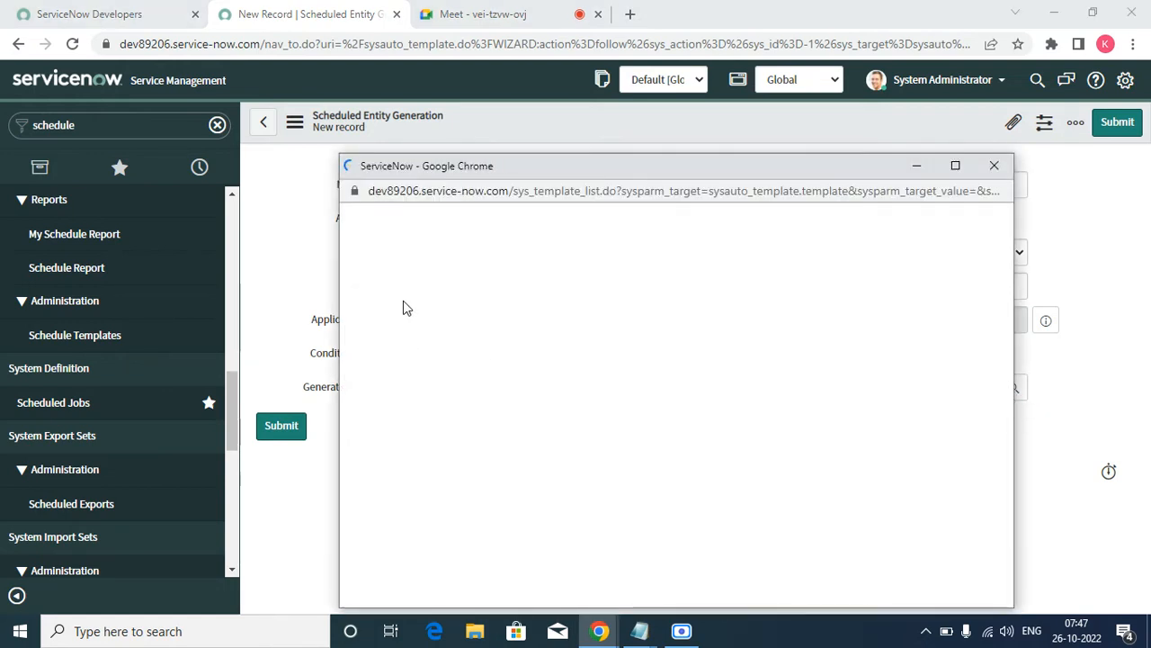
Step: Copy the table name sys_template from the template lookup window's address
left_click(580, 191)
left_click_drag(580, 191, 509, 198)
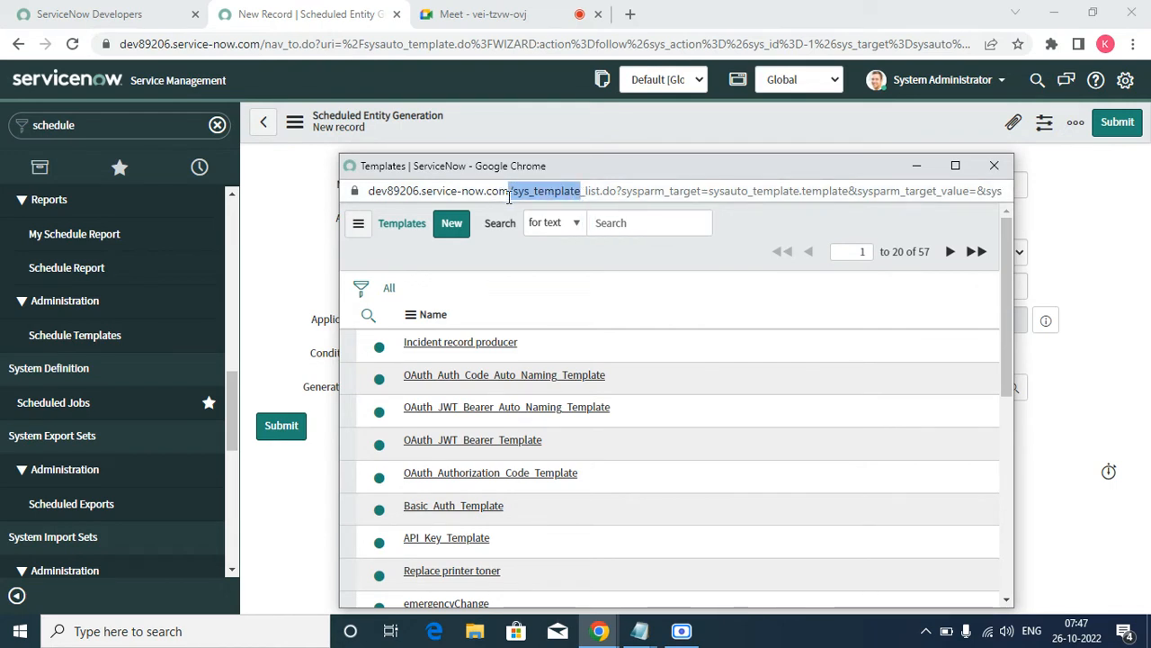
right_click(584, 189)
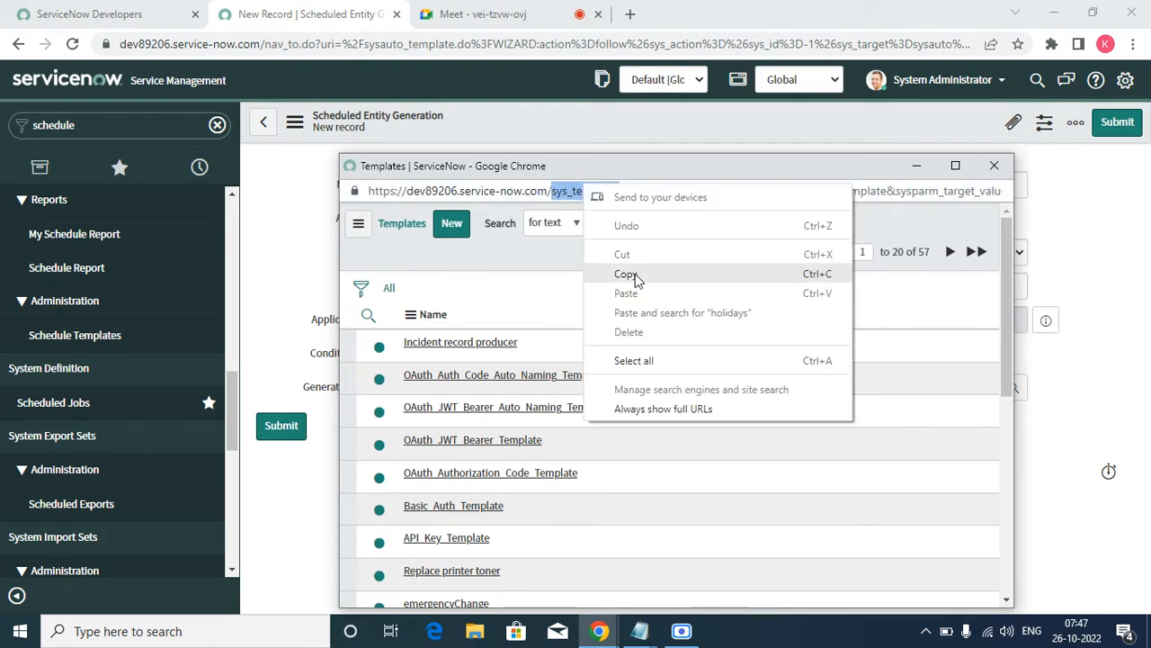
left_click(629, 274)
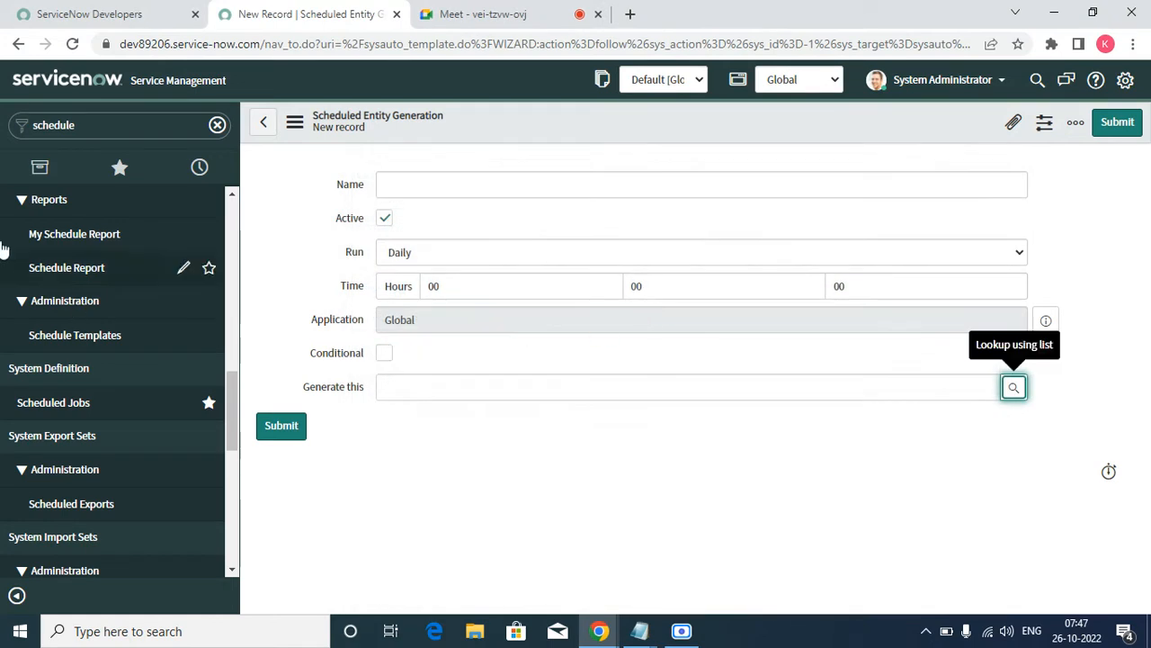
Step: Open the Templates list by entering the copied table name as sys_template.list in the navigator filter
left_click(77, 125)
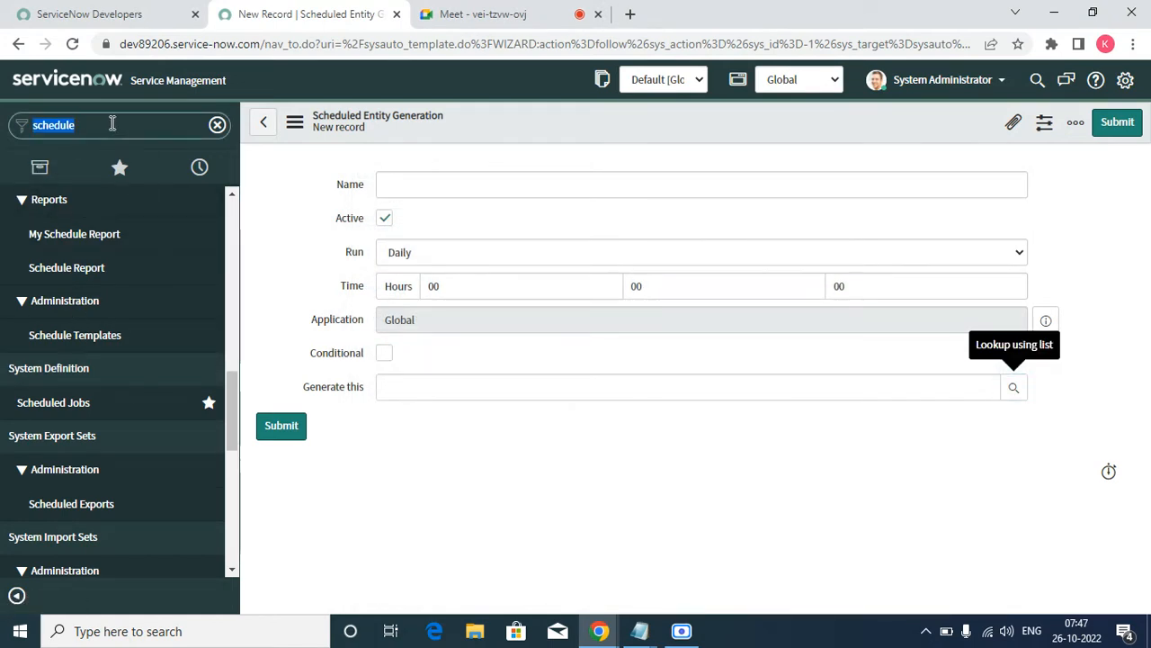
right_click(113, 124)
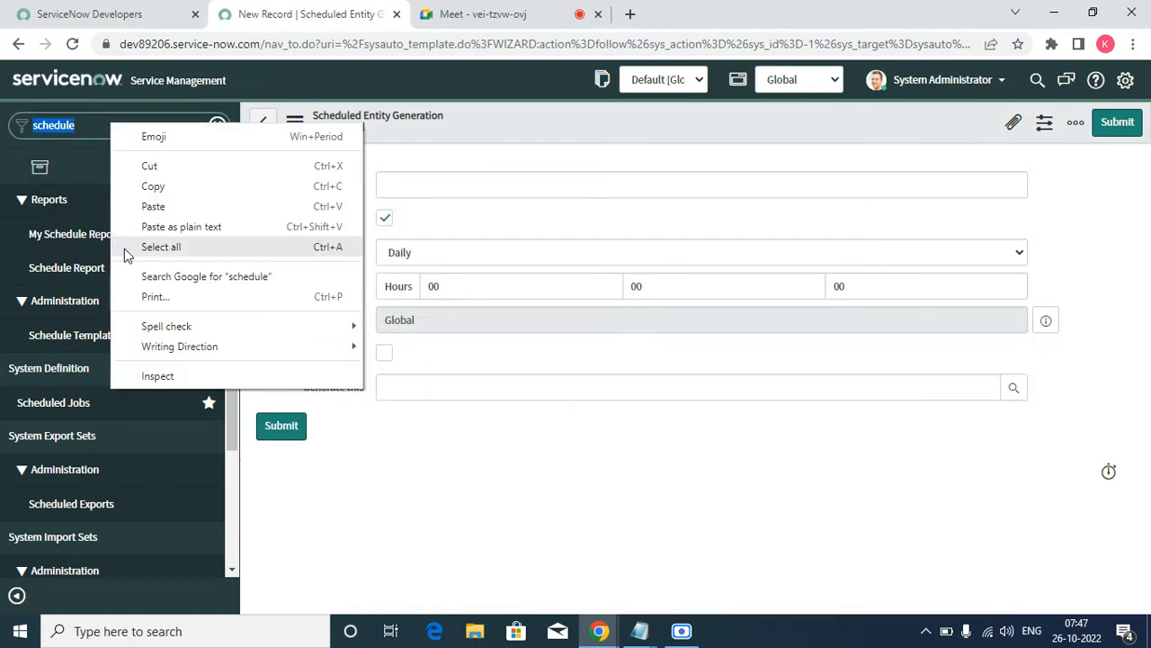
left_click(154, 206)
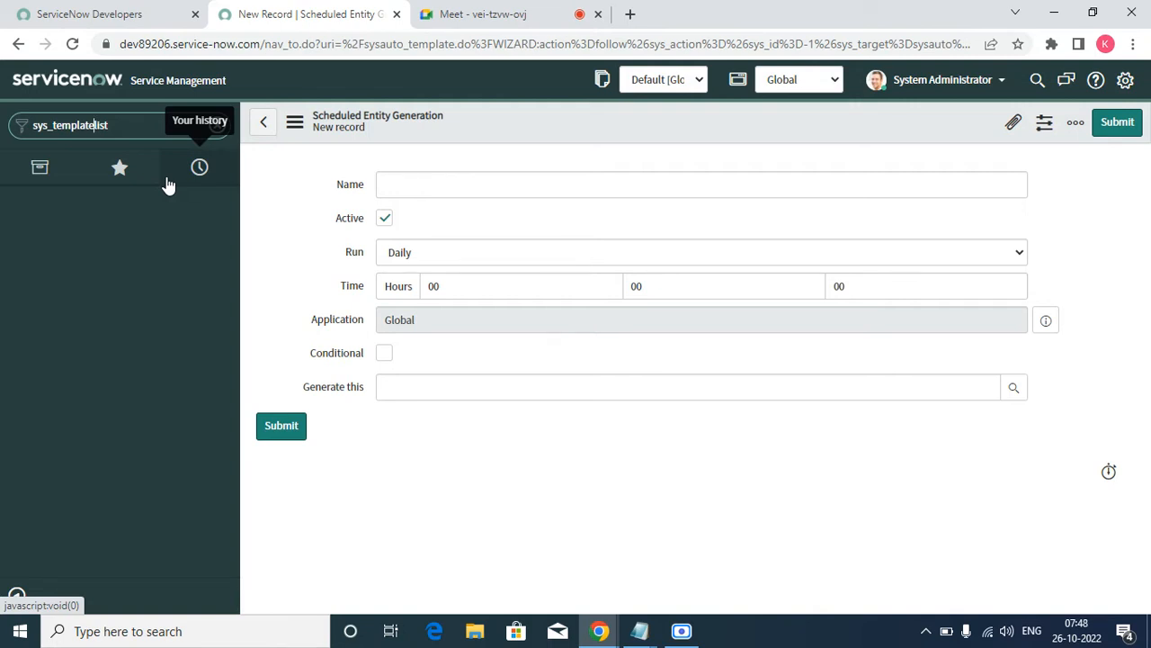
type(".")
key("Return")
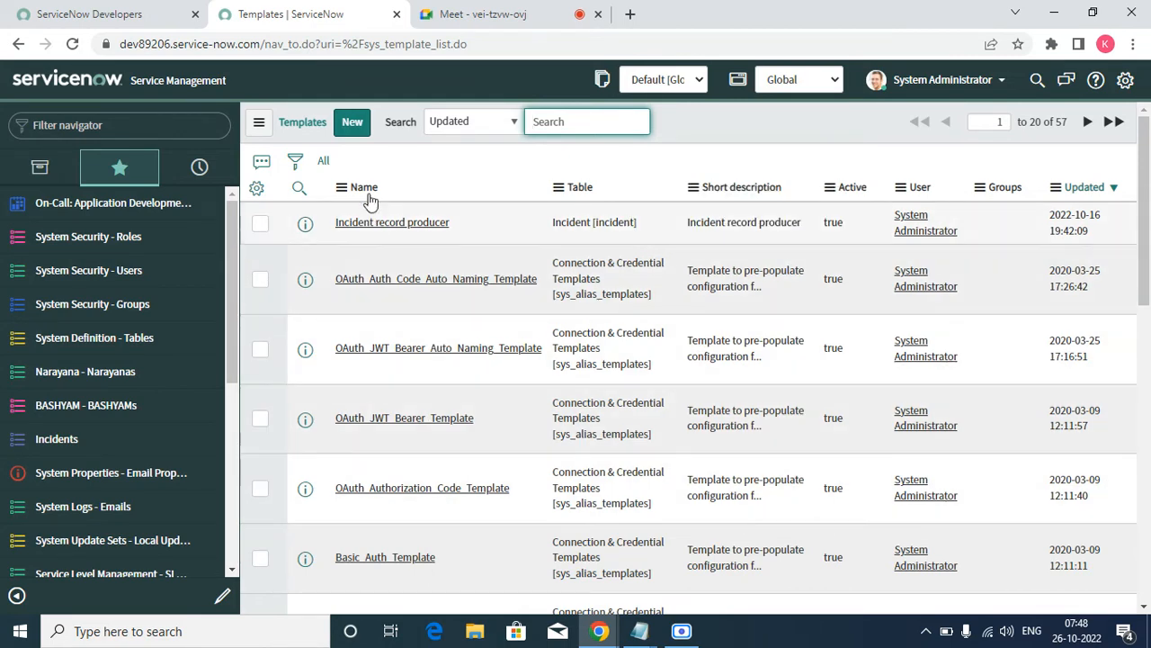
Step: Start a new template record and name it "Daily incident creation"
left_click(356, 130)
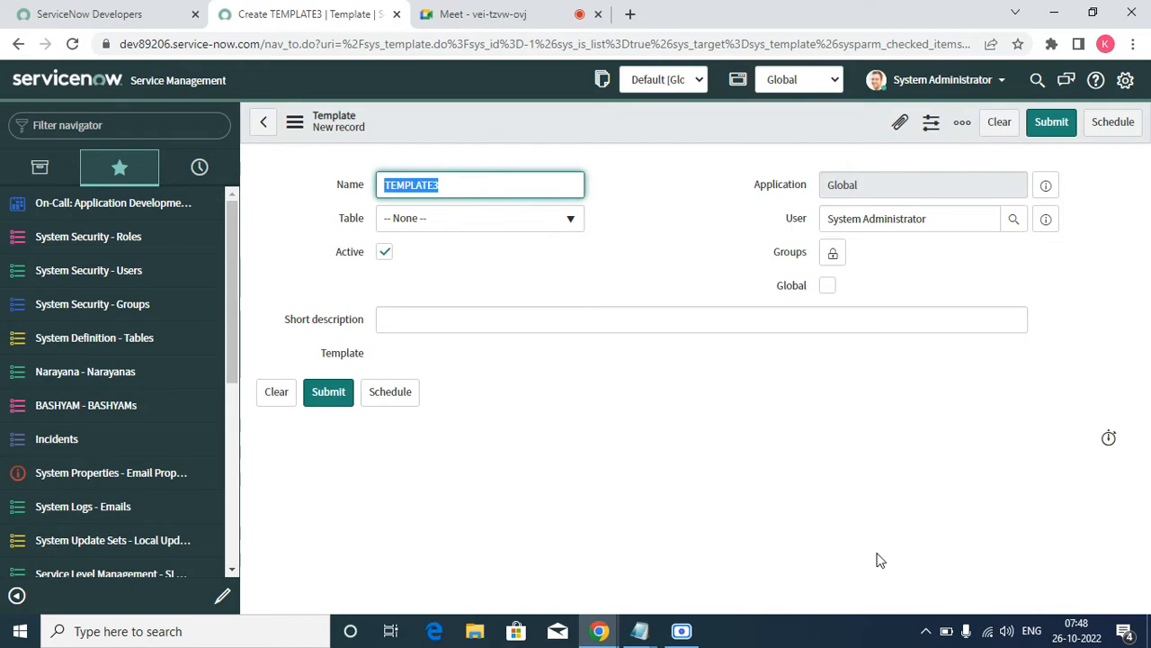
type("Daily")
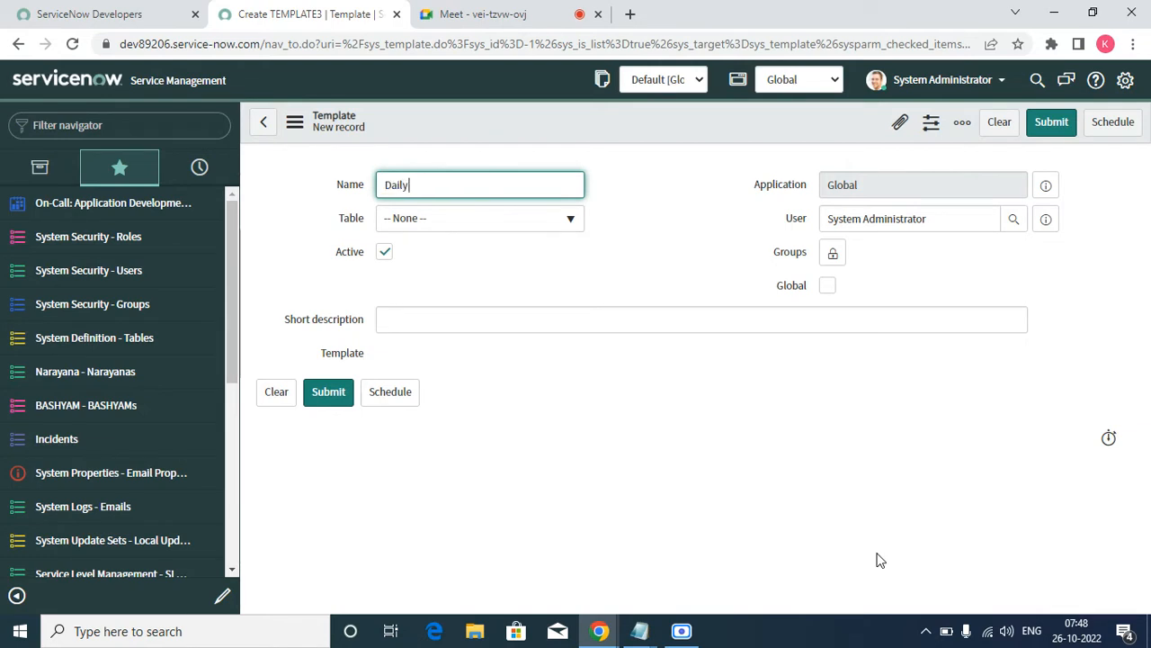
type(" in")
type("cident")
type(" cra")
type("ea")
type("ti")
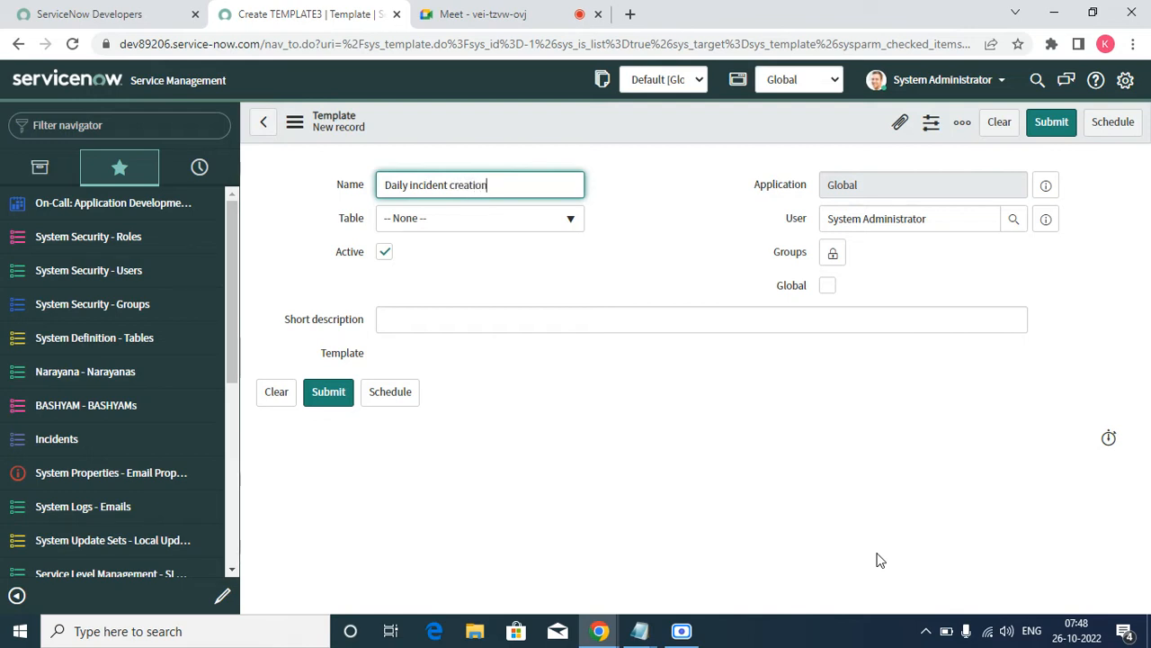
type("on")
key("Tab")
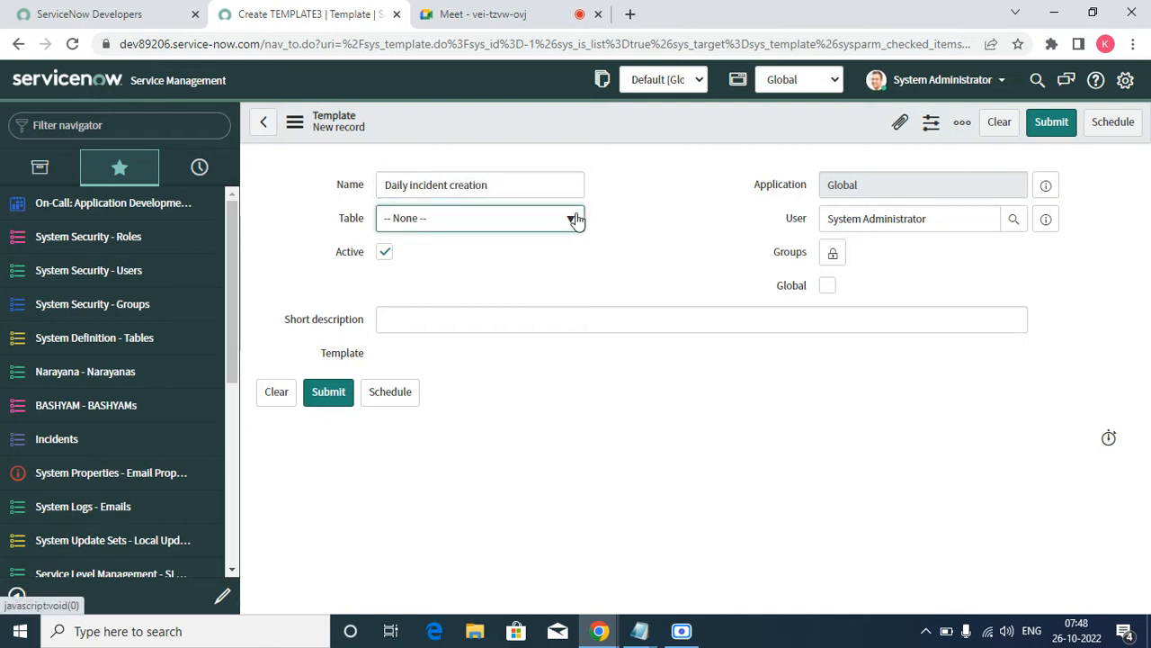
Step: Set the new template's table to Incident [incident]
left_click(547, 227)
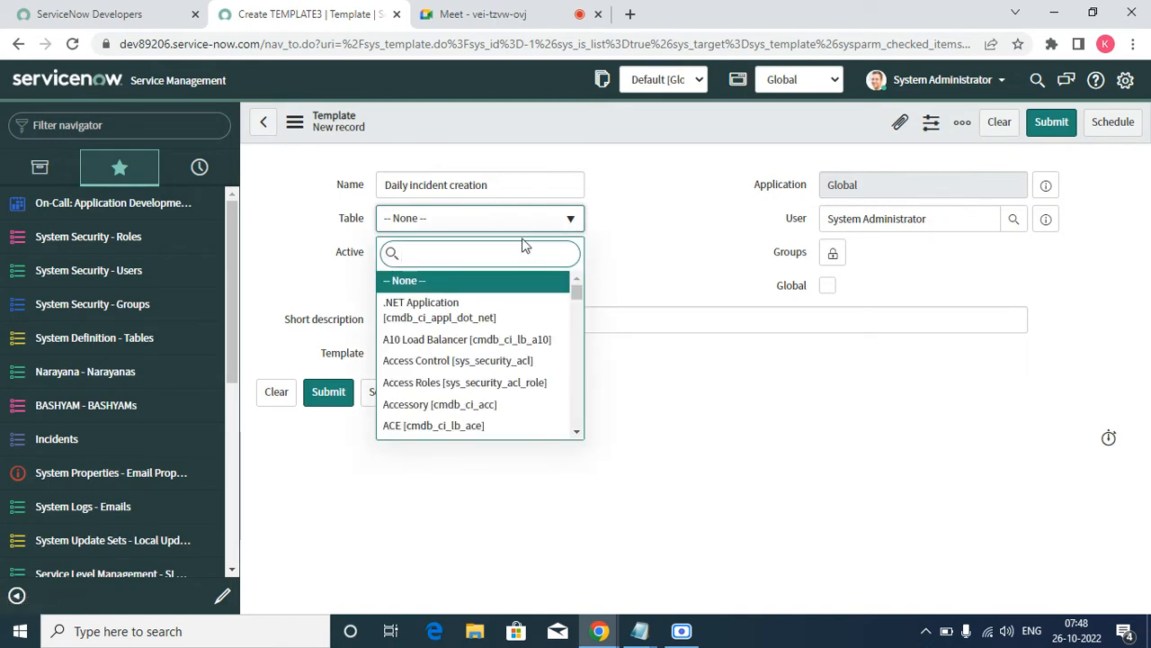
type("inciden")
left_click(457, 286)
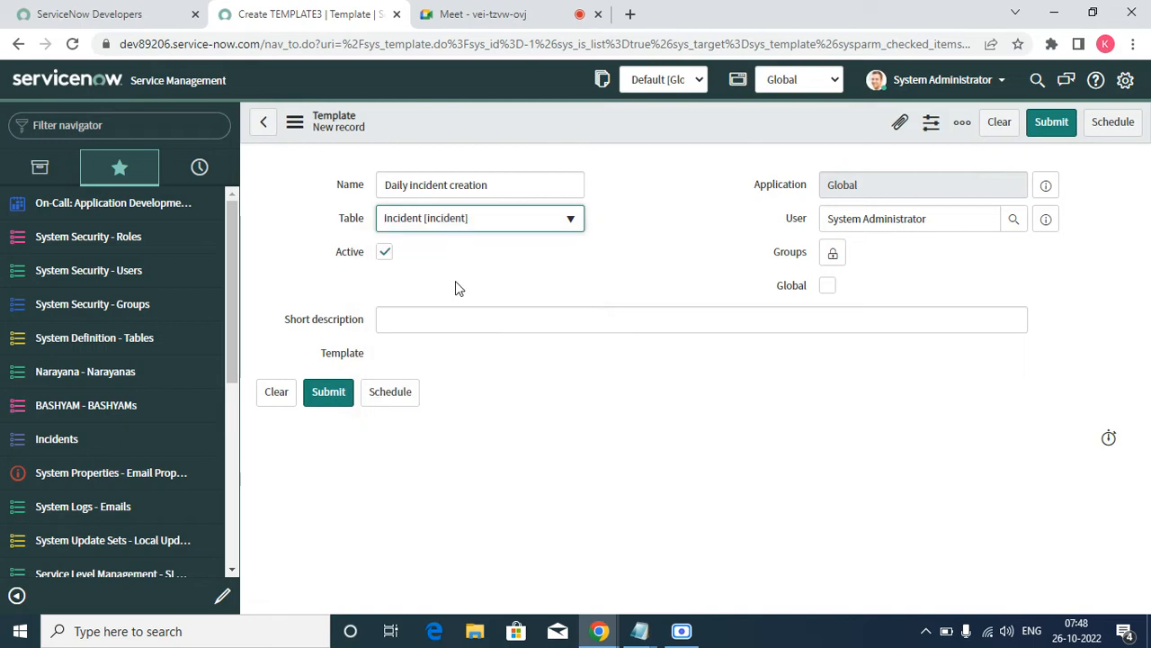
Step: Copy the template's name "Daily incident creation" into its Short description field
double_click(501, 186)
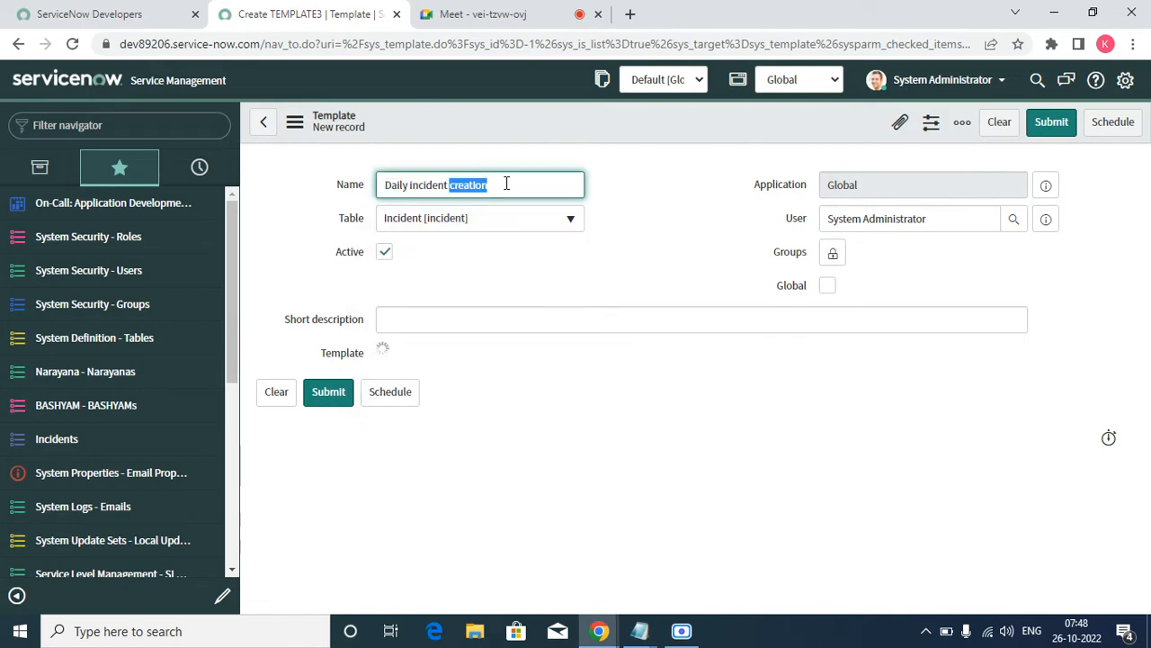
left_click(506, 183)
double_click(507, 182)
triple_click(507, 182)
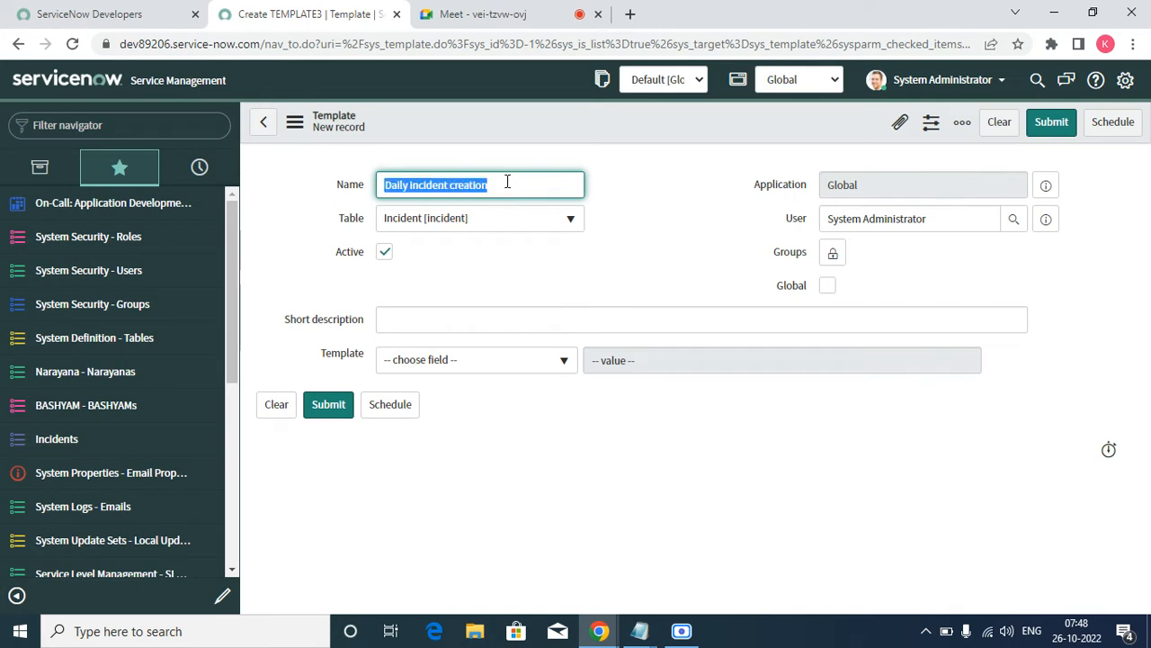
right_click(506, 181)
left_click(563, 241)
left_click(415, 317)
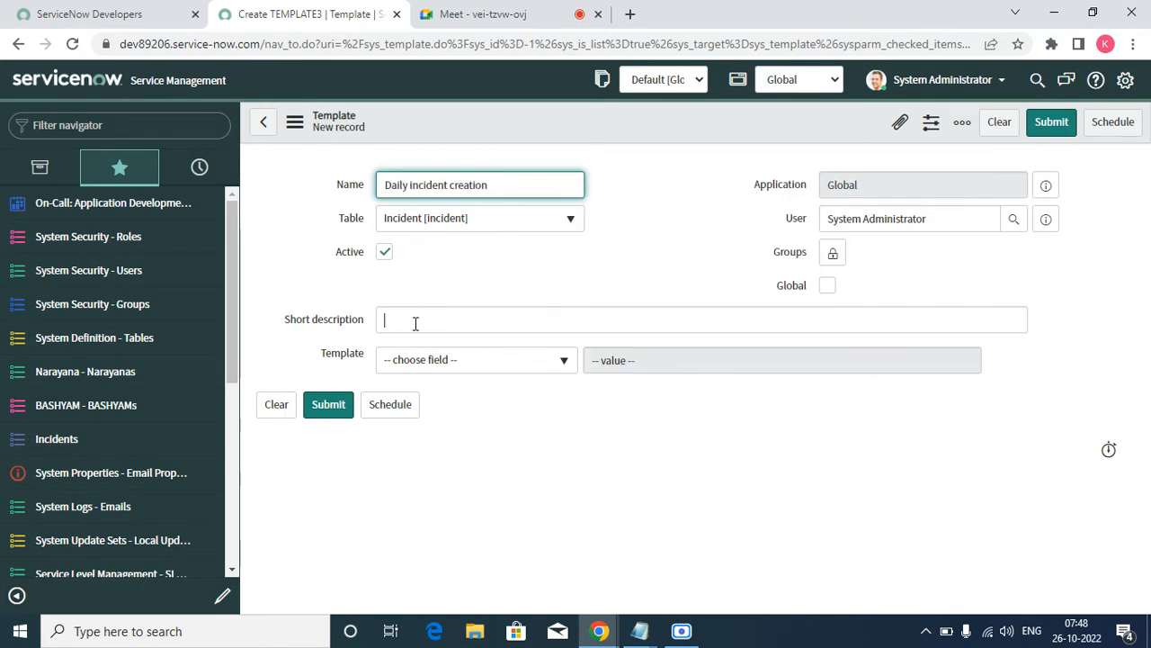
right_click(417, 326)
left_click(456, 459)
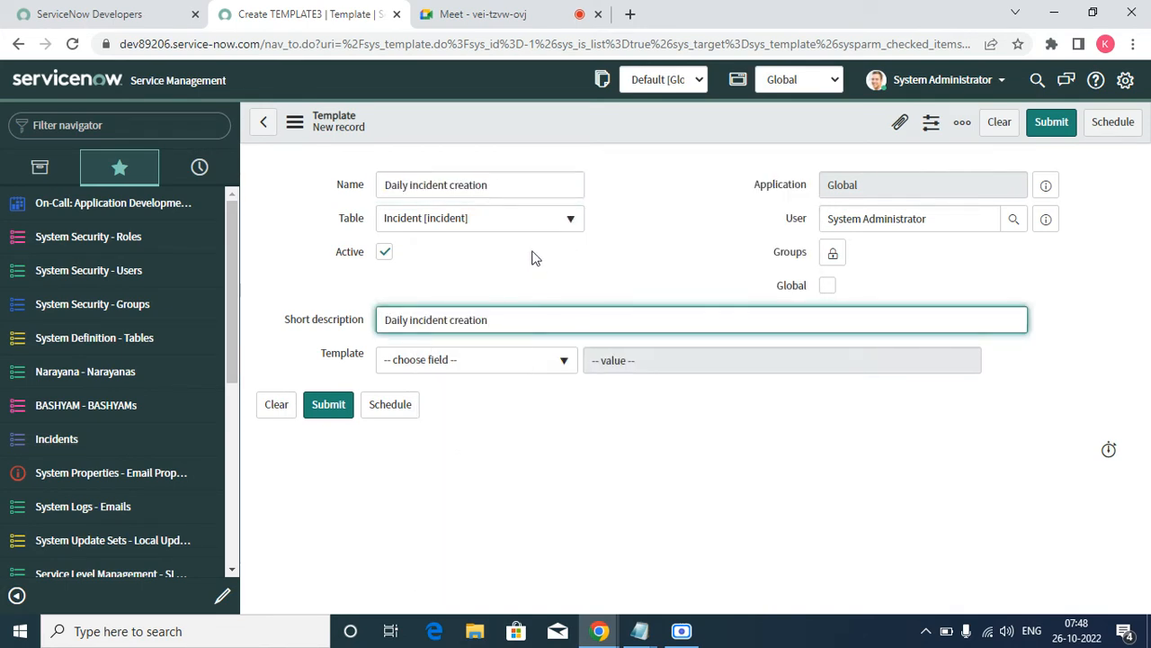
left_click(382, 326)
left_click(1071, 628)
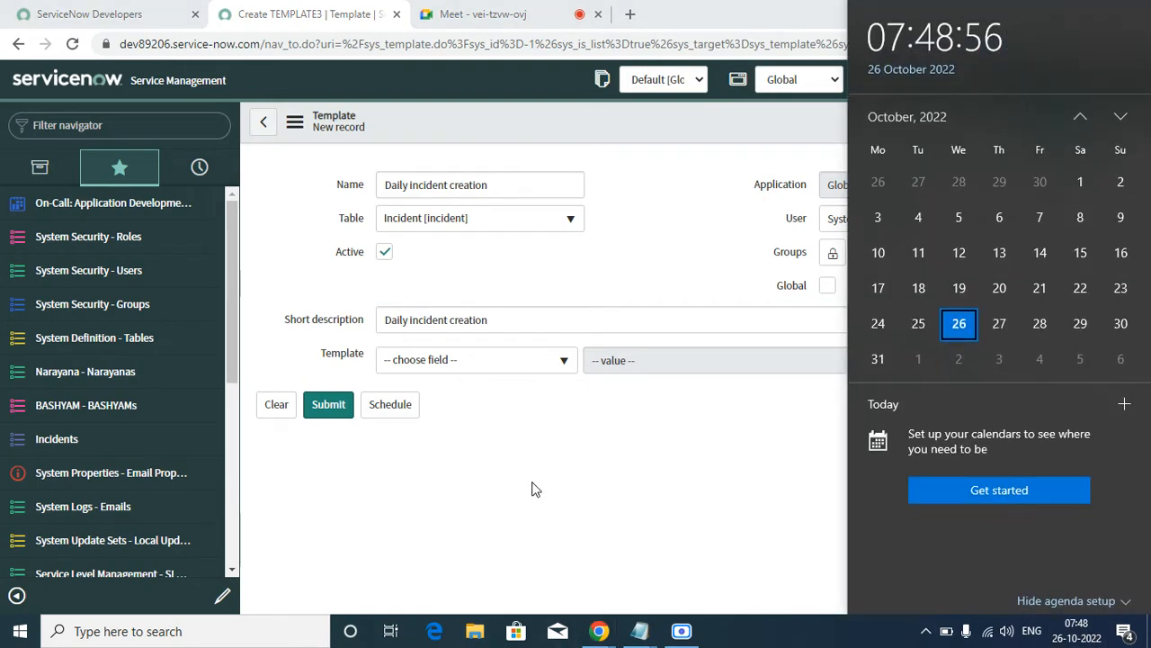
left_click(541, 472)
Step: Add the Caller field to the template and set it to the second user on the fourth page of the user lookup
left_click(446, 360)
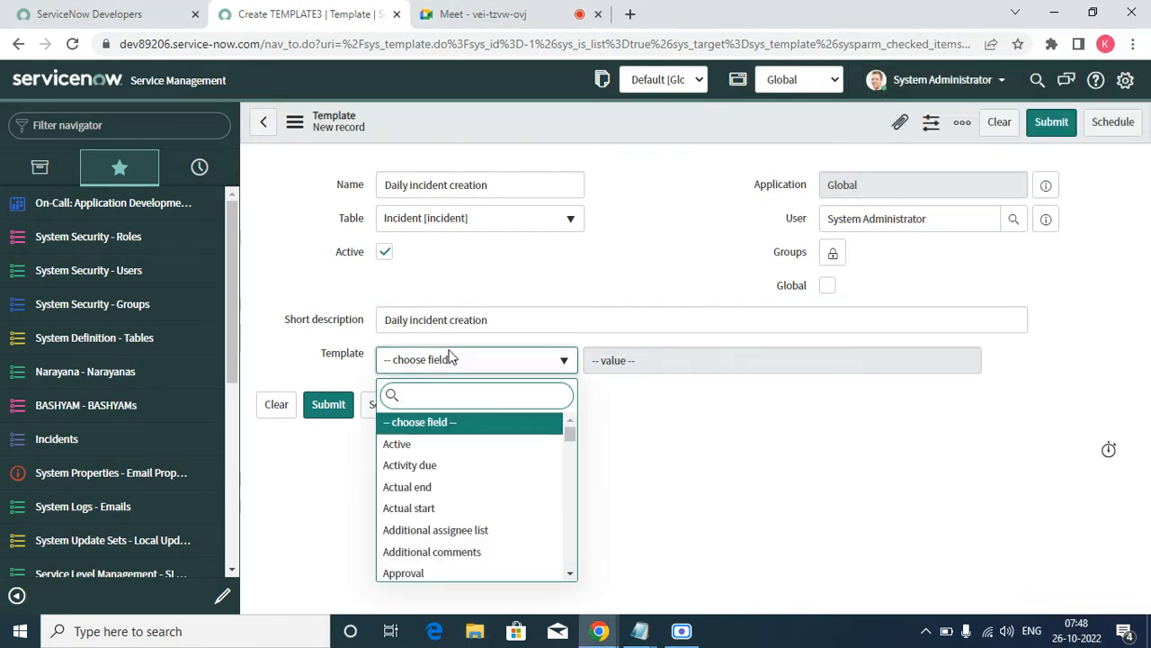
type("call")
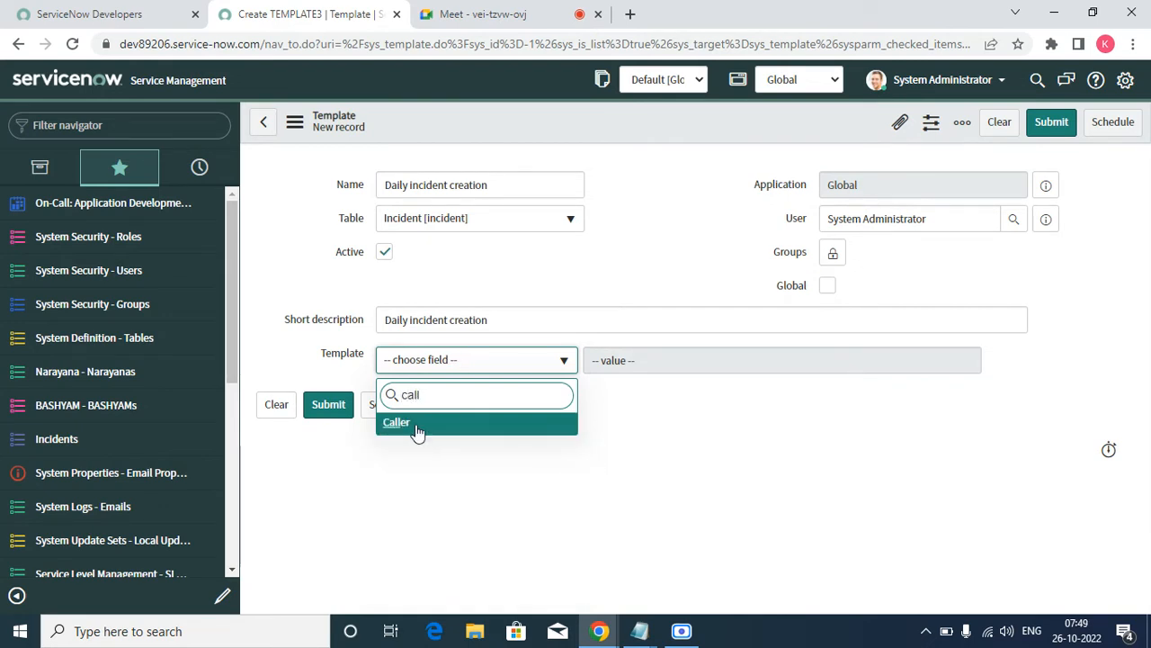
left_click(514, 428)
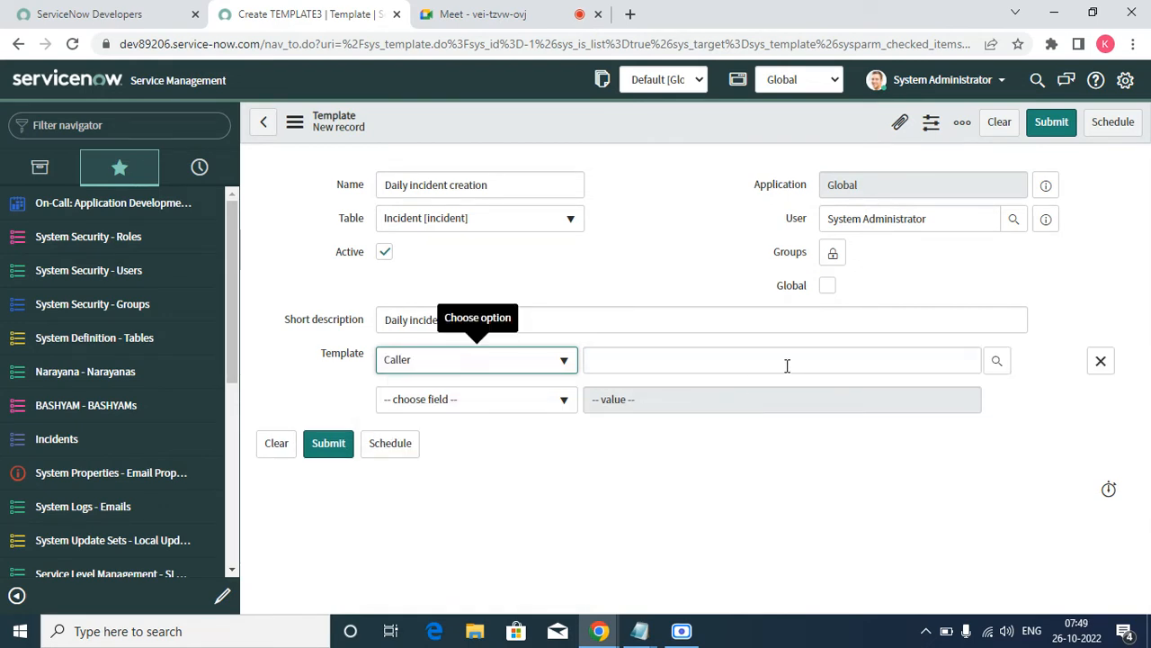
left_click(922, 363)
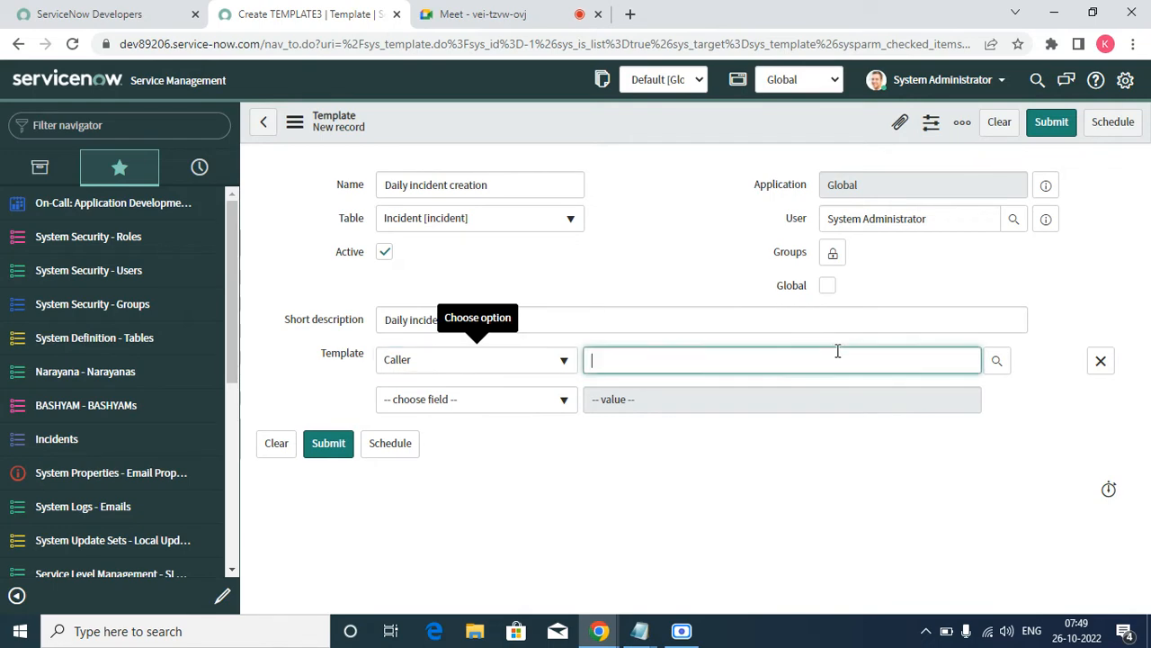
left_click(998, 362)
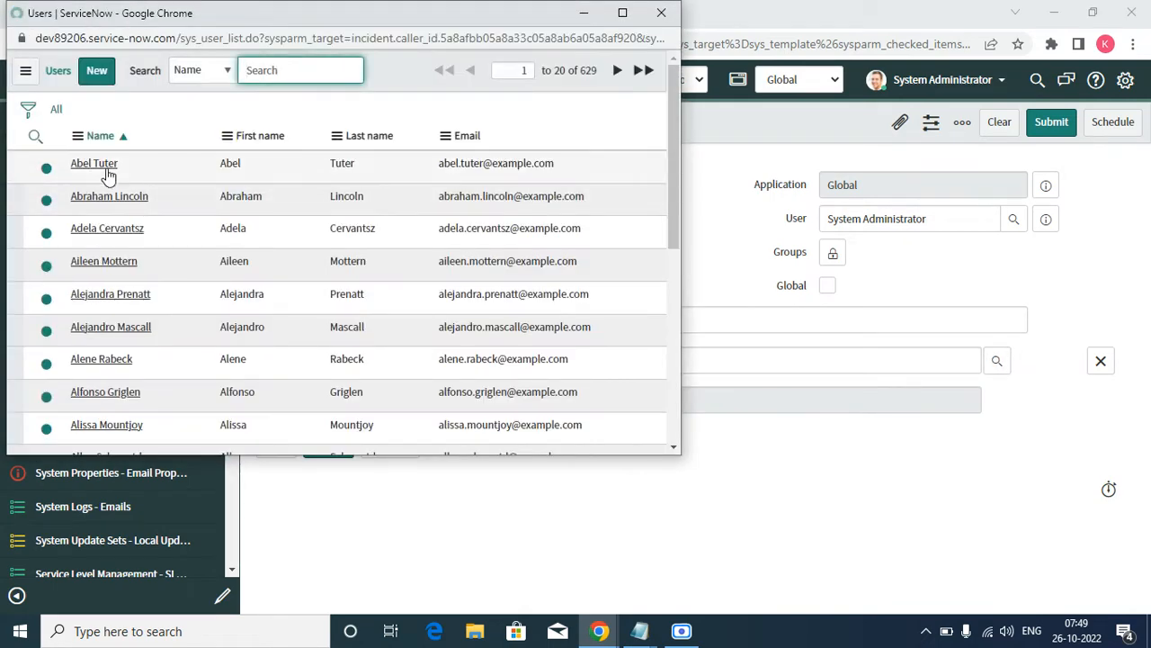
scroll(103, 423, "down", 5)
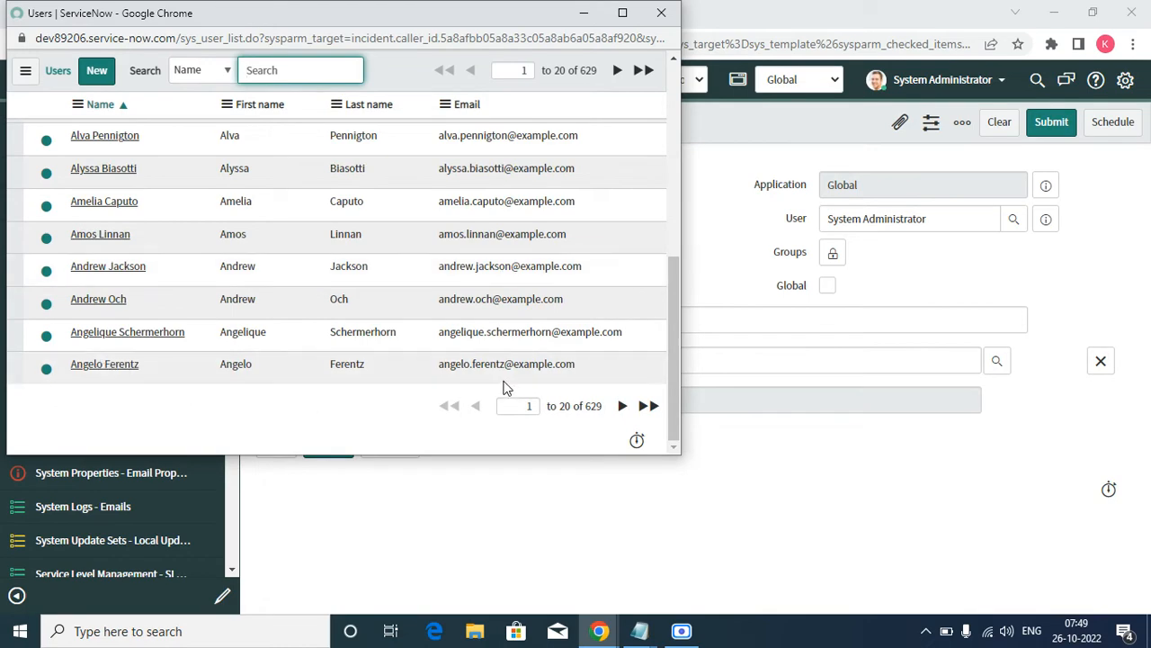
left_click(622, 407)
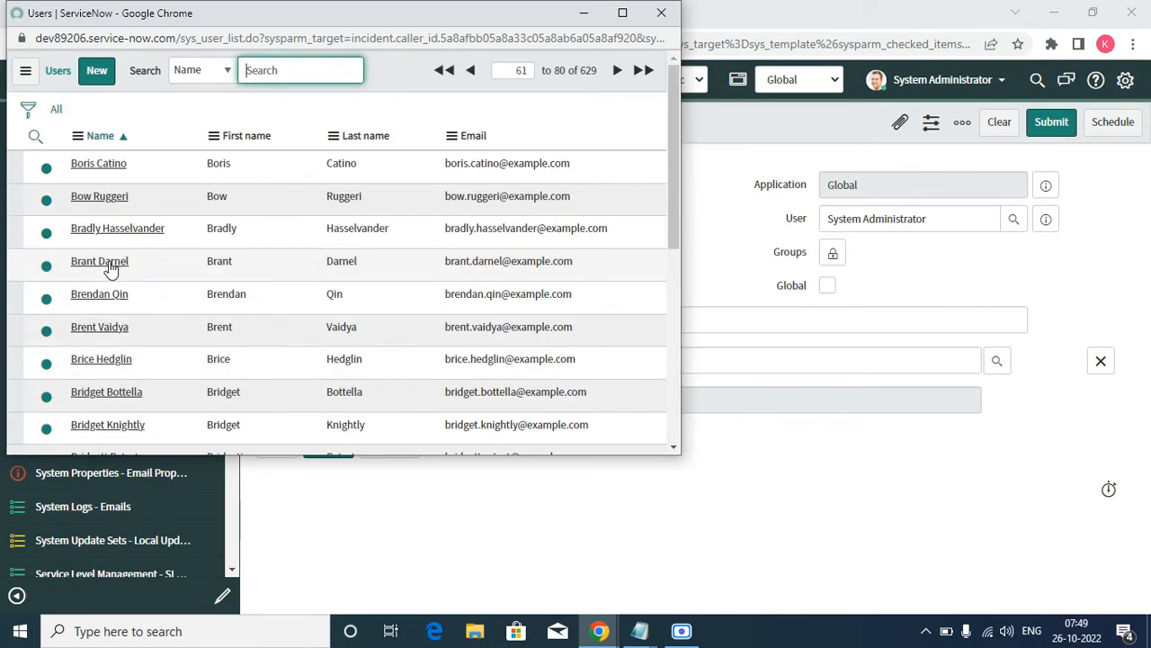
left_click(99, 197)
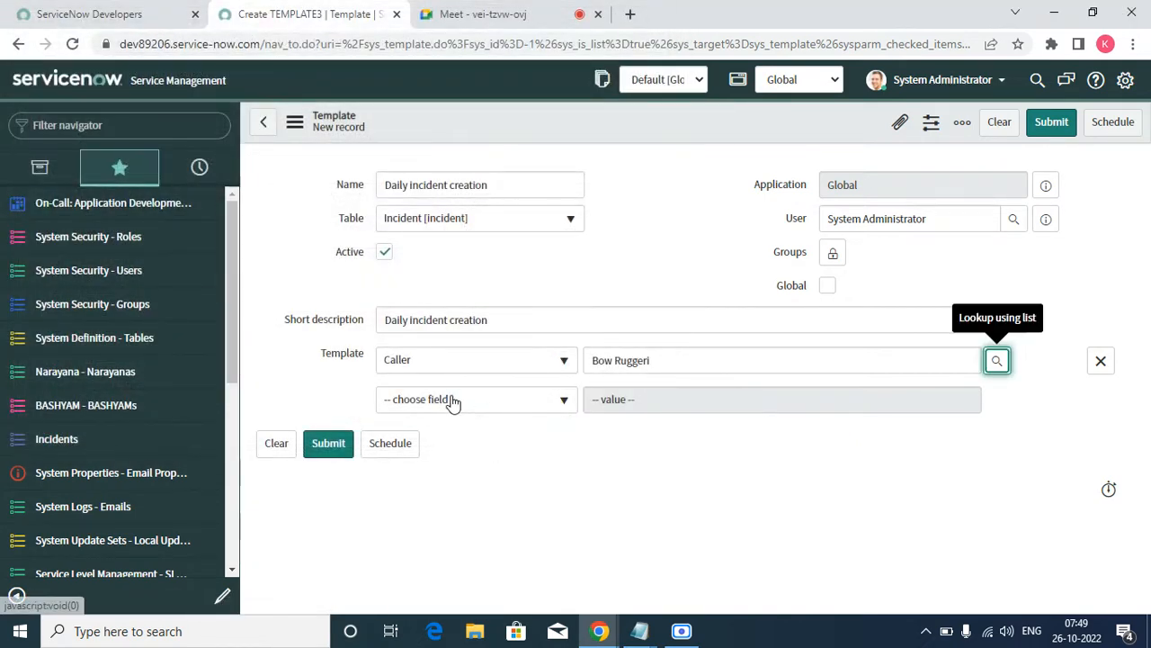
Step: Add the Category field to the template values and set it to Hardware
left_click(452, 402)
type("ca")
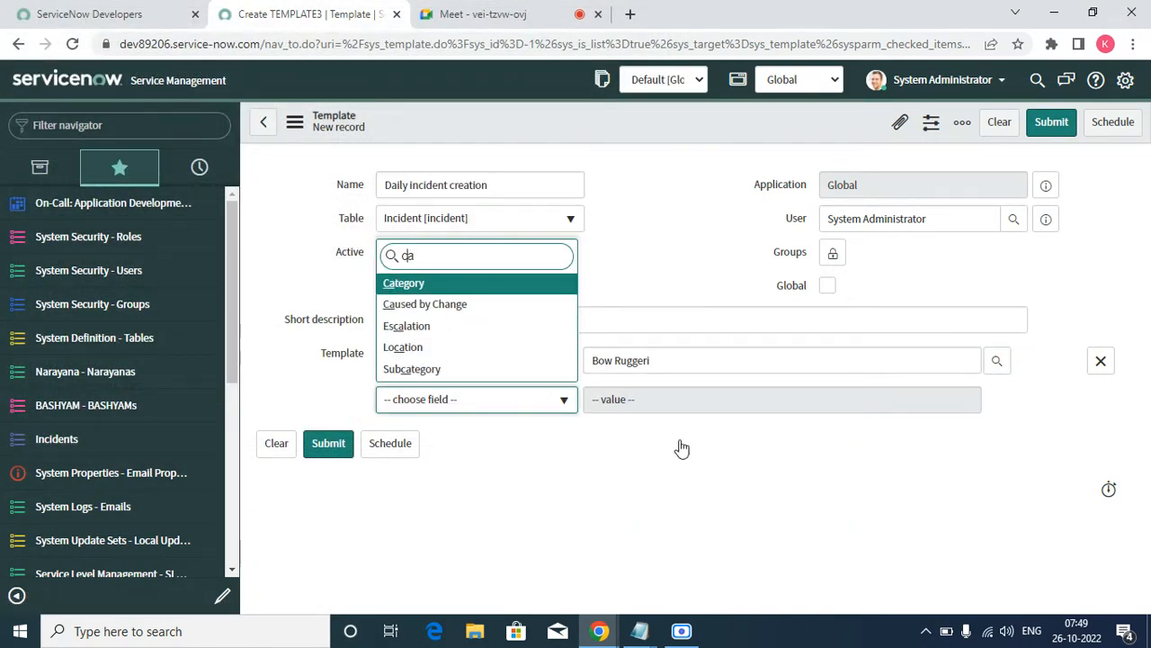
key("Return")
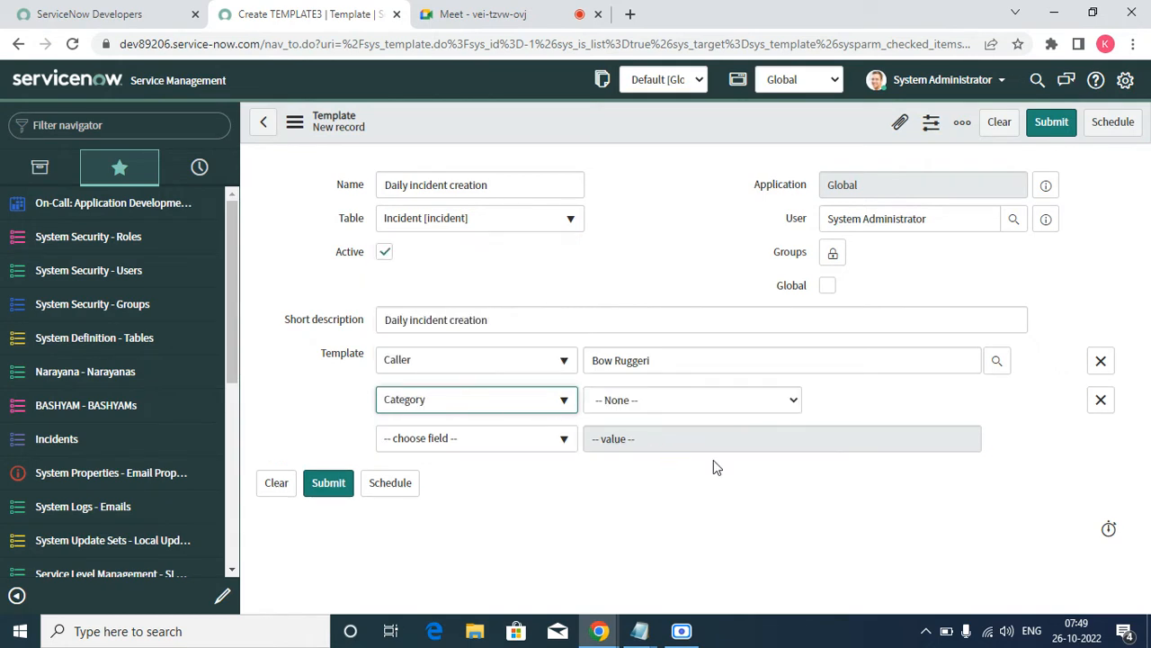
left_click(682, 403)
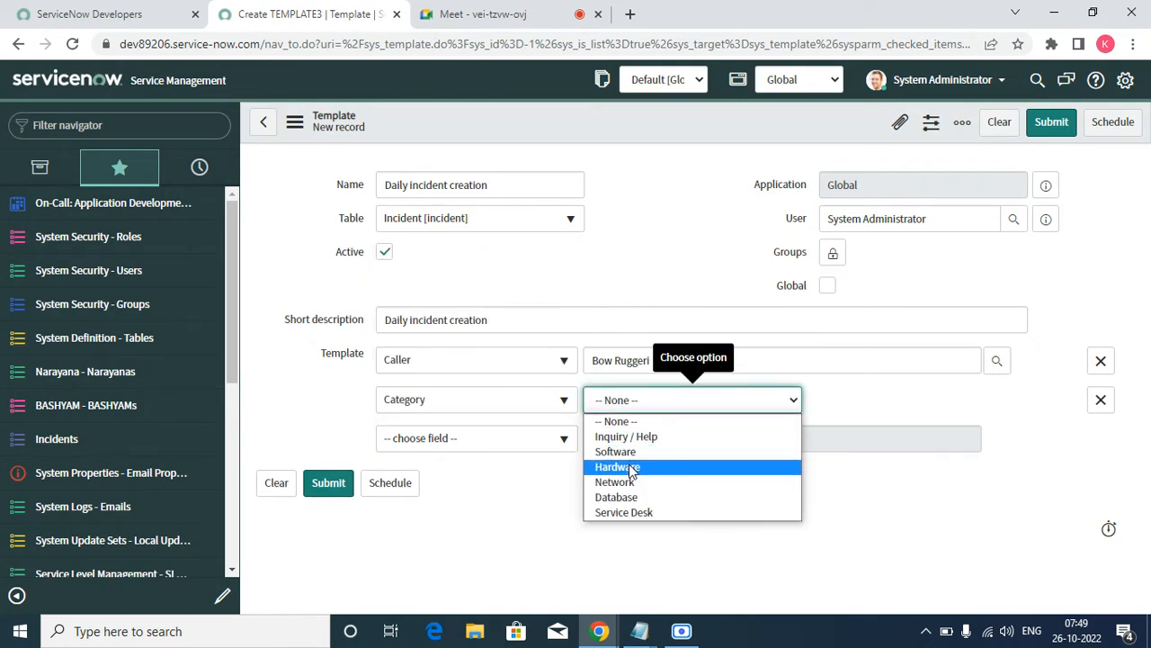
left_click(629, 467)
Step: Add the Impact field to the template values and set it to 3 - Low
left_click(450, 441)
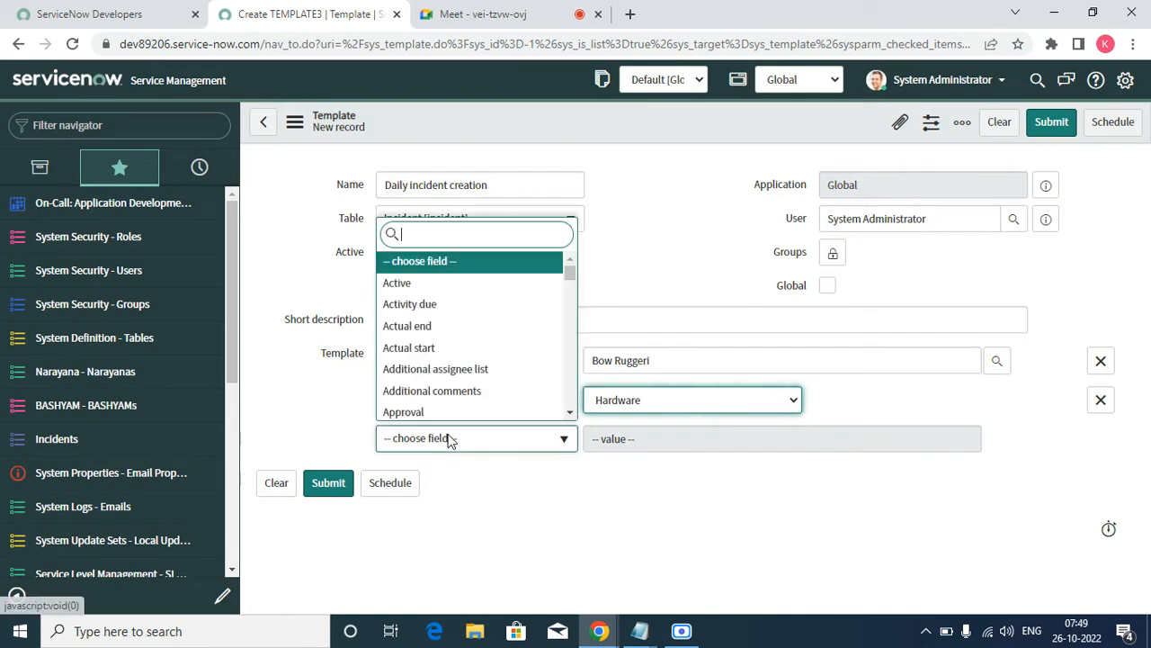
type("imp")
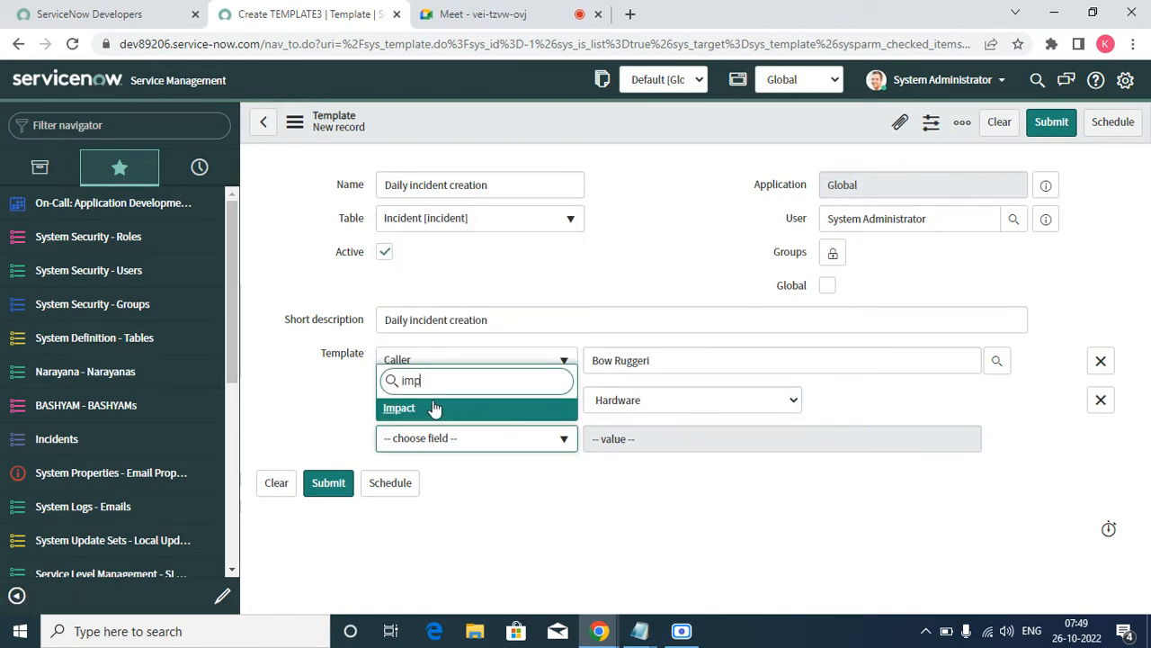
key("Return")
left_click(684, 441)
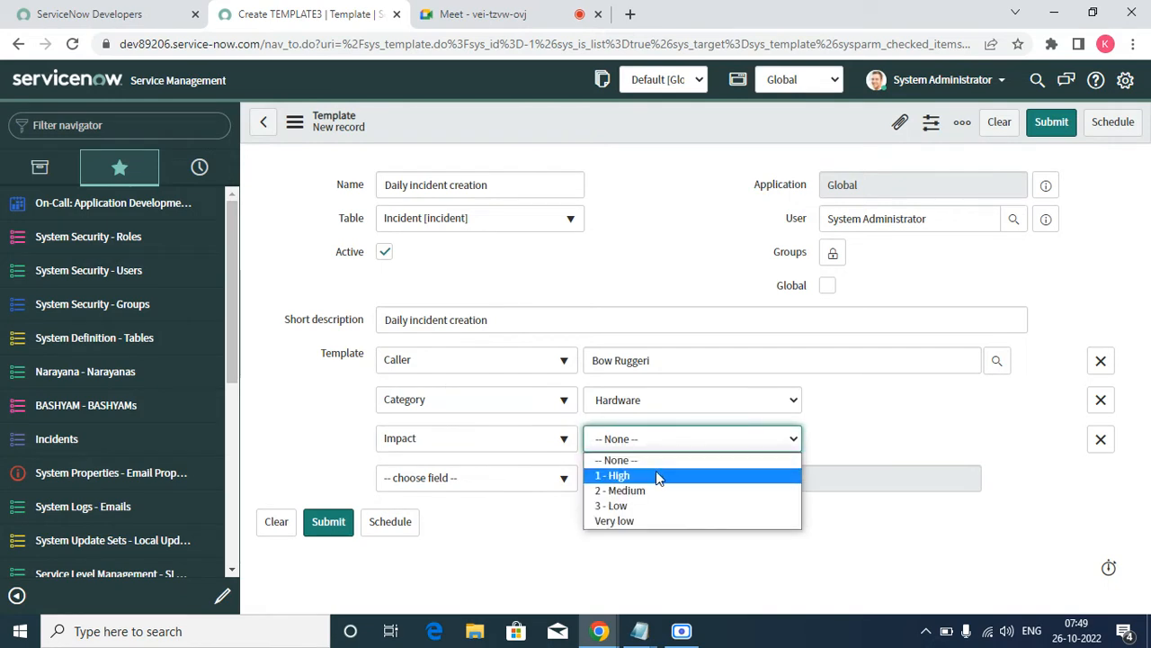
left_click(651, 506)
Step: Add the Urgency field to the template values and set it to 3 - Low
left_click(510, 478)
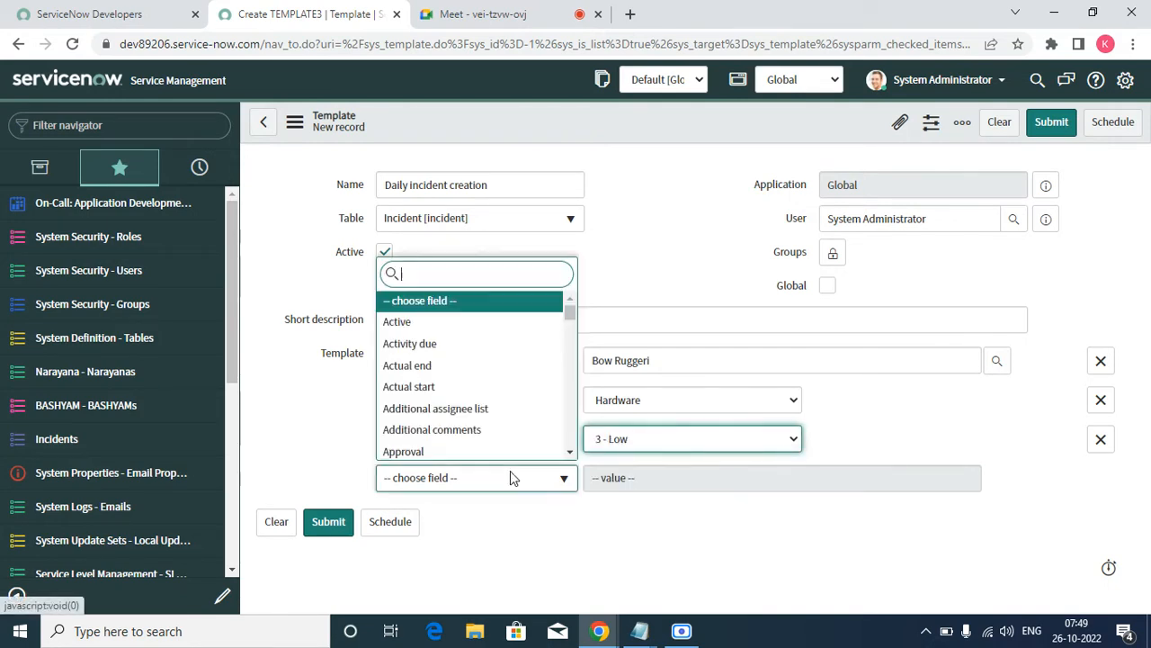
type("urg")
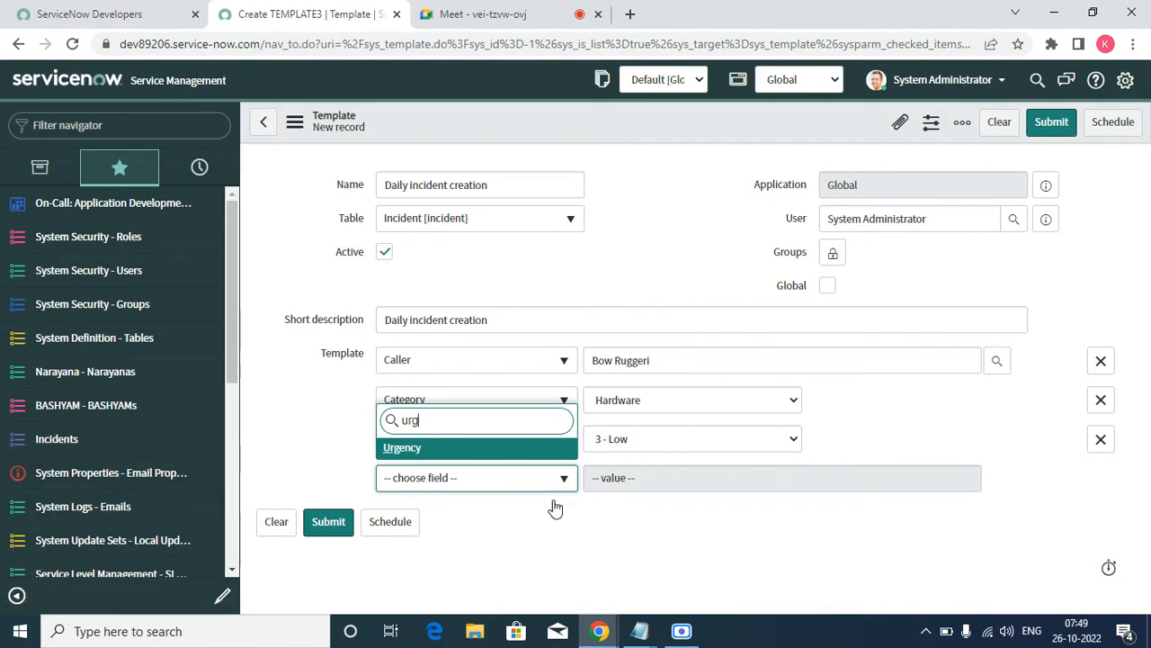
key("Return")
left_click(644, 473)
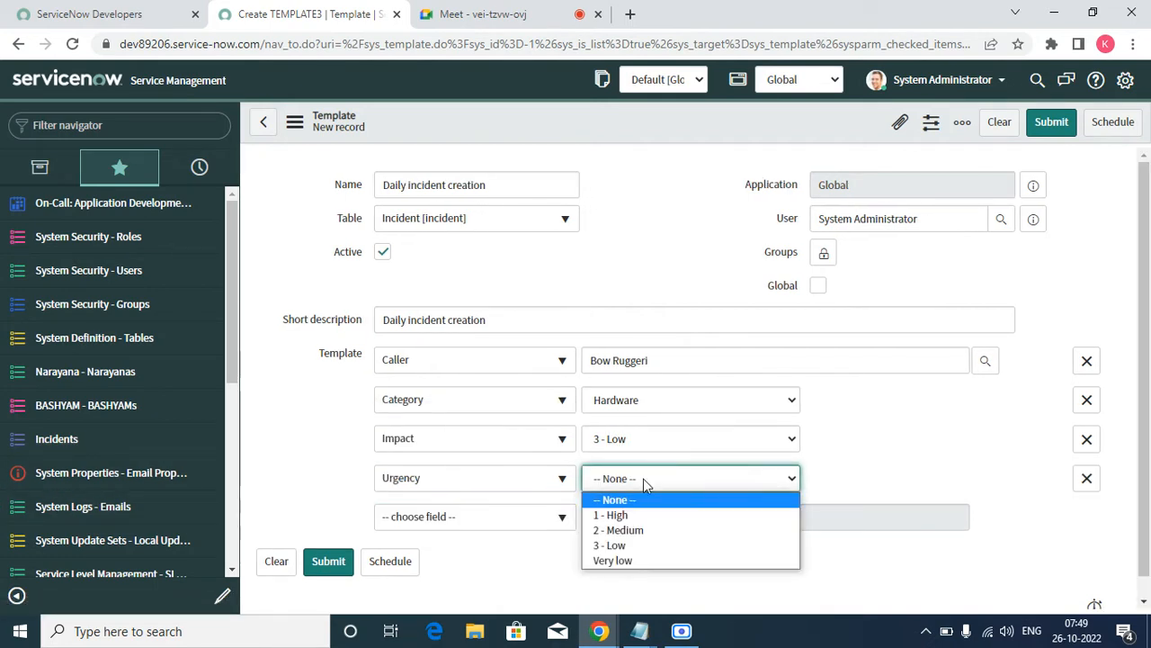
left_click(625, 546)
Step: Add the Assignment group field to the template values and set it to the Hardware group
left_click(470, 518)
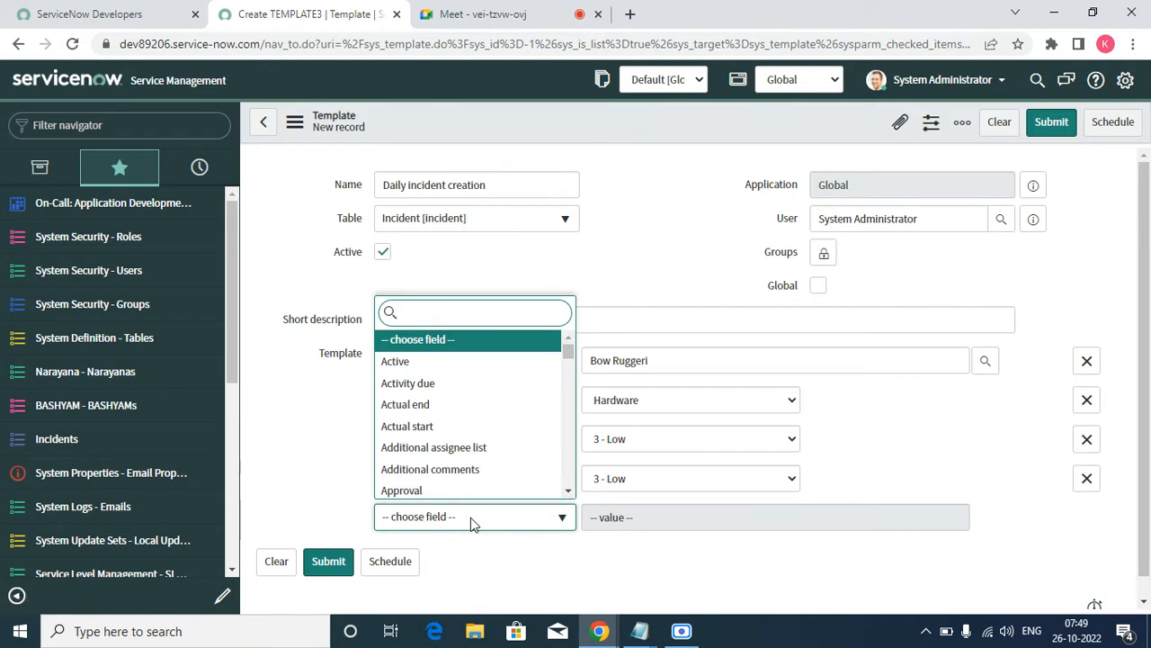
type("assi")
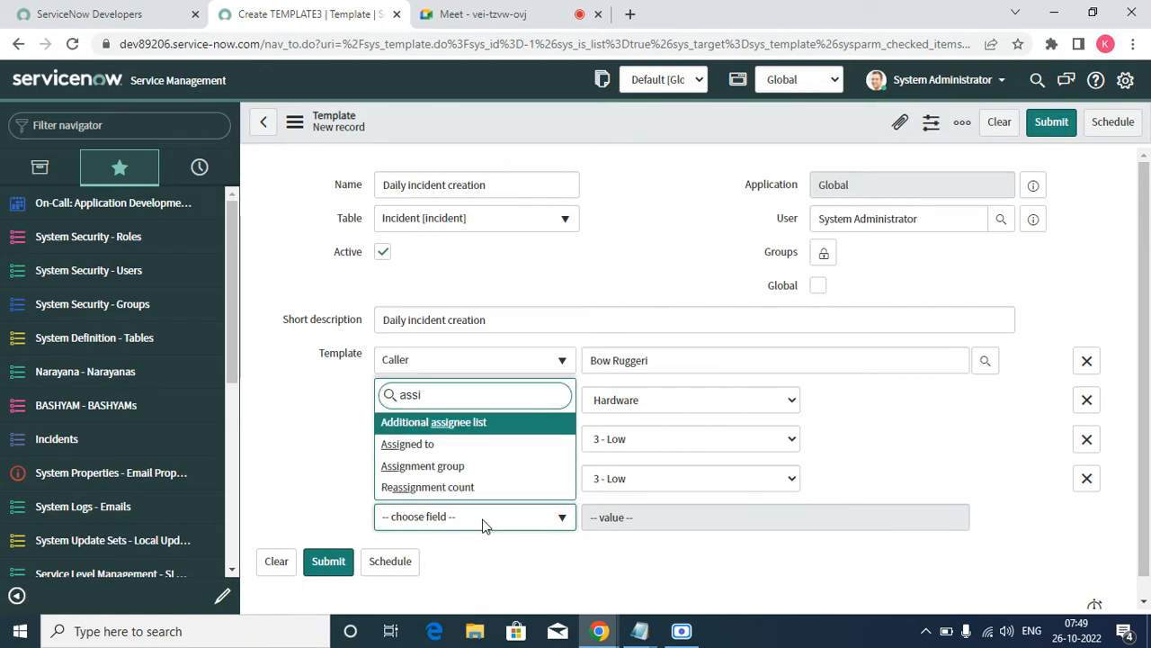
left_click(464, 465)
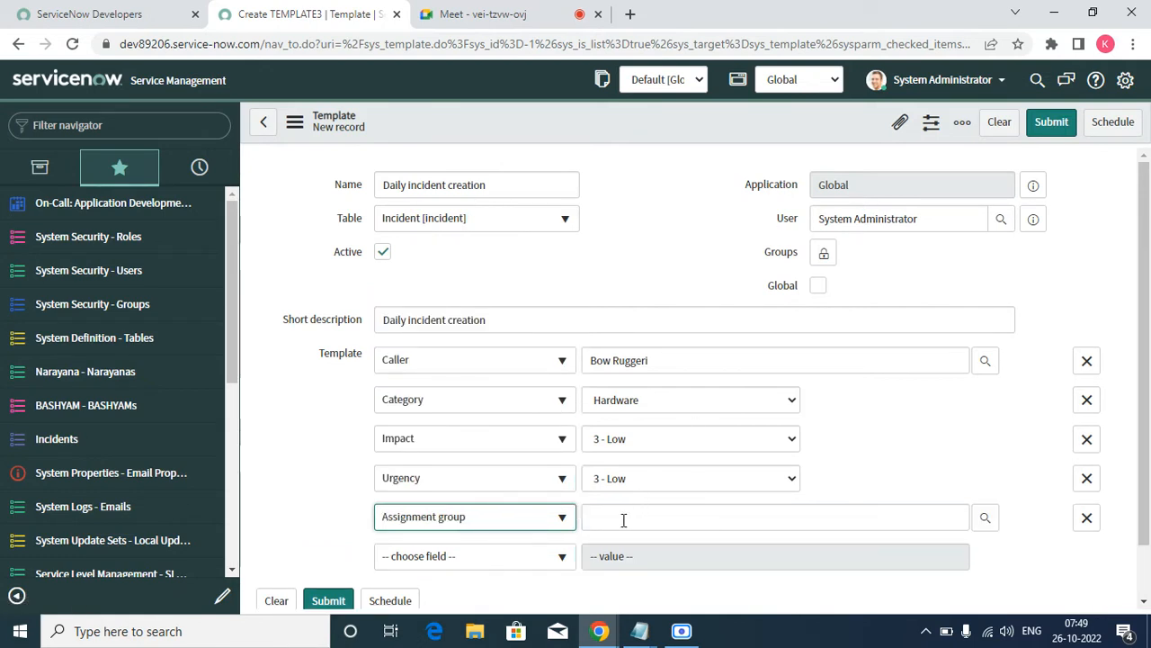
left_click(621, 519)
type("hard")
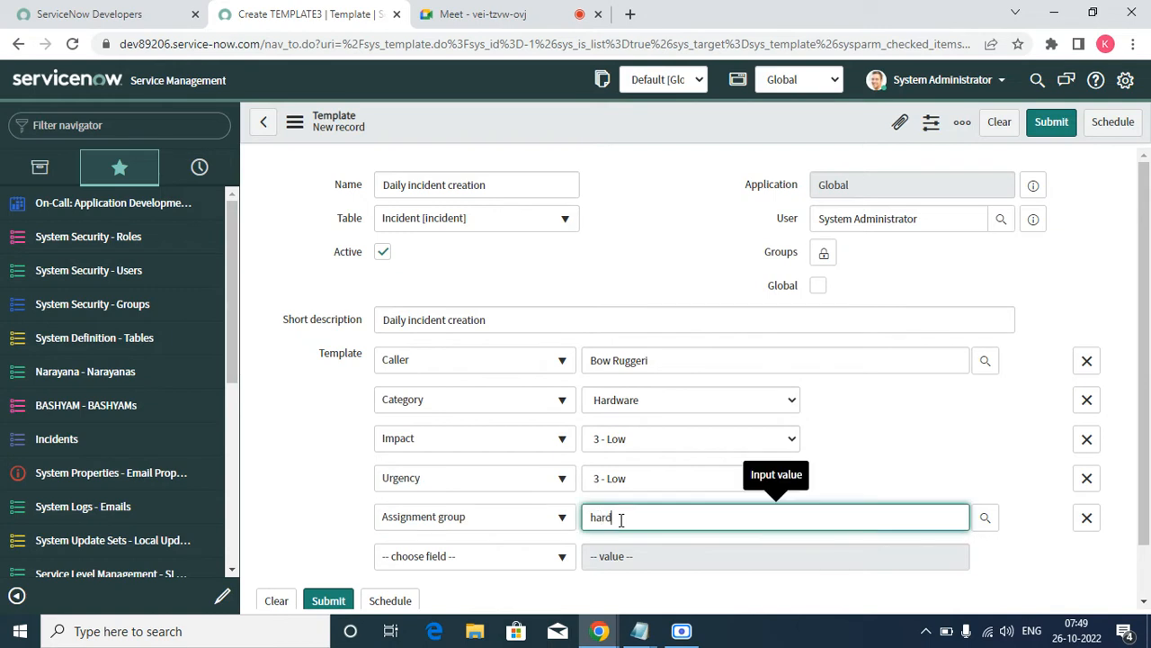
left_click(623, 555)
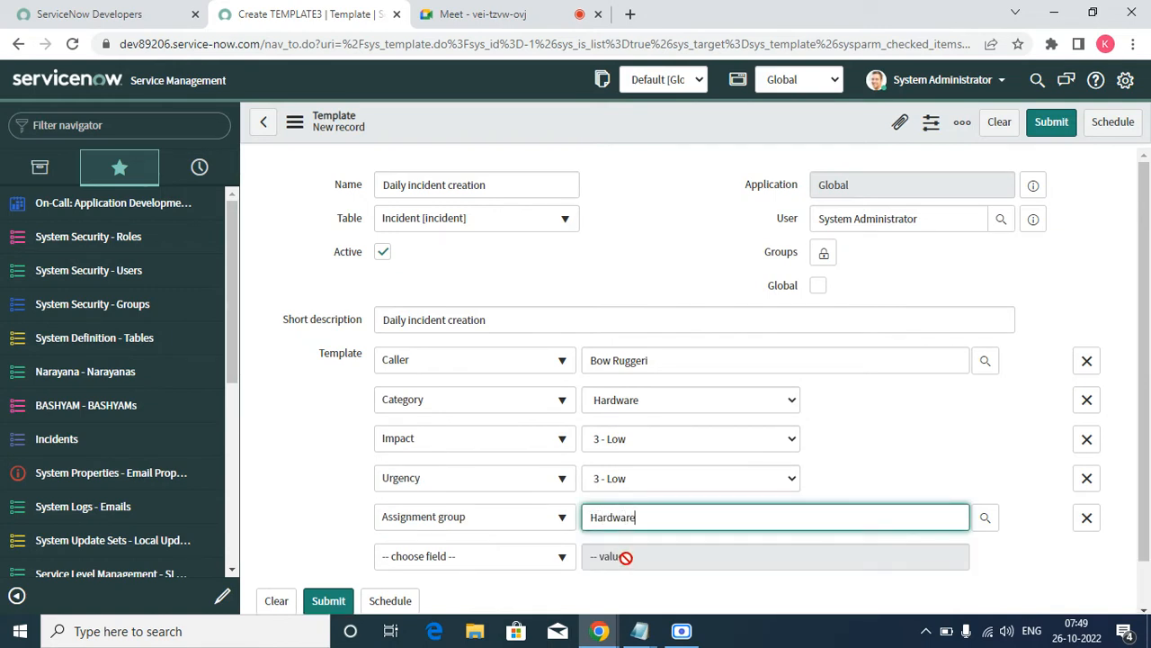
Step: Add the Short description field to the template values with the text "Testing for incident creation from schedule job"
scroll(592, 537, "down", 1)
left_click(486, 505)
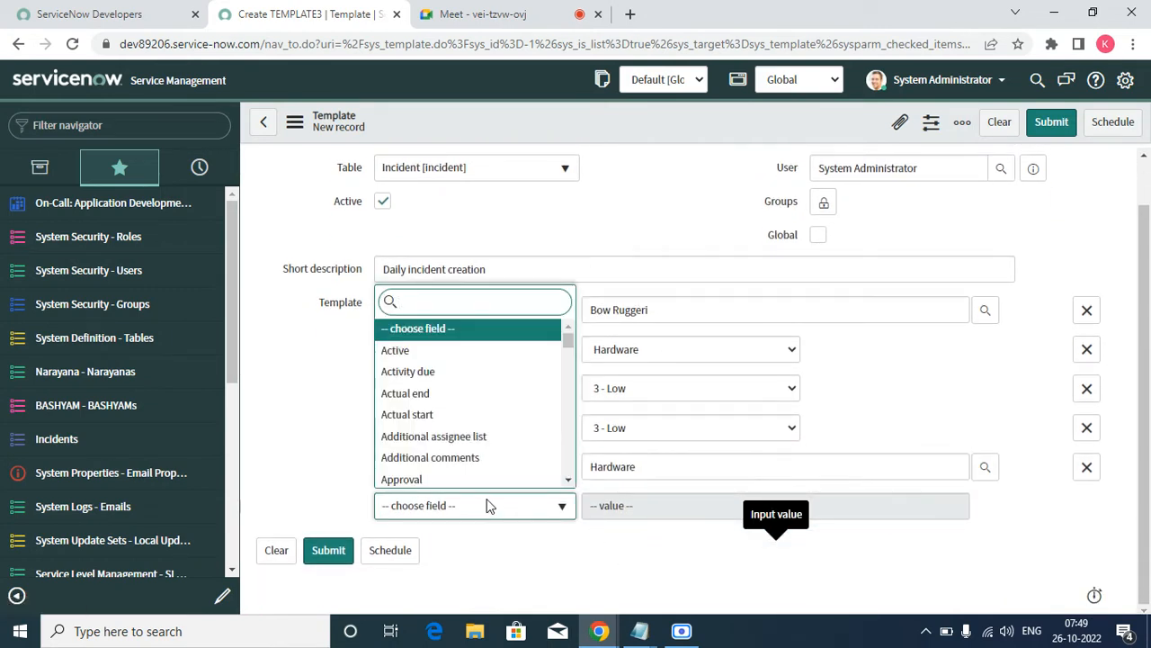
type("sho")
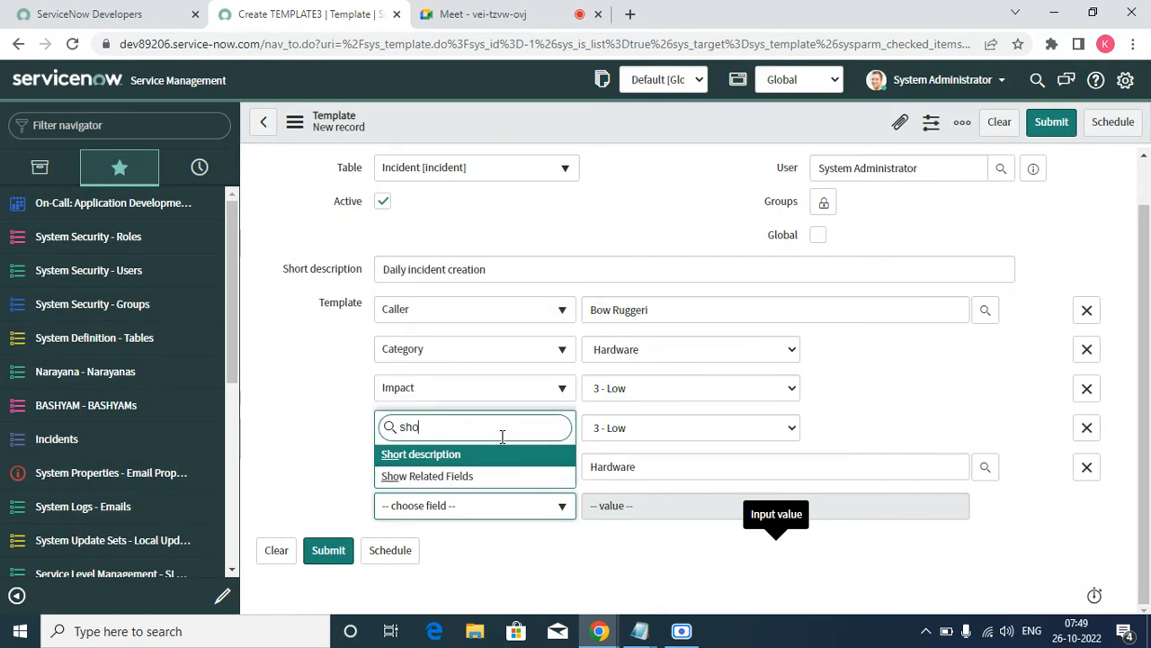
key("Return")
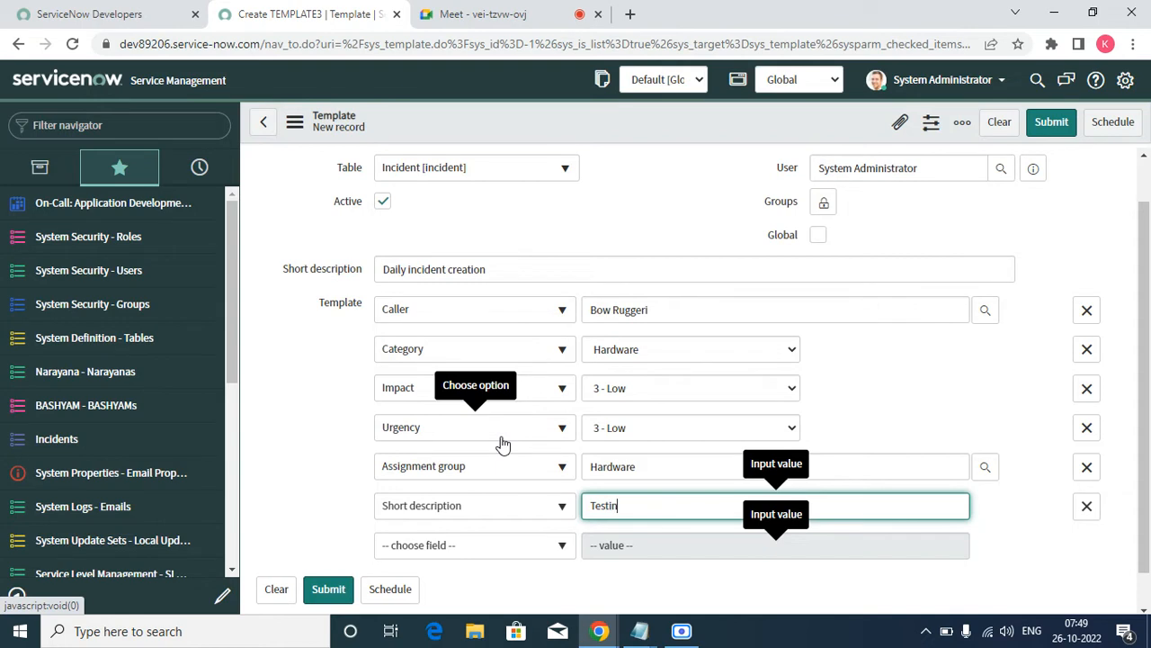
type("Testing for inic")
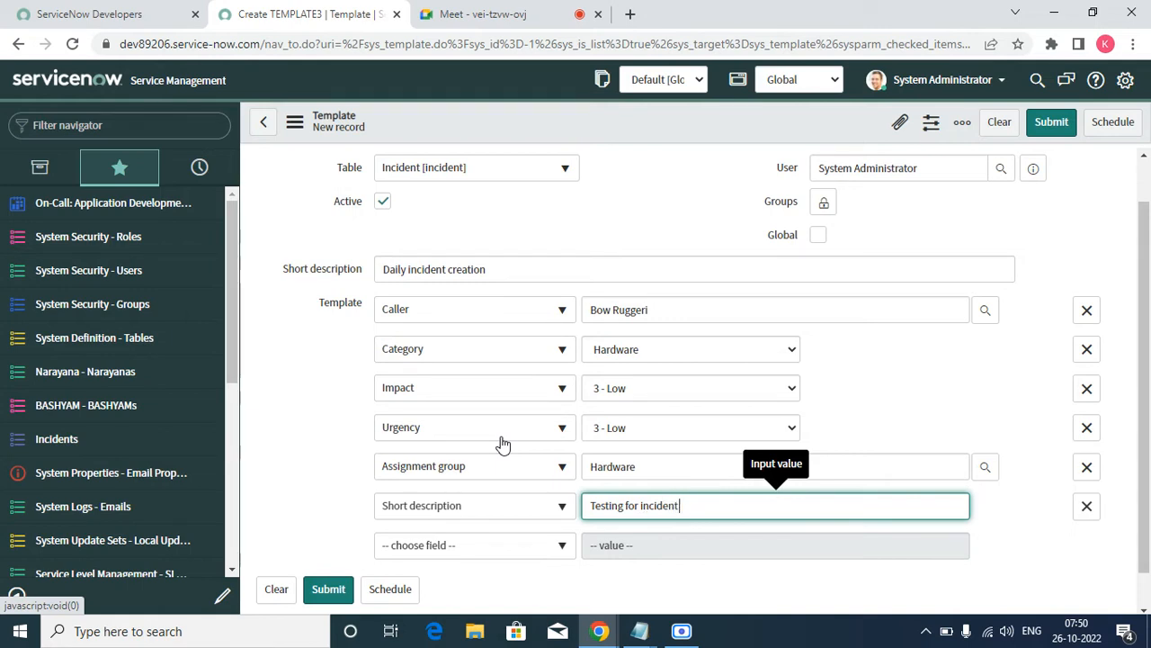
type("t creatio")
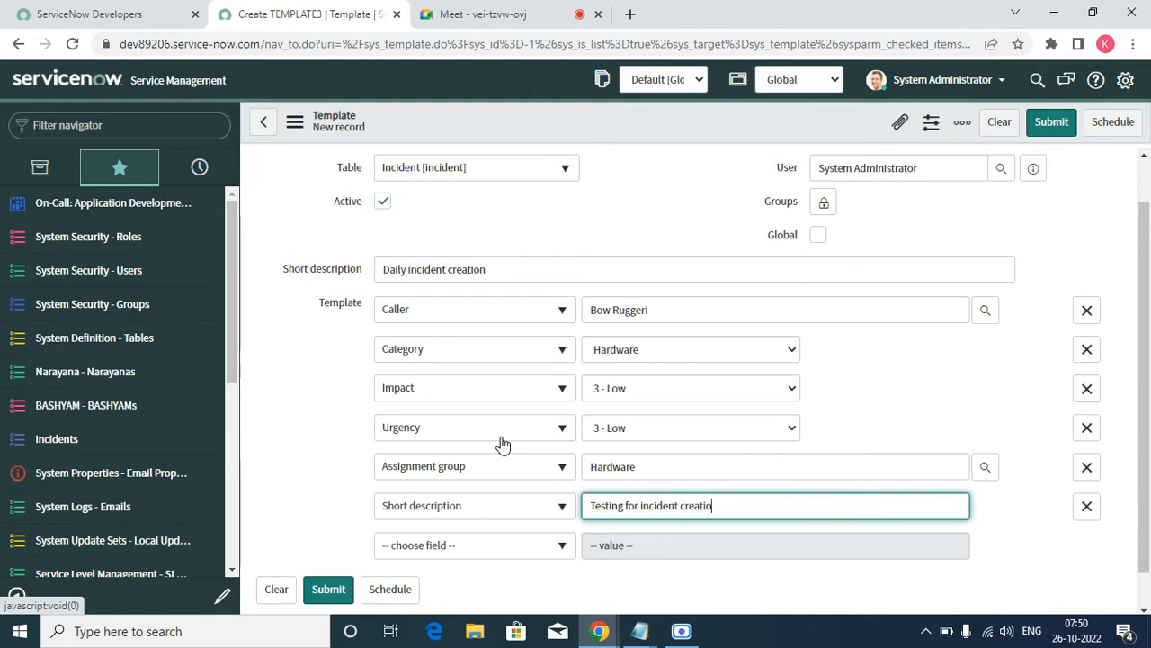
type("n from schedule job")
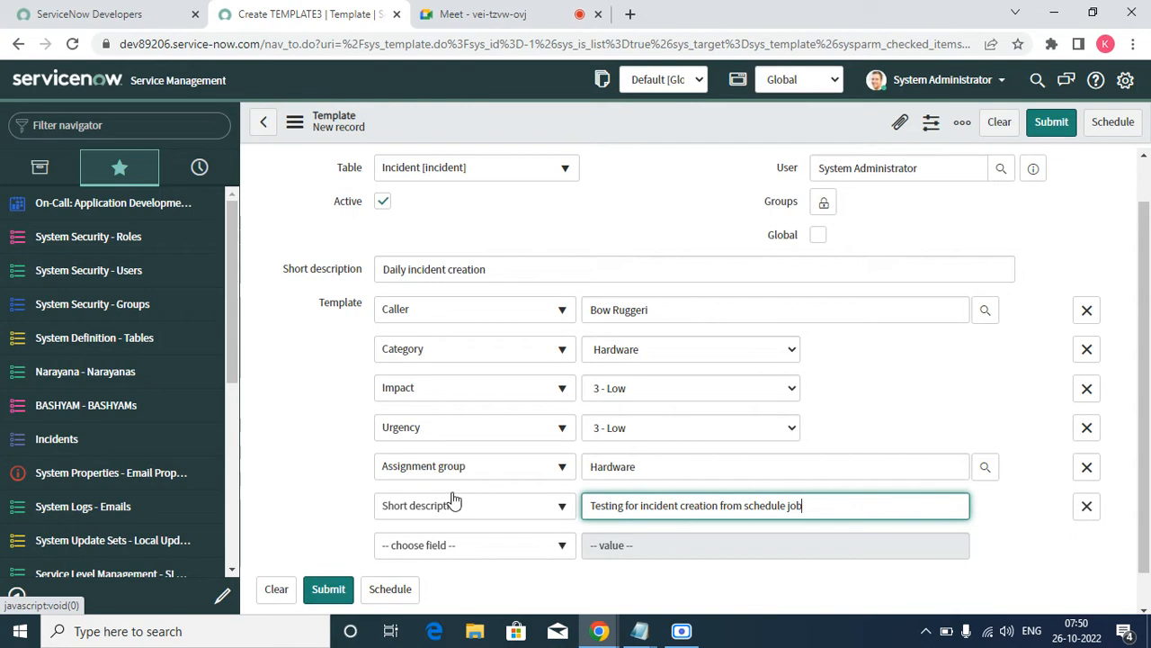
left_click(308, 466)
scroll(309, 466, "down", 1)
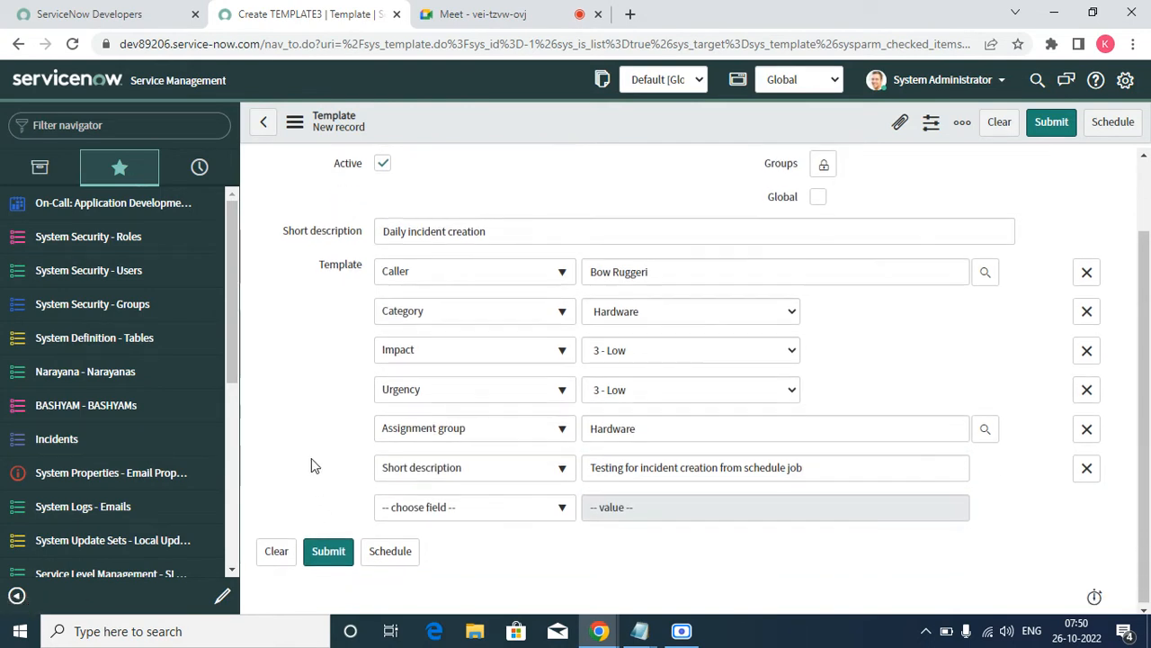
Step: Add the Contact type field to the template values and set it to Email
left_click(516, 510)
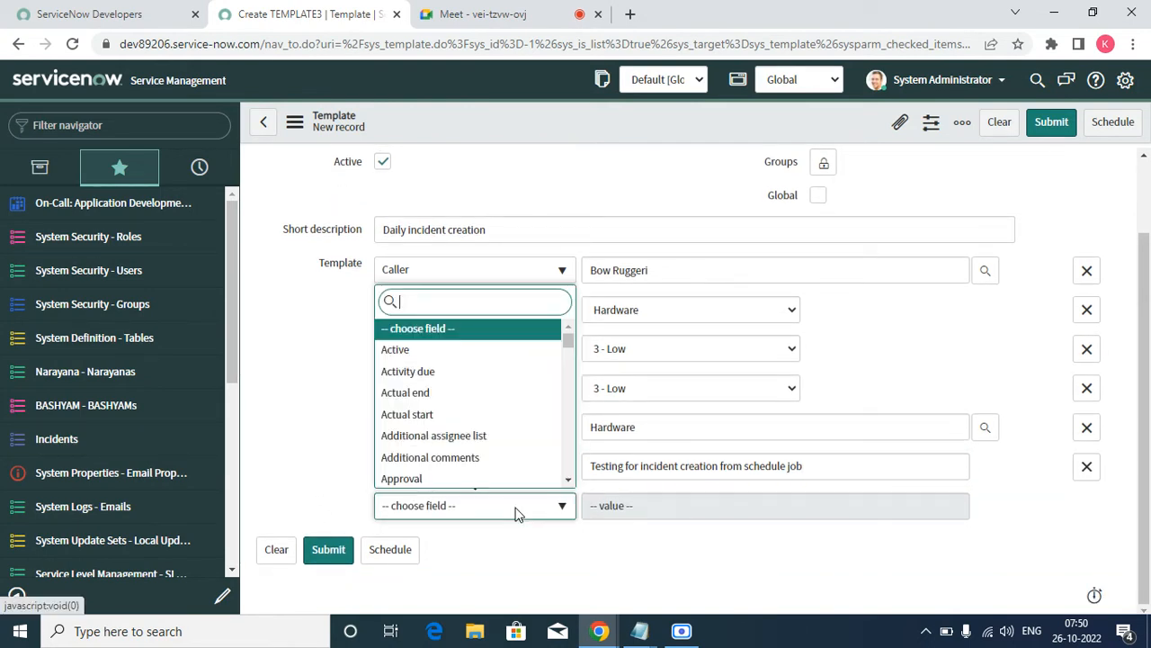
type("con")
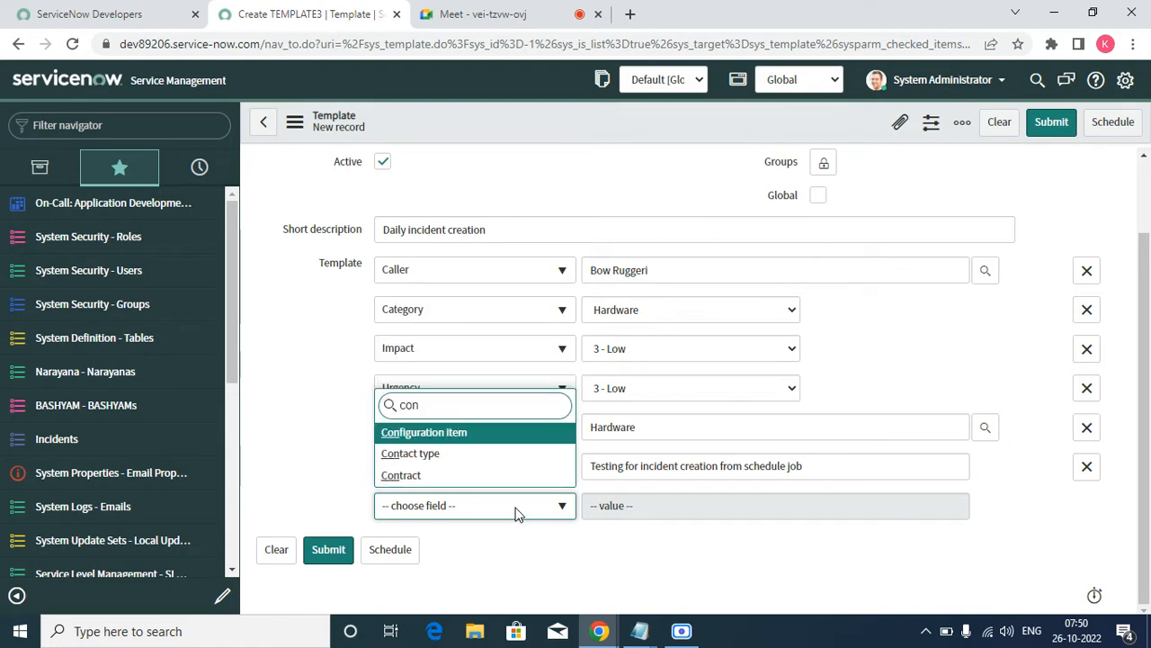
key("Down")
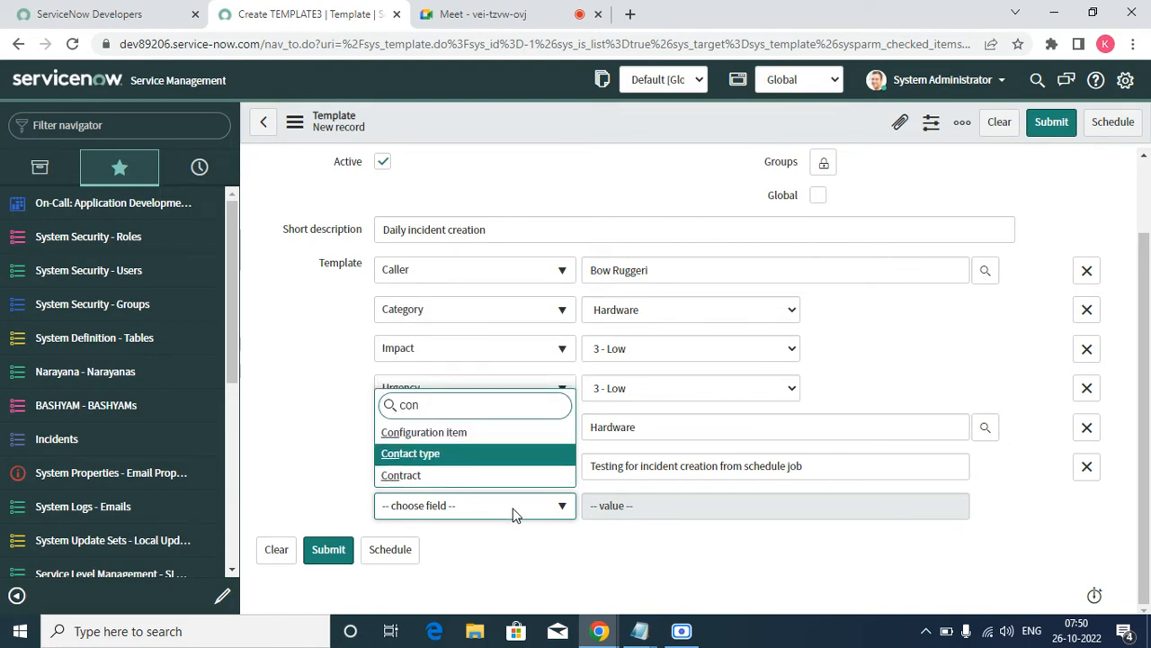
key("Return")
left_click(702, 505)
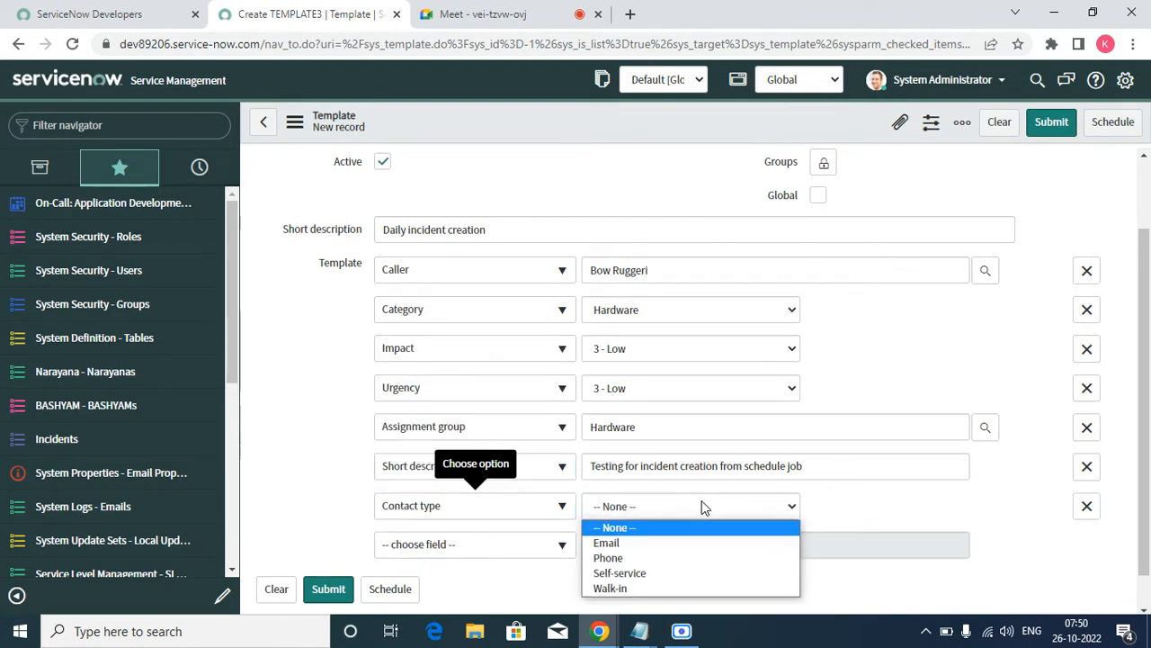
left_click(608, 545)
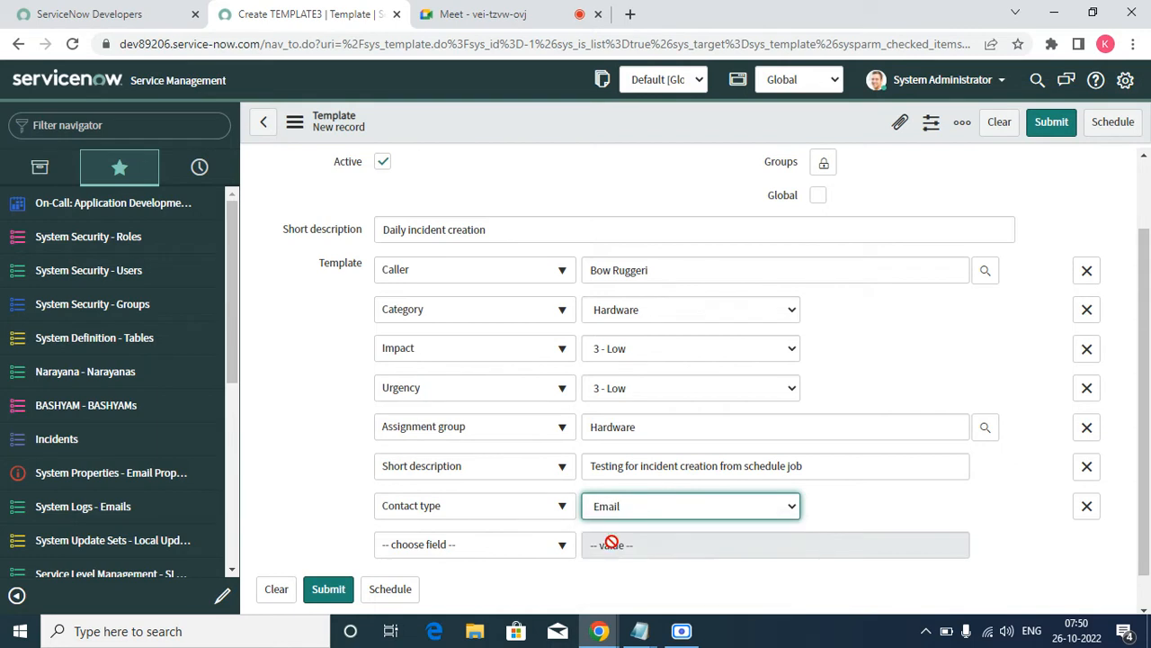
left_click(453, 545)
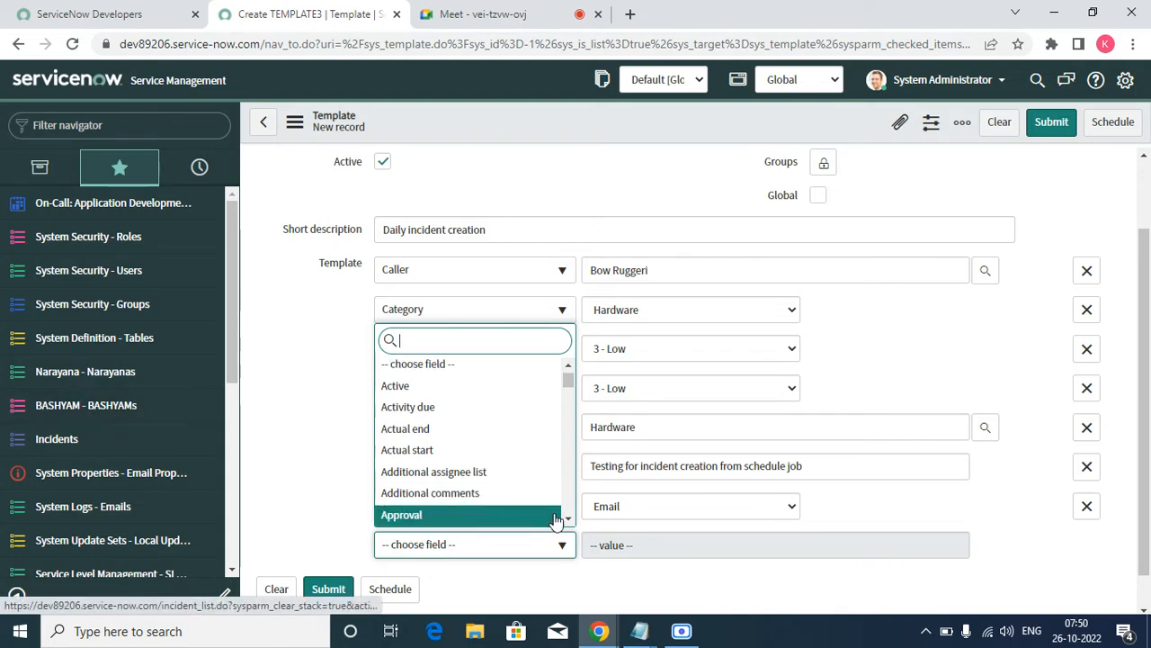
left_click(977, 506)
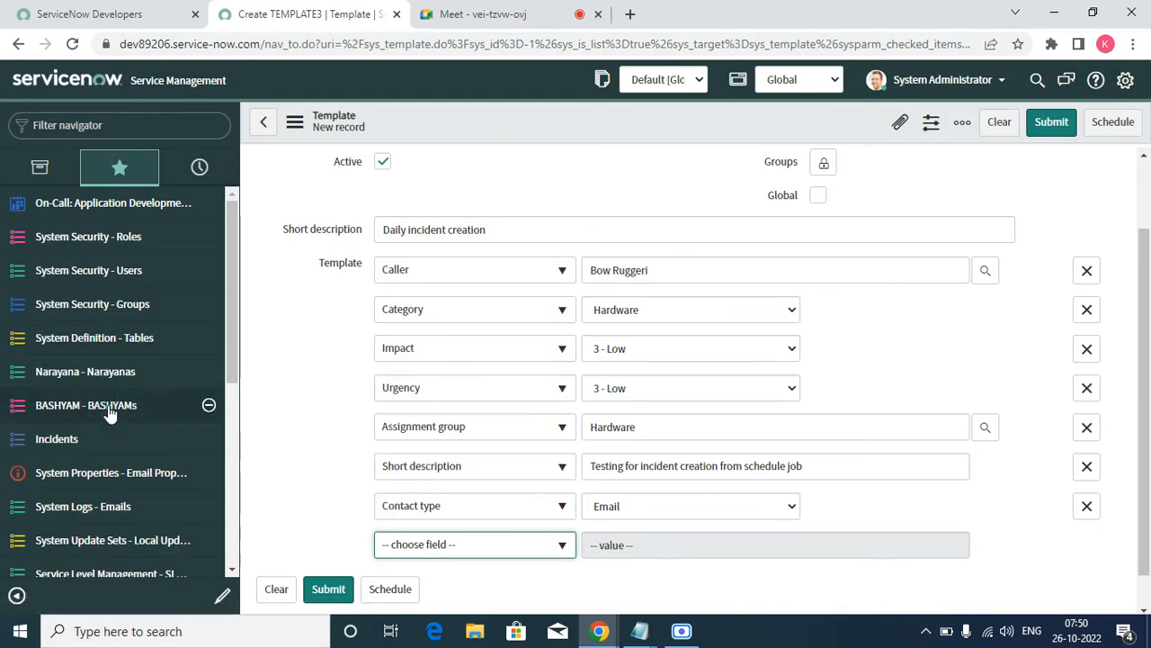
Step: Open the Incidents list in a separate tab and examine the fields of the first incident's form
right_click(74, 439)
left_click(125, 451)
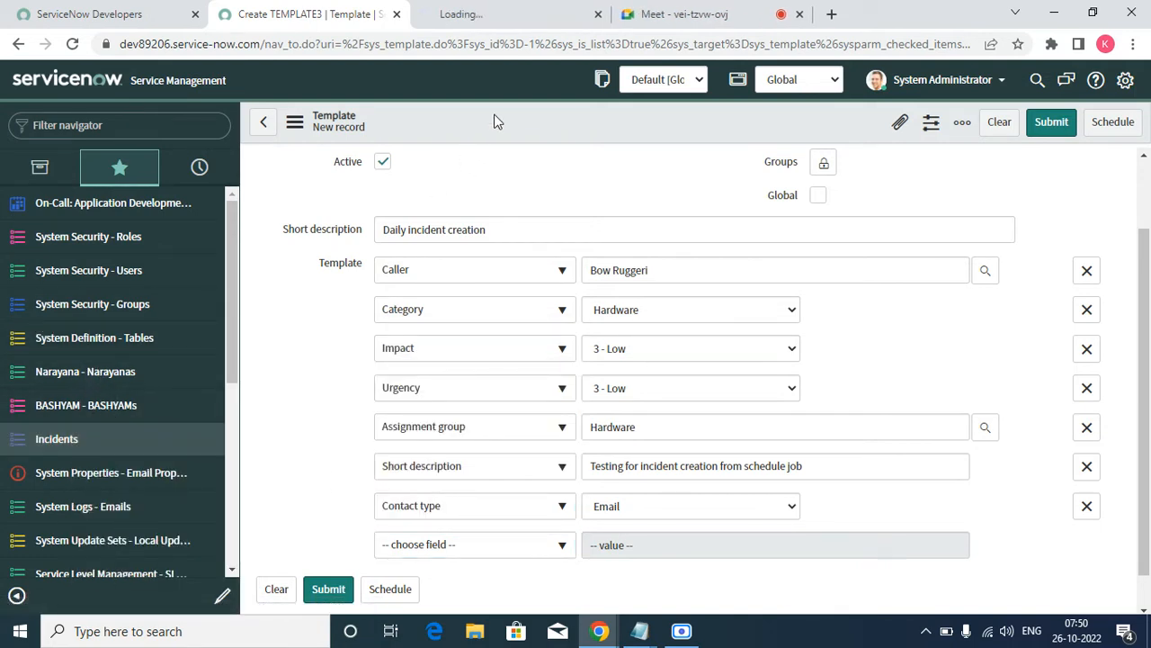
left_click(517, 12)
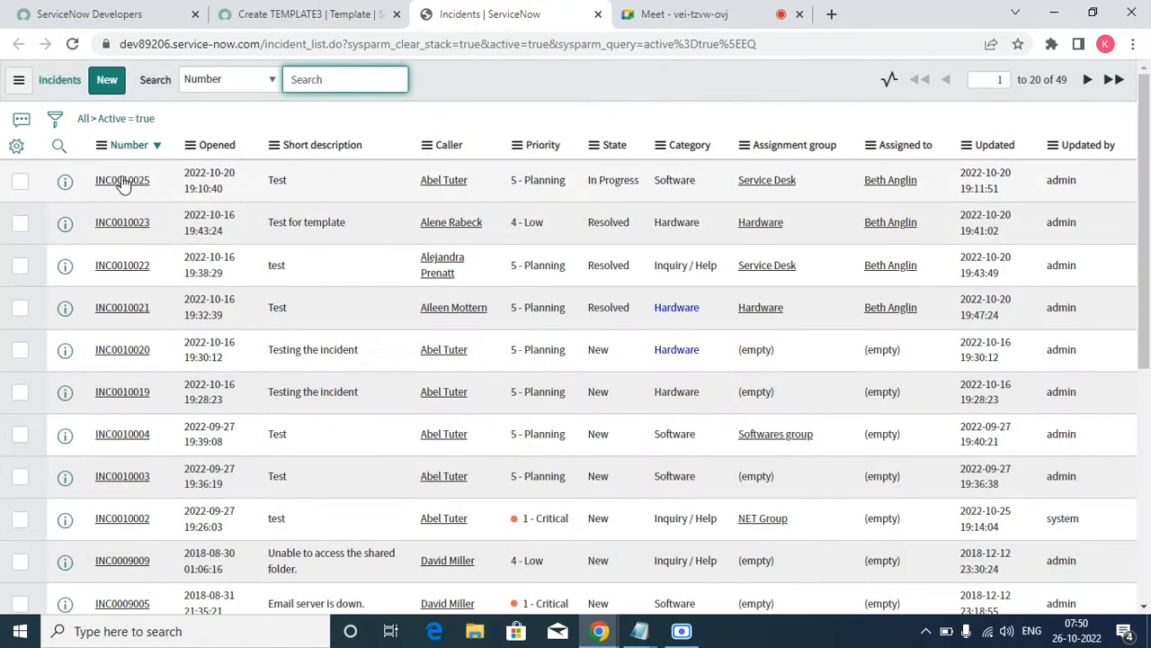
left_click(123, 182)
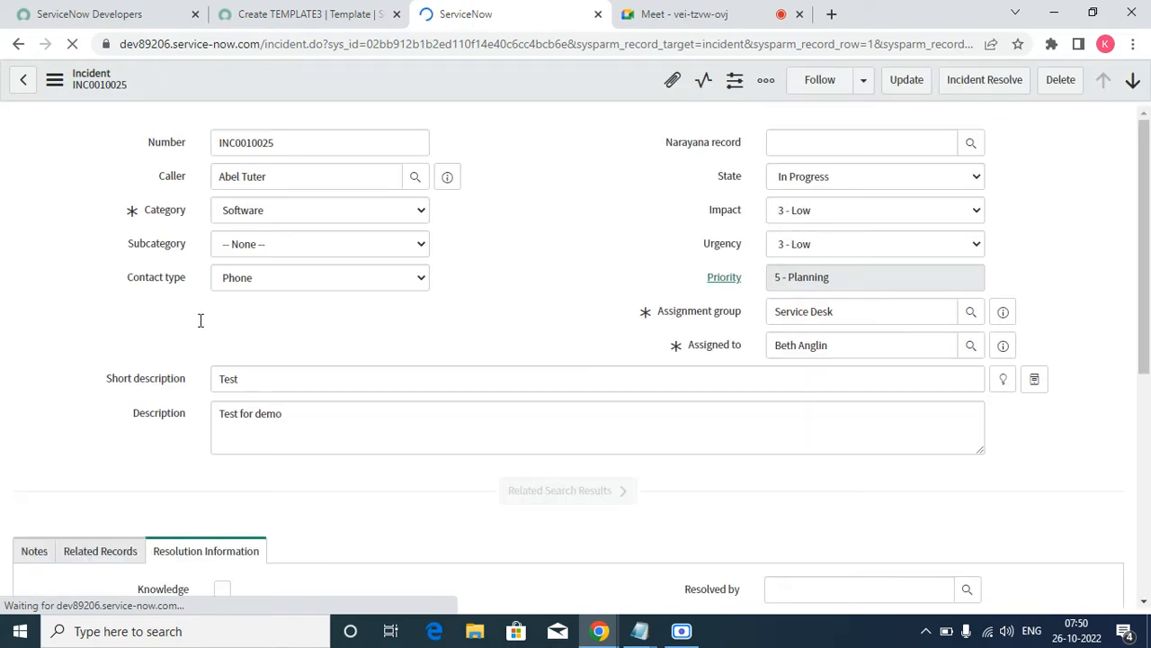
left_click(342, 283)
left_click(512, 283)
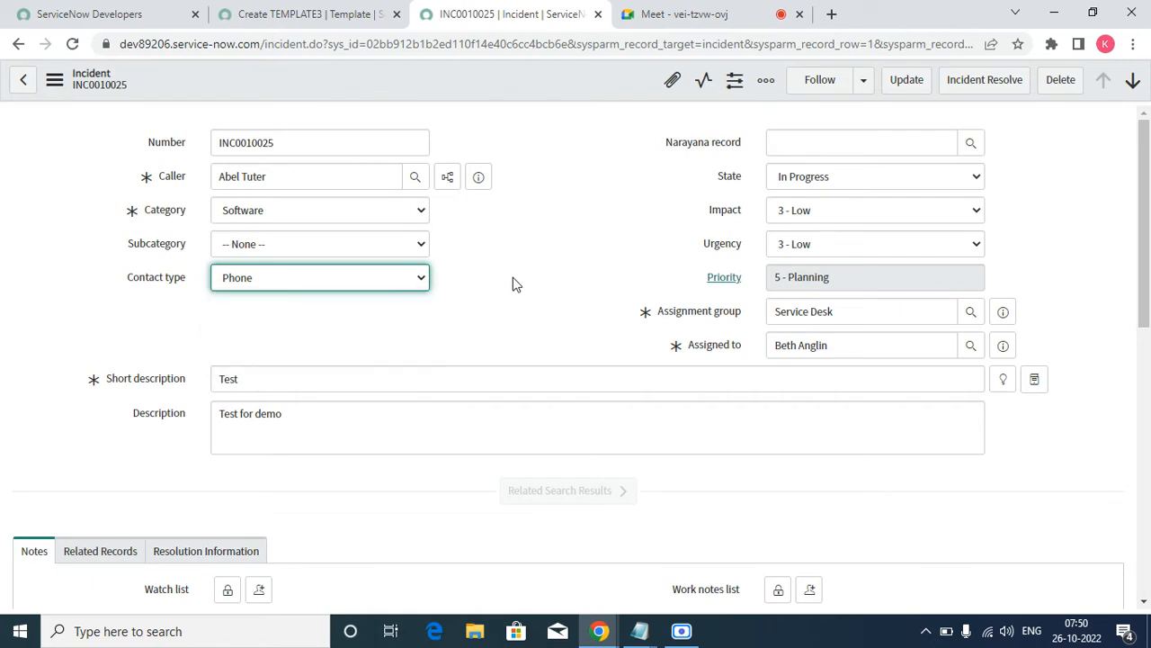
scroll(313, 290, "down", 15)
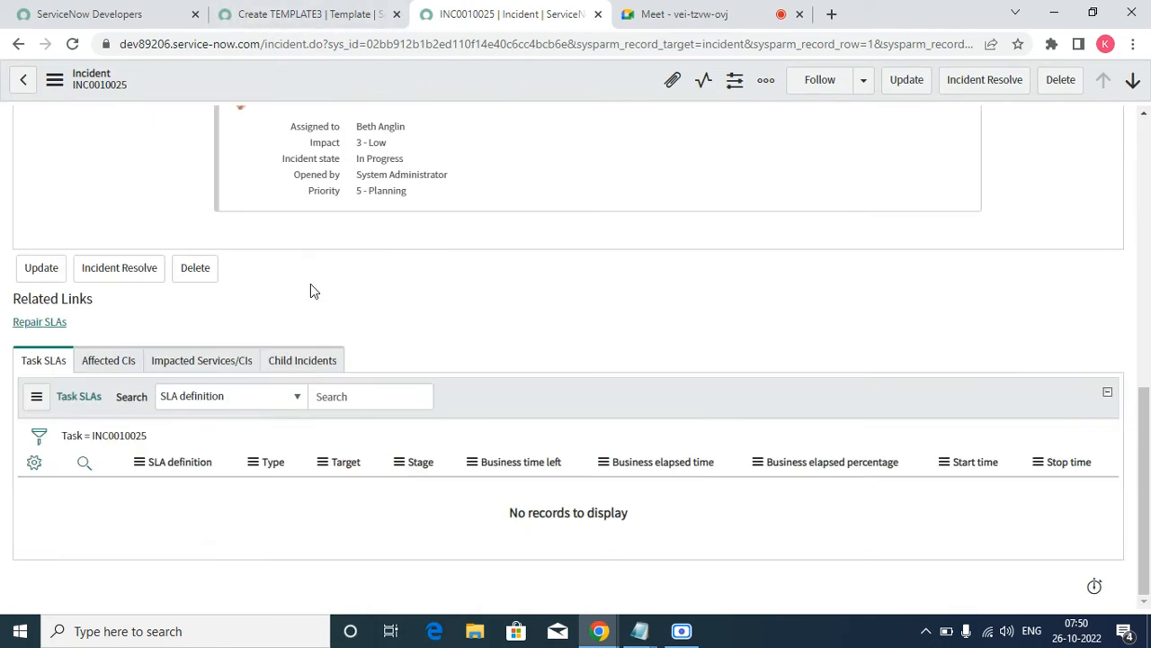
scroll(315, 291, "up", 15)
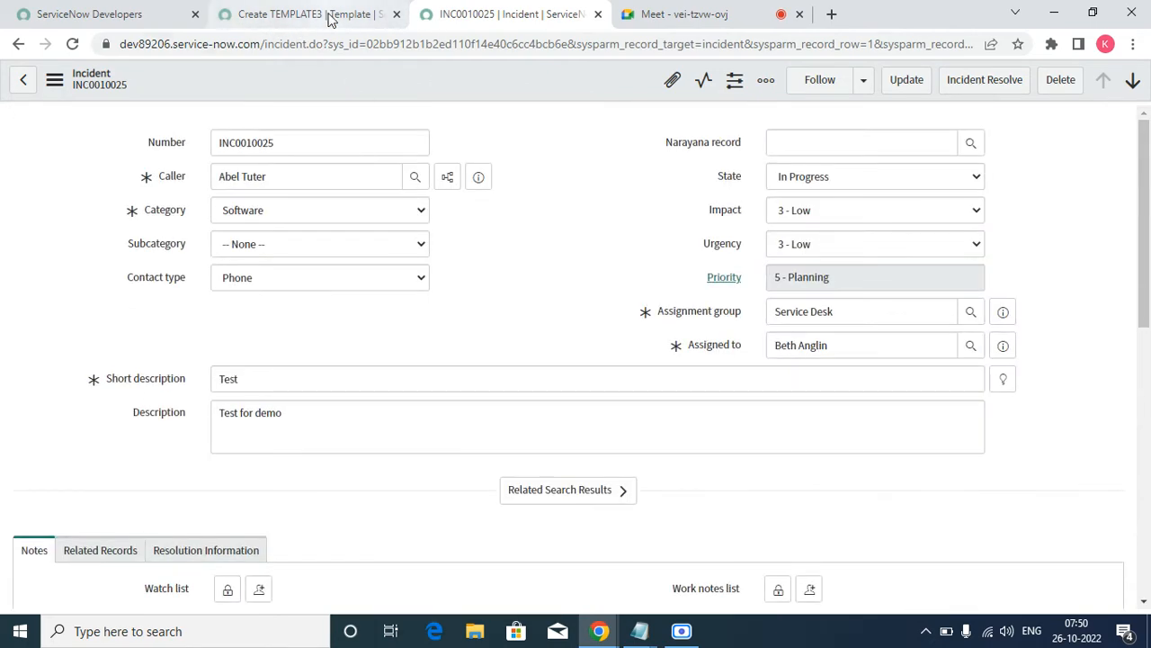
Step: Return to the Daily incident creation template and save it, keeping the record open
left_click(326, 14)
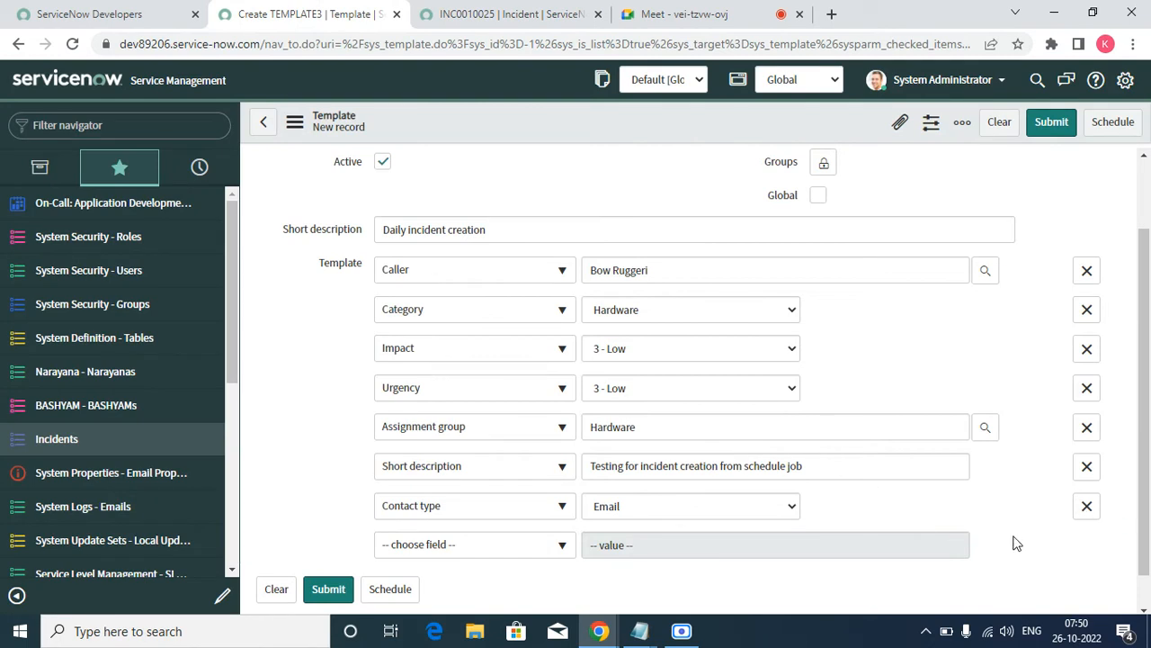
scroll(719, 364, "up", 1)
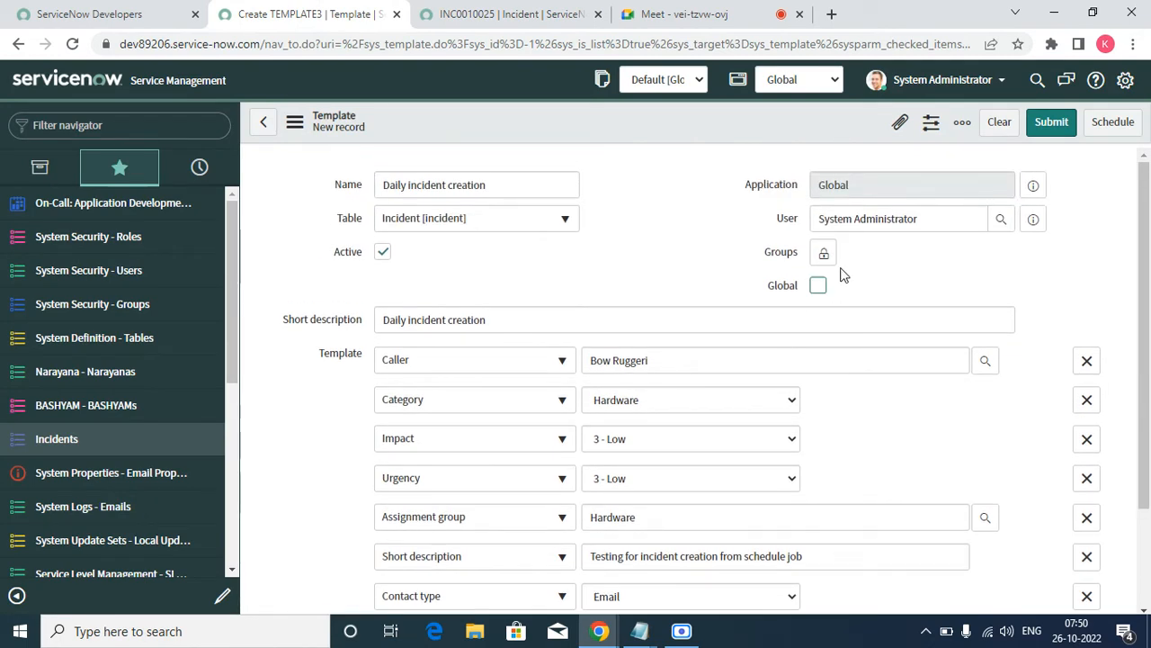
right_click(652, 129)
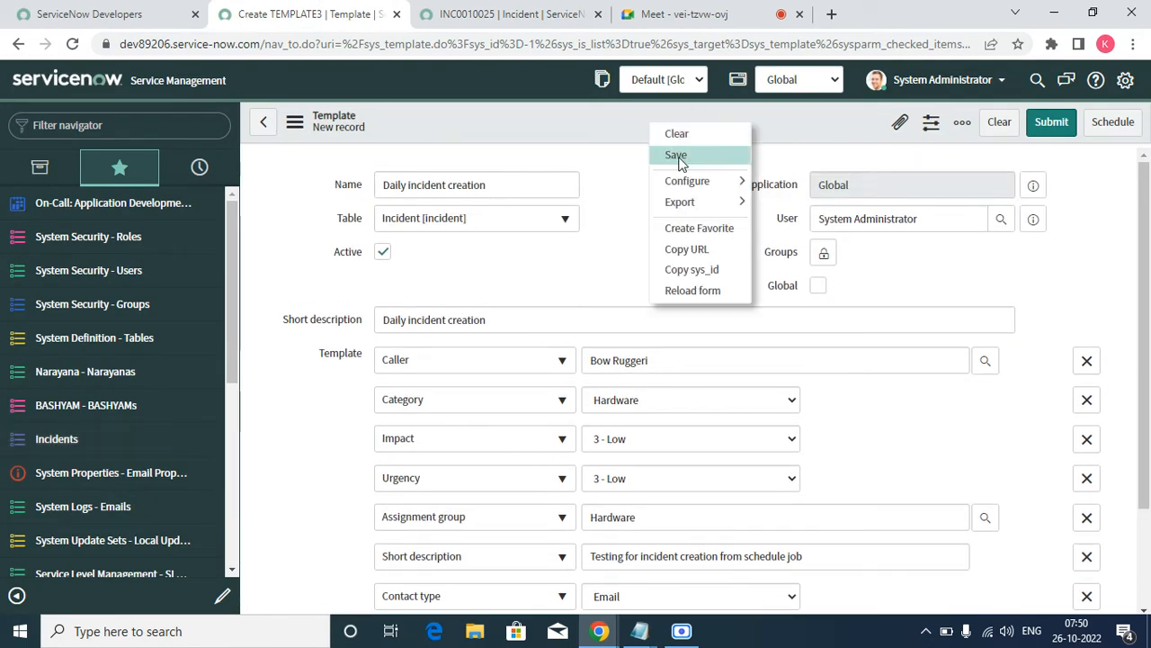
left_click(675, 155)
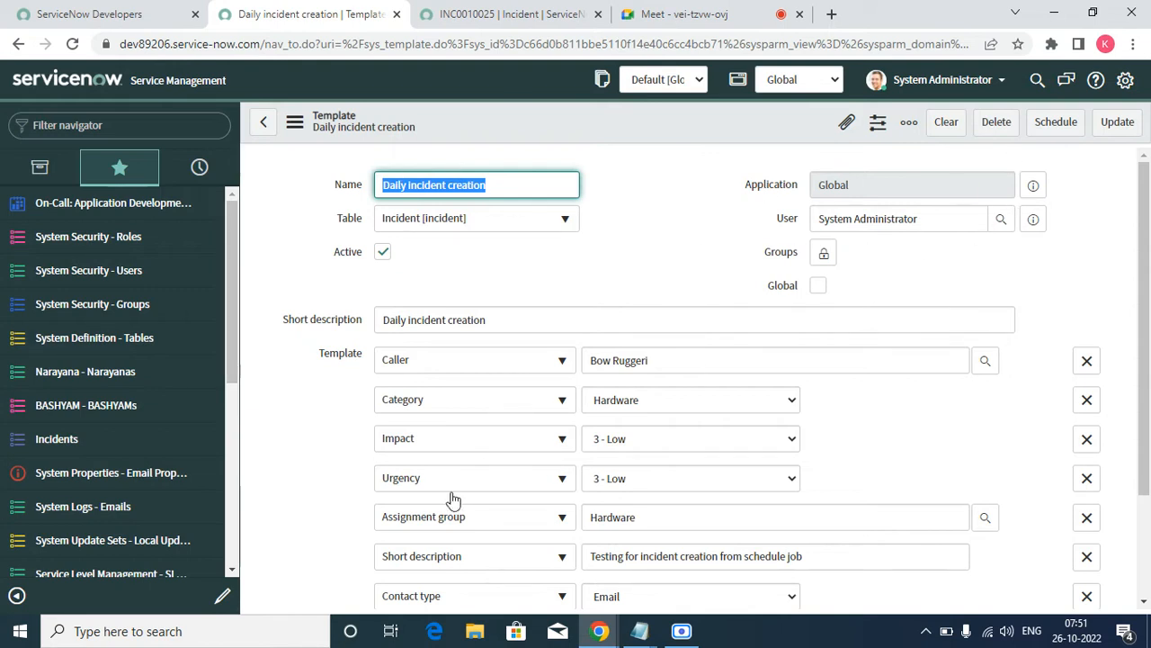
Step: Open the System Definition Scheduled Jobs list in a separate tab and close the incident tab
scroll(66, 476, "down", 4)
right_click(121, 559)
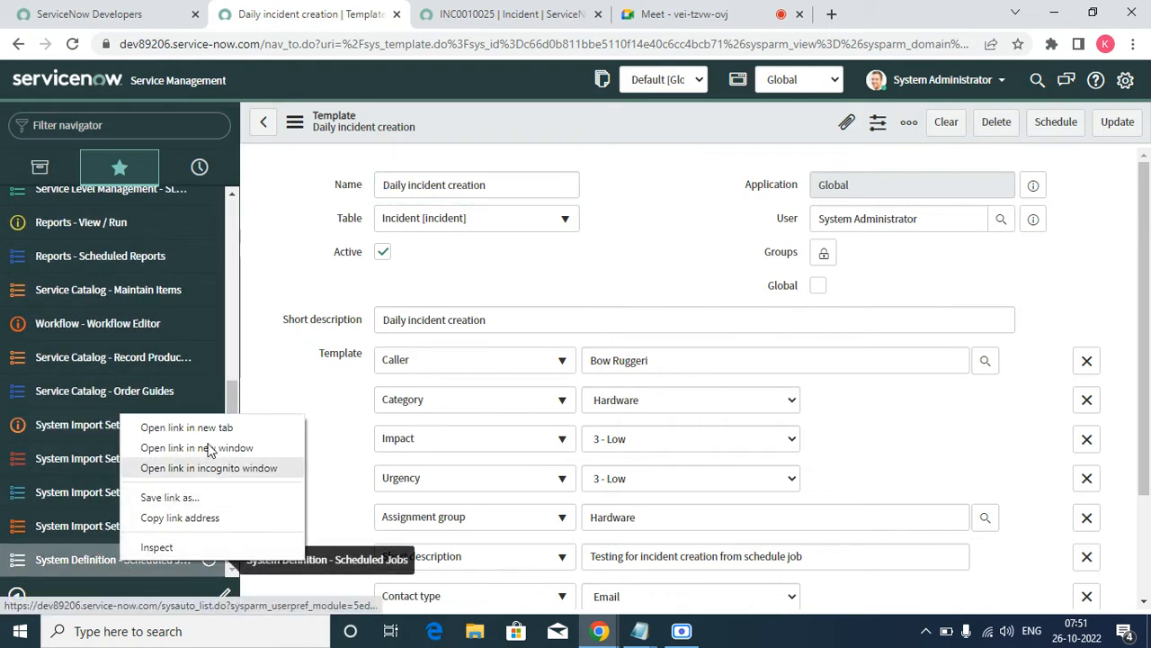
left_click(187, 427)
left_click(493, 14)
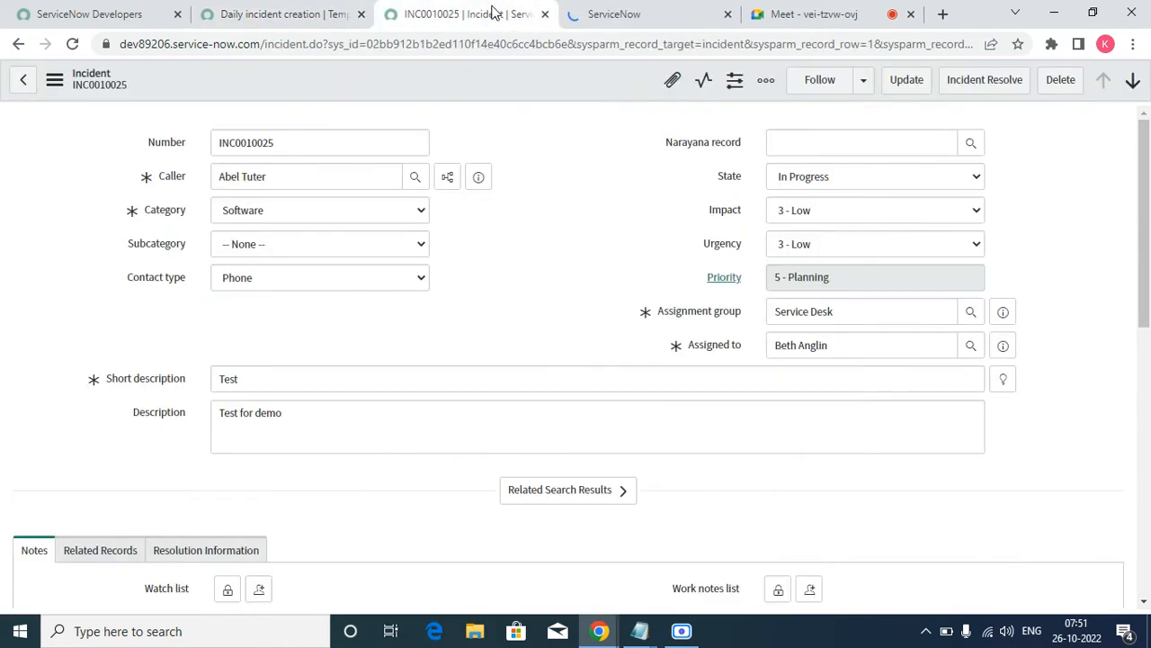
left_click(544, 14)
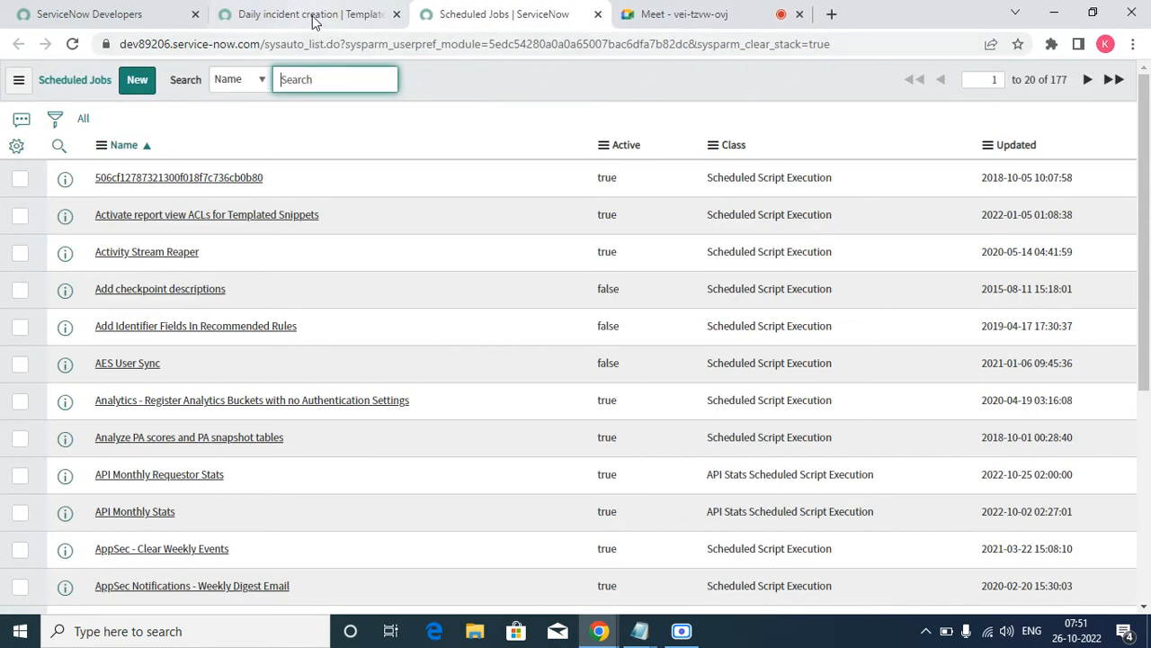
Step: View the scheduled generation form offered by the Daily incident creation template, and return to the Scheduled Jobs list
left_click(313, 22)
left_click(1055, 122)
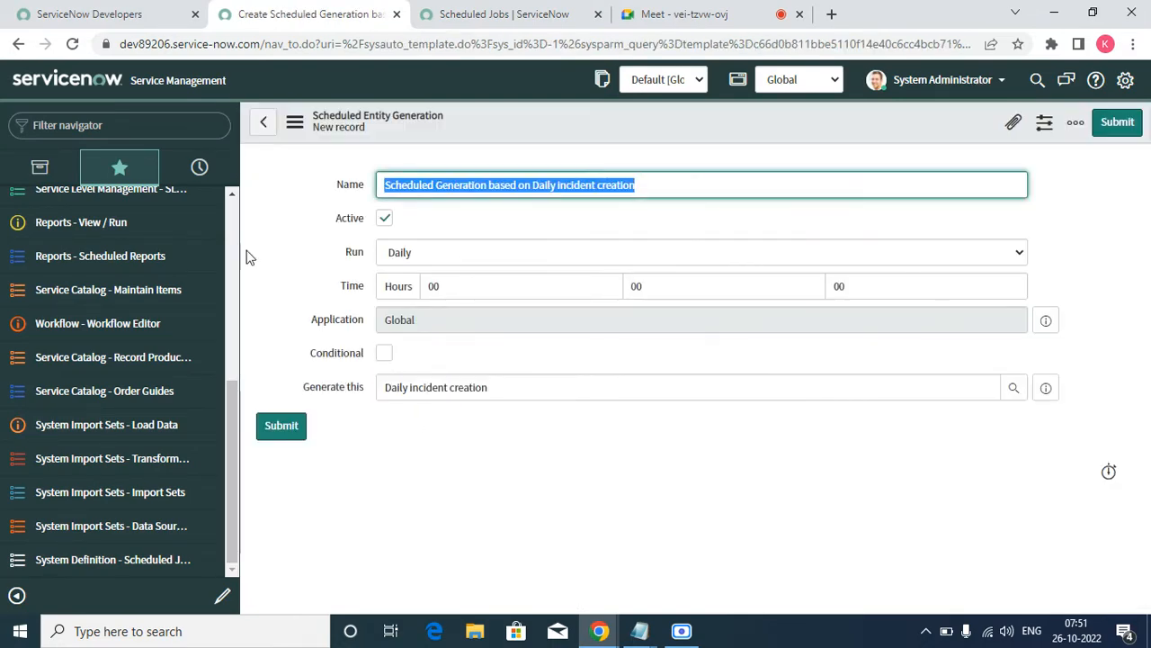
left_click(517, 16)
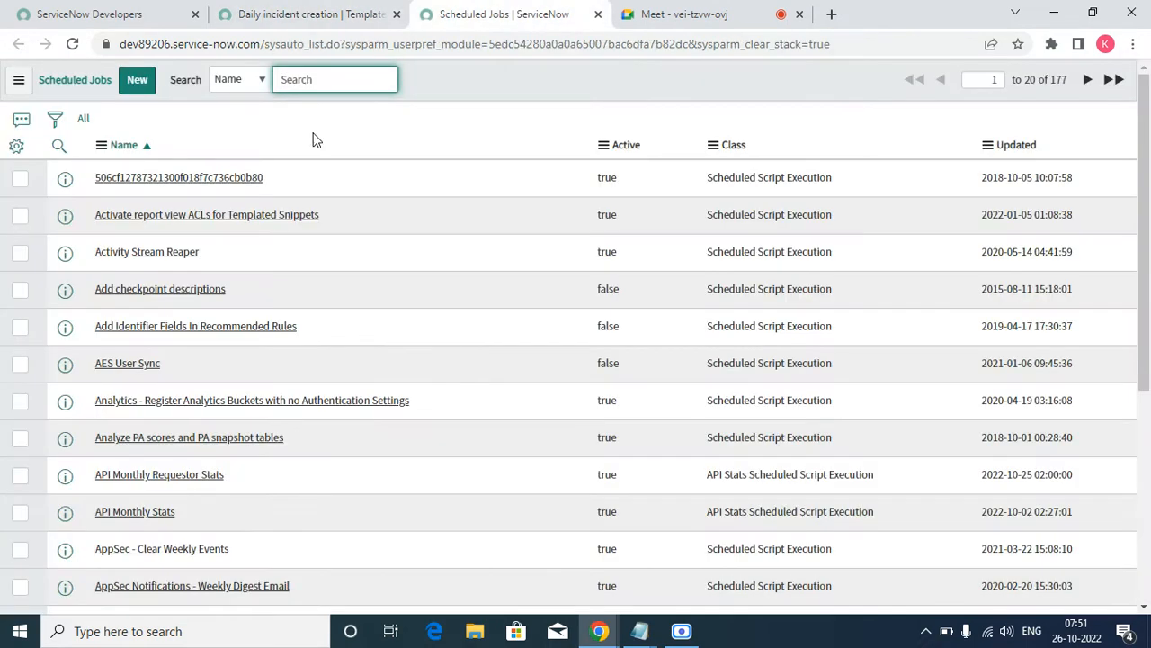
Step: Start a new scheduled job that automatically generates something, such as an incident, from a template
left_click(144, 93)
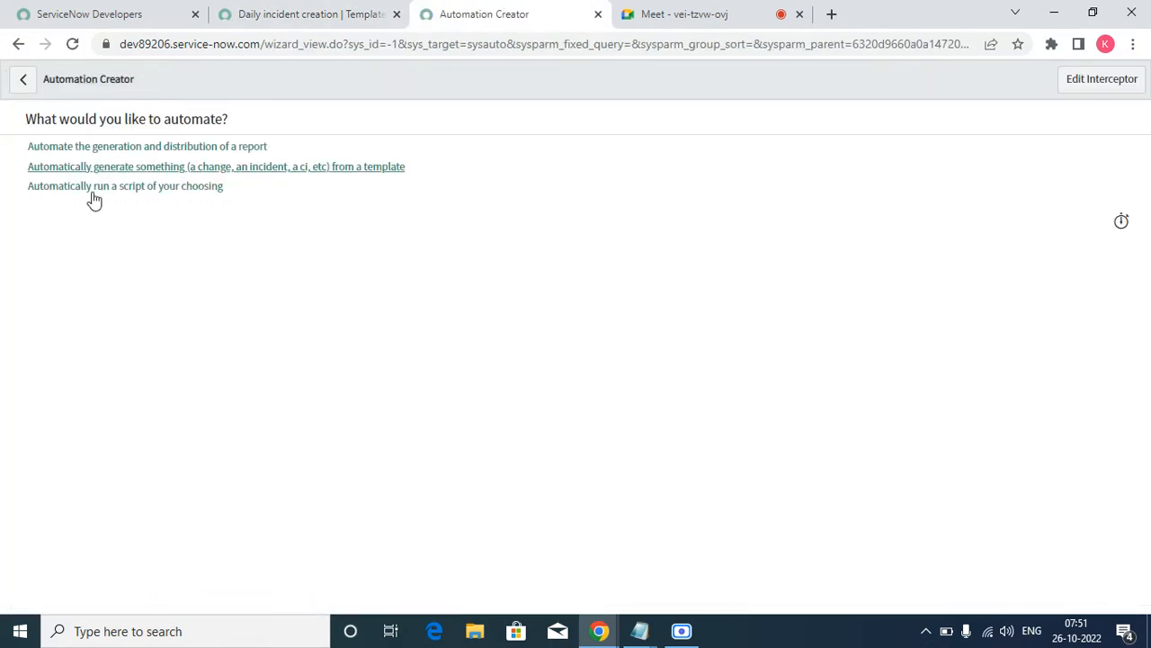
left_click_drag(20, 169, 403, 180)
left_click(292, 268)
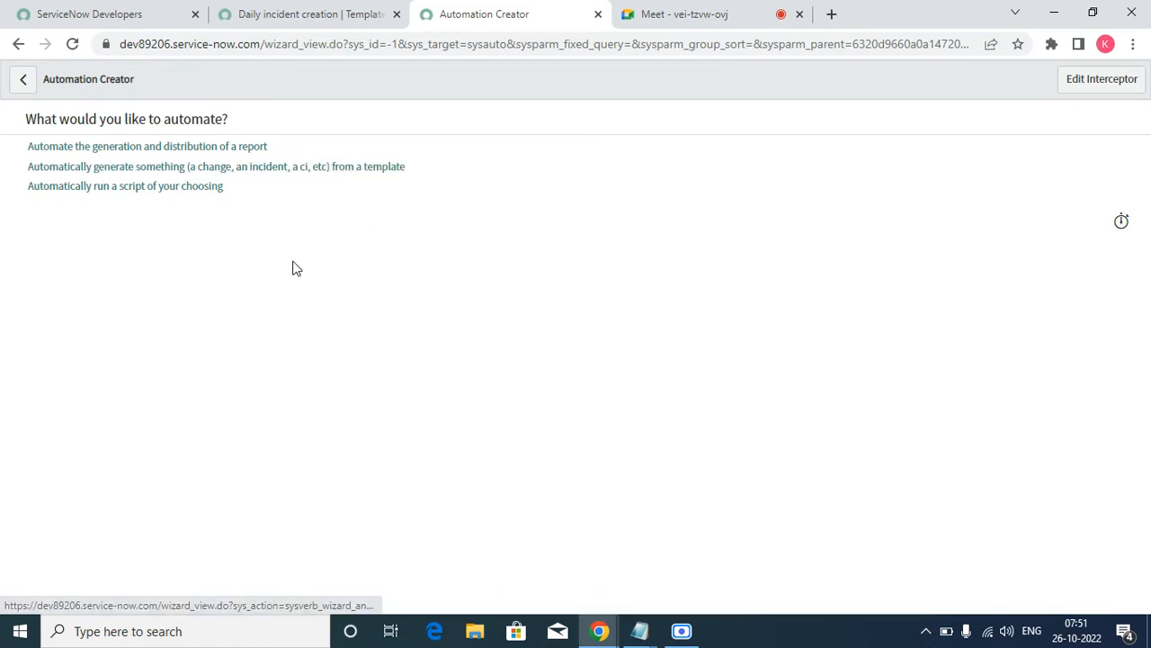
left_click(164, 172)
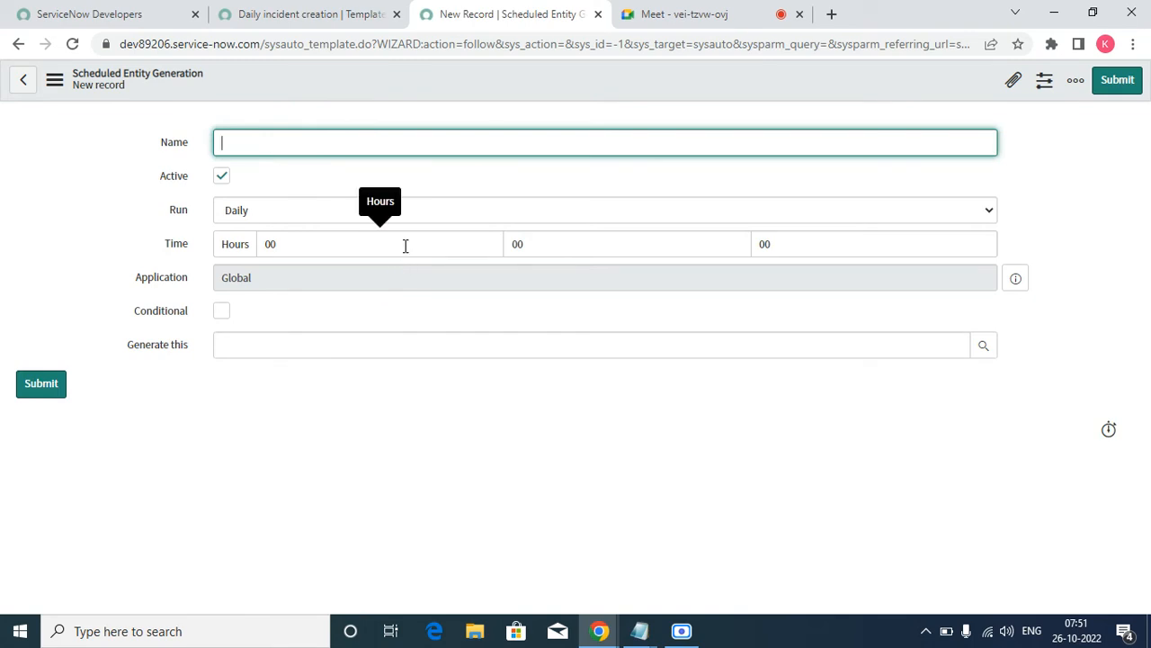
Step: Name the scheduled entity generation record "Daily incident creation for schedule job"
type("Daily in")
type("icdent")
key("BackSpace")
key("BackSpace")
key("BackSpace")
key("BackSpace")
key("BackSpace")
key("BackSpace")
type("cidetn")
key("BackSpace")
key("BackSpace")
key("BackSpace")
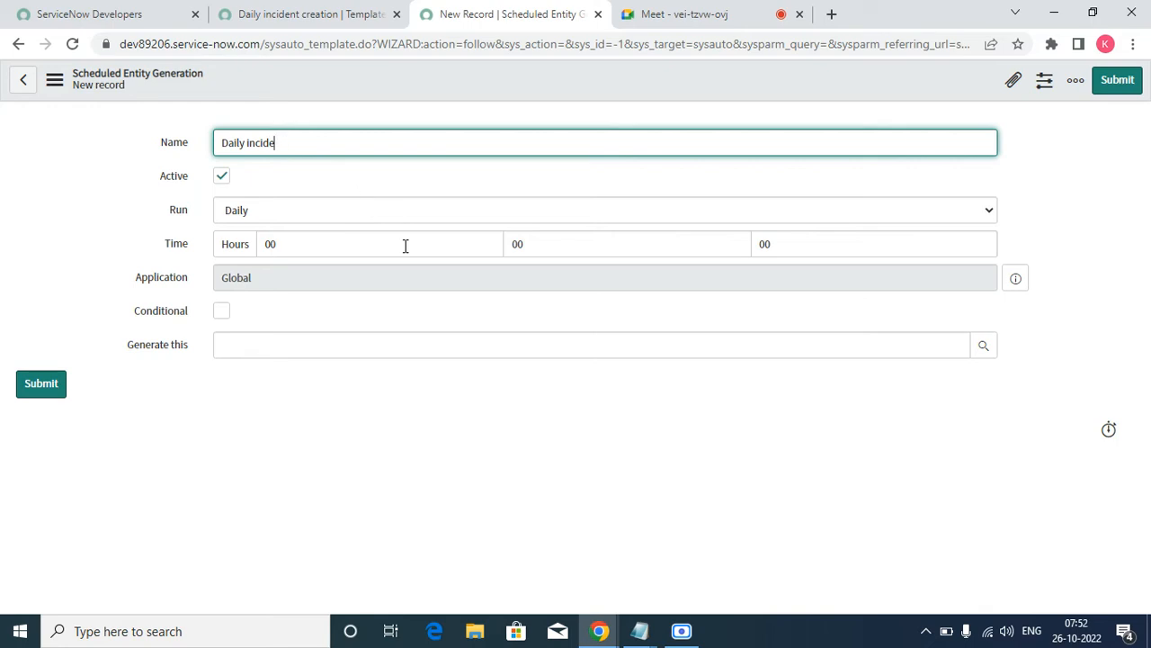
type("nt creation for schedule jo")
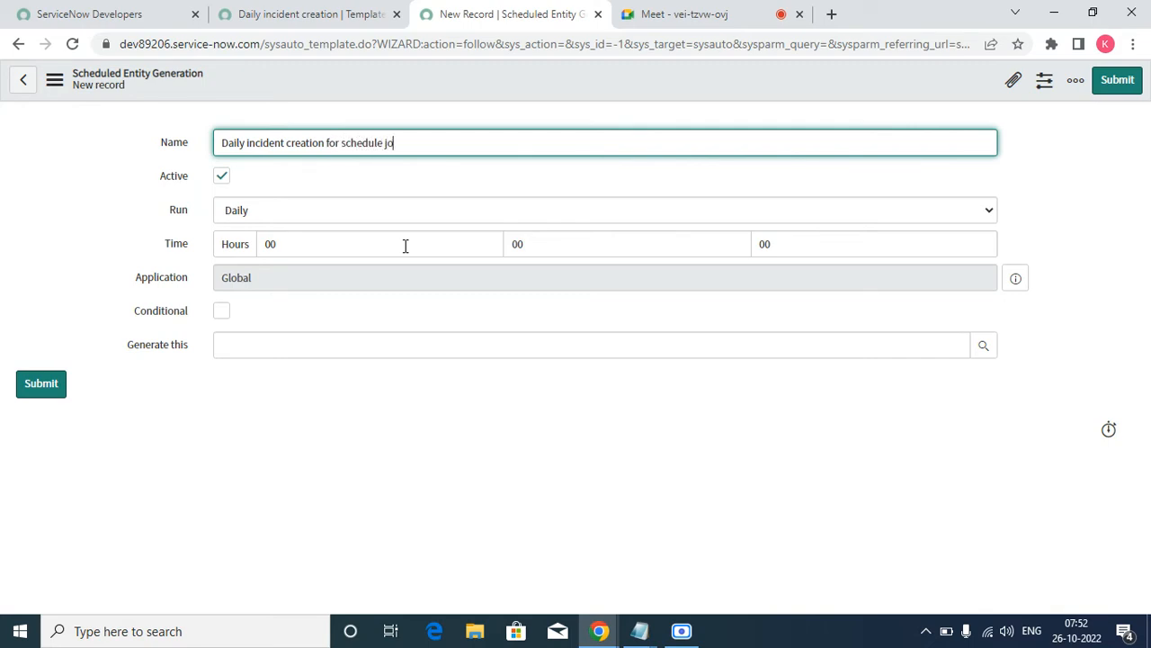
type("b")
Step: Set the daily job's run time to 09 hours and 00 minutes
left_click(302, 244)
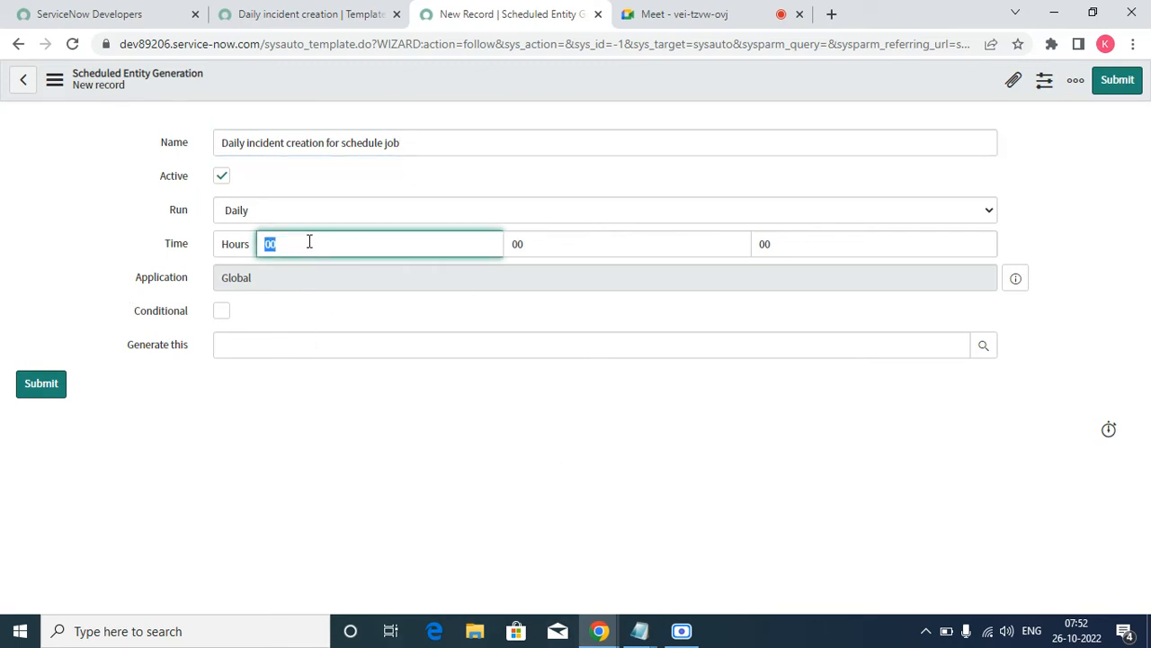
left_click(594, 243)
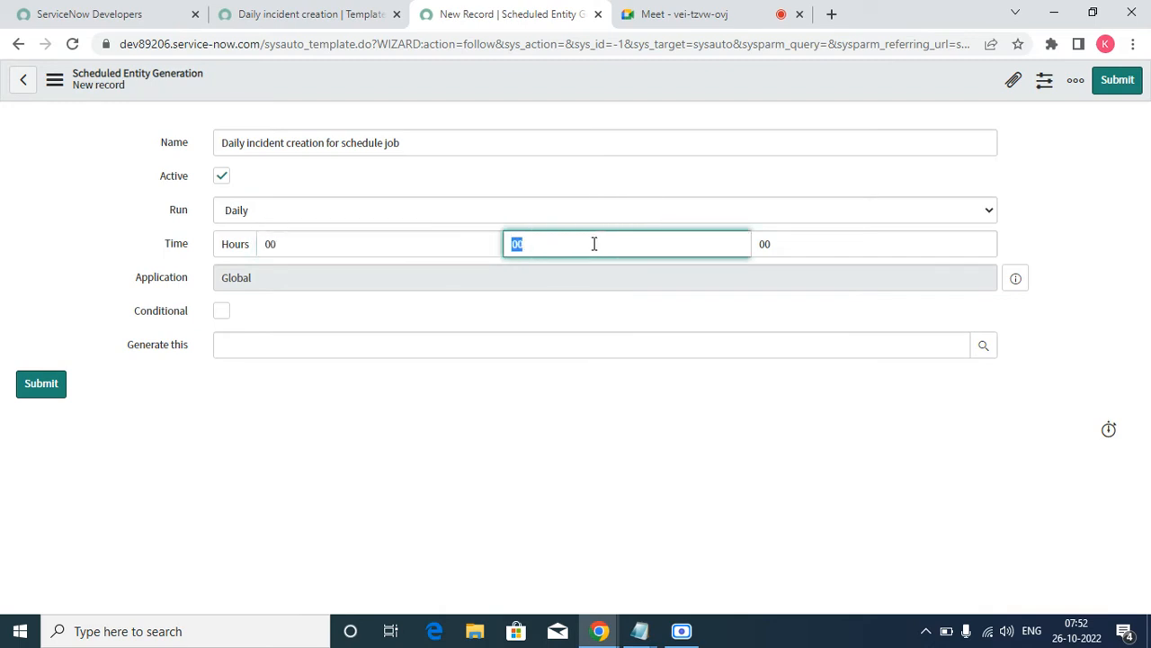
type("09")
double_click(583, 240)
double_click(289, 237)
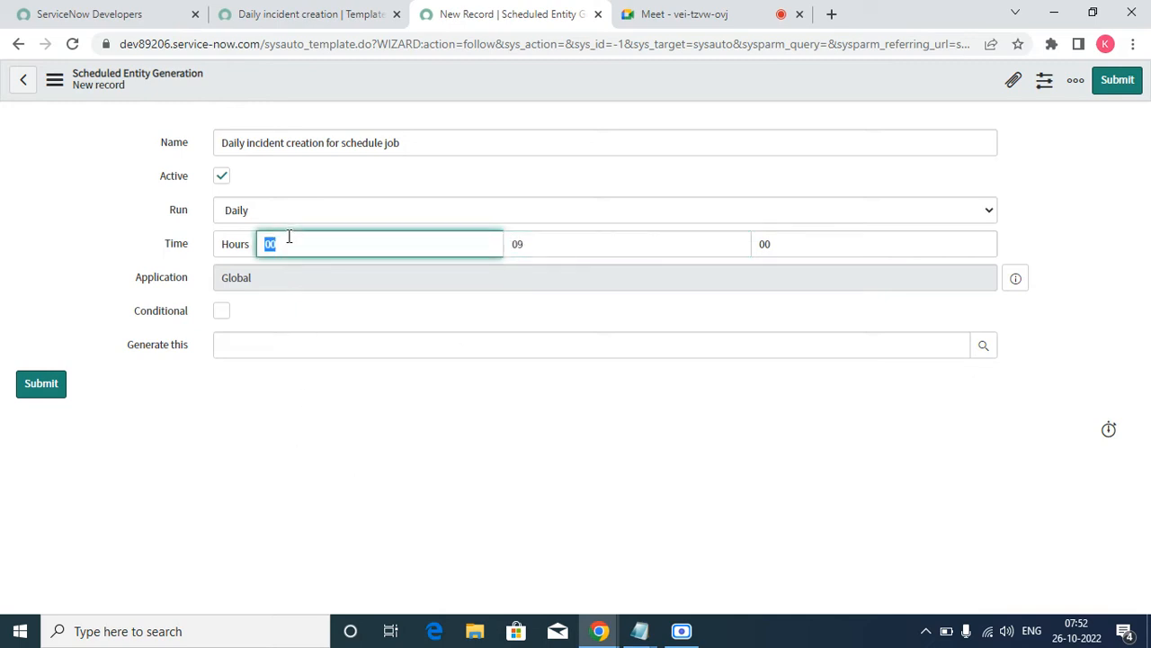
type("09")
key("Tab")
key("Tab")
key("Tab")
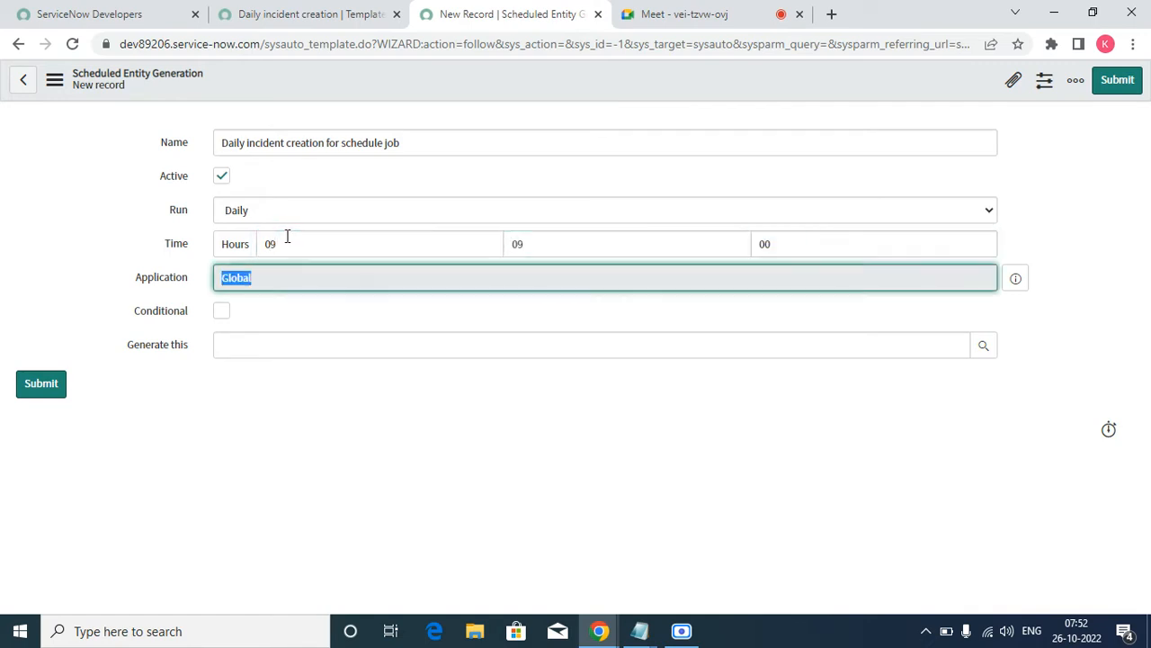
left_click(584, 246)
double_click(585, 245)
type("0")
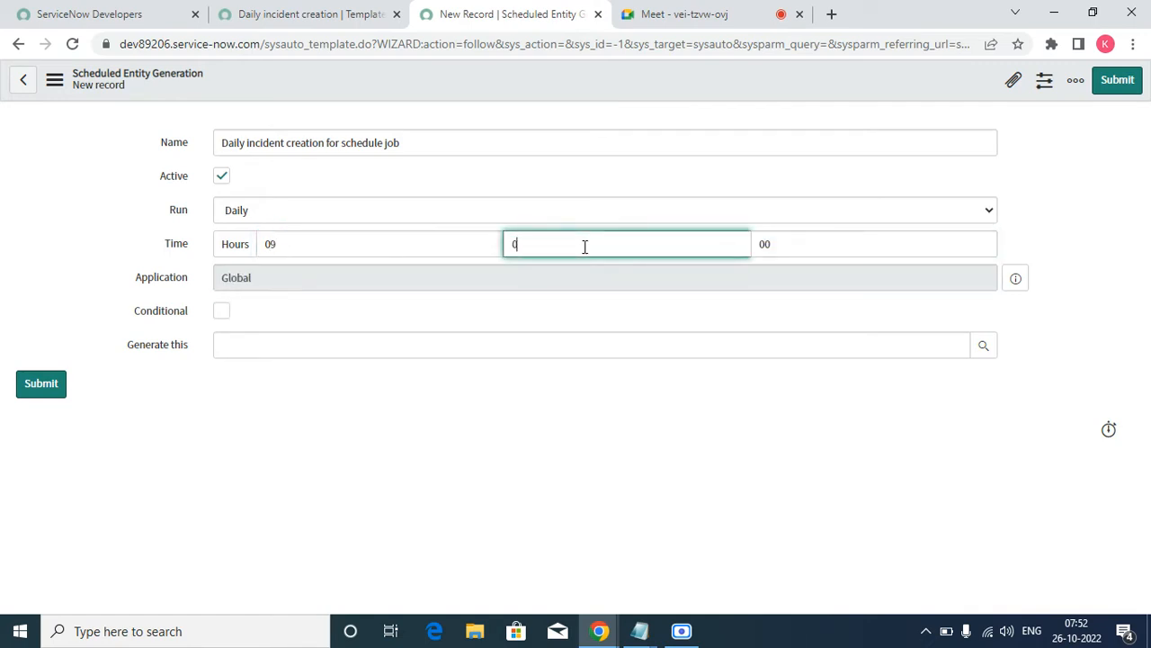
key("Tab")
left_click(585, 245)
left_click(256, 431)
Step: Select the Daily incident creation template as the record for the job to generate
left_click(241, 344)
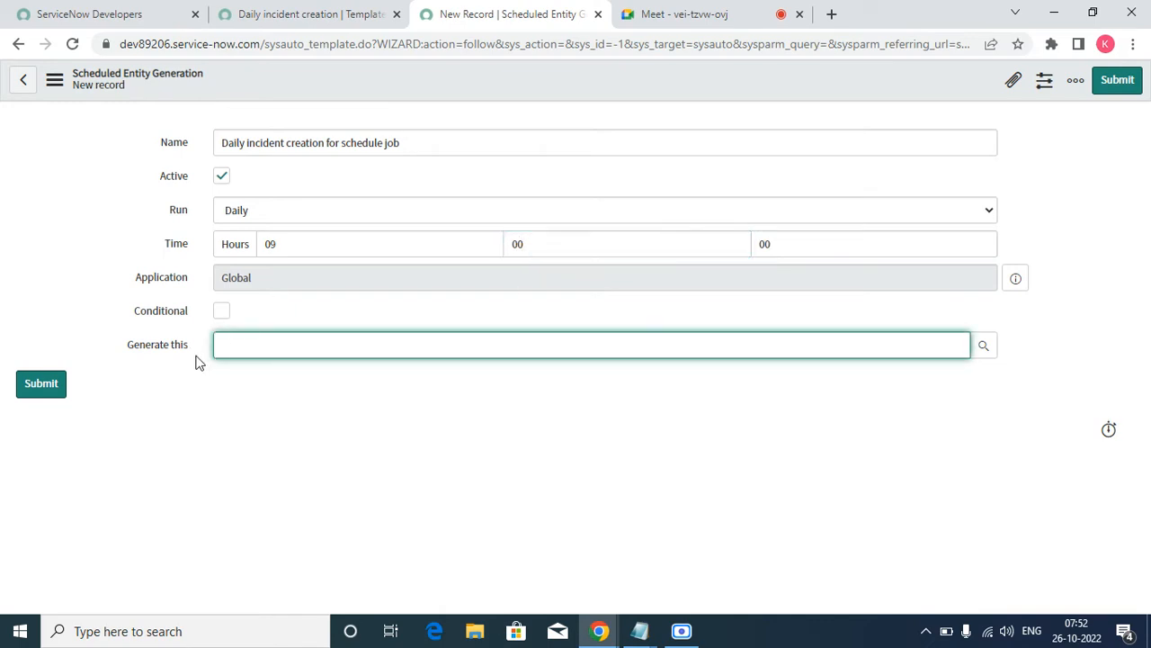
left_click_drag(130, 356, 180, 357)
left_click(988, 351)
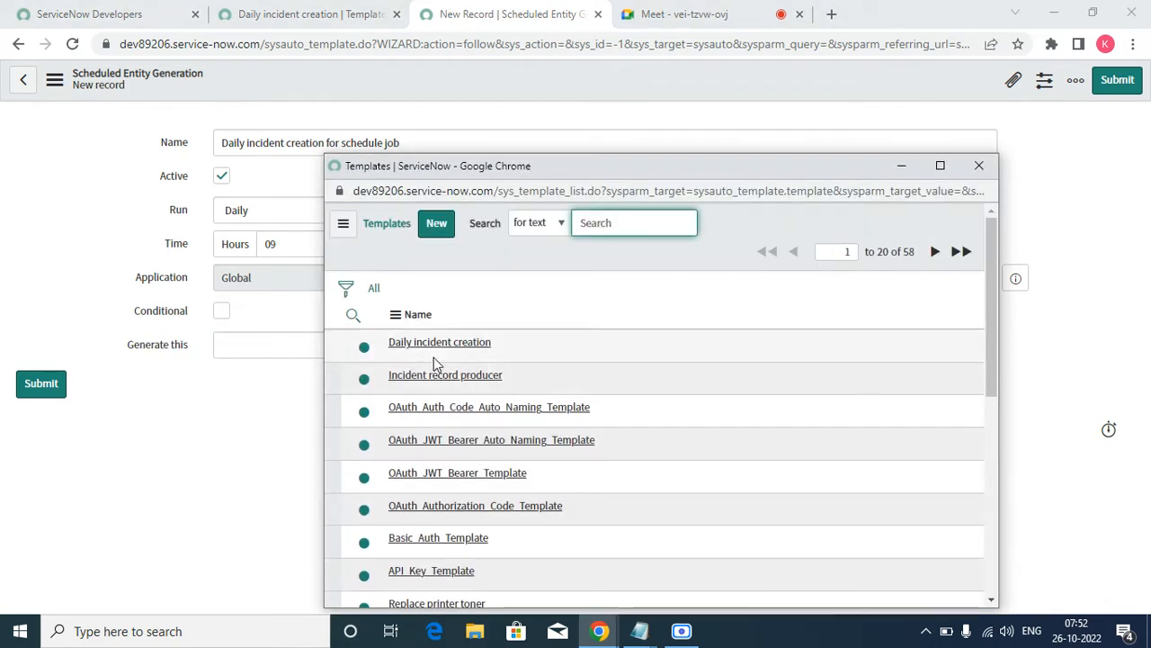
left_click(427, 343)
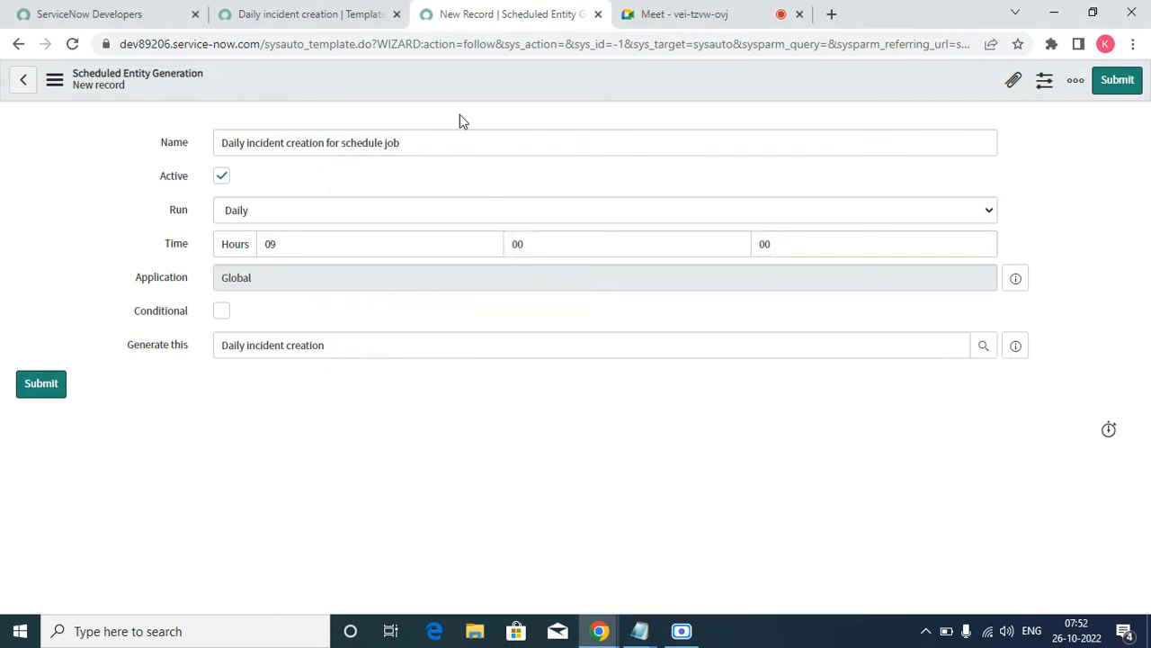
Step: Save the Daily incident creation for schedule job record and execute it immediately
right_click(446, 73)
left_click(481, 87)
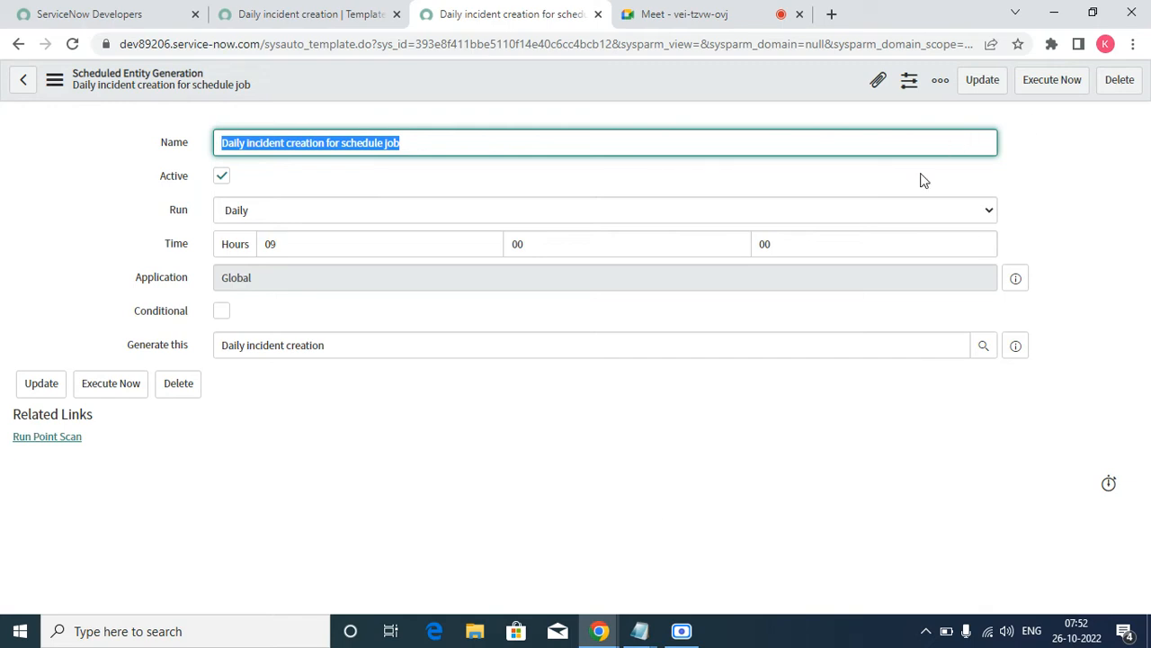
left_click(1053, 81)
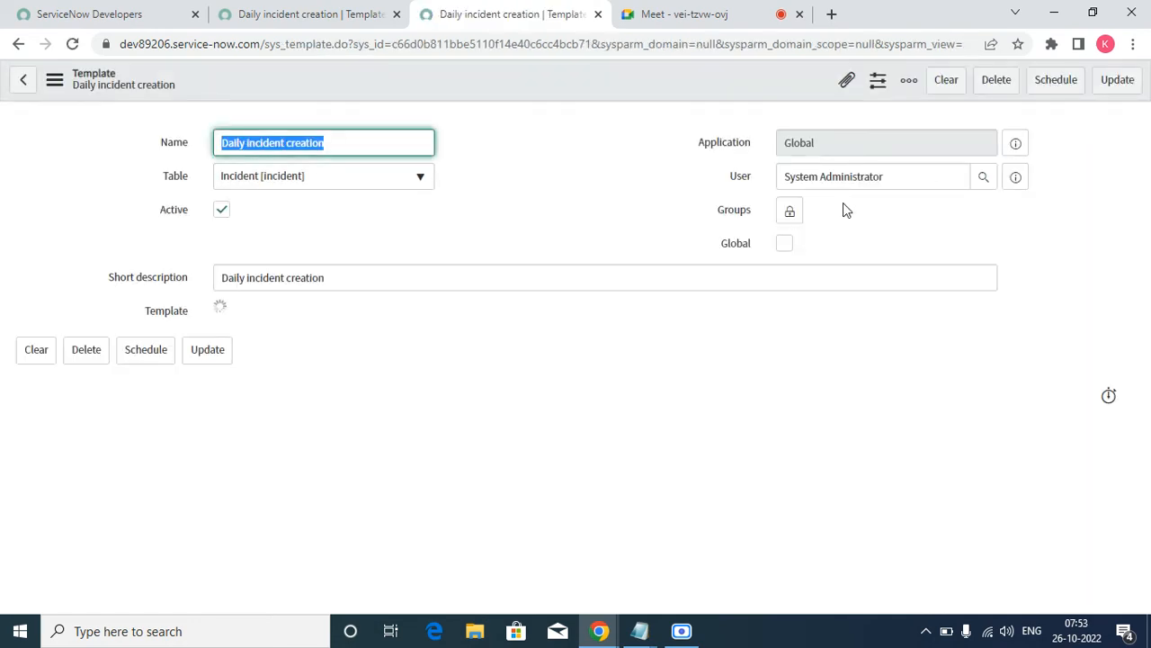
Step: Open the Incidents list in a separate browser tab and open the incident newly generated by the scheduled job
left_click(281, 14)
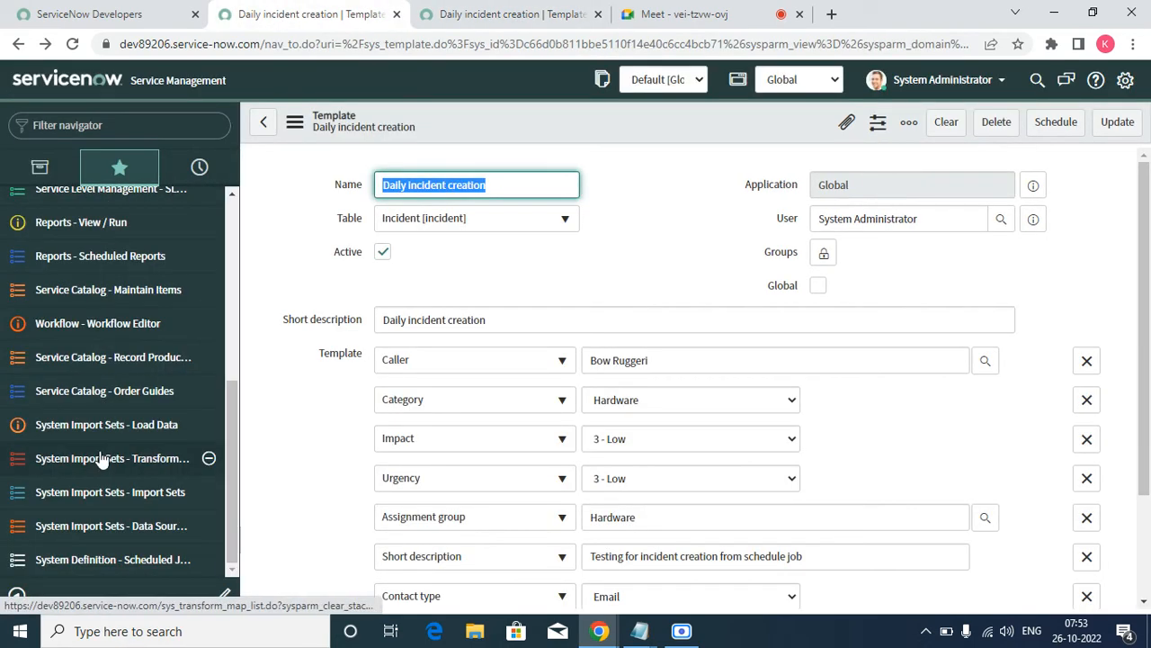
scroll(103, 441, "up", 5)
left_click(44, 438)
right_click(44, 438)
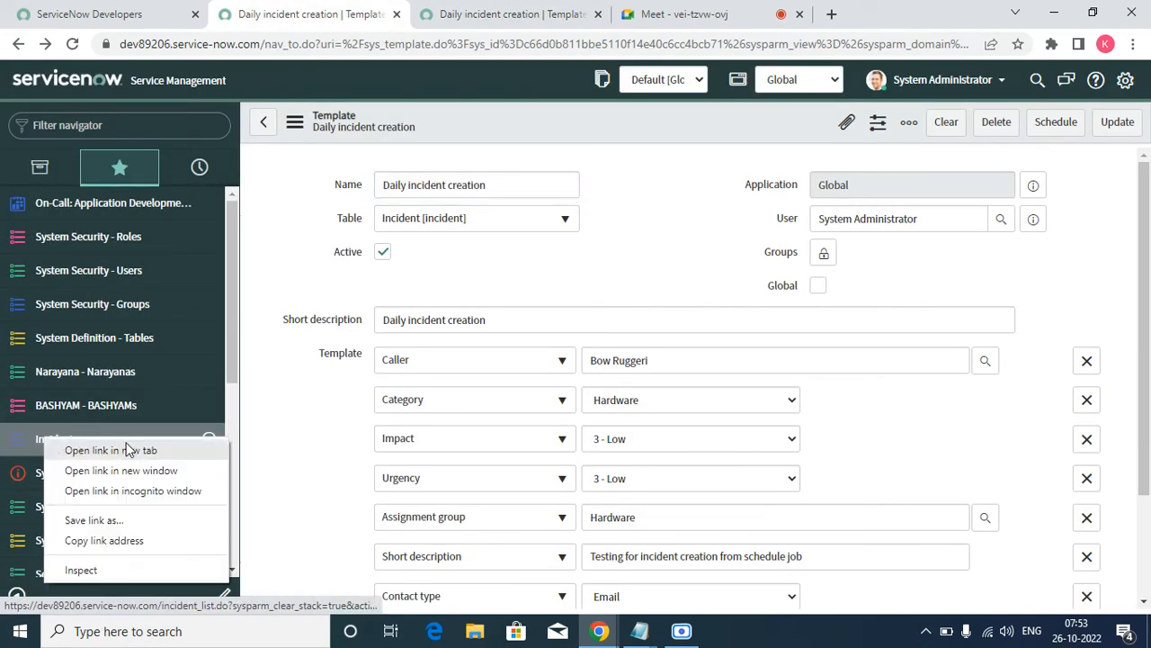
left_click(130, 447)
left_click(649, 12)
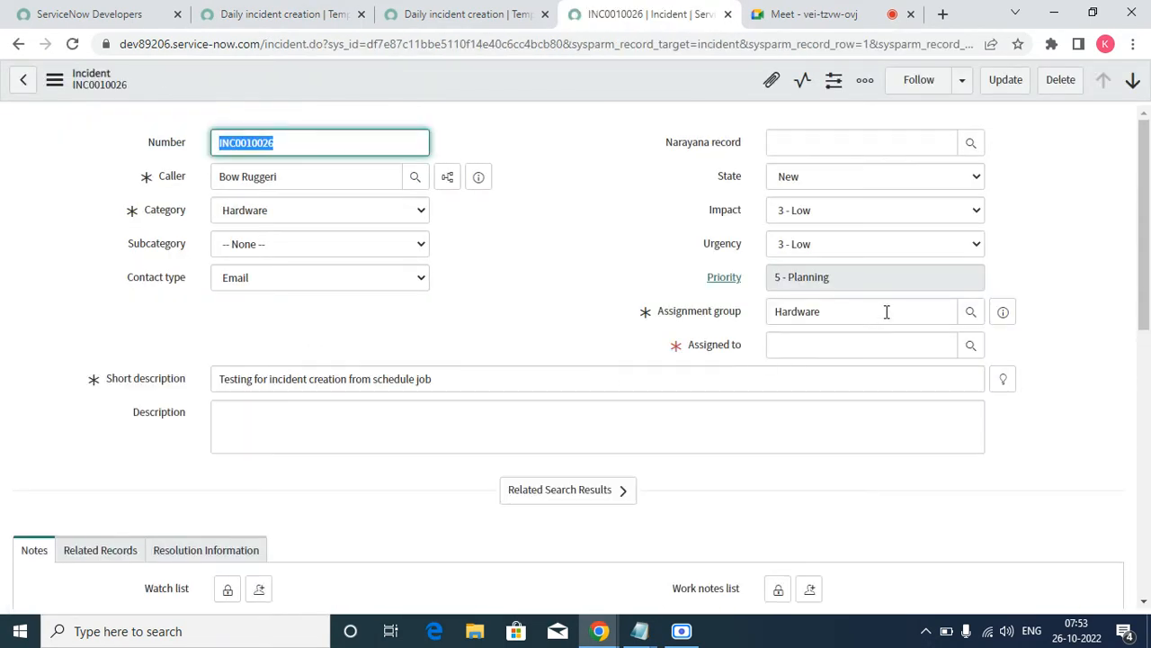
Step: Compare the generated incident's caller, category, impact, urgency, assignment group, short description and contact type with the Daily incident creation template
scroll(498, 317, "down", 10)
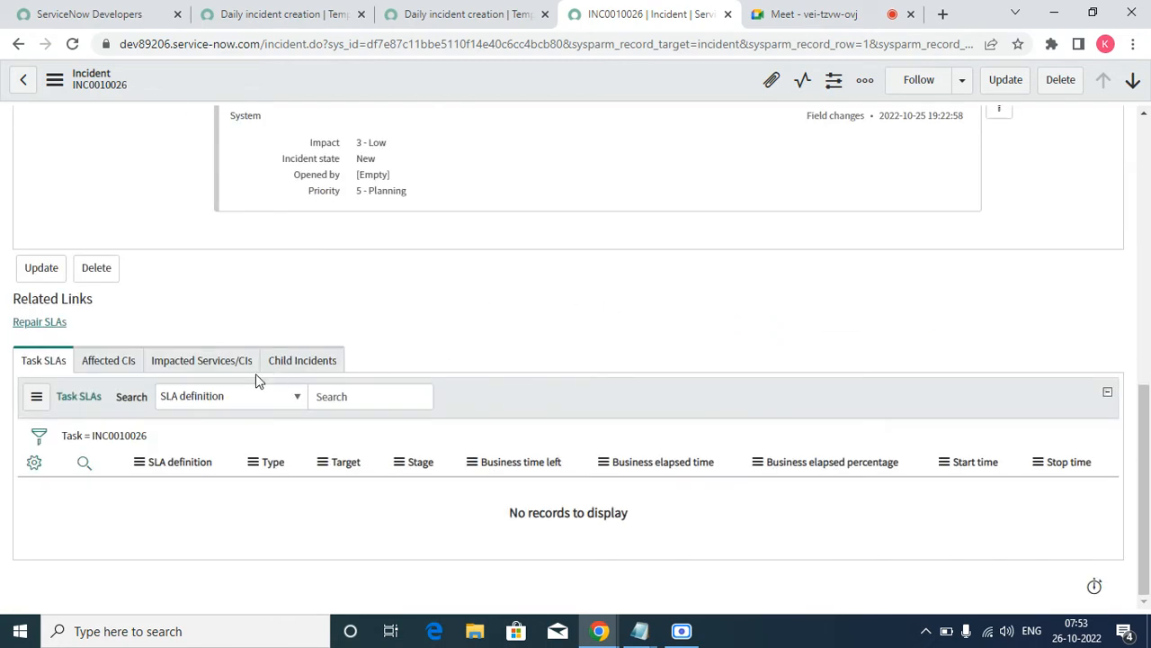
scroll(270, 368, "up", 10)
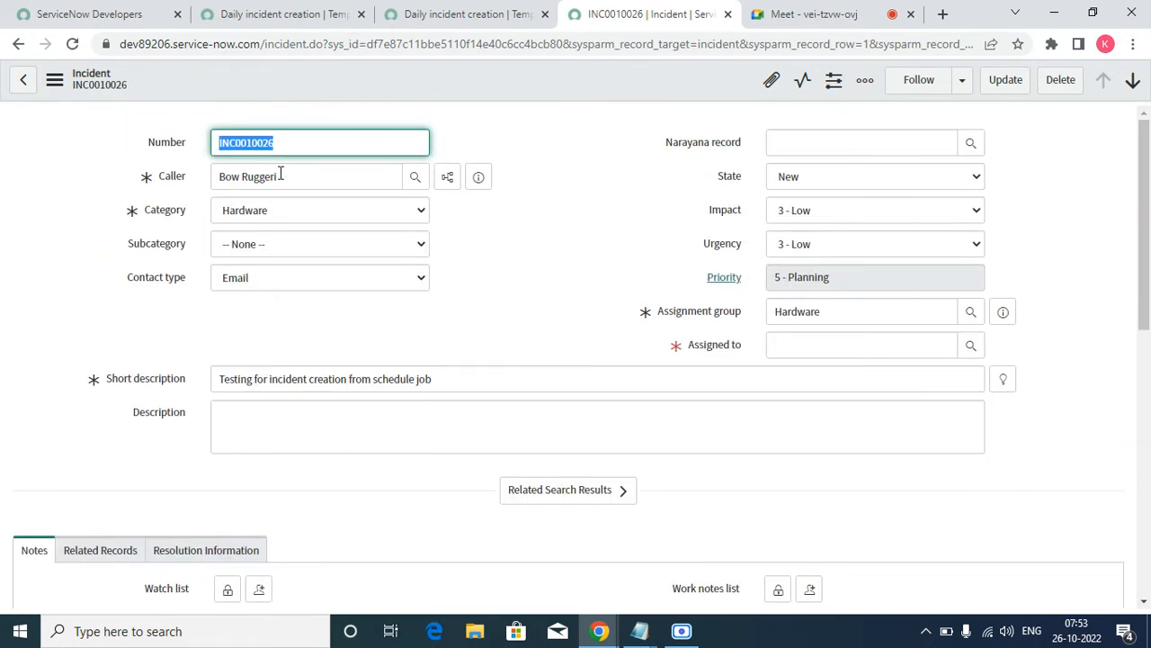
left_click(463, 14)
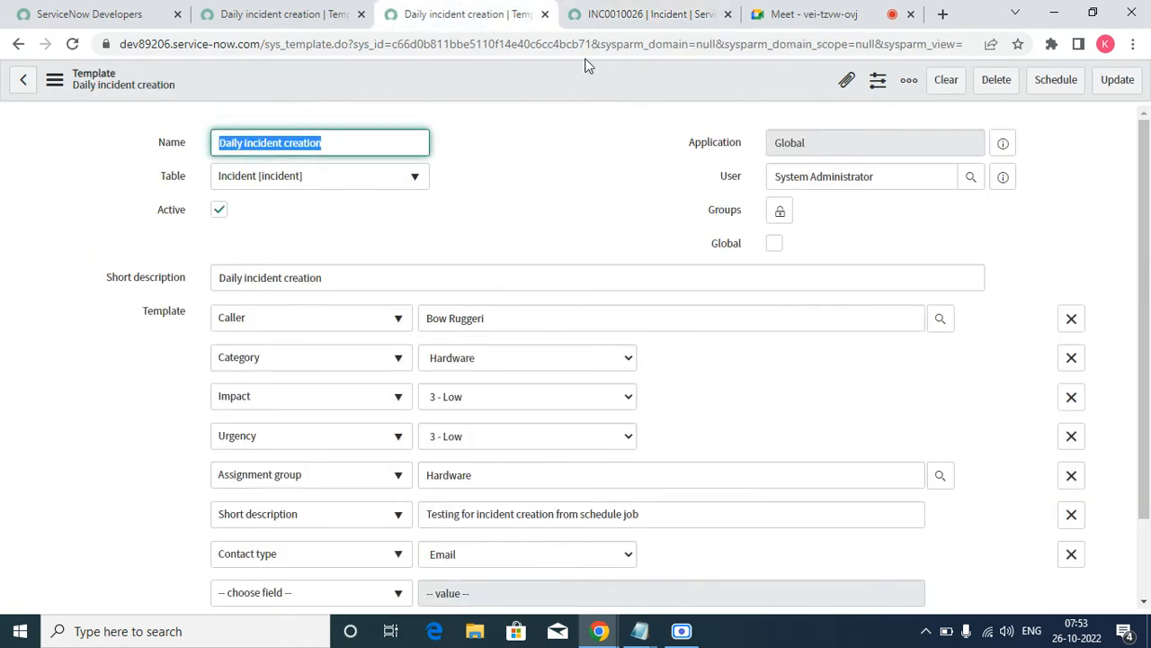
left_click(634, 13)
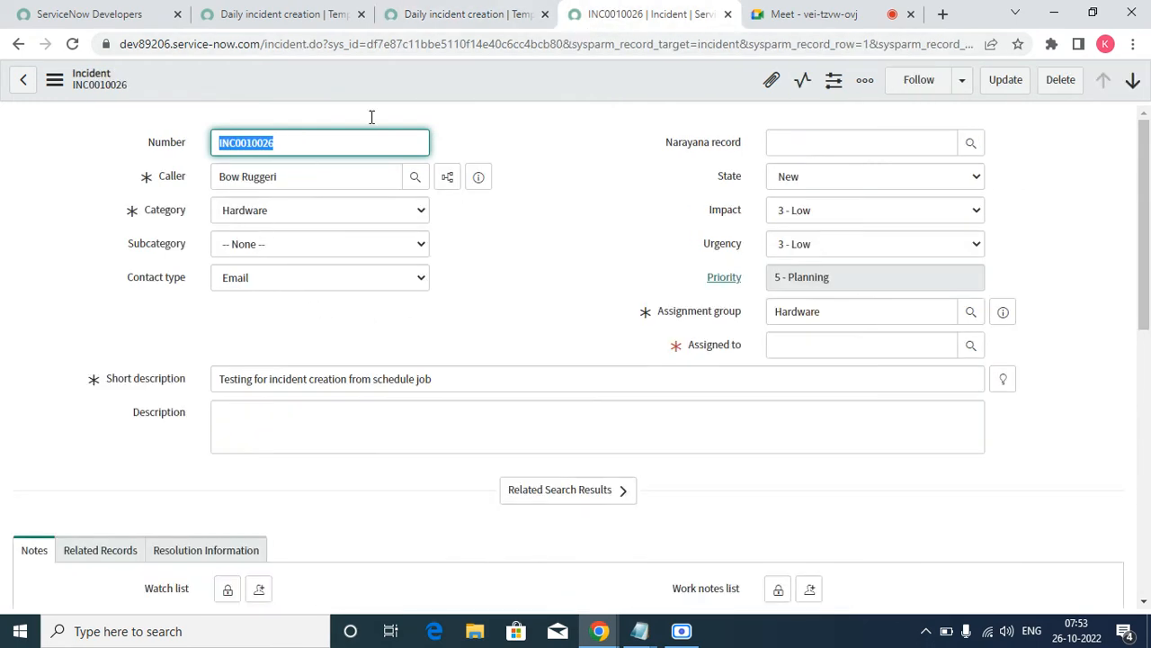
left_click(493, 14)
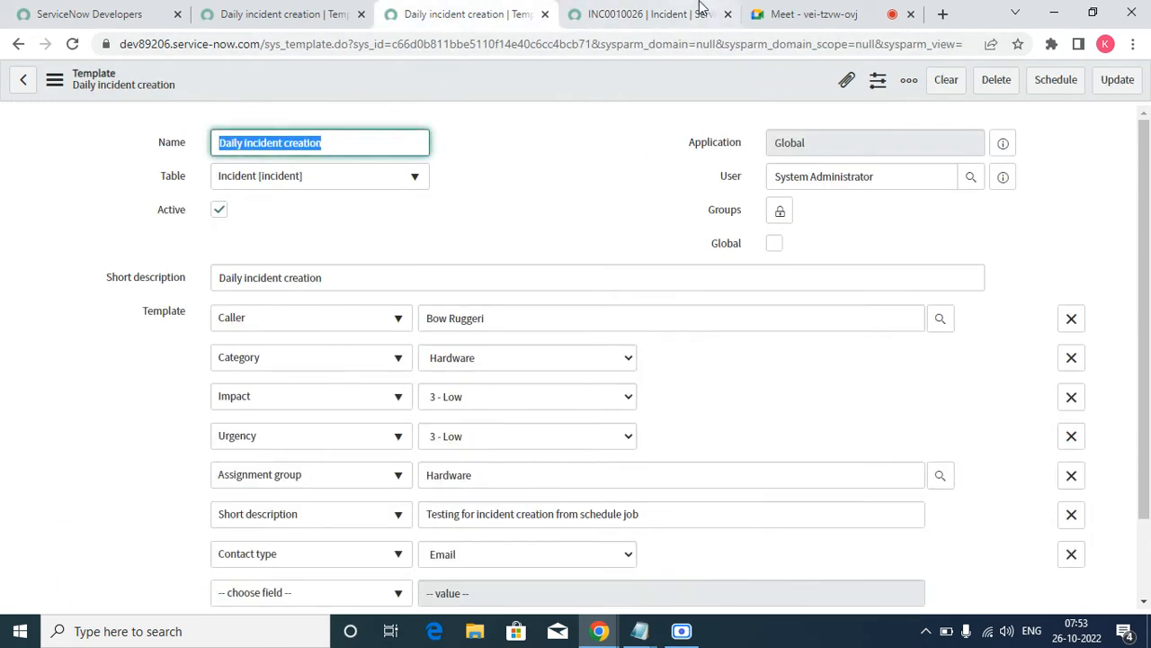
left_click(648, 12)
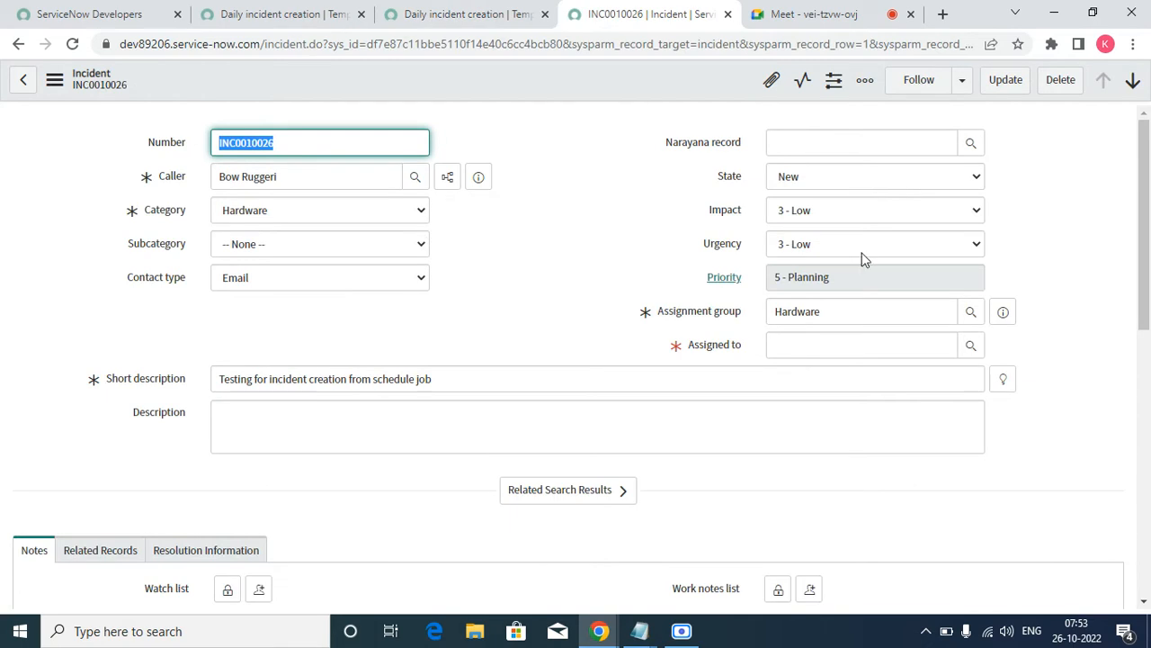
left_click(468, 13)
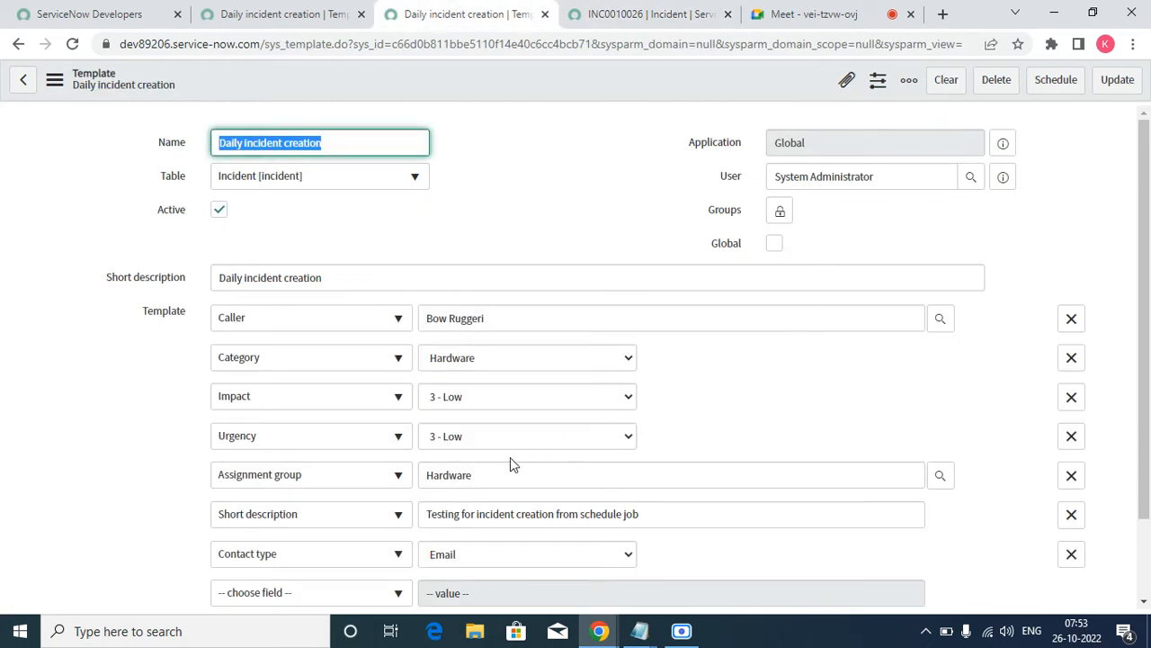
scroll(510, 457, "down", 2)
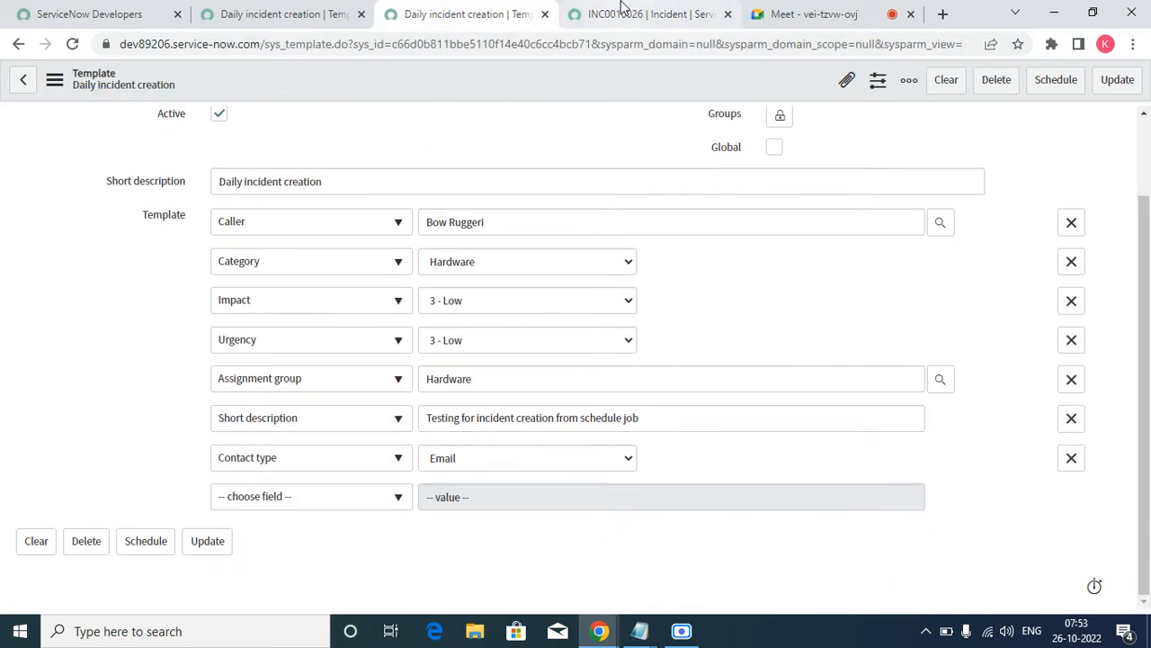
left_click(623, 9)
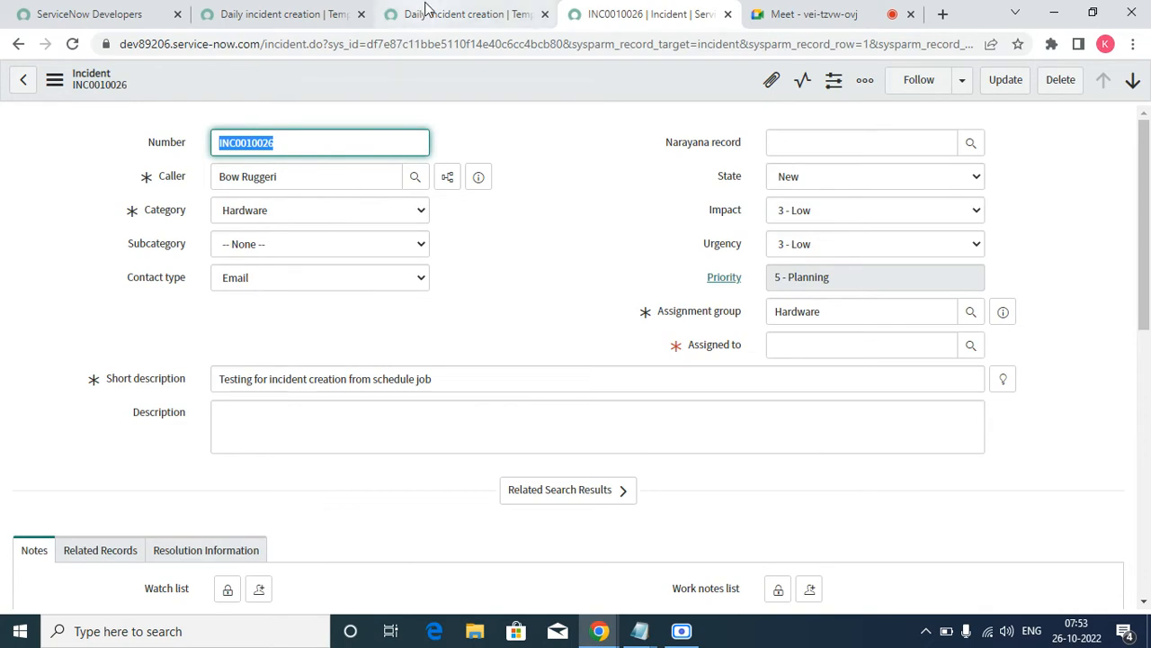
left_click(426, 9)
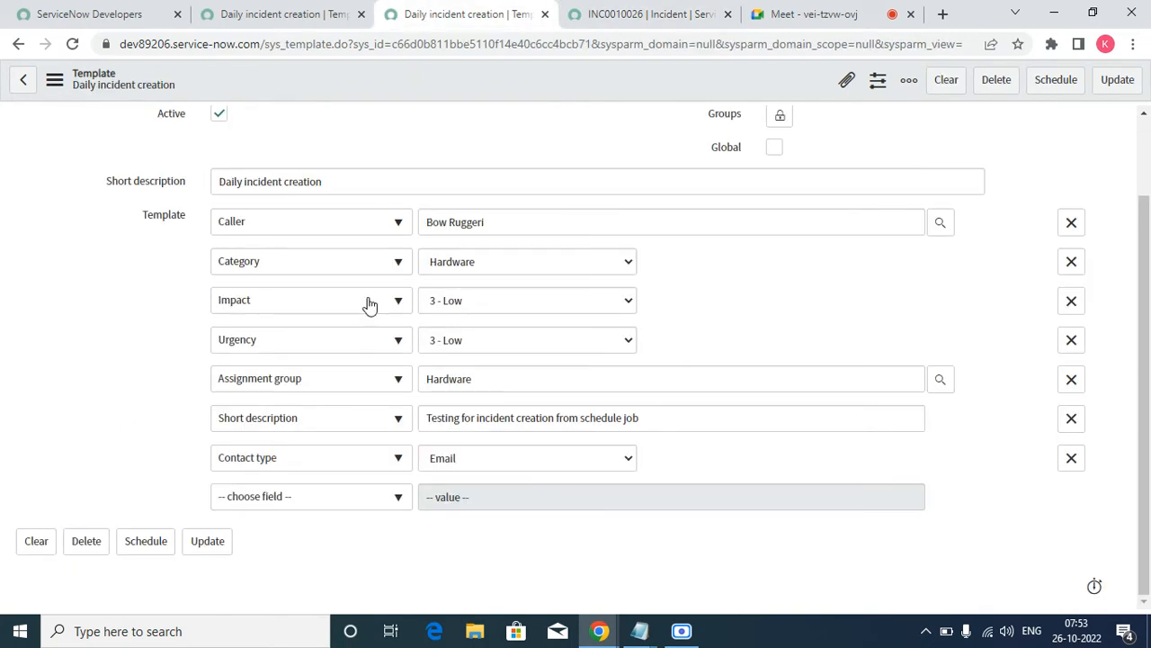
triple_click(674, 409)
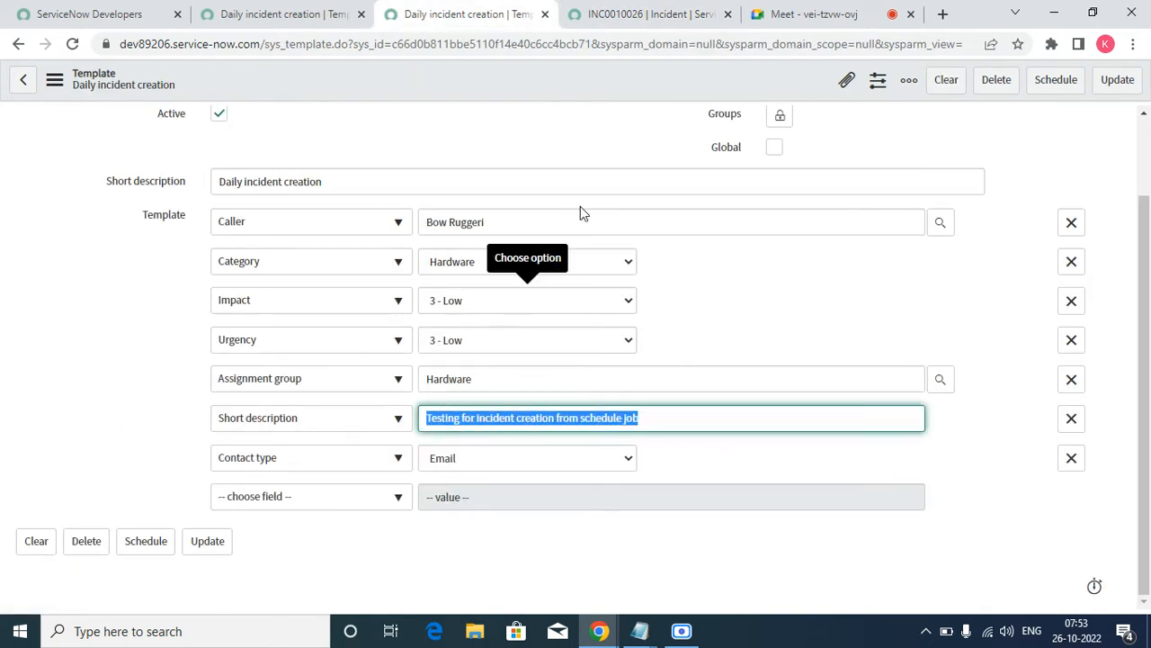
left_click(635, 11)
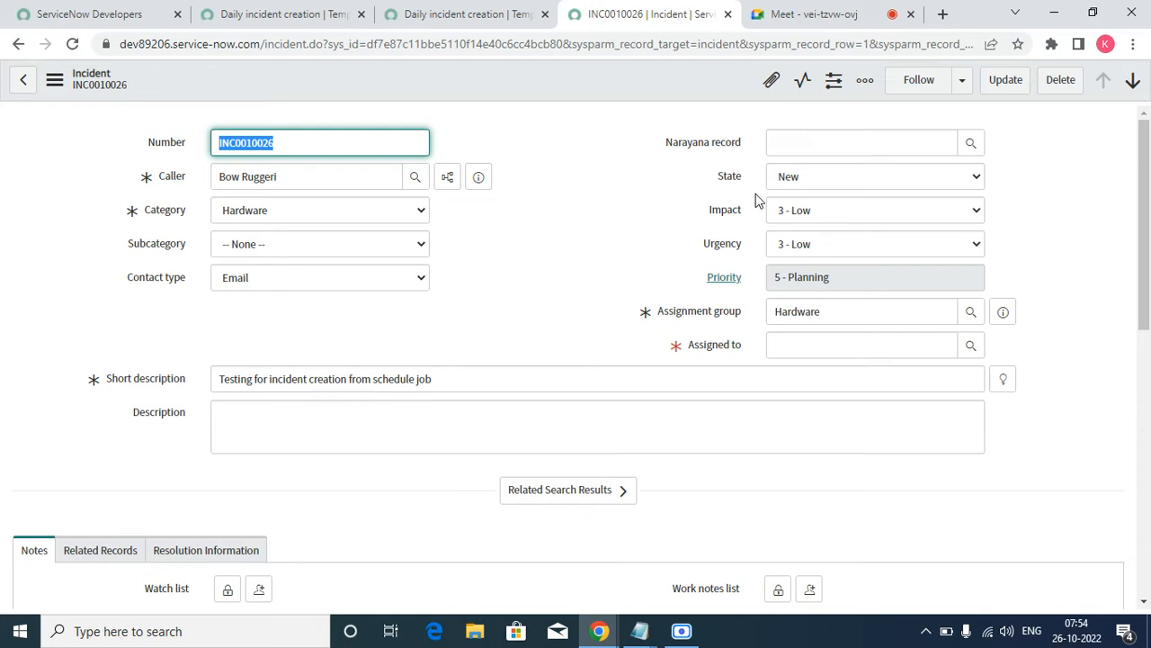
Step: Close the extra template and incident browser tabs and start a new record from the Scheduled Jobs list
left_click(239, 18)
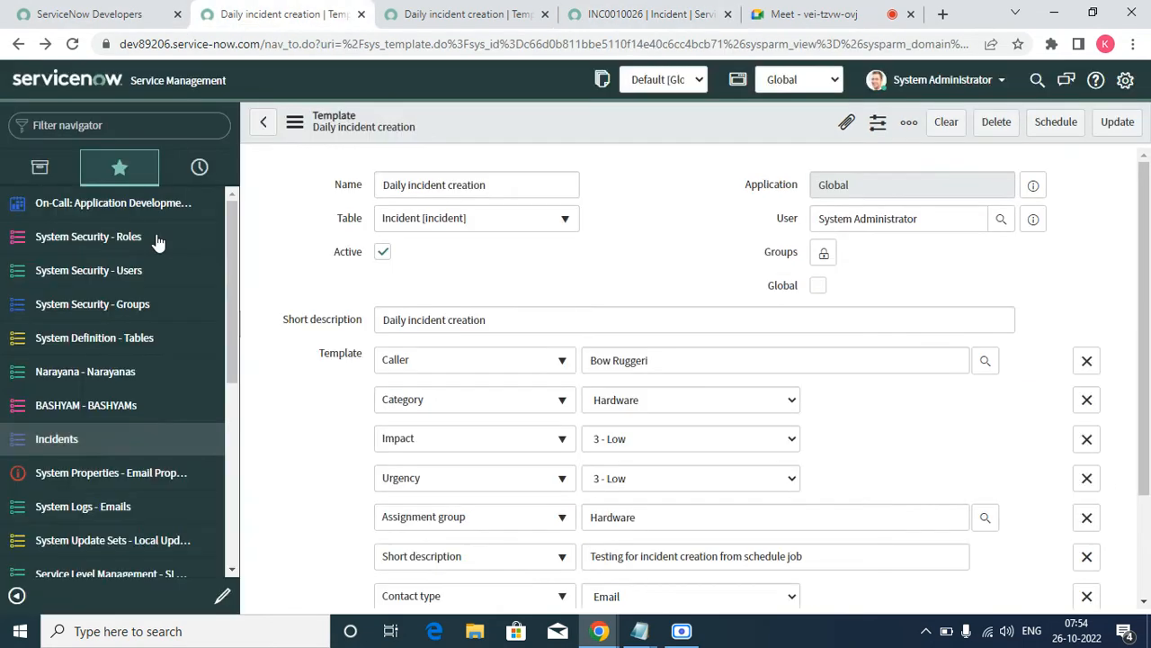
scroll(117, 535, "down", 5)
left_click(122, 562)
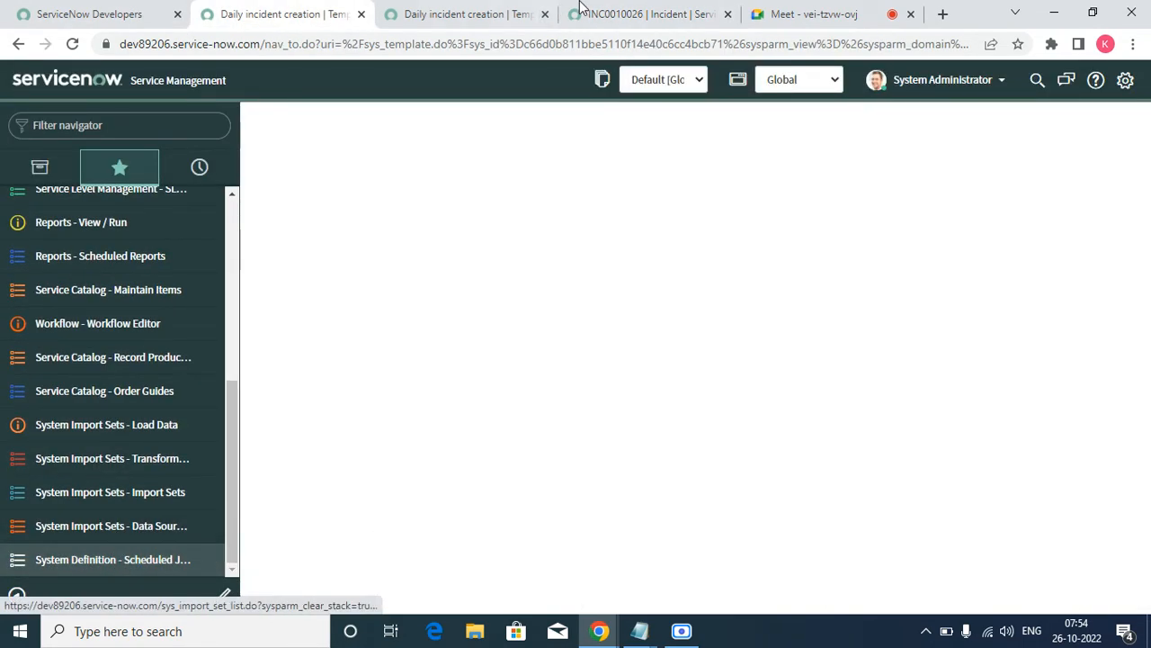
left_click(483, 14)
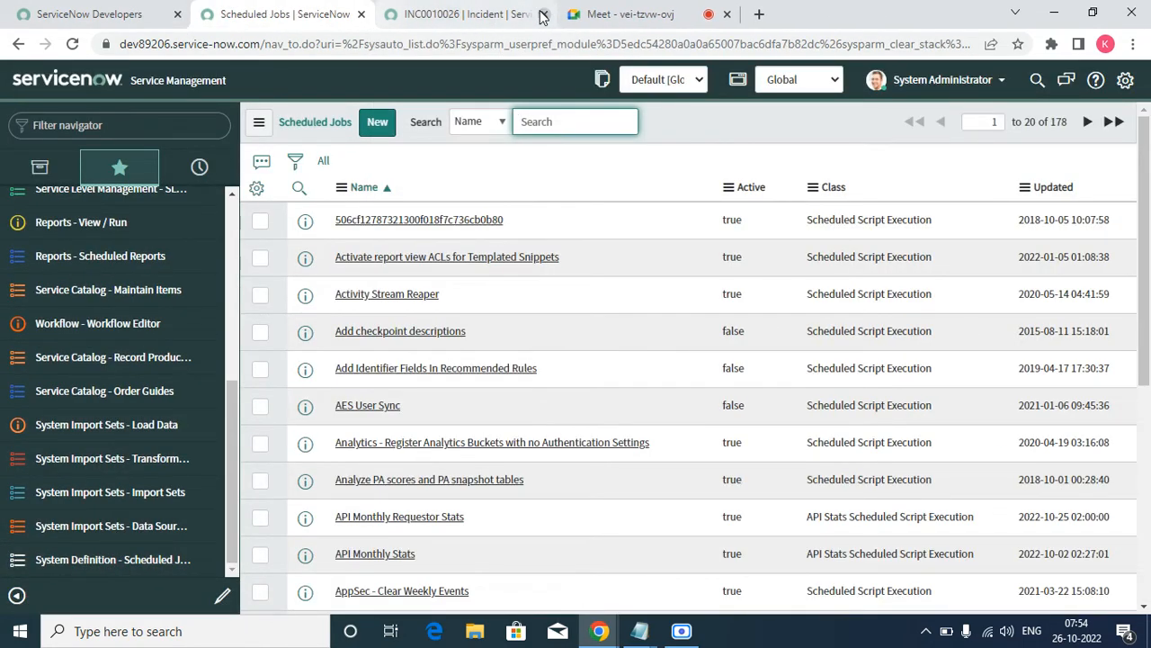
left_click(483, 14)
left_click(378, 125)
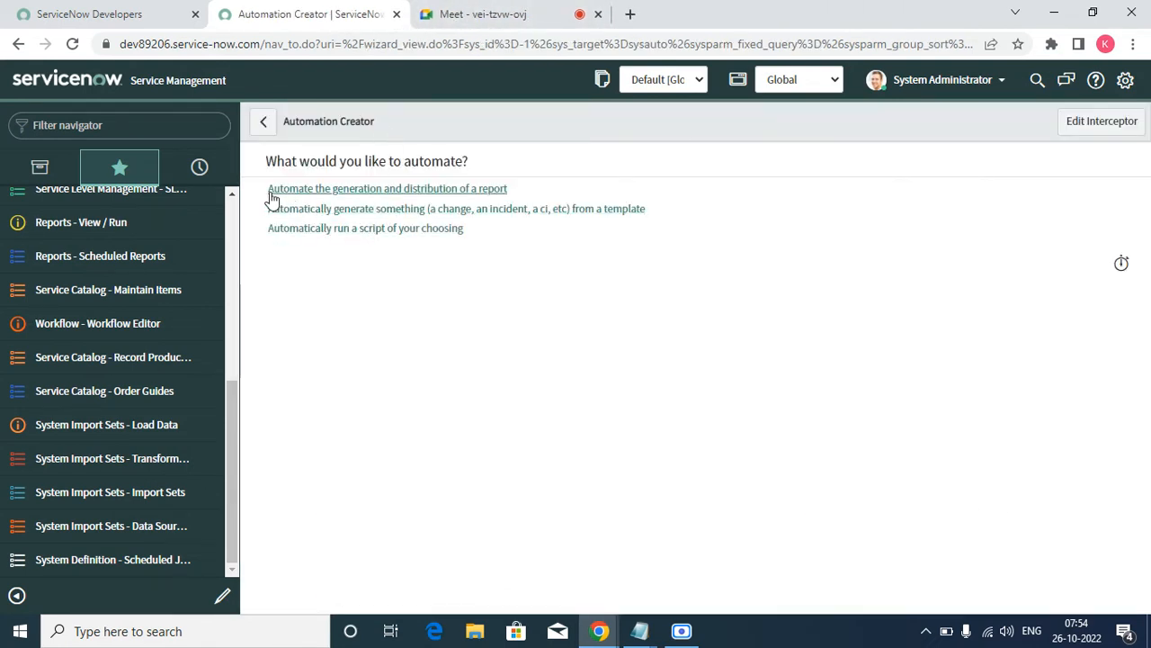
Step: Review the three automation choices: distributing a report, generating something from a template, and running a script
left_click_drag(262, 190, 530, 180)
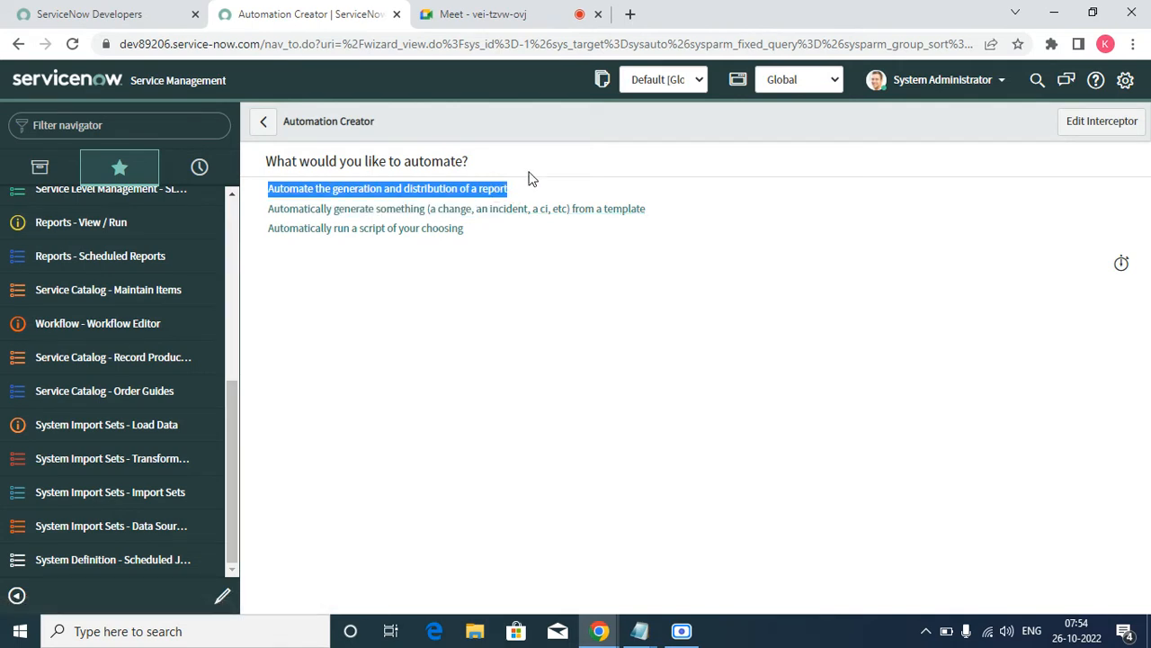
left_click(447, 339)
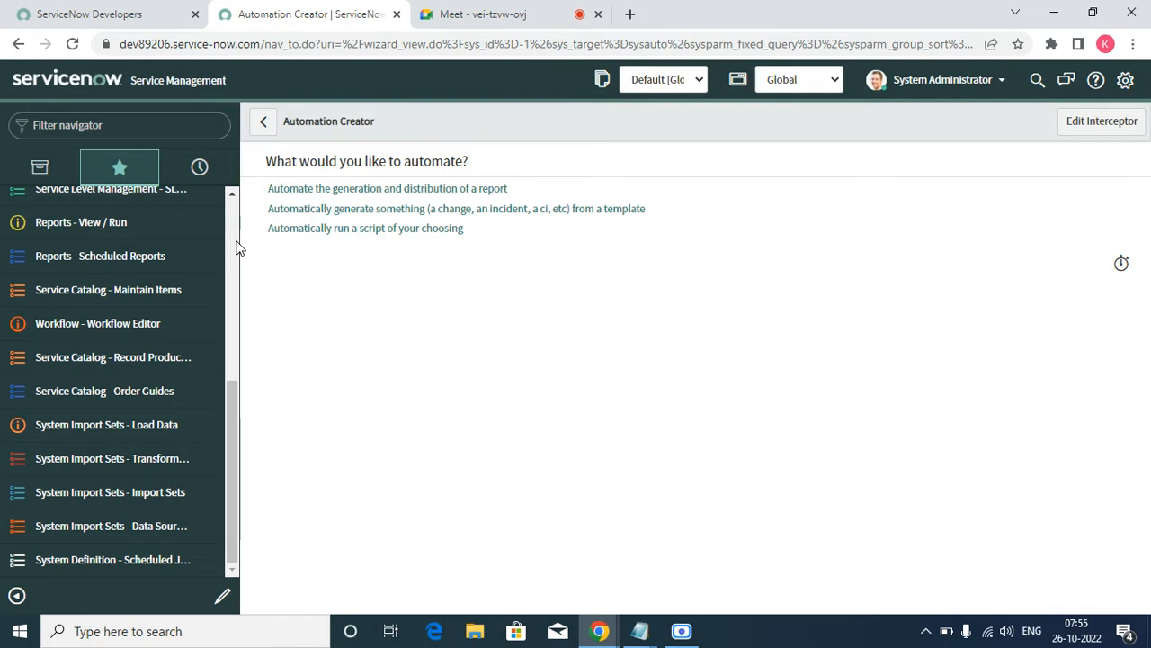
left_click_drag(646, 208, 280, 209)
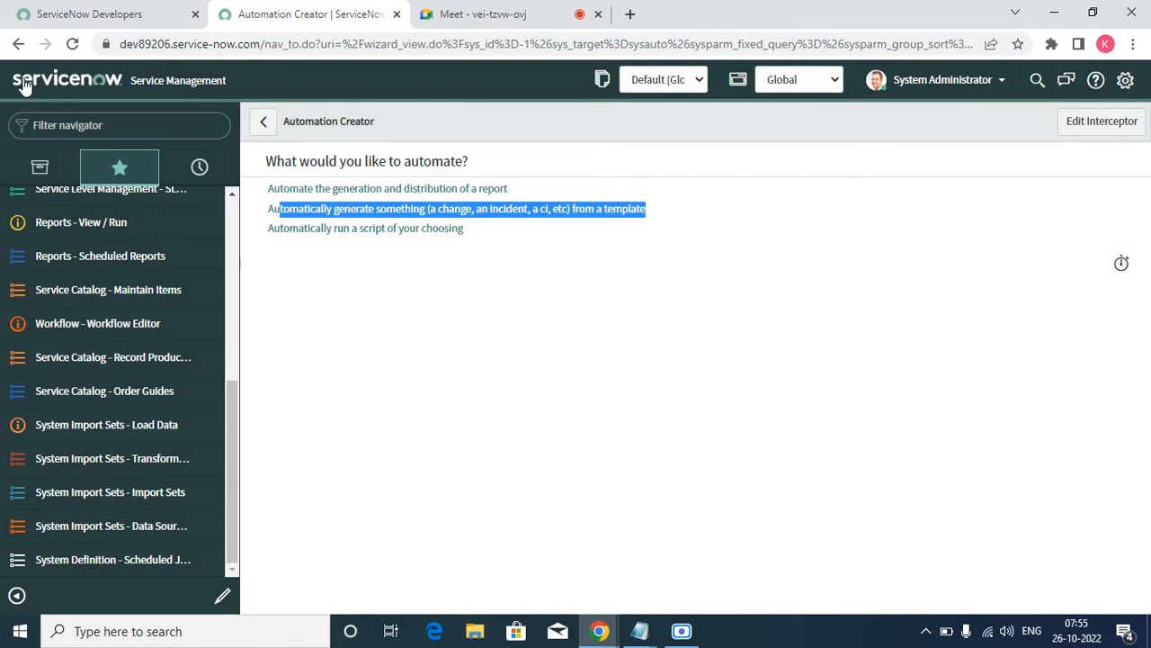
left_click(428, 332)
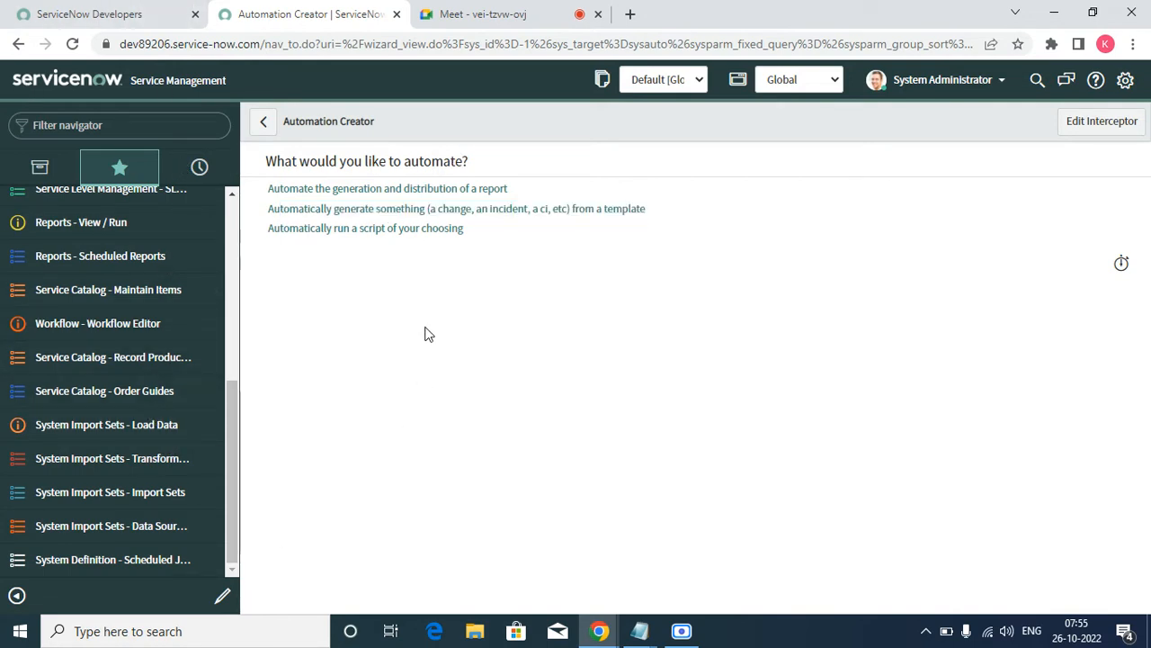
left_click_drag(260, 234, 478, 244)
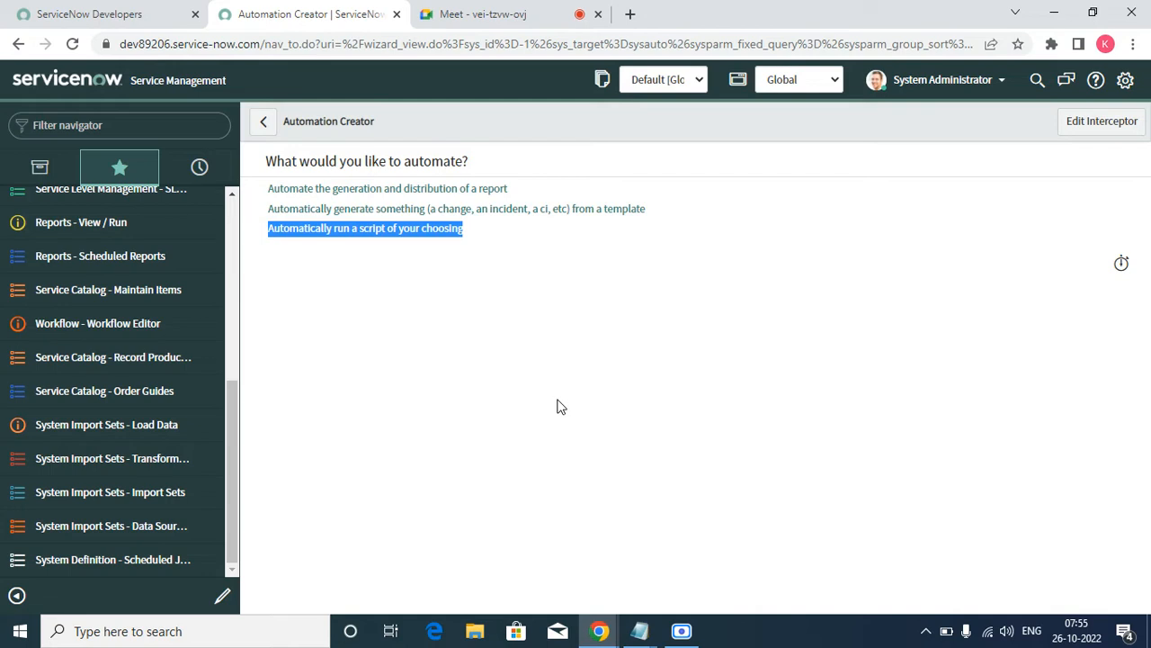
left_click(472, 373)
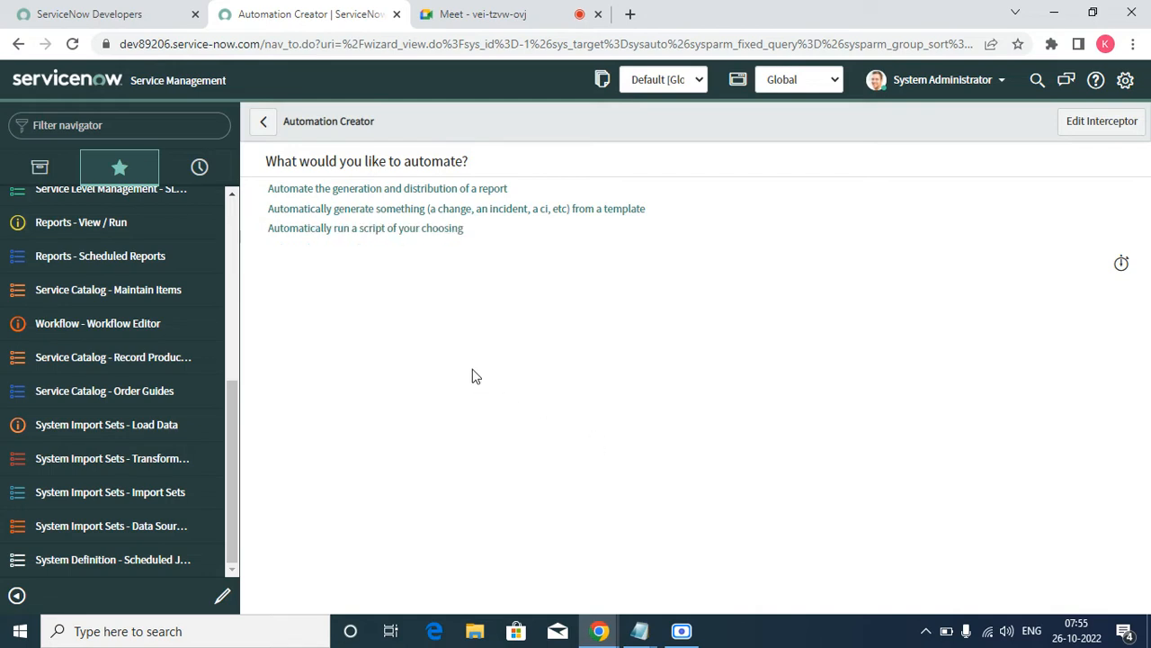
Step: Choose to automatically run a script and set the new scheduled script execution to run Daily
left_click(356, 229)
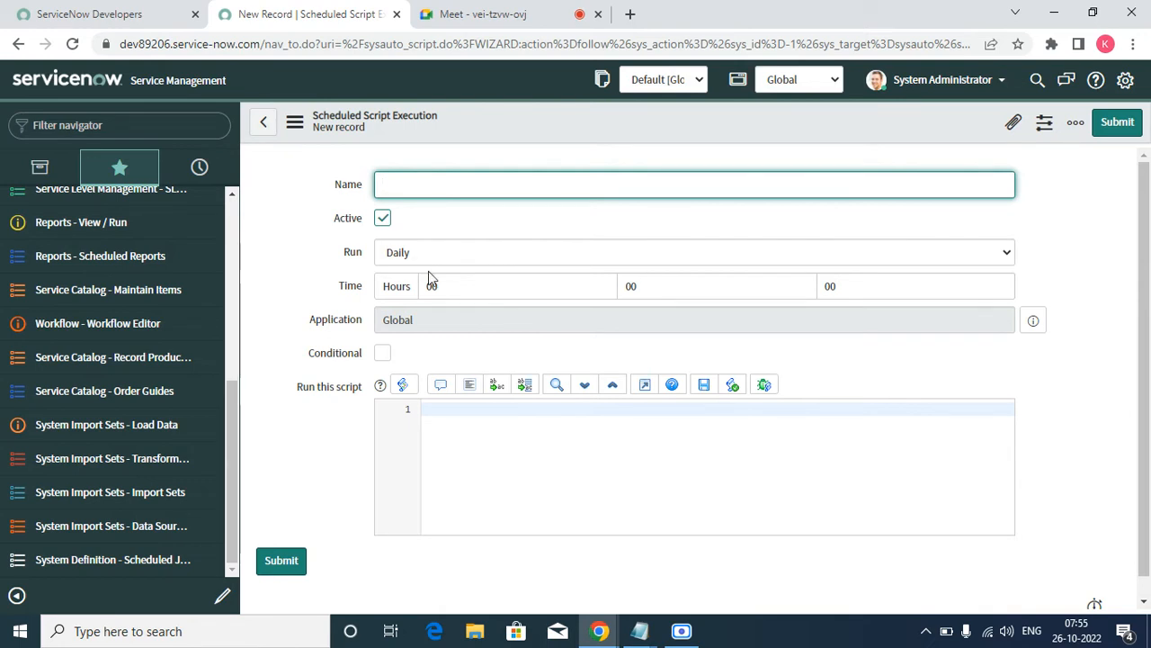
left_click(472, 252)
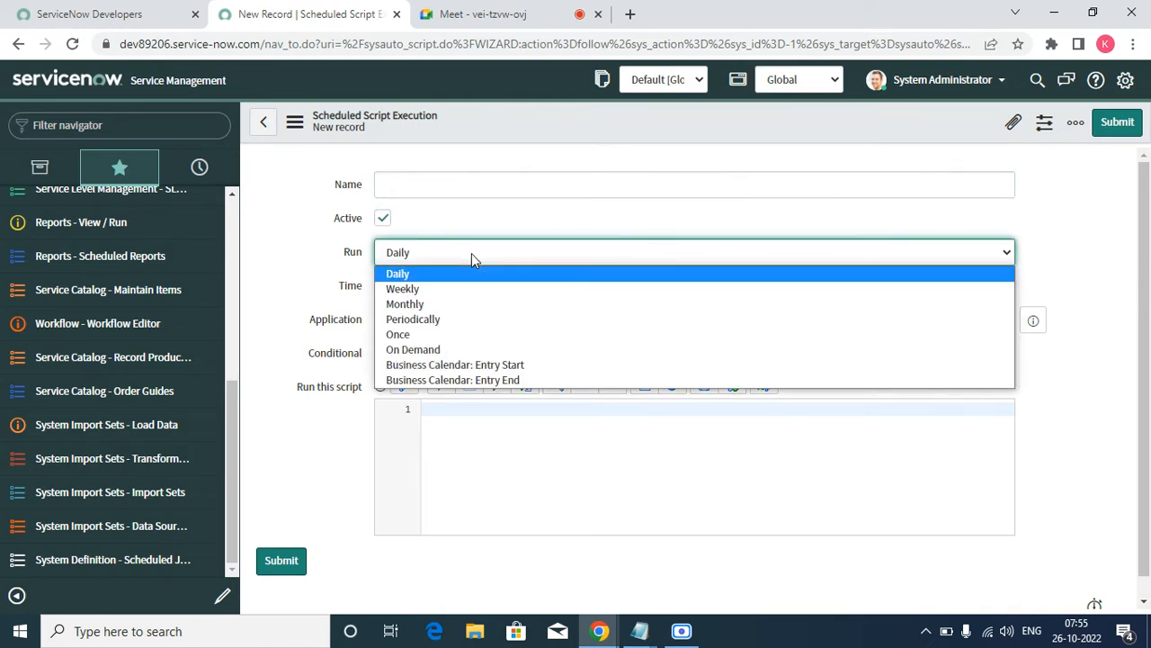
left_click(455, 277)
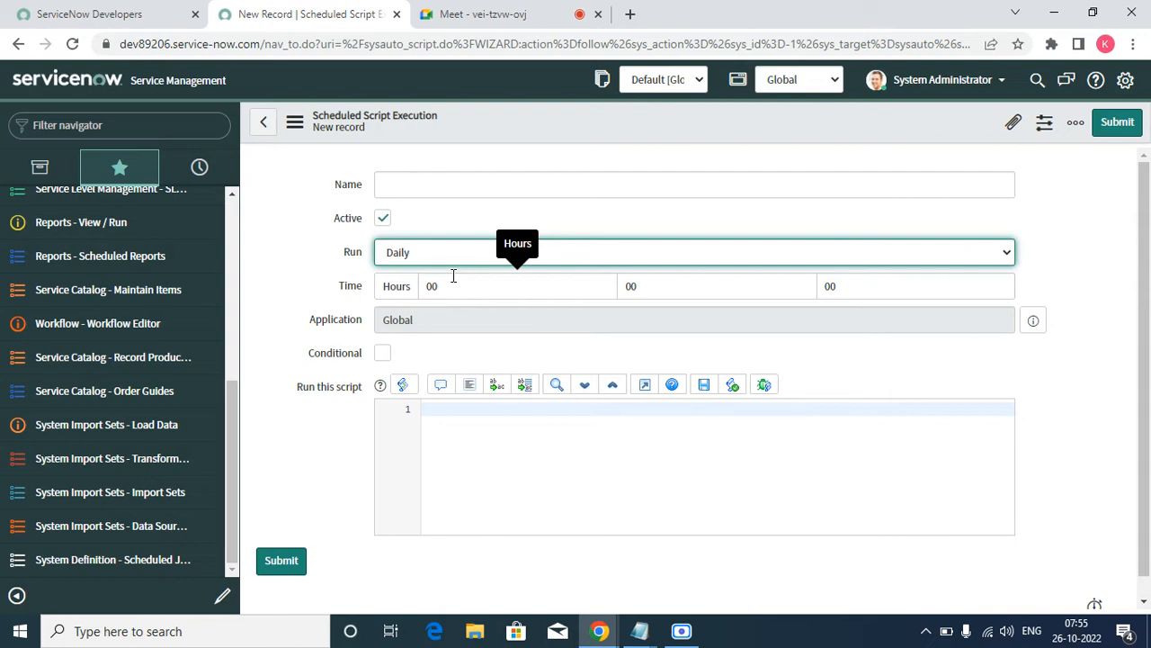
Step: Name the scheduled script execution "Incident auto closure"
left_click(460, 184)
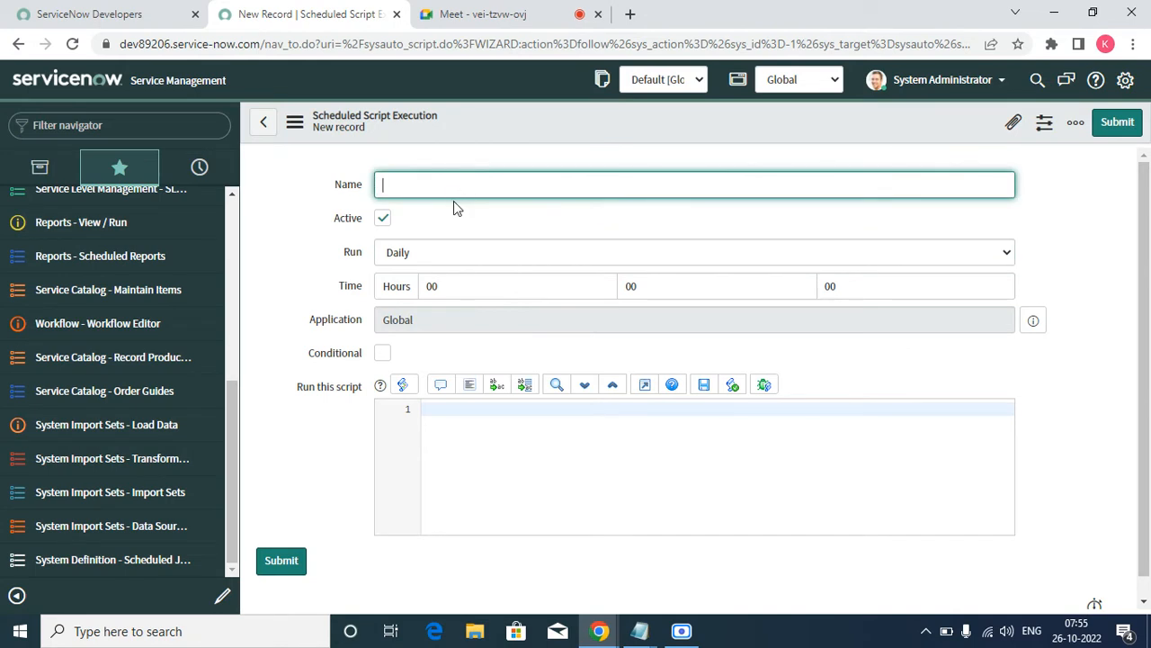
type("I")
type("ncident")
type(" auto cl")
type("osure")
key("BackSpace")
type("ure")
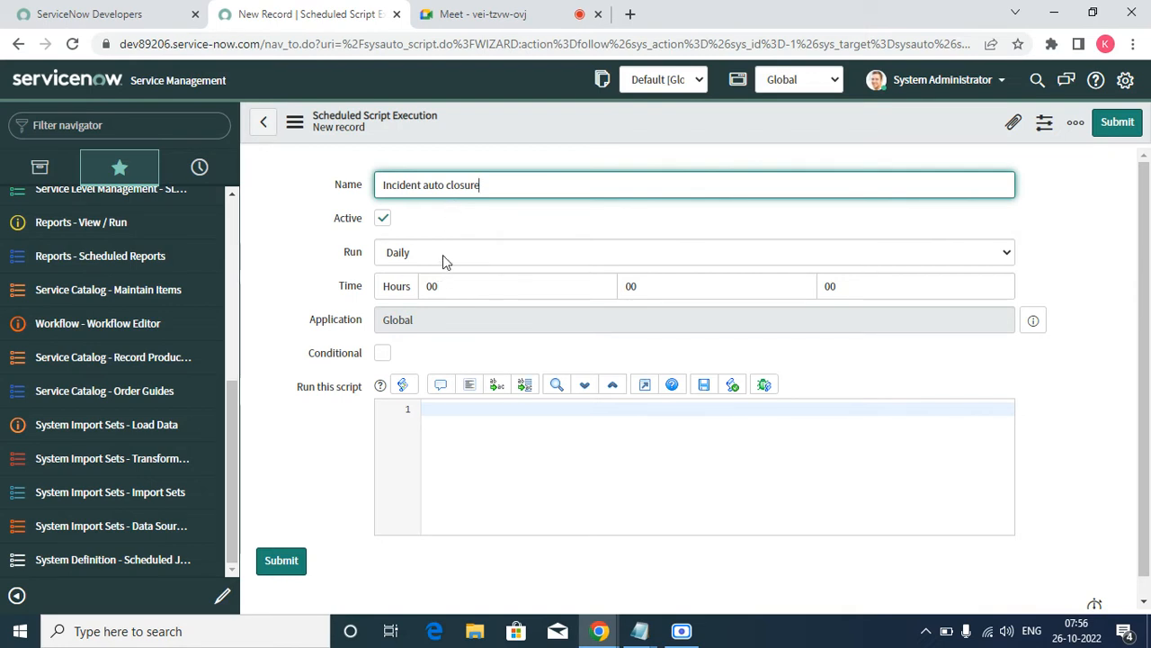
Step: Set the script job's run time to 09 hours and place the cursor in its empty script editor
left_click(466, 285)
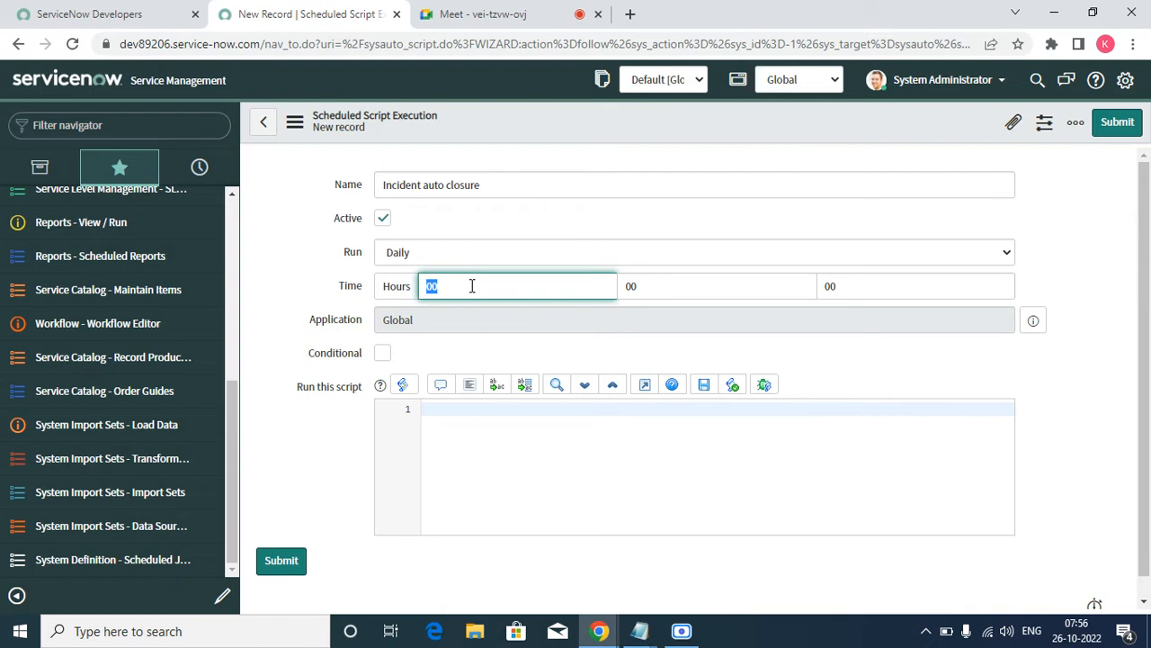
type("09")
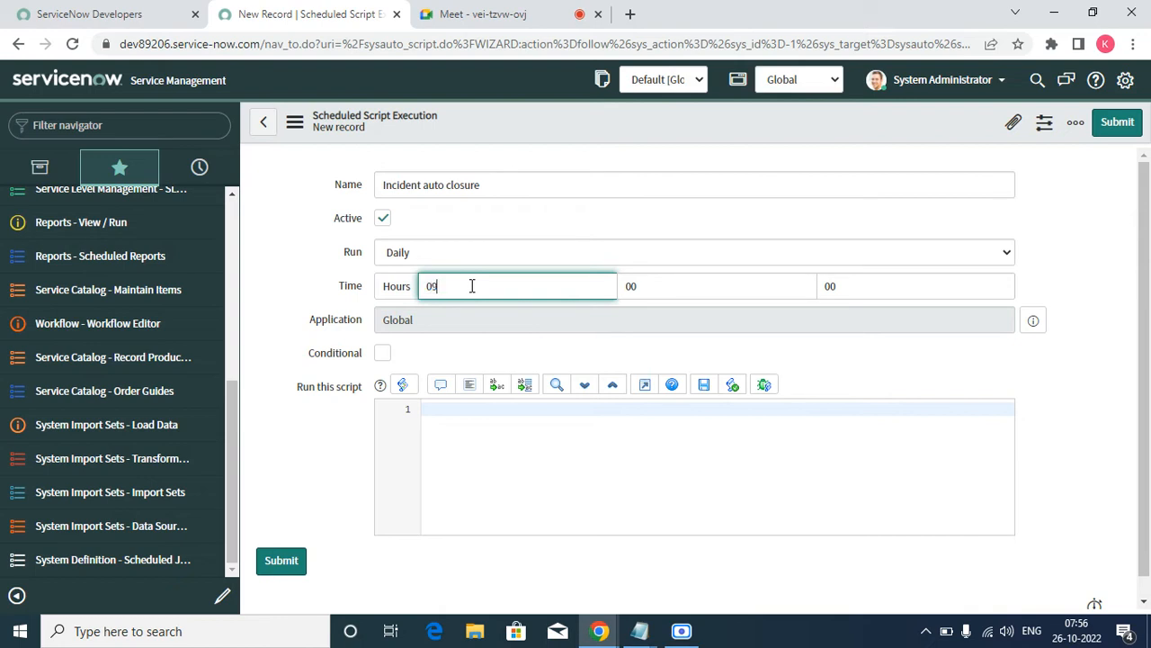
left_click(471, 436)
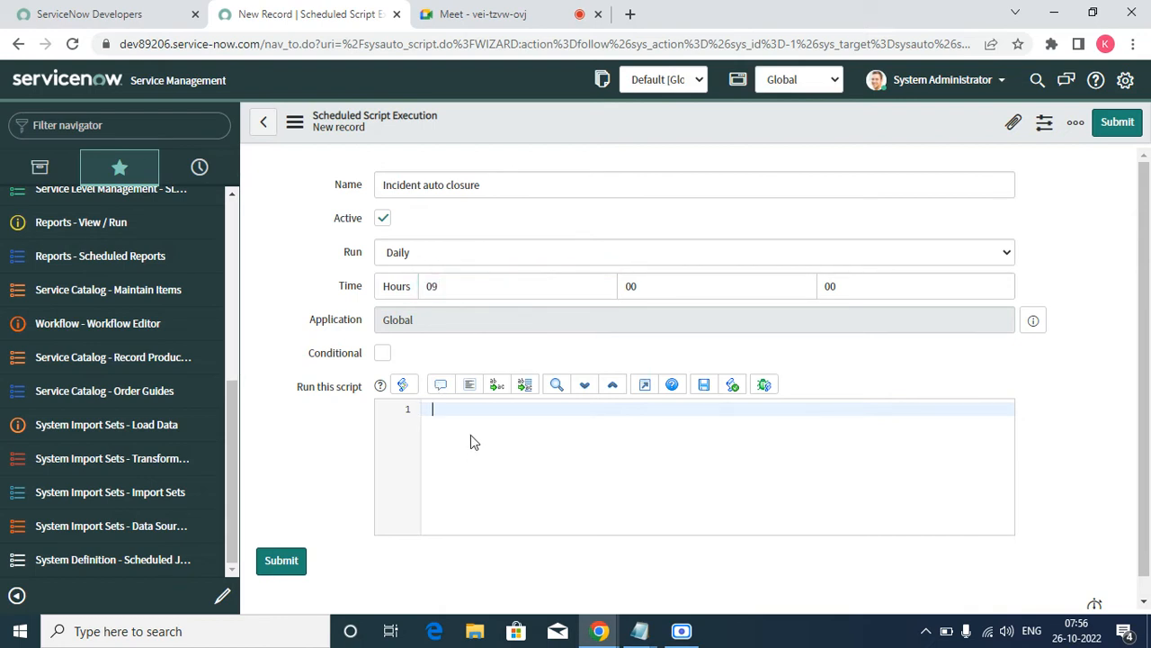
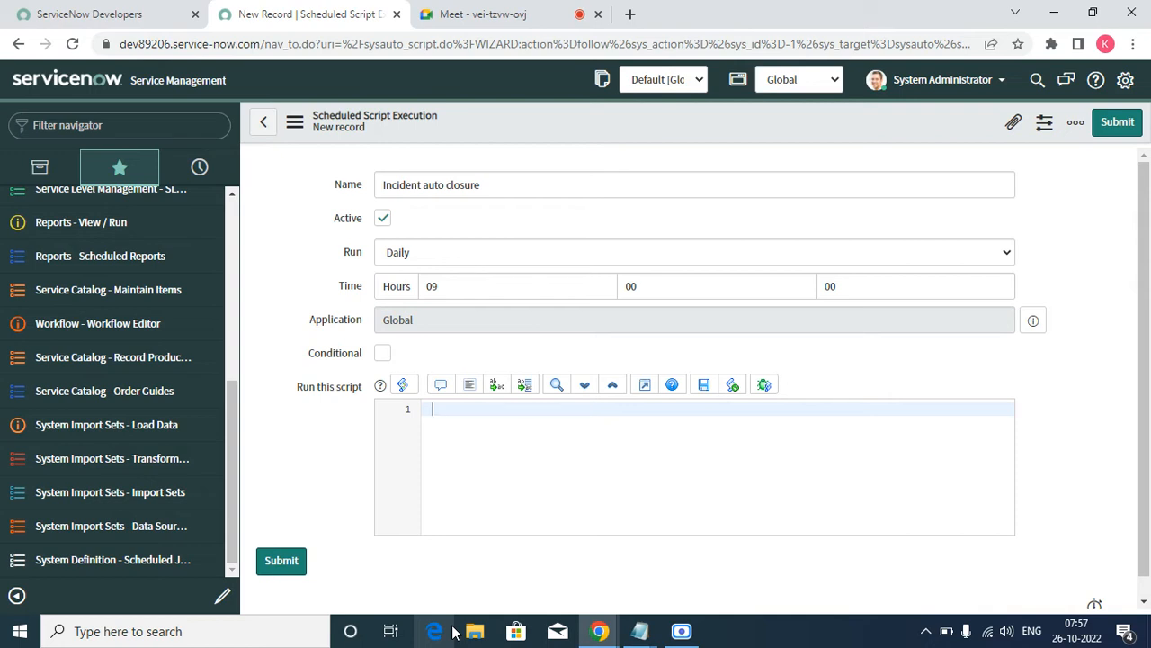
Step: Write the script's first line as var incident = new GlideRecord('incident'); and start a new line
type("var incid")
key("BackSpace")
key("BackSpace")
key("BackSpace")
type("ciden")
key("BackSpace")
key("BackSpace")
type("ent ")
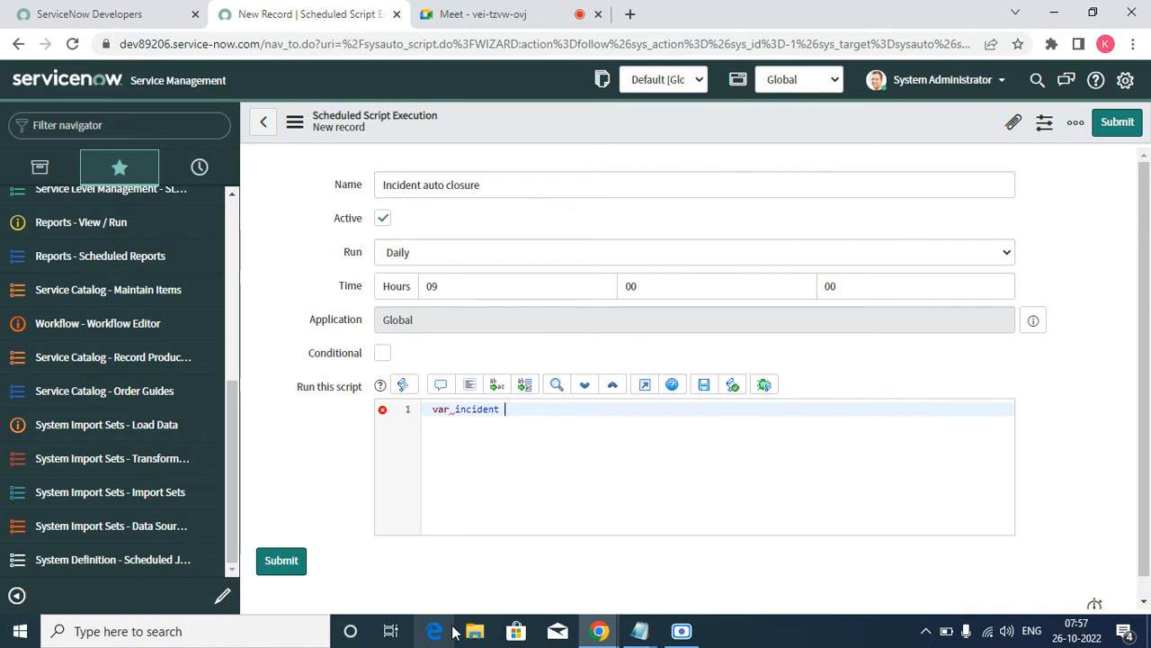
type("= new GLID")
key("BackSpace")
key("BackSpace")
key("BackSpace")
type("l")
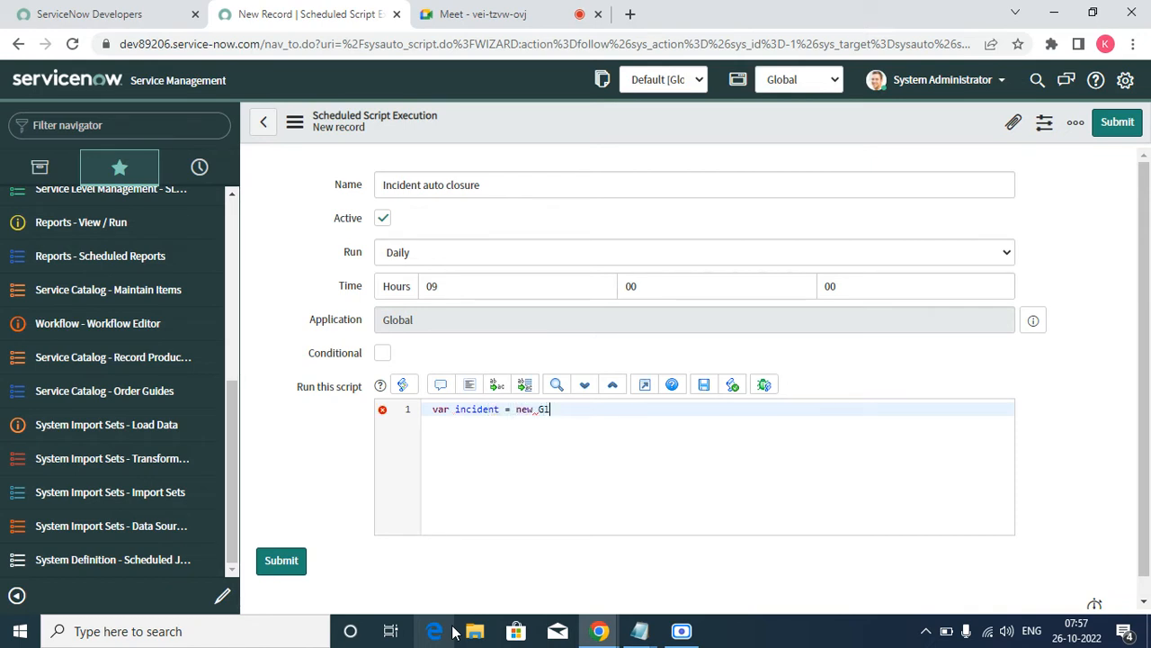
type("ideRecord")
type("('")
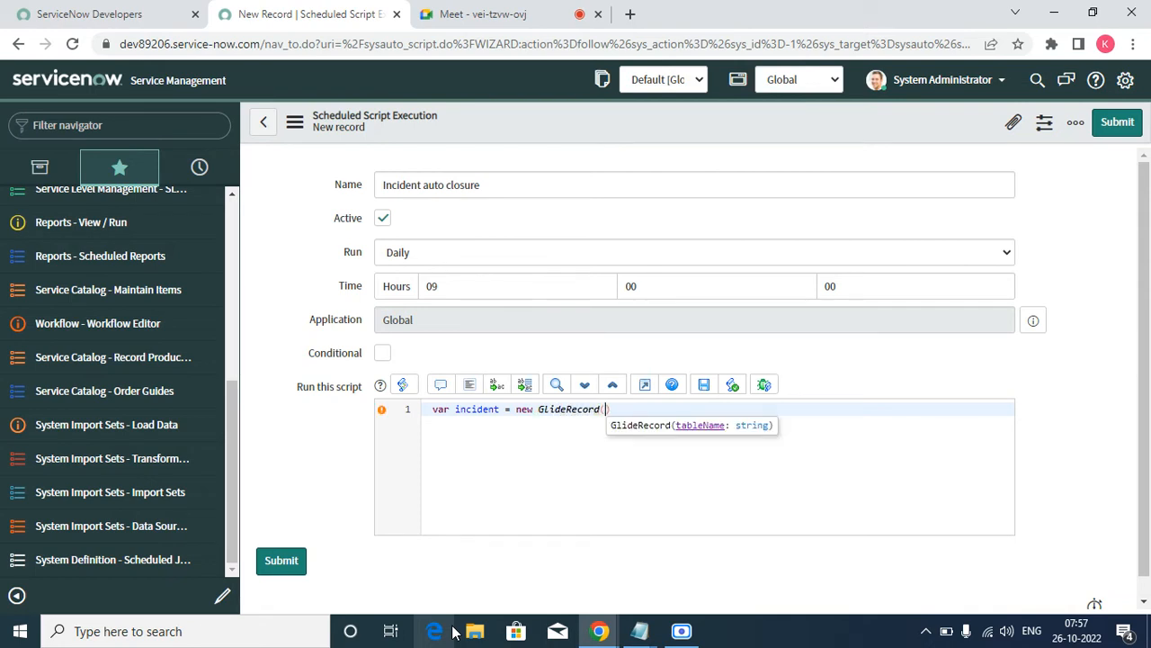
type("incide")
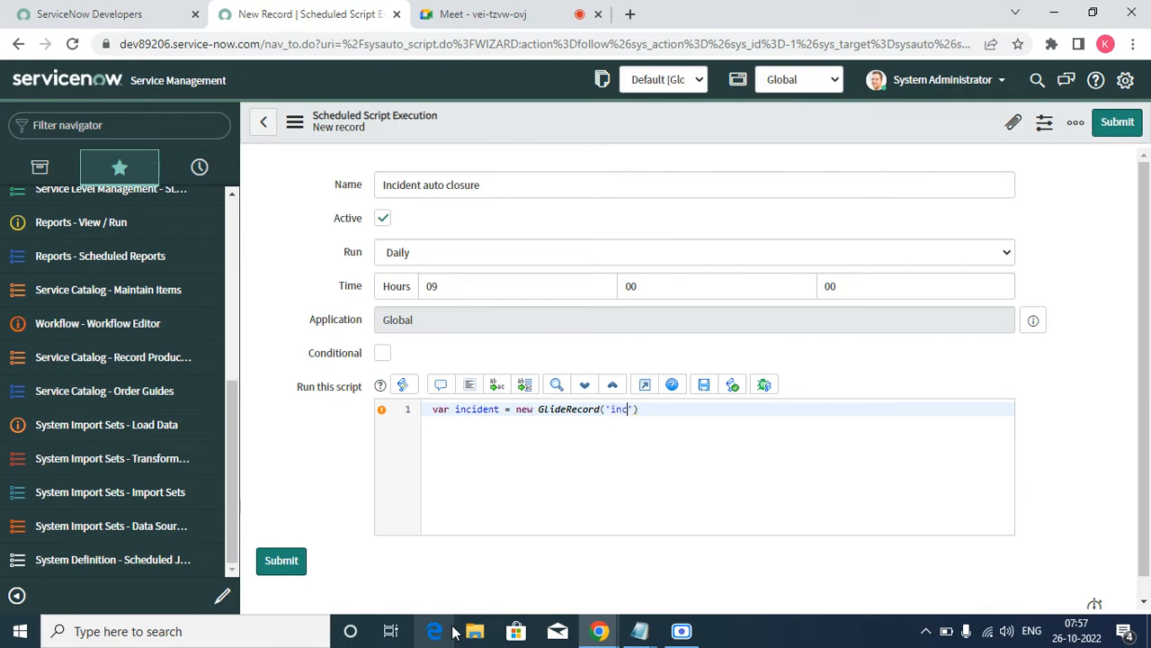
type("nt');")
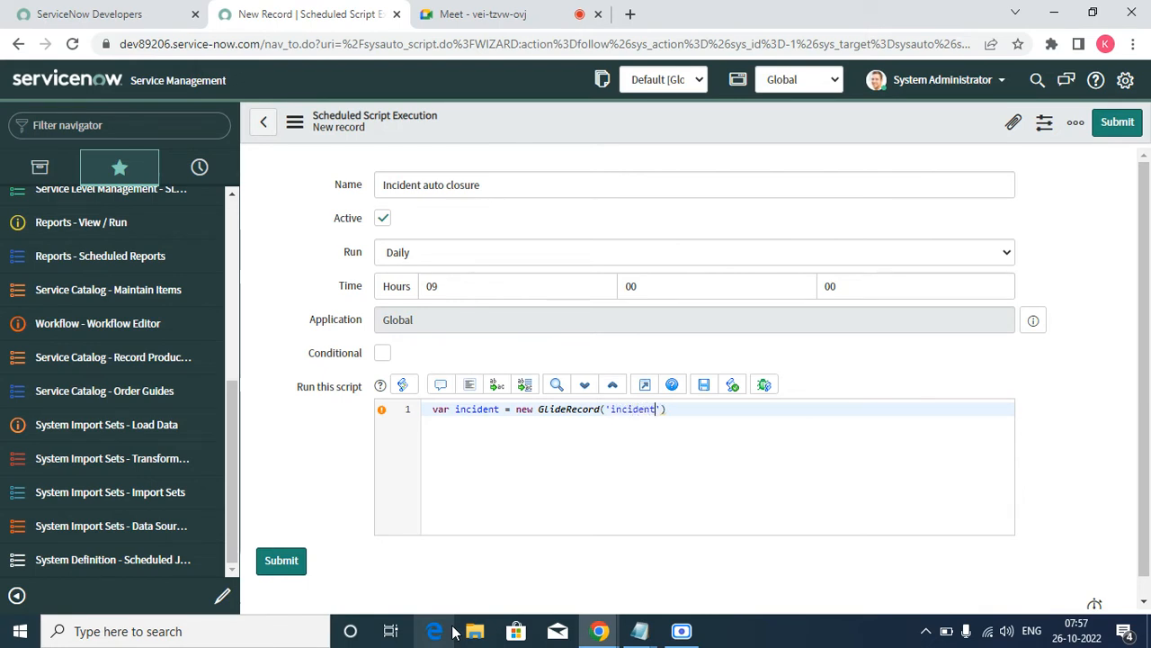
key("Return")
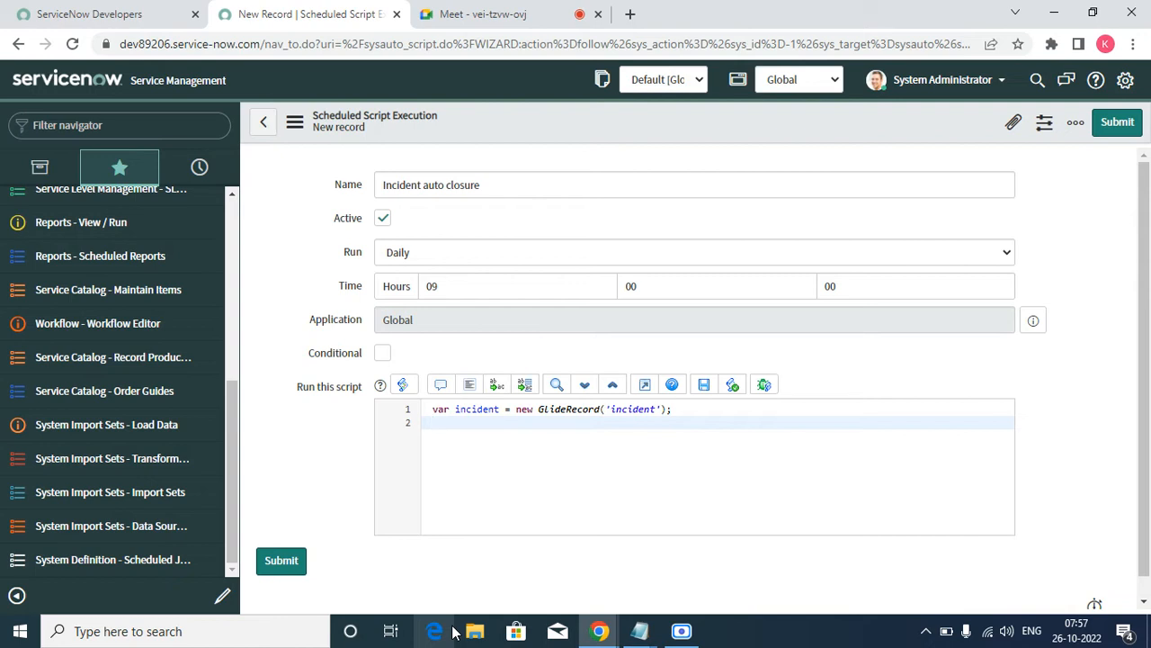
Step: Write incident.addActiveQuery(); as the script's second line and start a new line
type("den")
key("BackSpace")
type("add")
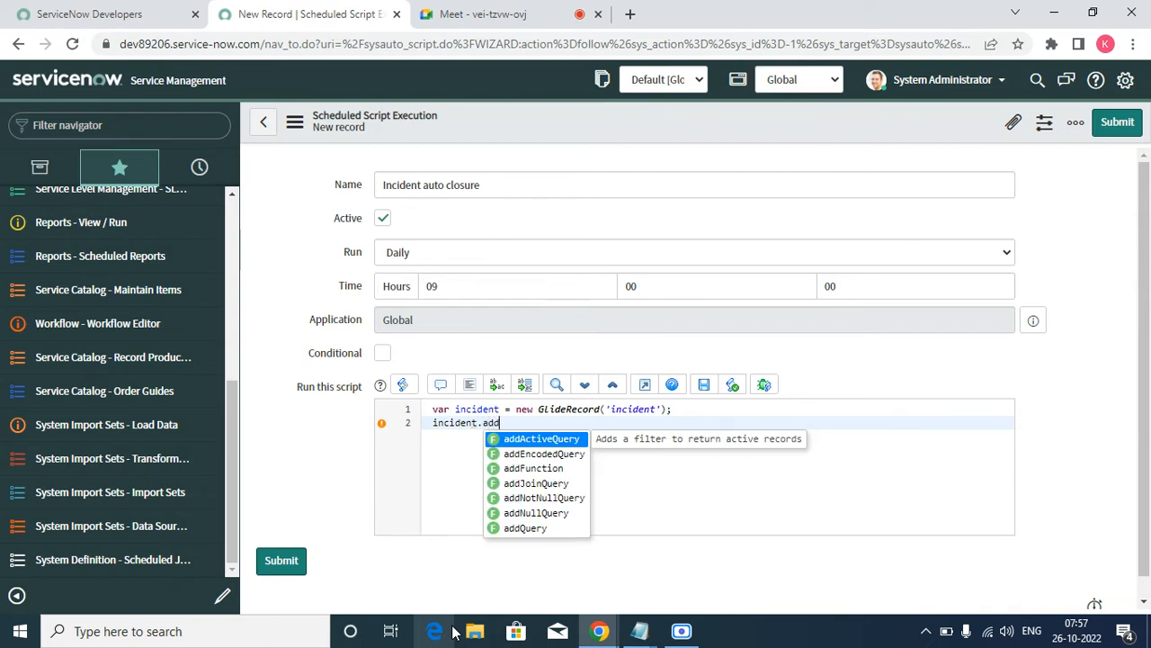
key("Down")
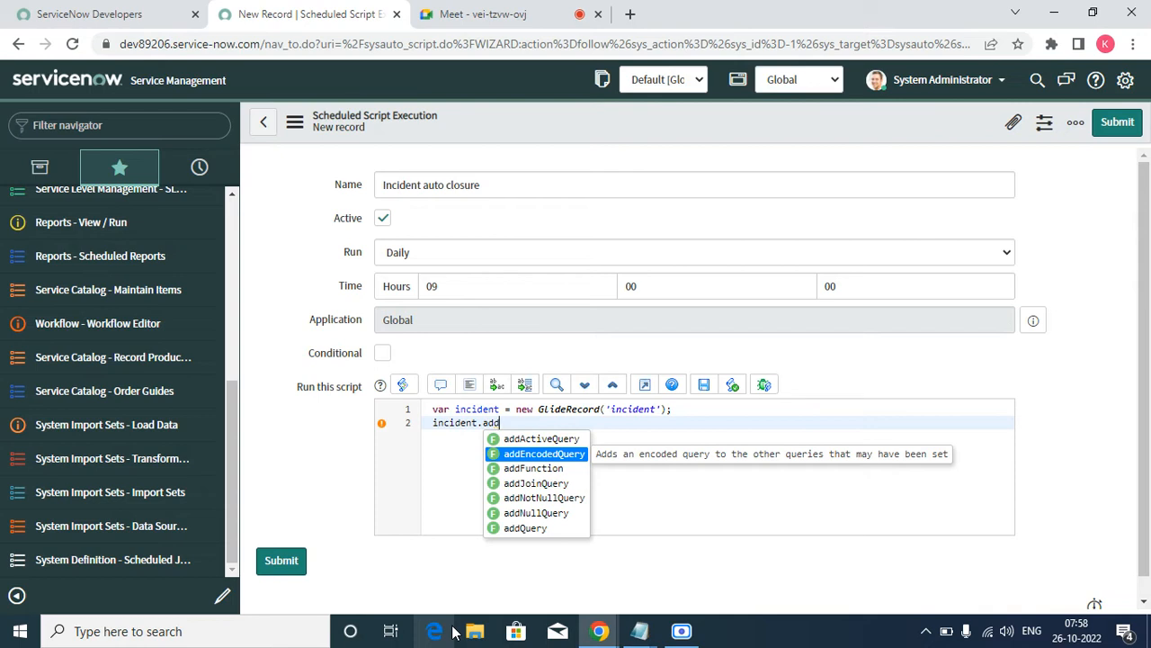
key("Up")
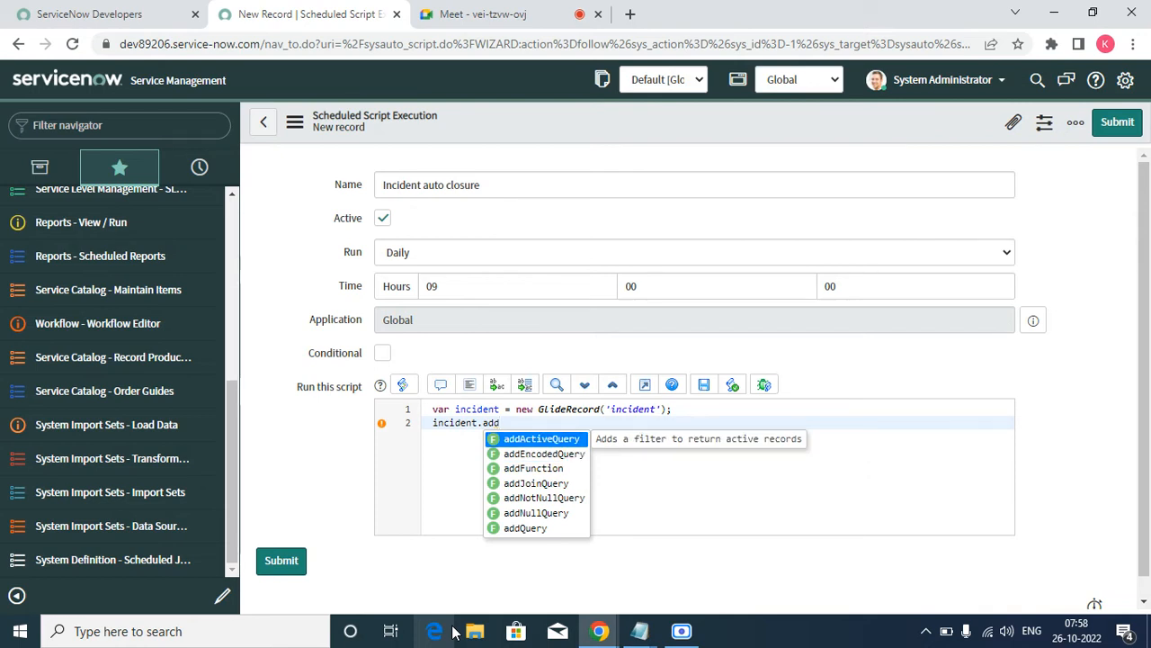
key("Return")
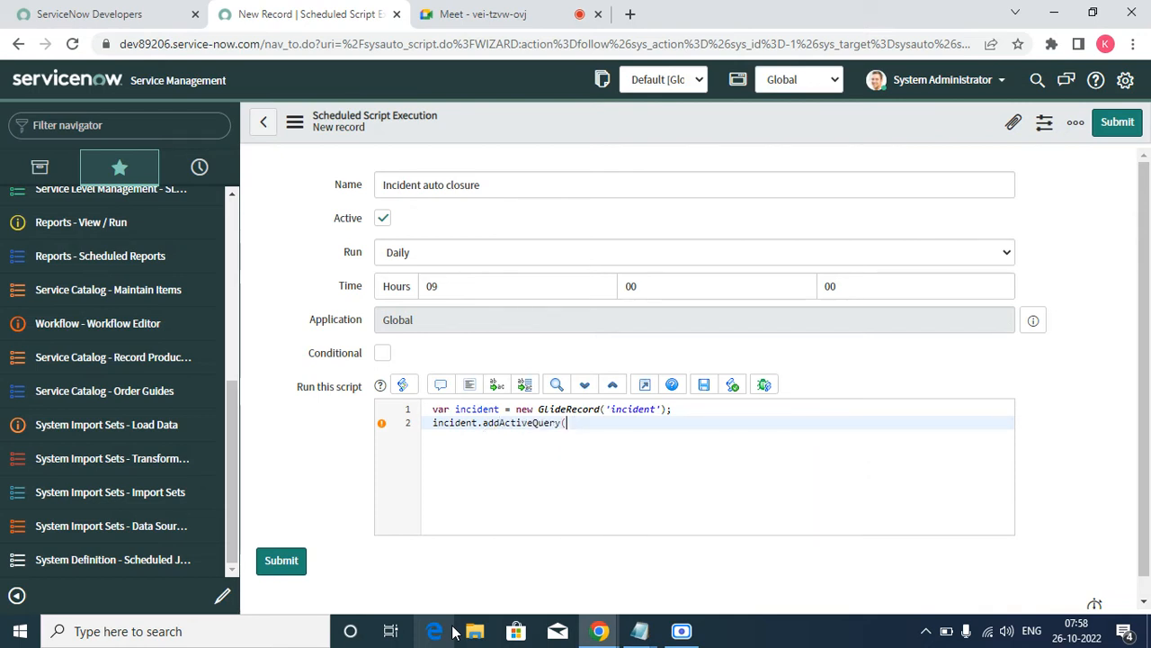
key("BackSpace")
key("BackSpace")
key("BackSpace")
key("BackSpace")
key("BackSpace")
key("BackSpace")
key("BackSpace")
key("BackSpace")
key("BackSpace")
key("BackSpace")
key("BackSpace")
key("BackSpace")
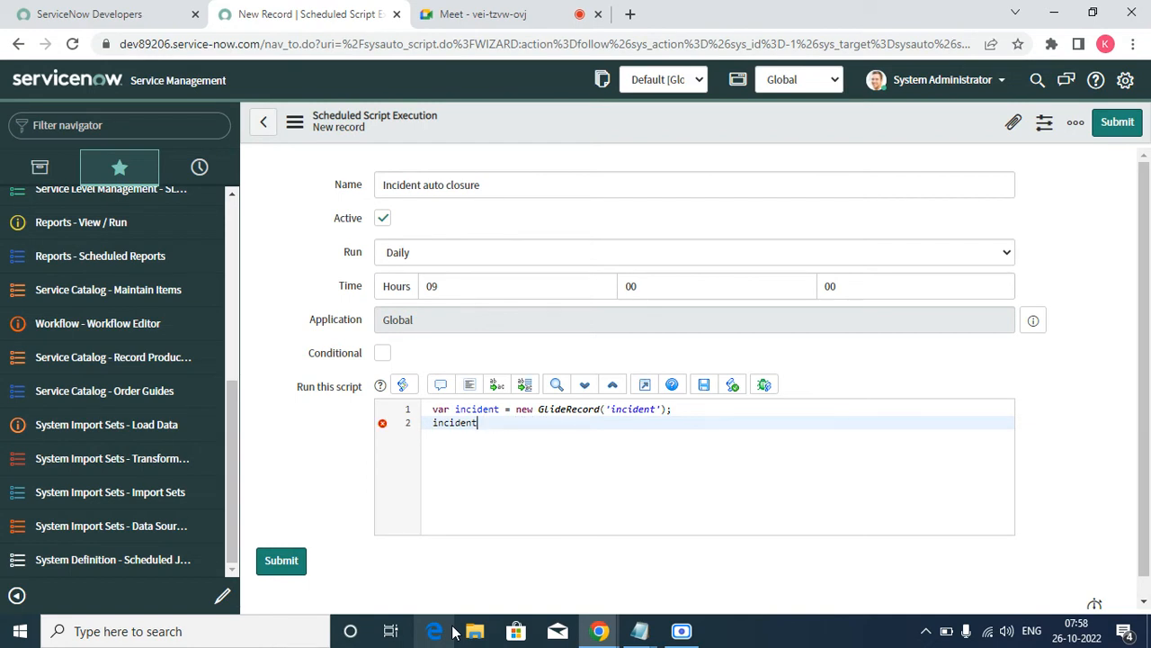
type(".")
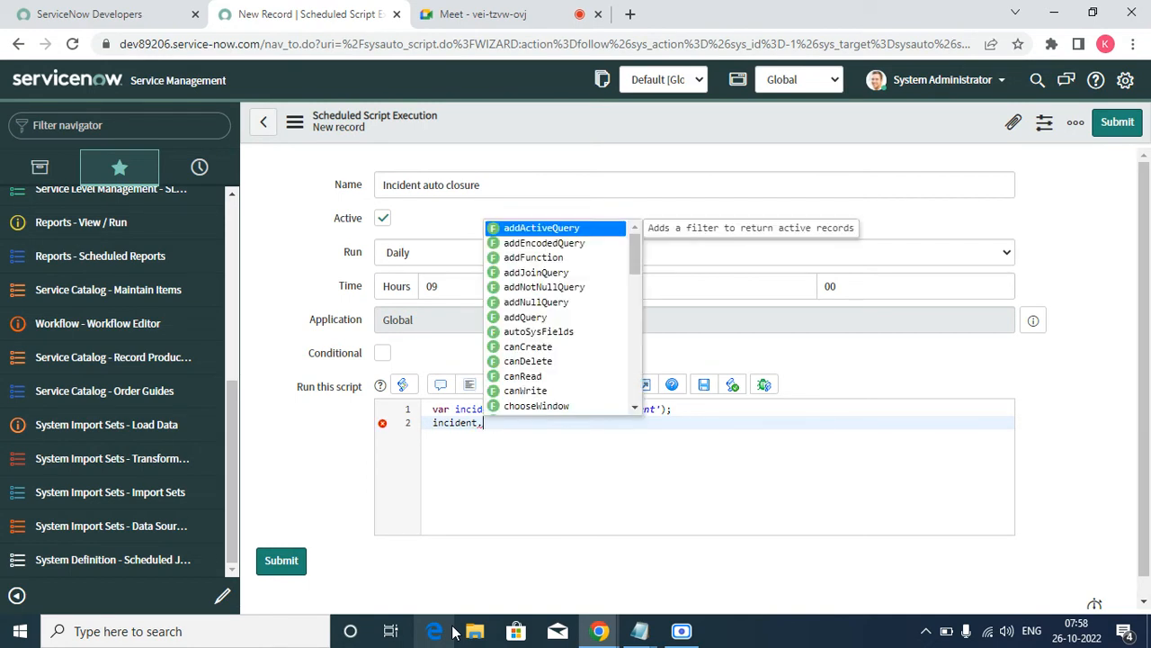
key("Down")
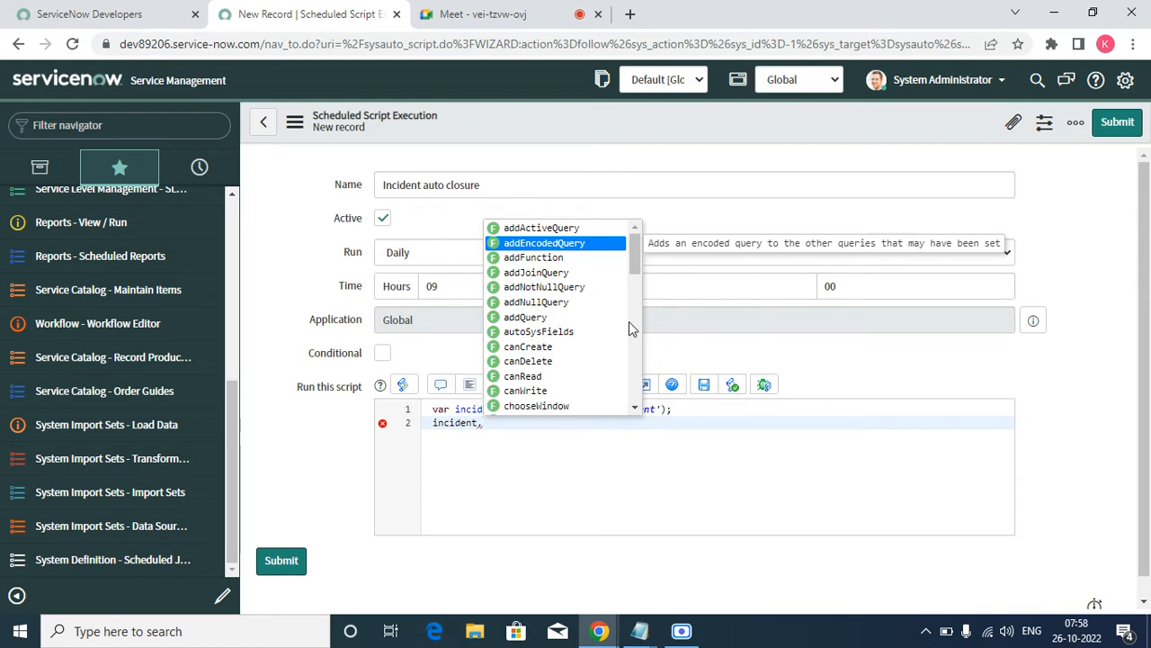
left_click(573, 228)
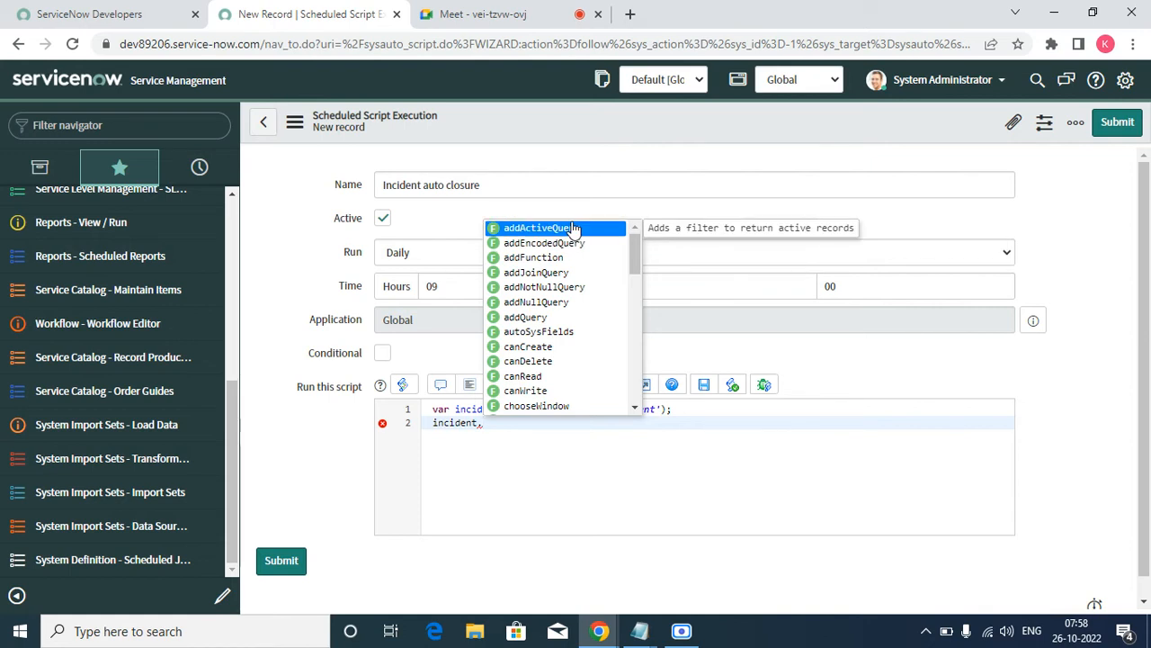
left_click(573, 229)
type(";")
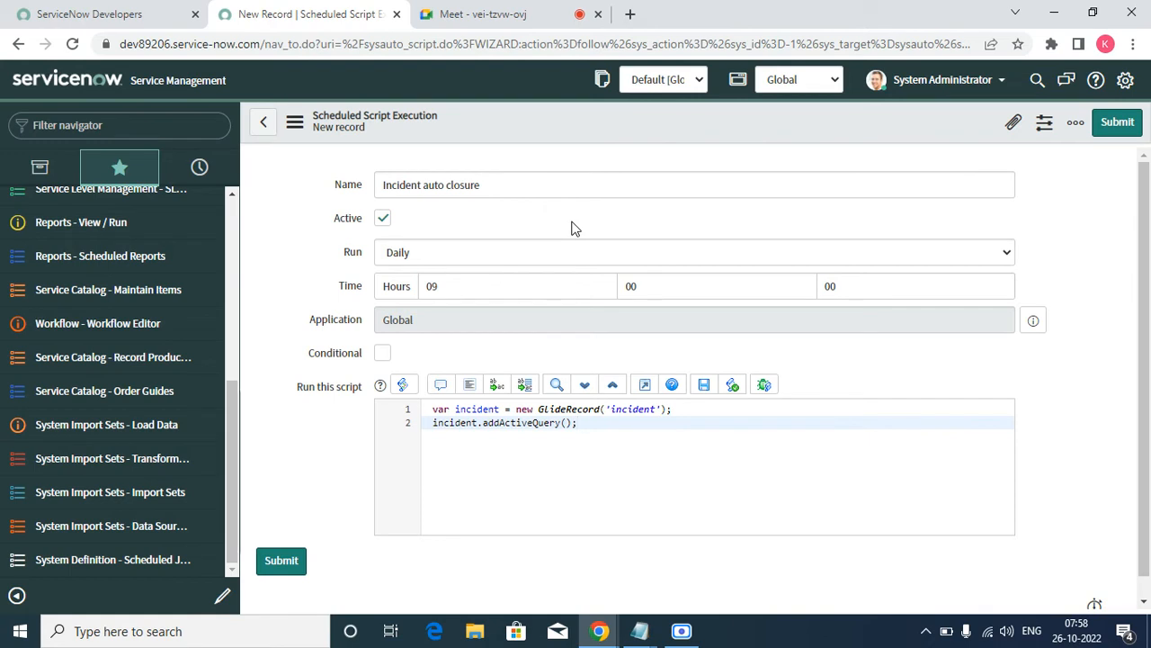
key("Return")
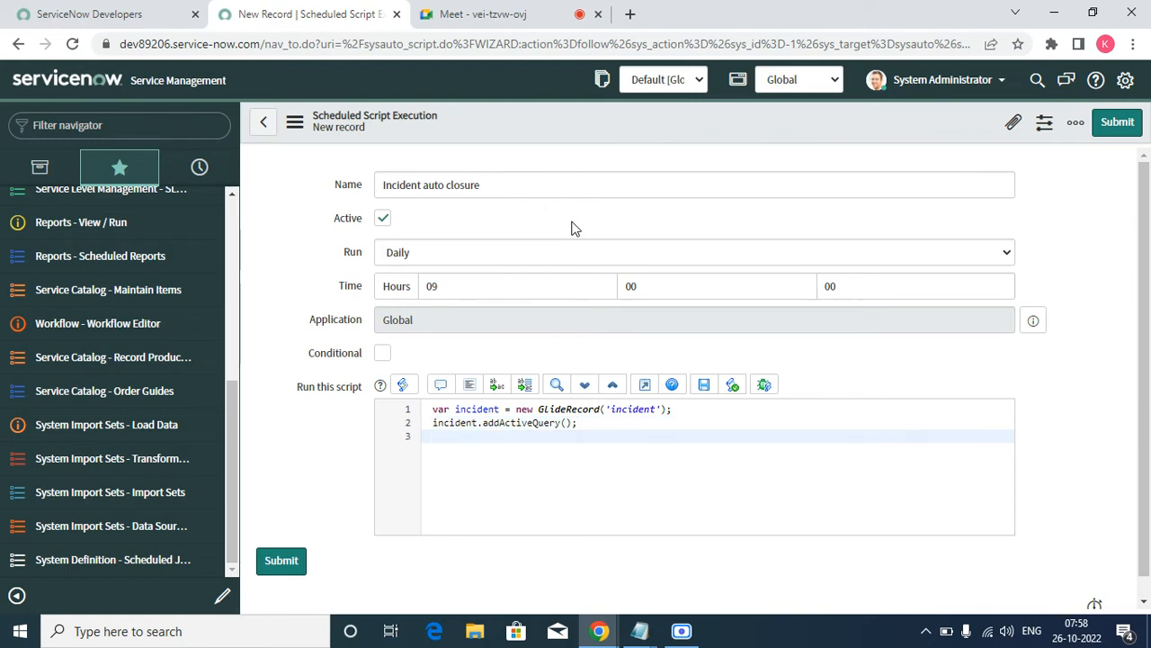
Step: Add an incident.addEncodedQuery('') call with an empty query string on the script's third line
type("incident.a")
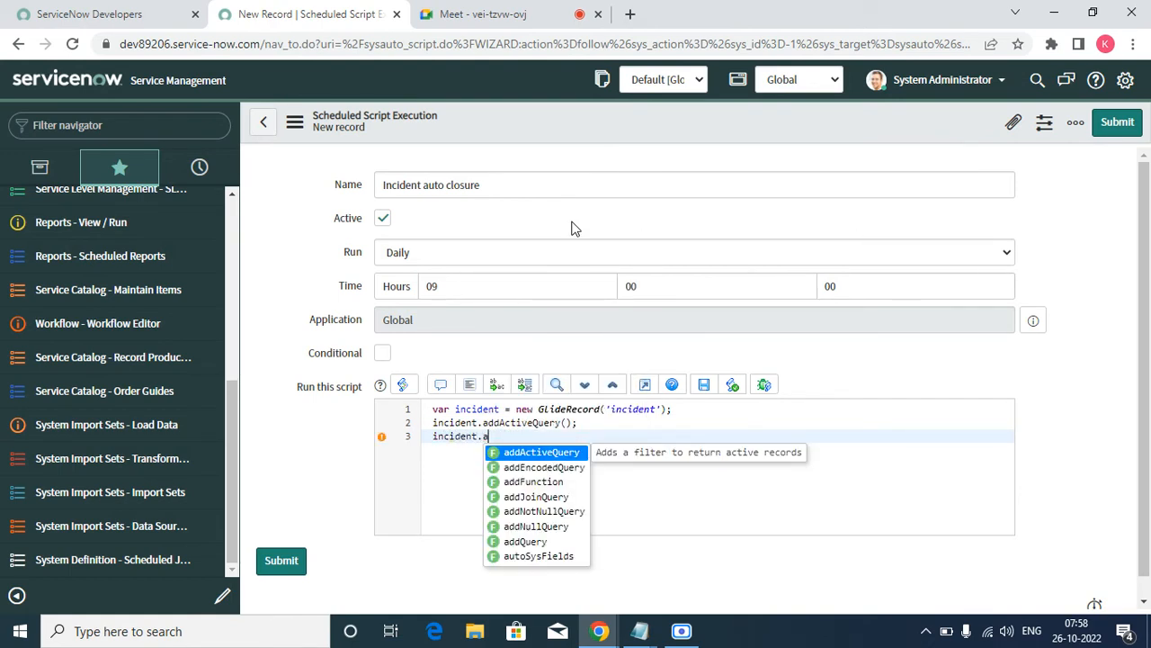
key("Down")
key("Down")
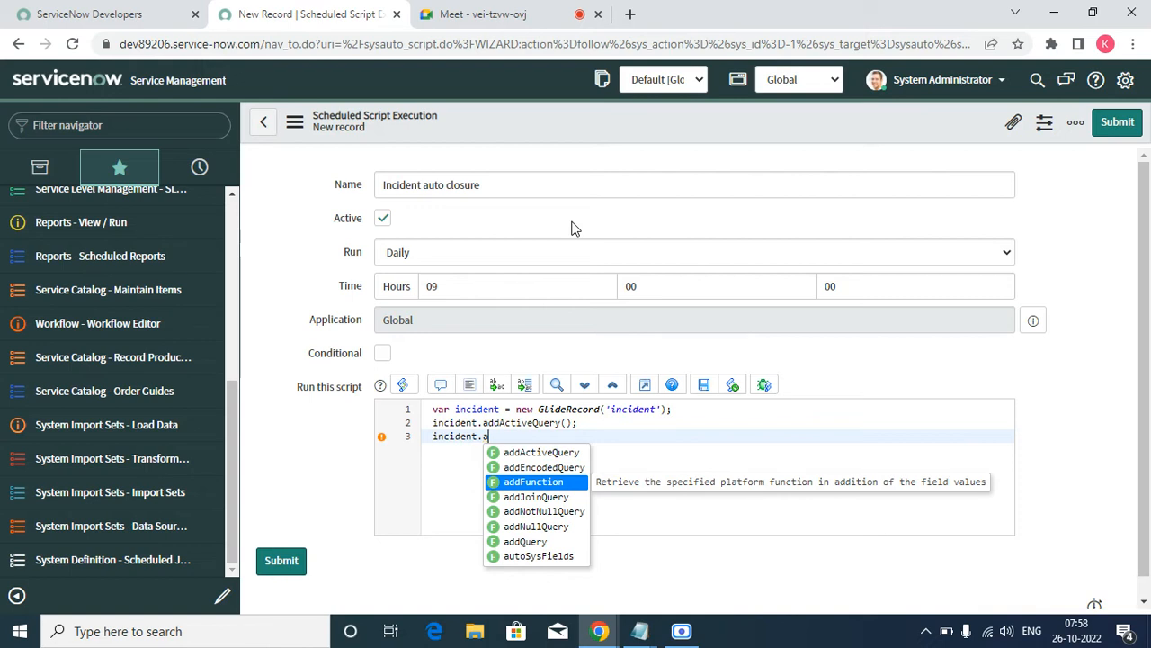
key("Up")
key("Down")
key("Down")
key("Down")
key("Down")
key("Down")
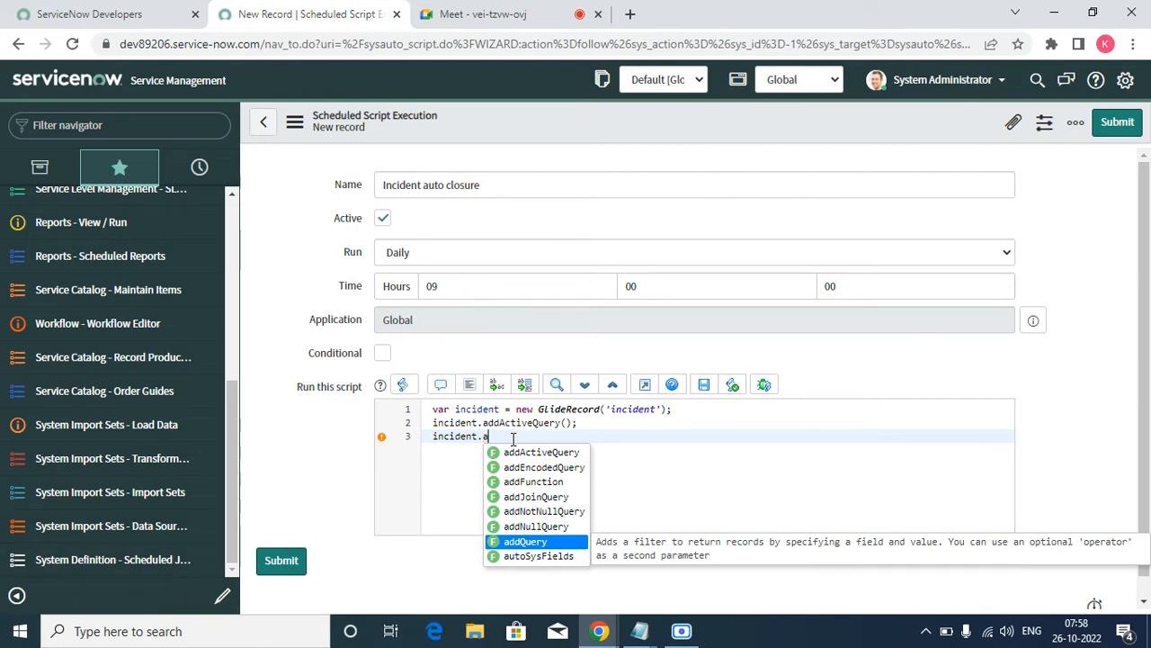
key("BackSpace")
key("BackSpace")
key("BackSpace")
key("BackSpace")
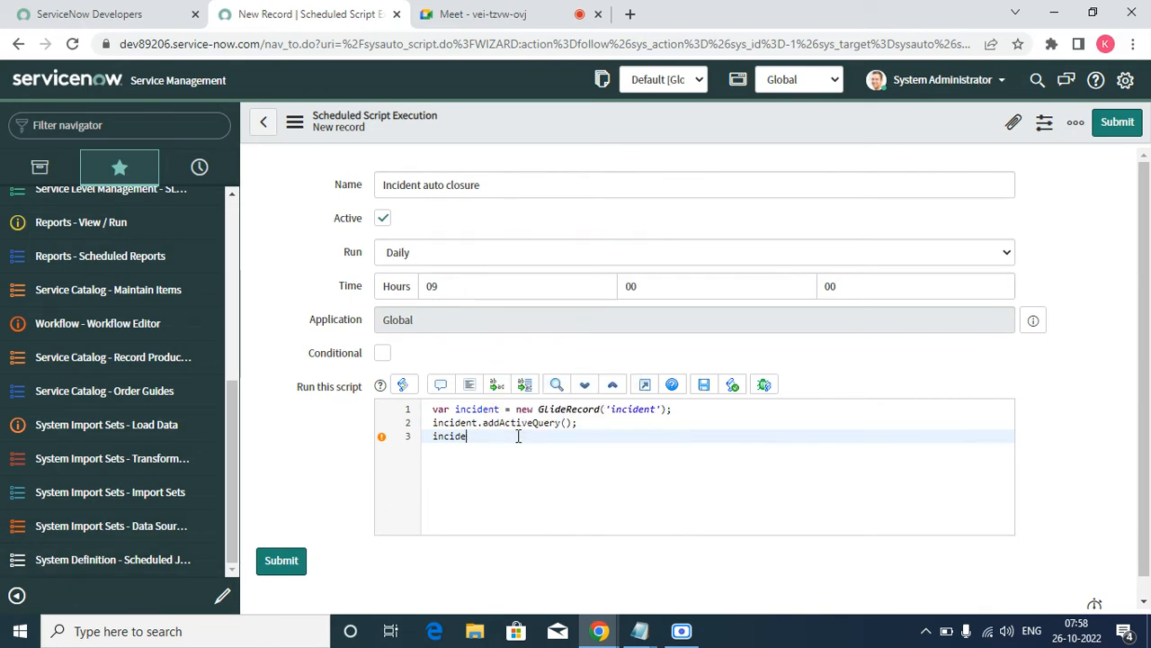
key("BackSpace")
key("BackSpace")
key("BackSpace")
type("in")
key("BackSpace")
key("BackSpace")
key("BackSpace")
type("dent.add")
key("Down")
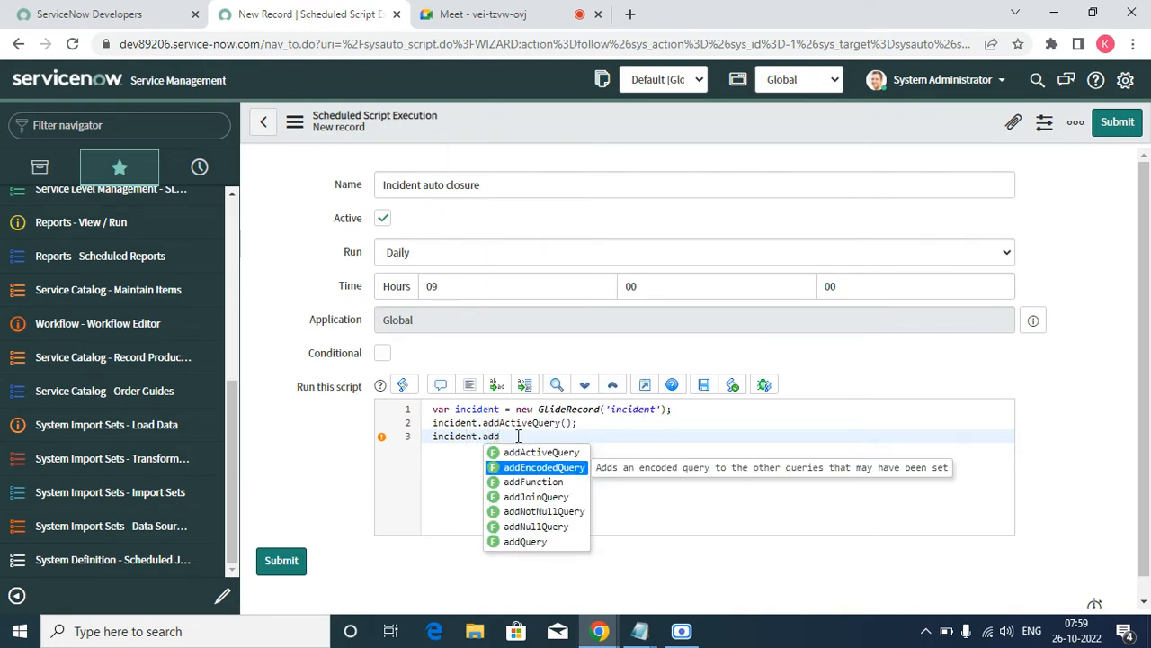
key("Return")
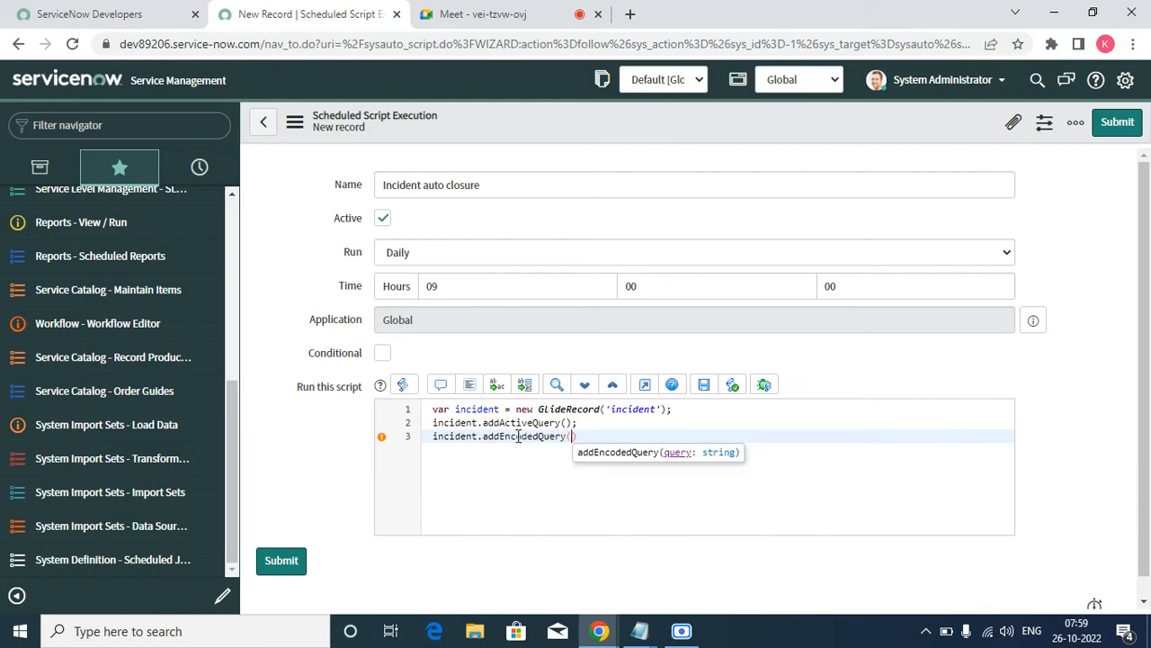
type("'")
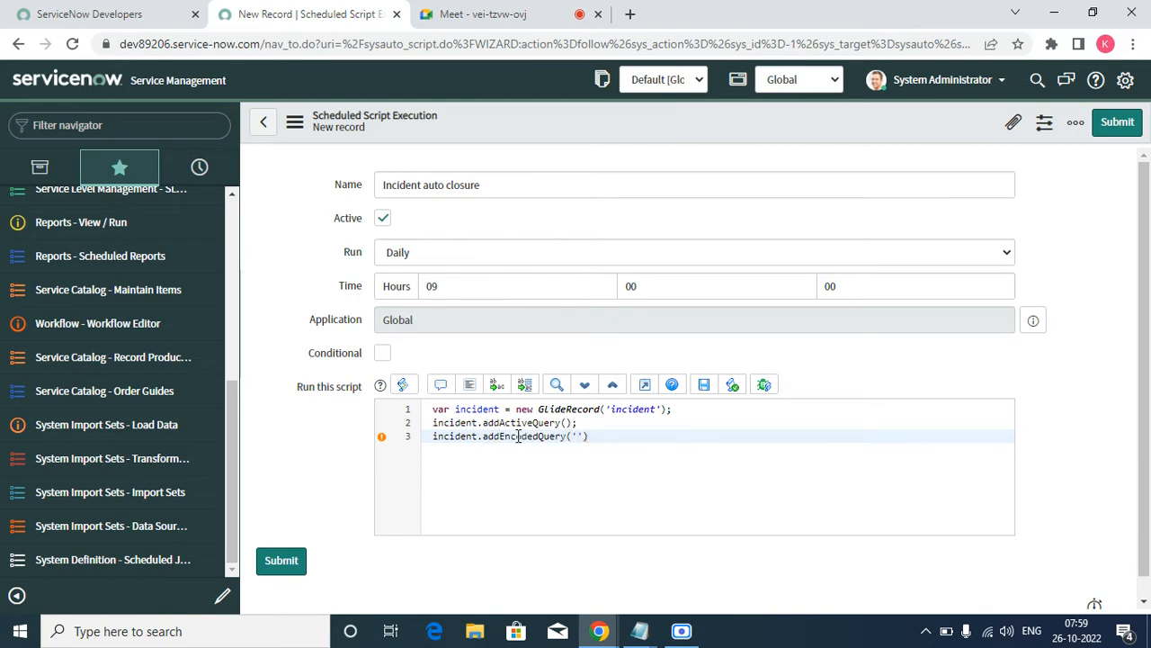
Step: Find the Incident application's Open list in the navigator and open it in a separate browser tab
scroll(76, 387, "up", 1)
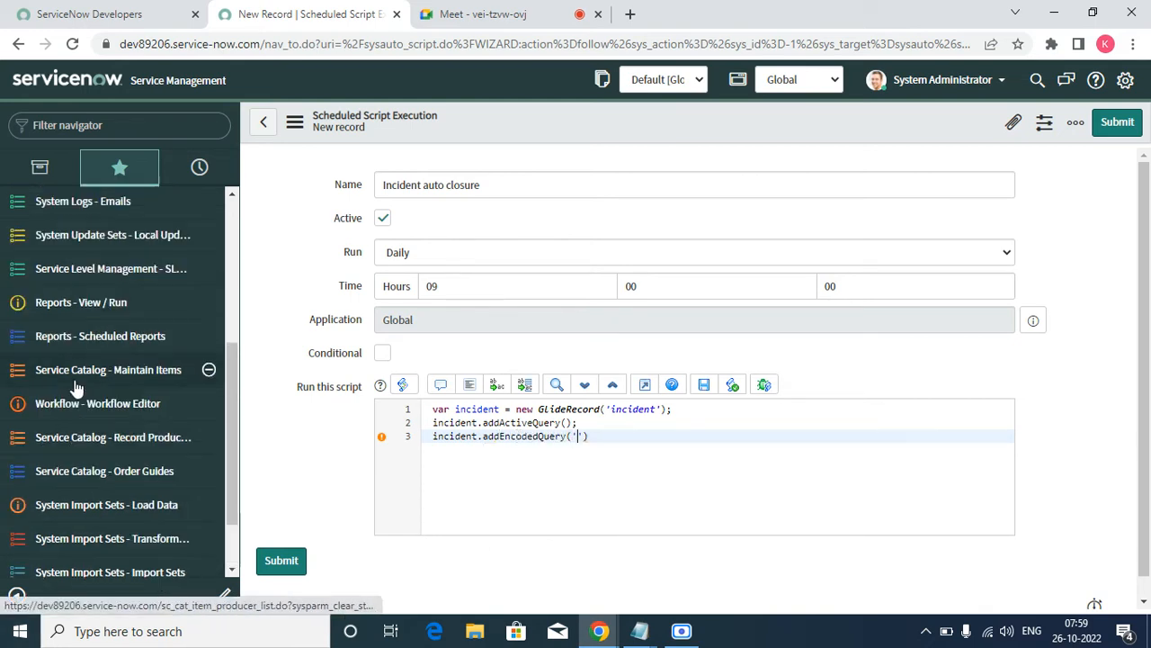
scroll(77, 386, "up", 4)
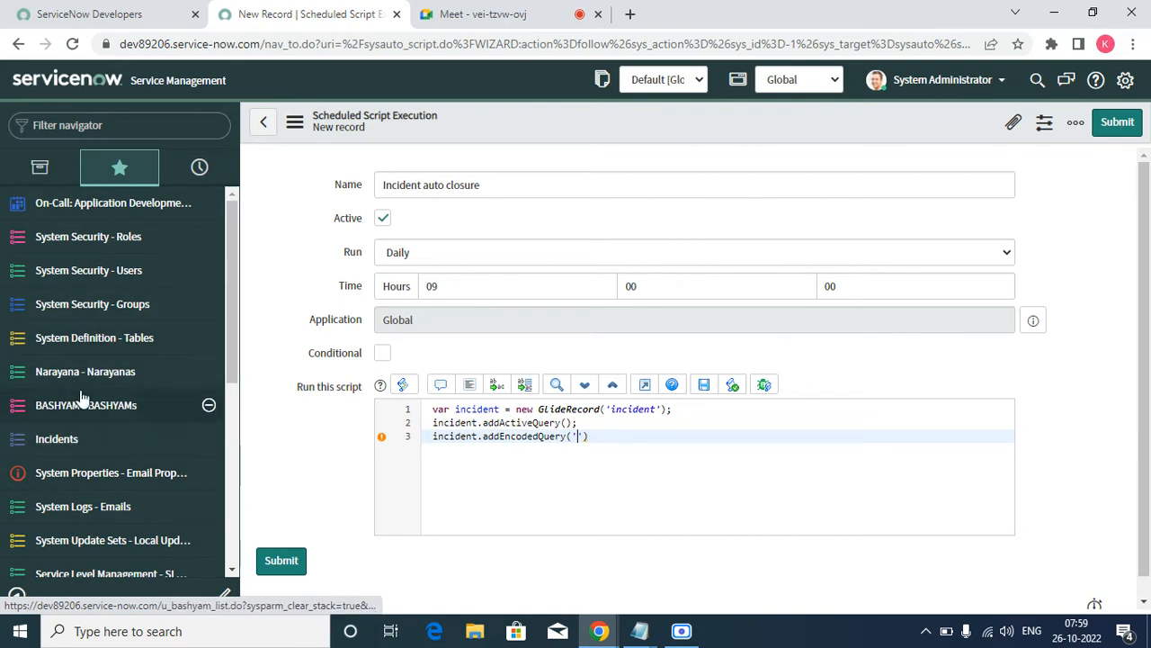
scroll(81, 396, "down", 5)
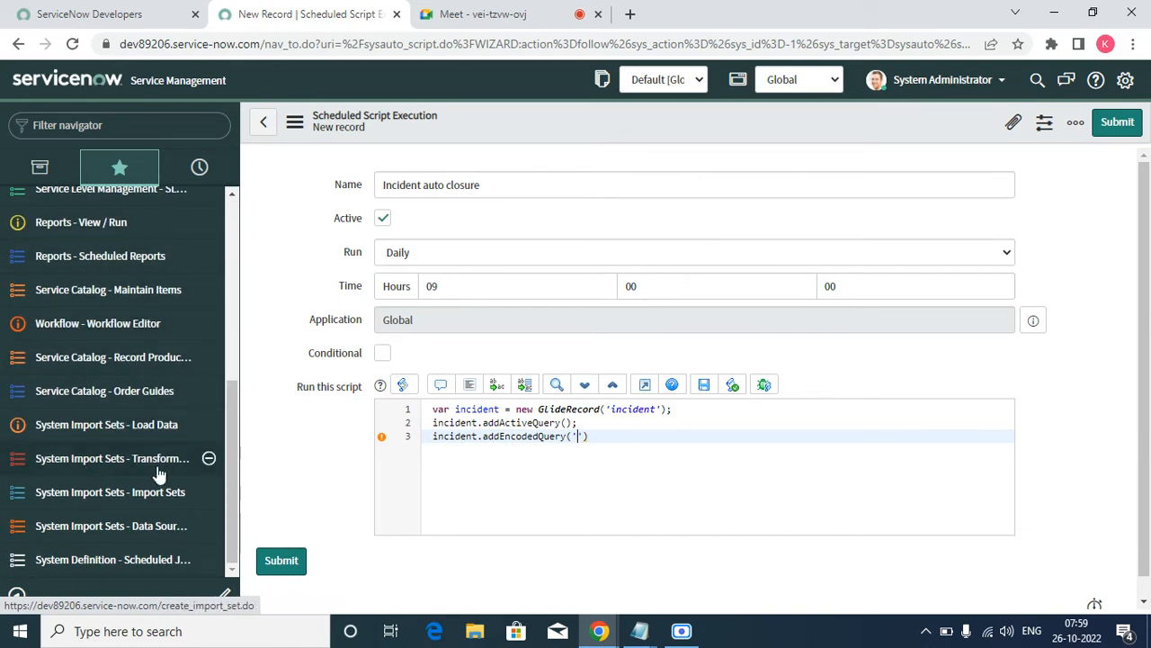
left_click(94, 128)
type("in")
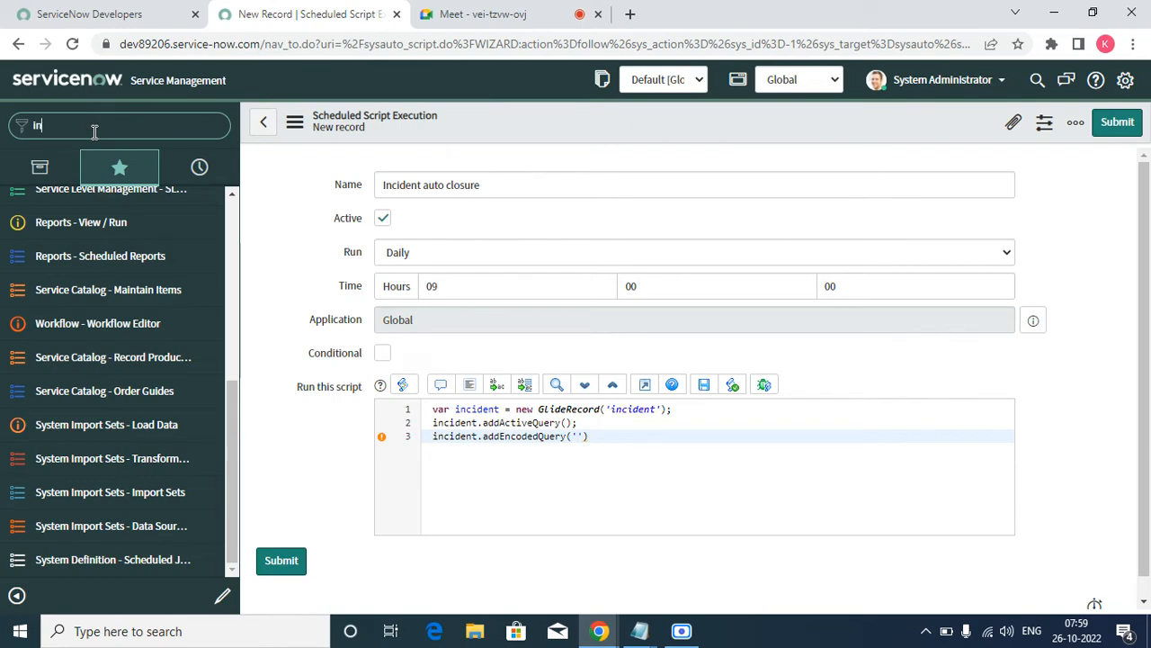
type("cide")
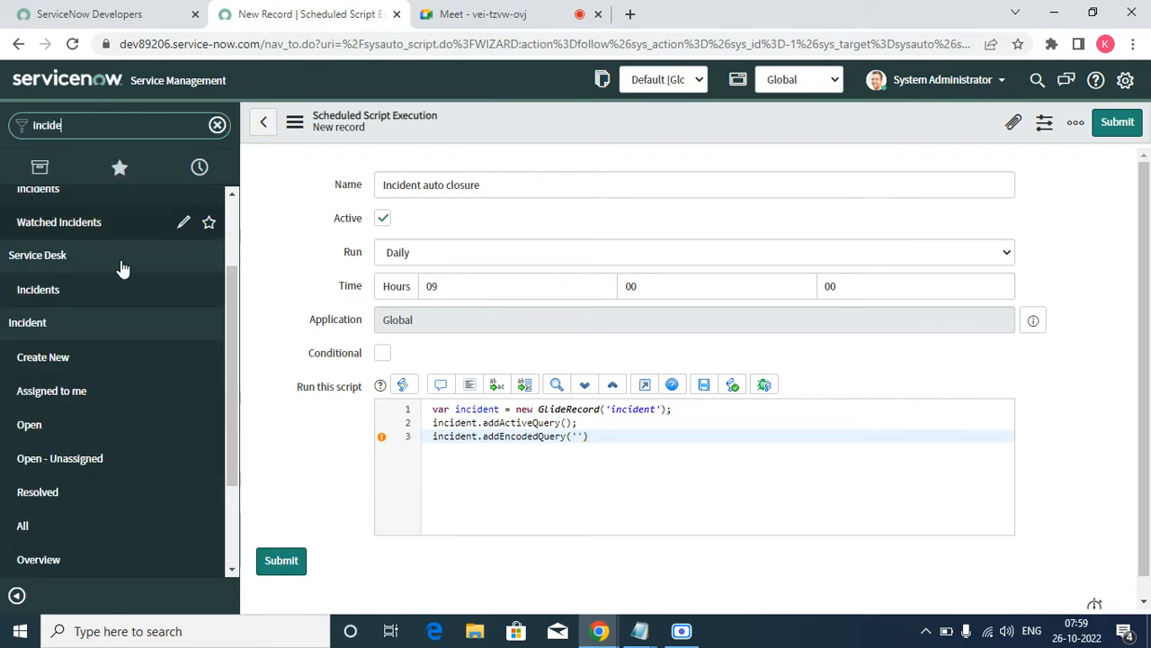
right_click(22, 425)
left_click(63, 435)
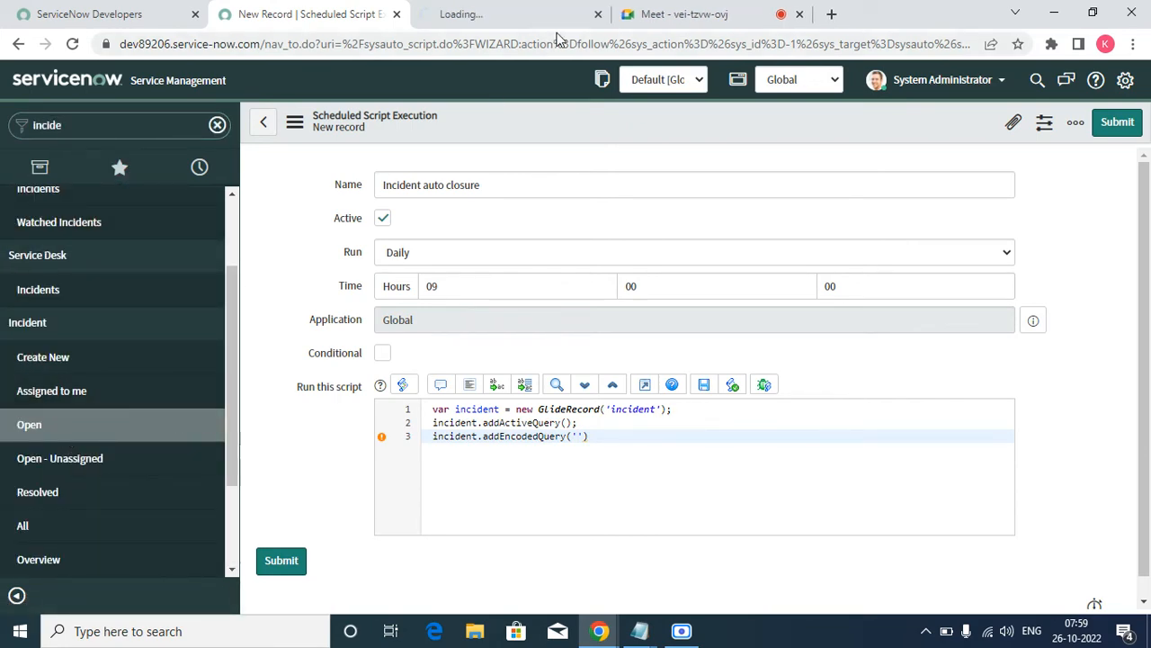
left_click(513, 15)
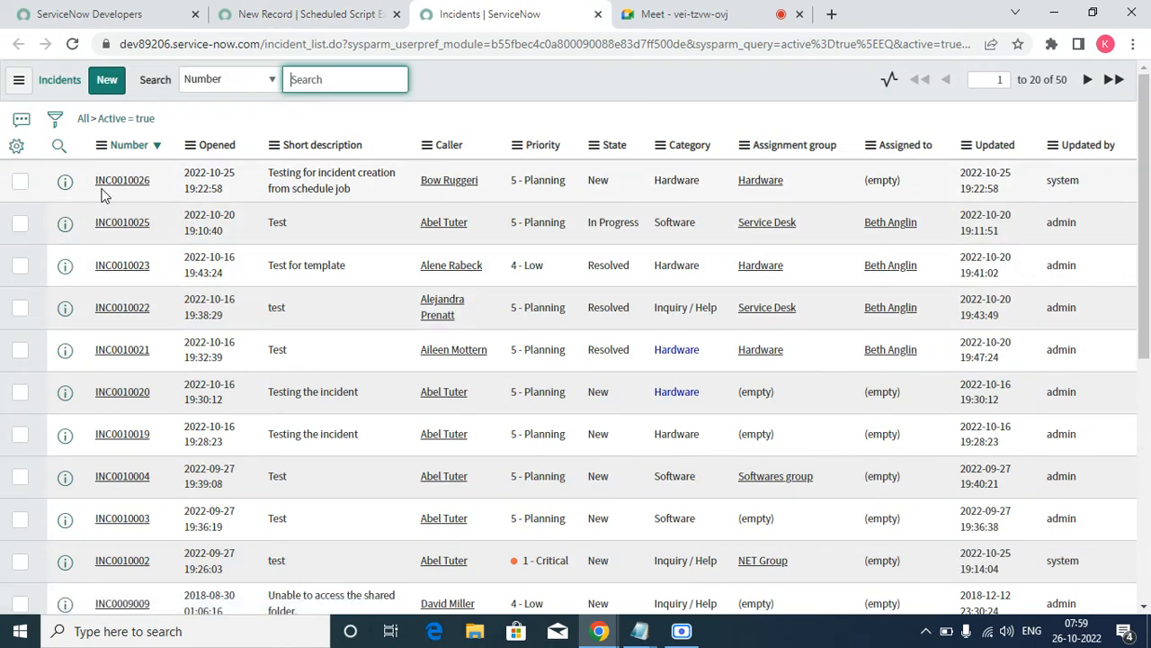
Step: Add an AND condition to the incident list's filter and search its field choices for "sta"
left_click(53, 121)
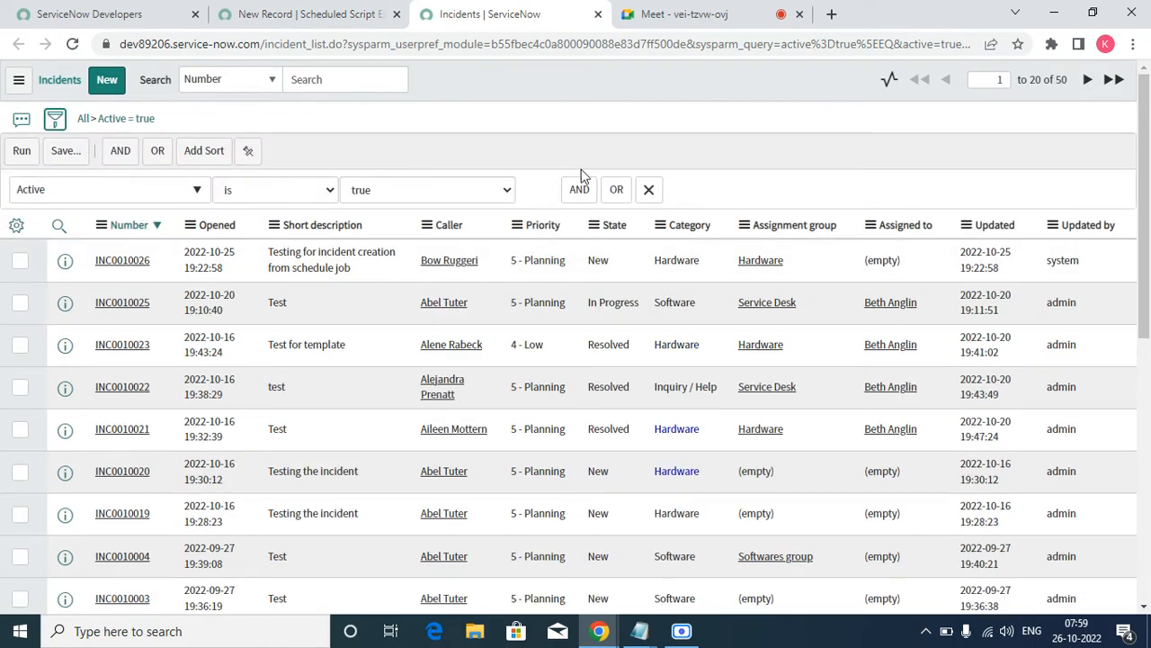
left_click(579, 187)
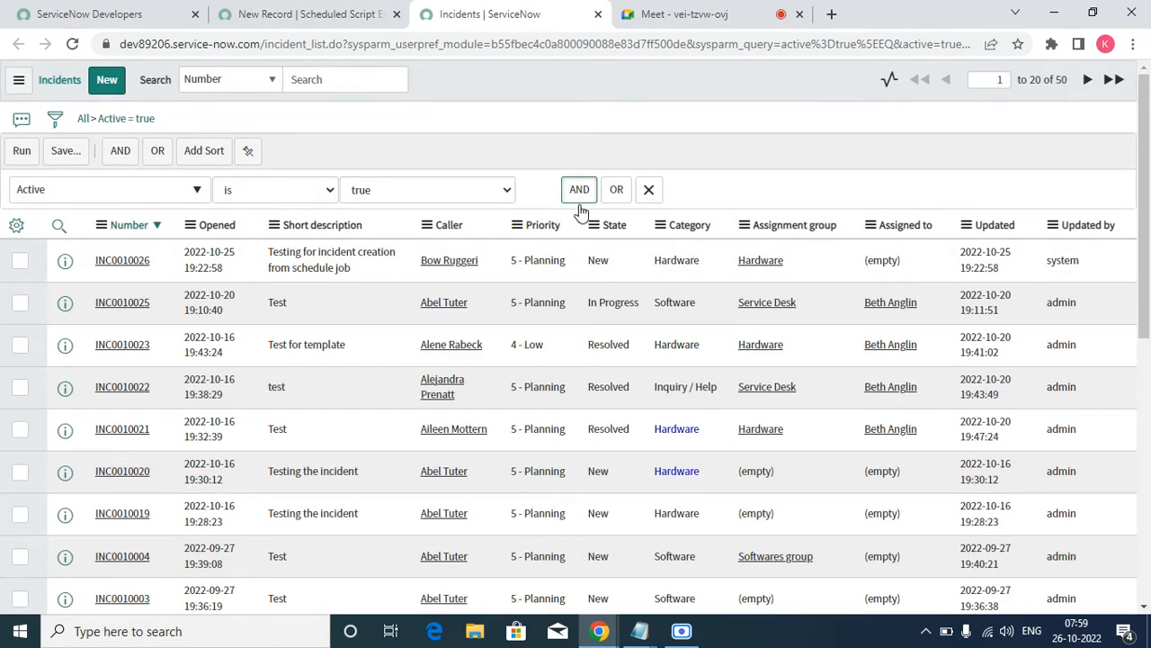
left_click(71, 255)
type("sta")
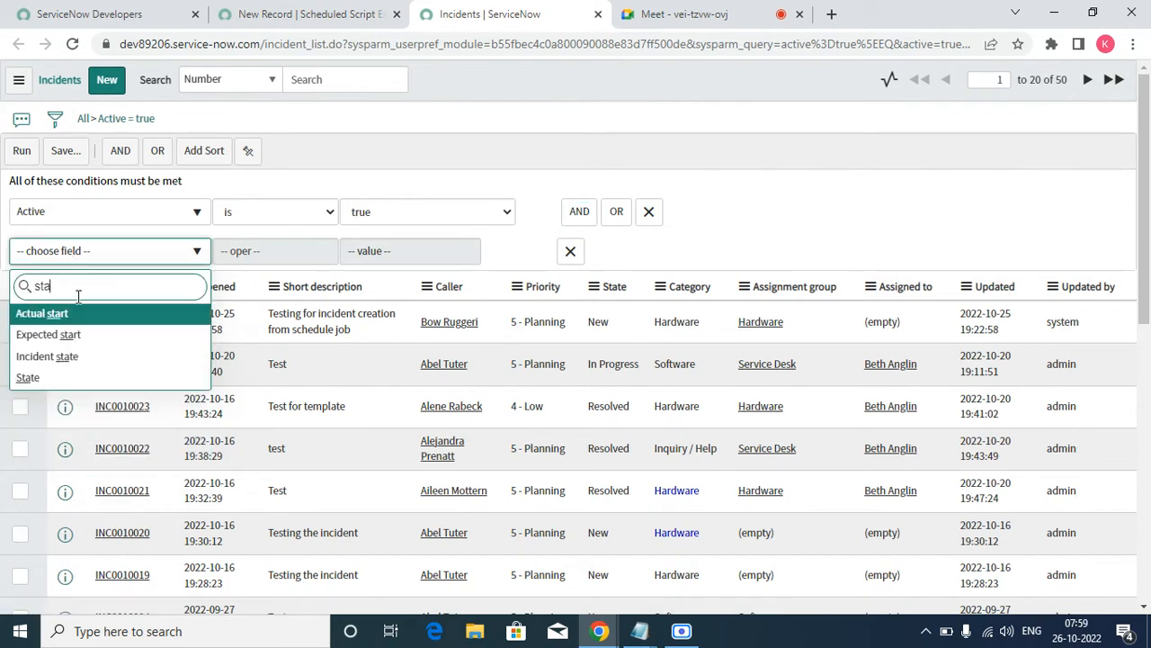
Step: Add the filter condition State is Resolved to the incident list
key("Return")
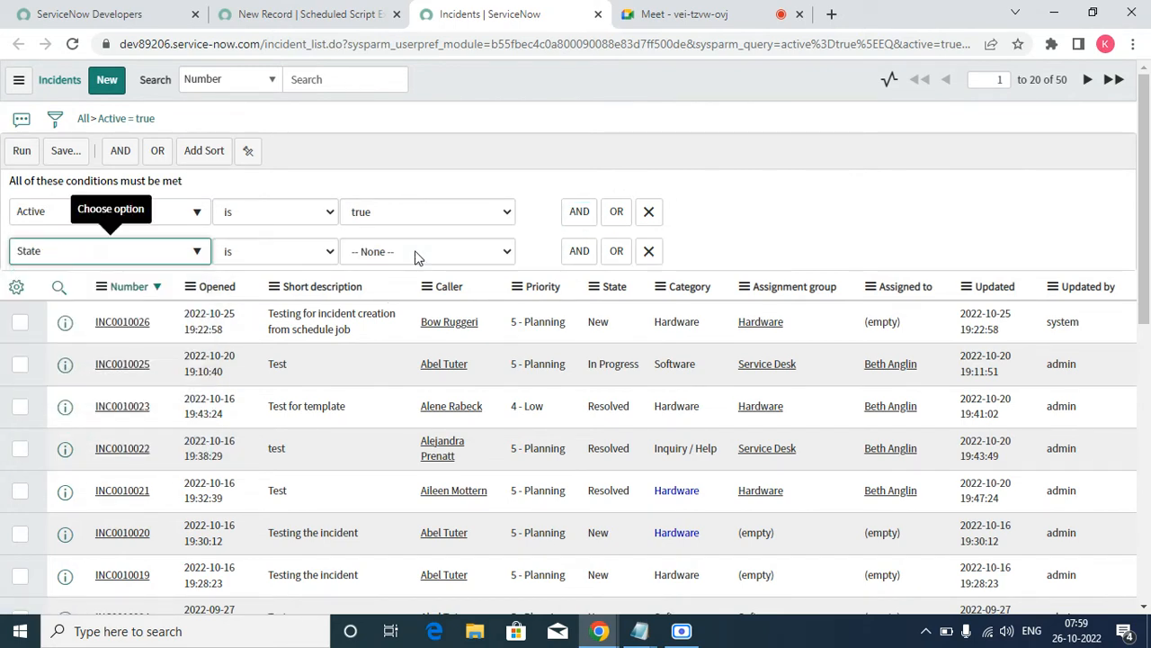
left_click(419, 256)
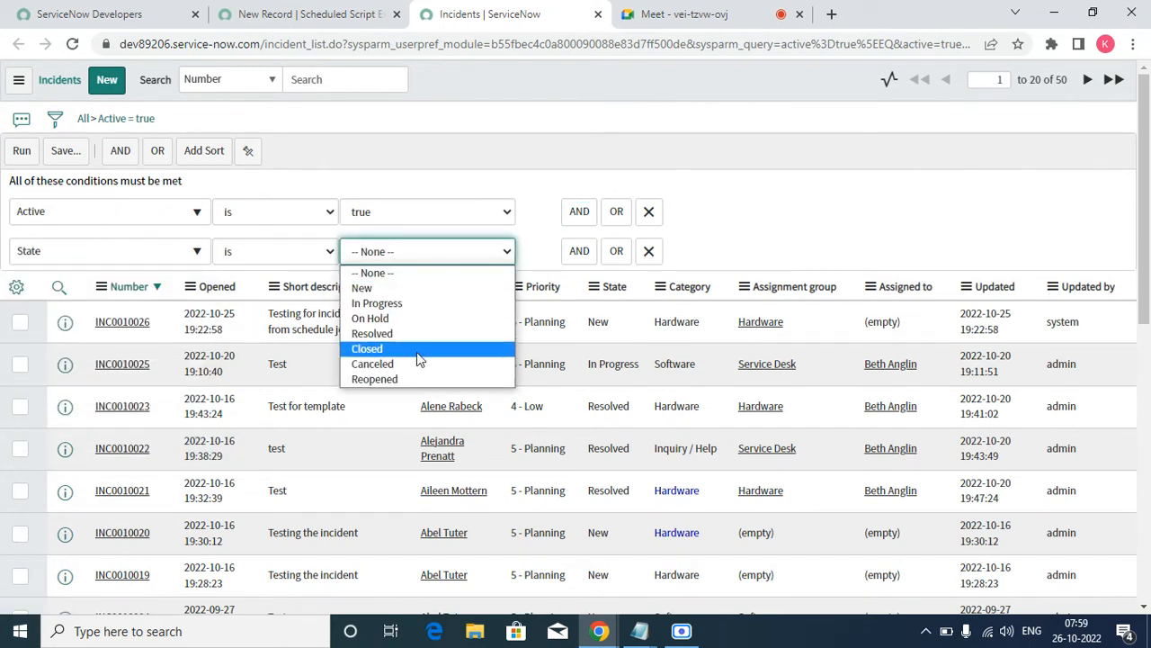
left_click(372, 333)
Step: Add a third AND condition to the incident filter based on the Resolved field
left_click(580, 251)
left_click(139, 298)
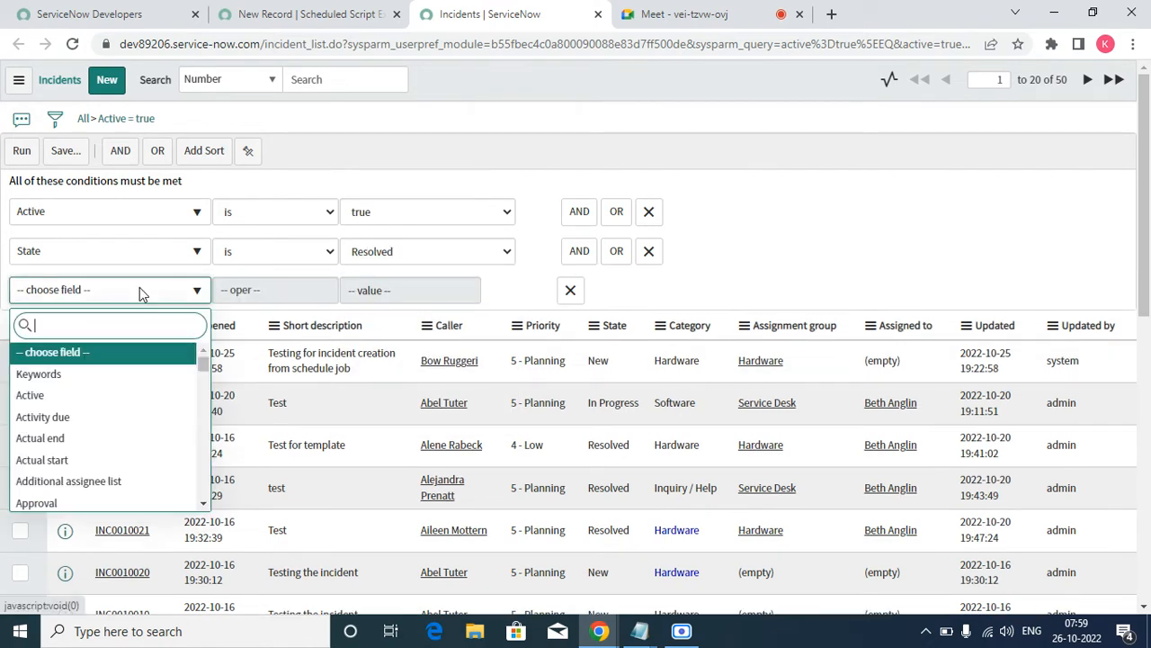
type("res")
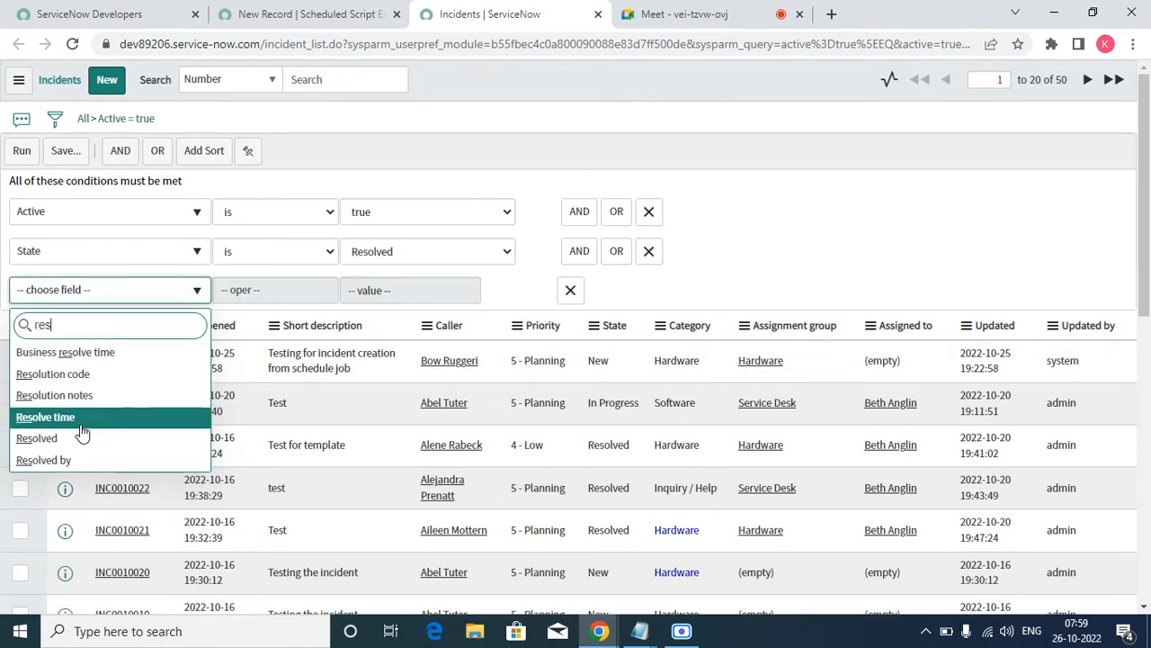
key("Return")
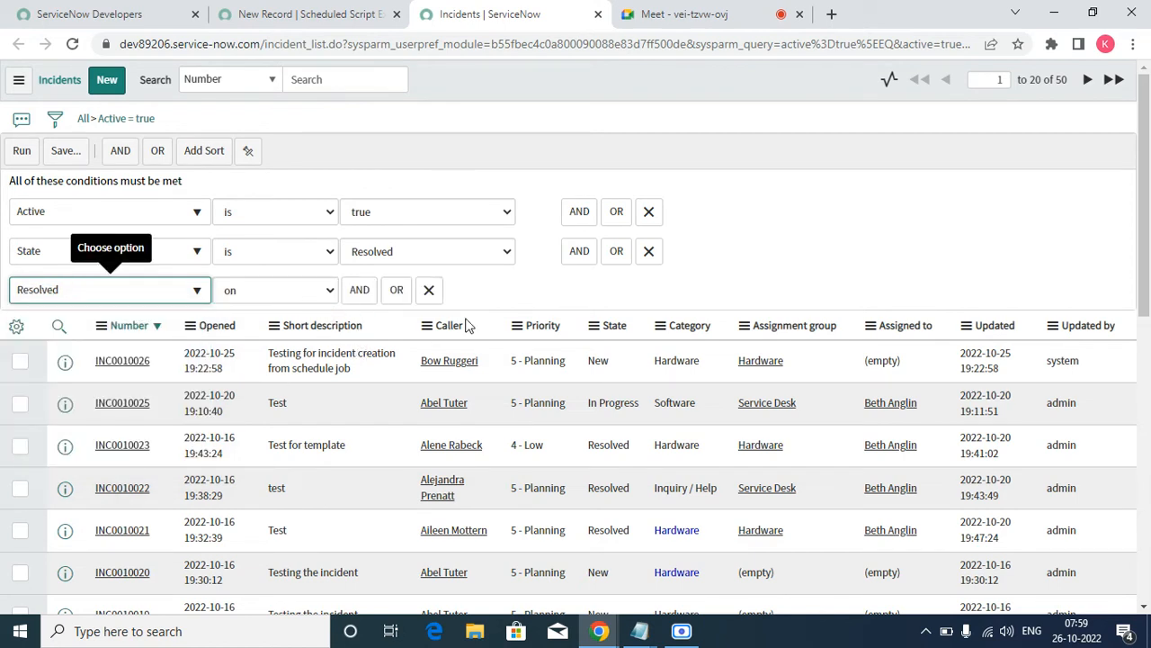
Step: Set the Resolved condition's operator to is more than
left_click(308, 292)
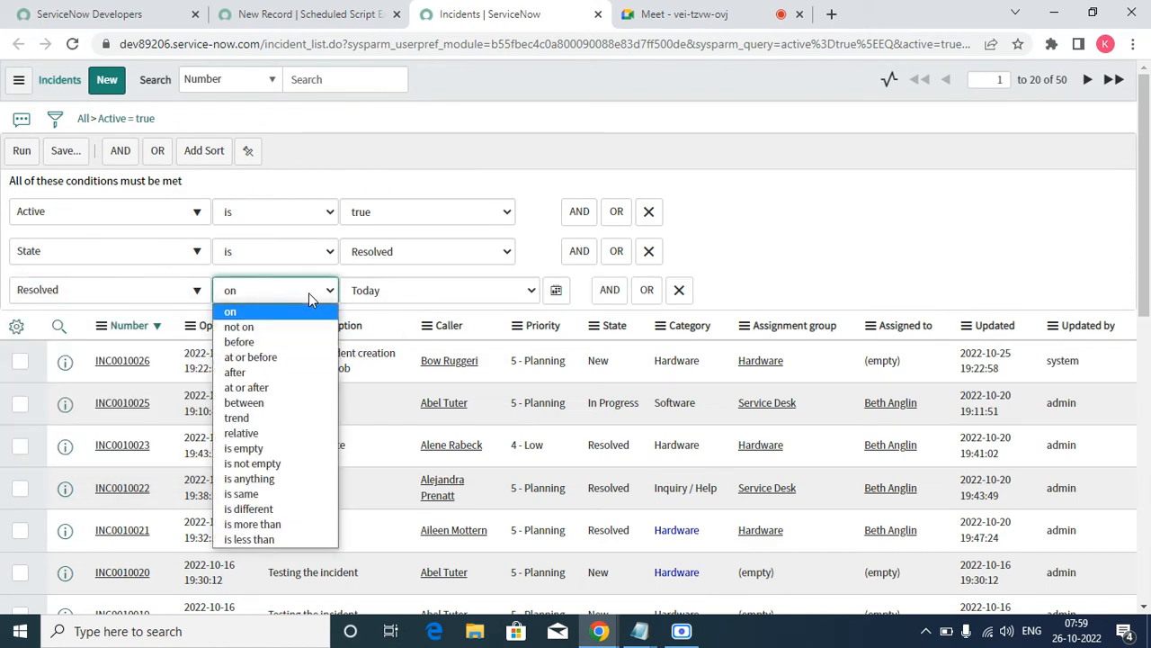
left_click(298, 525)
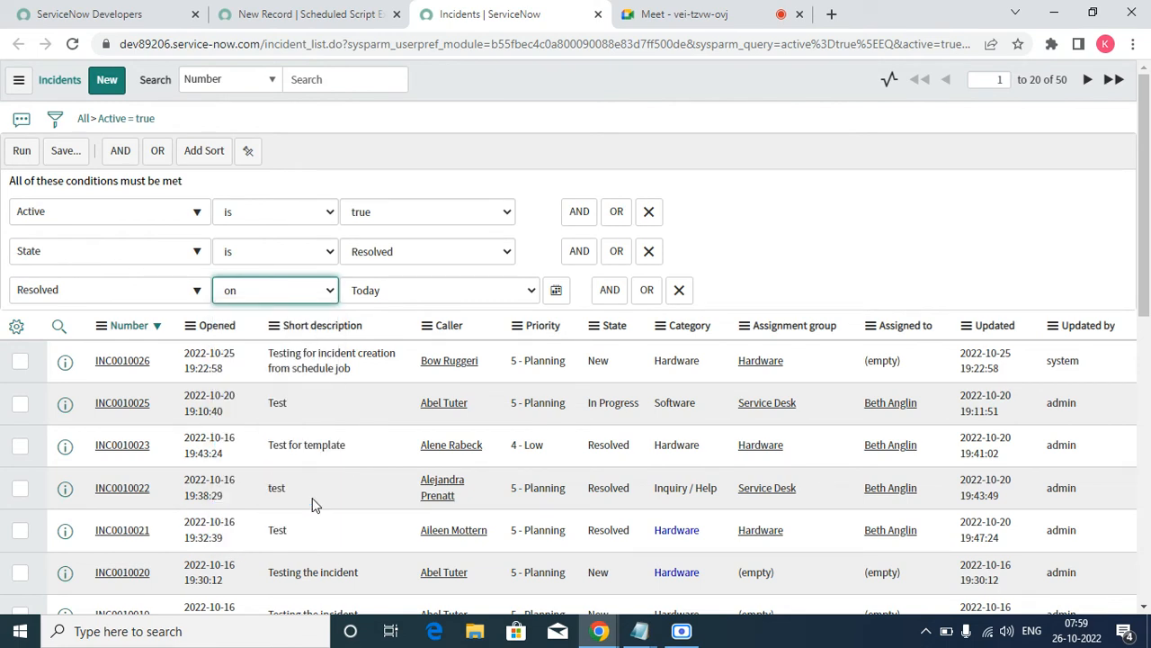
left_click(531, 296)
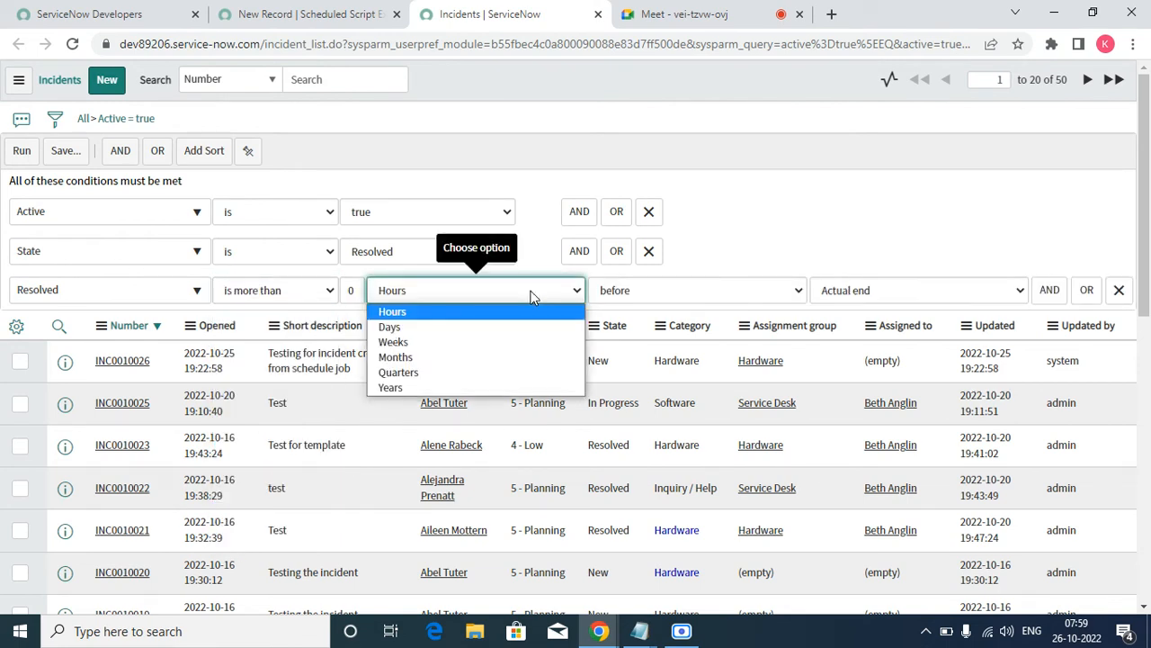
left_click(843, 208)
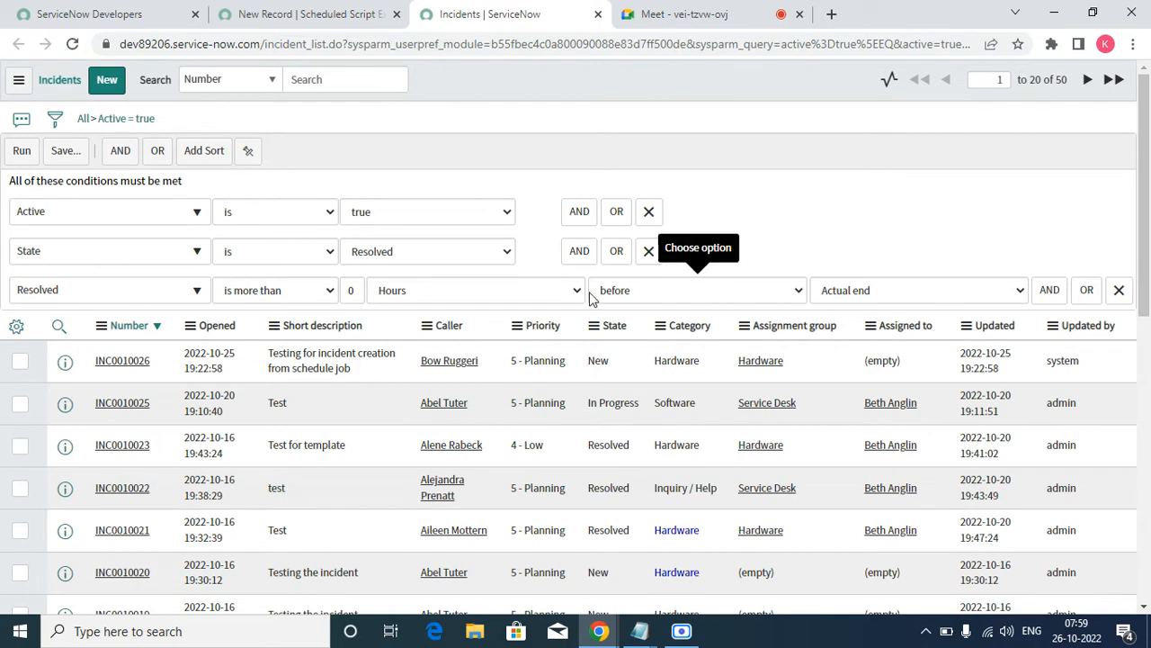
Step: Set the Resolved condition's offset to 2 Days before the reference date
left_click(360, 288)
left_click(411, 290)
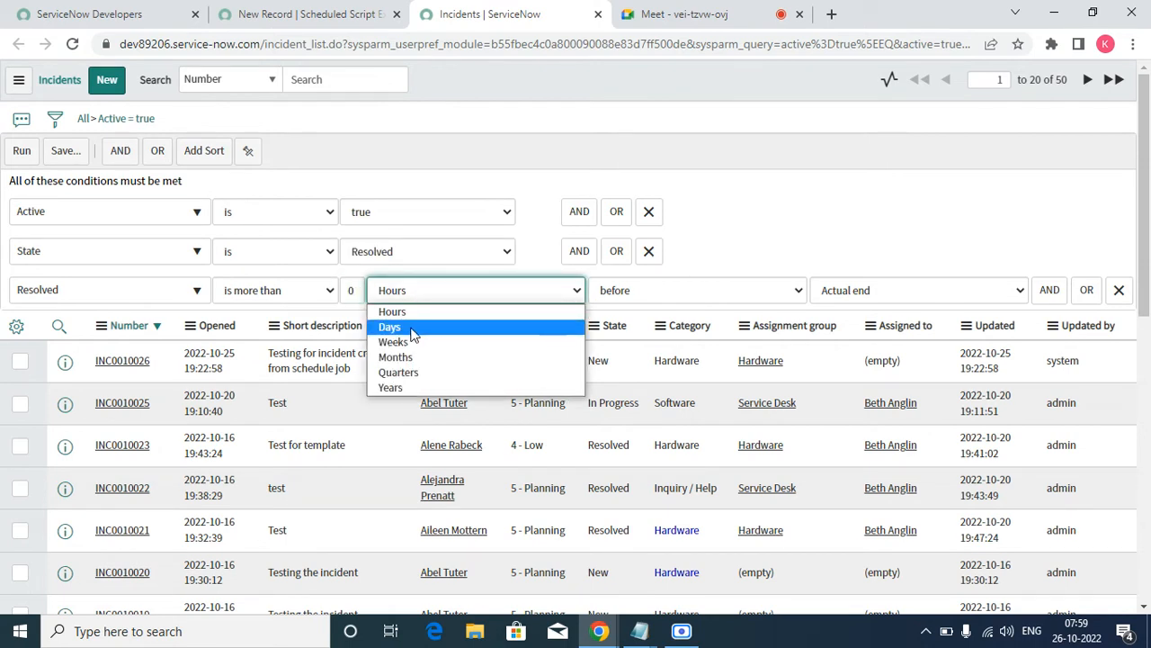
left_click(390, 329)
left_click(452, 286)
left_click(417, 326)
left_click(357, 289)
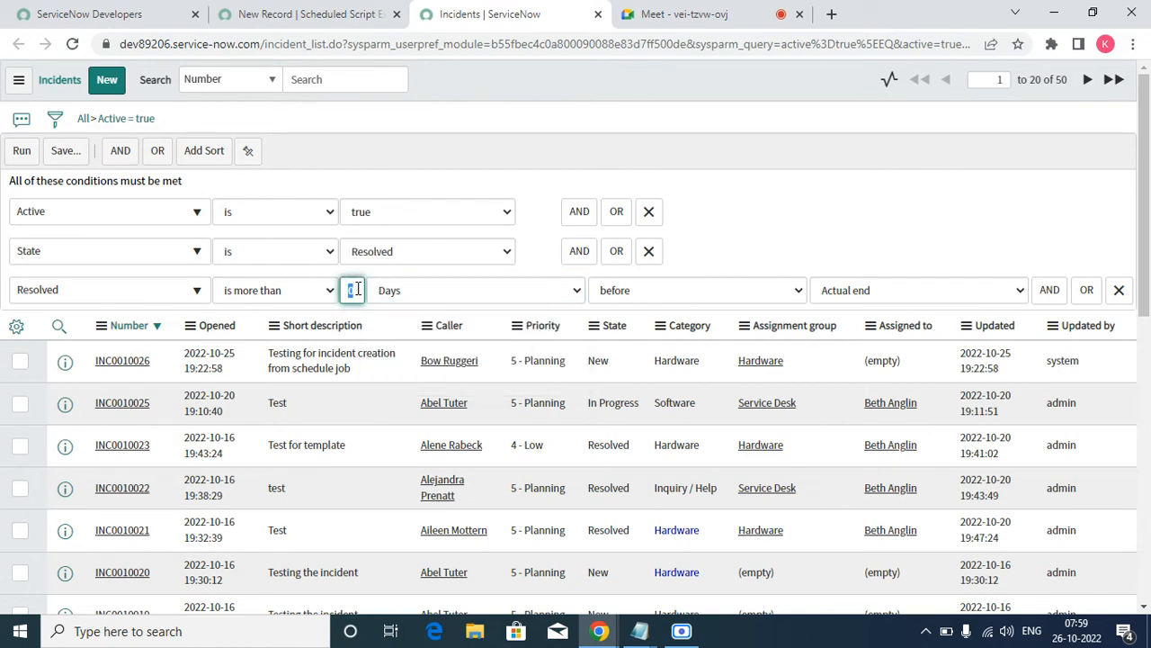
left_click(835, 186)
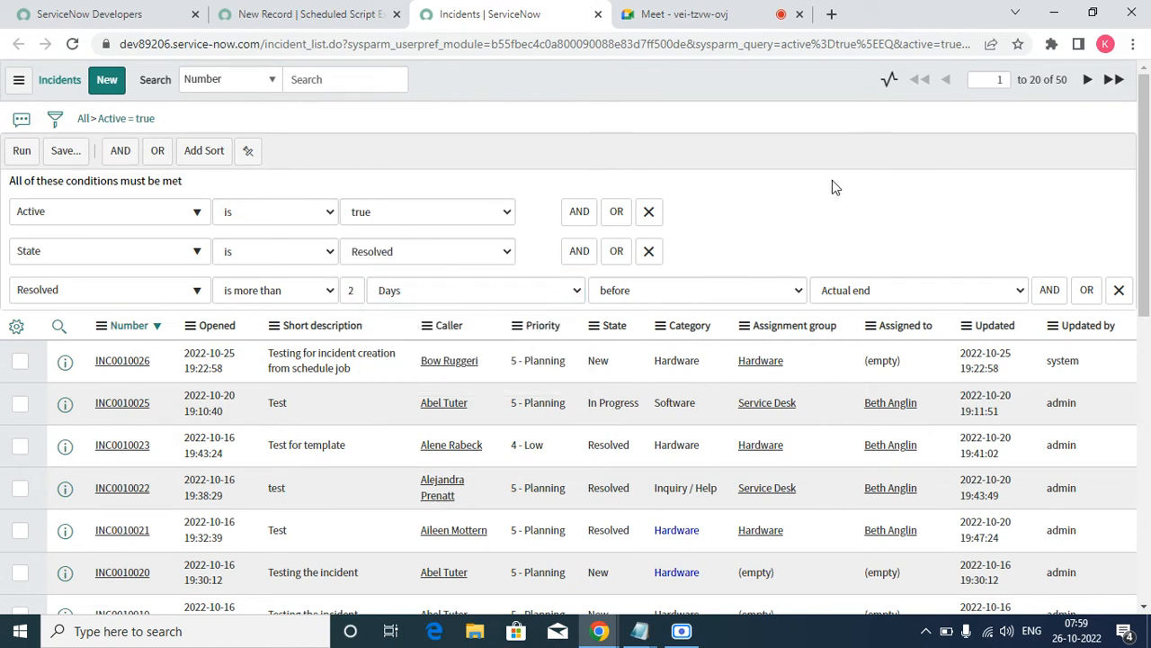
left_click(746, 291)
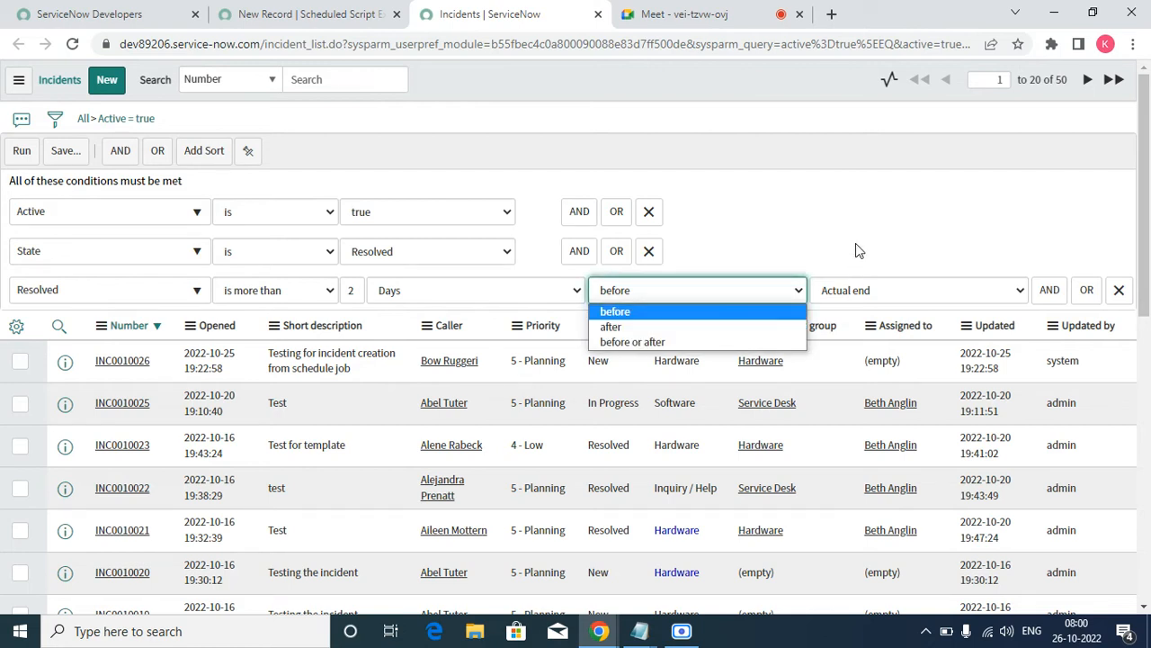
left_click(714, 312)
left_click(619, 295)
left_click(640, 315)
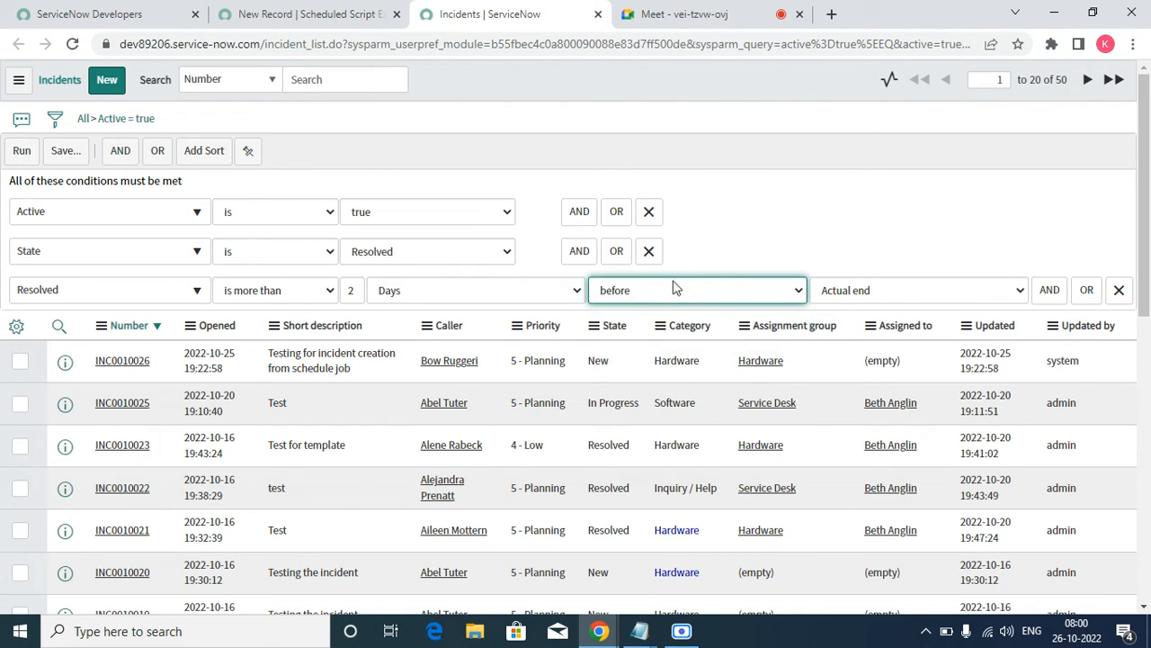
Step: Change the Resolved condition to on This week and run the incident filter
left_click(307, 292)
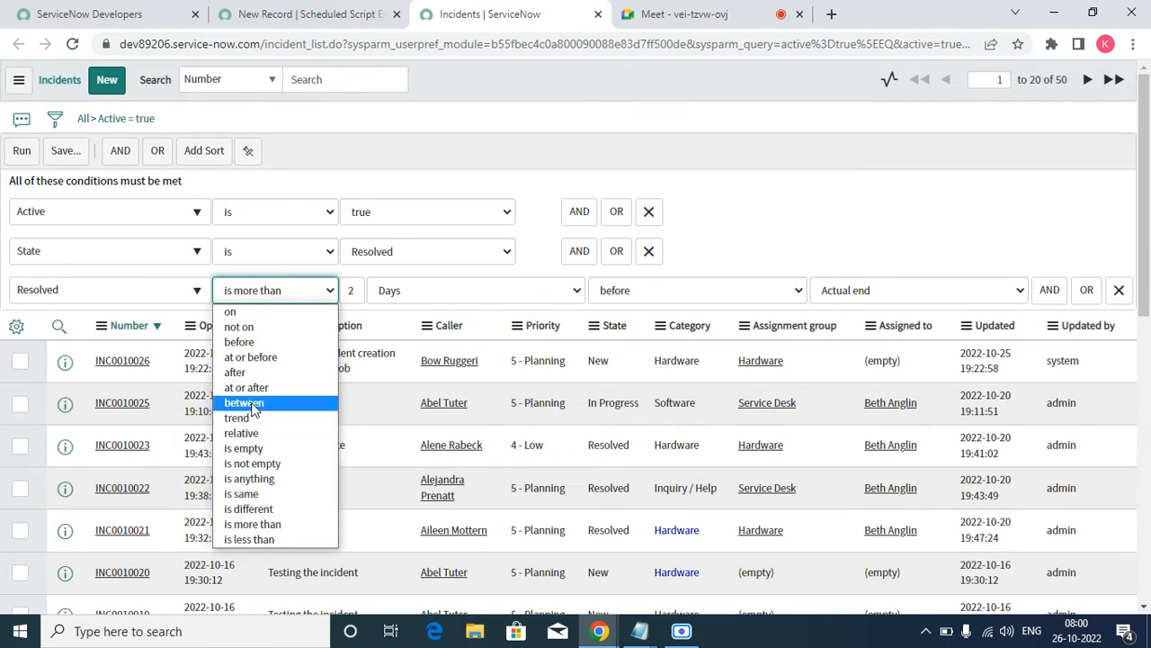
left_click(253, 318)
left_click(444, 293)
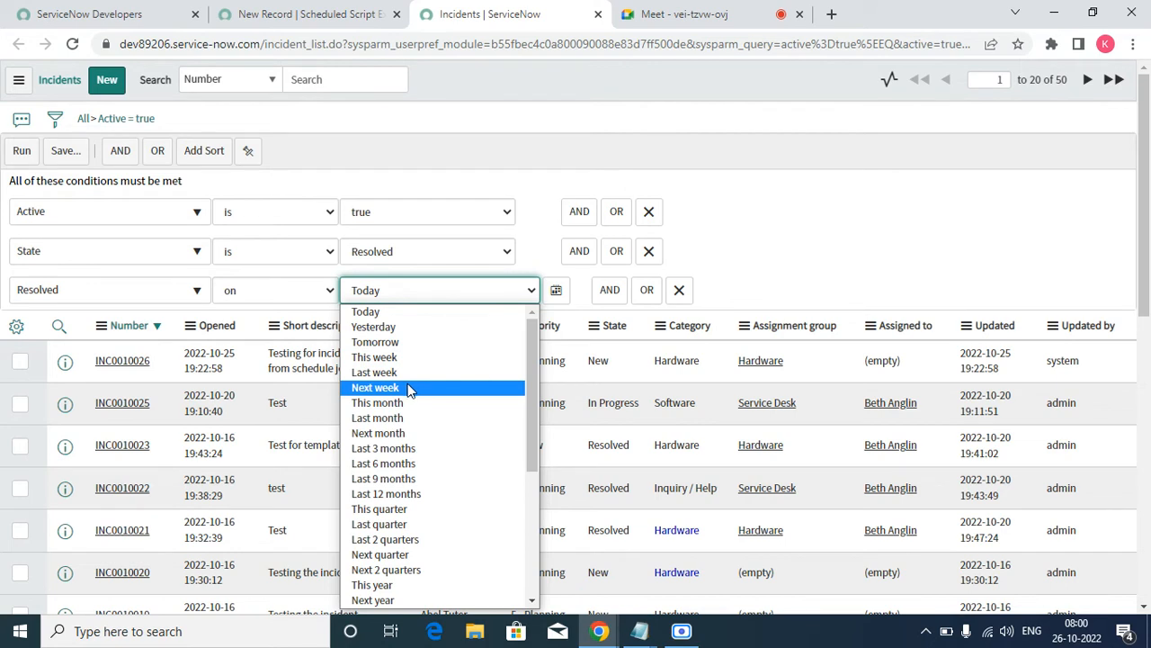
left_click(389, 358)
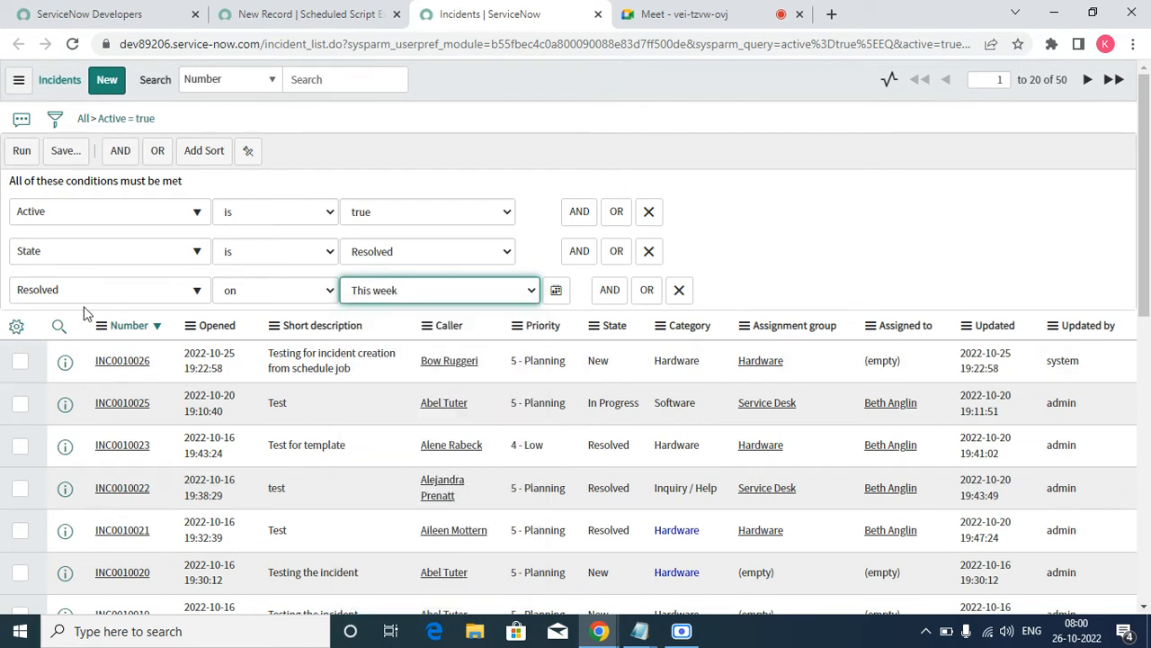
left_click(21, 153)
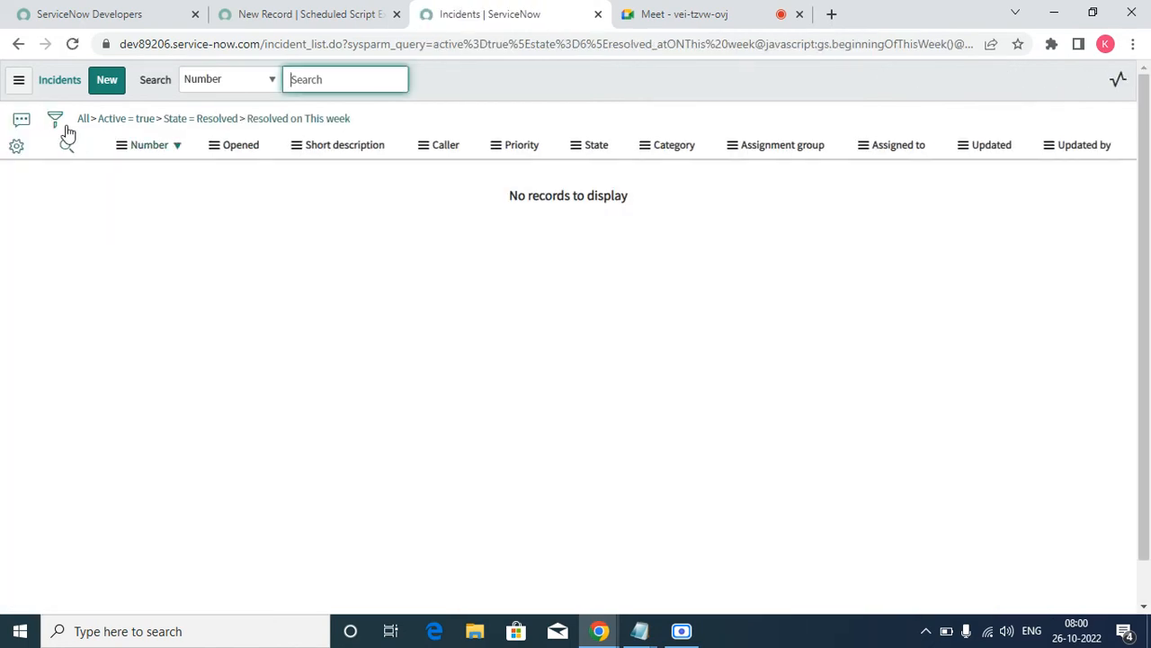
Step: Return to the scheduled script record and open the Open incidents list from the navigator in a new browser tab
left_click(345, 19)
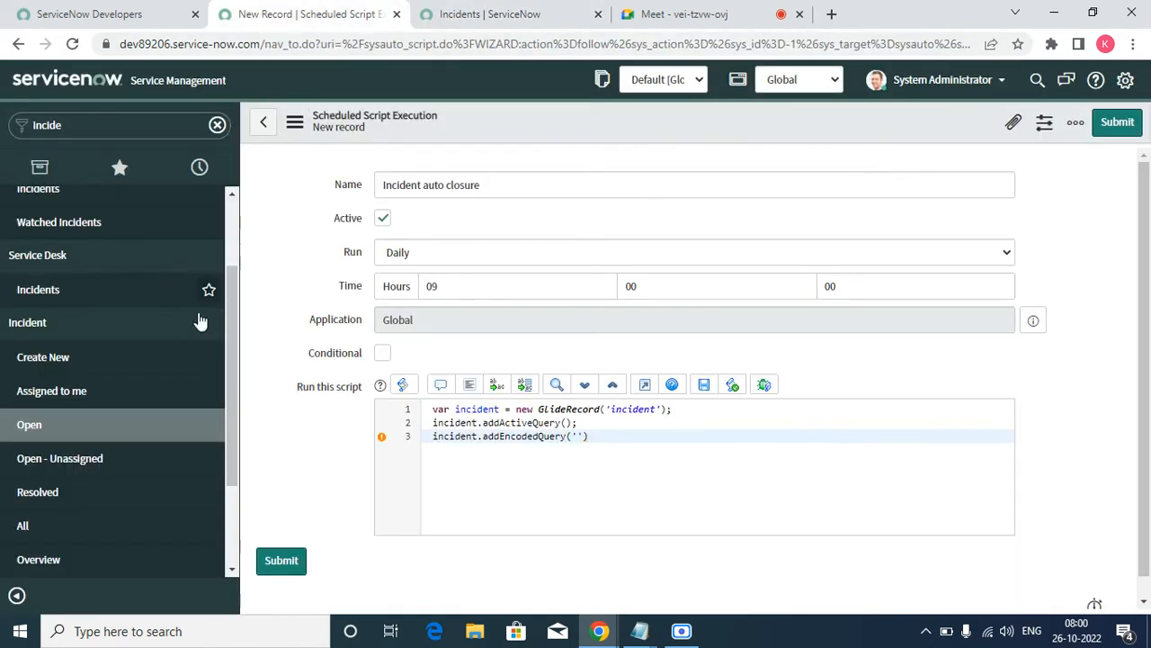
right_click(33, 428)
left_click(77, 441)
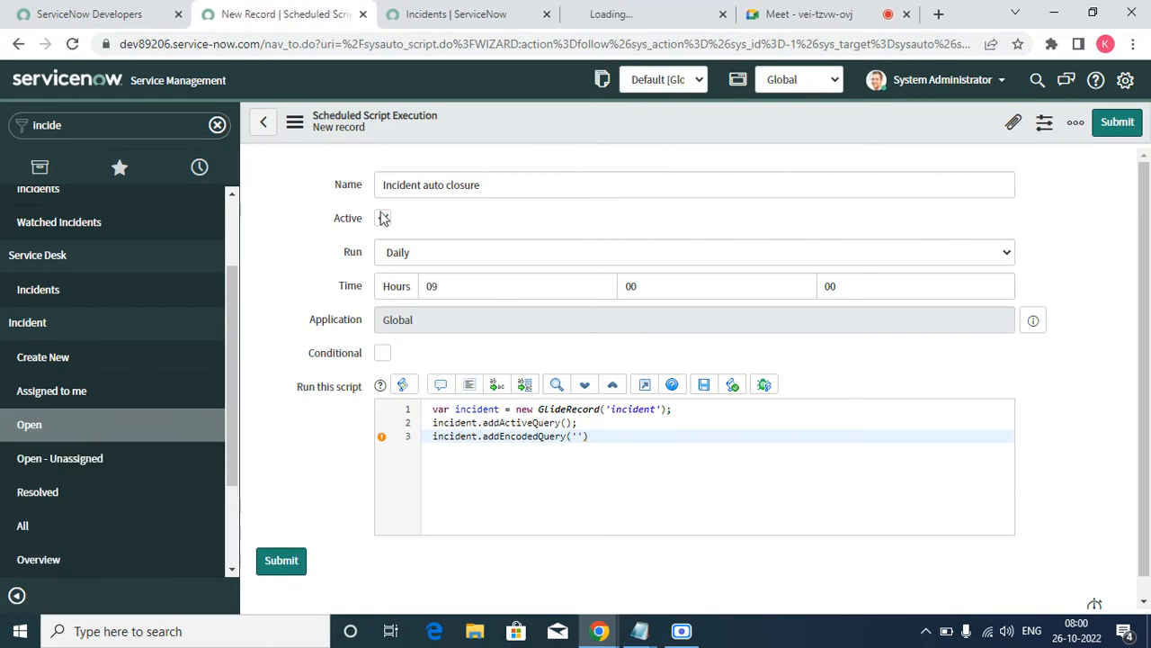
left_click(383, 218)
left_click(642, 14)
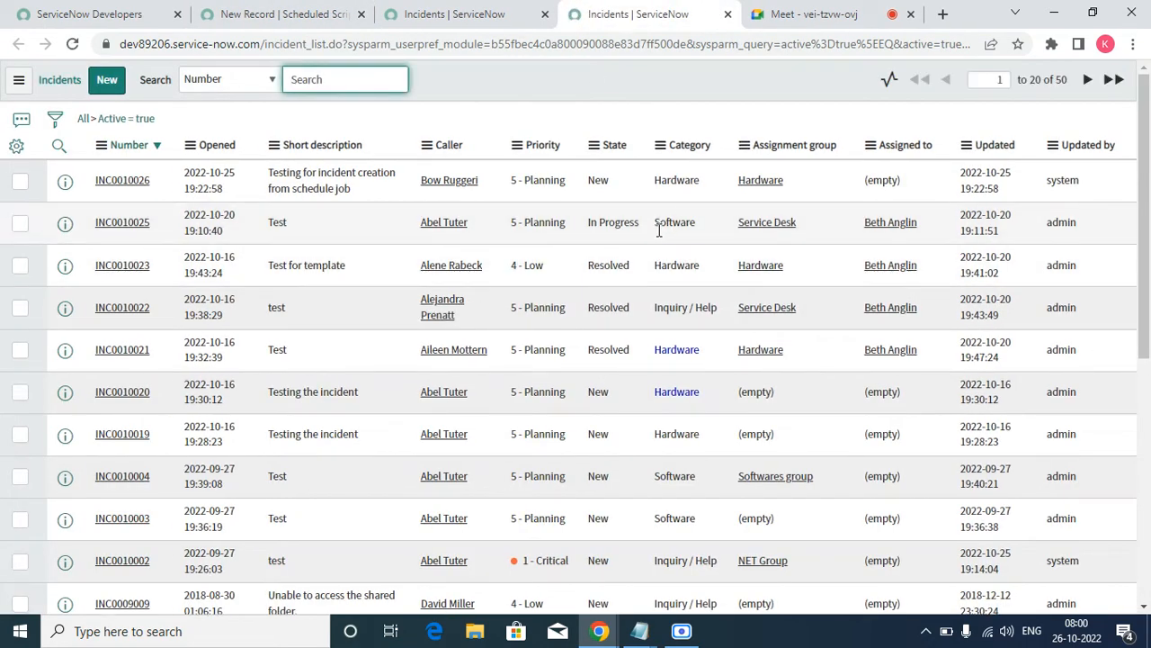
left_click(623, 182)
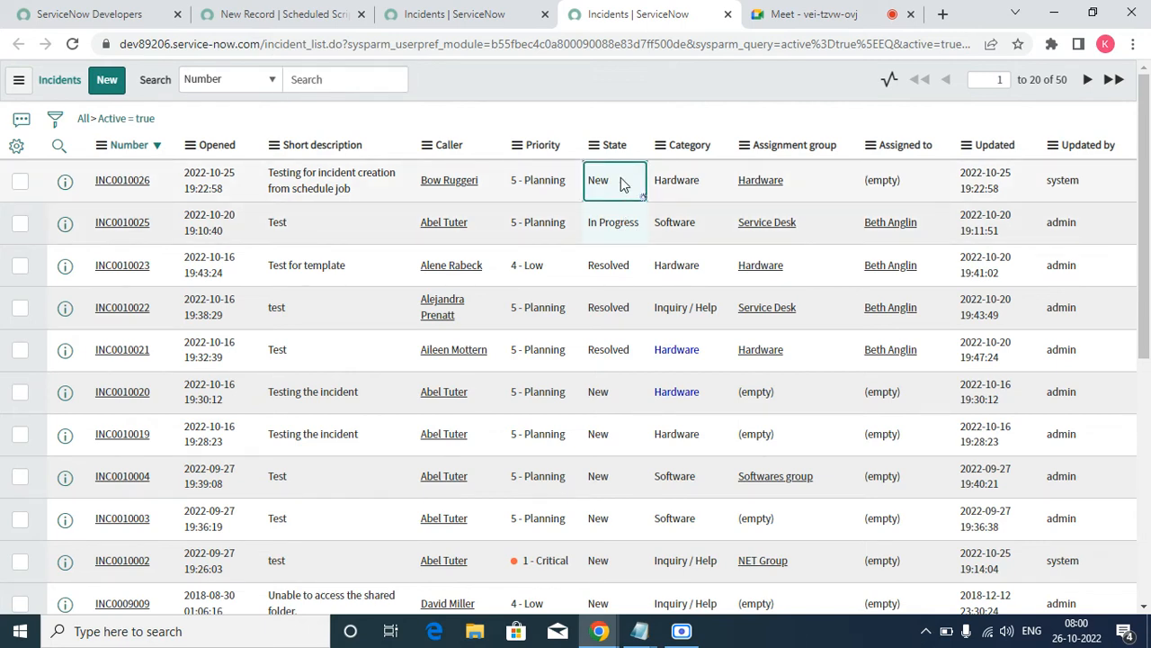
double_click(622, 182)
right_click(551, 79)
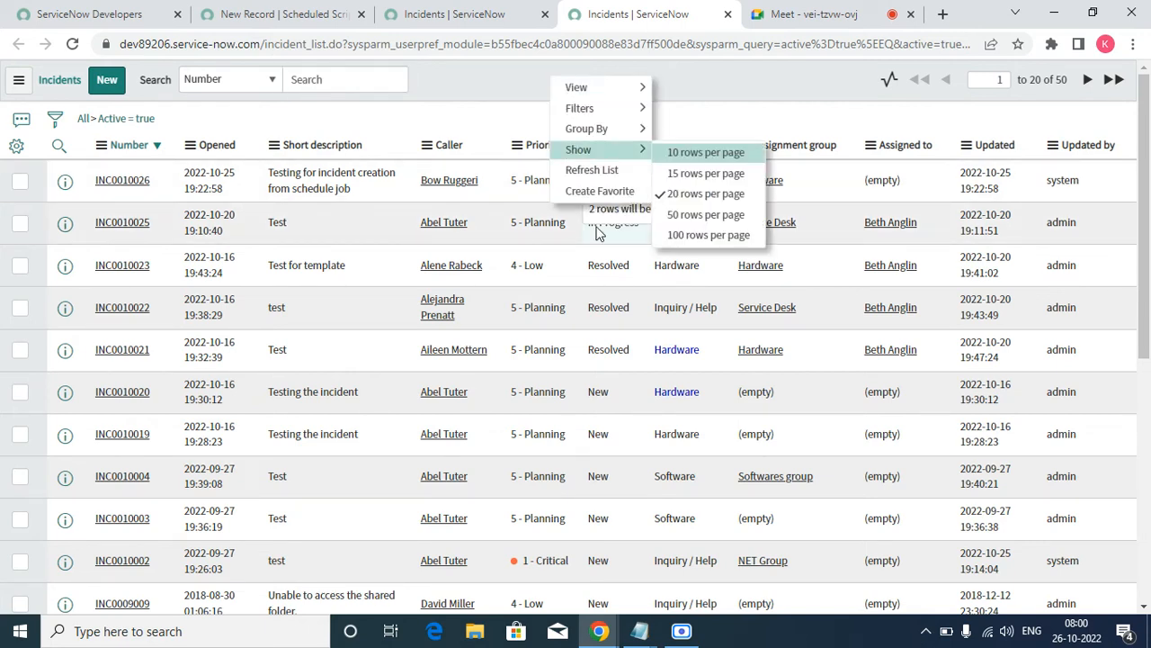
left_click(612, 170)
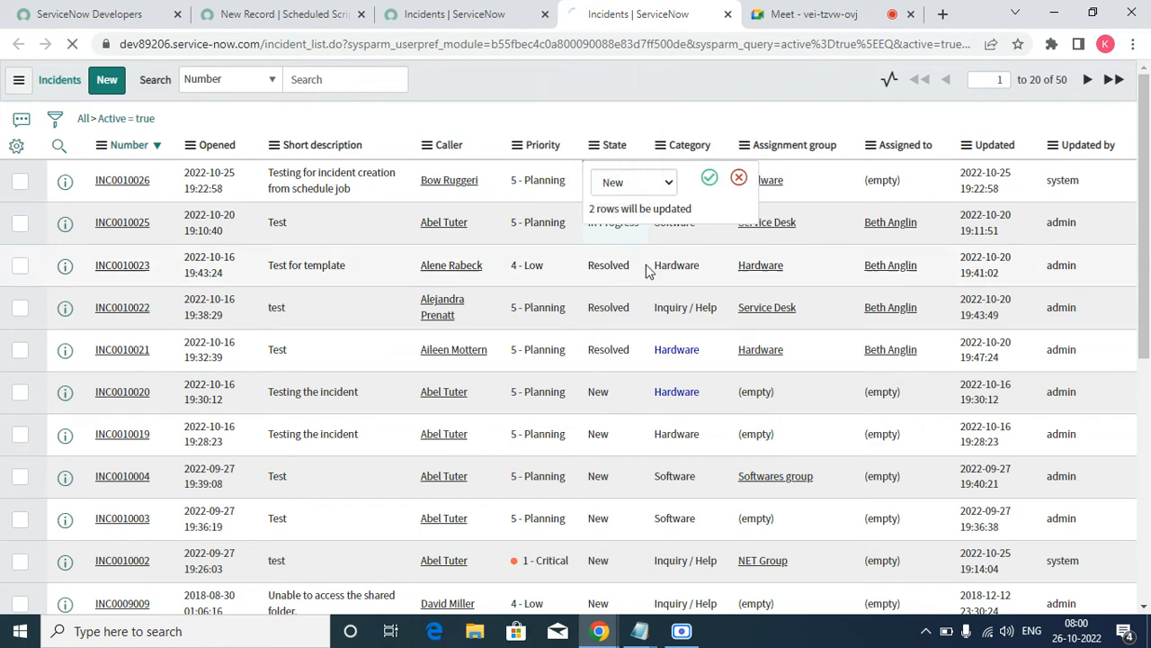
Step: Filter the incident list to records matching State Resolved, and remove the Active condition from the filter
right_click(602, 262)
left_click(643, 279)
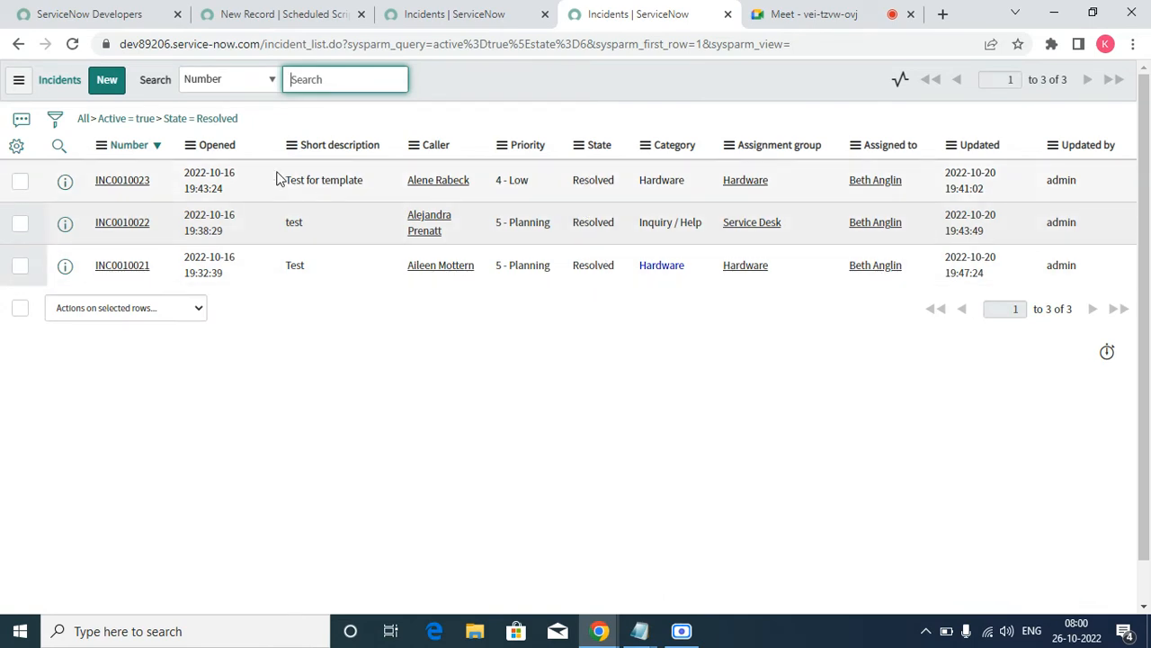
left_click(55, 118)
left_click(650, 213)
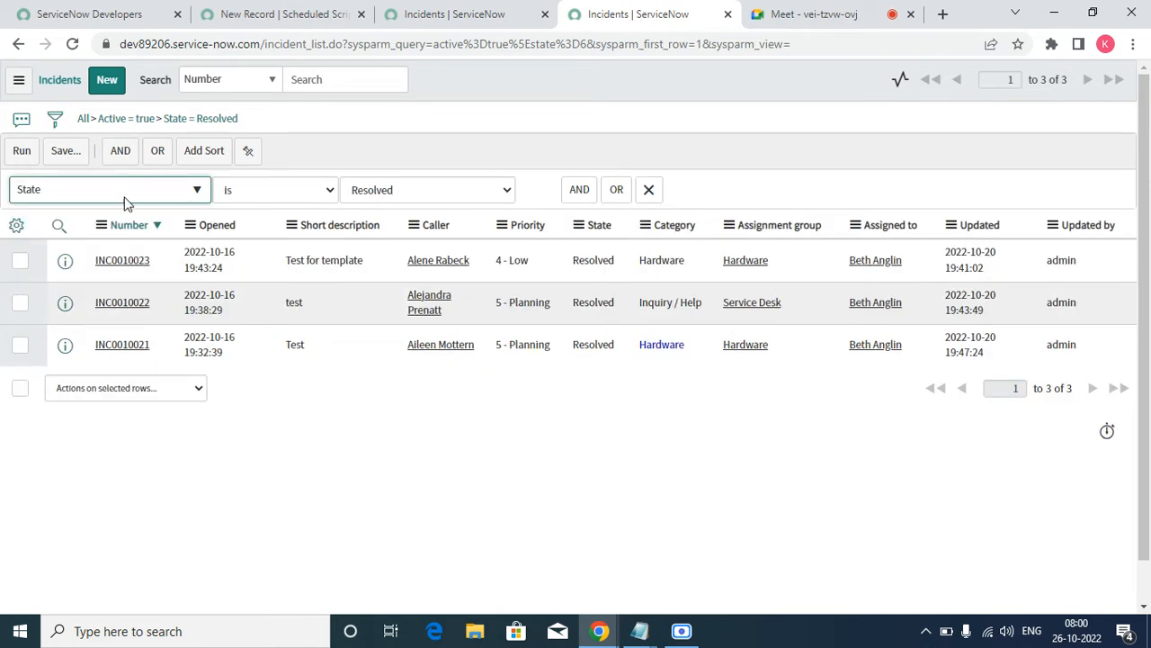
left_click(22, 151)
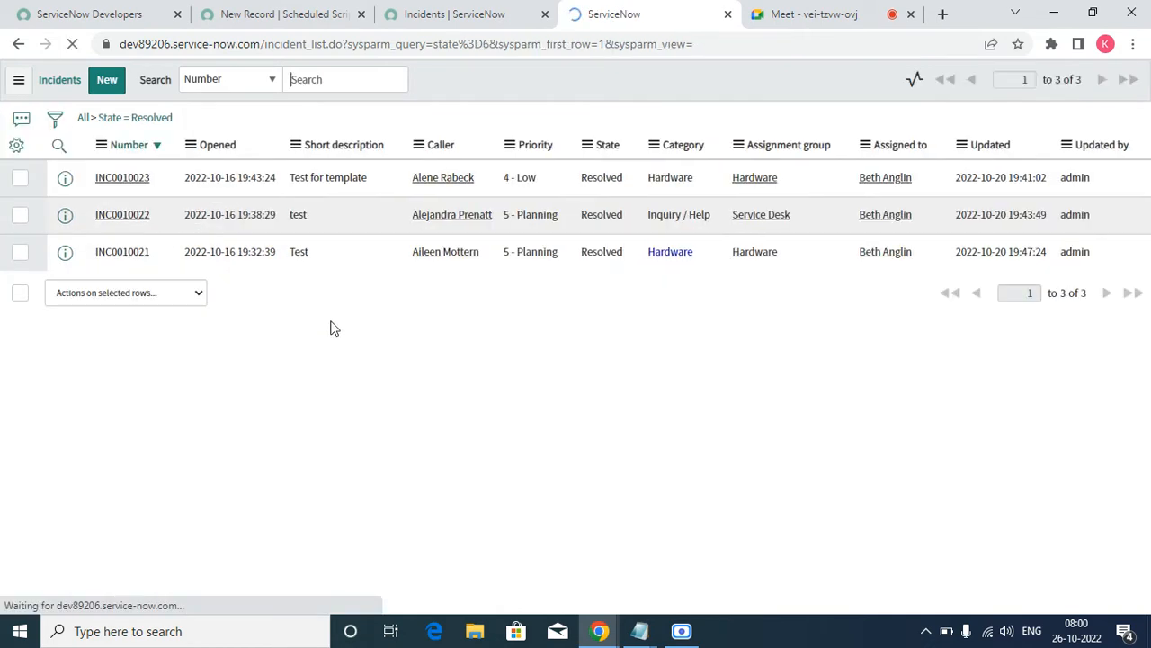
Step: Open incident INC0010023 from the filtered list in a new browser tab
right_click(78, 172)
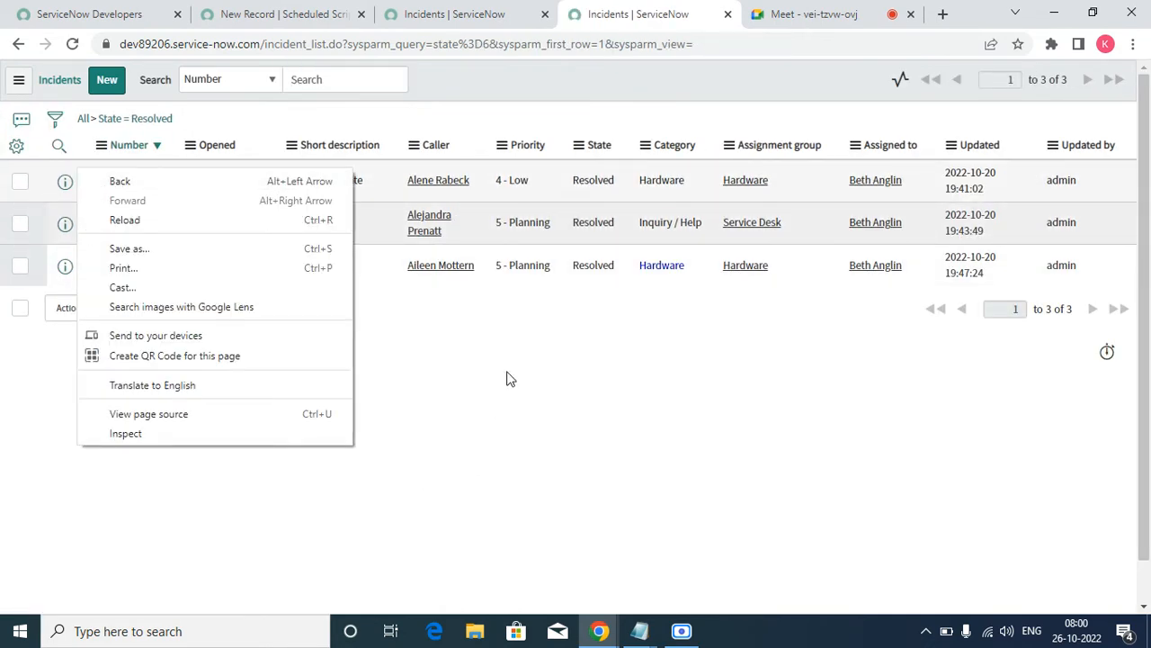
left_click(507, 381)
right_click(71, 188)
left_click(115, 200)
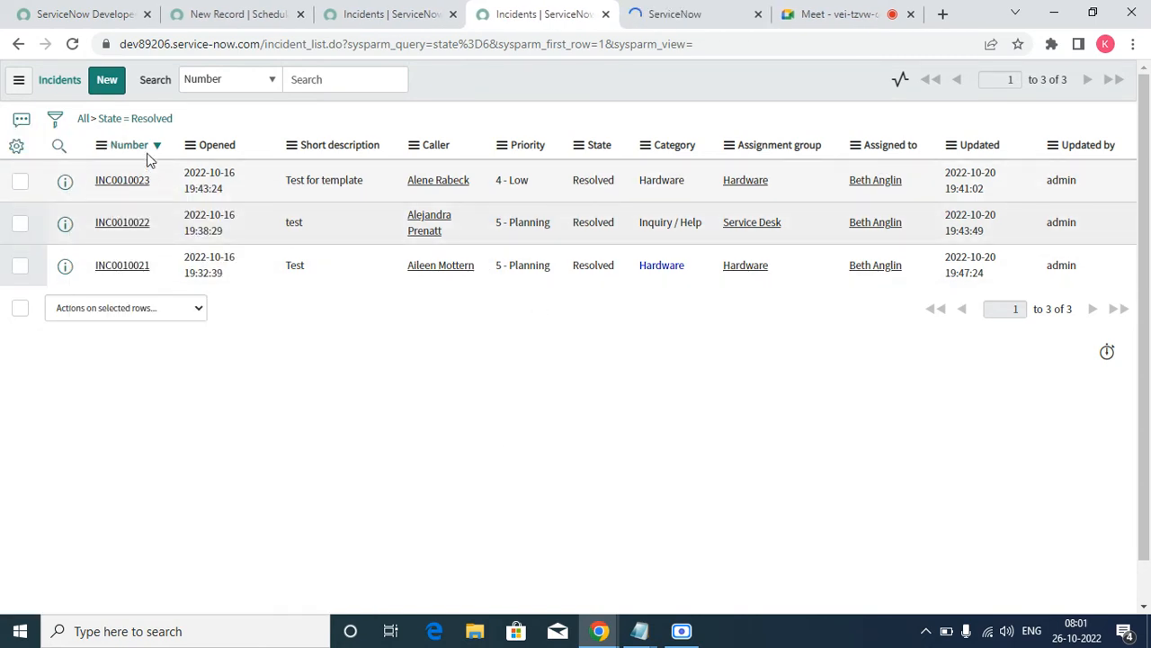
Step: Copy the query of the State = Resolved filter and insert it in the scheduled script as incident.addEncodedQuery('state=6');
right_click(155, 120)
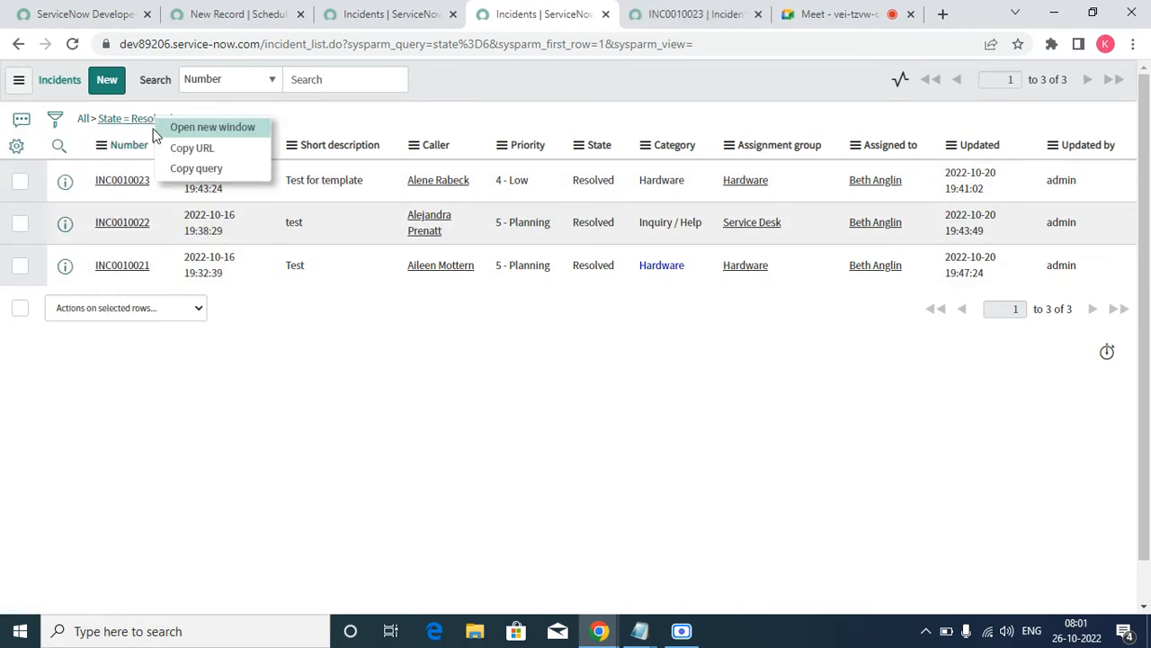
left_click(214, 169)
left_click(398, 16)
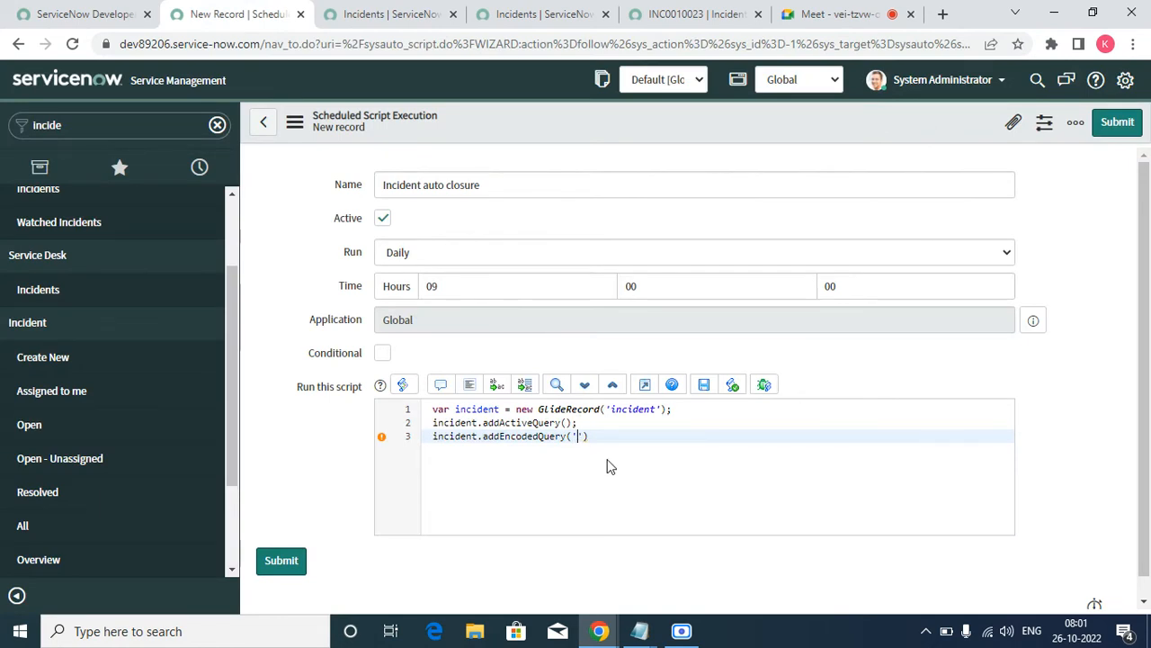
type("state=6")
key("Right")
key("Right")
type(";")
key("Return")
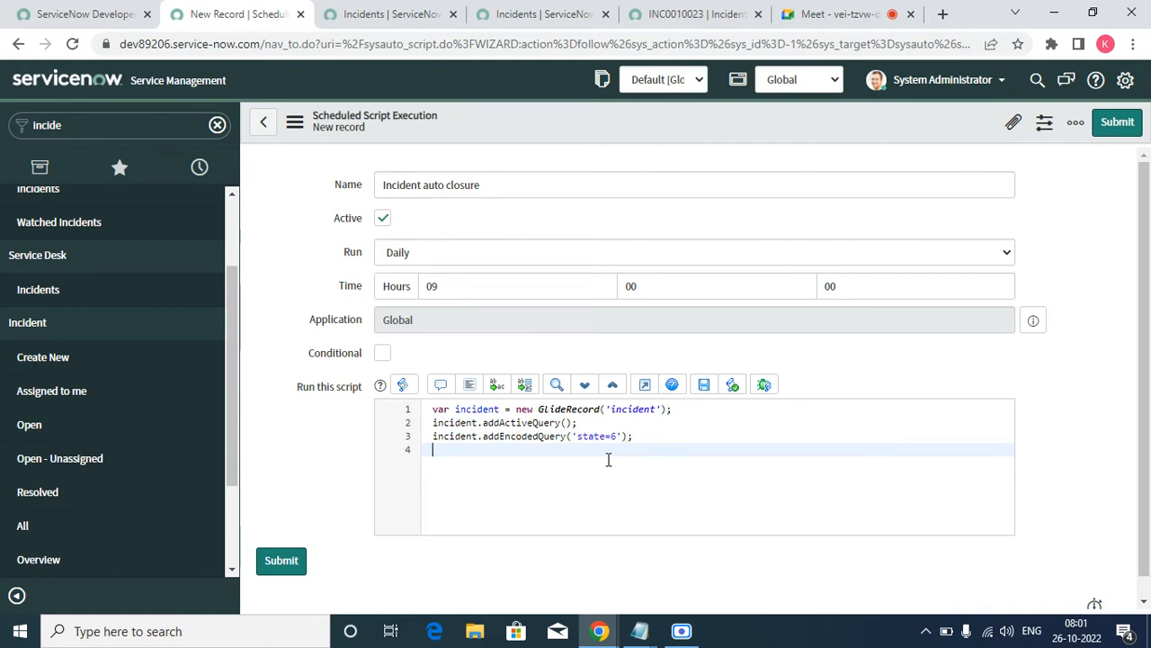
Step: Add the line incident.query(); below the encoded query in the script
type("incident.qu")
key("Return")
type(";")
key("Return")
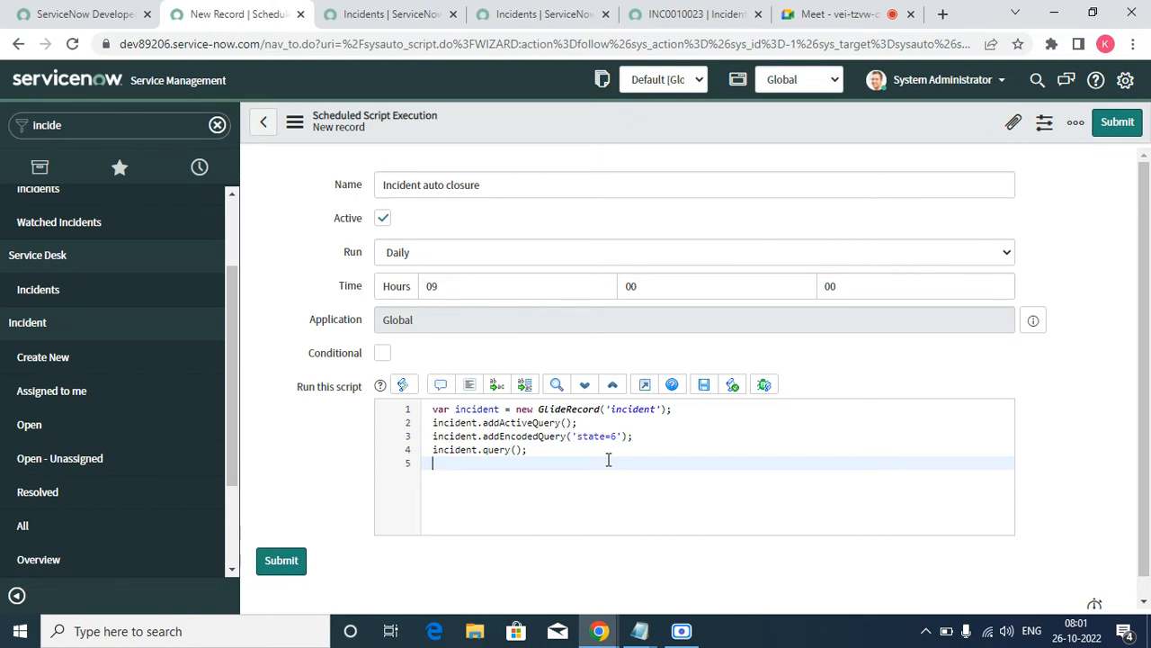
Step: Add a while(incident.next()) loop with an empty braced body below the query line in the script
type("while(incident")
type(".")
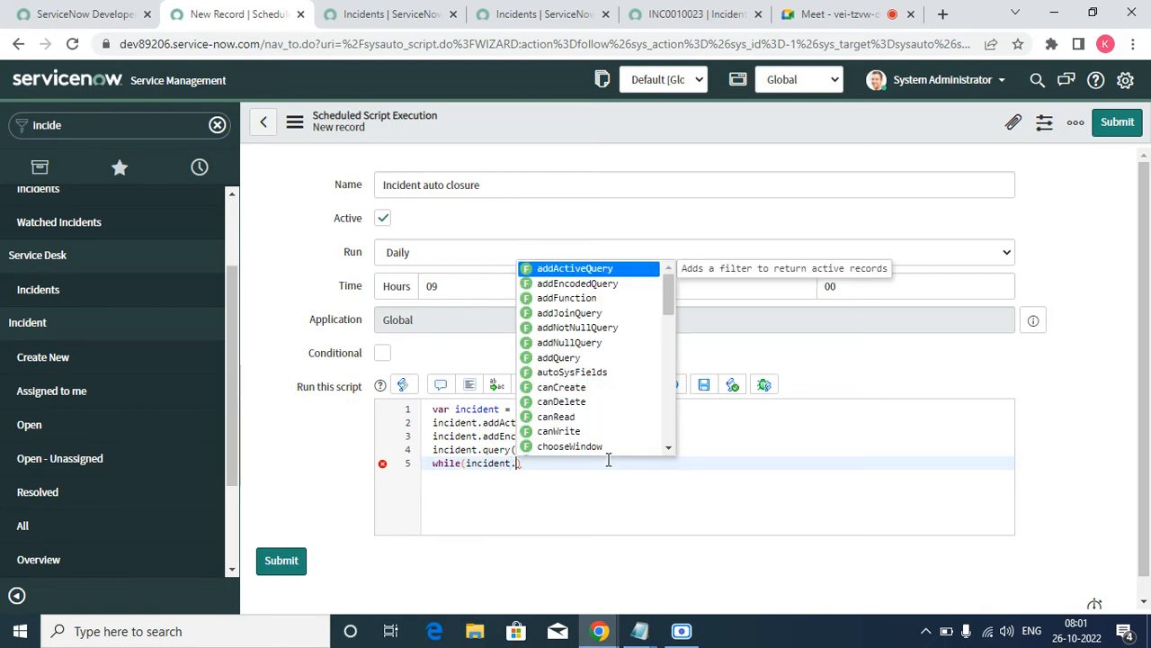
type("next")
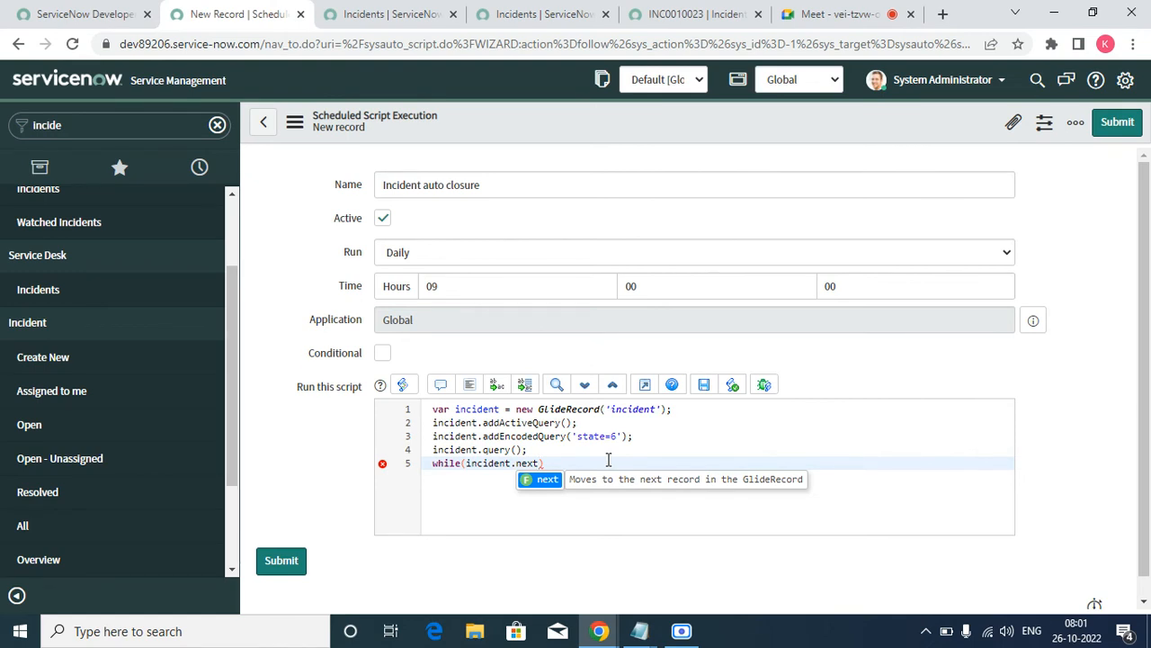
type("()")
key("Return")
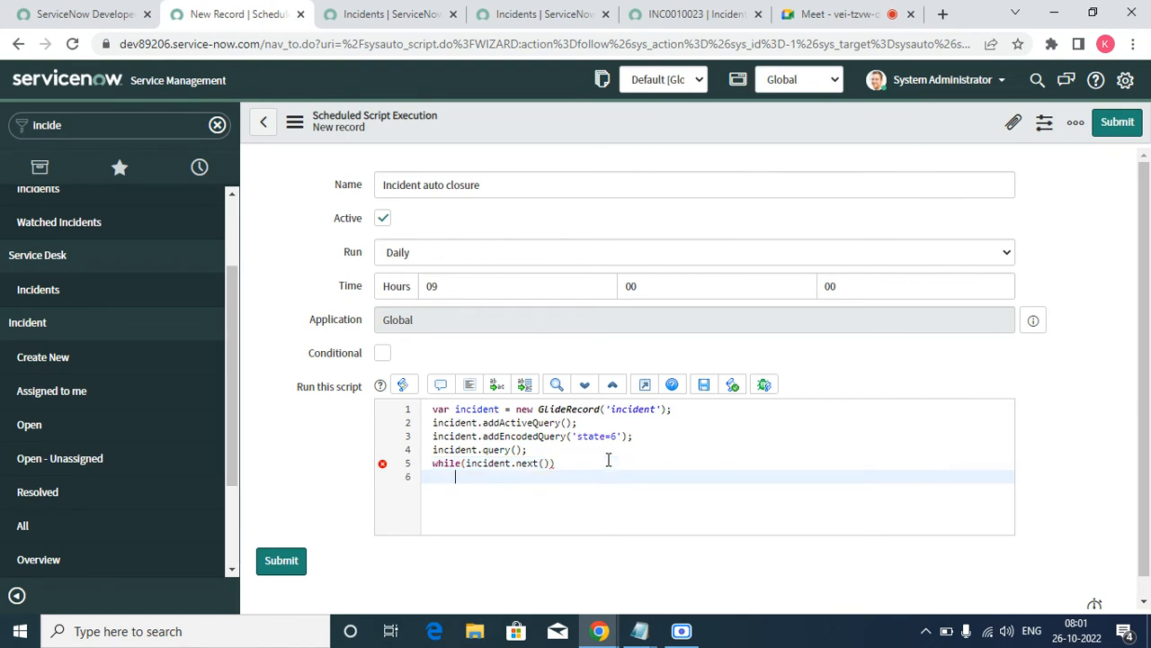
type("{")
key("Return")
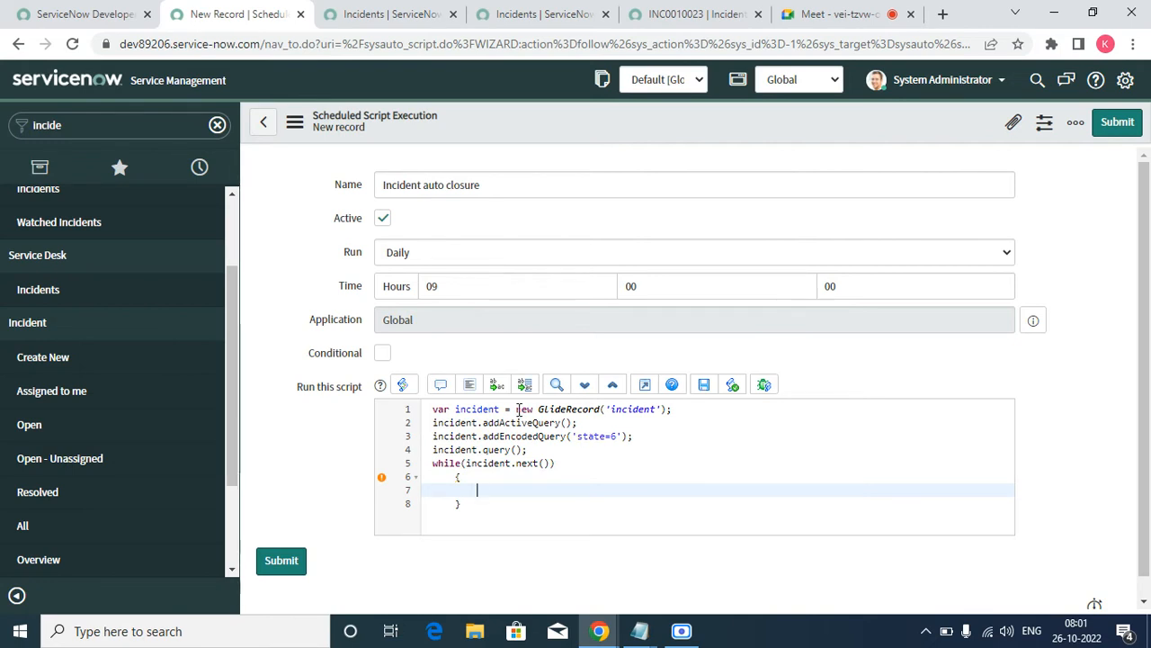
Step: Begin a state assignment inside the while loop with incidetn.state = and an opening quote
type("incidetn.sate")
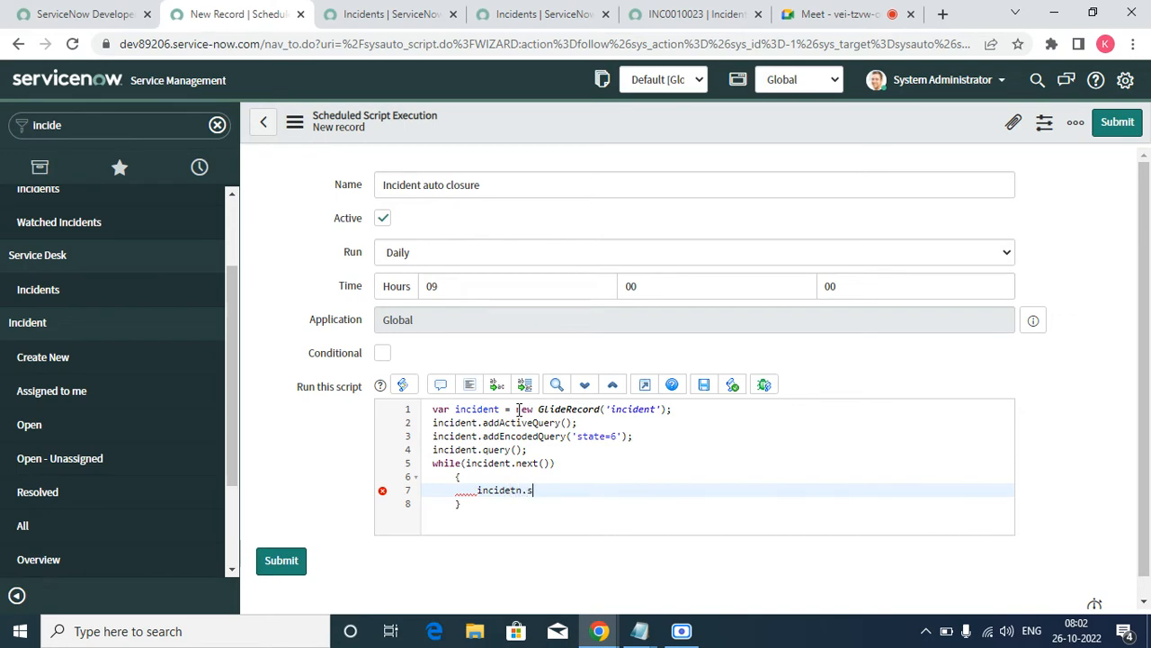
key("BackSpace")
key("BackSpace")
key("BackSpace")
type("tate =='")
Step: Open the dictionary entry of the State field from incident INC0010023 and show its list of choices
left_click(665, 18)
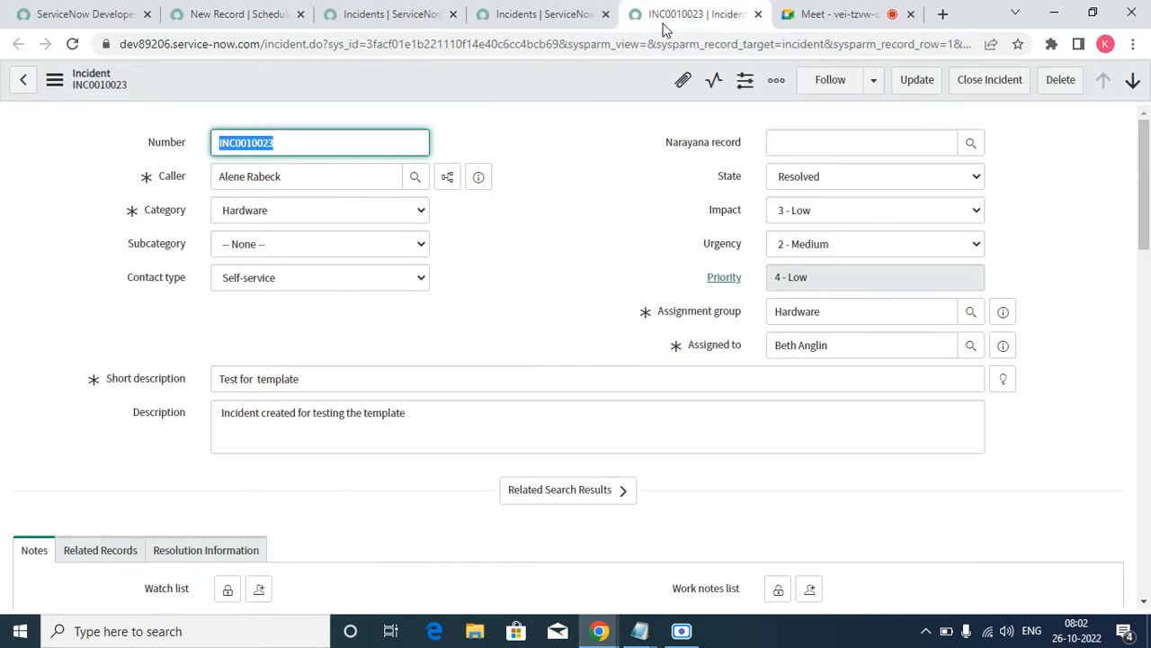
right_click(735, 181)
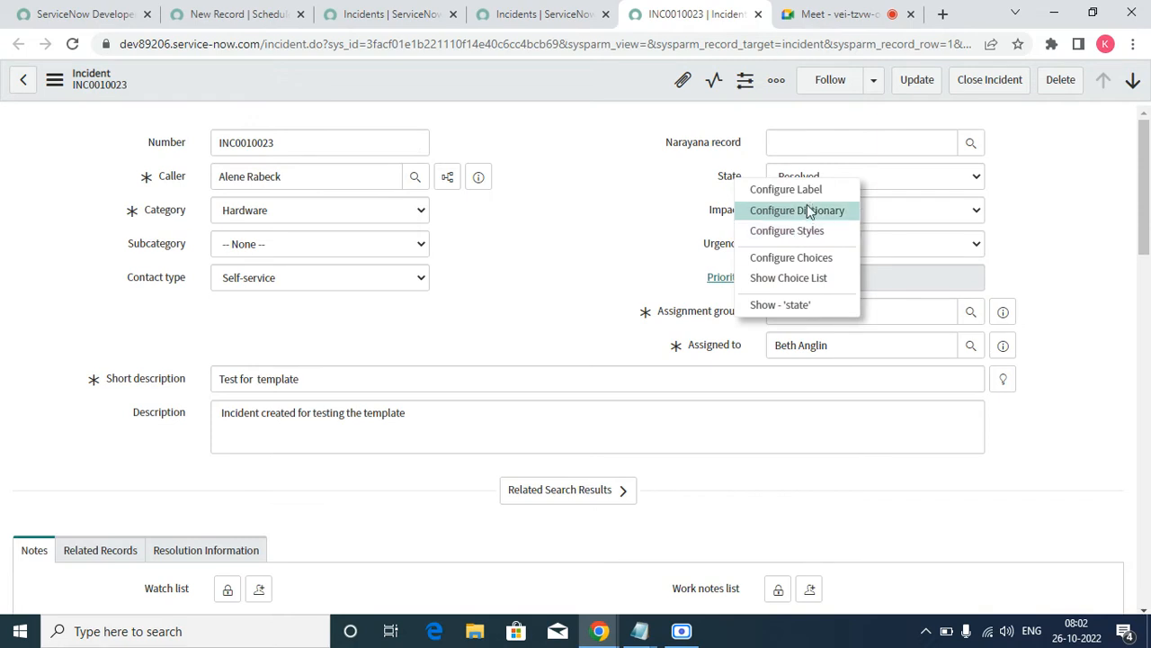
left_click(809, 210)
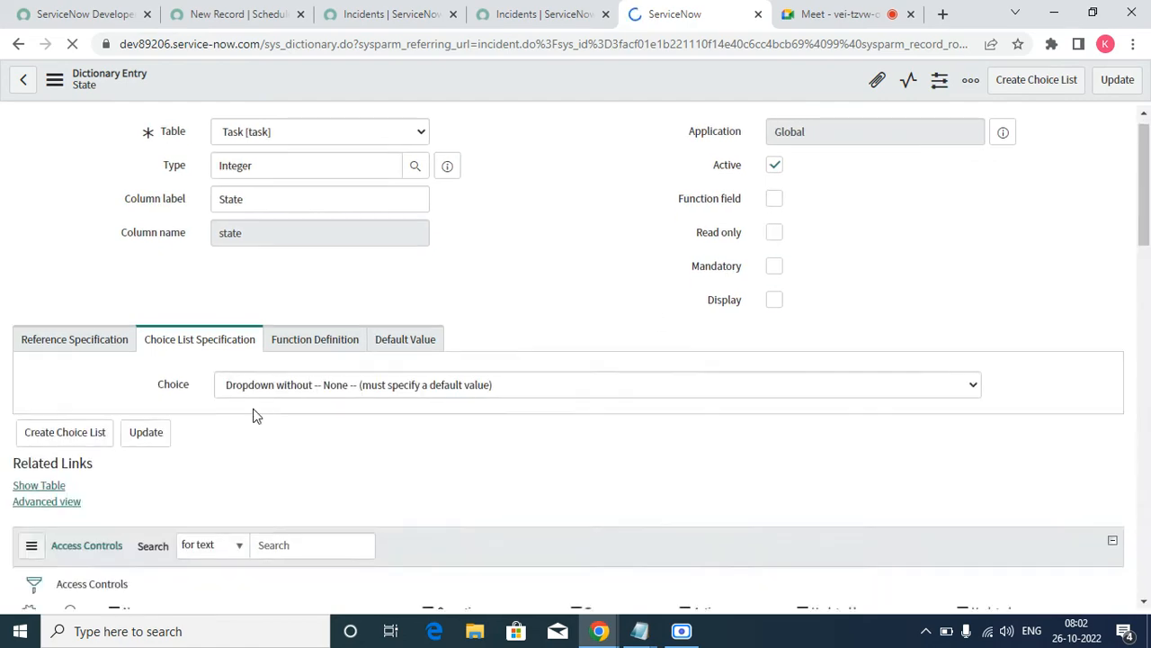
scroll(254, 427, "down", 15)
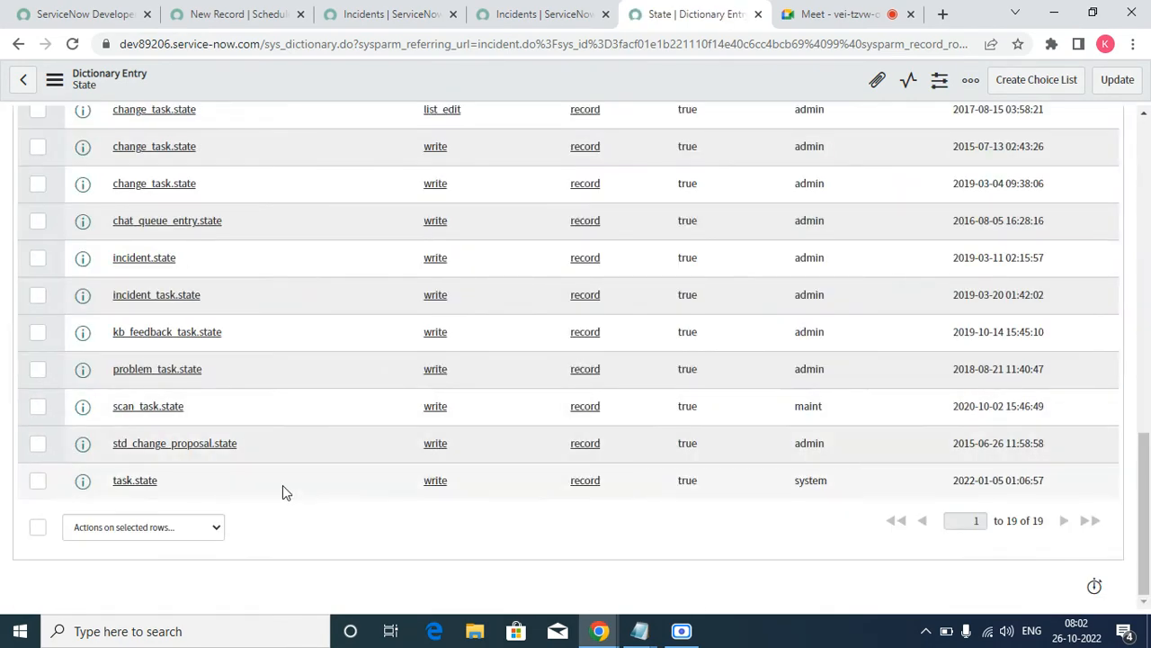
scroll(833, 549, "up", 15)
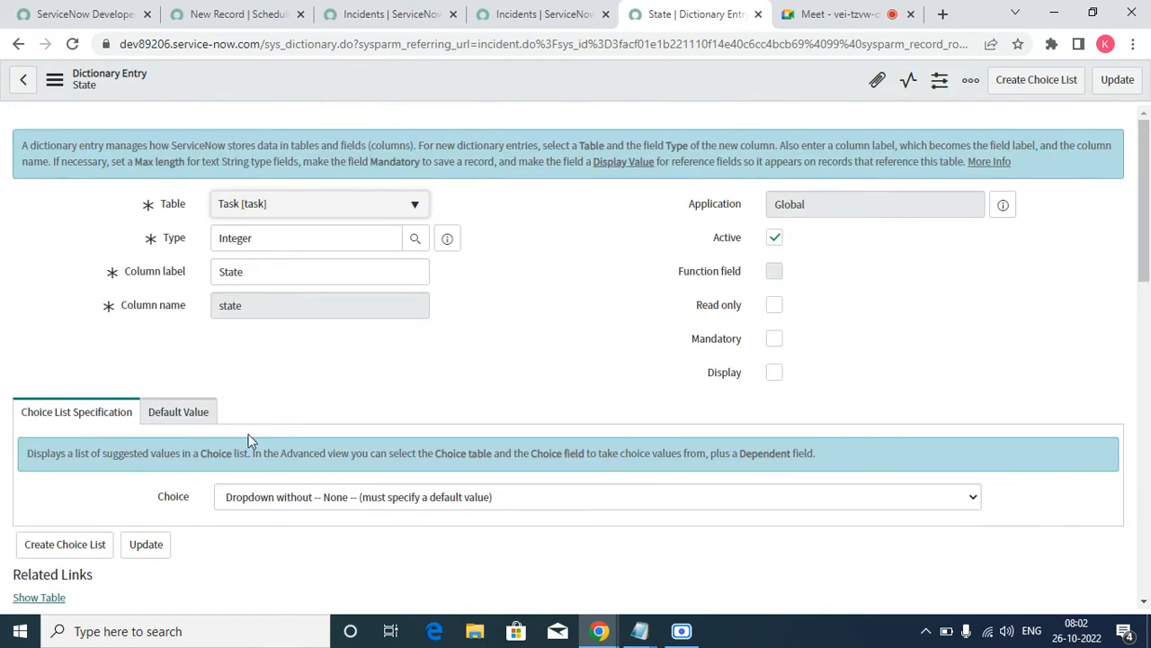
scroll(225, 463, "down", 15)
scroll(252, 495, "up", 15)
left_click_drag(1143, 251, 1146, 359)
left_click(140, 319)
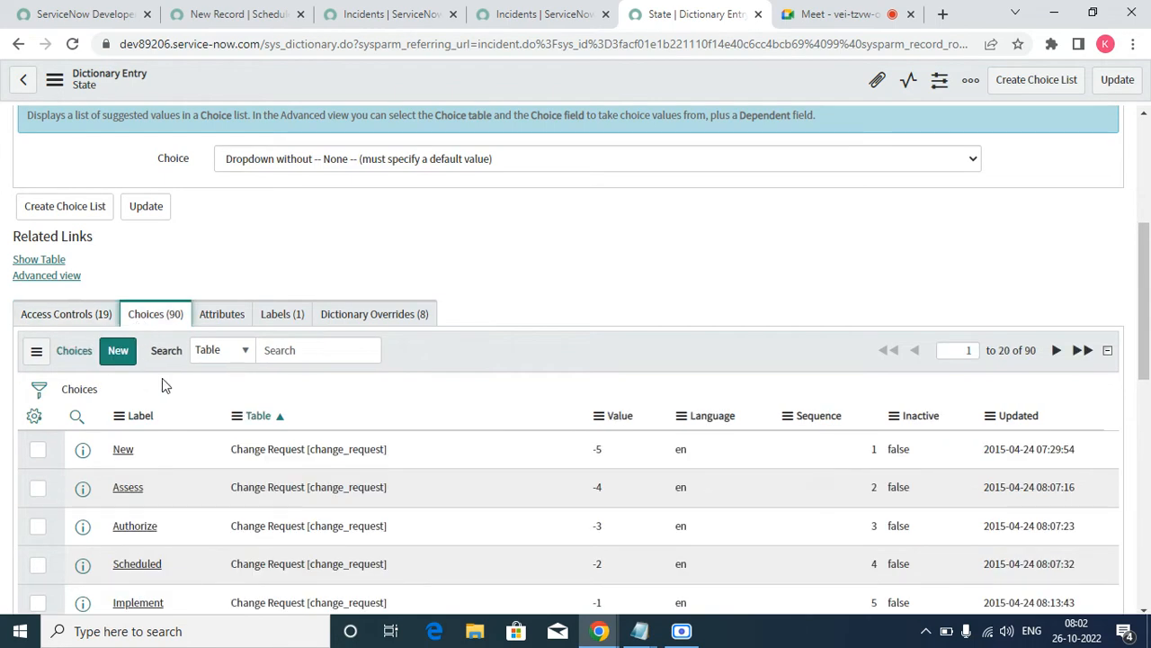
Step: Filter the State choices to tables containing inci and look up the value of the Closed choice
left_click(300, 350)
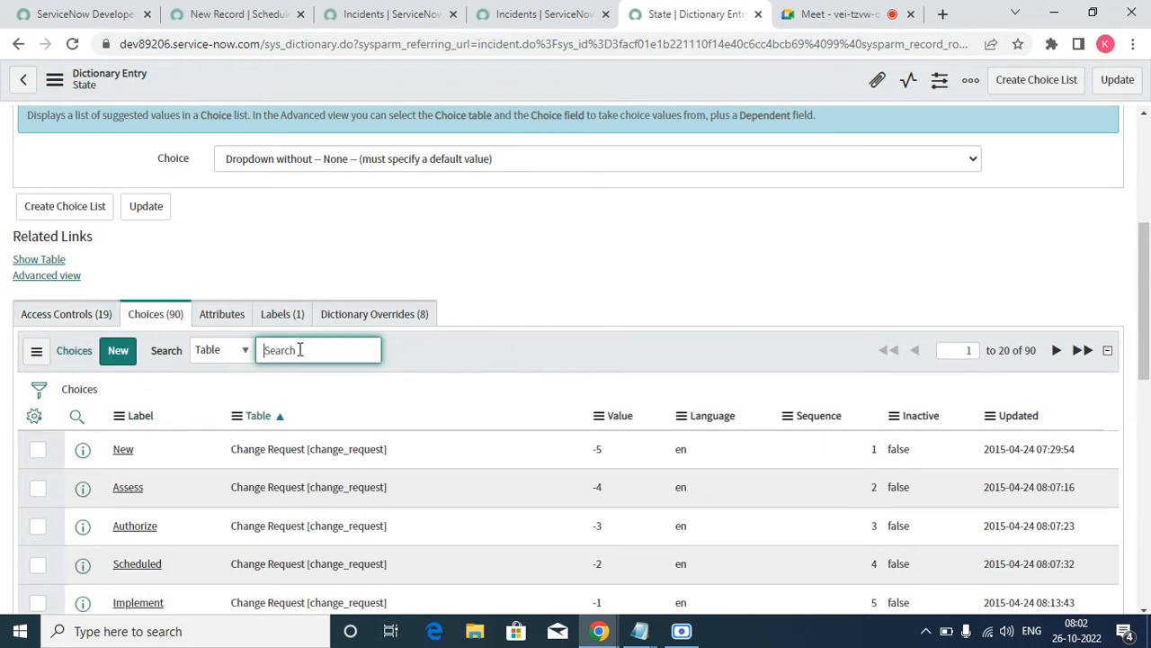
type("*inci")
key("Return")
scroll(297, 378, "down", 3)
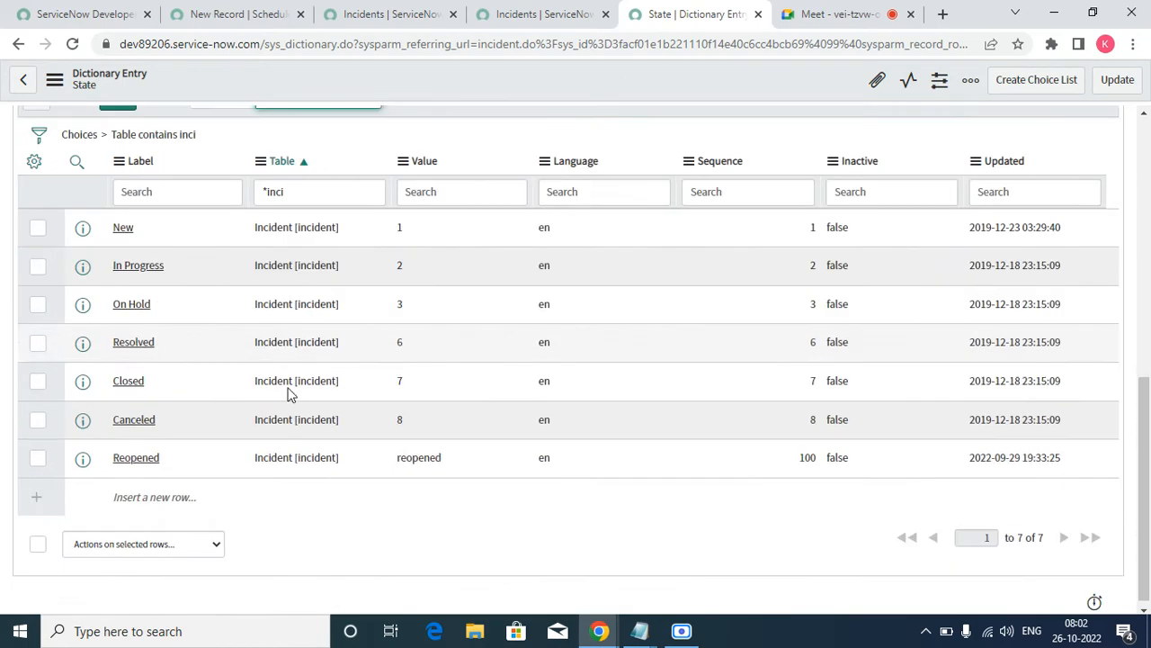
Step: Return to the scheduled script and complete the loop's assignment as incidetn.state ='7'; with a new line below it
left_click(394, 16)
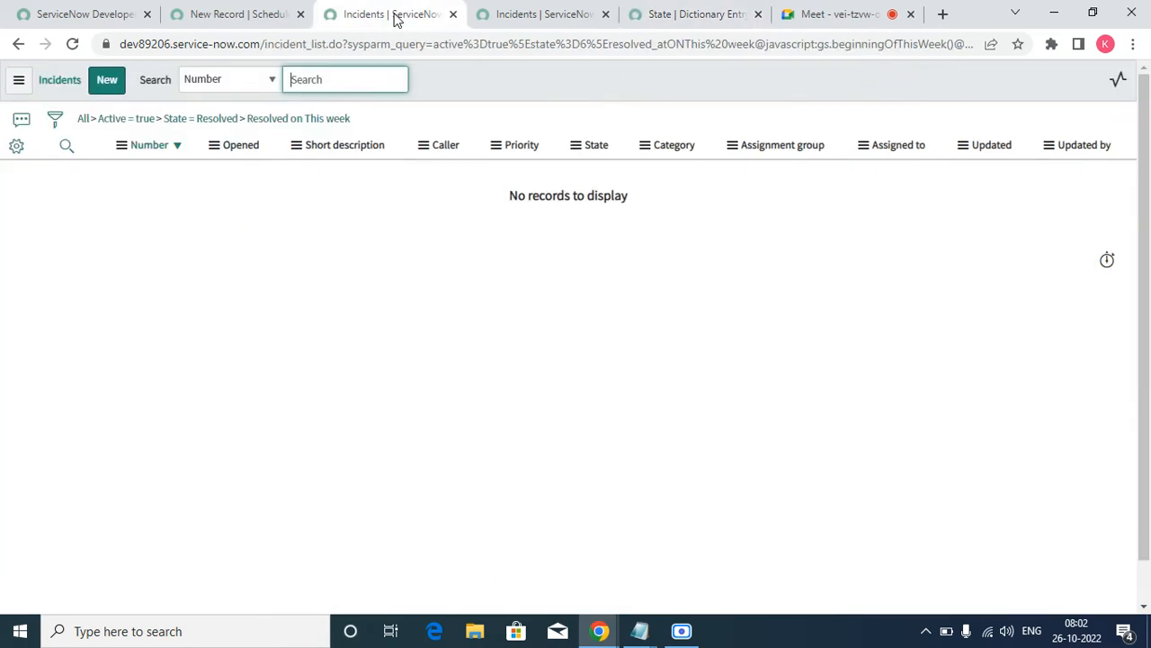
left_click(261, 19)
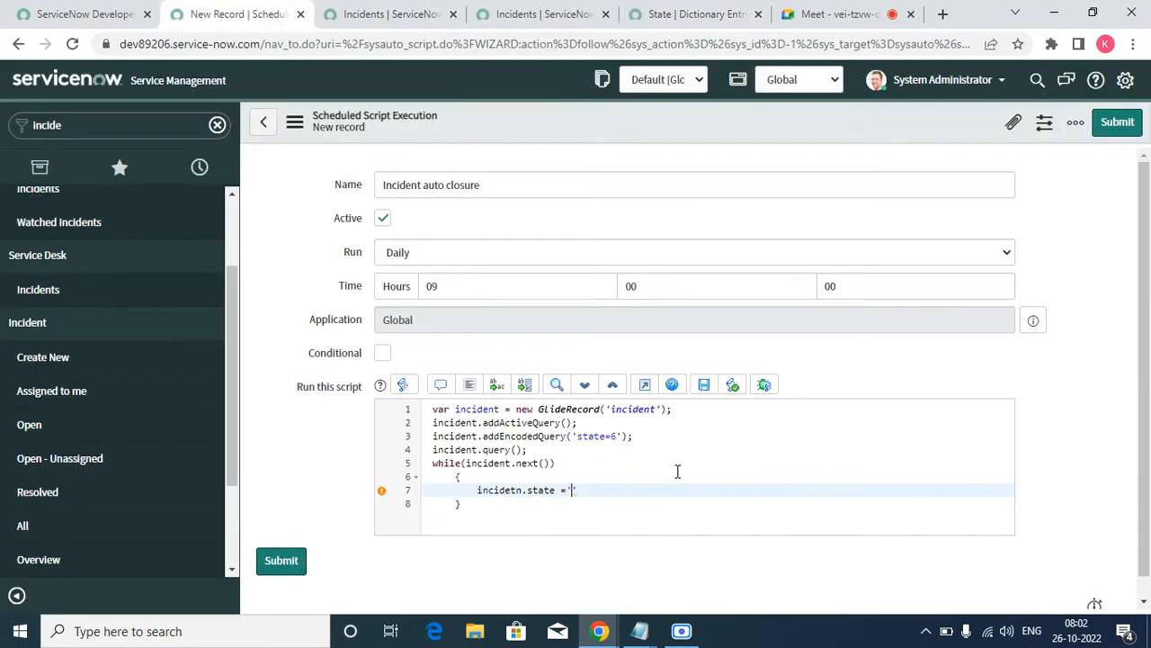
type("7';")
key("Return")
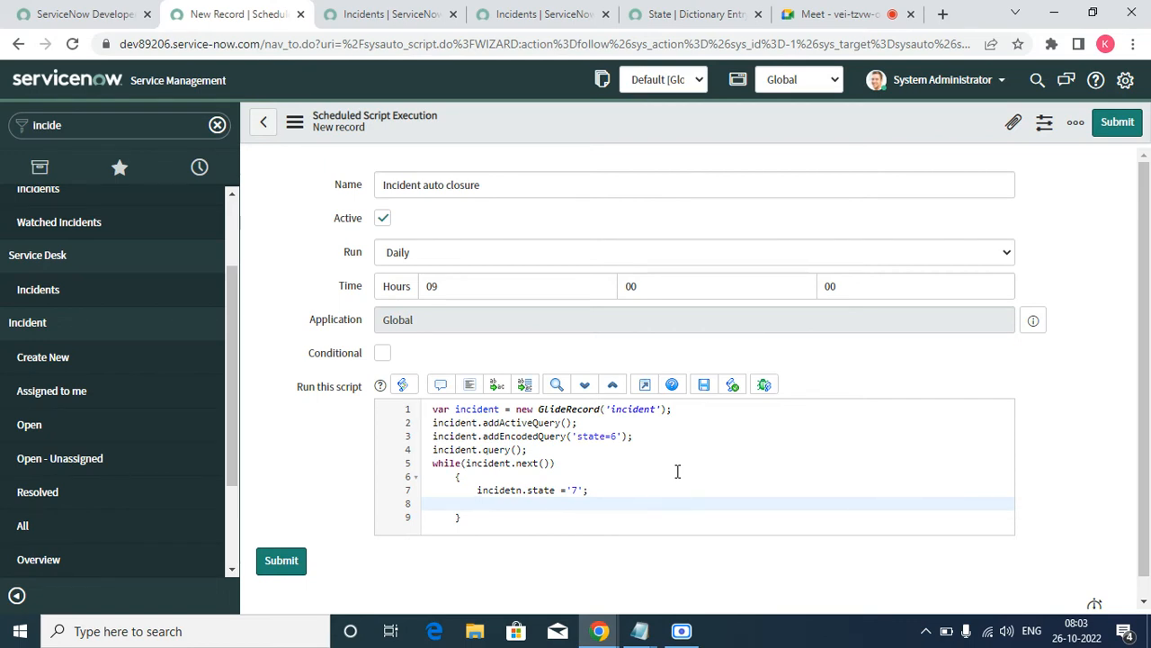
Step: Go back to incident INC0010023 and open the configuration record of its Incident table
left_click(693, 16)
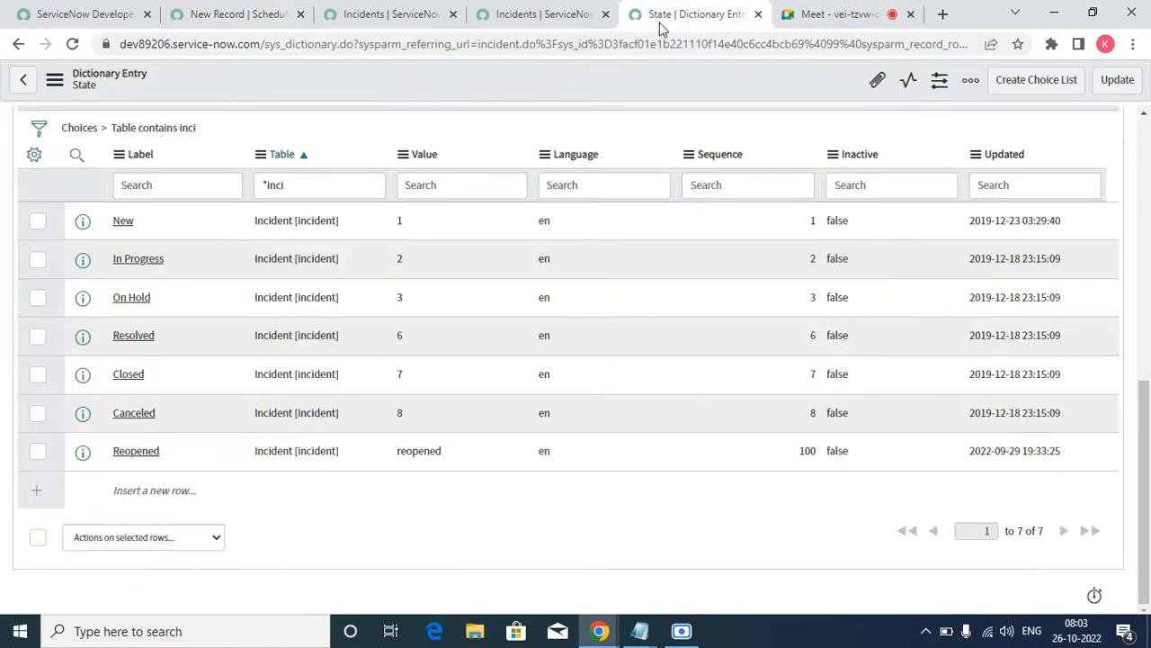
left_click(28, 79)
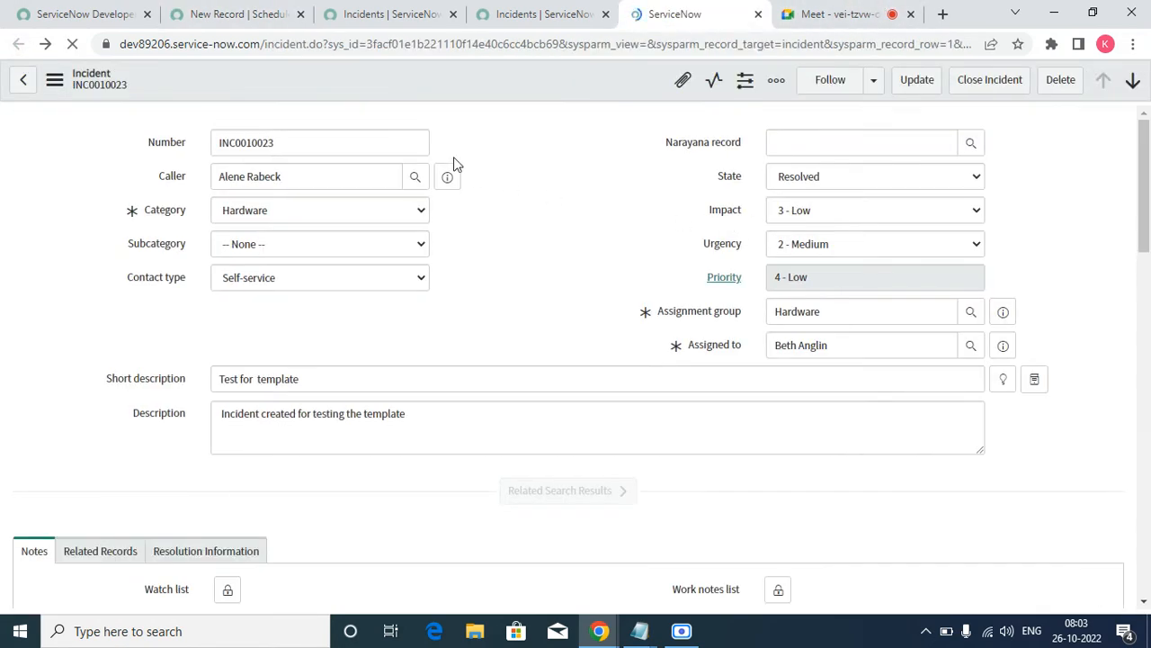
right_click(391, 70)
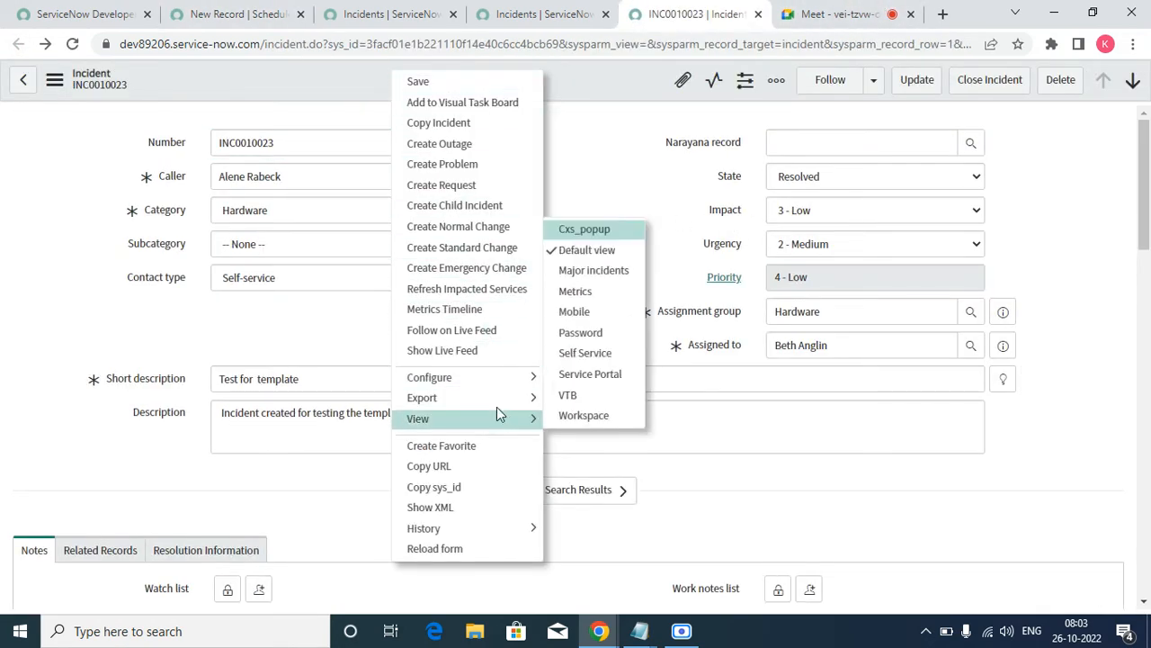
mouse_move(496, 376)
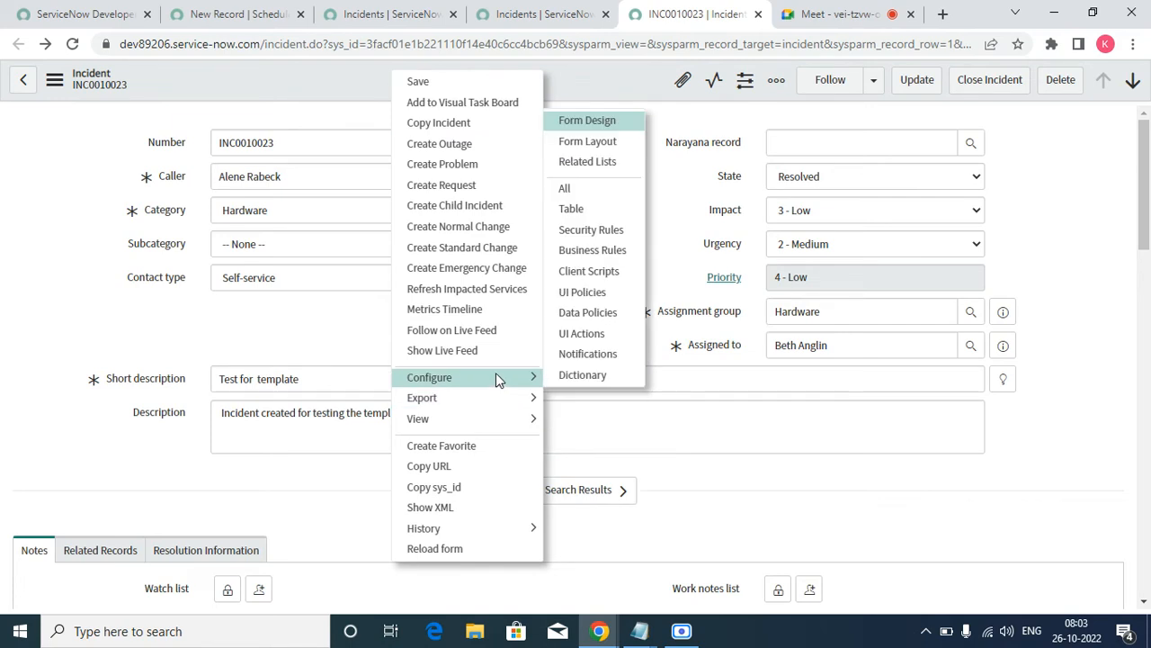
left_click(575, 209)
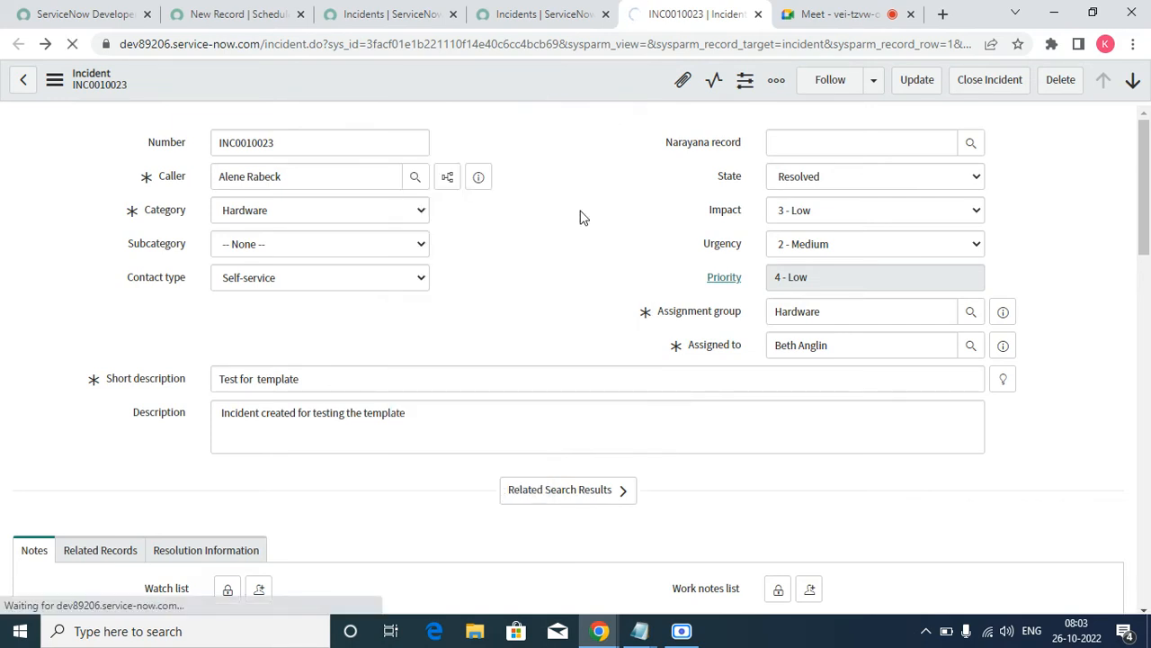
Step: Sort the Incident table's columns by column label in ascending order and look through the record
scroll(282, 326, "down", 15)
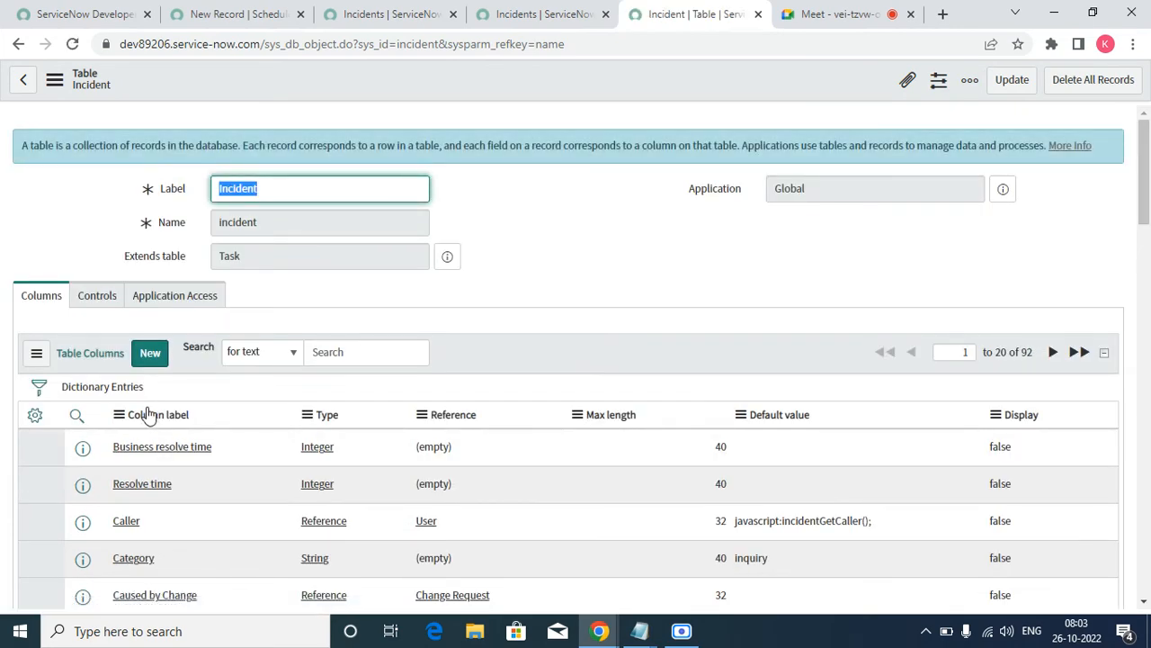
right_click(148, 414)
left_click(180, 422)
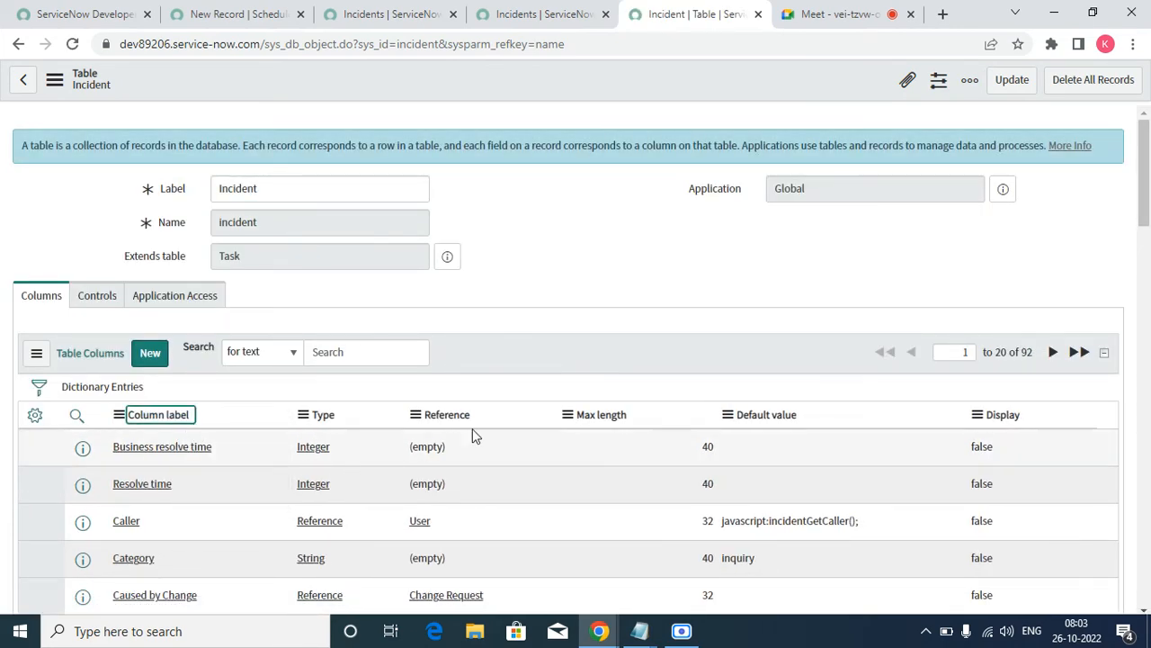
scroll(513, 396, "down", 10)
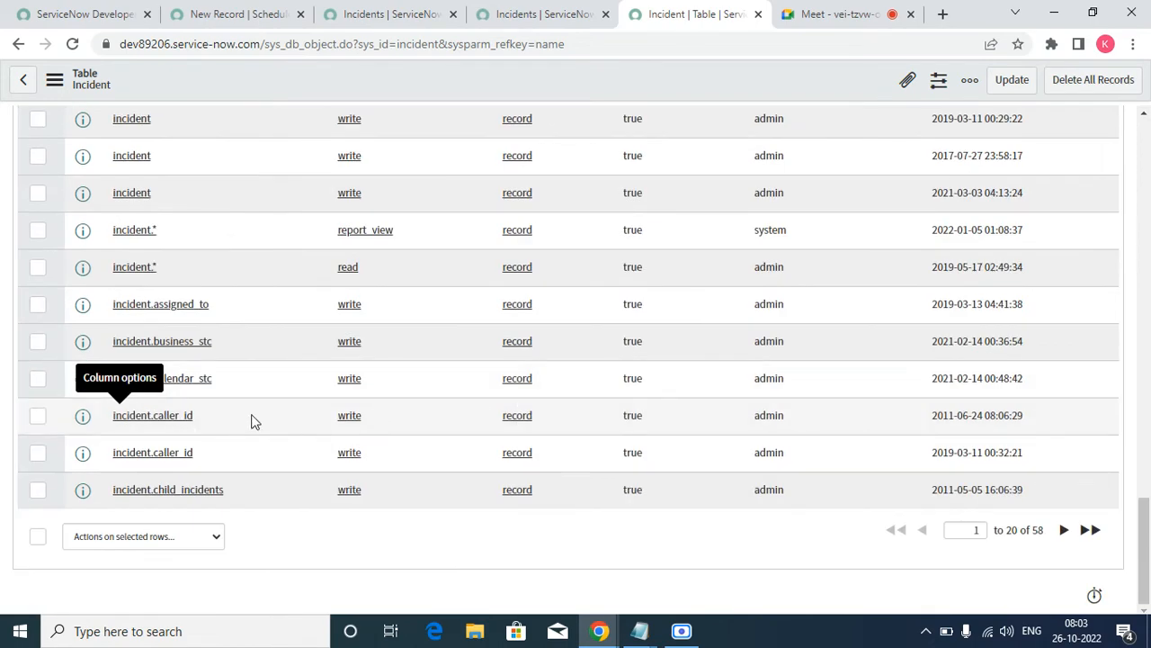
scroll(281, 429, "up", 20)
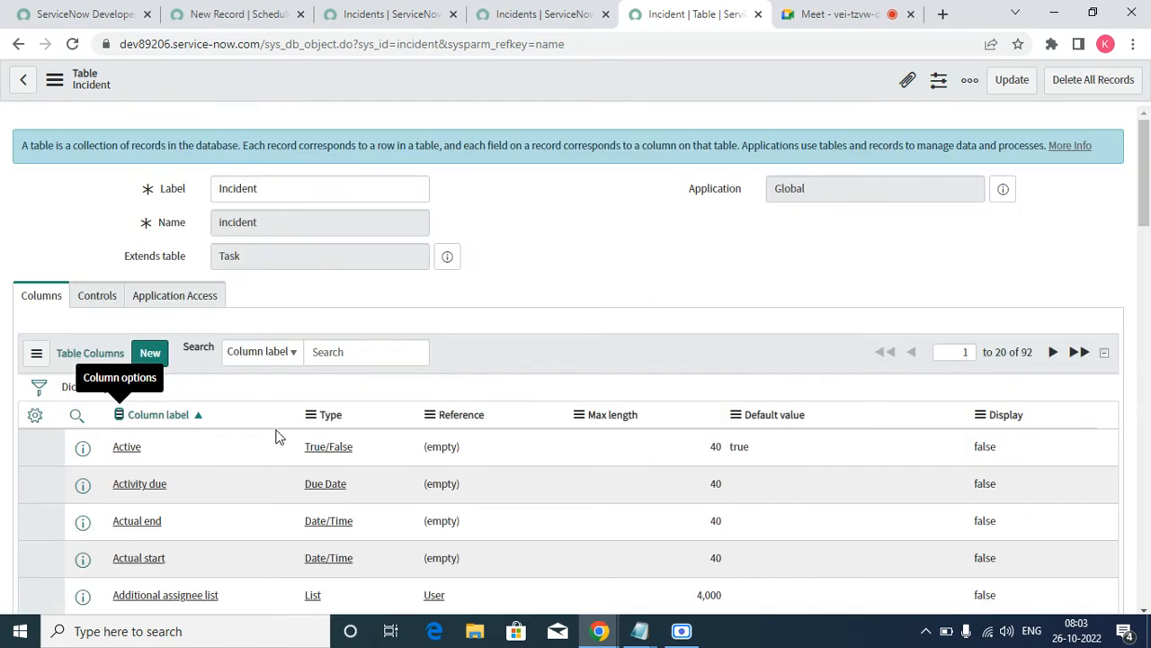
left_click(93, 301)
left_click(50, 308)
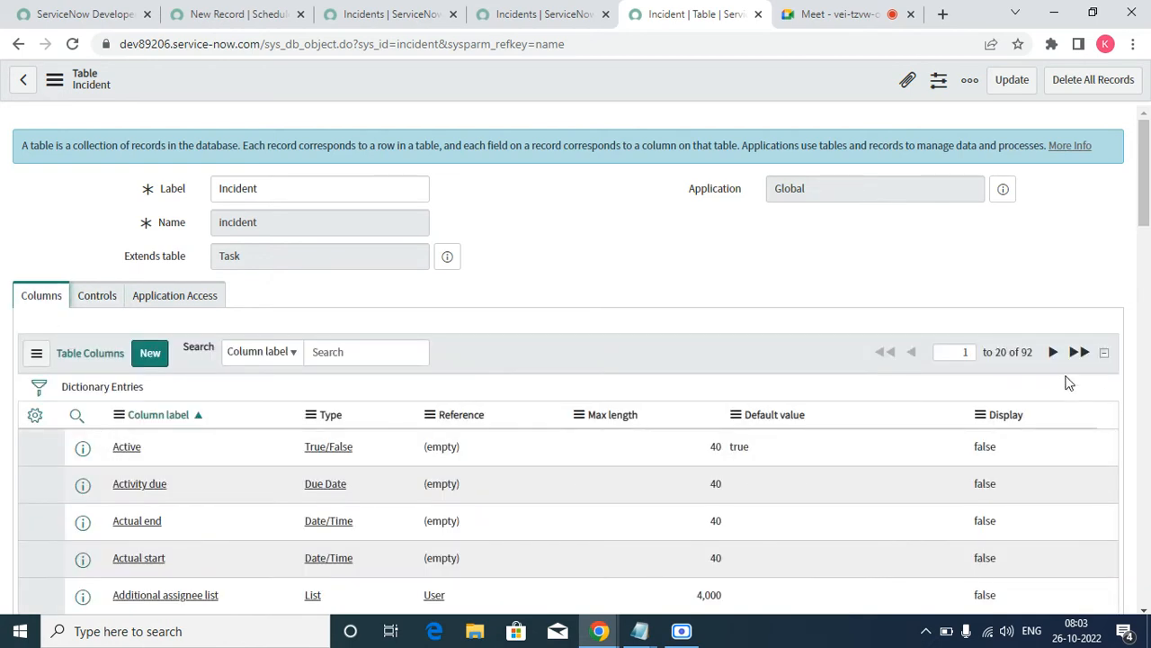
left_click(35, 416)
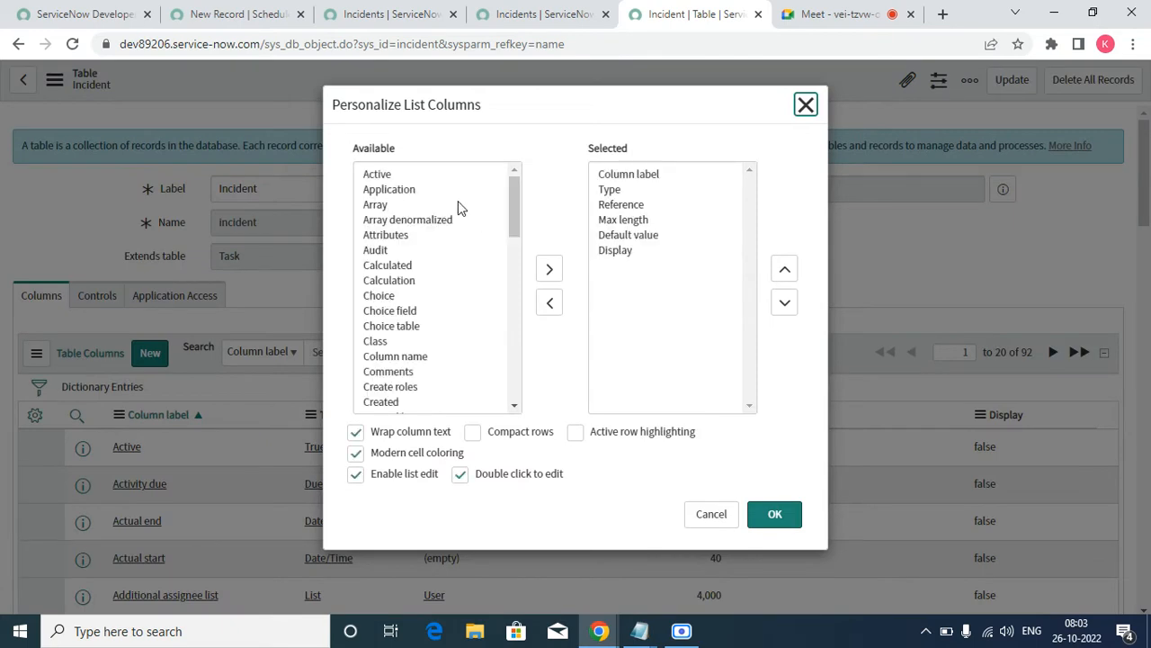
scroll(399, 350, "down", 10)
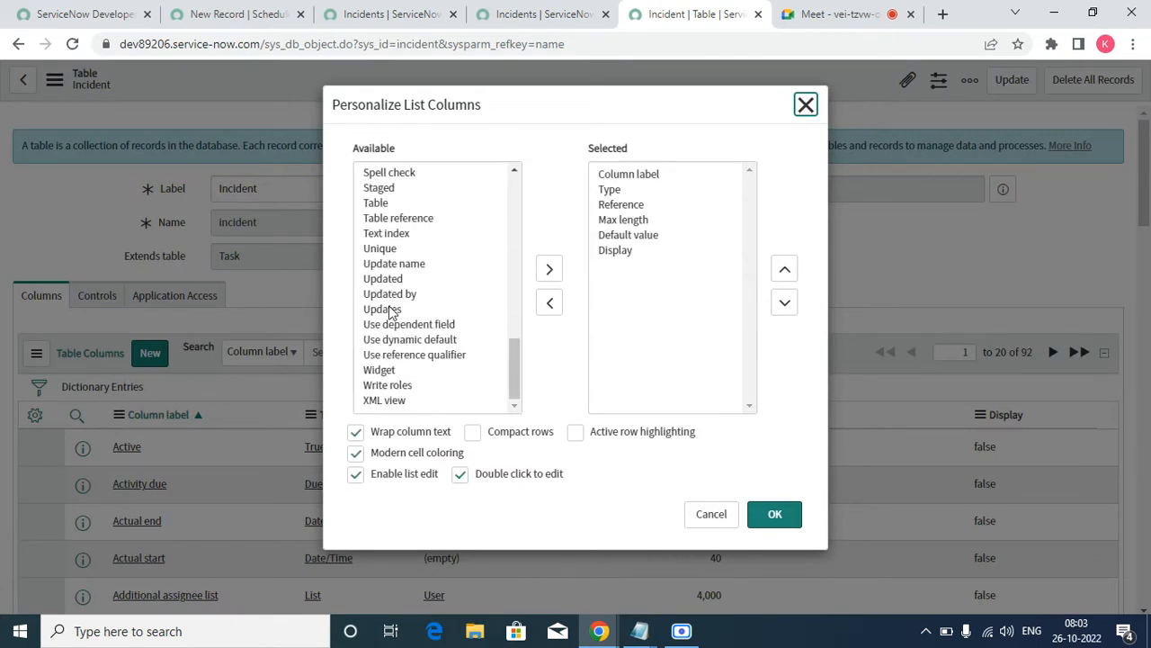
left_click(805, 105)
Step: Return to the resolved incidents list and add Created and Created by to its selected columns
left_click(507, 17)
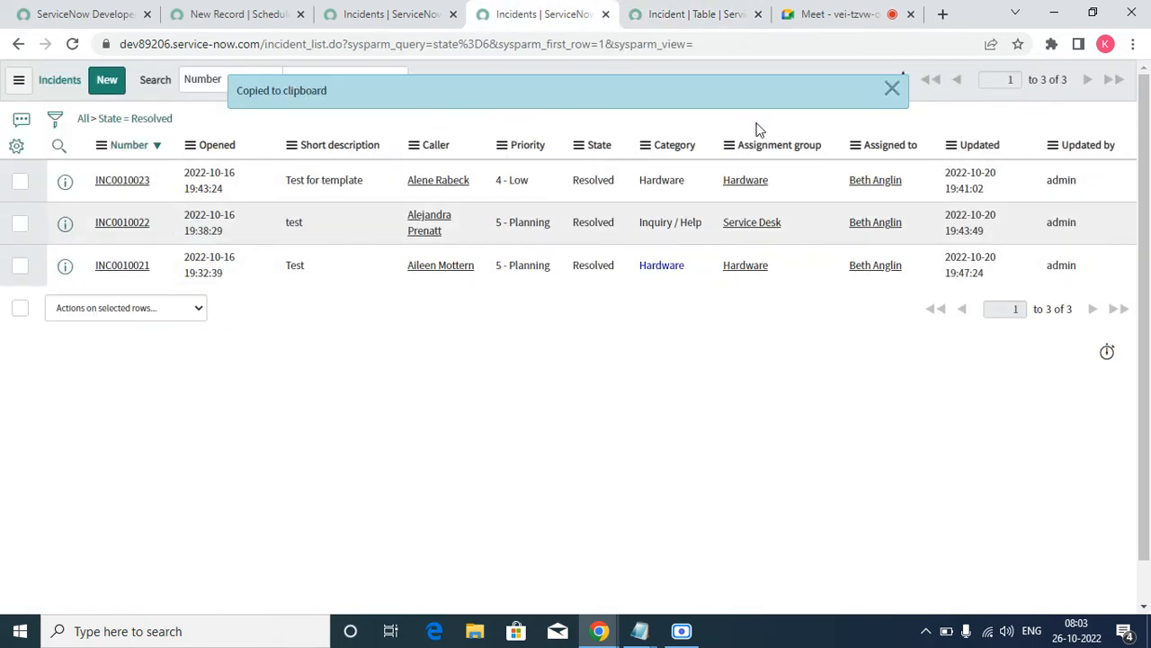
left_click(889, 91)
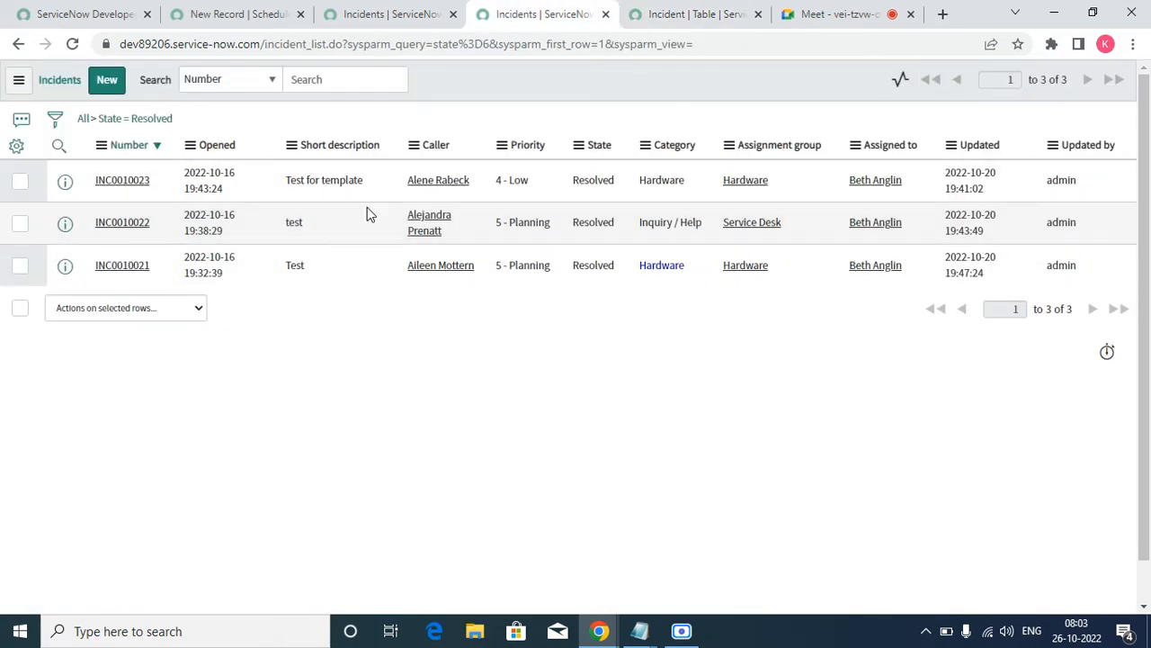
left_click(18, 145)
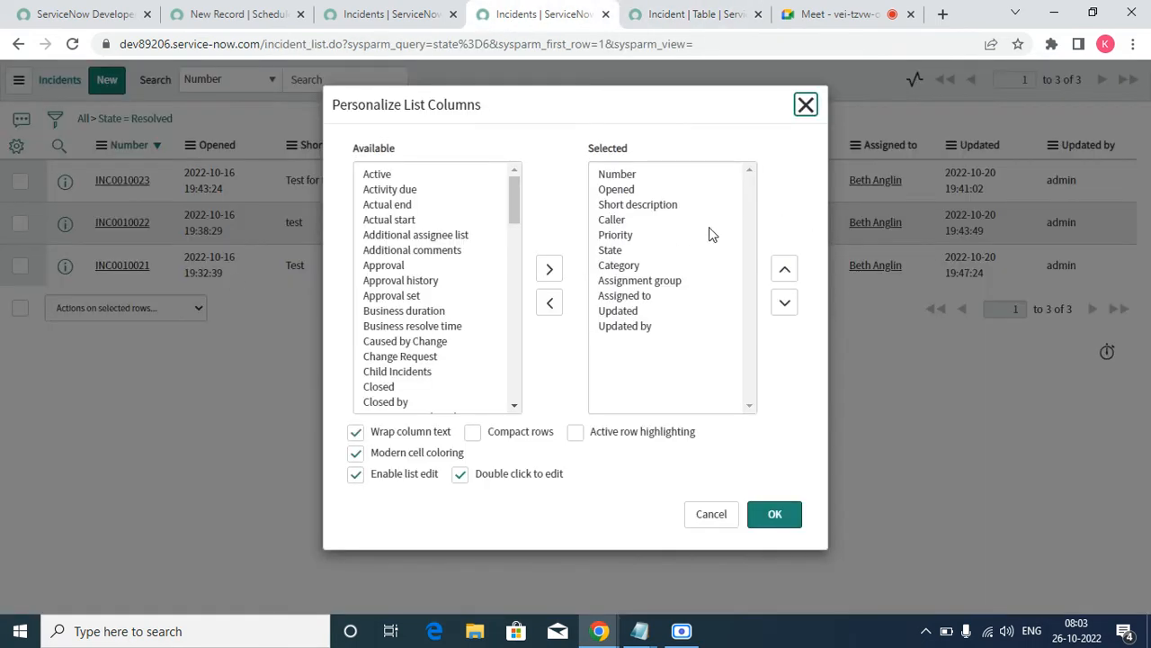
left_click(403, 221)
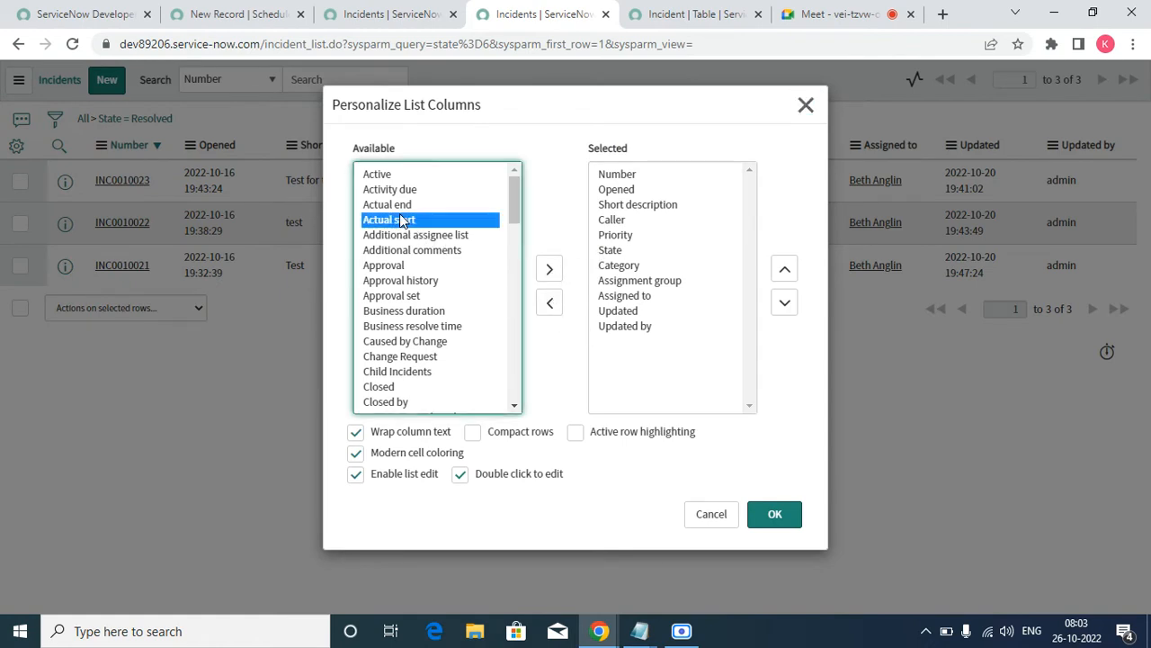
key("c")
key("r")
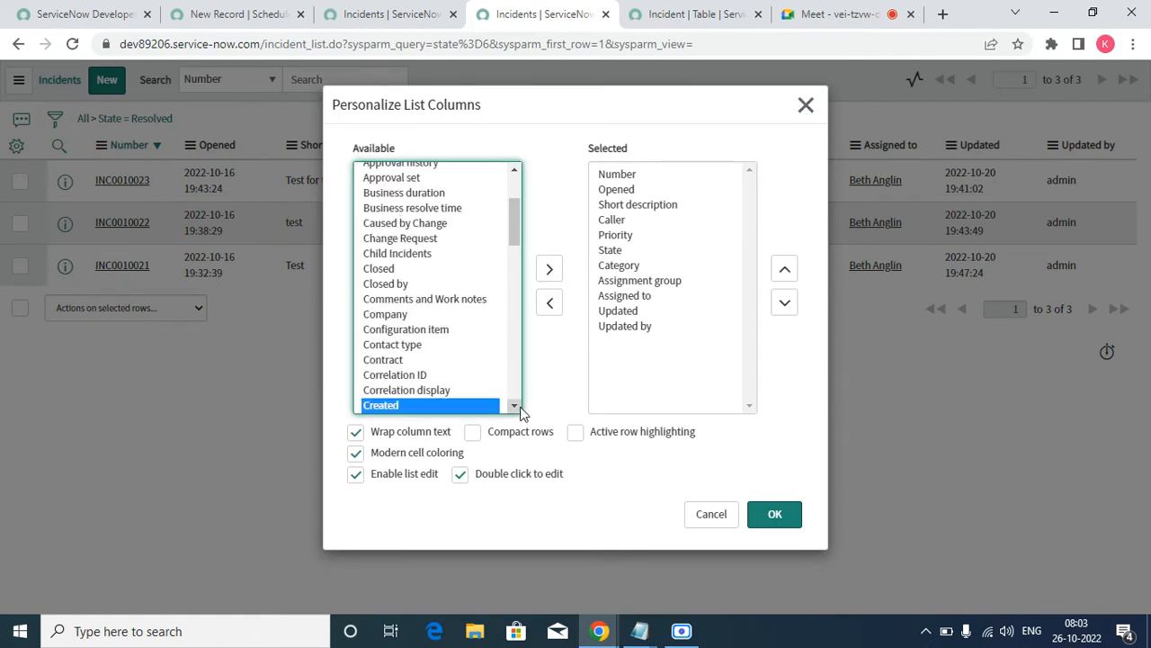
left_click(514, 405)
left_click(389, 387, "shift")
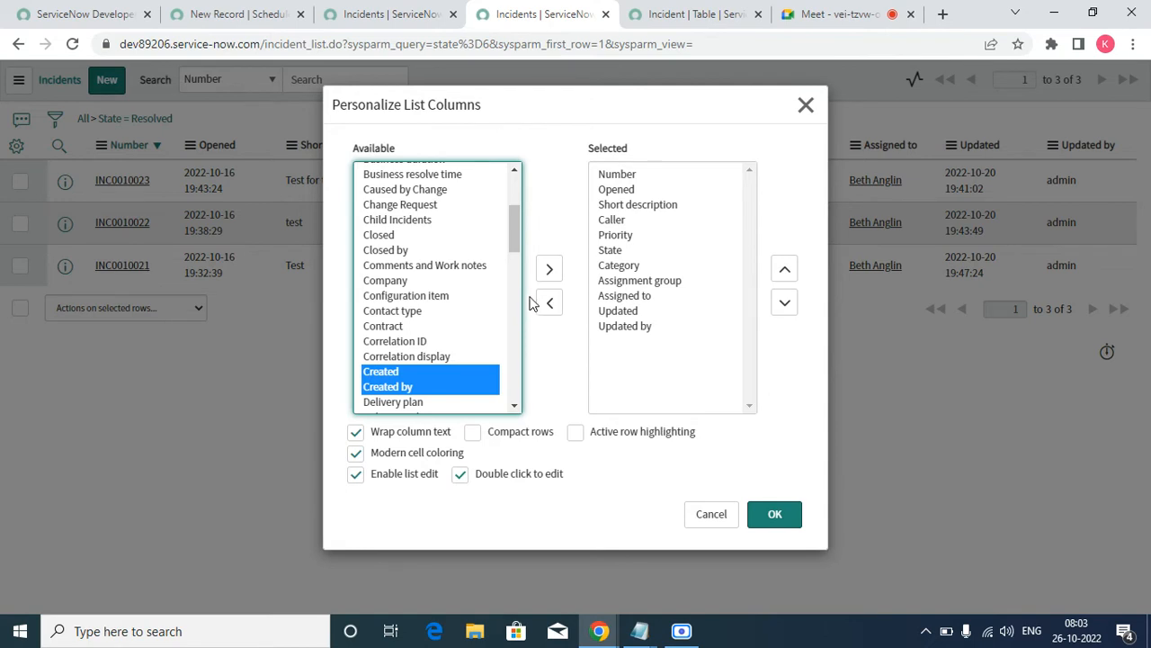
left_click(551, 270)
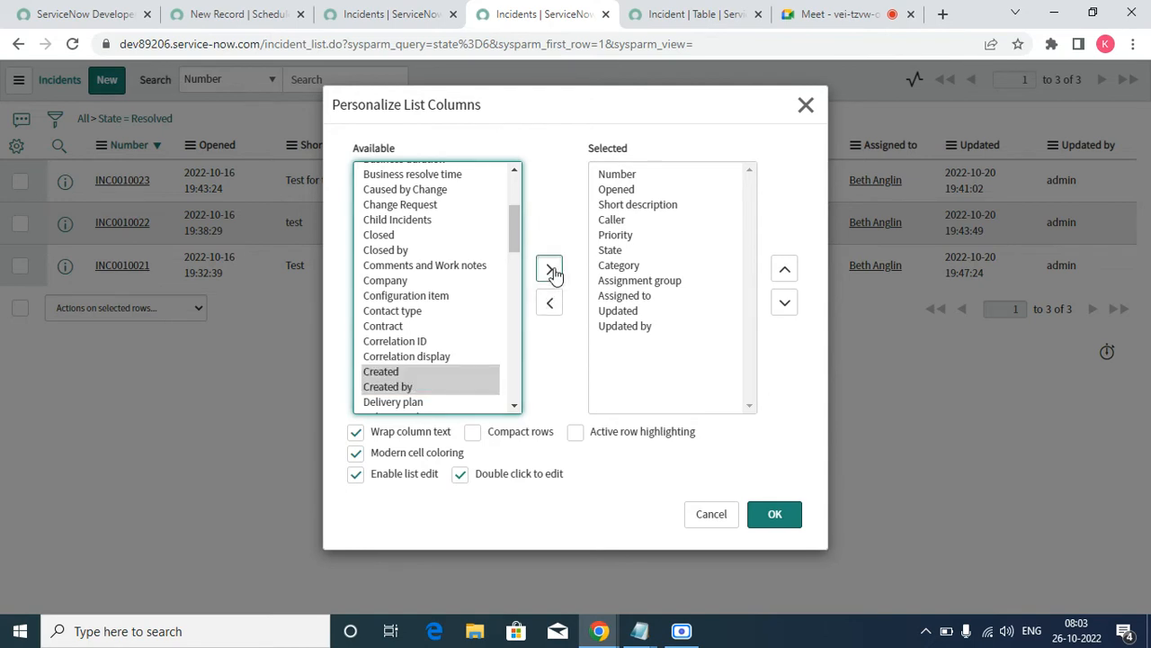
Step: Add the Updates column to the resolved incidents list, apply the column layout and view the added columns
left_click(400, 345)
key("u")
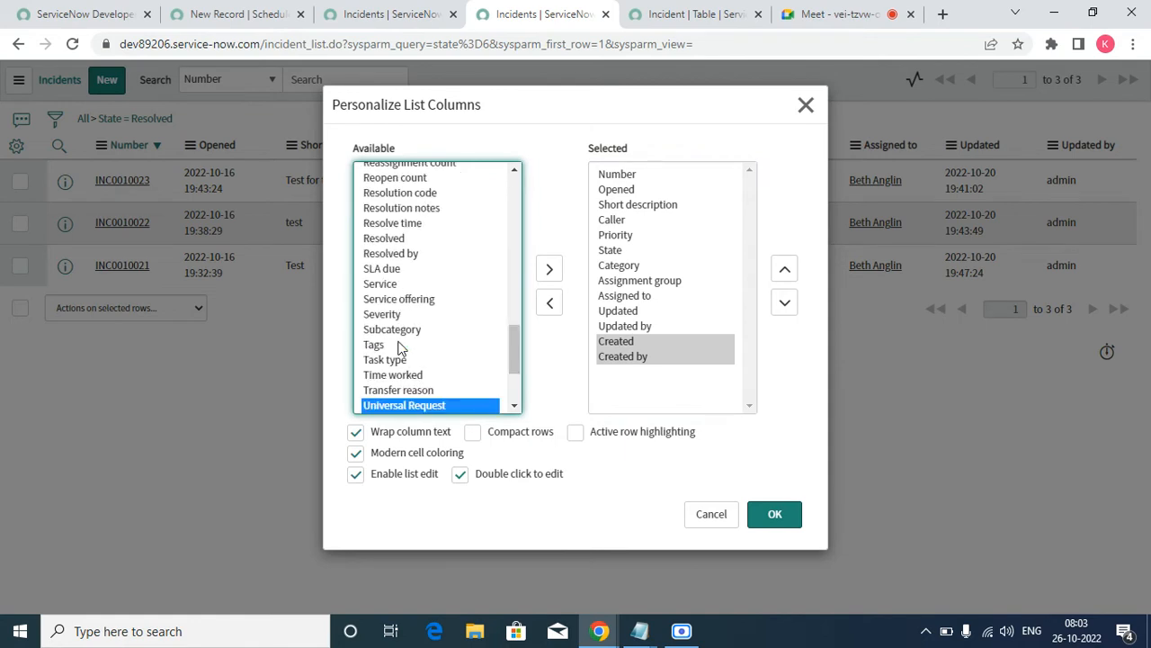
left_click(513, 407)
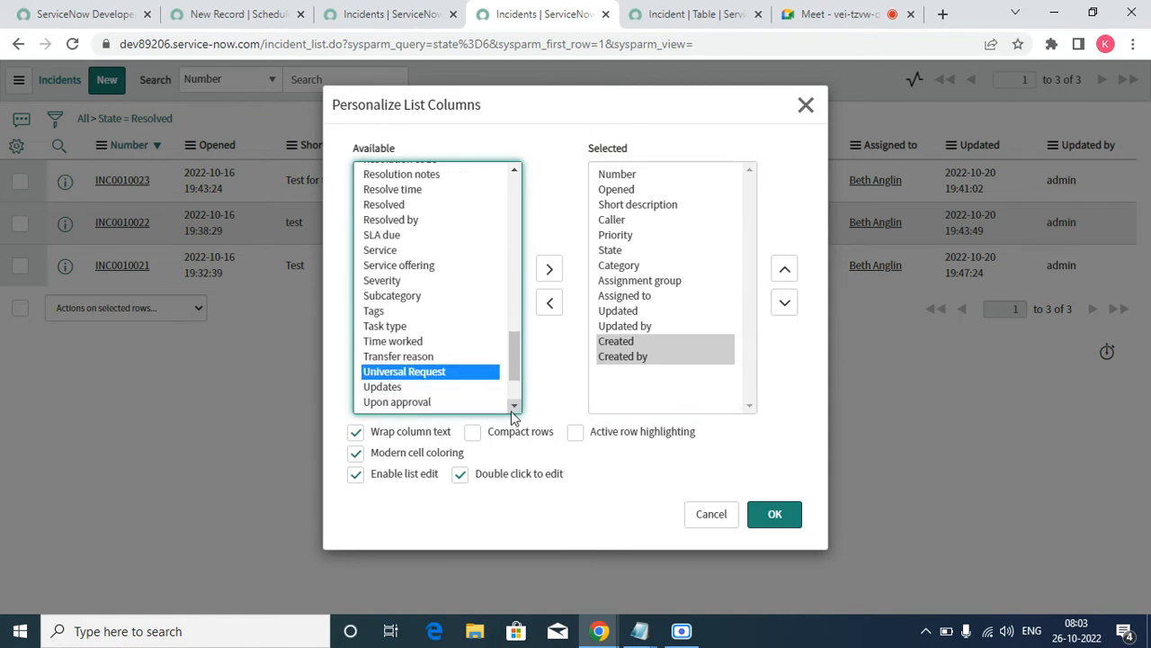
left_click(514, 408)
double_click(419, 354)
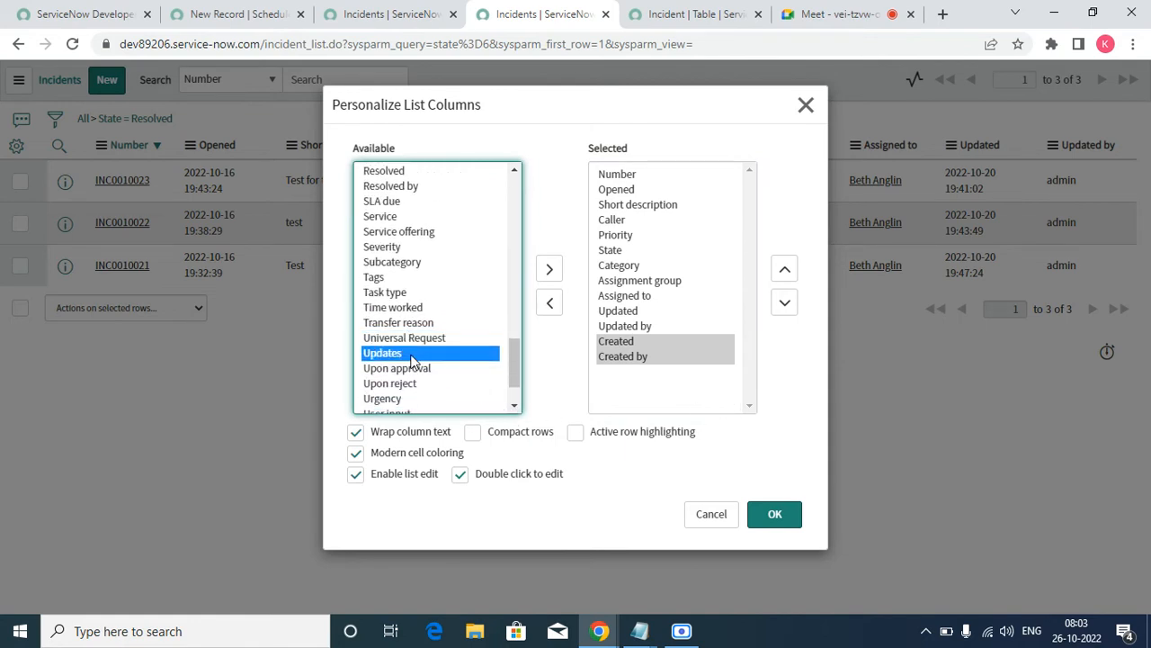
left_click(777, 524)
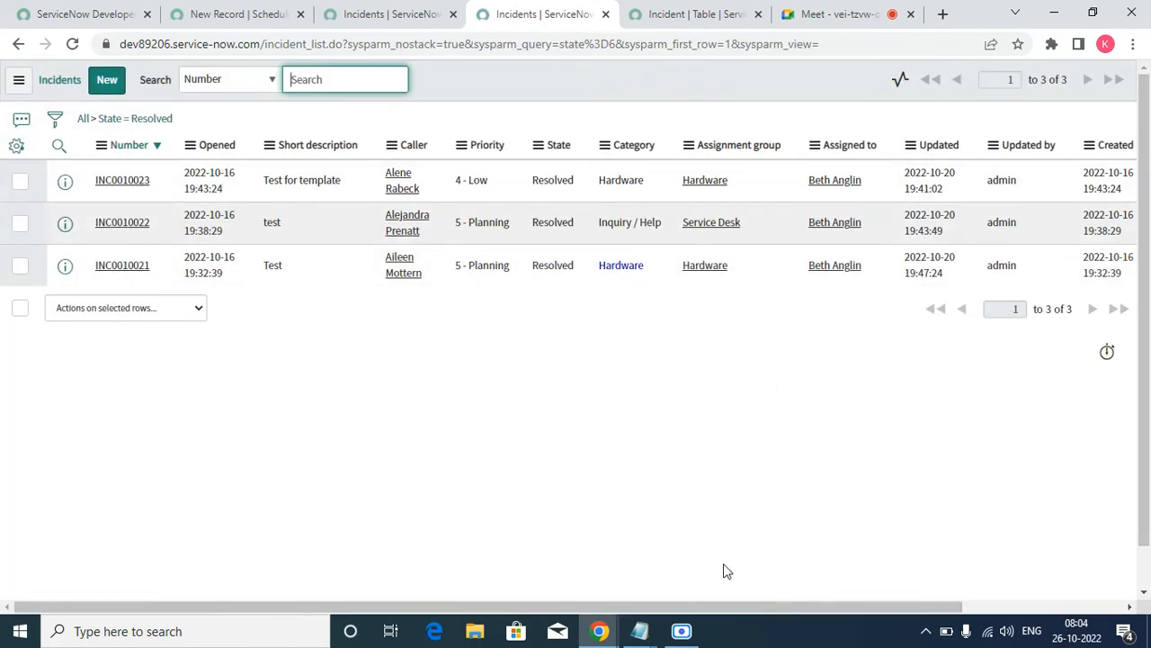
left_click_drag(681, 606, 891, 582)
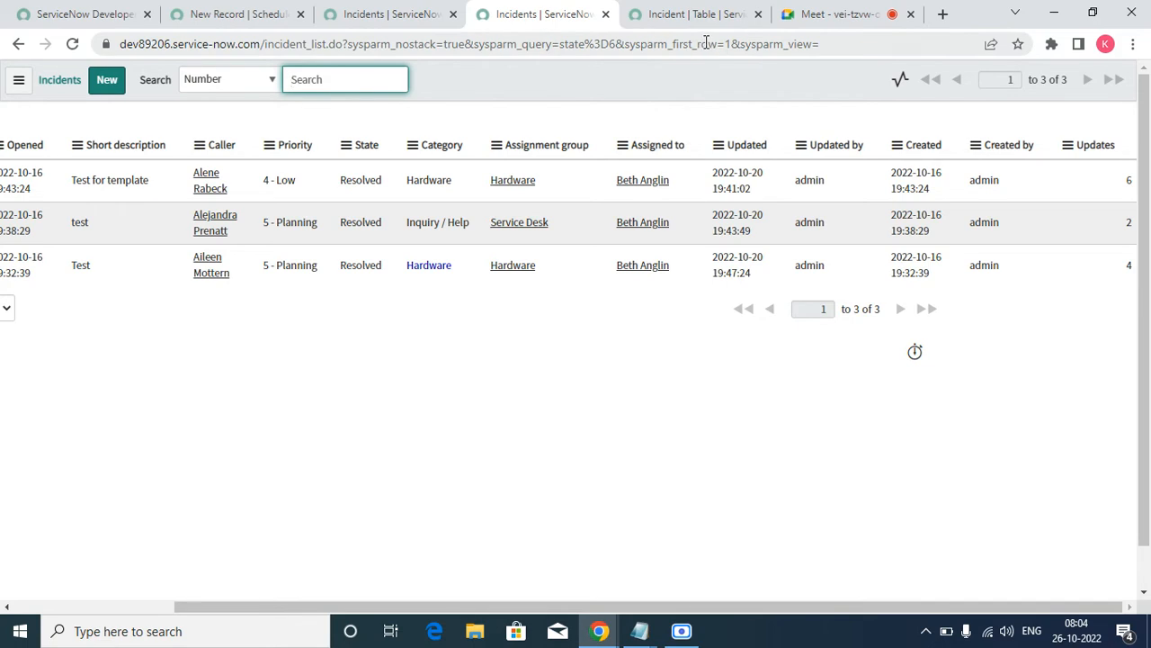
Step: Return to the scheduled script and add incident.autoSysFields(false); inside the loop, below the state assignment
left_click(712, 14)
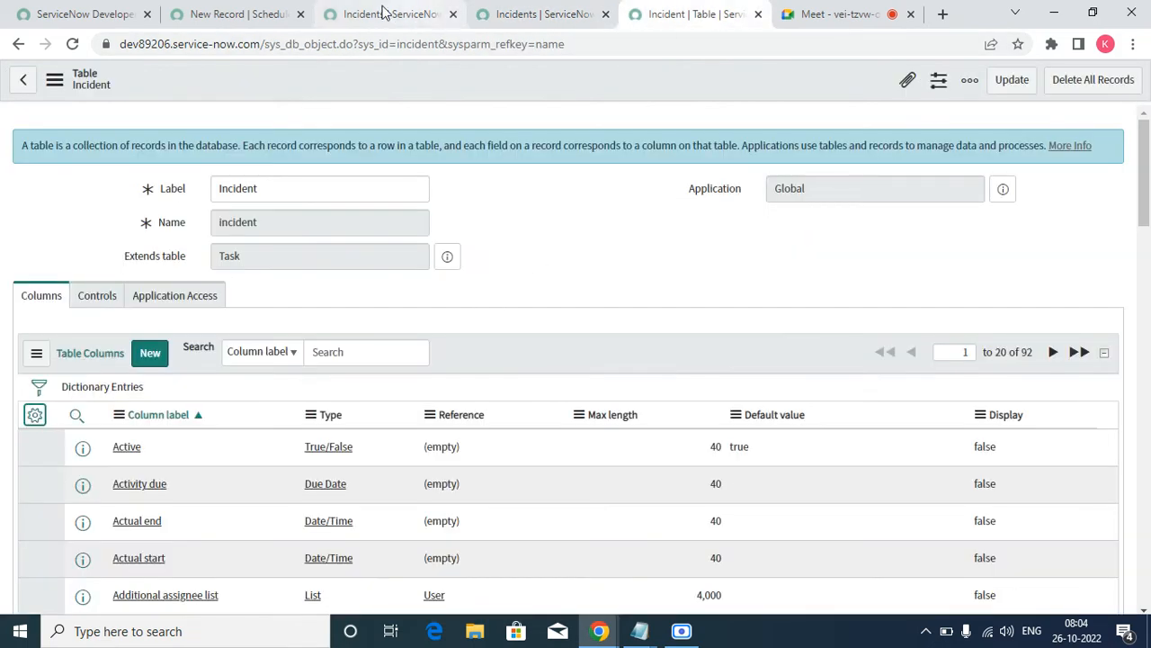
left_click(382, 14)
left_click(239, 13)
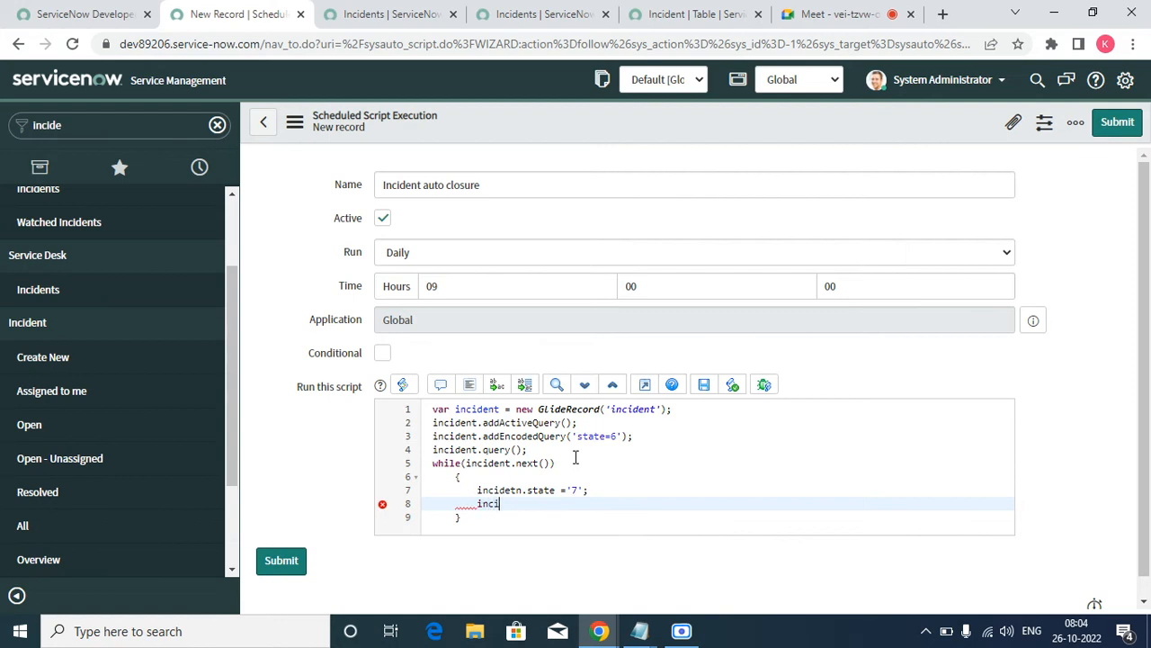
type("de")
type(".a")
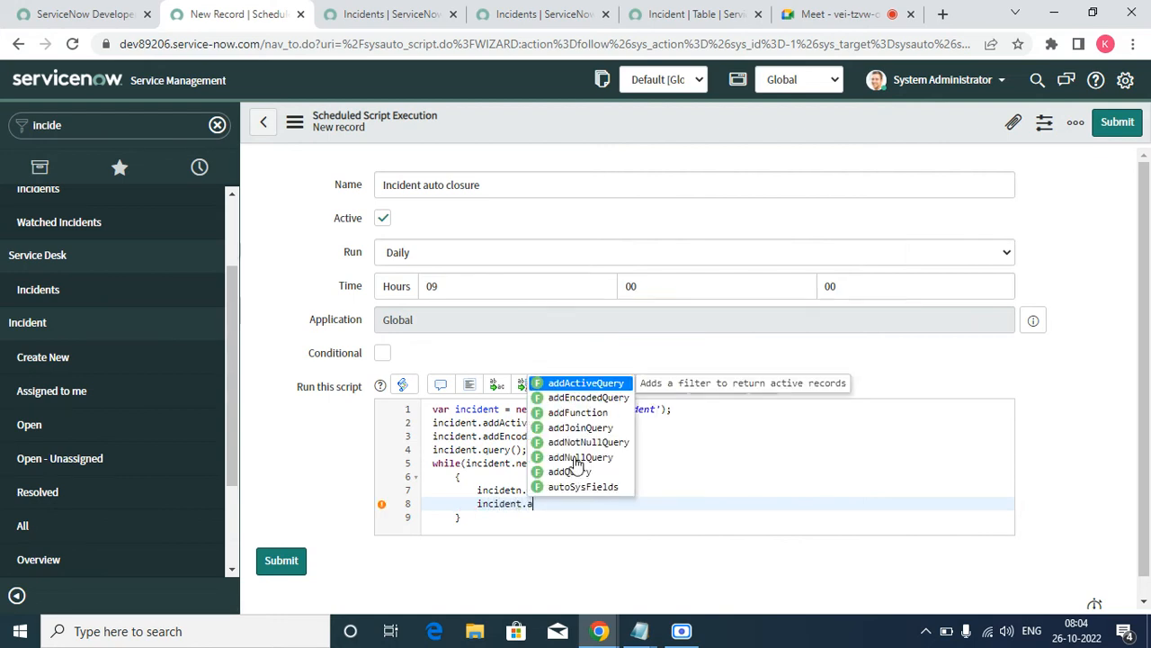
key("Down")
key("Down")
key("Down")
key("Down")
key("Down")
key("Down")
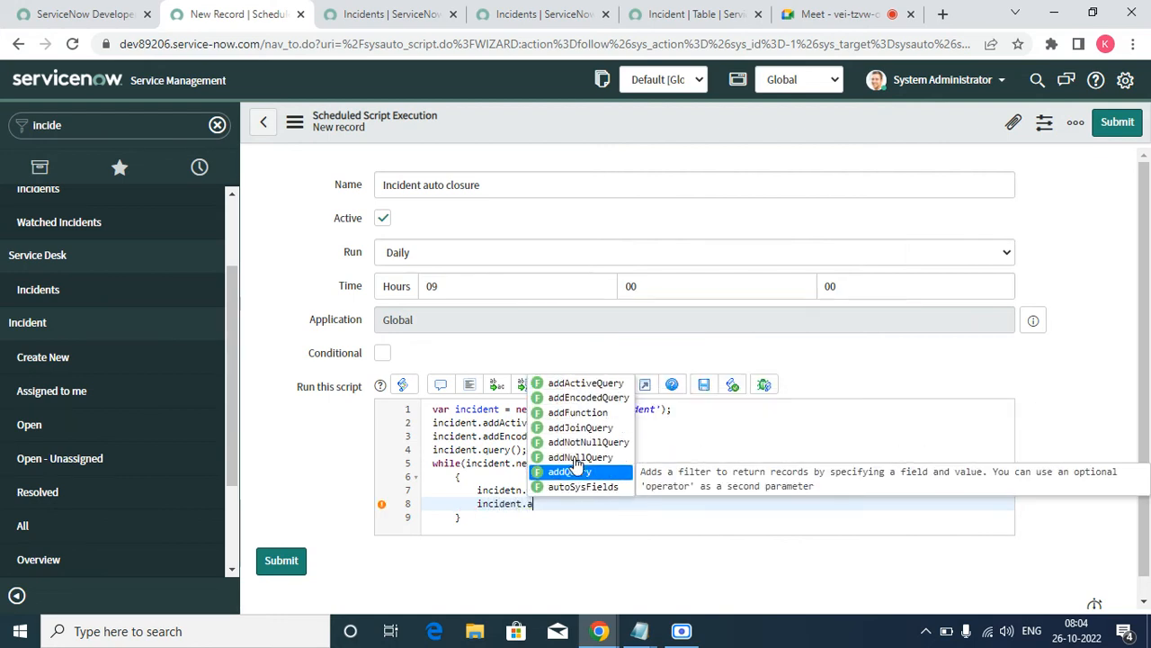
key("Down")
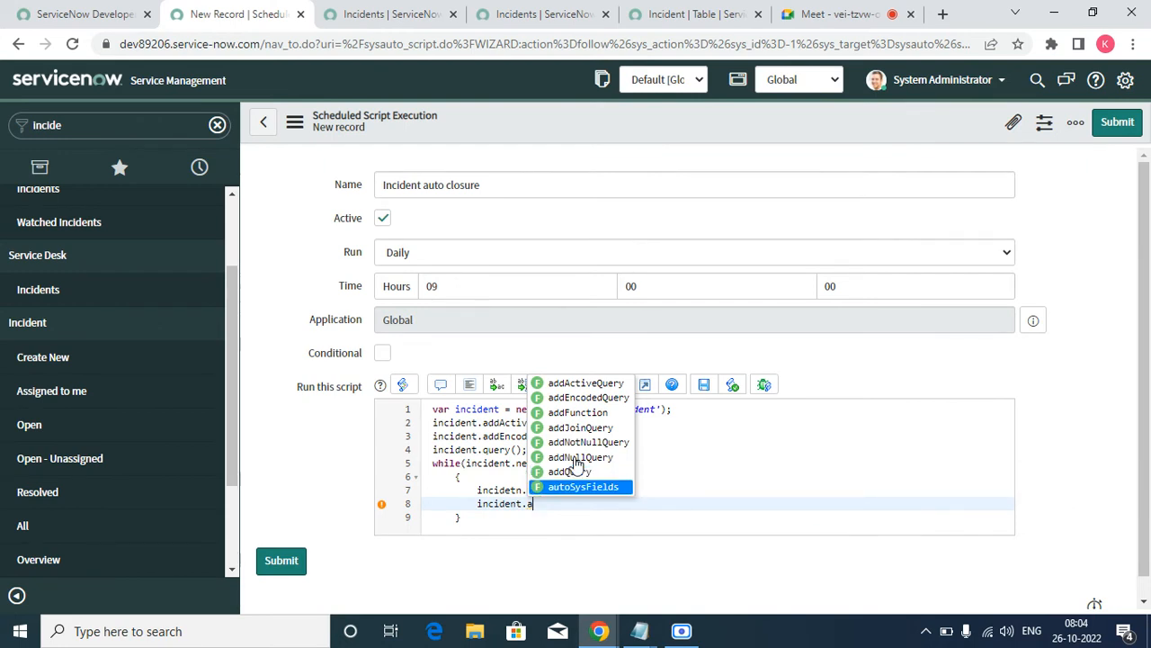
key("Return")
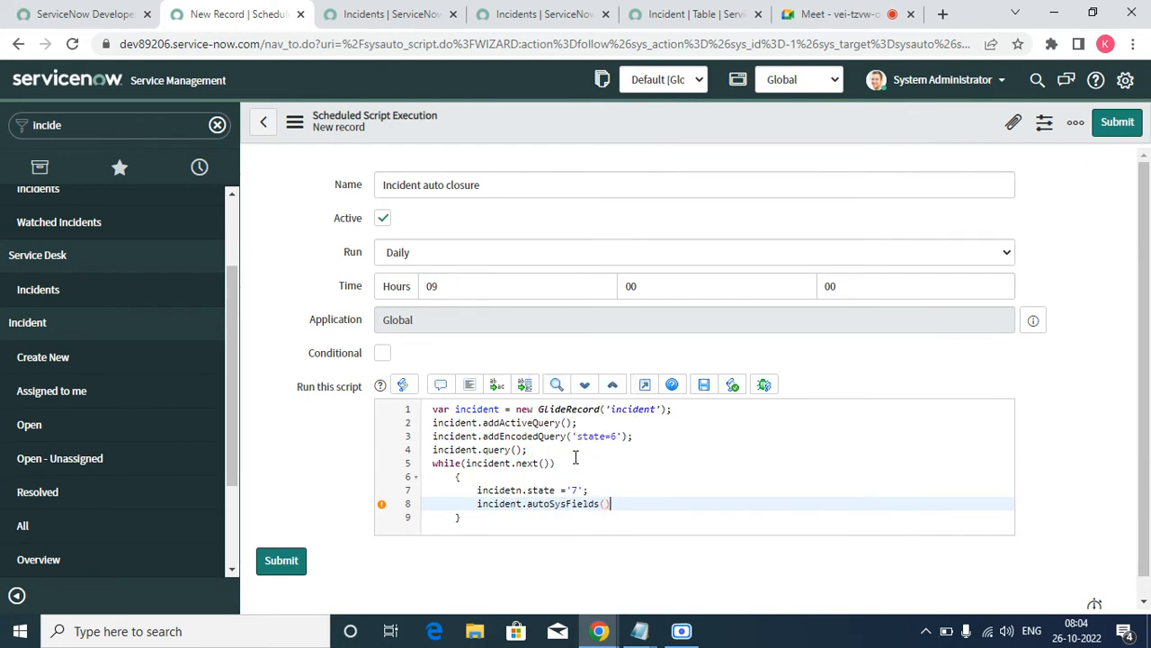
key("Left")
type("fals")
Step: Correct the misspelled variable in the state assignment so the line reads incident.state ='7';
key("Up")
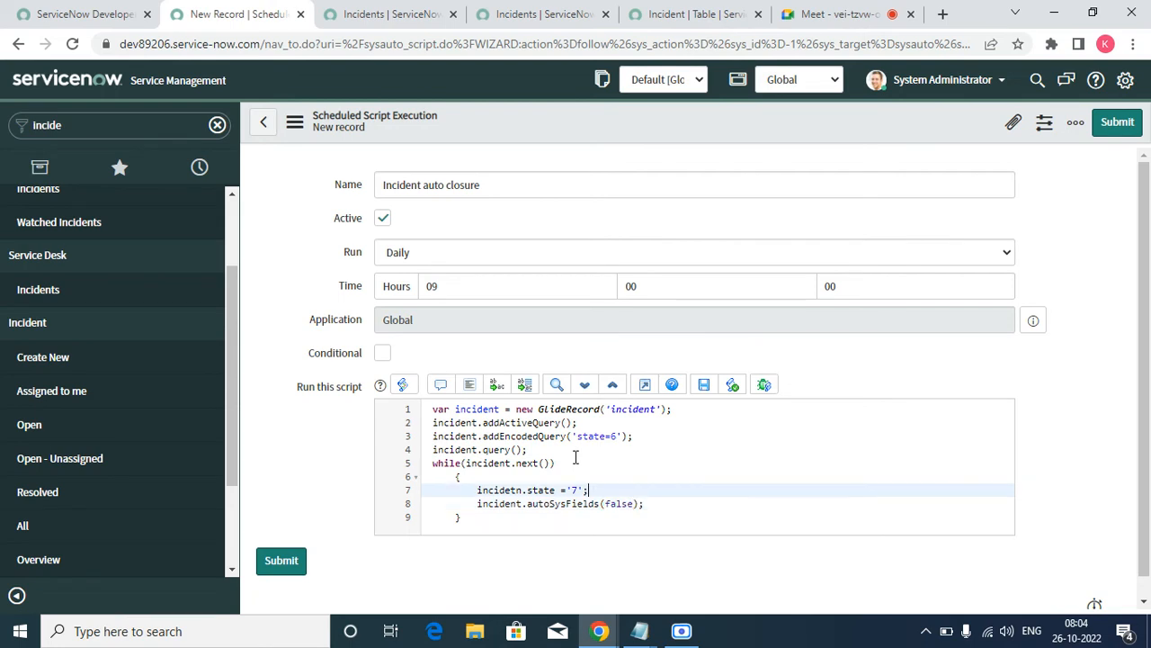
key("Left")
key("Left")
key("Left")
key("Left")
key("BackSpace")
key("BackSpace")
type("nt")
Step: Add incident.setWorkflow(false); on a new line below the autoSysFields call
left_click(648, 505)
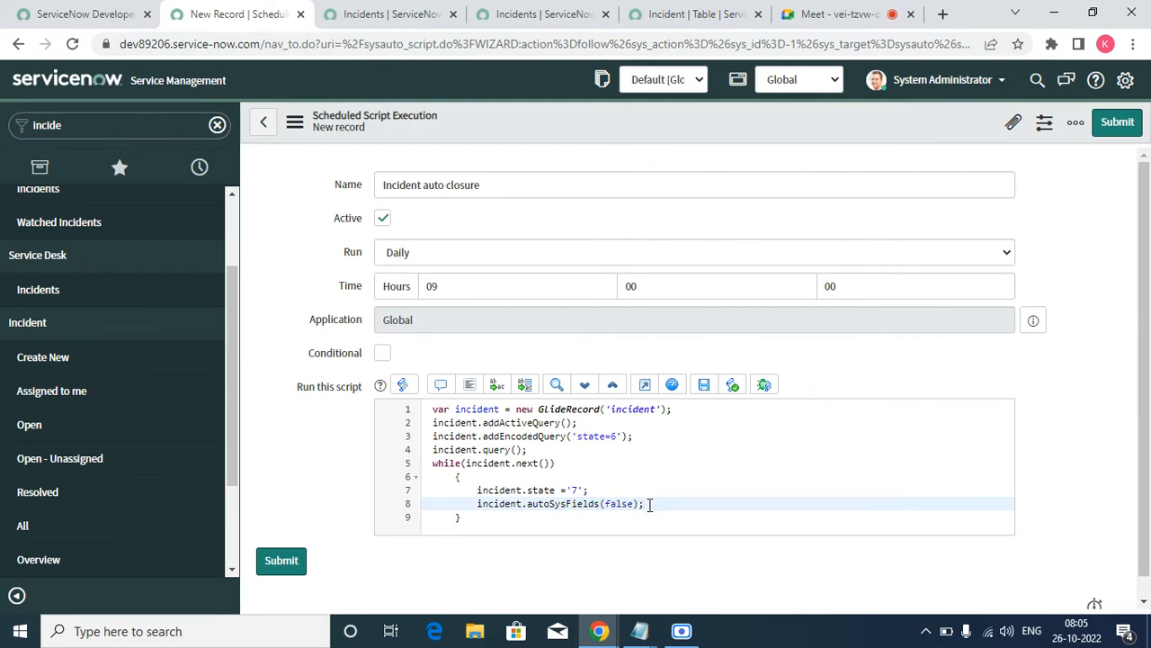
key("Return")
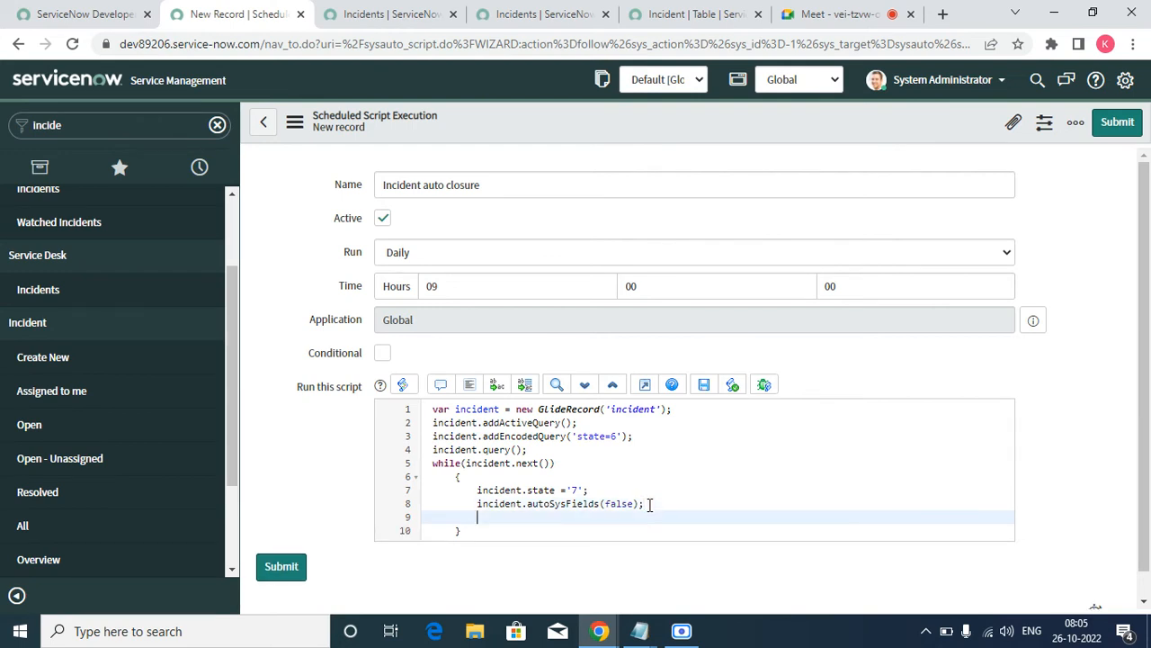
type("incident.se")
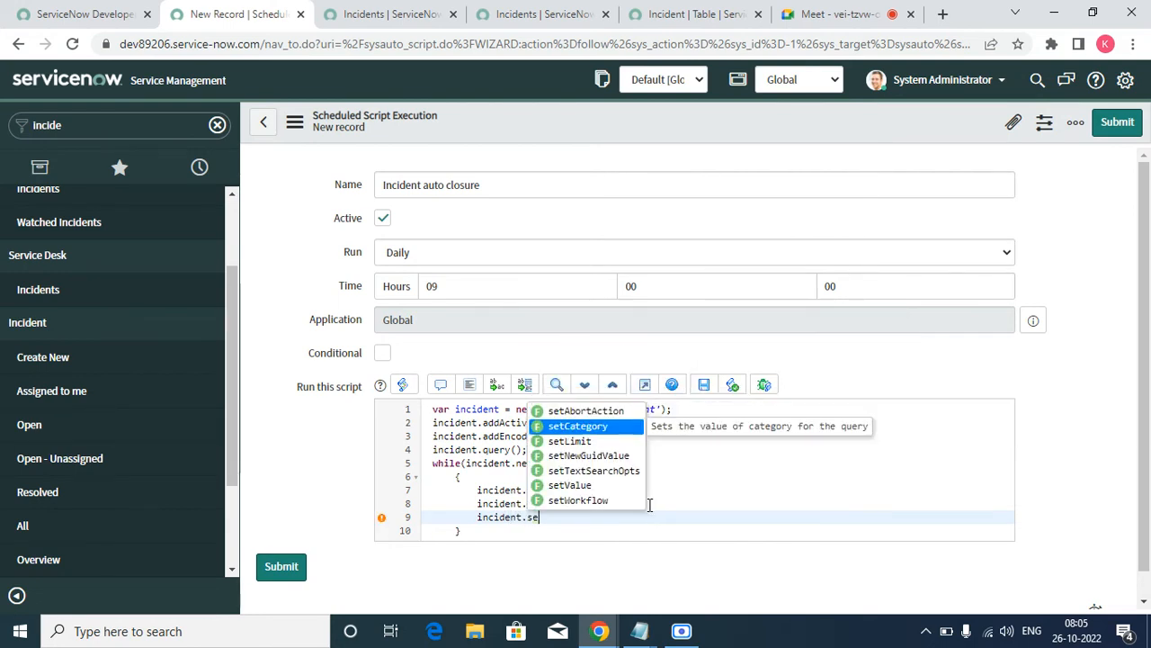
key("Down")
key("Down")
key("Down")
key("Down")
key("Down")
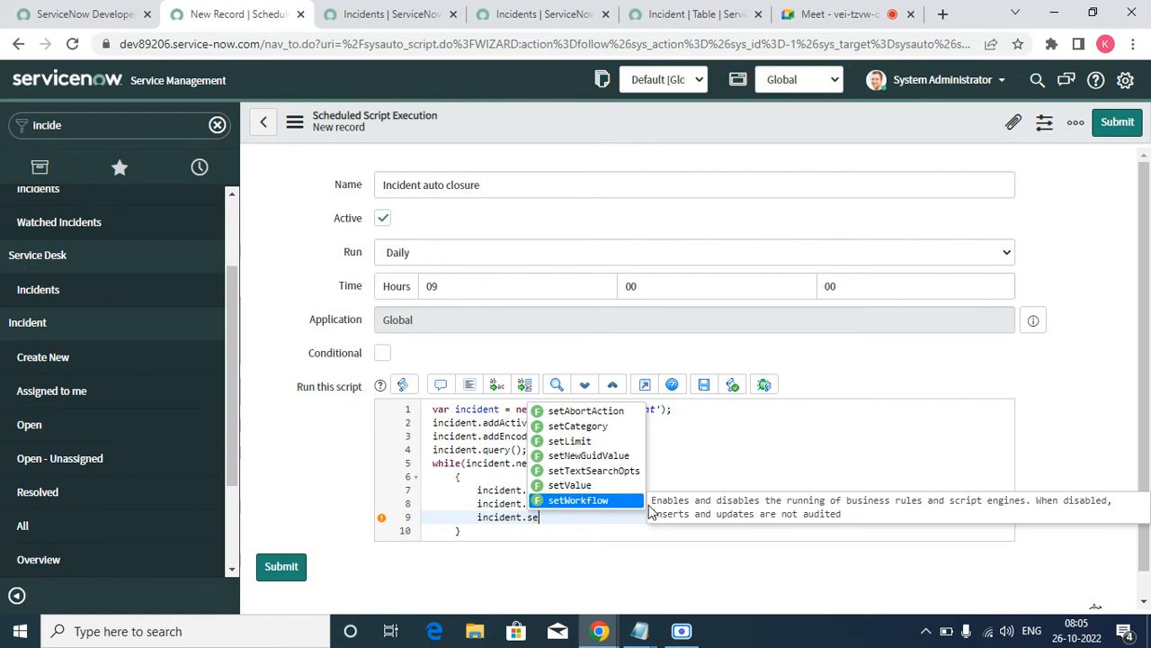
key("Return")
type("fa")
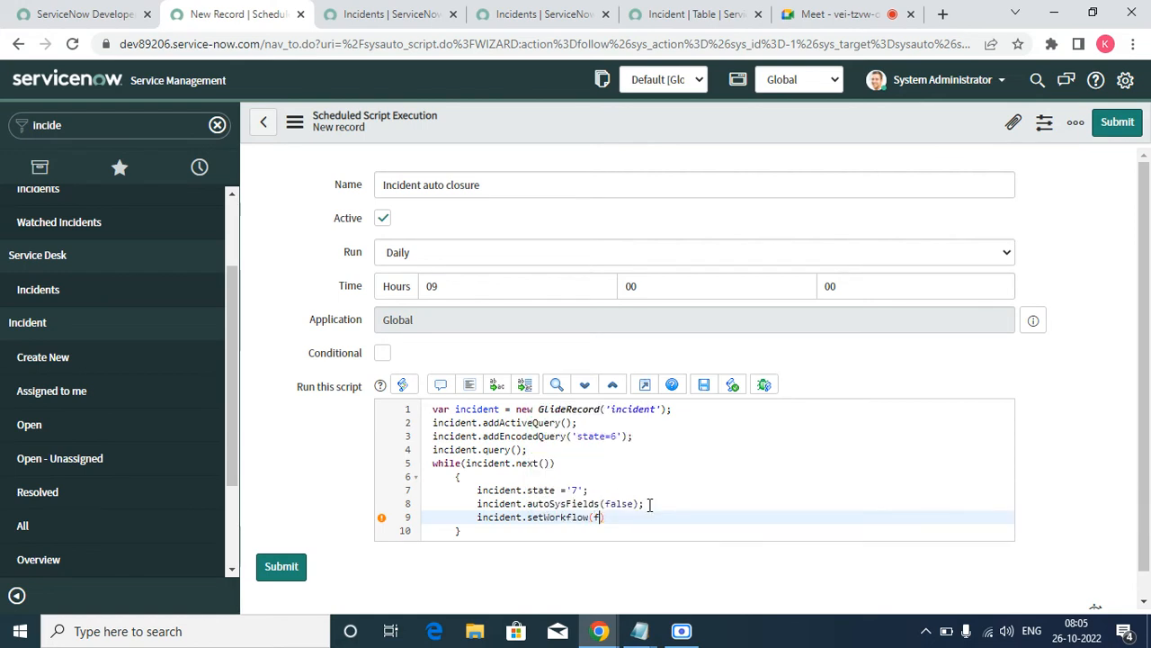
type("lse);")
Step: Finish the loop body with incident.update(); on a new line below the setWorkflow call
key("Return")
type("inci")
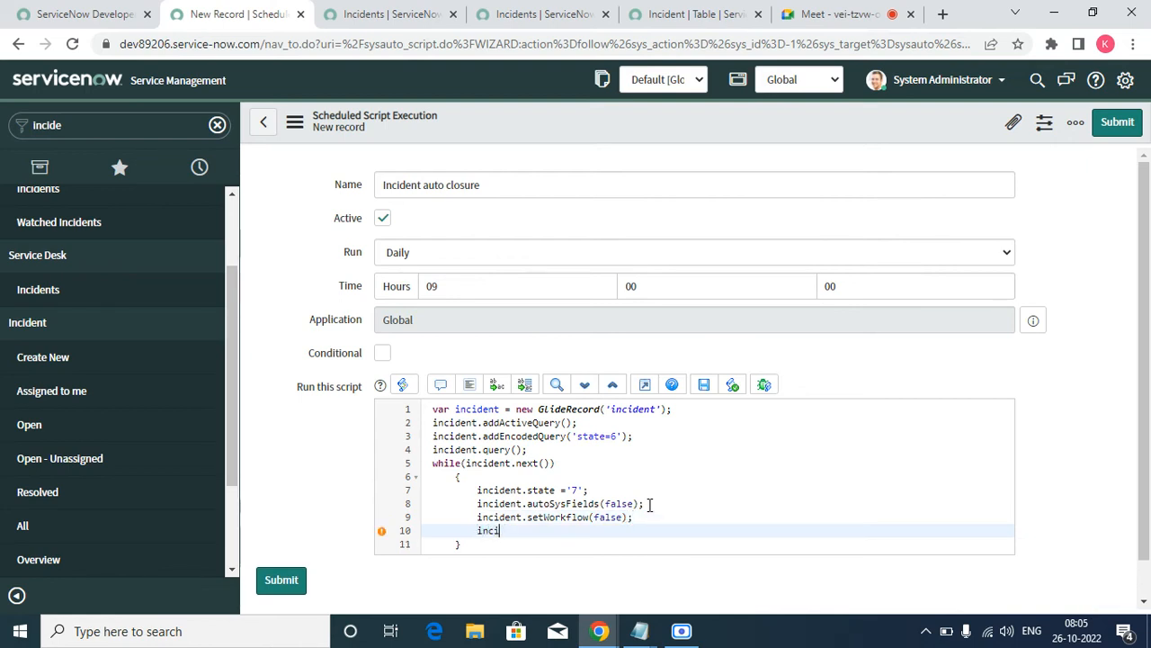
type("dent.u")
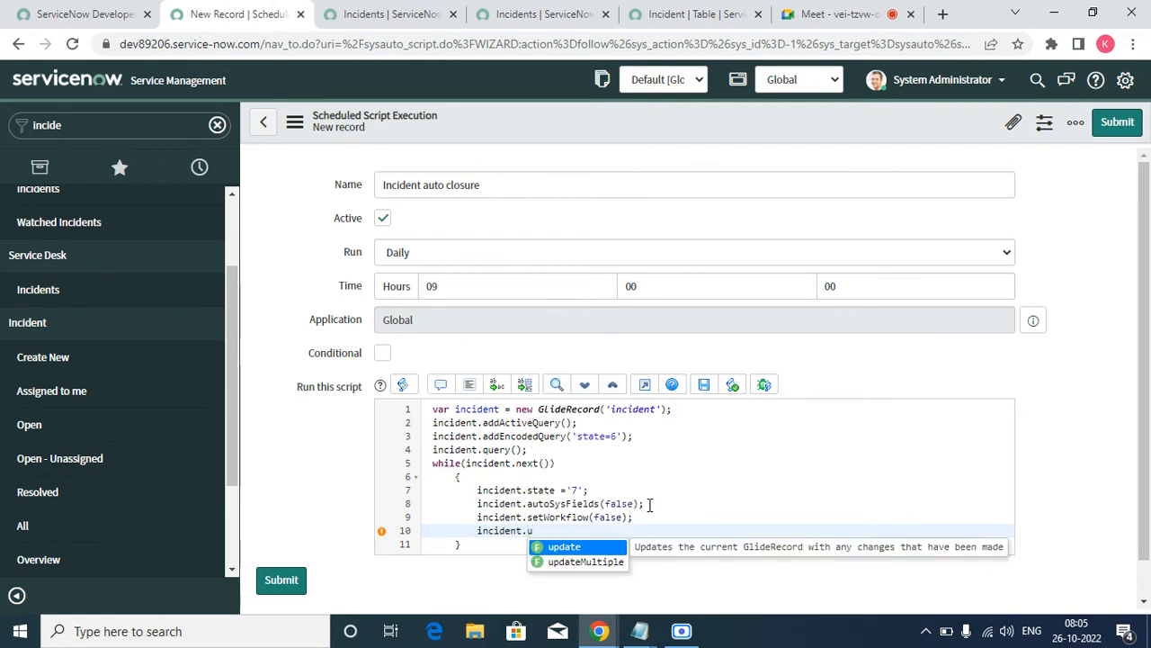
key("Return")
type("();")
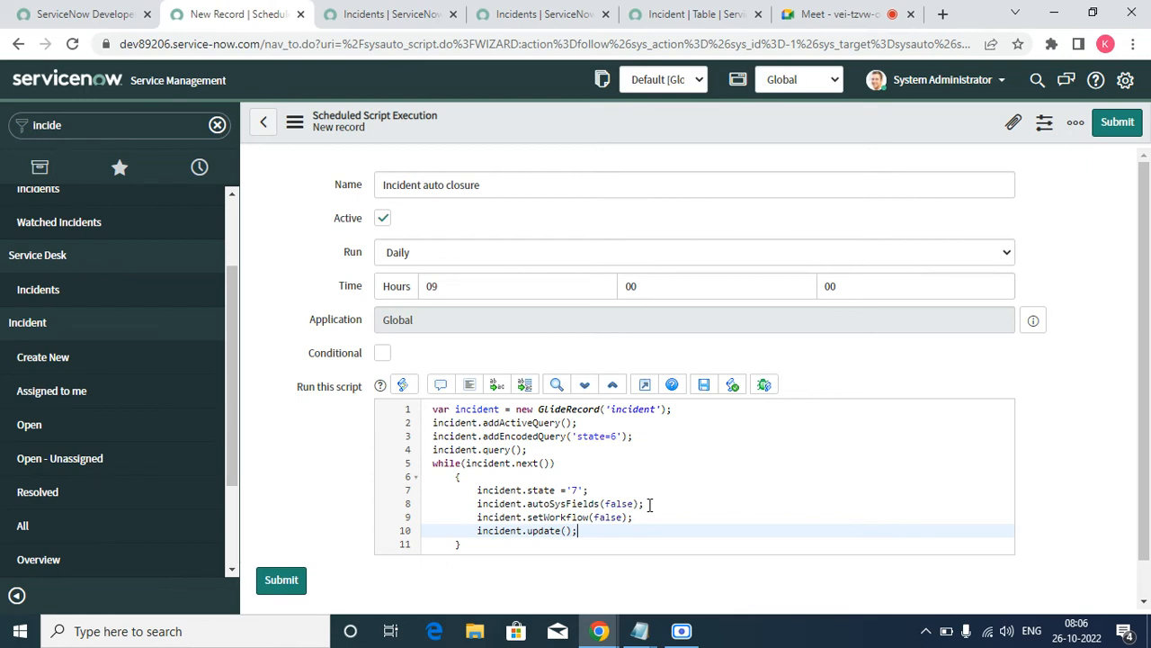
Step: Save the Incident auto closure record, highlight its state=6 query line and execute the script immediately
right_click(503, 122)
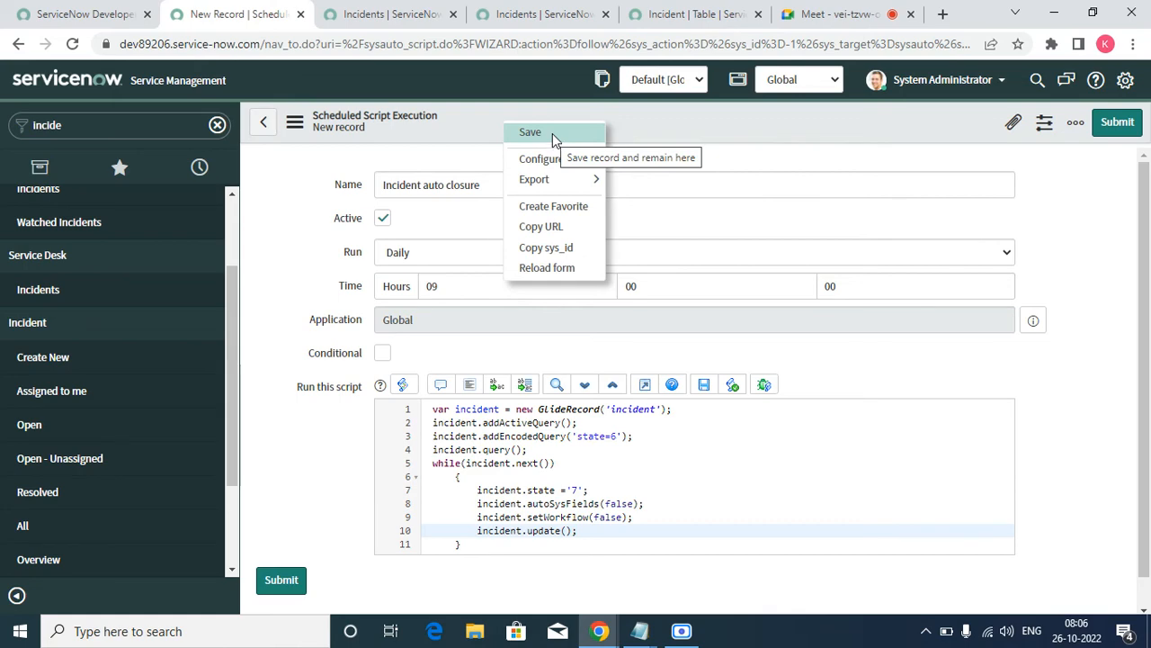
left_click(552, 135)
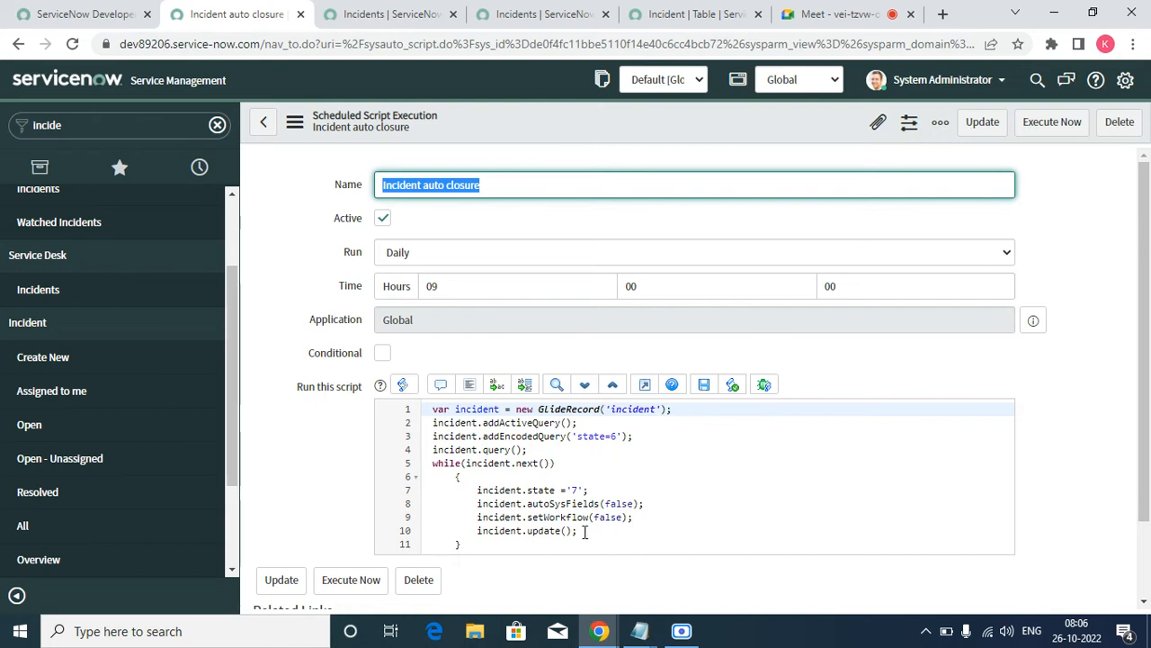
left_click(636, 435)
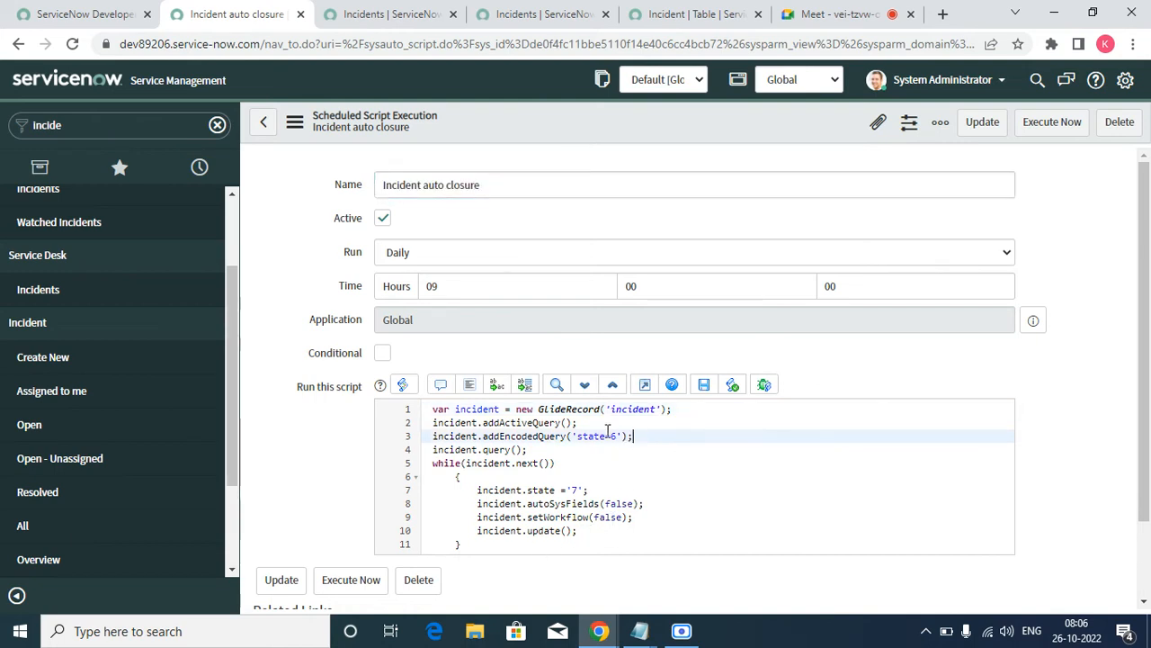
left_click_drag(634, 436, 433, 437)
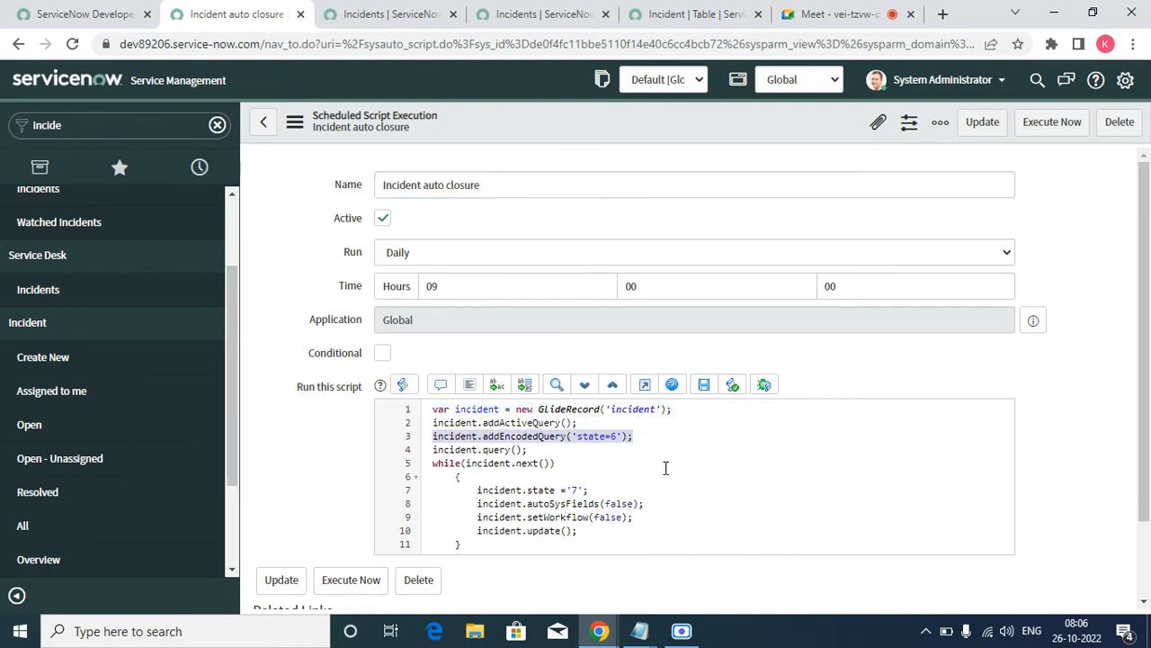
left_click(1054, 122)
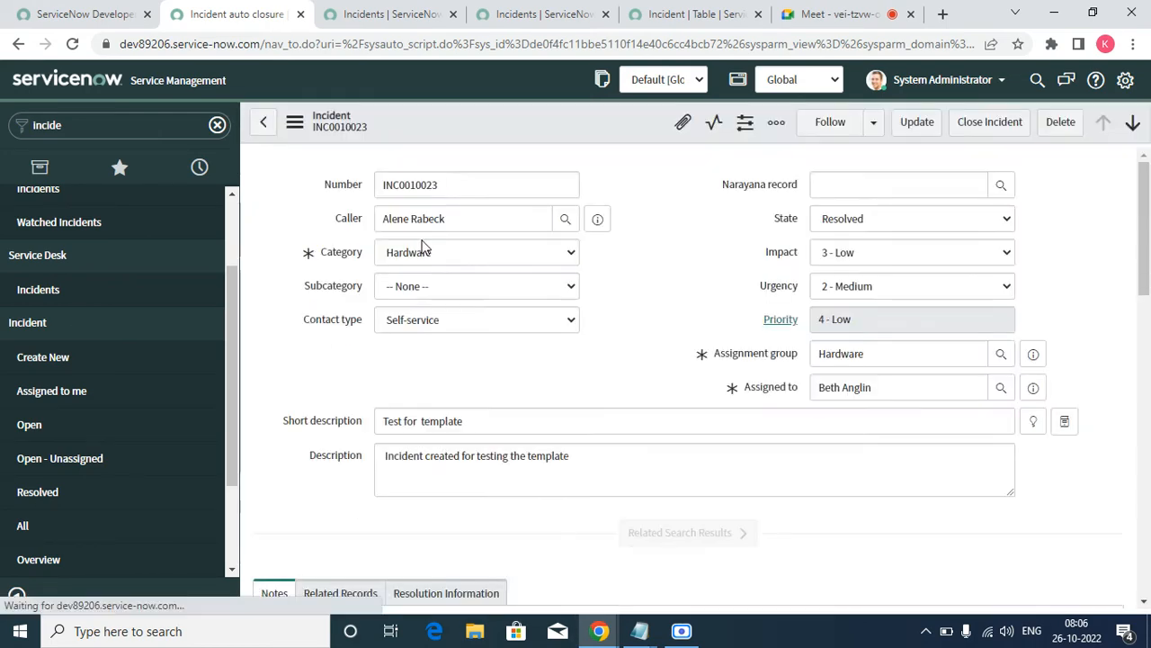
Step: Return to the resolved incidents list and open incident INC0010023 in a new browser tab
left_click(688, 13)
left_click(539, 14)
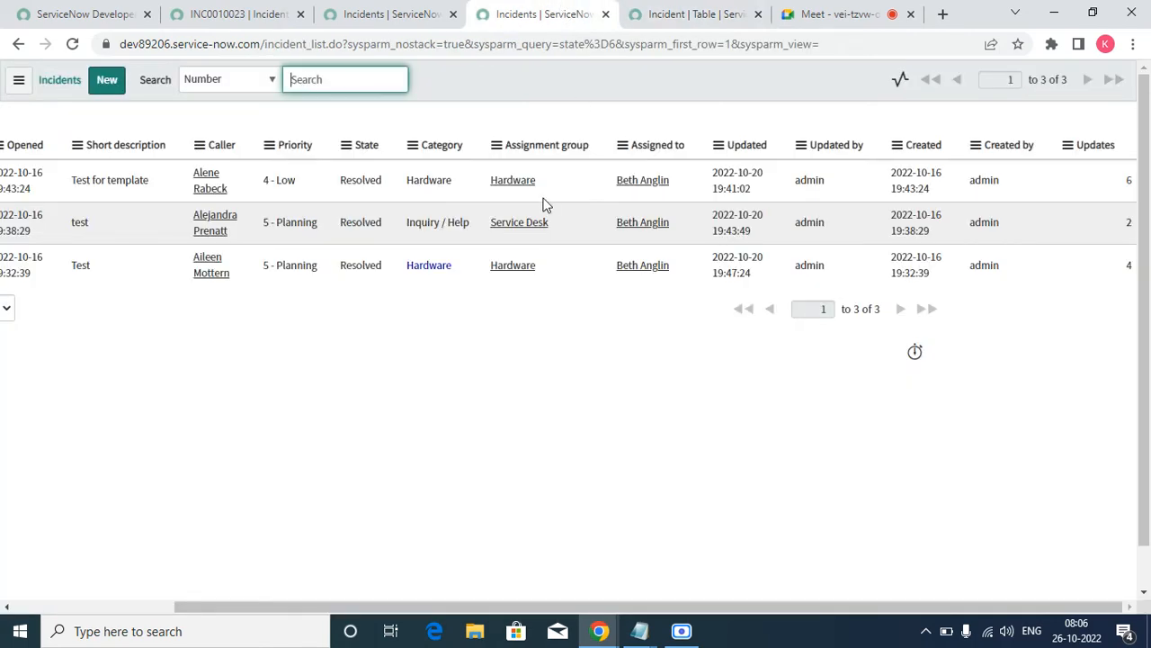
left_click_drag(616, 608, 62, 555)
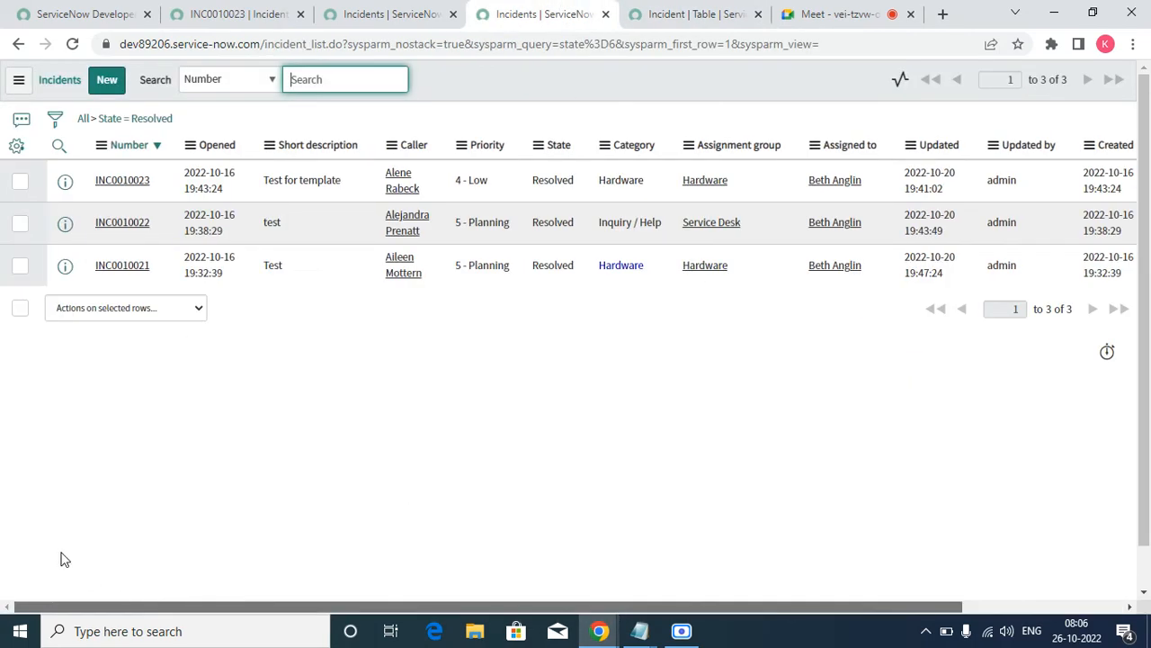
right_click(66, 190)
left_click(129, 203)
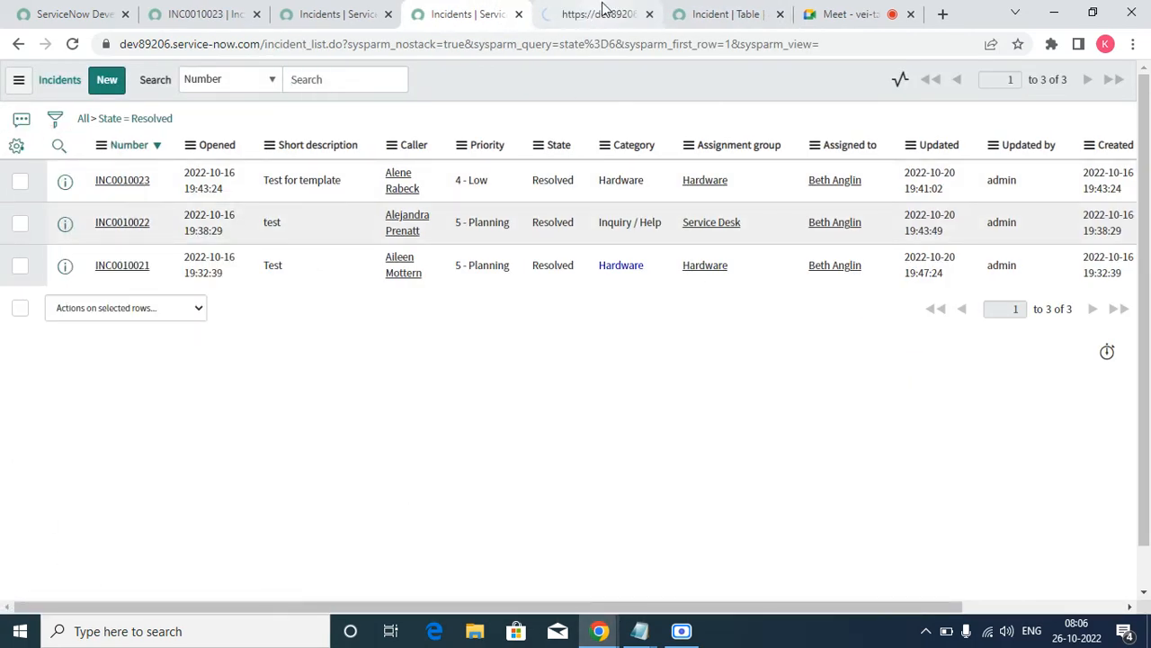
Step: Examine incident INC0010023's state, activity history, related records and resolution information
left_click(594, 14)
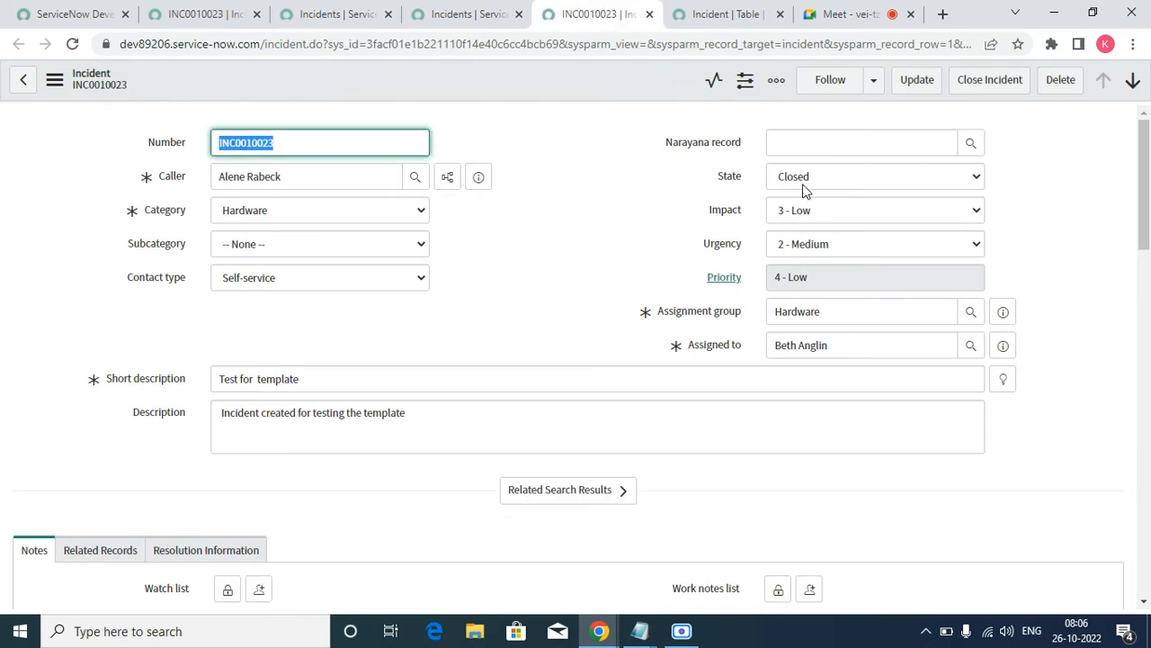
scroll(457, 368, "down", 20)
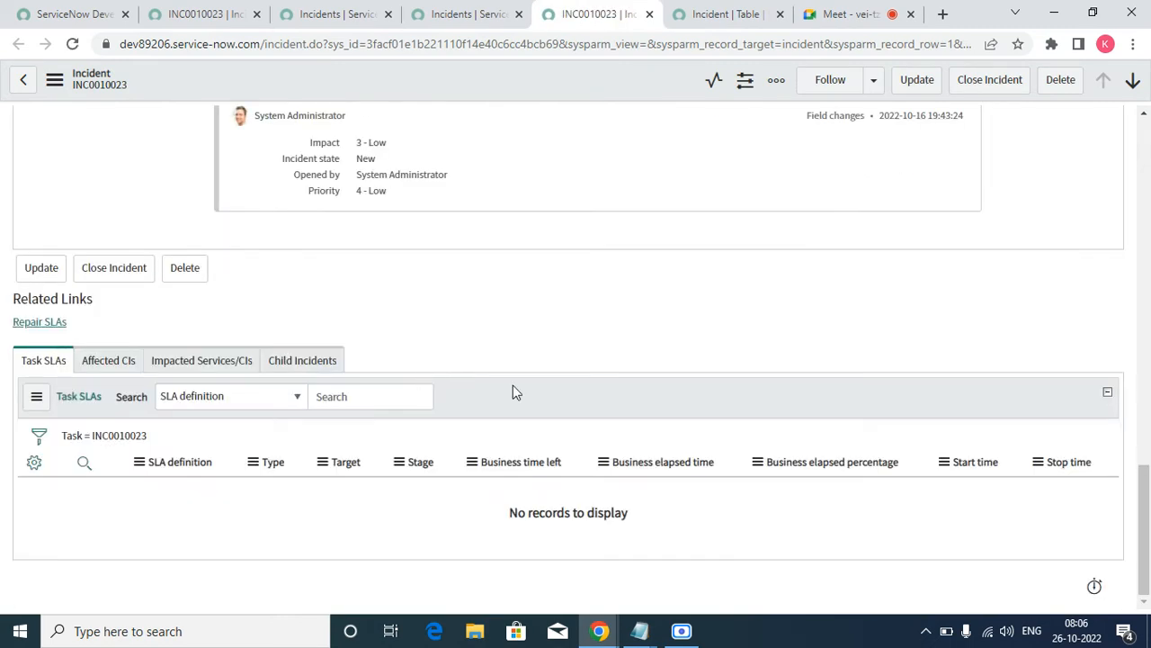
left_click_drag(1139, 505, 1142, 283)
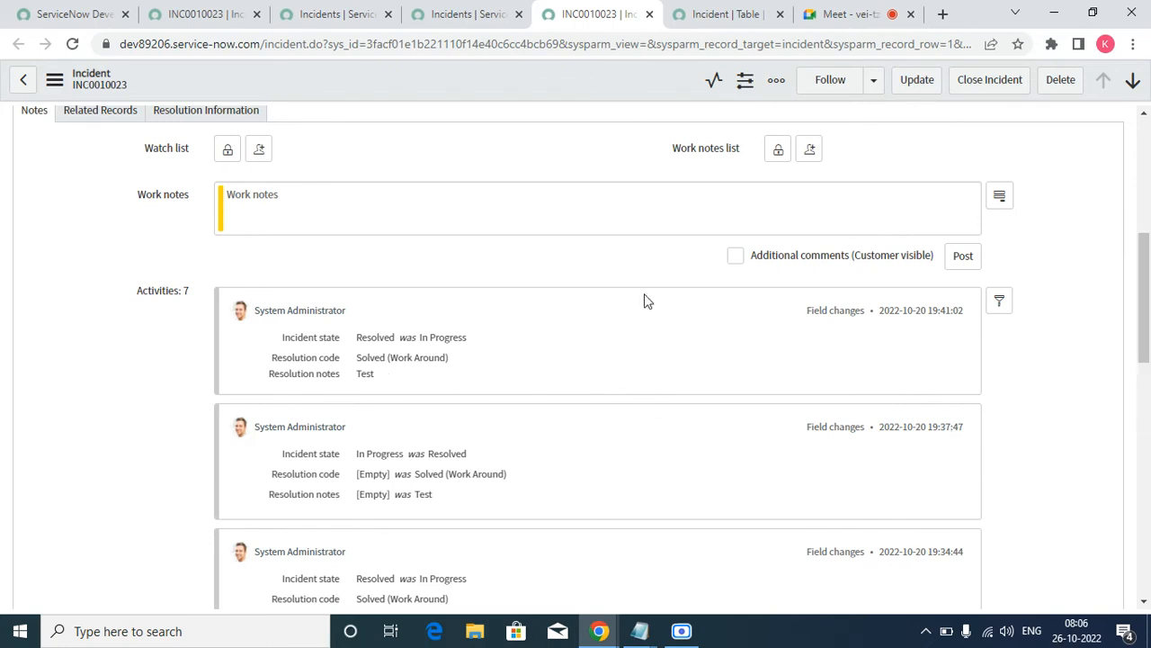
scroll(542, 301, "up", 5)
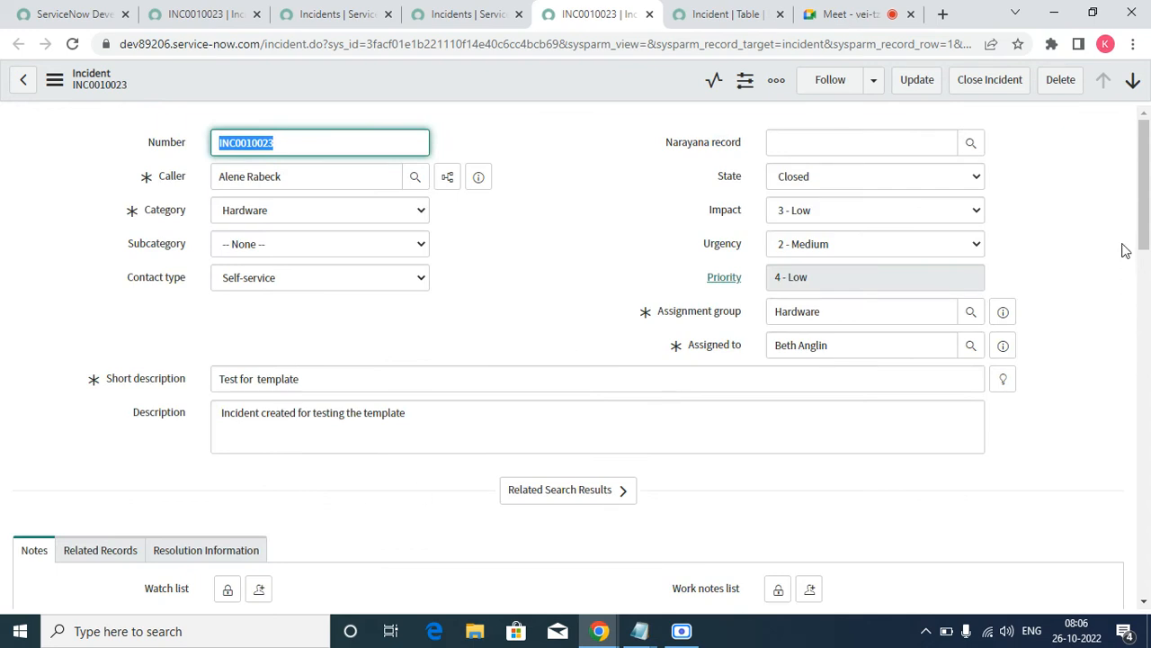
scroll(1122, 250, "down", 4)
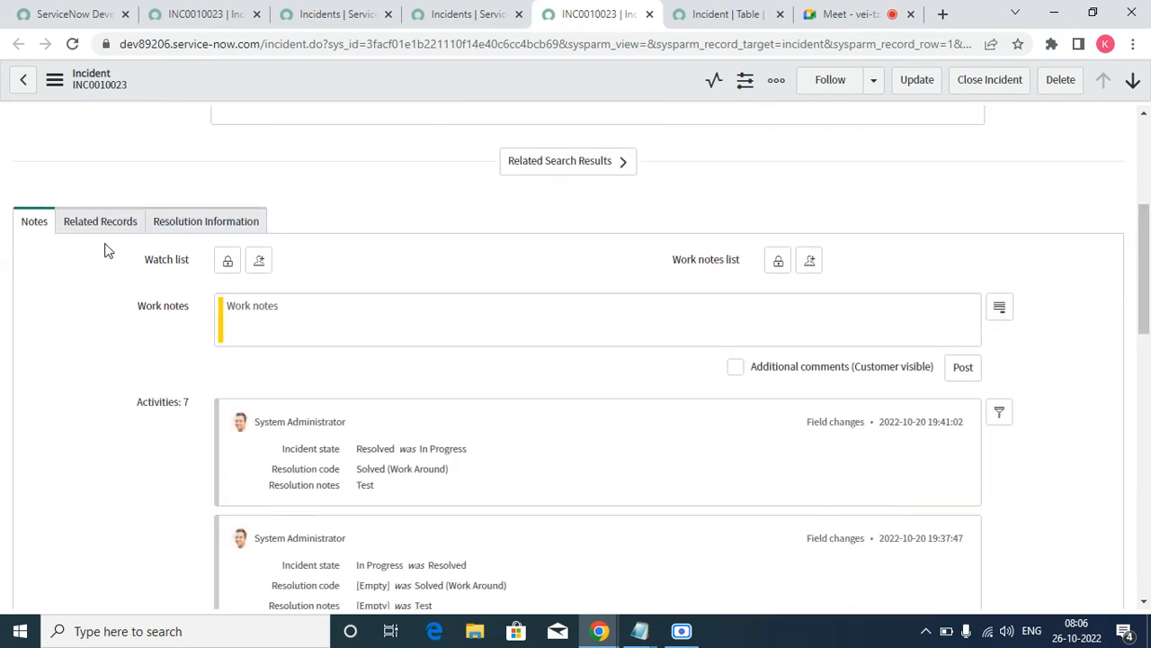
left_click(102, 223)
left_click(214, 222)
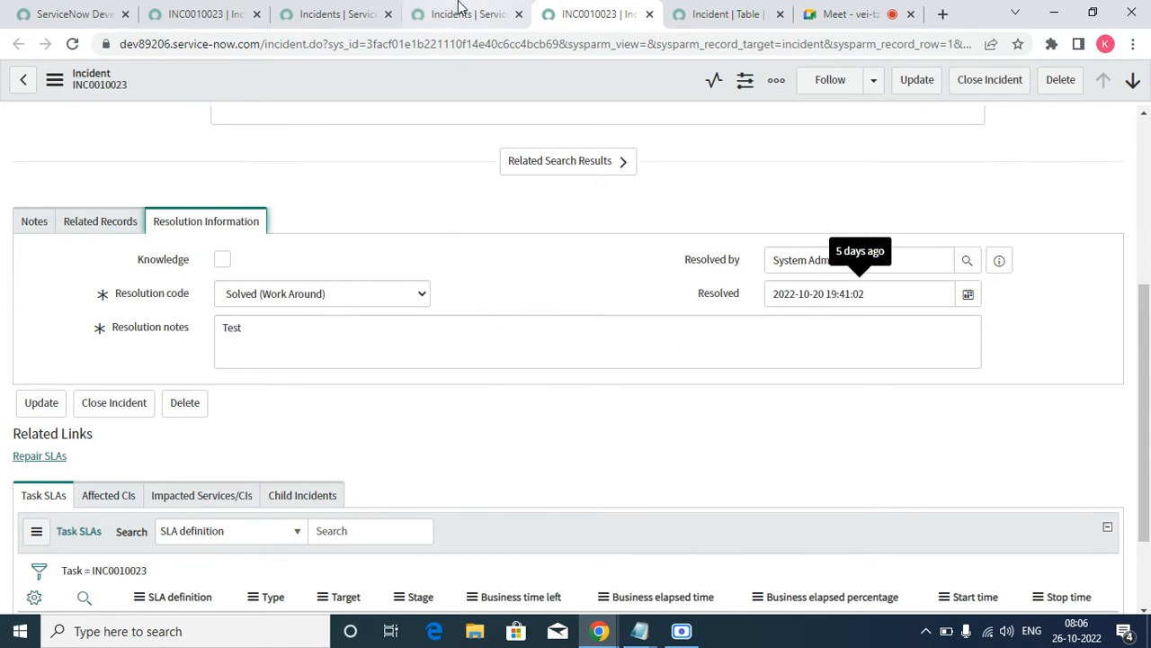
Step: Filter the resolved incidents list by Number is INC0010023 only, dropping the State condition, and check its update columns
left_click(458, 13)
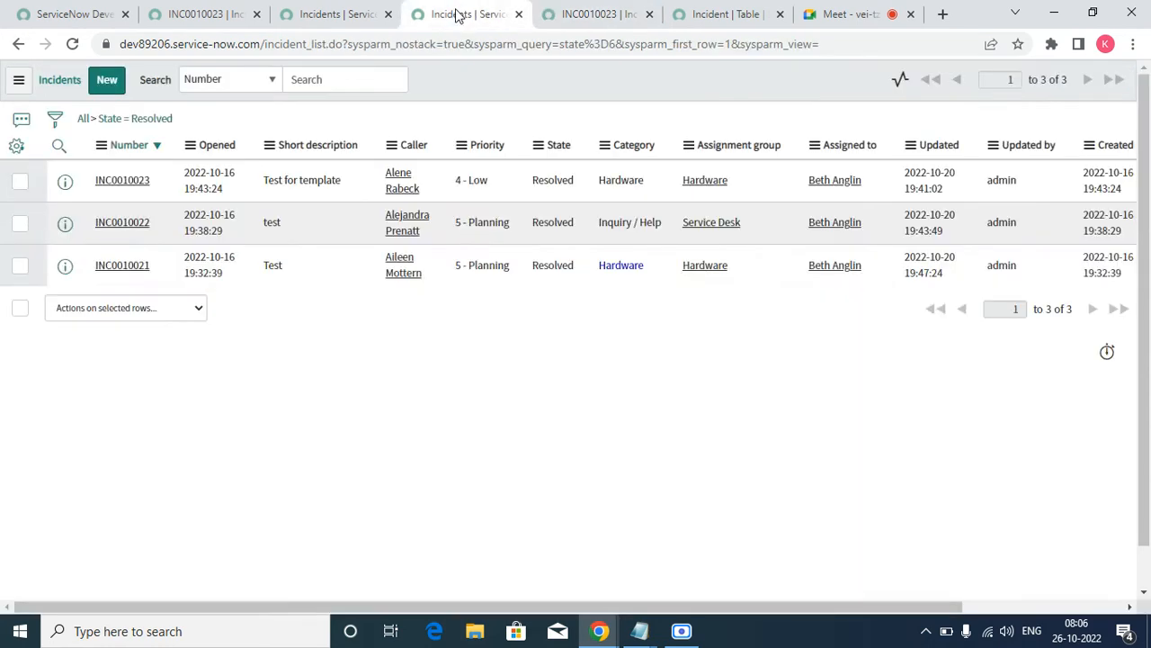
left_click(55, 119)
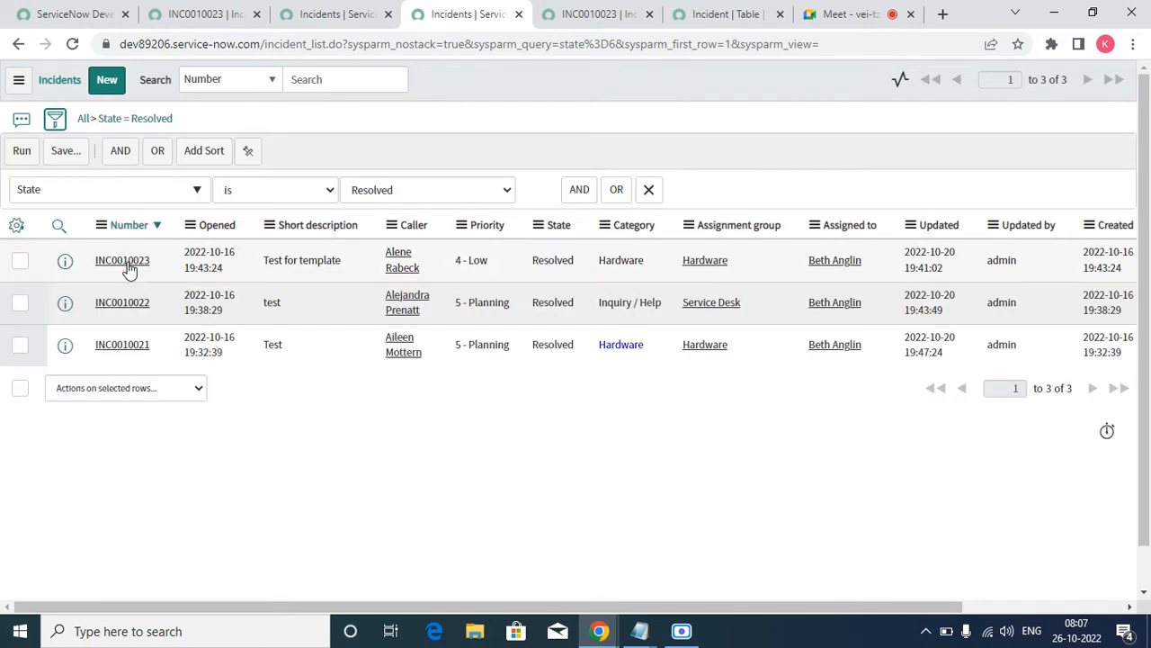
right_click(130, 262)
left_click(178, 274)
left_click(55, 119)
left_click(649, 213)
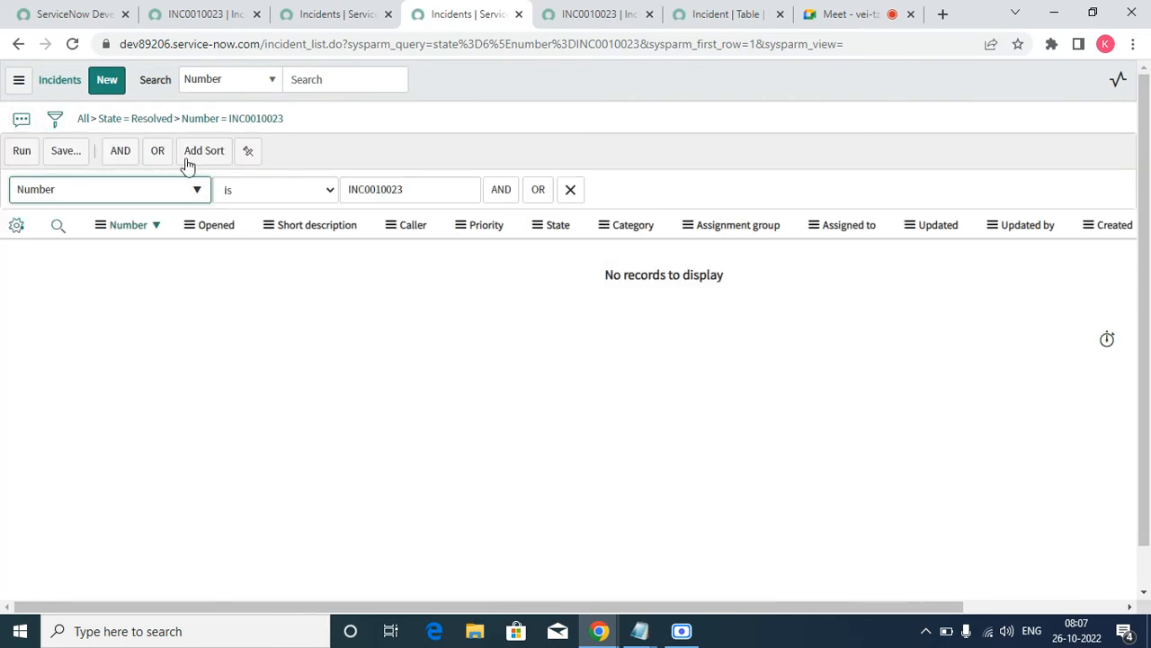
left_click(22, 151)
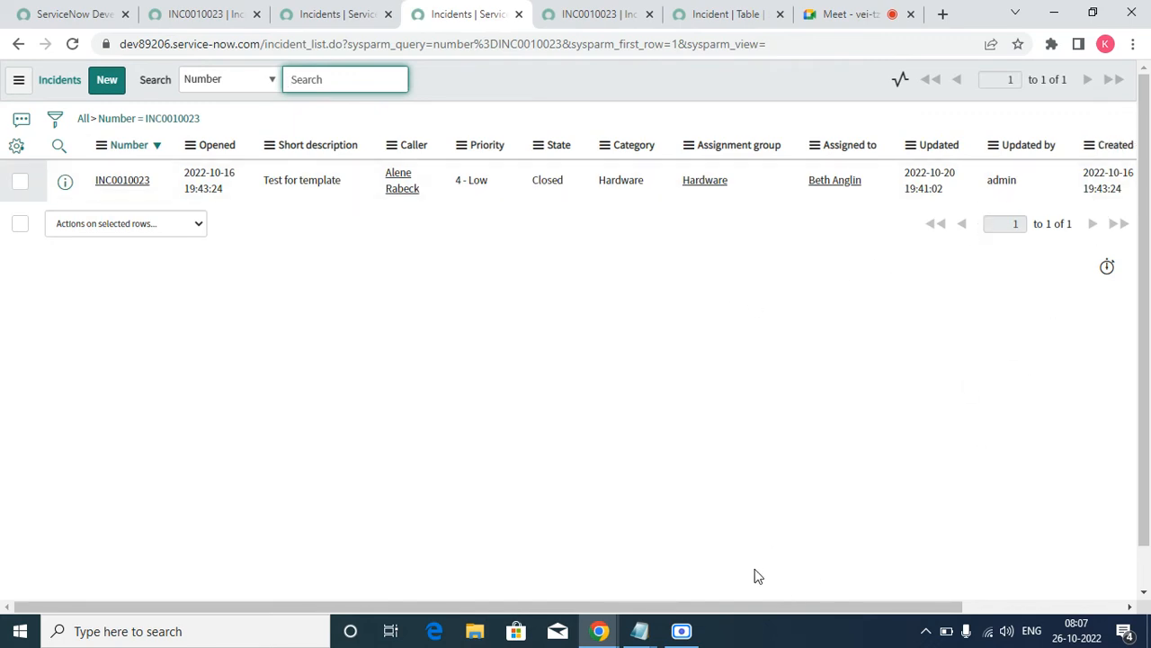
left_click_drag(743, 602, 908, 595)
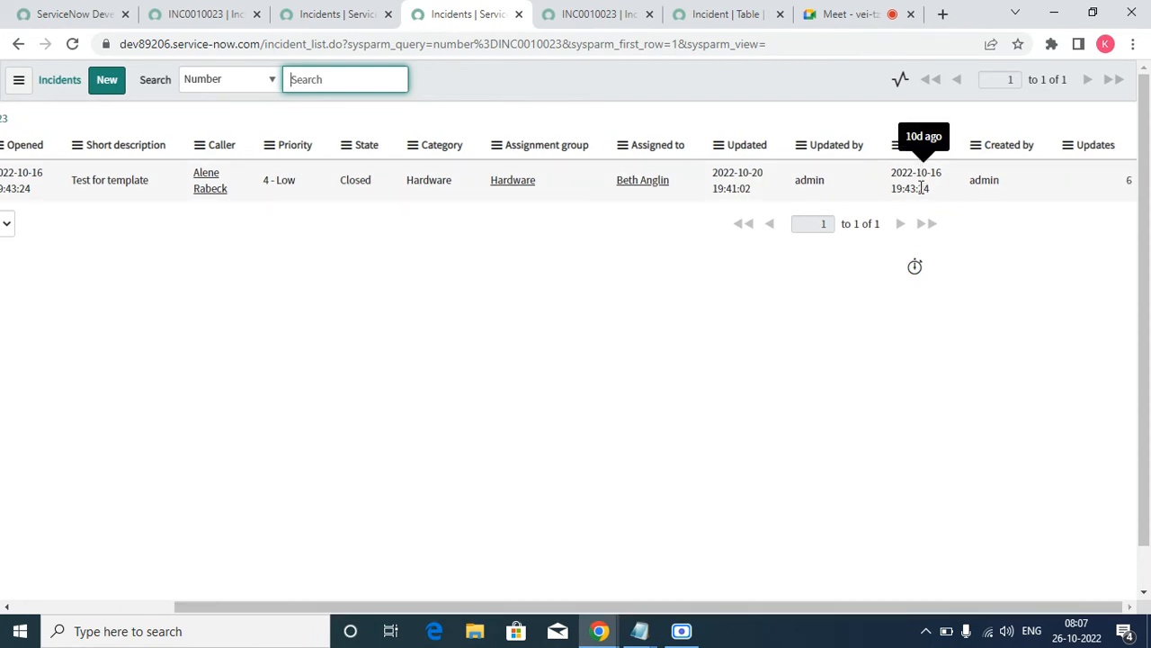
Step: Change incident INC0010023's resolution notes to Test1 and save the record
left_click(583, 7)
right_click(589, 79)
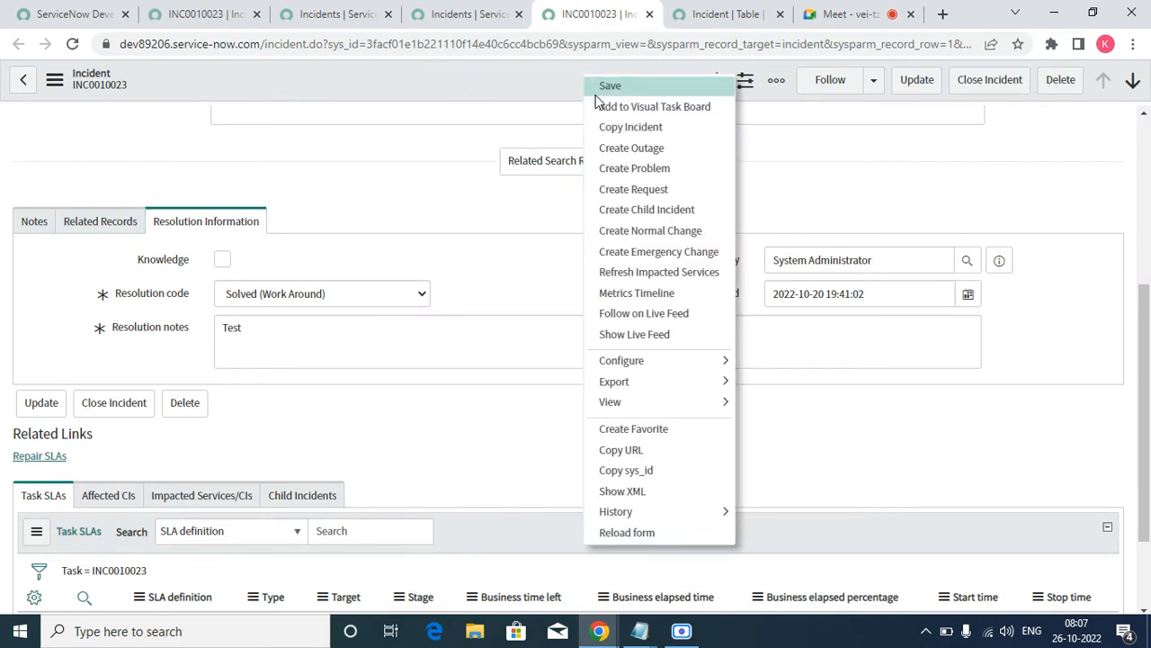
left_click(268, 338)
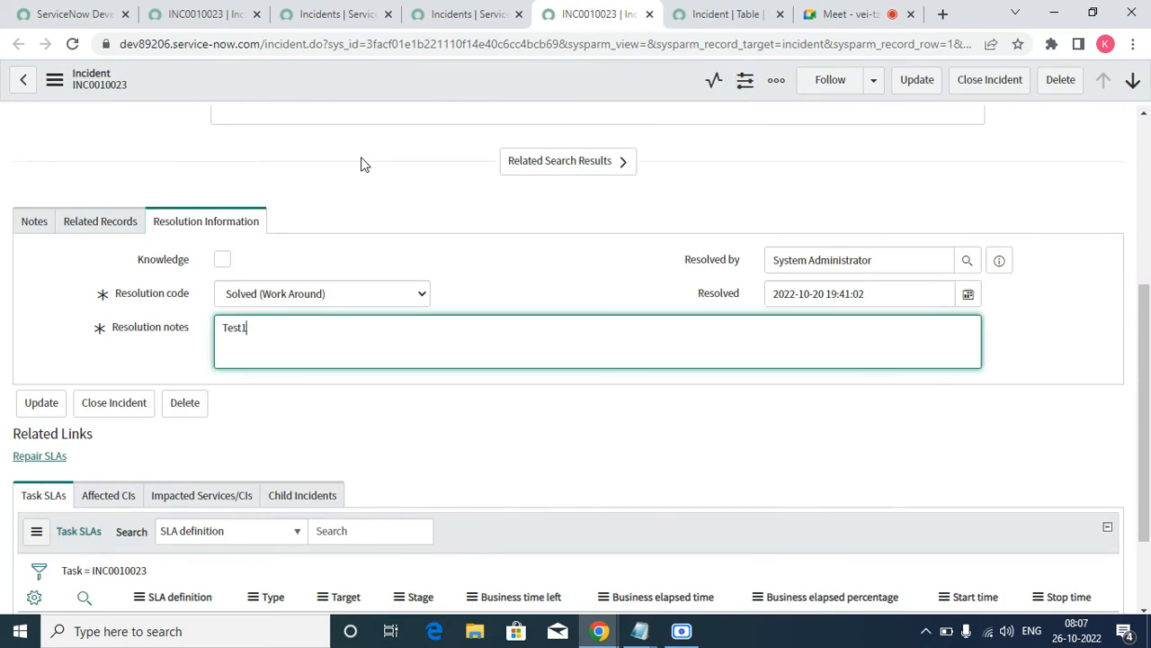
right_click(471, 80)
left_click(513, 95)
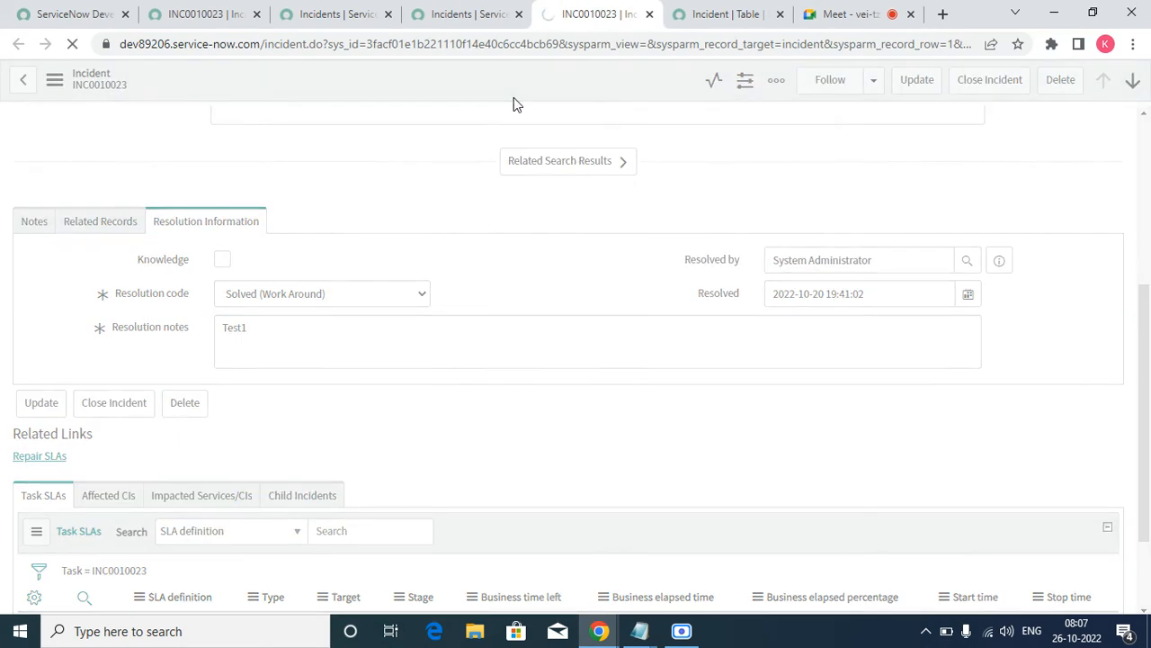
Step: Refresh the incident list filtered to INC0010023 and check its Updated, Updated by and Updates columns
left_click(490, 15)
right_click(558, 78)
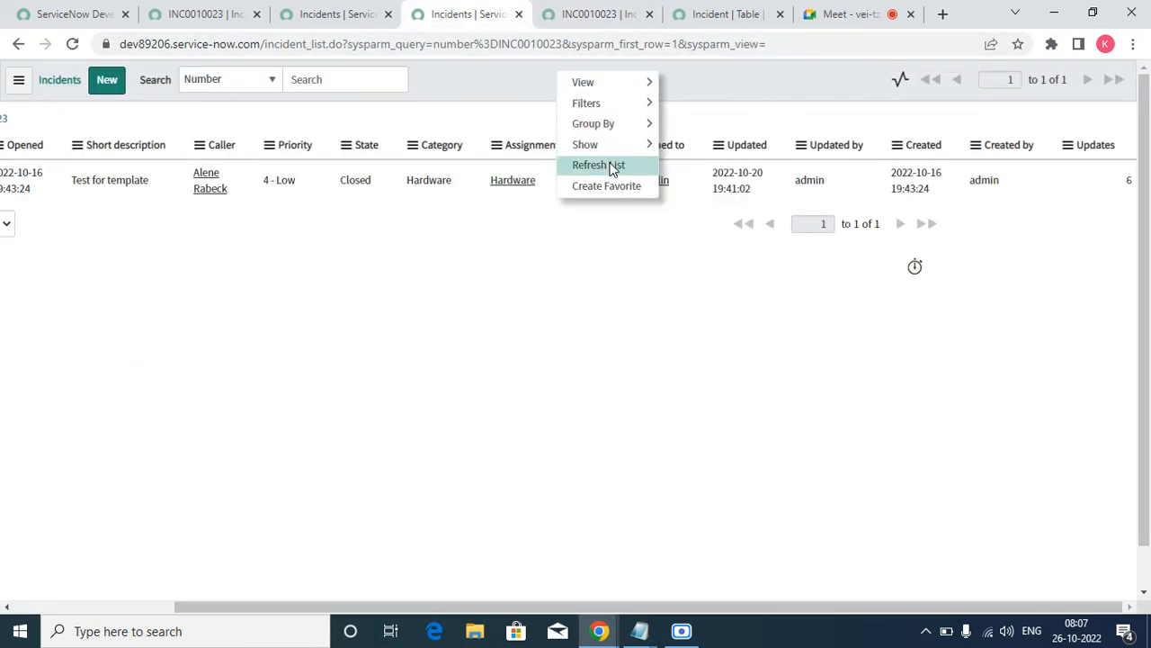
left_click(611, 167)
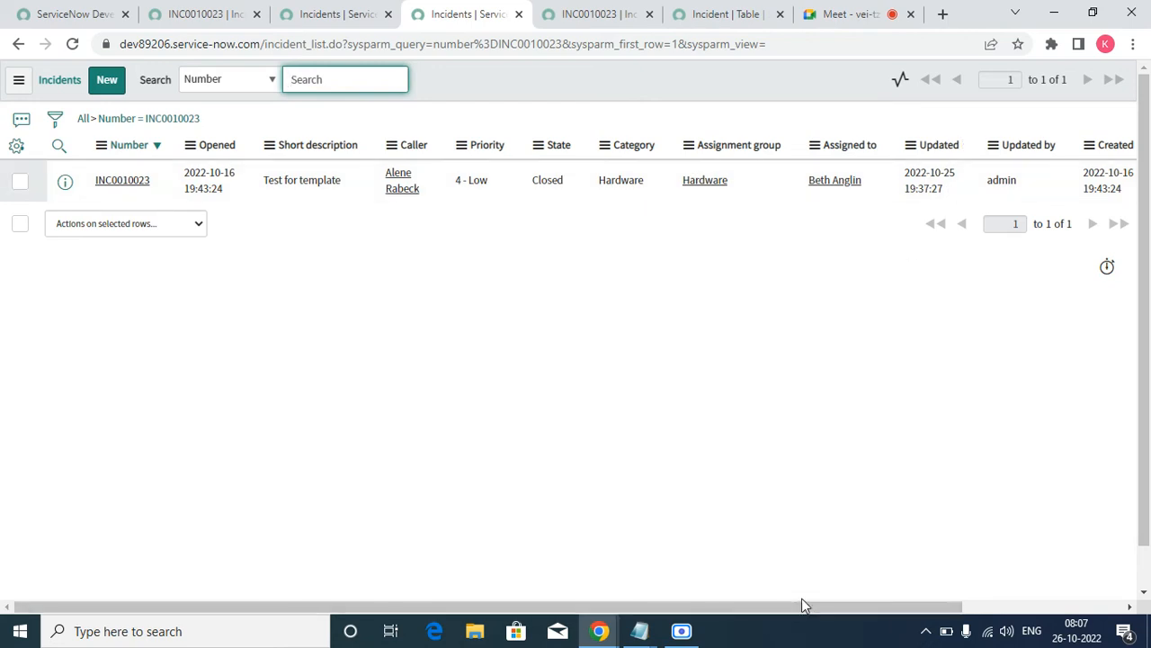
left_click_drag(801, 603, 1020, 570)
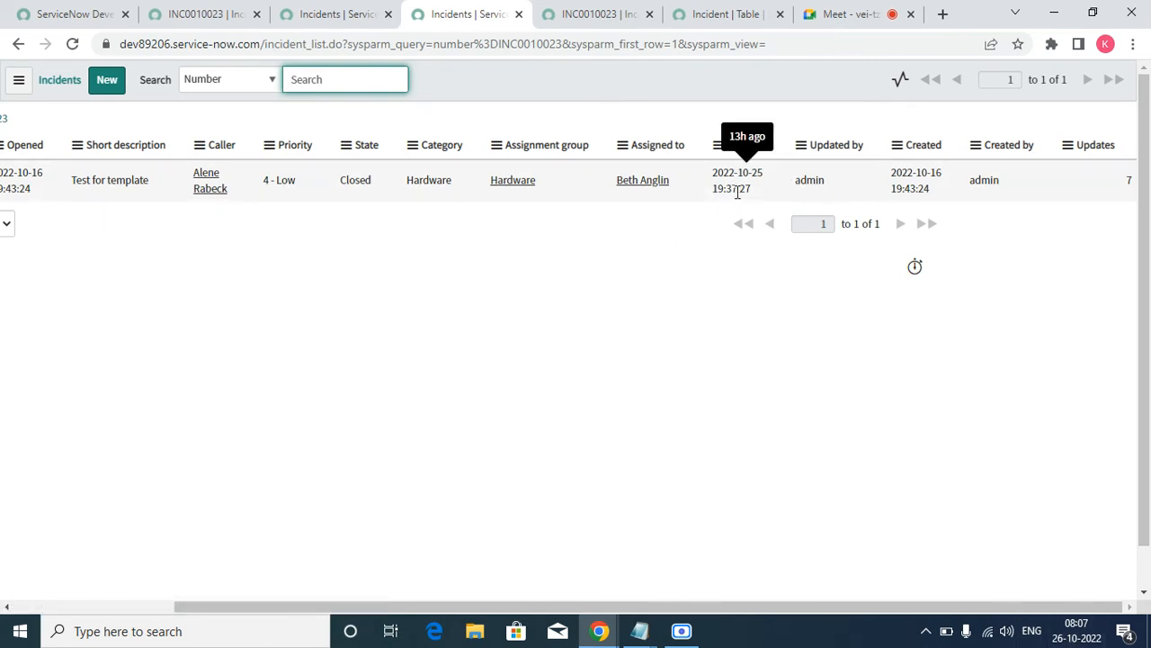
Step: Review the activity notes of incident INC0010023 and highlight the newest resolution notes change
left_click(586, 16)
scroll(378, 378, "down", 5)
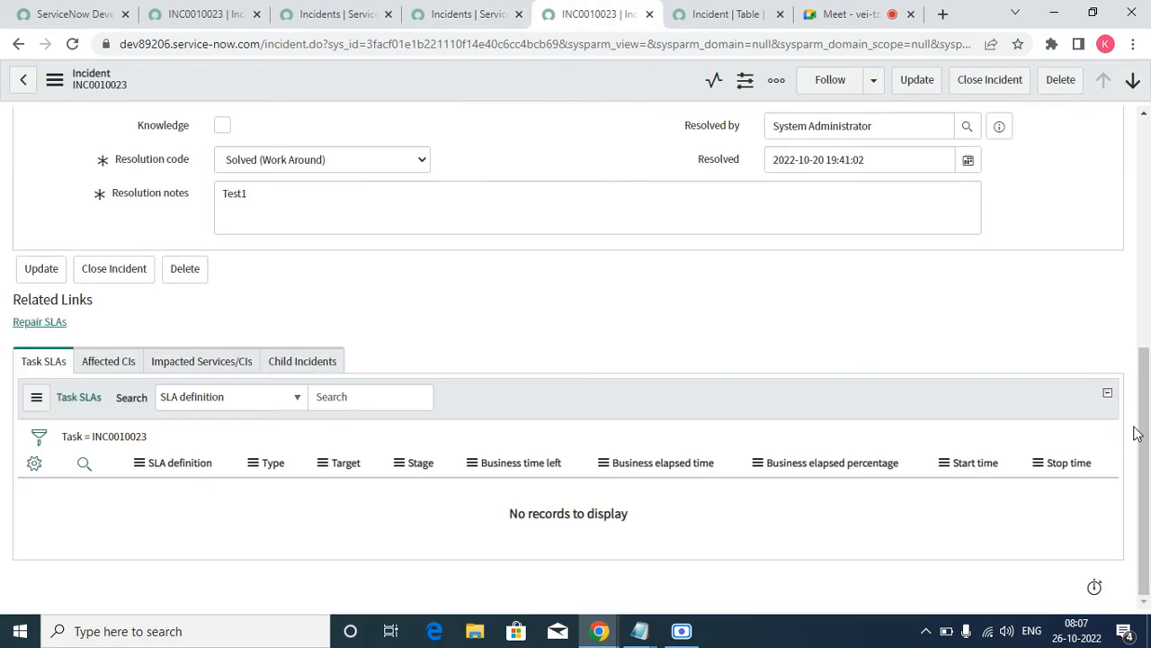
left_click_drag(1138, 435, 1131, 352)
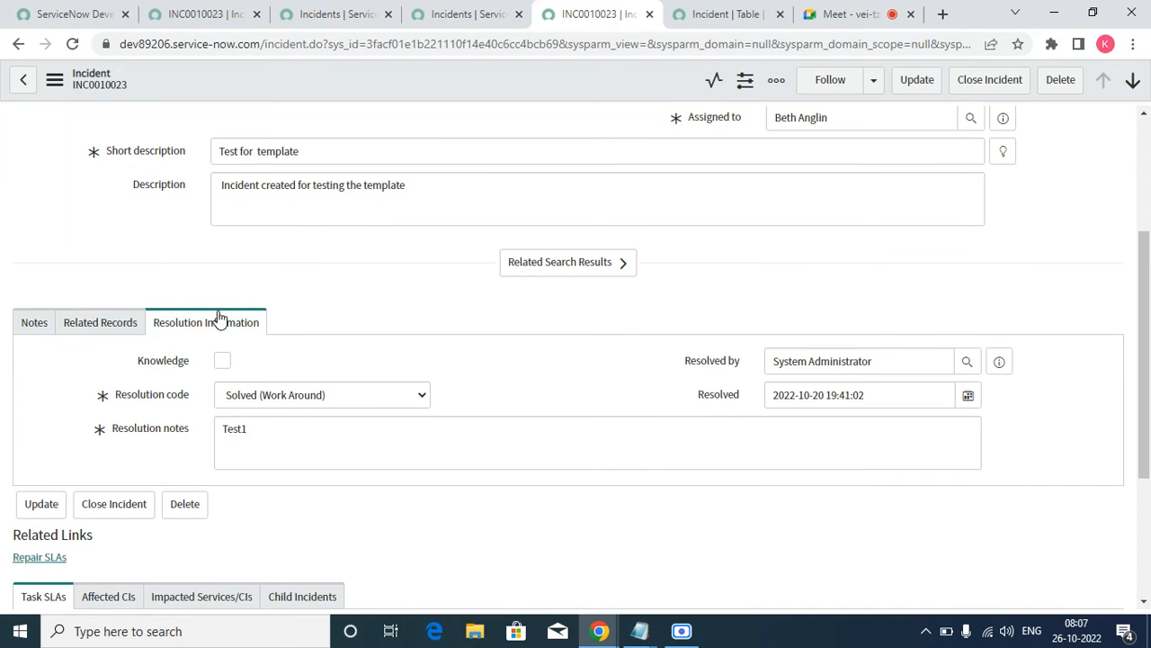
left_click(41, 330)
scroll(283, 437, "down", 10)
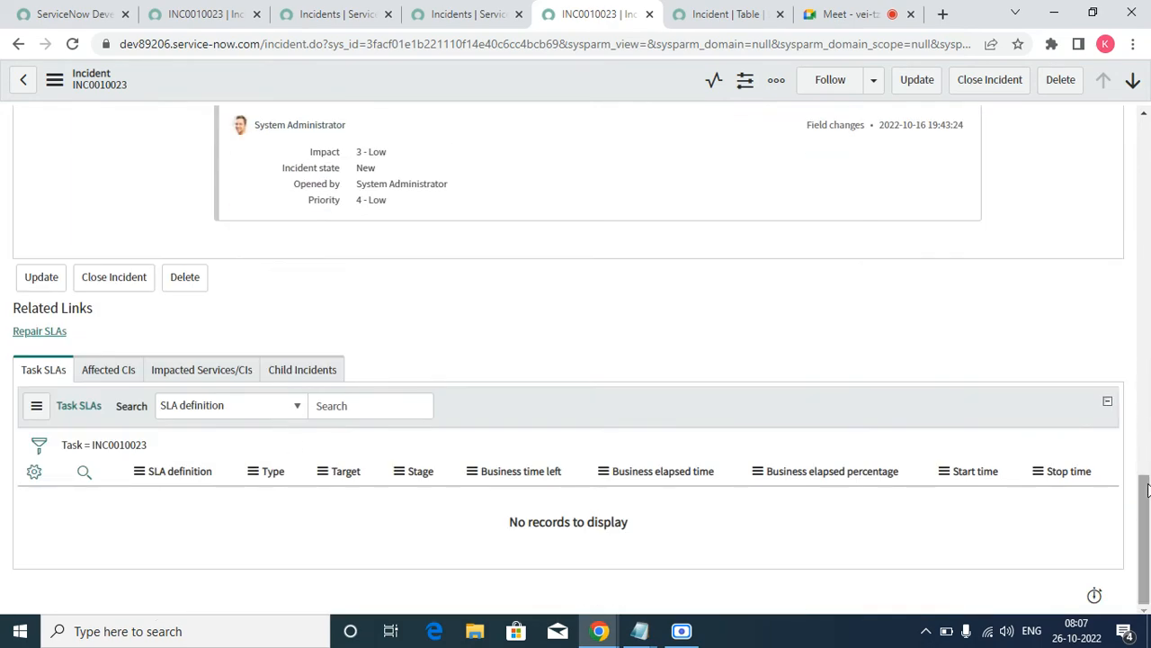
left_click_drag(1143, 488, 1085, 285)
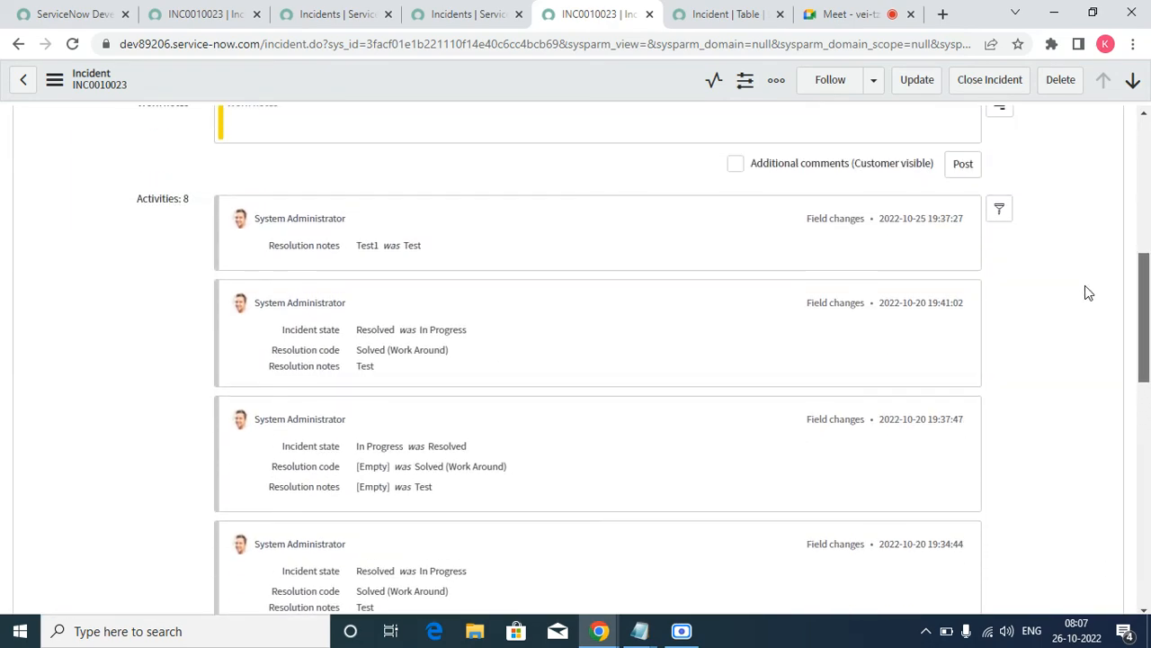
left_click_drag(423, 255, 377, 256)
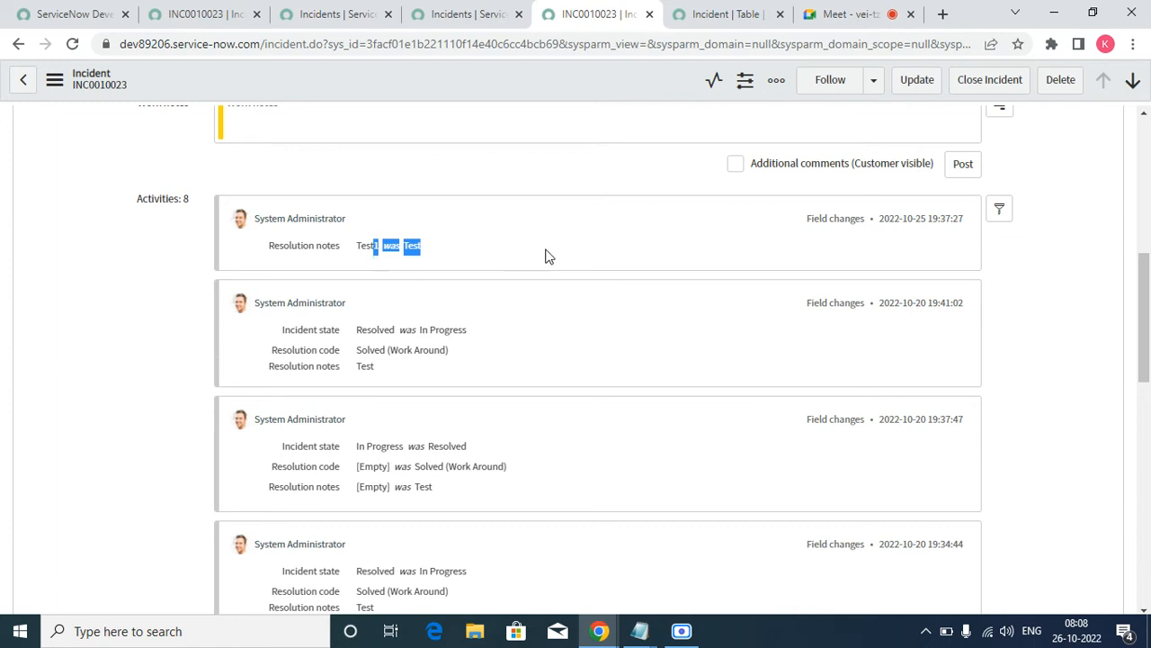
Step: Go to the list of incidents resolved this week, reduce its filter to Active = true and open the filter conditions
left_click(317, 18)
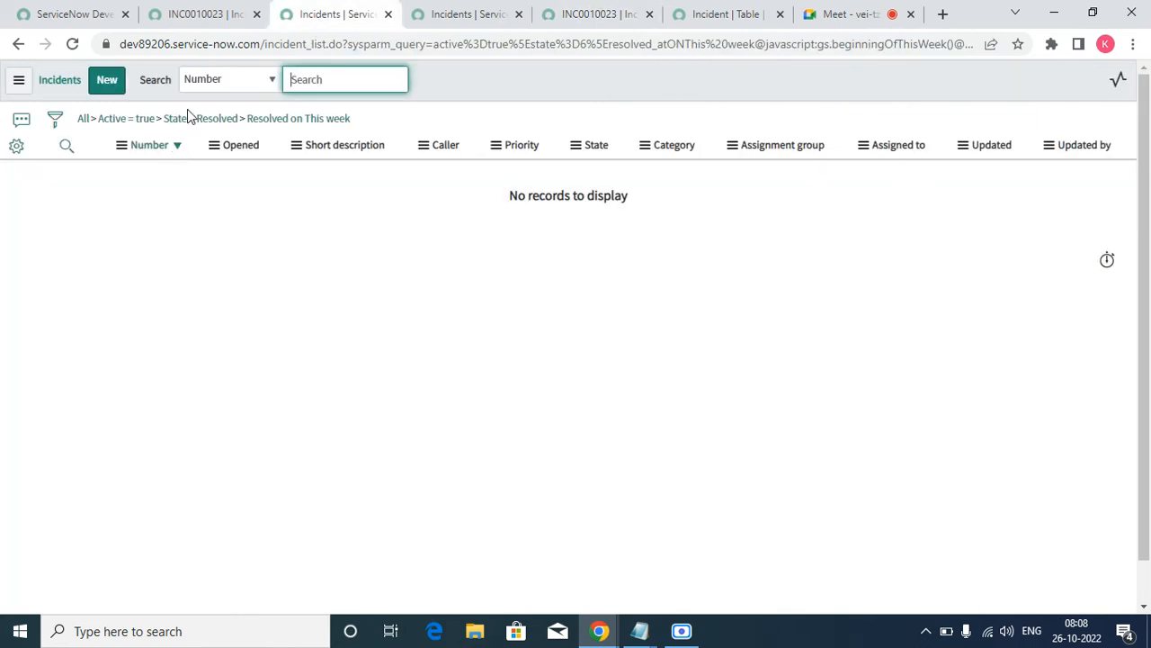
left_click(201, 122)
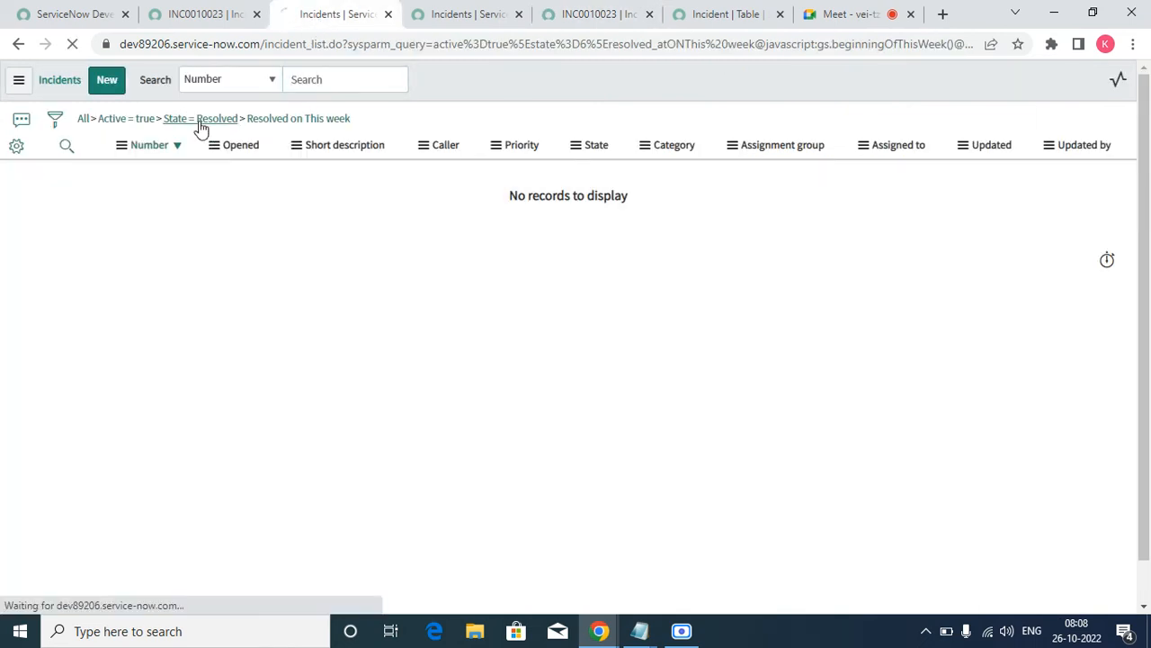
left_click(118, 121)
left_click(55, 121)
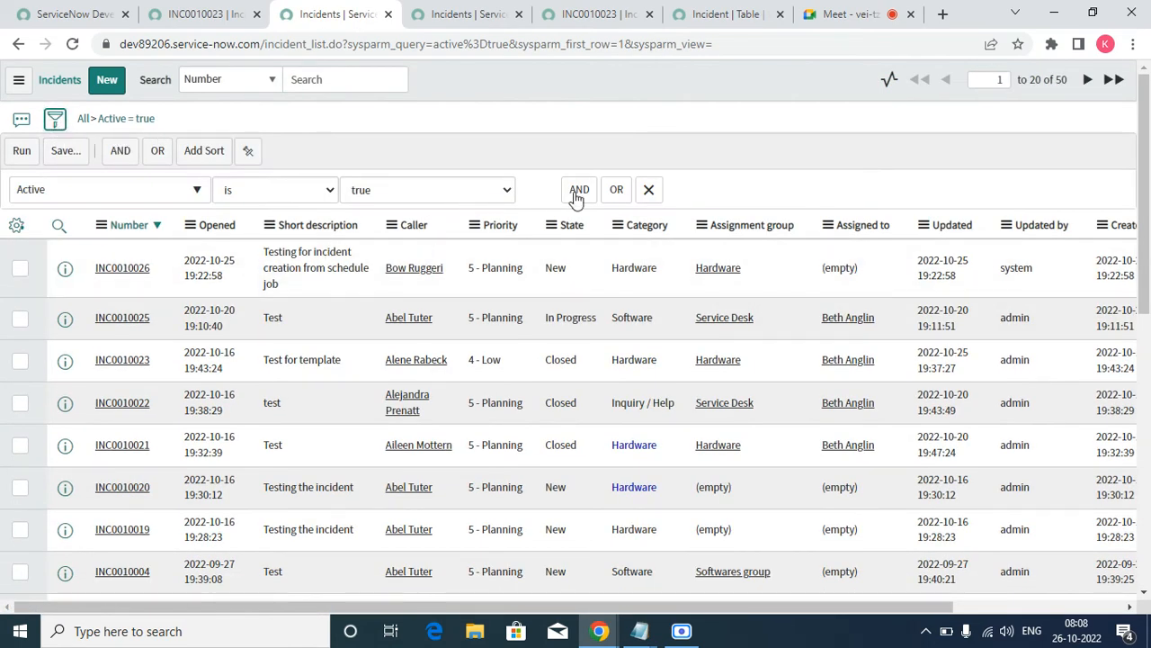
Step: Replace the Active condition in the incident filter with State is In Progress
left_click(649, 189)
left_click(203, 194)
type("s")
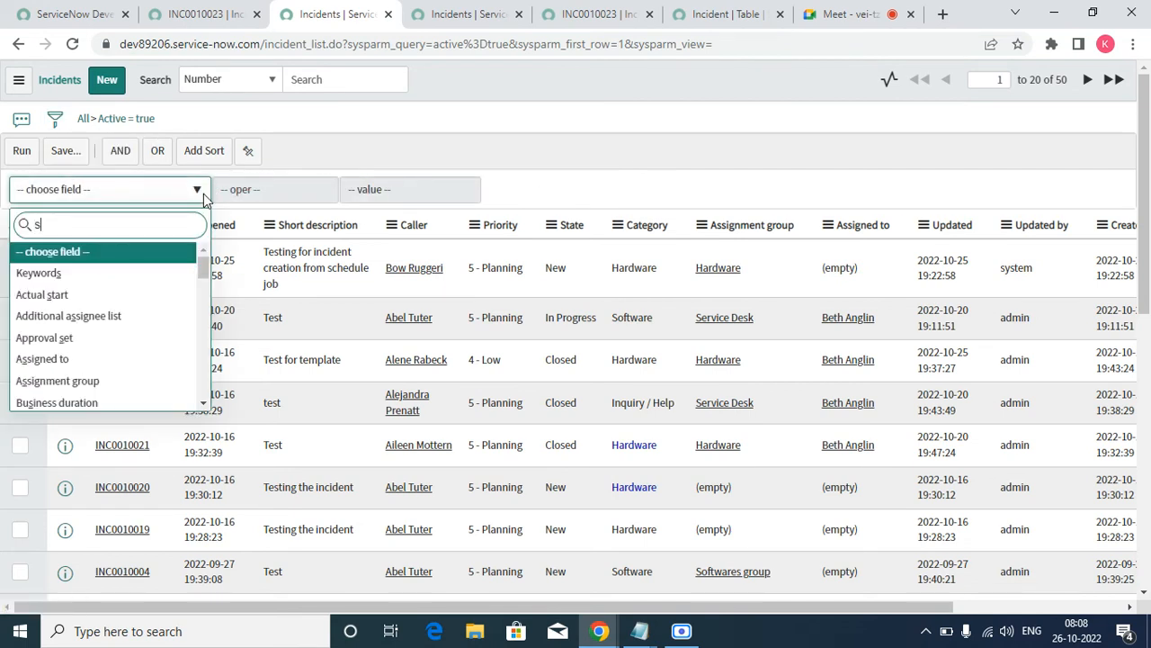
type("ta")
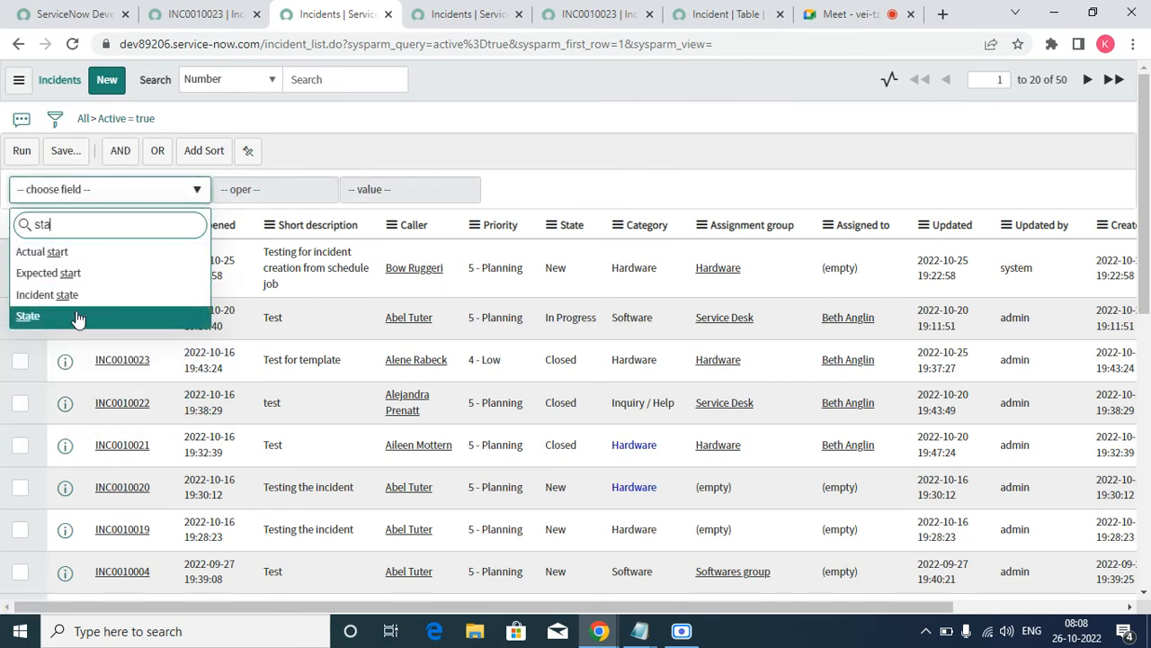
left_click(78, 318)
left_click(412, 194)
left_click(394, 243)
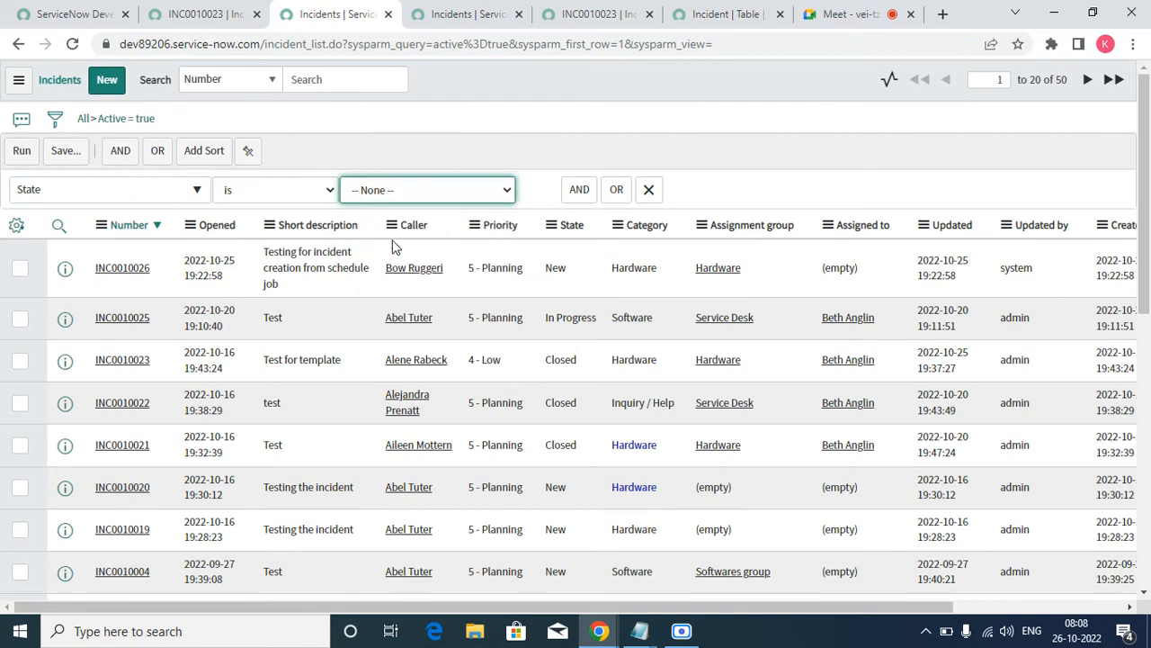
Step: Add the condition Created on Last month to the incident filter and run it
left_click(574, 190)
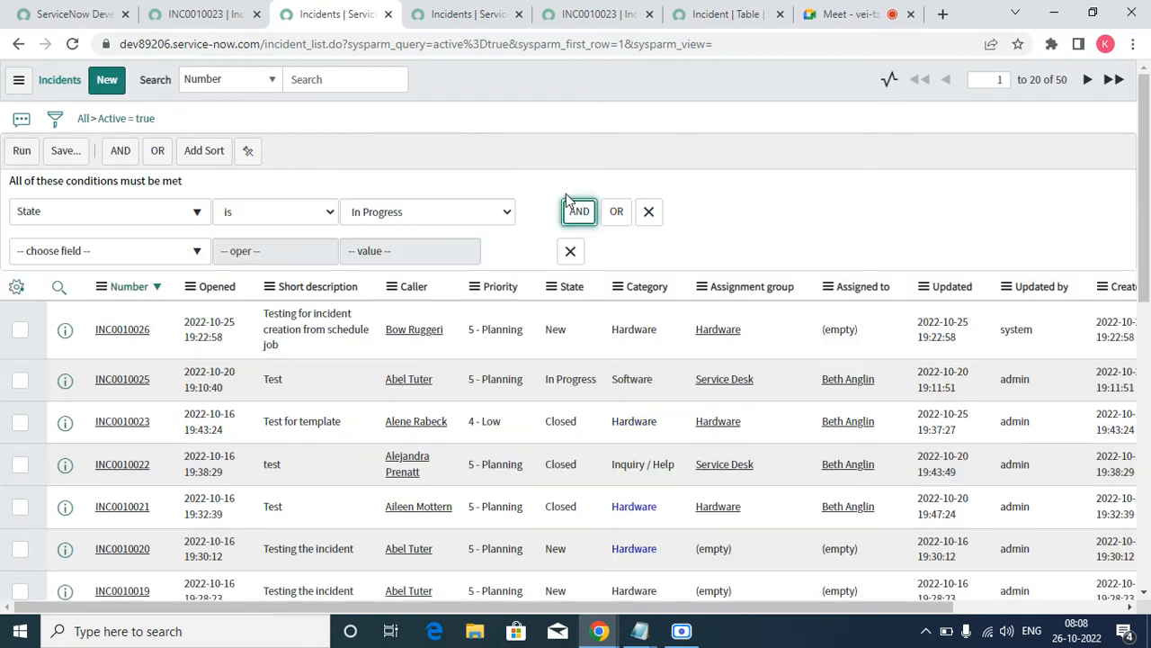
left_click(180, 252)
type("cre")
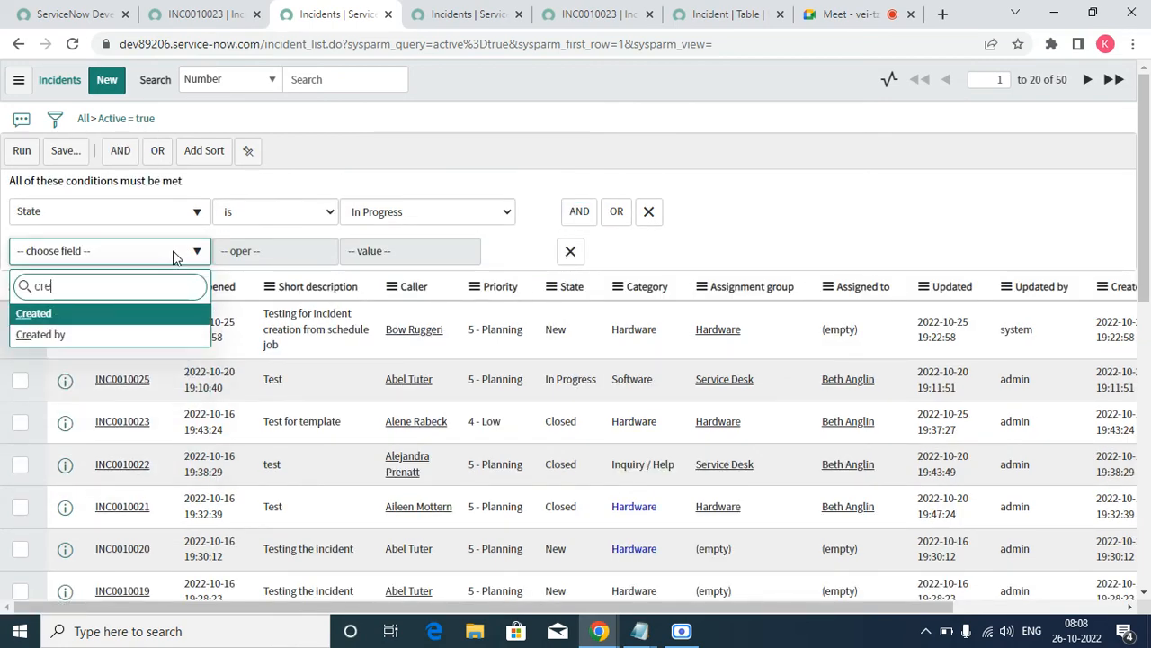
left_click(95, 315)
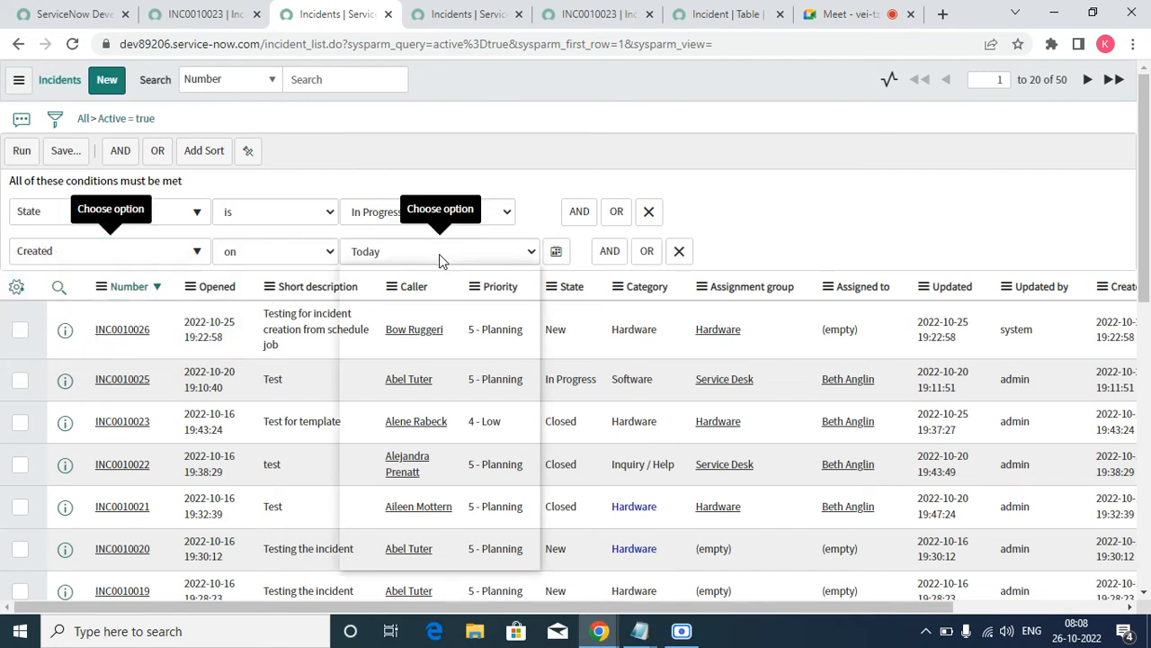
left_click(439, 254)
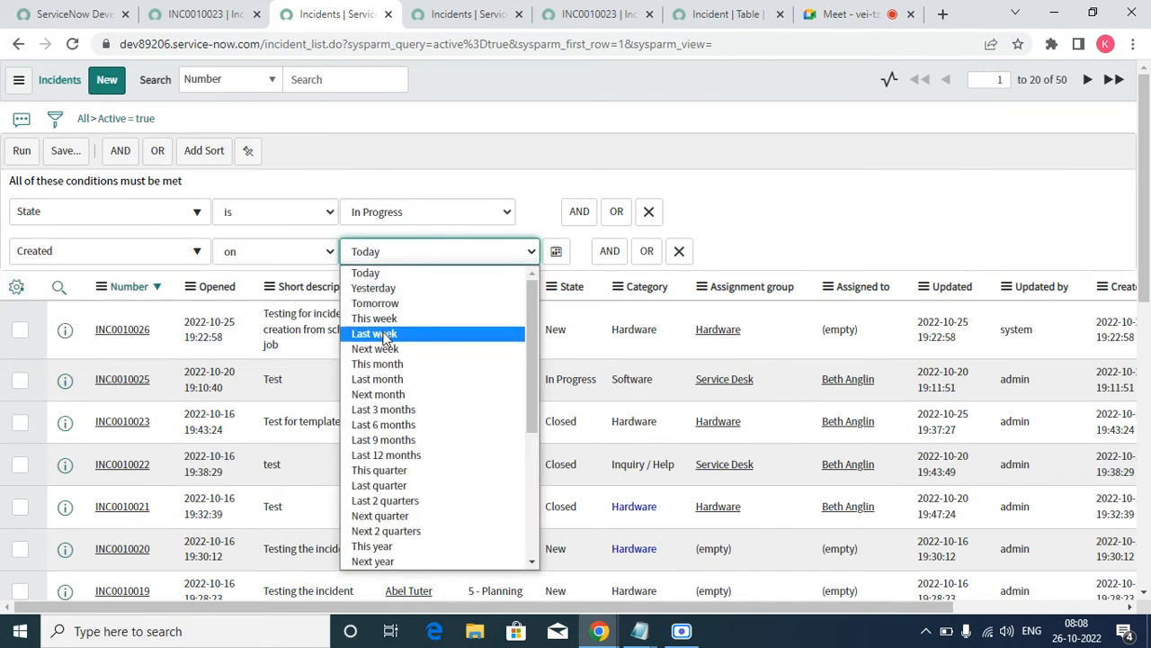
left_click(395, 381)
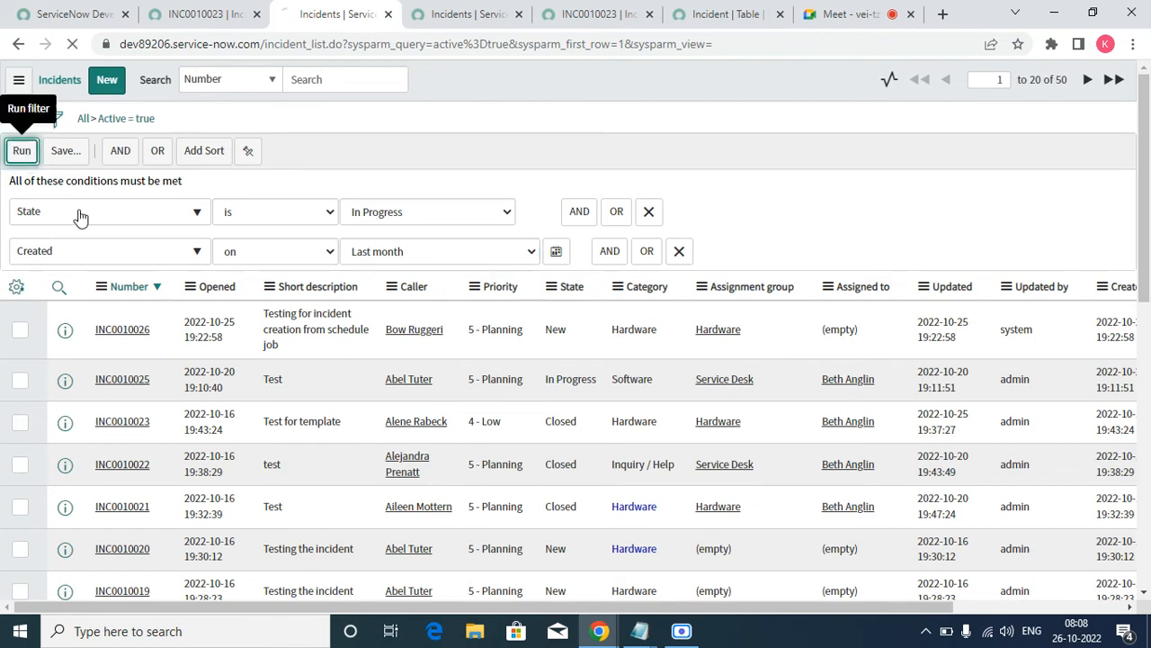
left_click(23, 151)
Step: Change the Created condition of the incident filter to Last week and run it
left_click(55, 119)
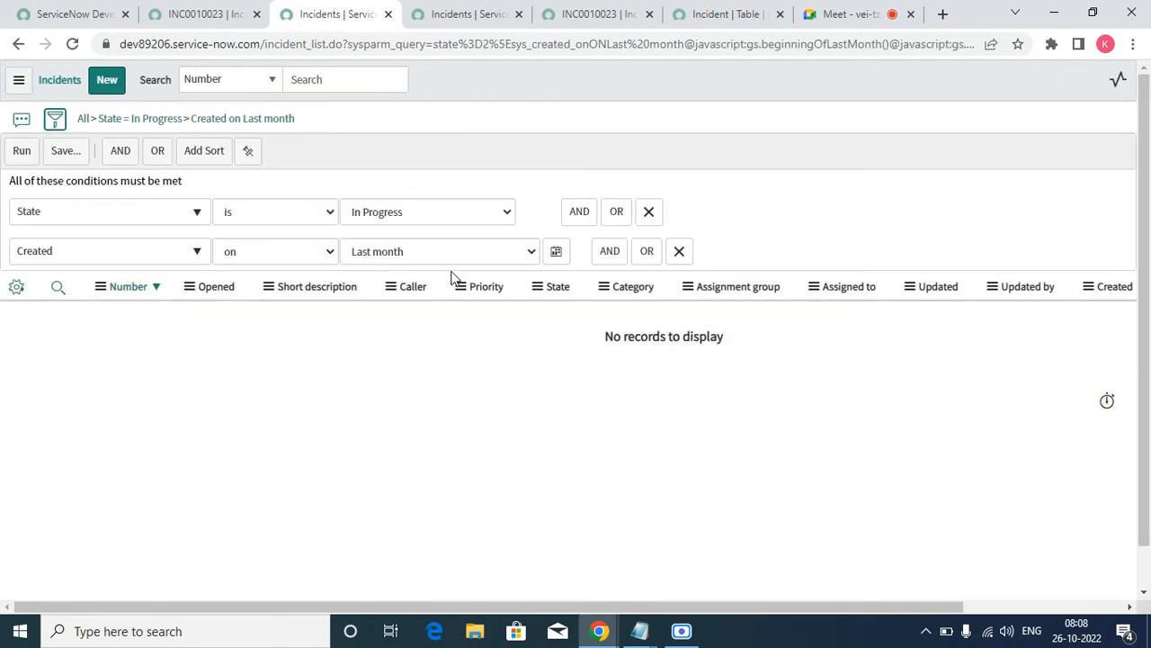
left_click(460, 249)
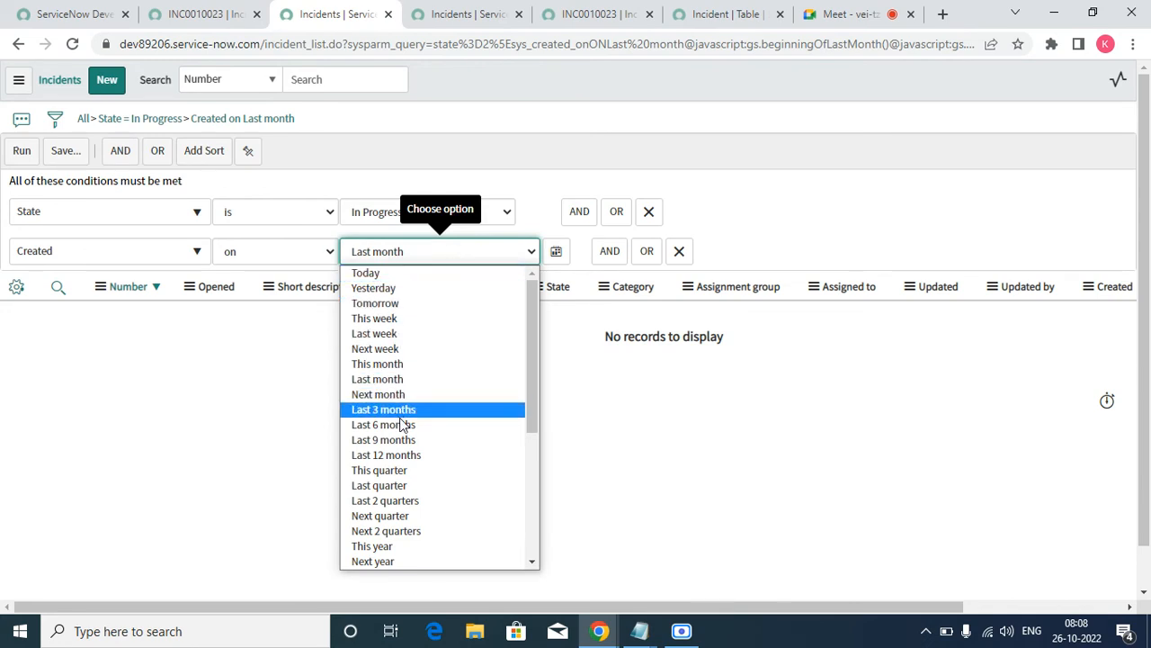
left_click(378, 333)
left_click(19, 152)
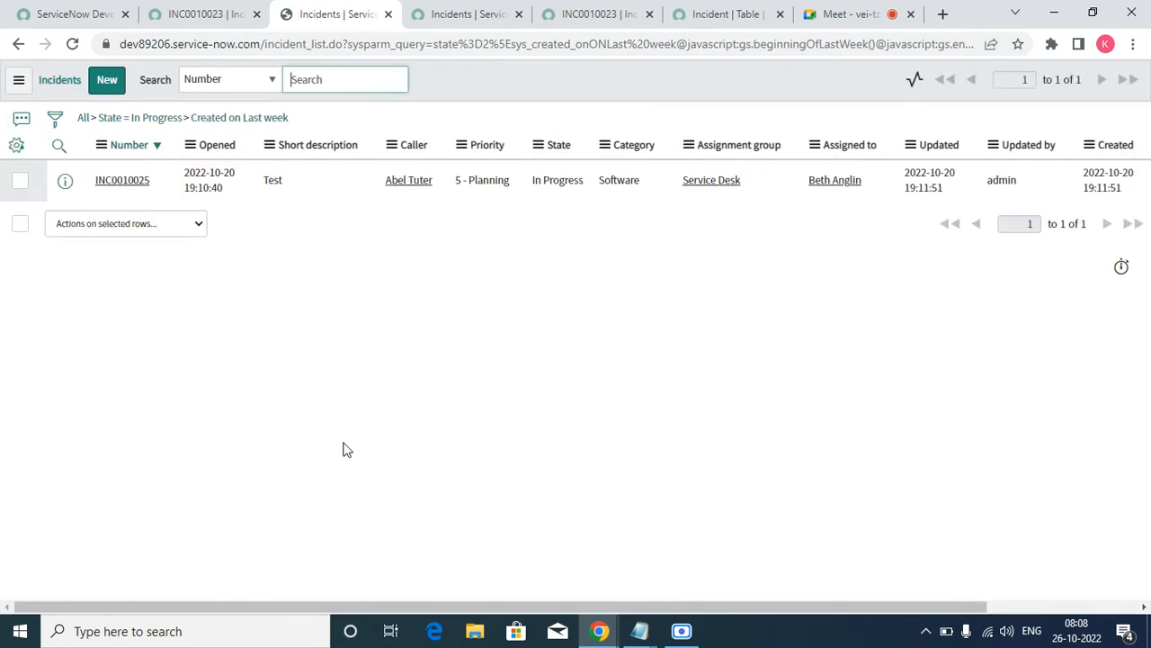
Step: Change the Created condition of the incident filter to This week and run it
left_click(54, 118)
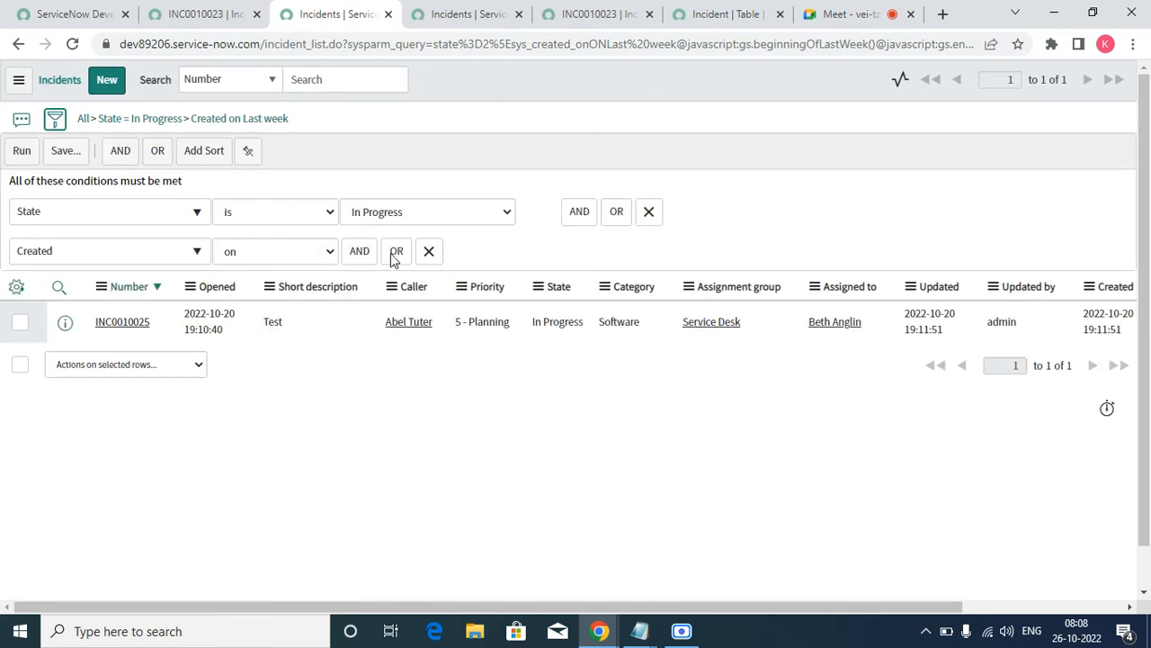
left_click(501, 256)
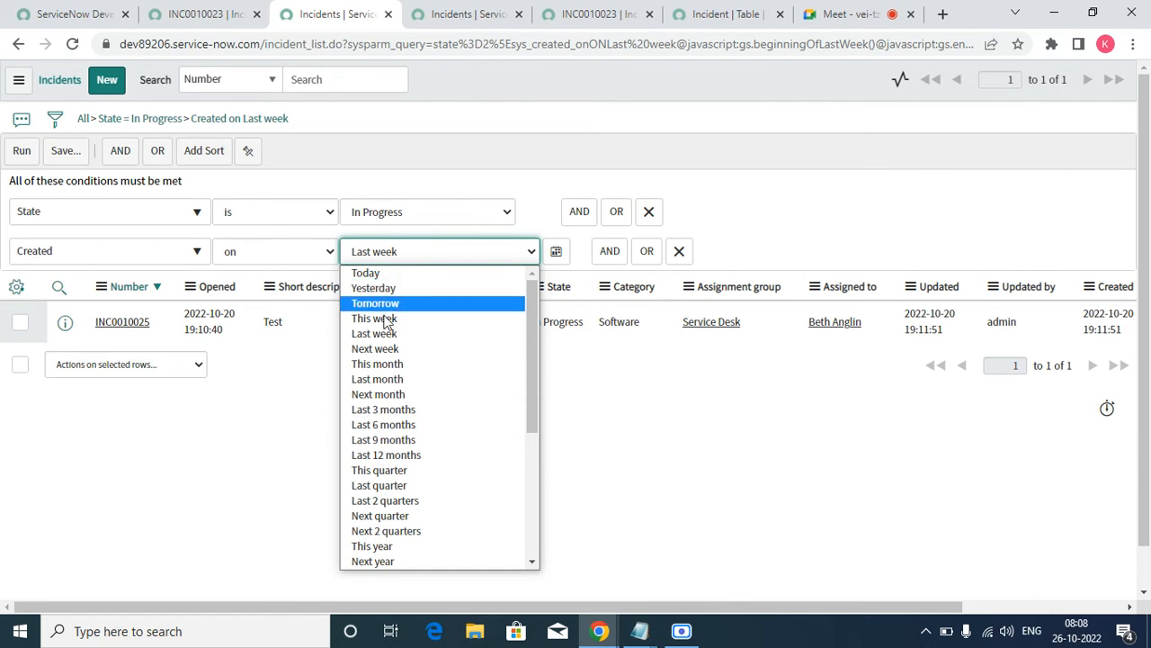
left_click(387, 324)
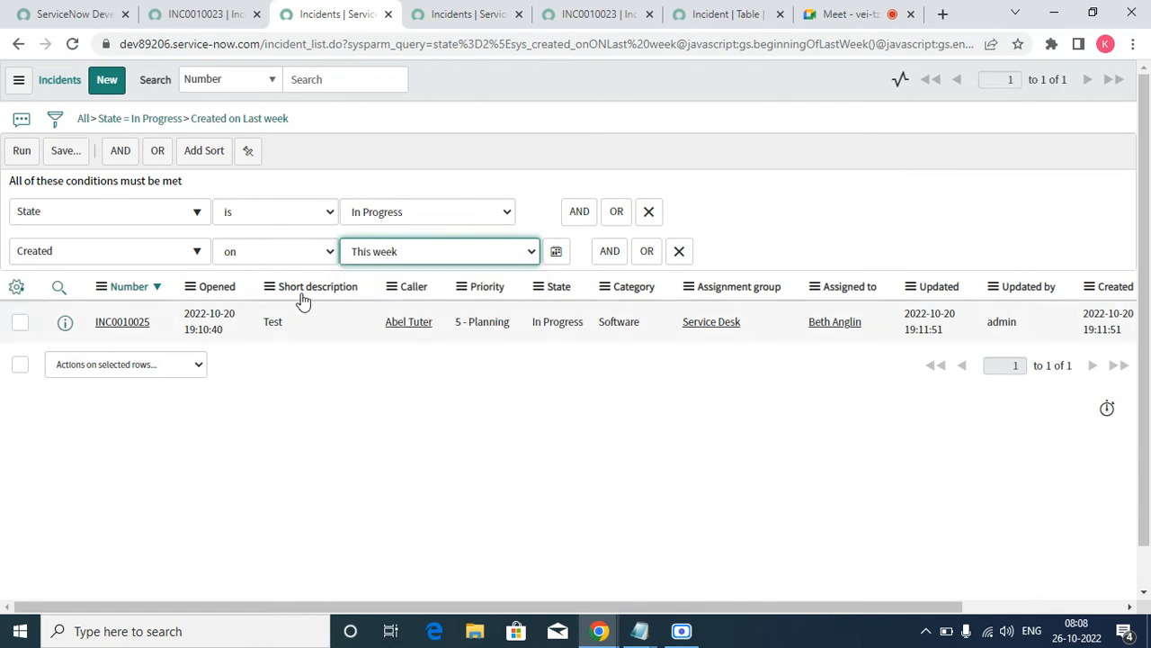
left_click(21, 153)
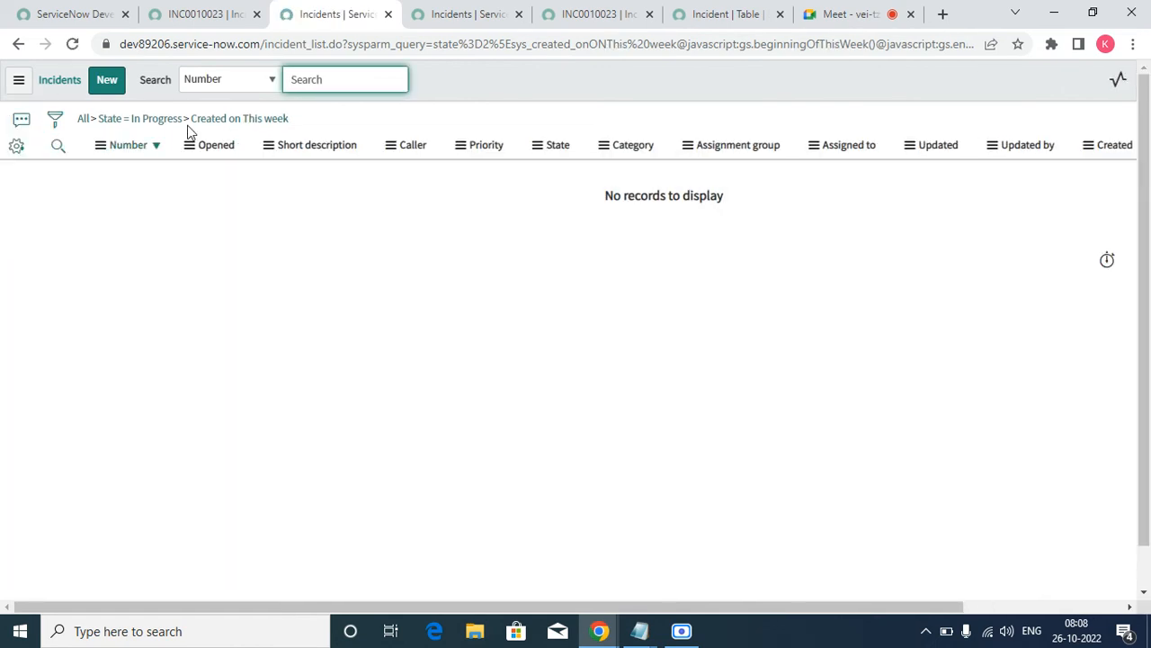
Step: Run the incident filter with the Created condition set to This month and copy the resulting query
left_click(54, 120)
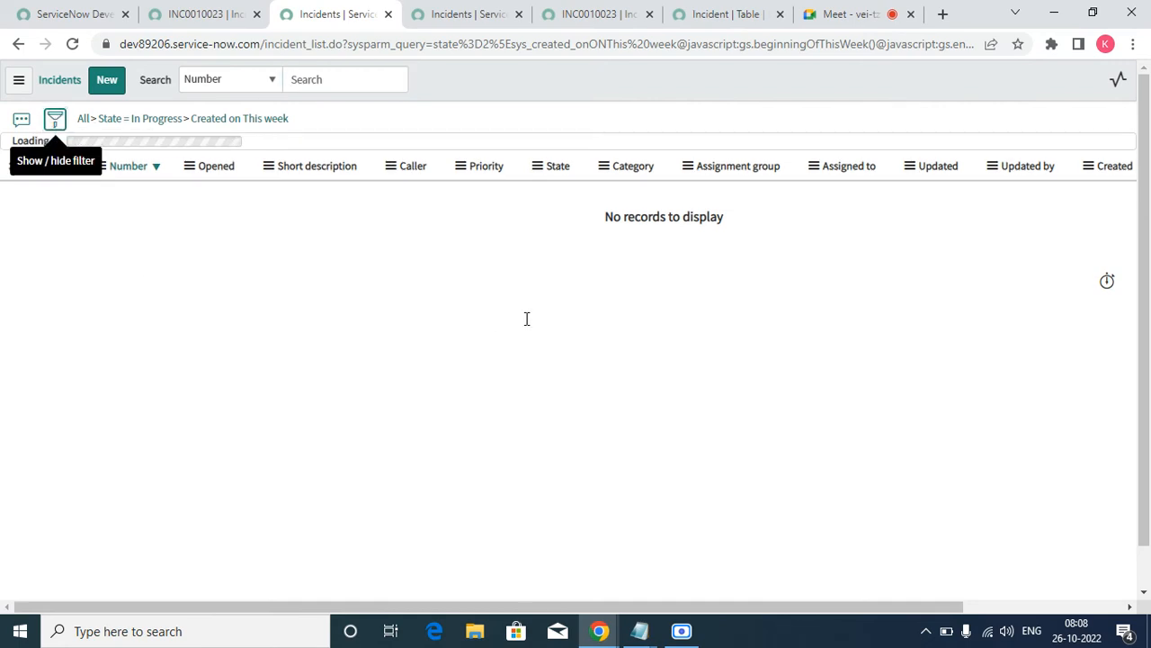
left_click(454, 256)
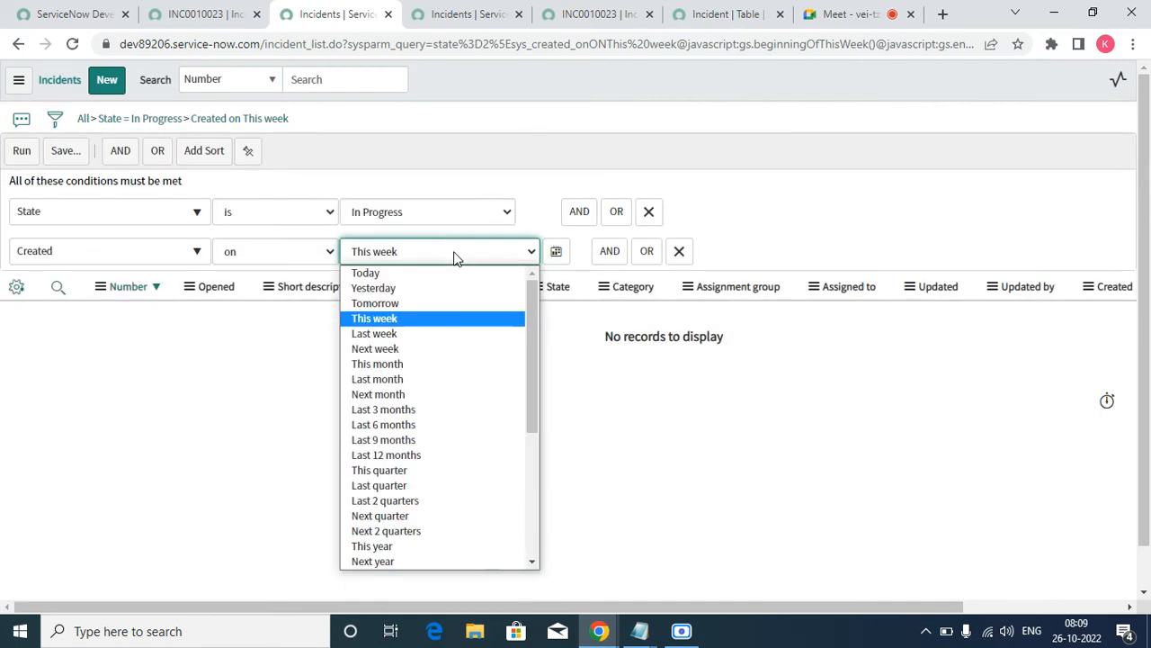
left_click(414, 364)
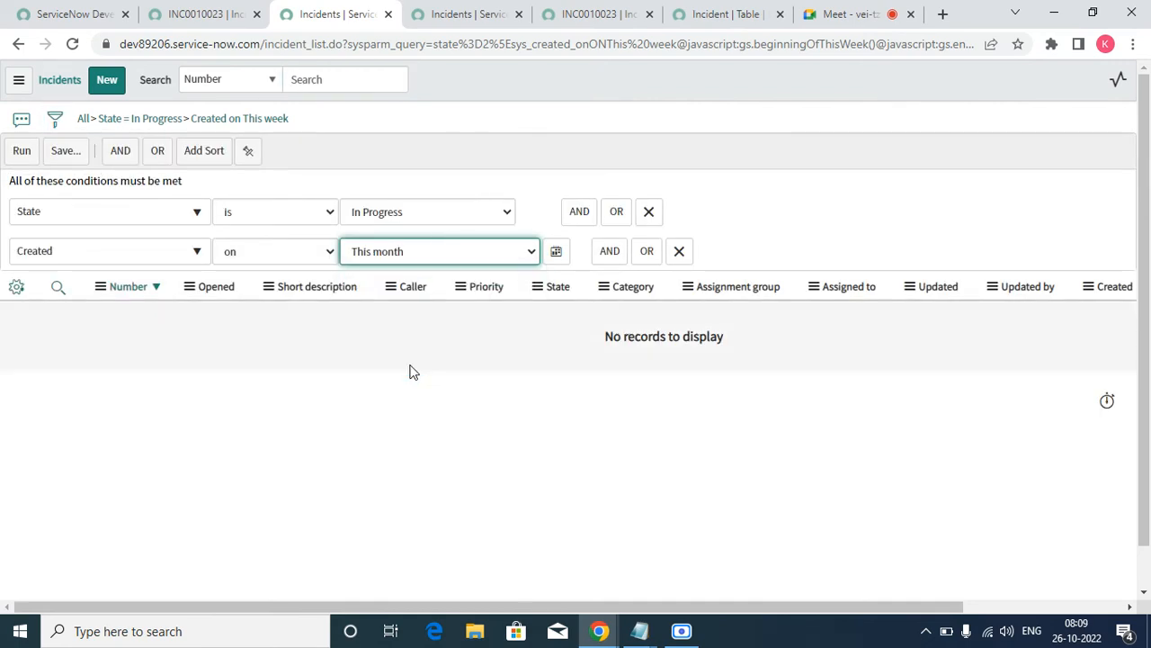
left_click(24, 155)
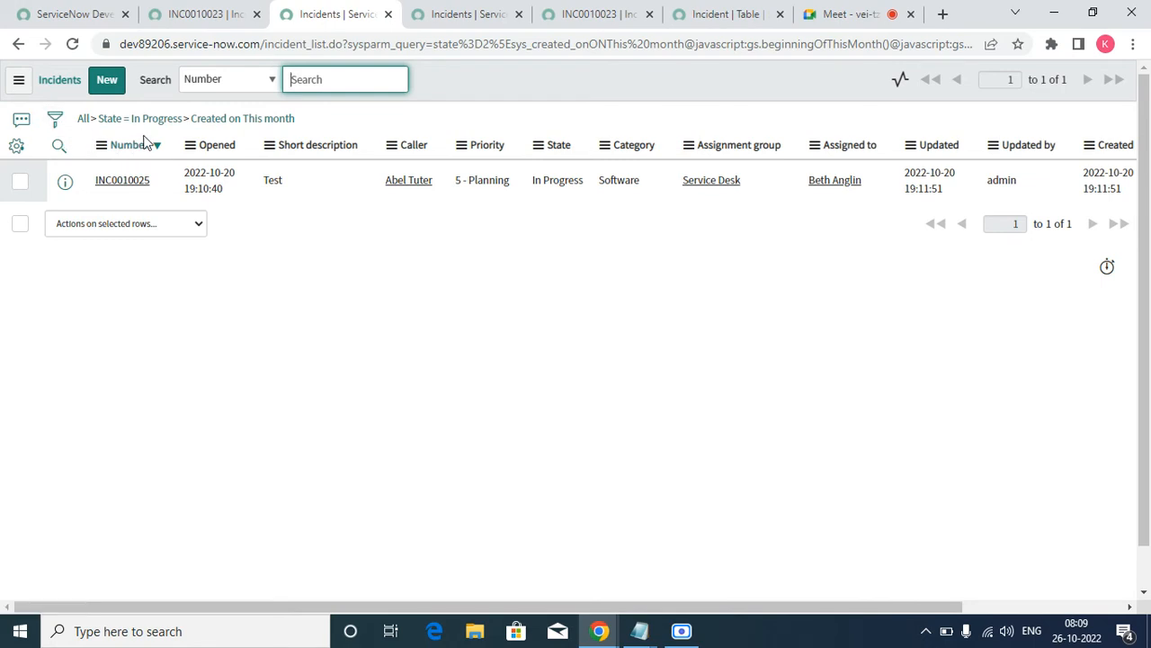
right_click(271, 121)
left_click(349, 176)
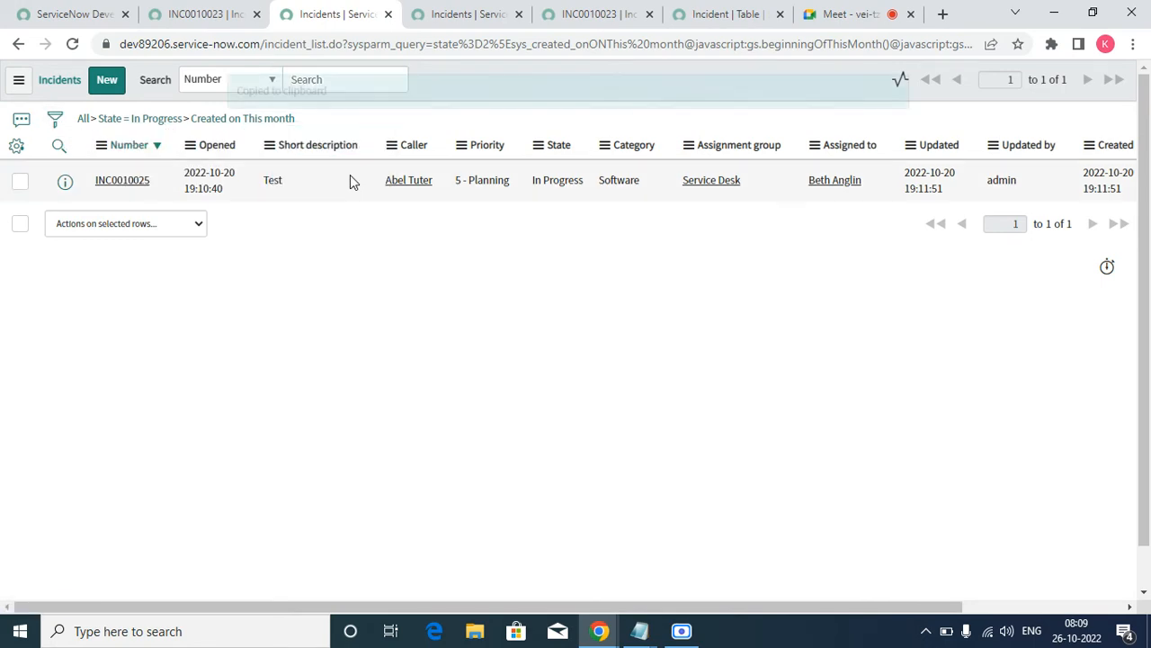
Step: Open the Incident auto closure job from the Scheduled Jobs list sorted by most recently updated
left_click(198, 14)
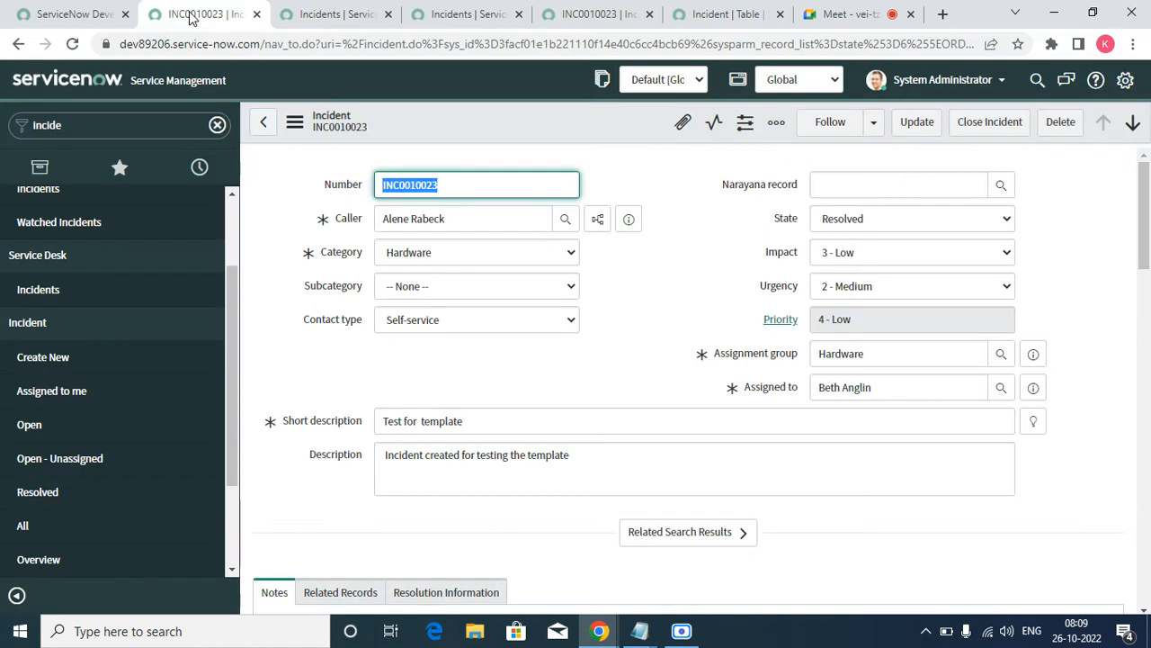
left_click(134, 172)
left_click(146, 567)
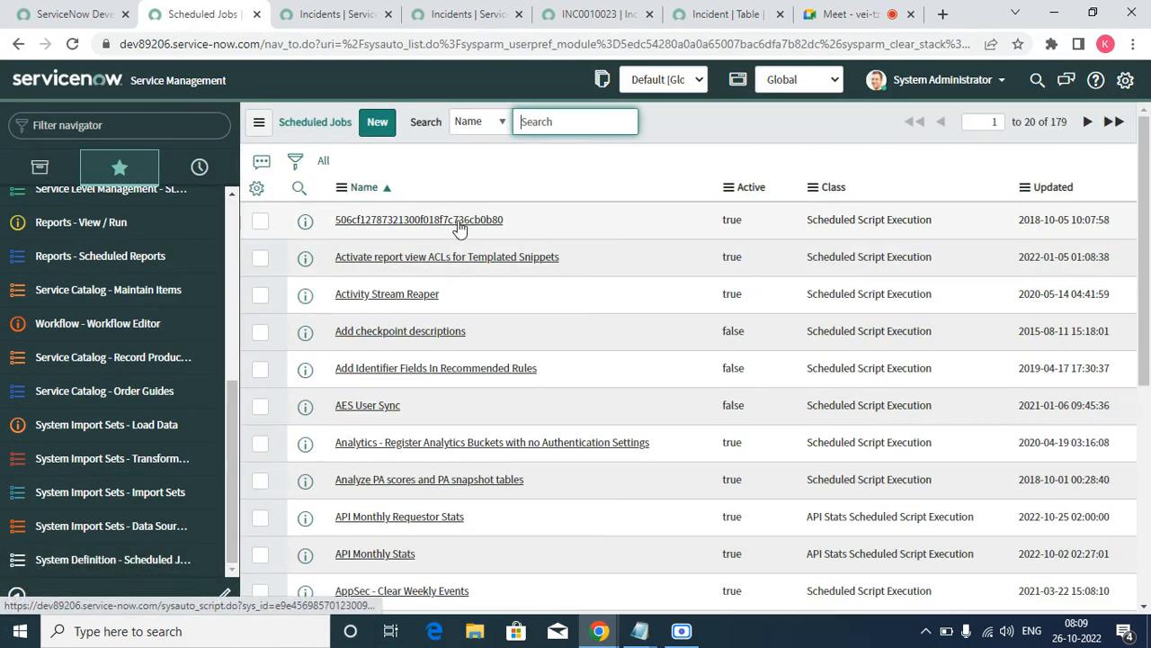
left_click(1051, 188)
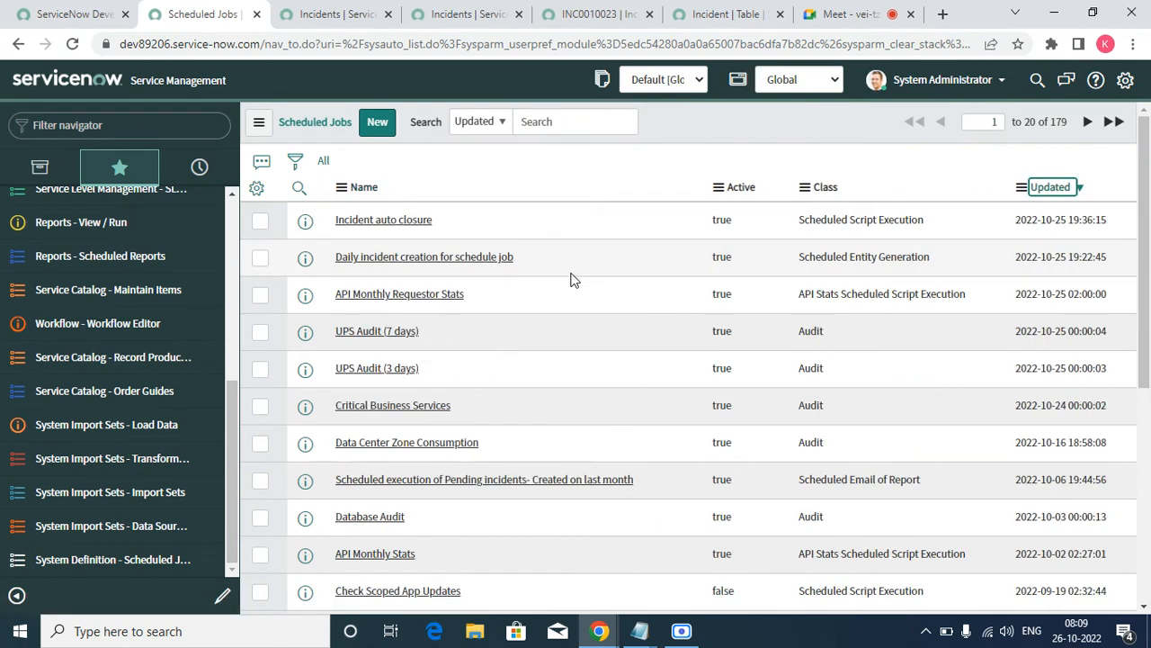
left_click(357, 230)
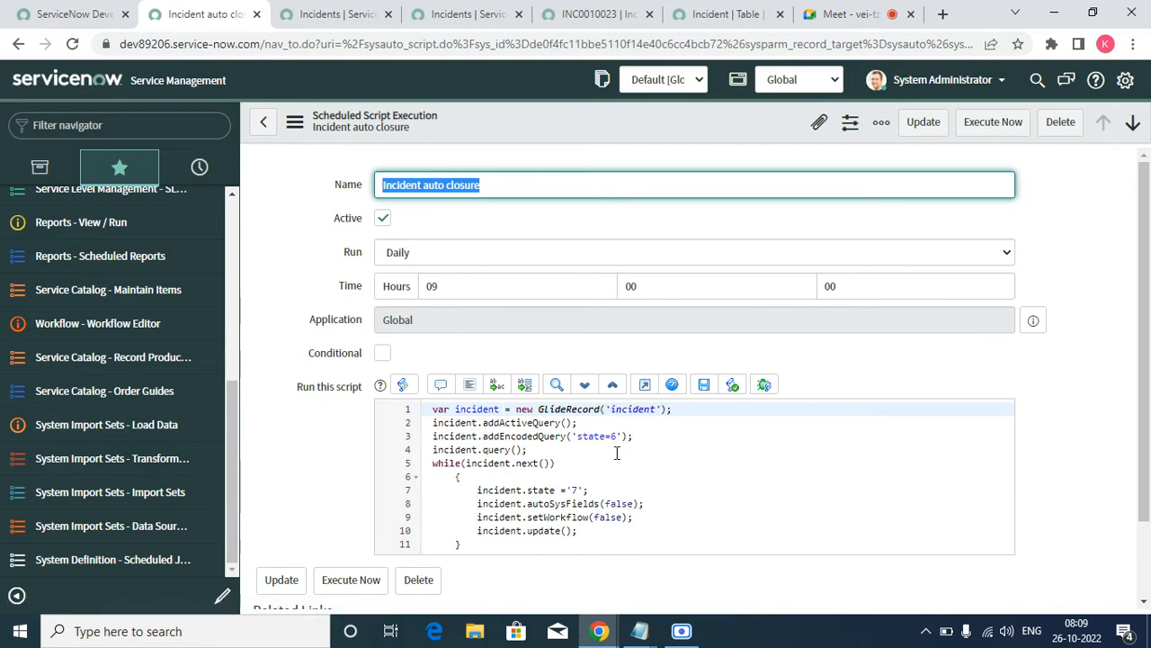
Step: Replace state=6 in the script's addEncodedQuery call with the copied In Progress, created This month query and save the job
left_click_drag(618, 436, 577, 423)
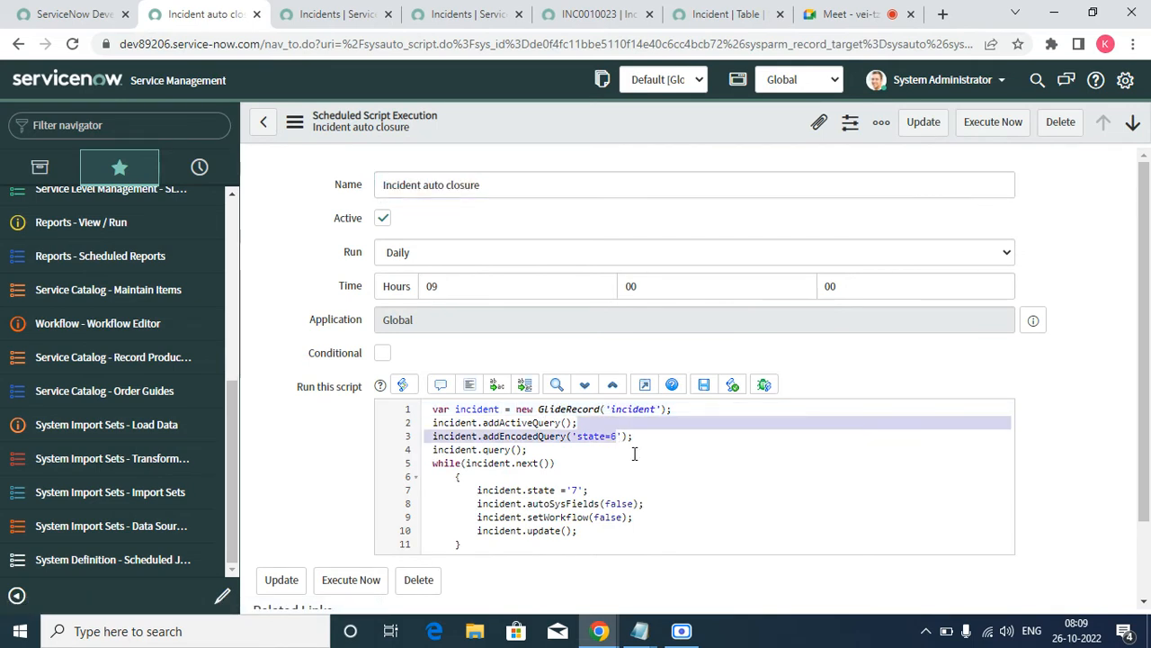
key("Right")
key("BackSpace")
key("BackSpace")
key("BackSpace")
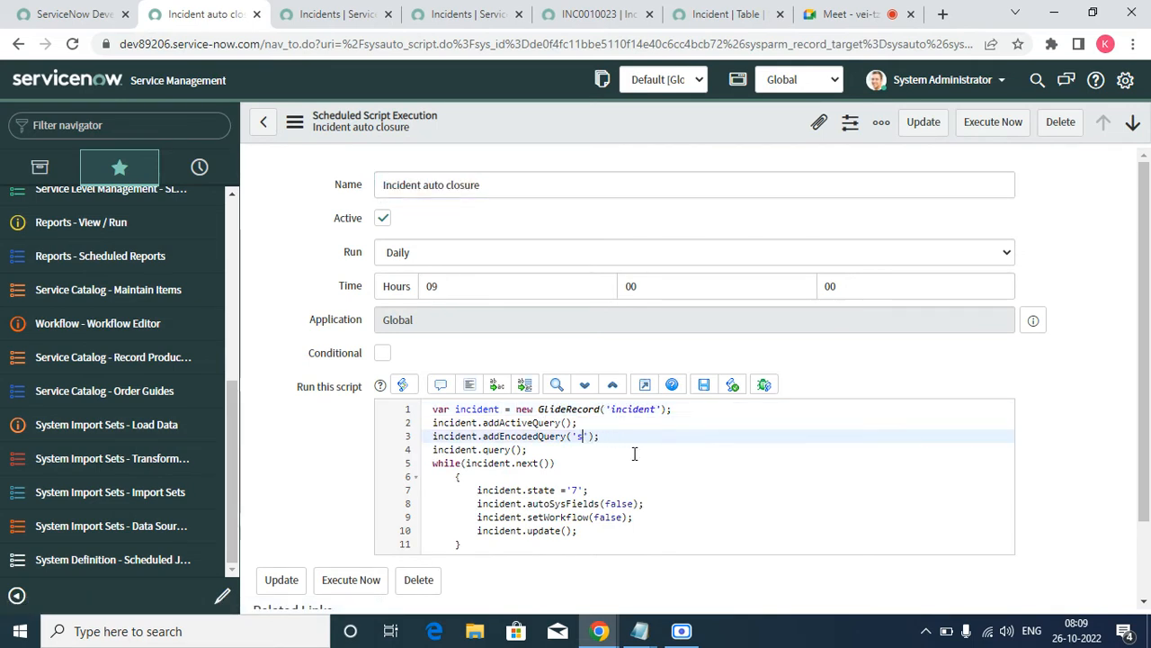
key("ctrl+v")
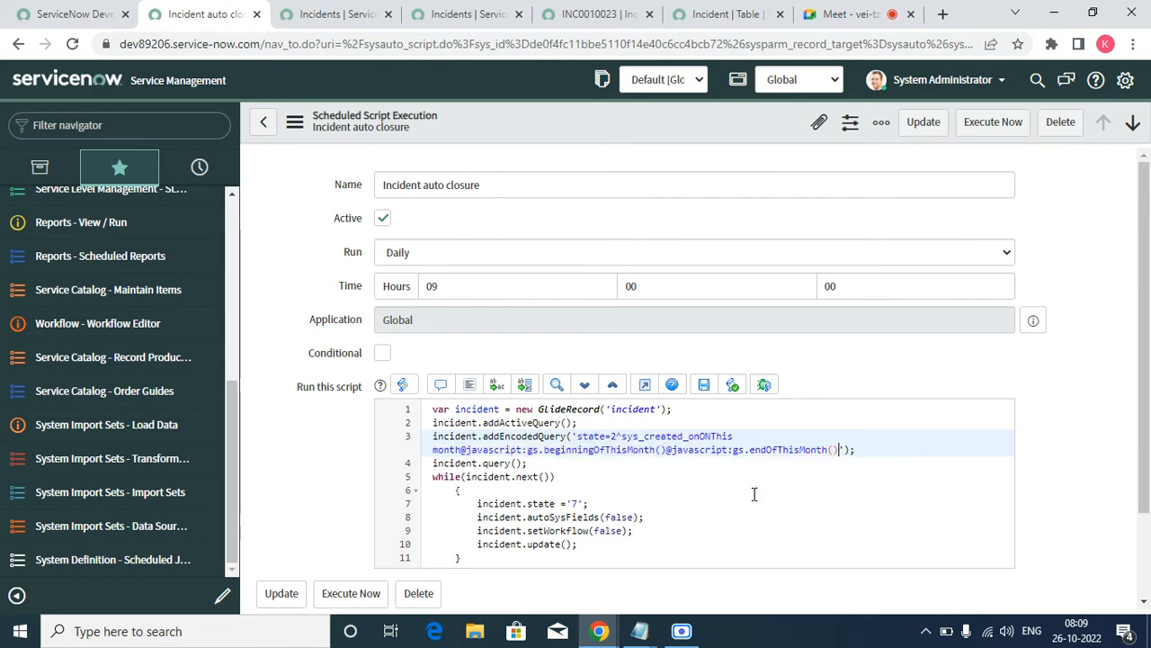
left_click(911, 465)
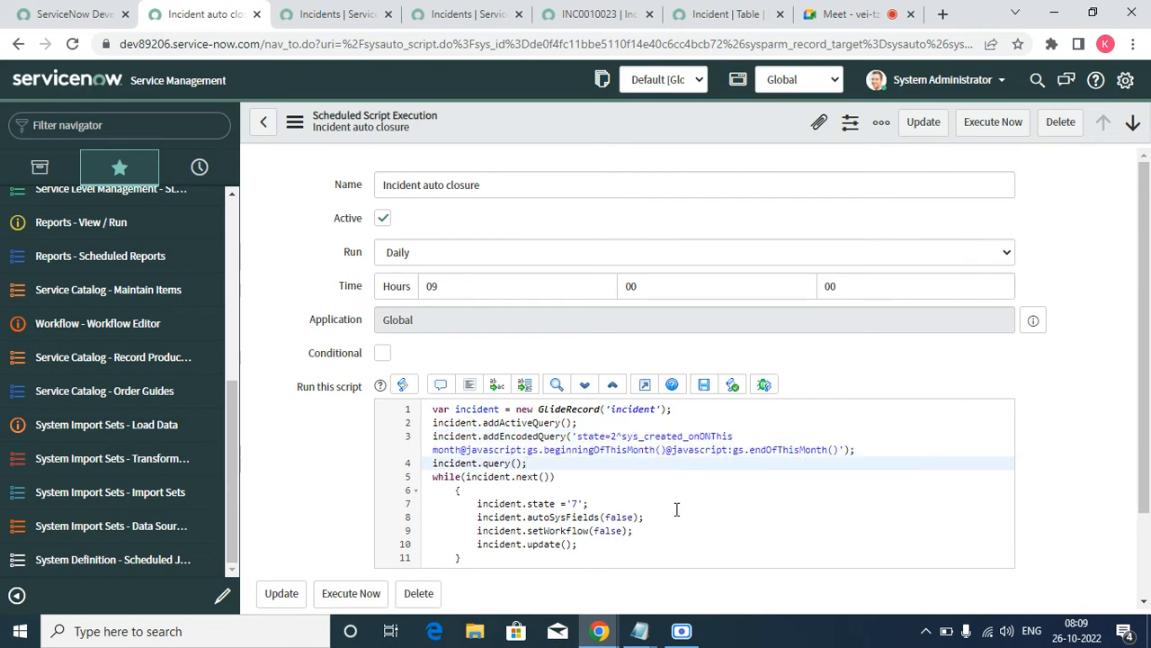
scroll(667, 489, "down", 2)
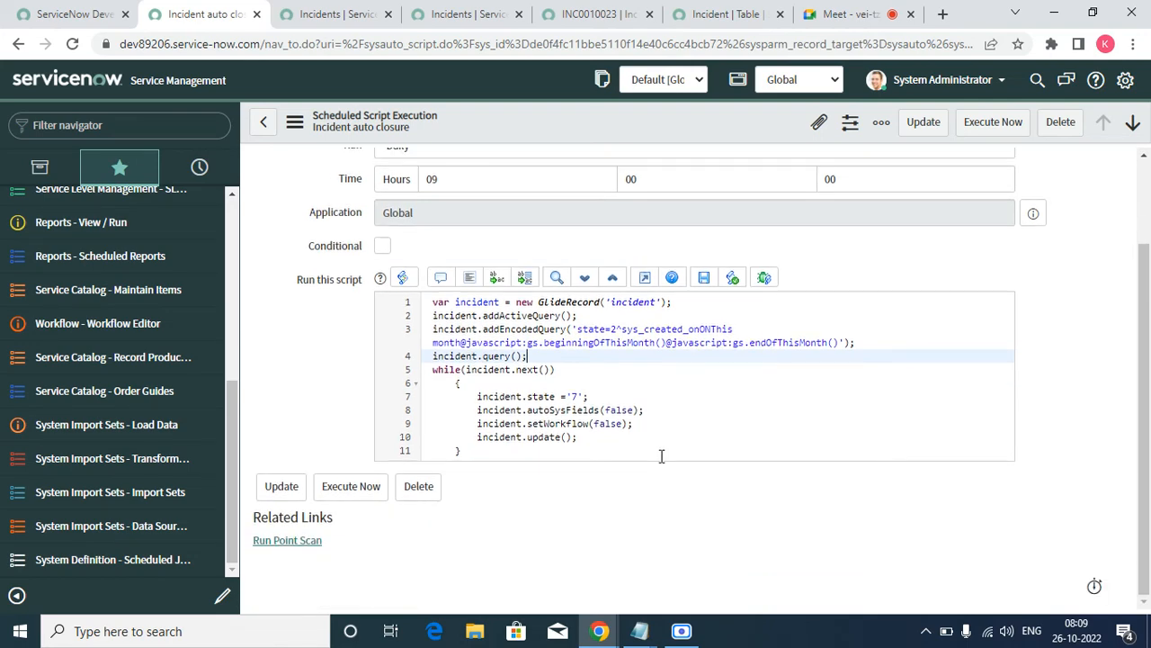
right_click(518, 115)
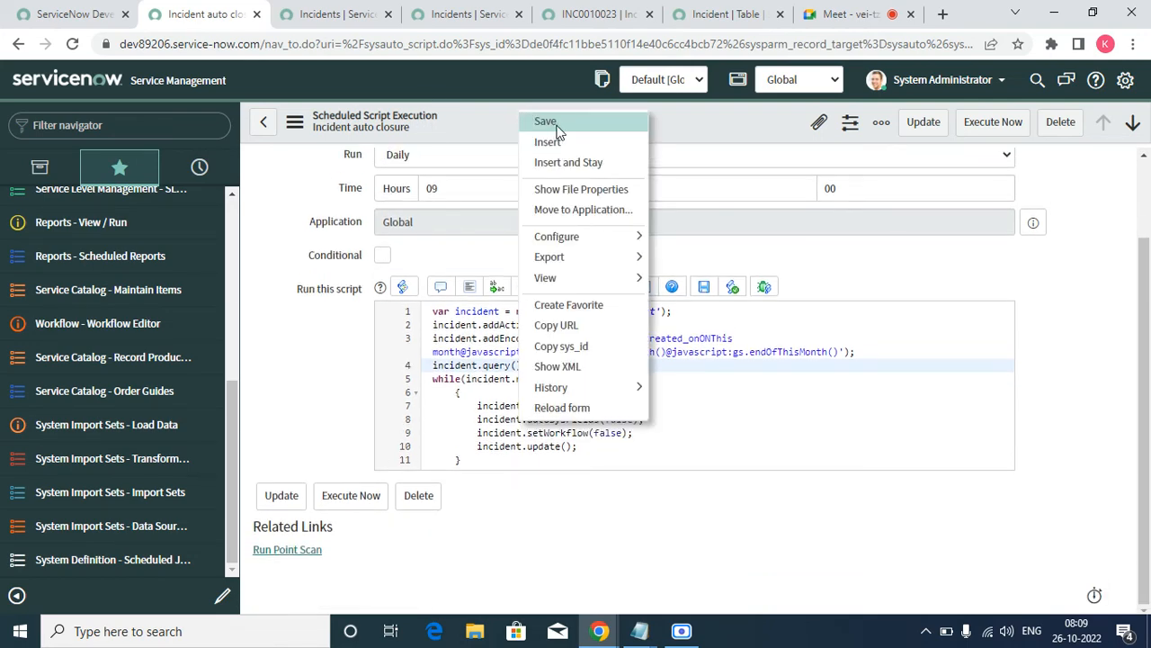
left_click(545, 122)
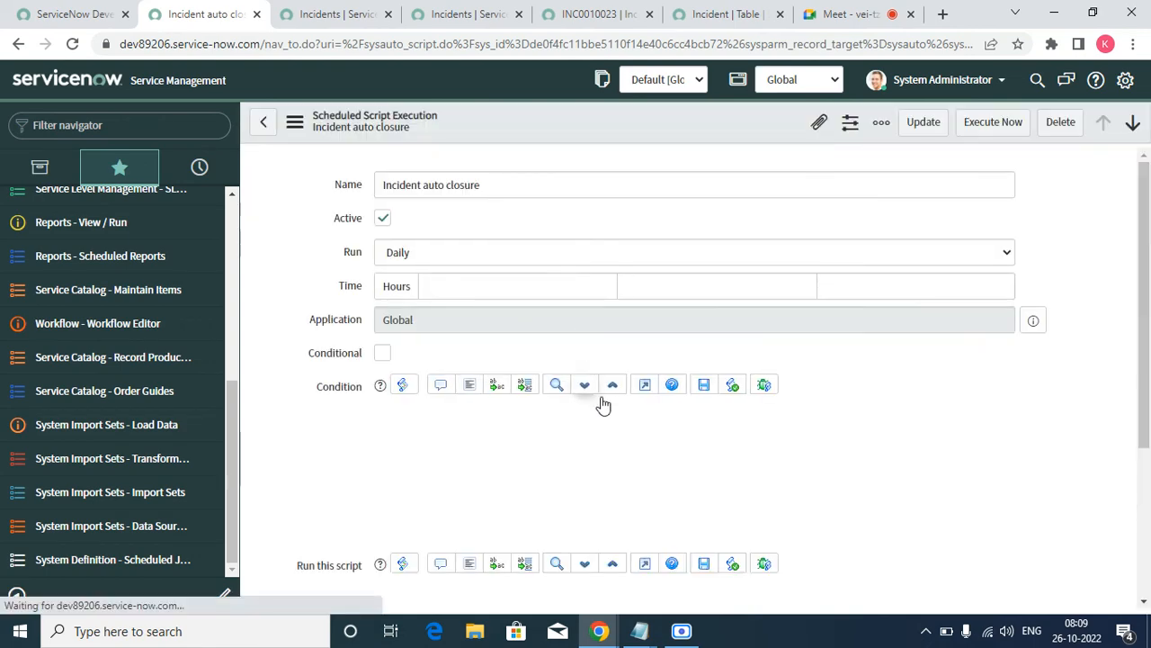
Step: Begin a new script line reading incident.r directly below the incident.state ='7' assignment
left_click(603, 396)
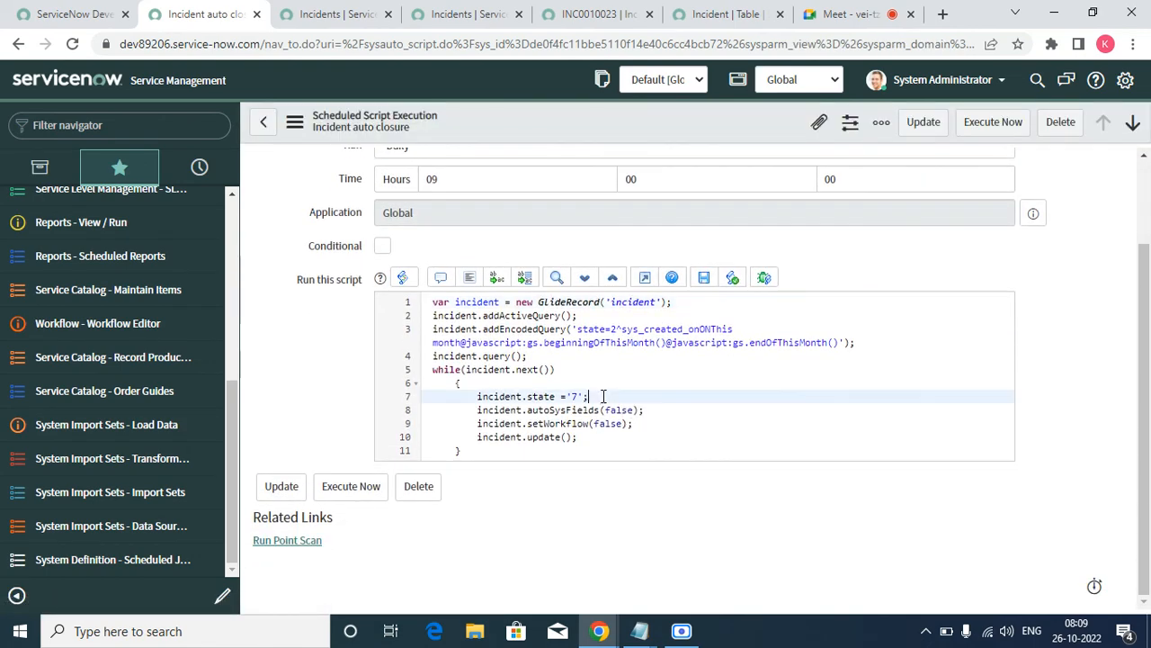
key("Return")
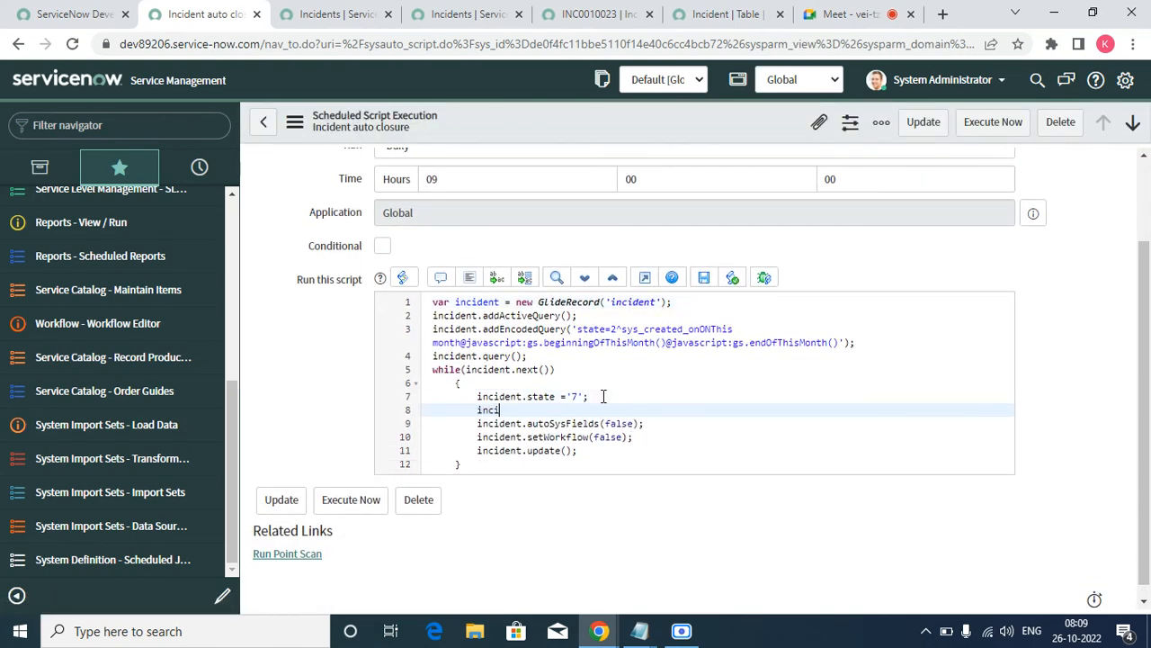
type("incident.r")
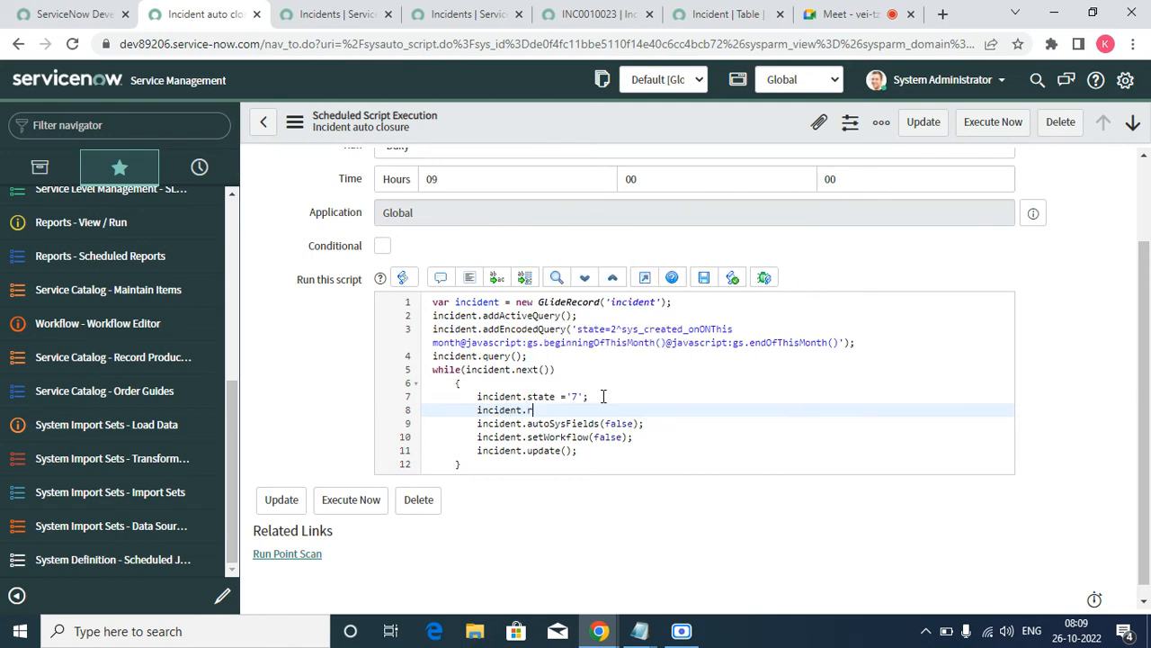
key("BackSpace")
type("re")
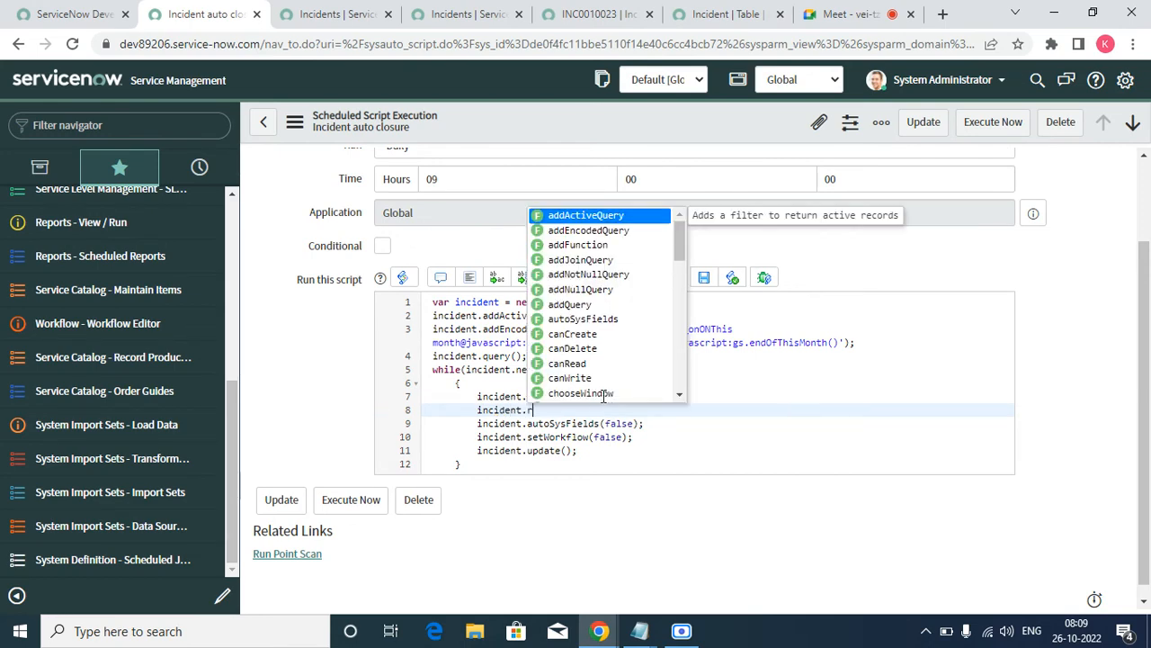
Step: Show the dictionary information of the Resolution notes field in the resolution information of incident INC0010023
left_click(605, 23)
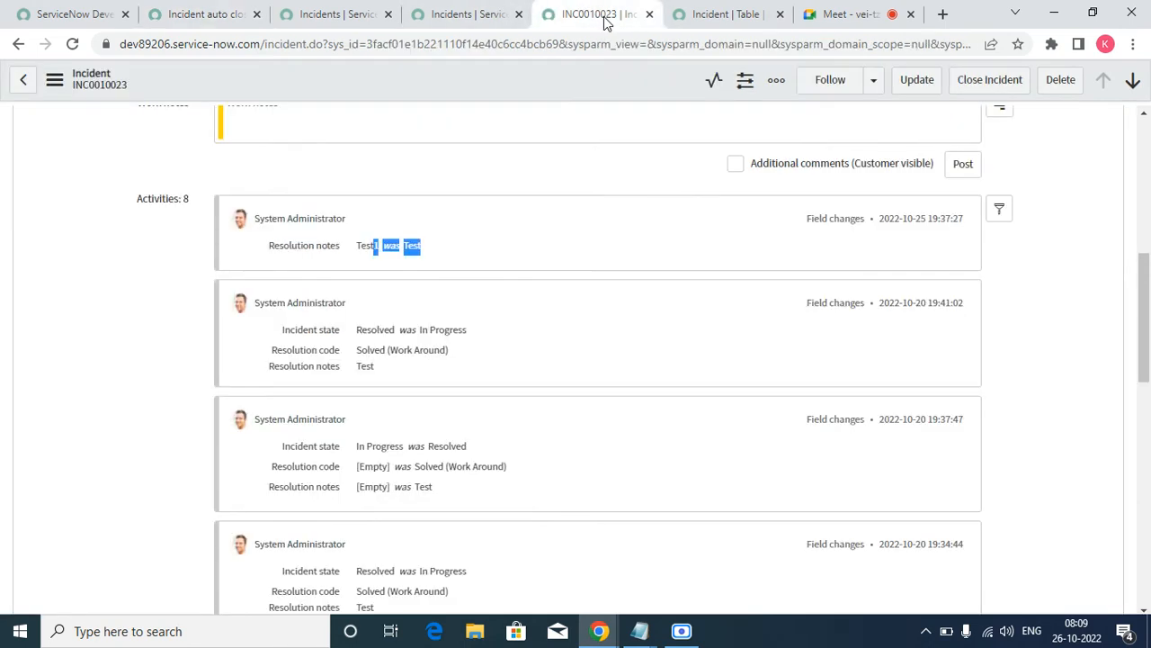
scroll(319, 301, "up", 15)
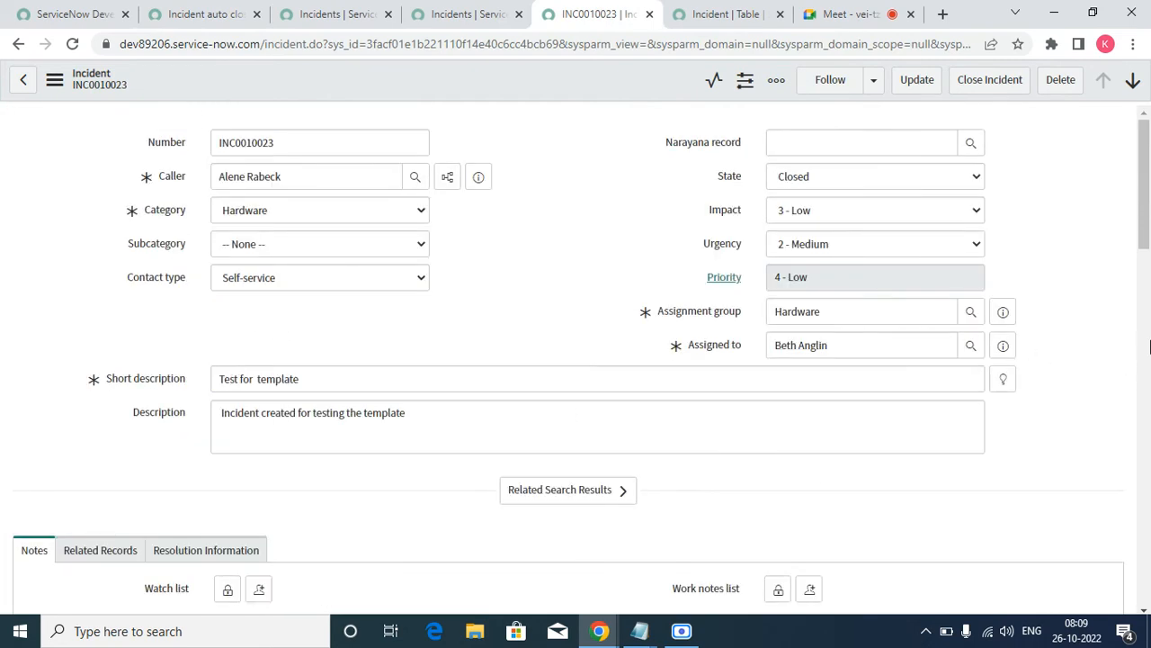
left_click(236, 555)
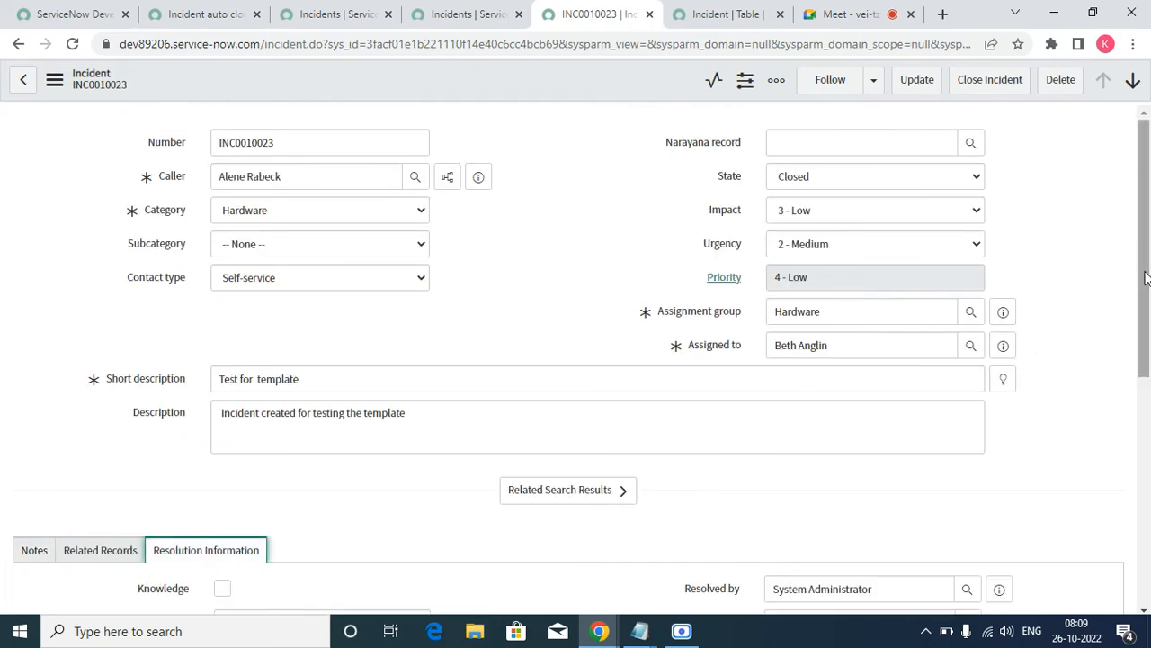
left_click_drag(1145, 270, 1144, 418)
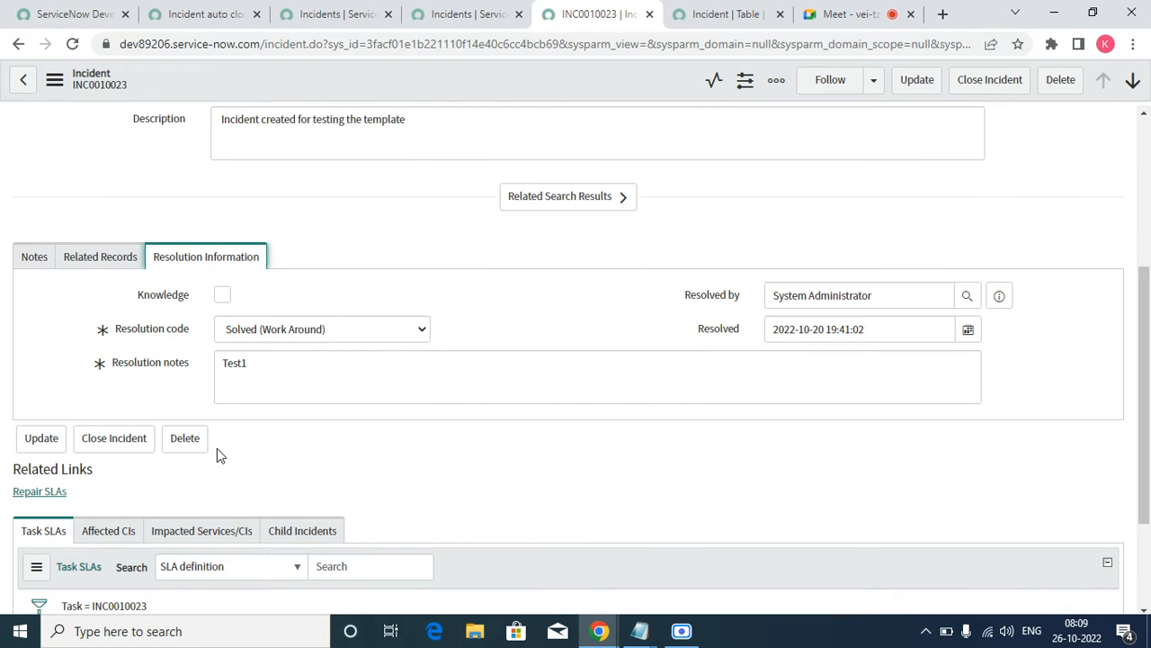
right_click(135, 364)
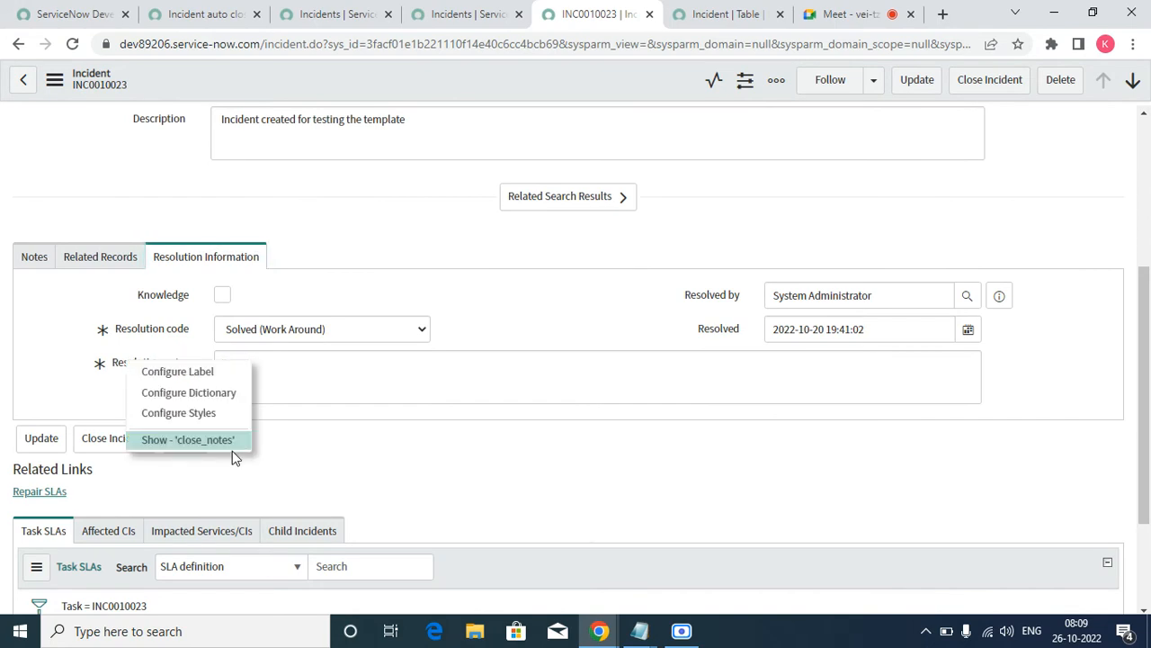
left_click(229, 438)
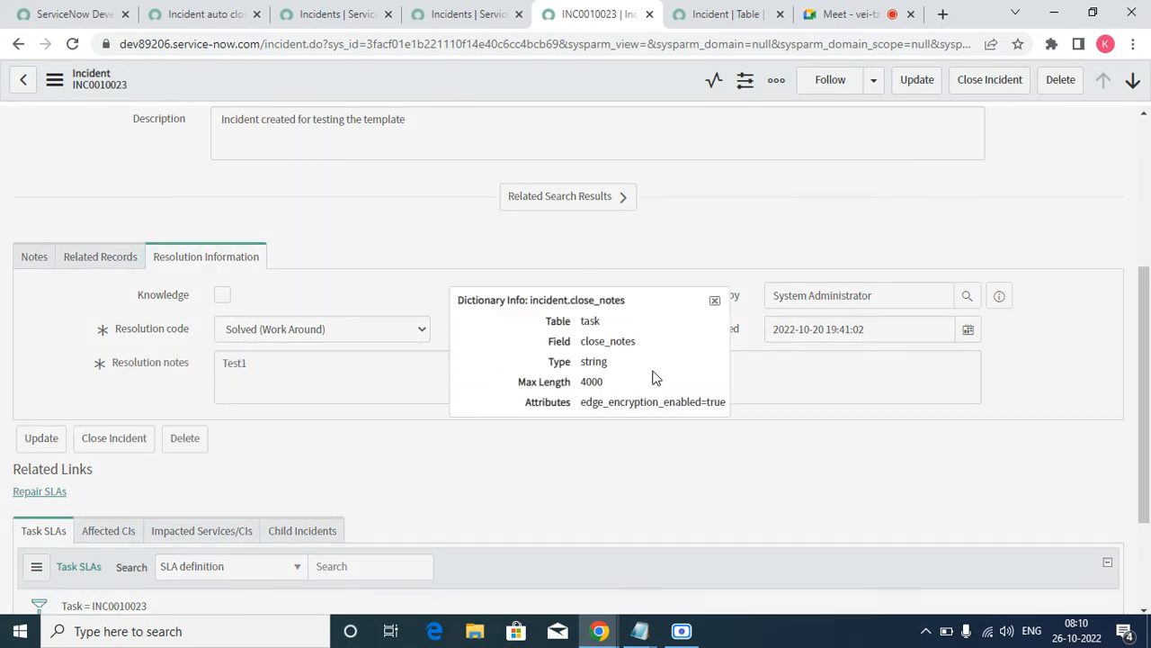
Step: Copy the field name close_notes from the dictionary information and return to the Incident auto closure script
double_click(617, 341)
right_click(617, 343)
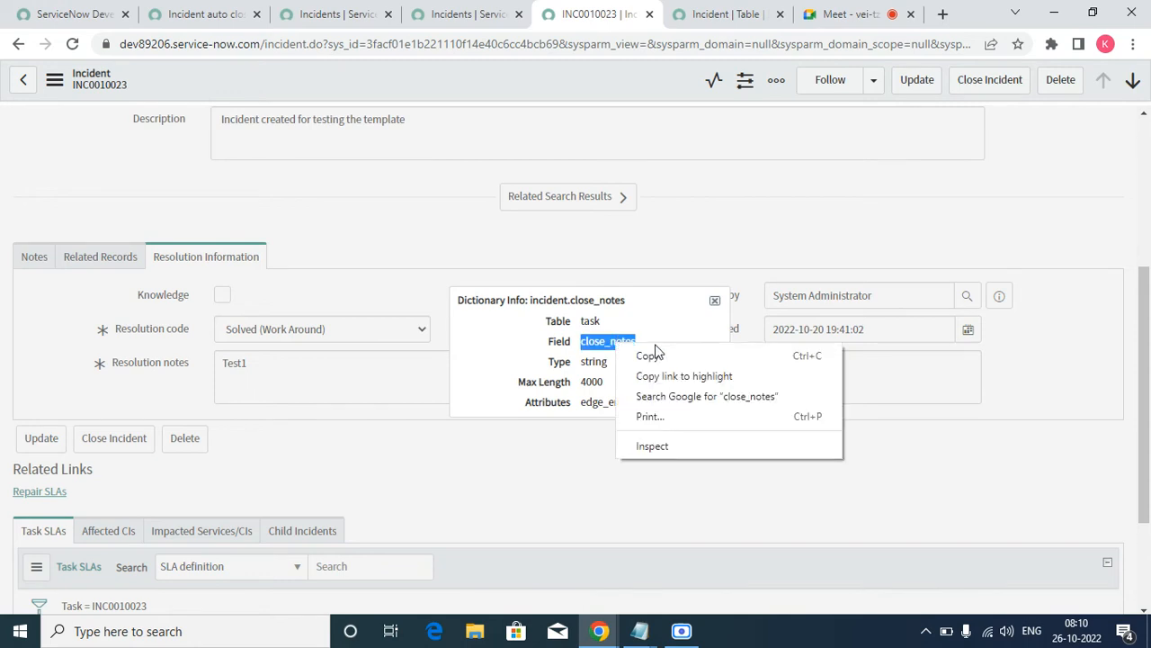
left_click(651, 358)
left_click(192, 13)
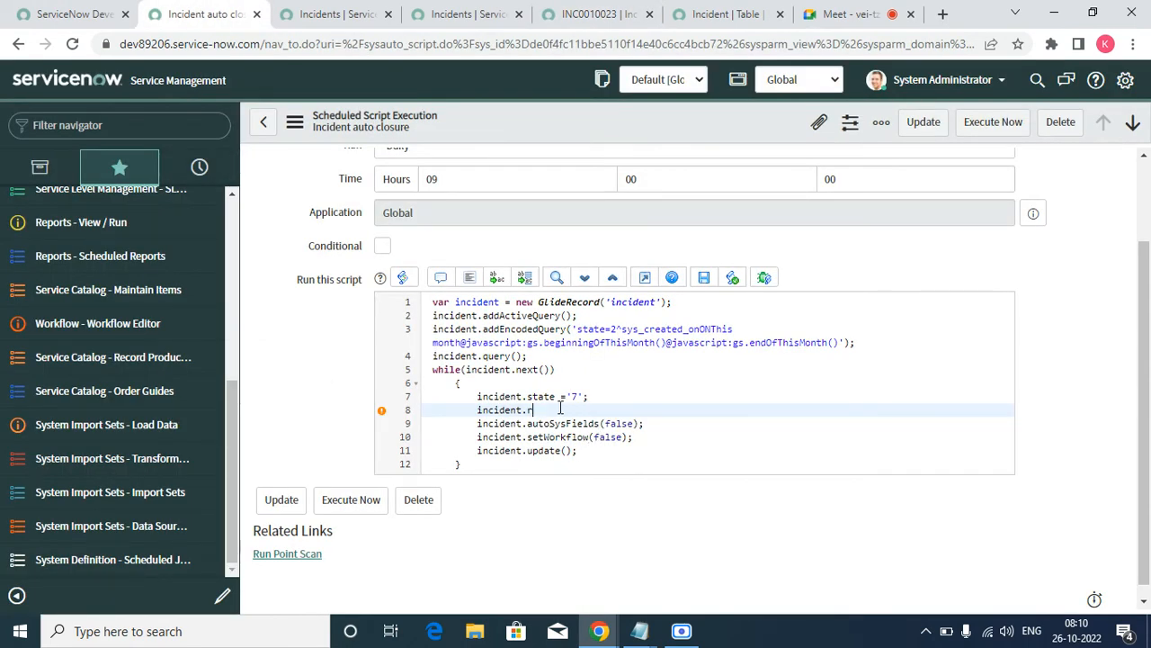
Step: Complete the new script line as incident.close_notes ='This incident has been closed from schedule job'; below the state assignment
key("BackSpace")
key("ctrl+v")
type("=;")
type("This in")
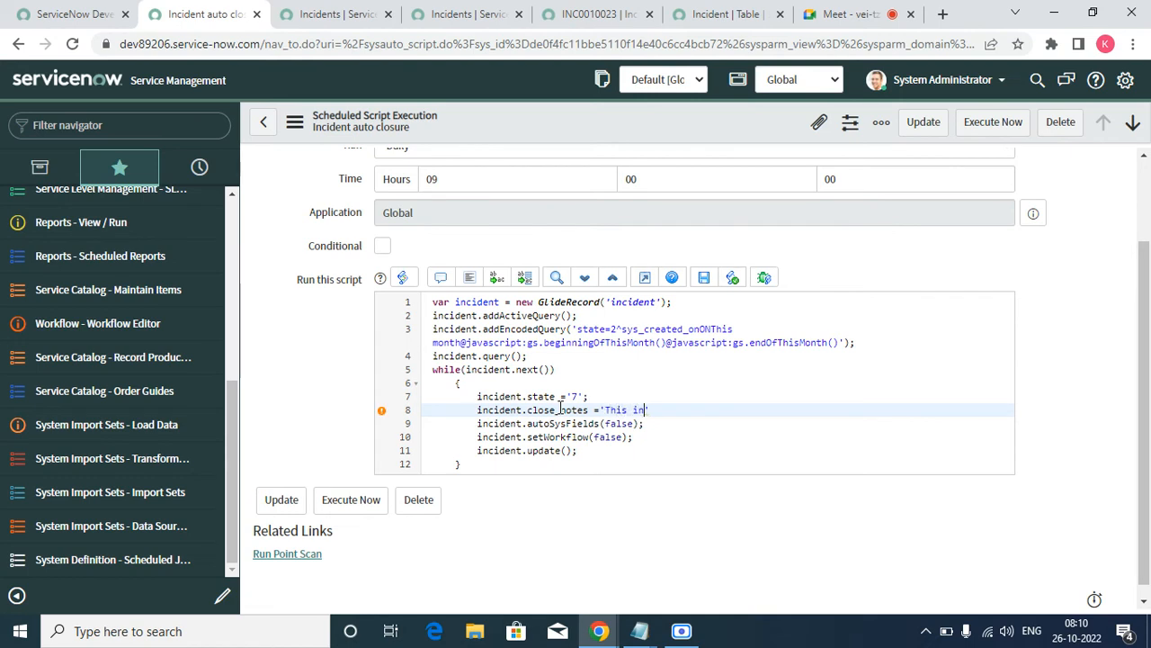
type("cident has been clos")
type("ed from au")
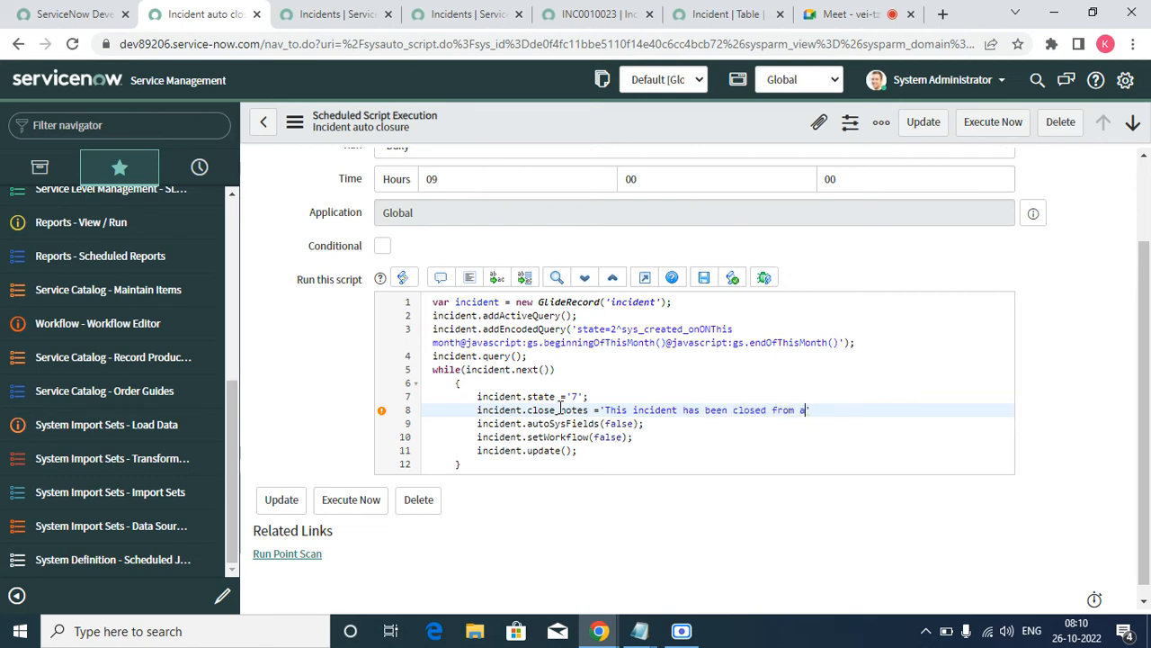
key("BackSpace")
type("schedule job")
key("Right")
type(";")
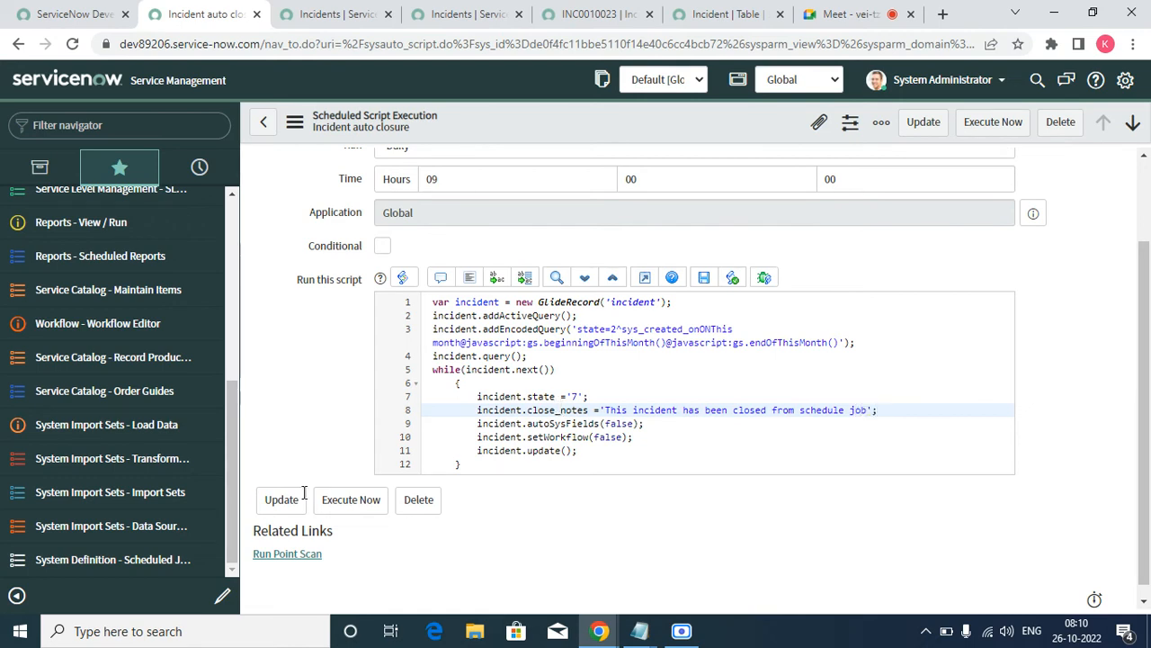
Step: Save the Incident auto closure job with its new resolution notes line, staying on the record
right_click(501, 137)
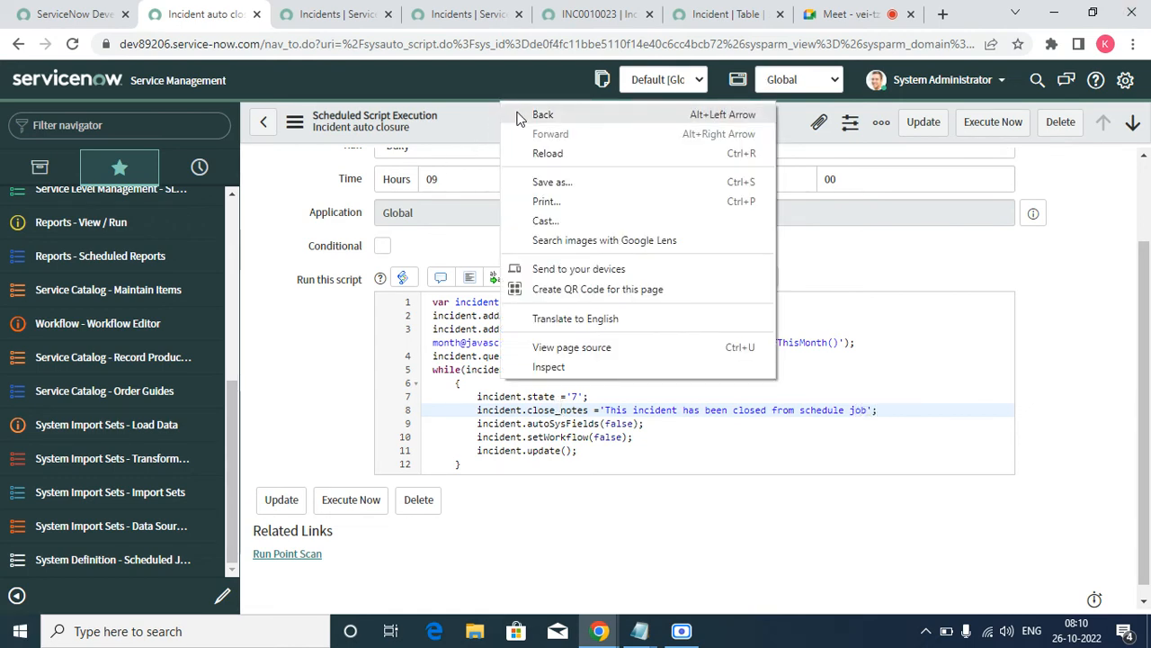
left_click(493, 120)
right_click(492, 121)
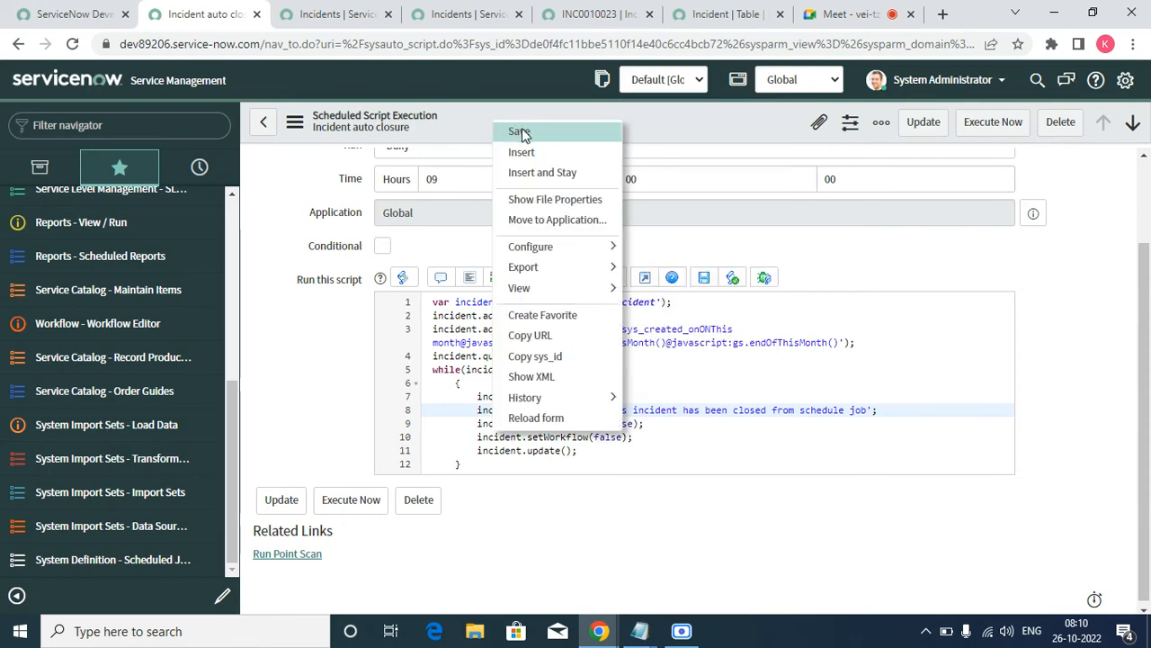
left_click(520, 132)
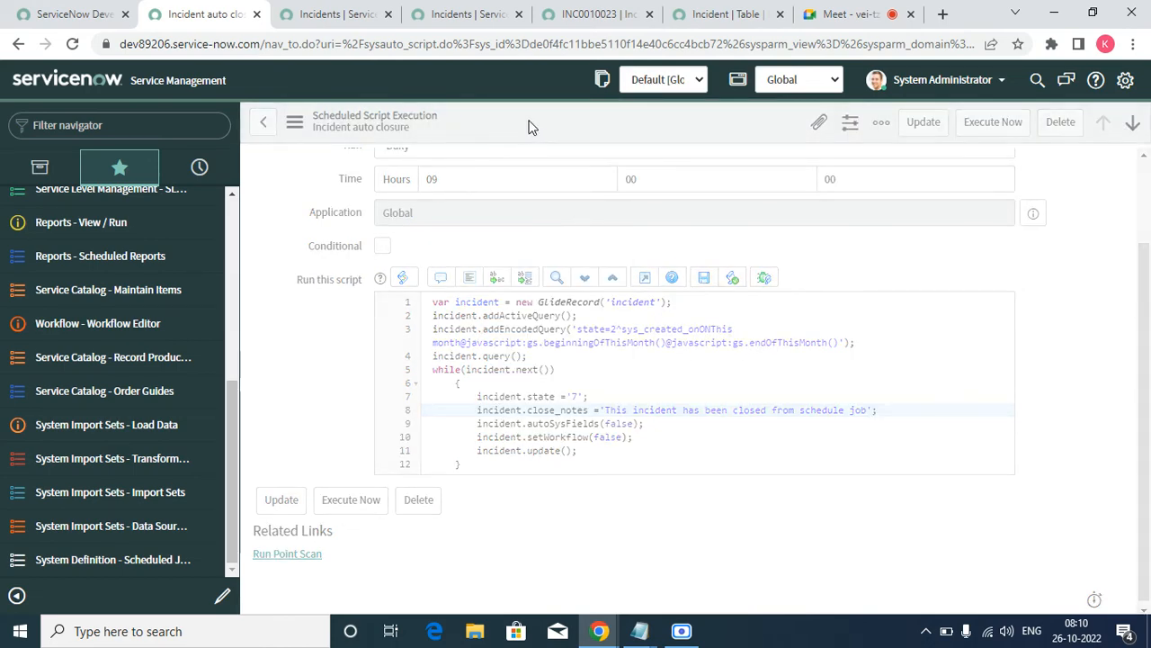
Step: Look over the incident list filtered to INC0010023 and return to the Incident auto closure job
left_click(614, 13)
left_click(465, 15)
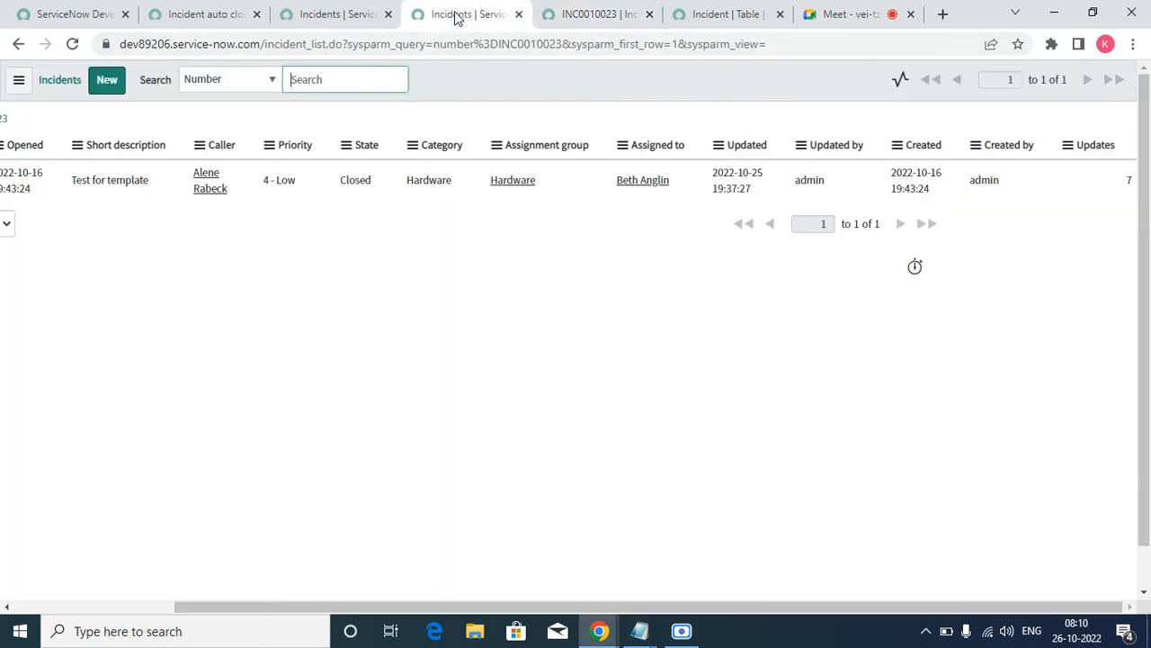
left_click_drag(666, 603, 505, 604)
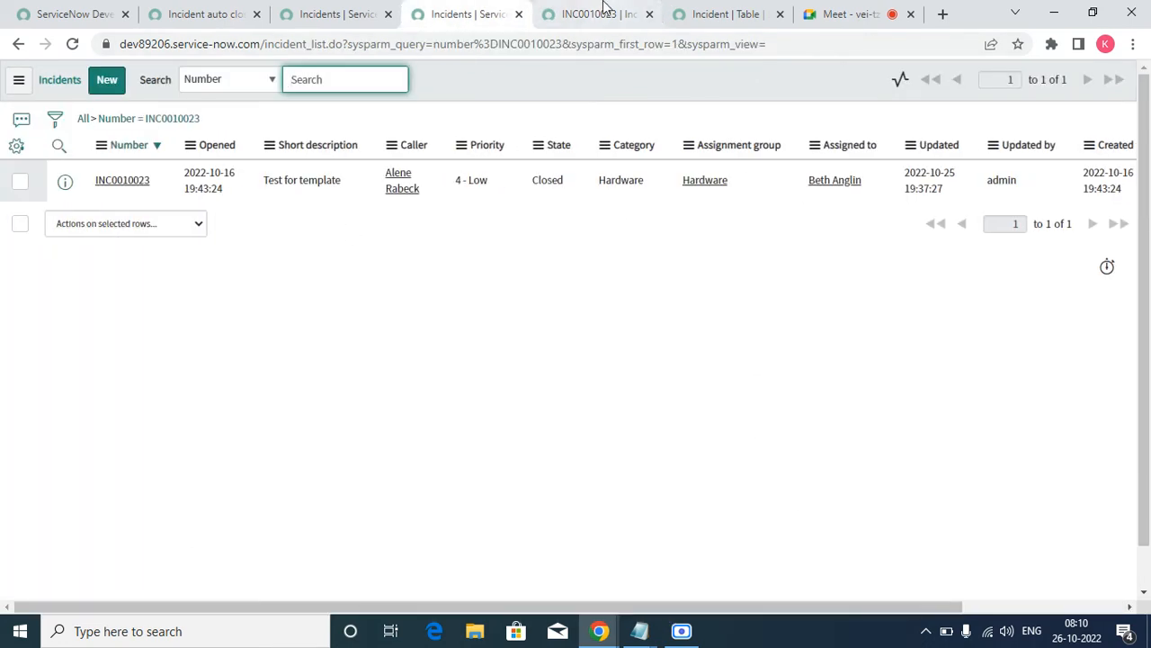
left_click(329, 17)
left_click(232, 16)
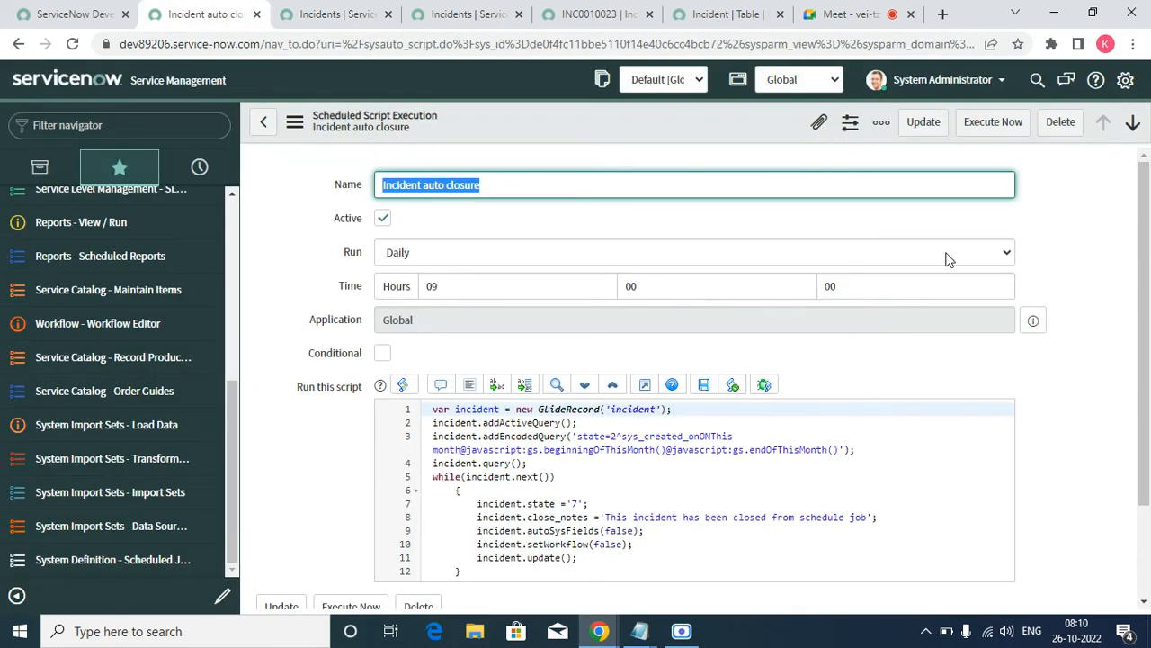
left_click(977, 131)
Step: Dismiss the close_notes dictionary information on incident INC0010023 and return to the main fields of the form
left_click(567, 20)
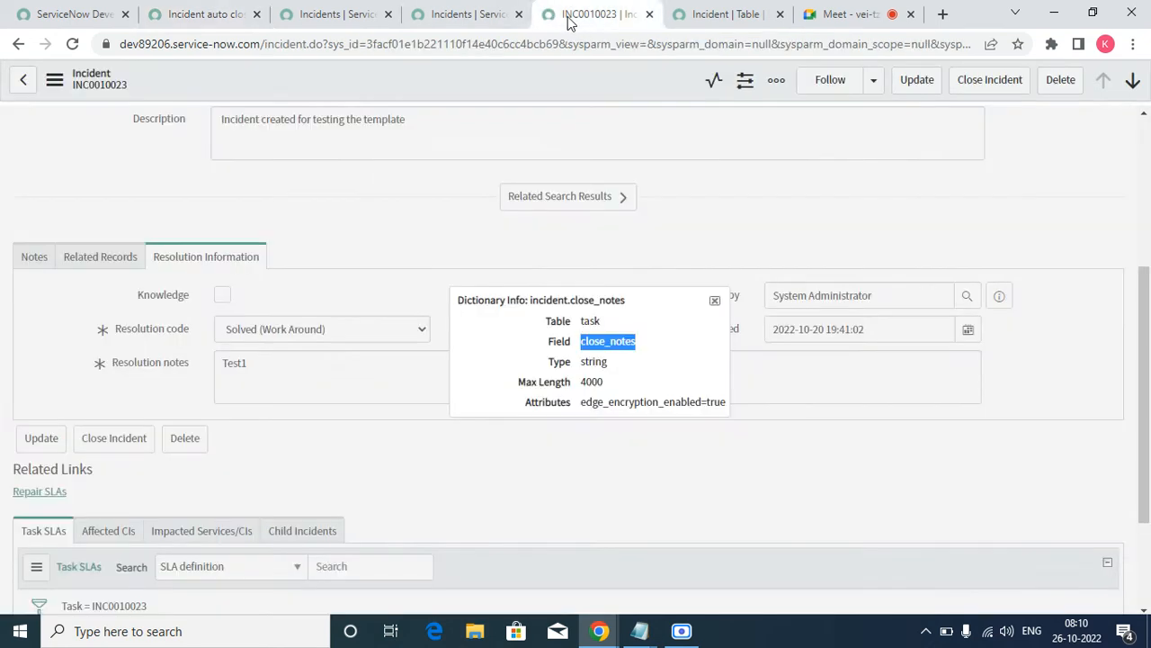
left_click(715, 300)
scroll(708, 278, "up", 2)
scroll(707, 278, "up", 1)
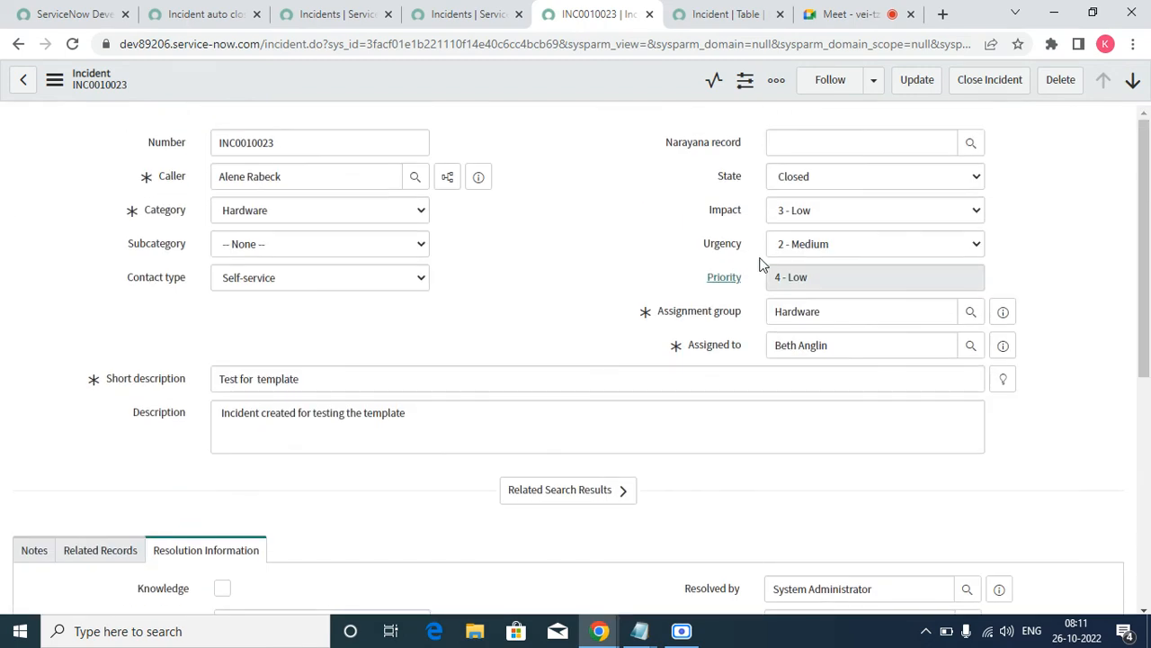
right_click(515, 83)
Step: Open incident INC0010025 in a separate tab from the list of In Progress incidents created this month
left_click(470, 14)
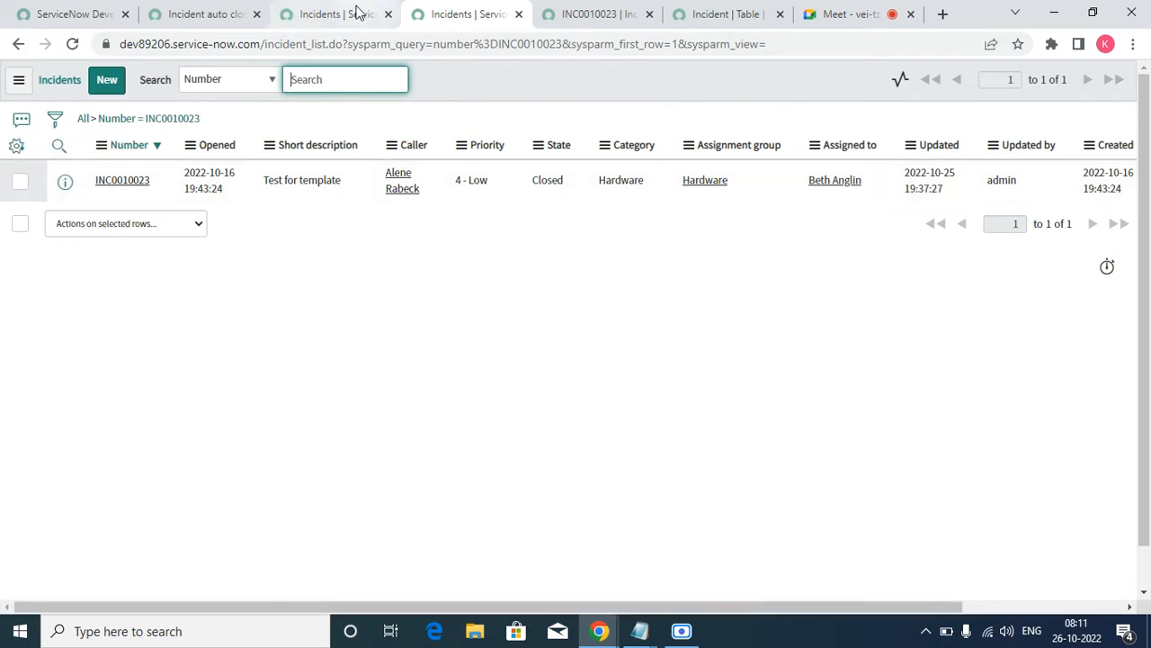
left_click(353, 10)
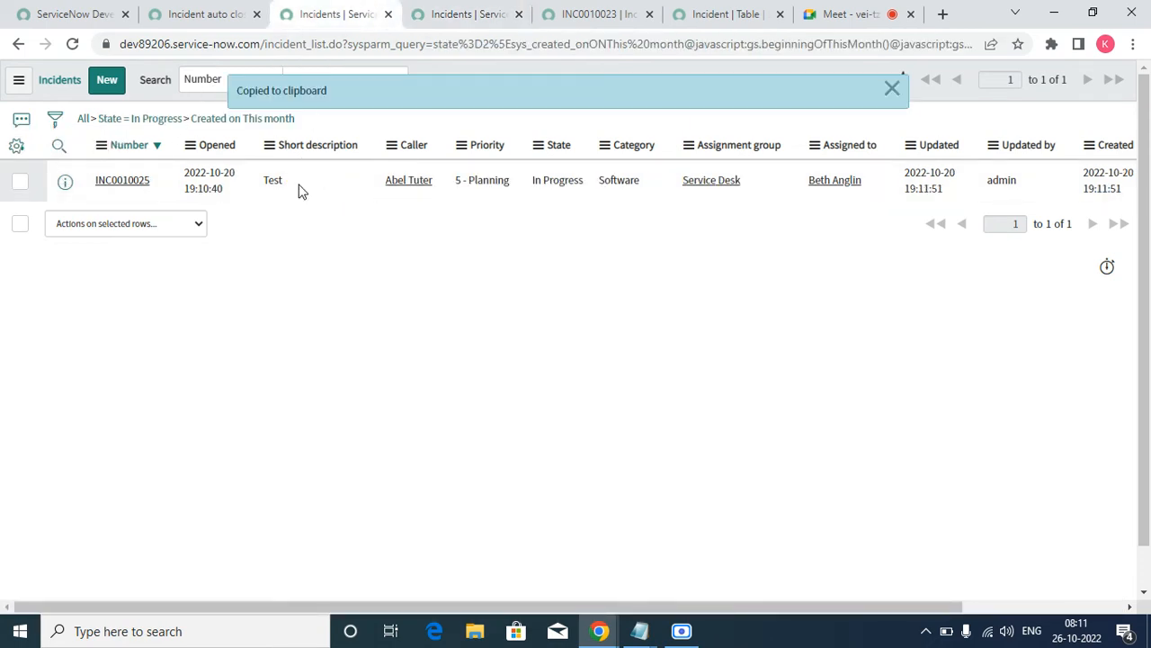
right_click(64, 182)
left_click(129, 195)
Step: Close the browser tabs for the INC0010023 list, the INC0010023 record and the Incident table, and switch to INC0010025
left_click(528, 14)
left_click(567, 15)
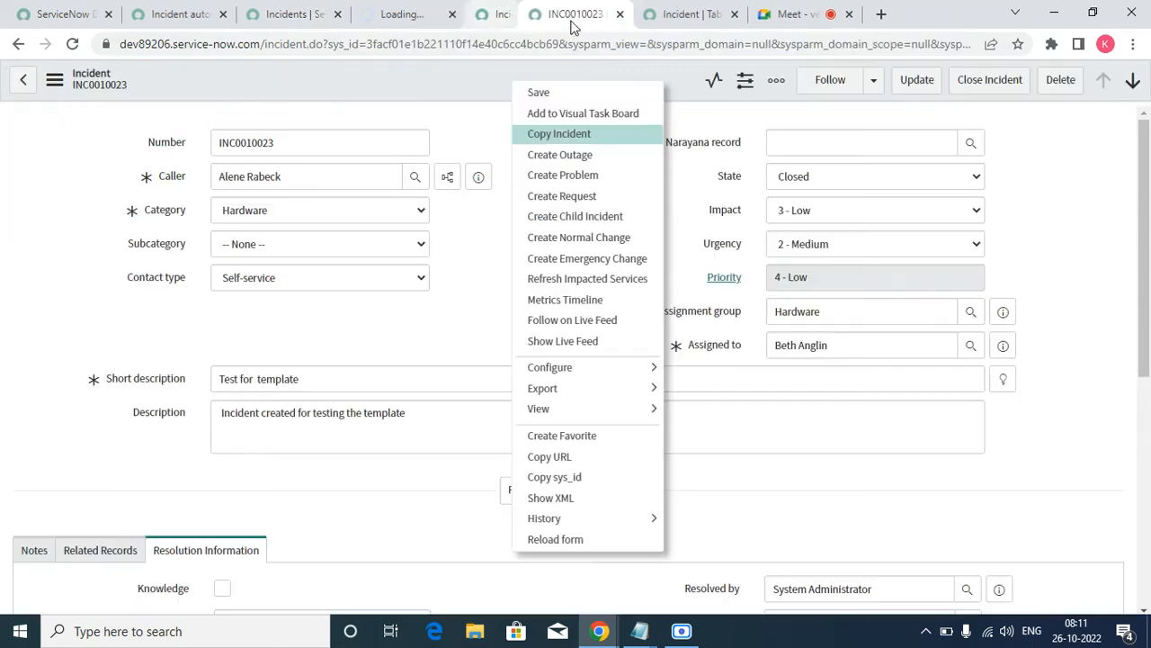
left_click(567, 14)
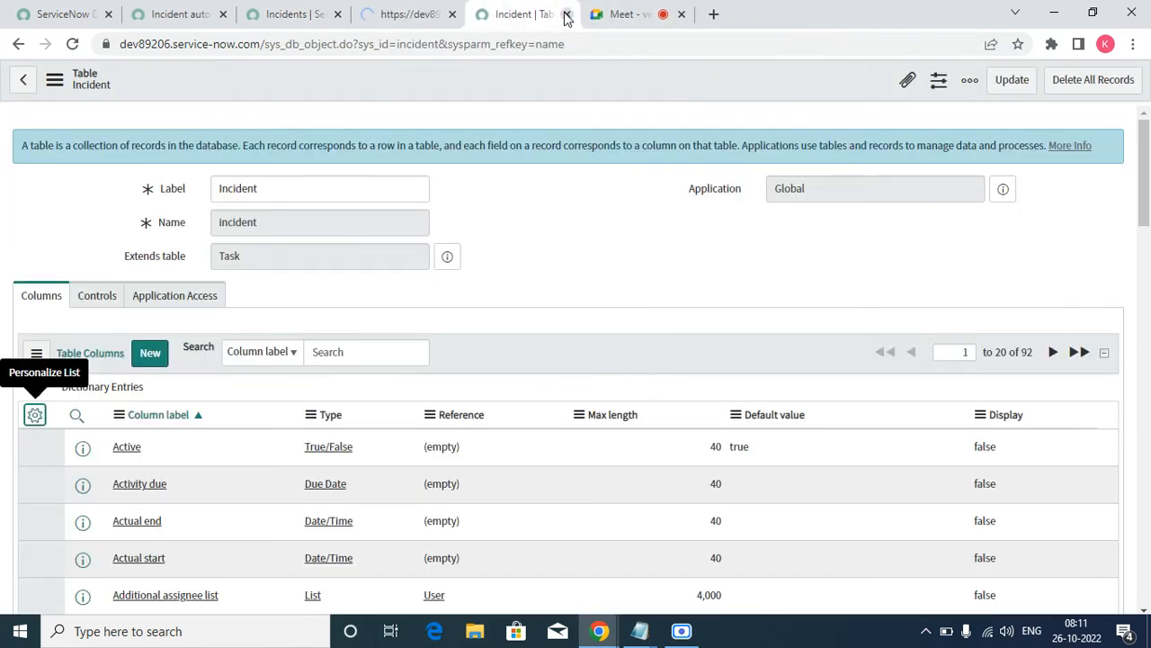
left_click(567, 15)
left_click(402, 18)
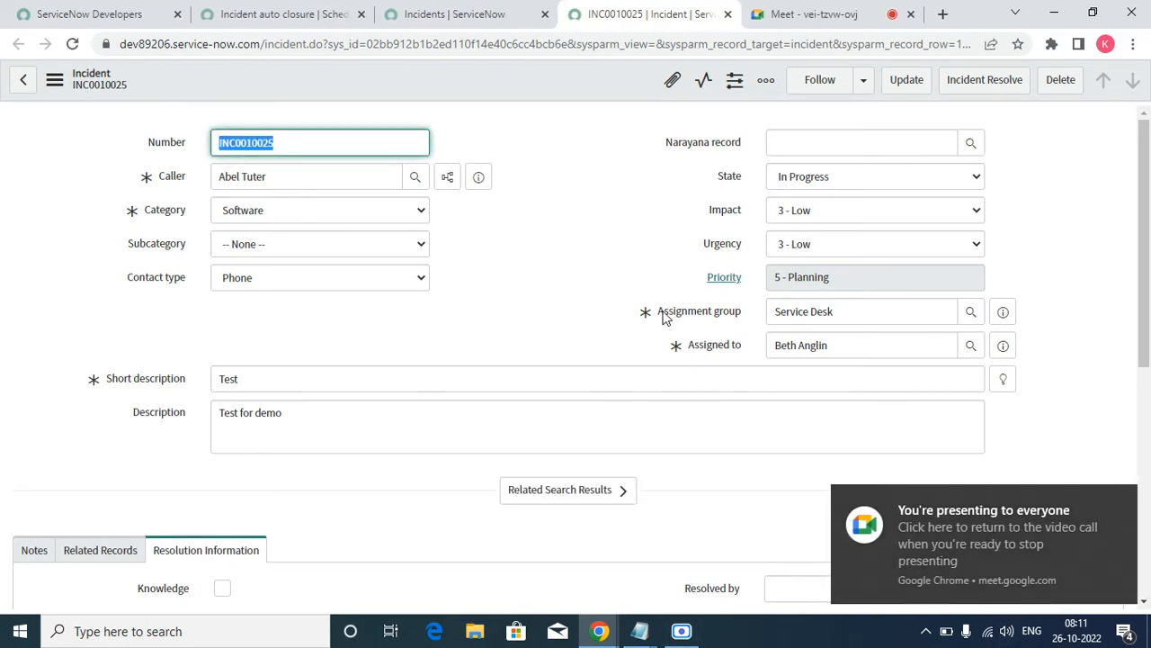
Step: Dismiss the presenting notification and review the state and resolution information of incident INC0010025
left_click(1123, 502)
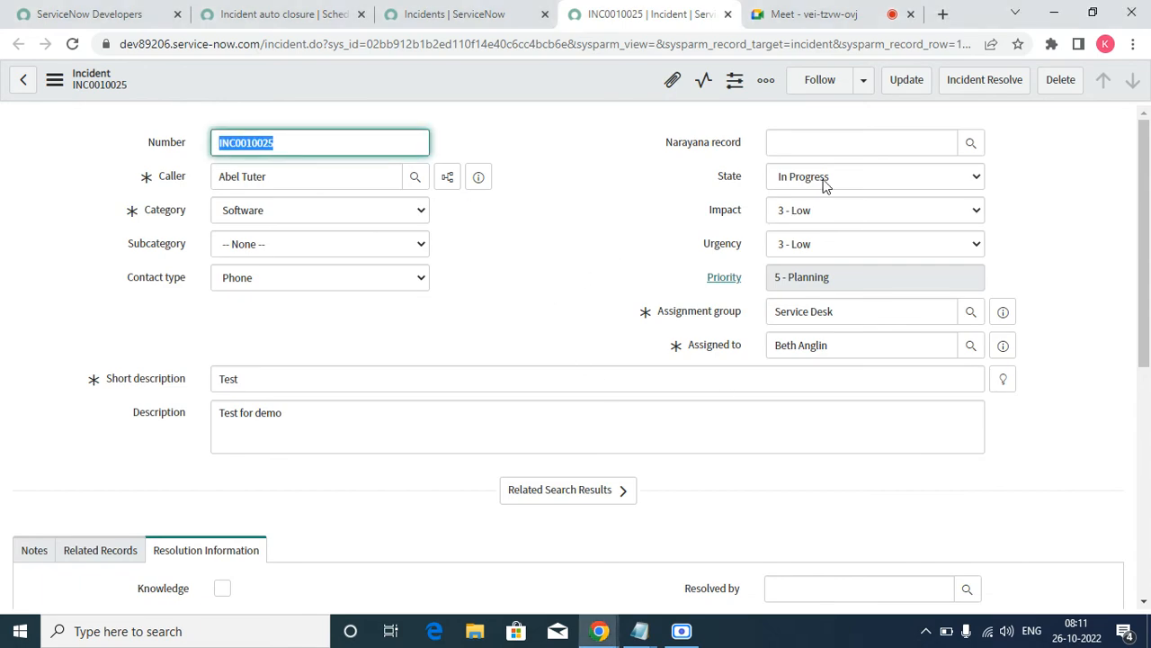
scroll(544, 247, "down", 5)
scroll(557, 269, "up", 5)
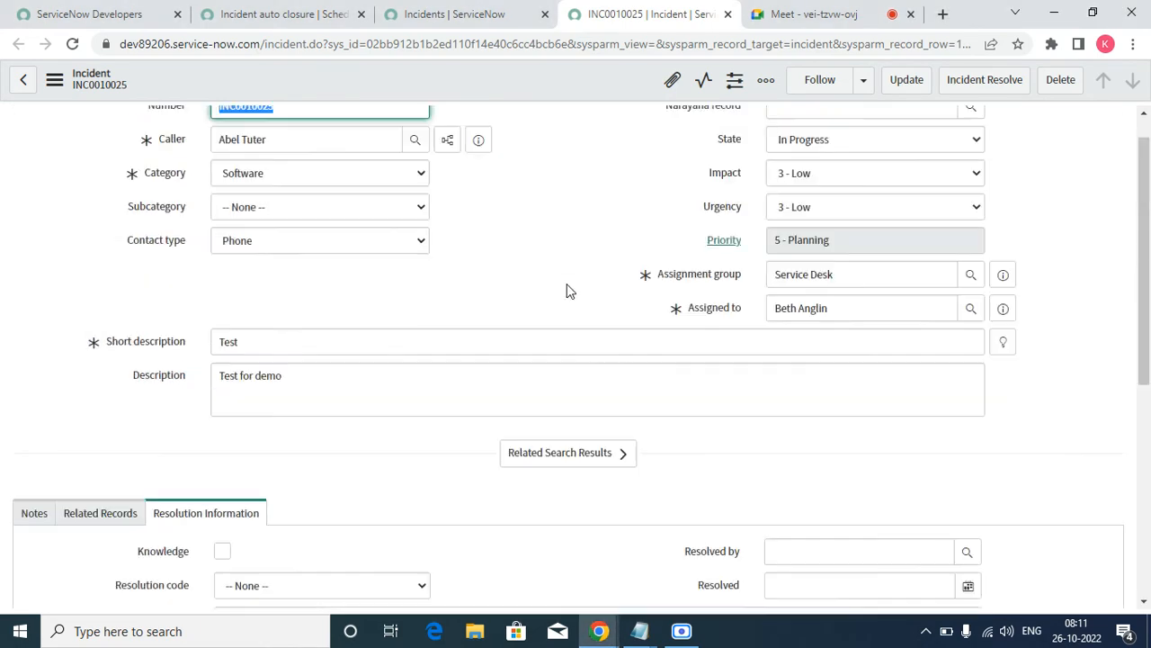
Step: Dismiss the clipboard message and refresh the list of In Progress incidents created this month
left_click(454, 16)
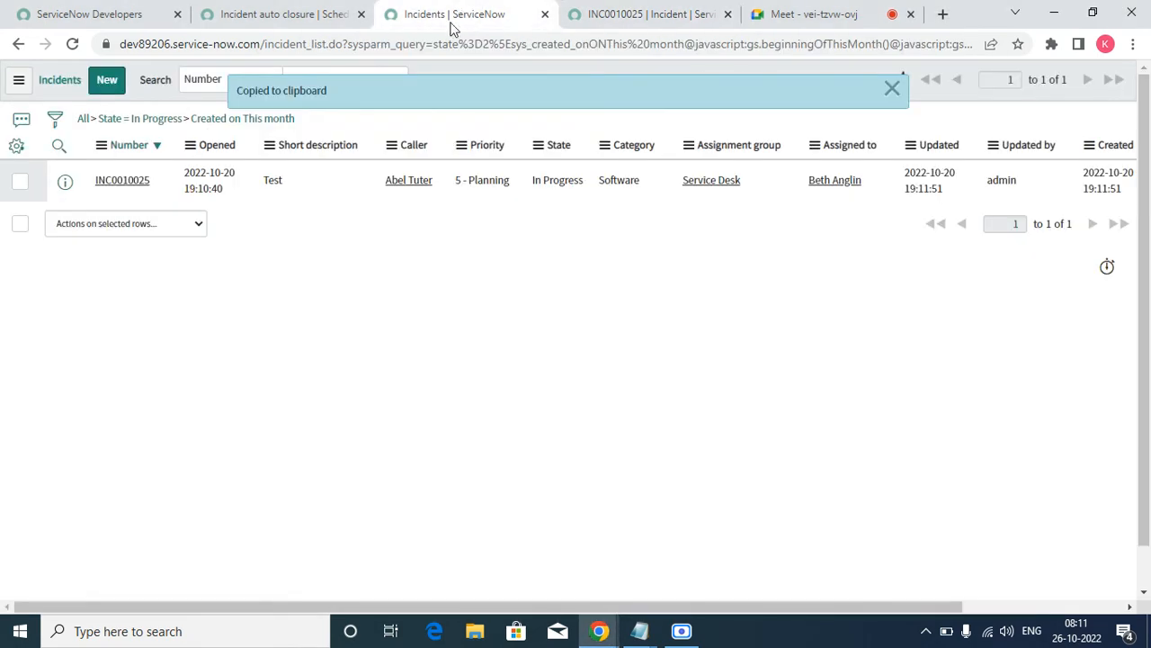
left_click(891, 88)
right_click(504, 90)
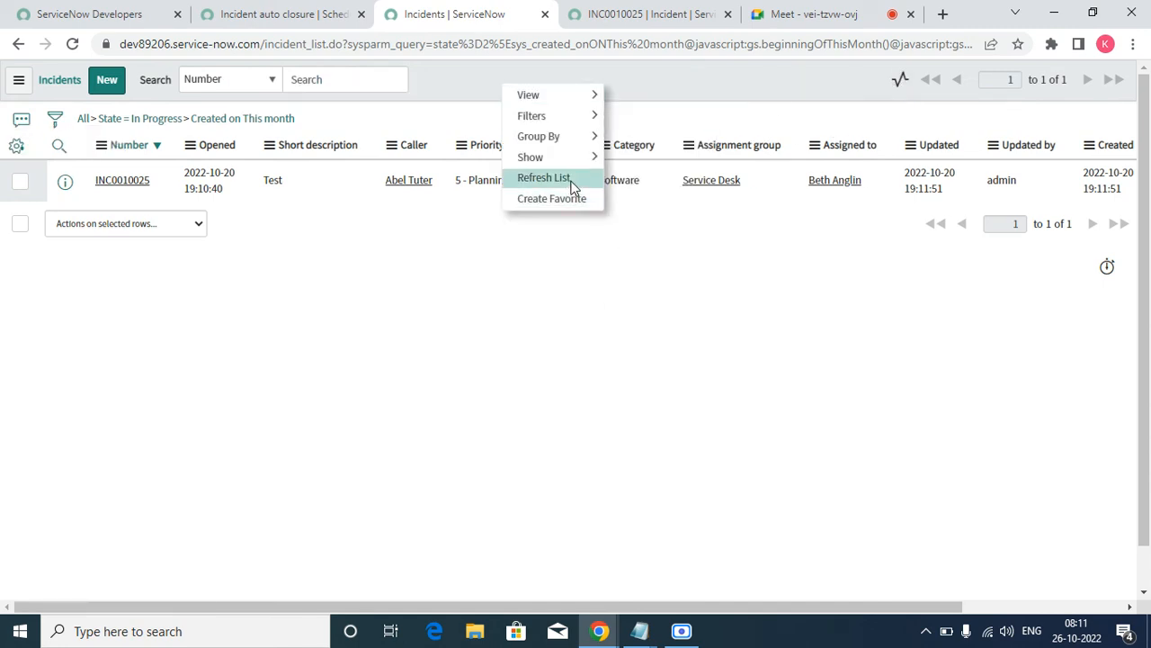
left_click(572, 179)
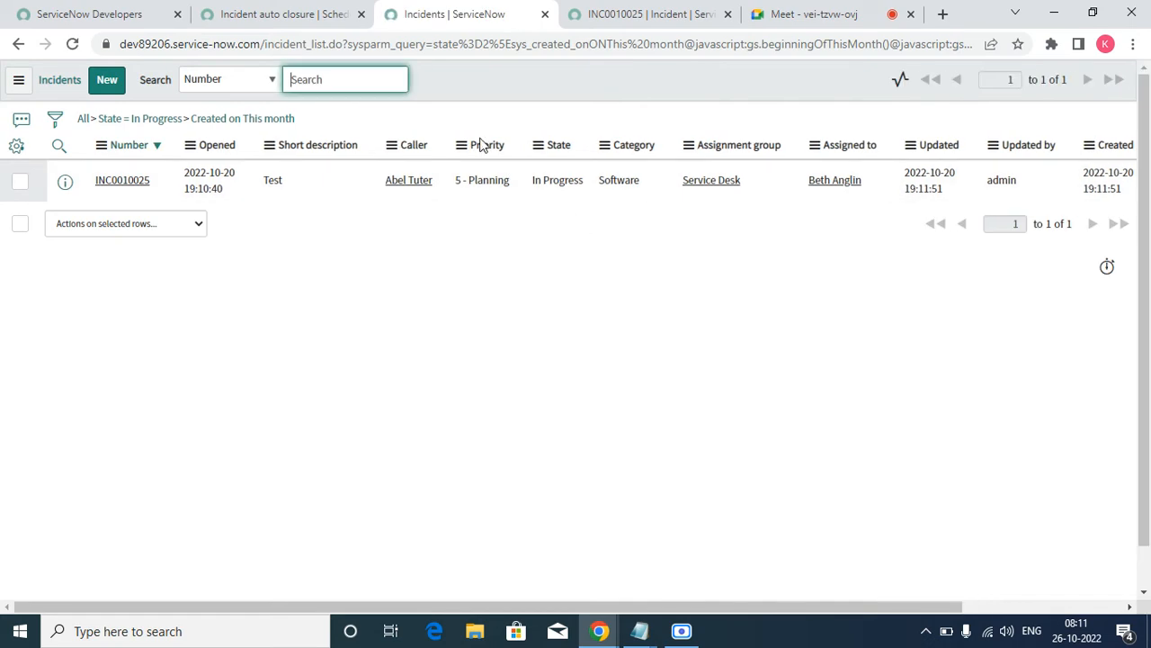
Step: Review the Incident auto closure script and incident INC0010025, and execute the job immediately
left_click(259, 17)
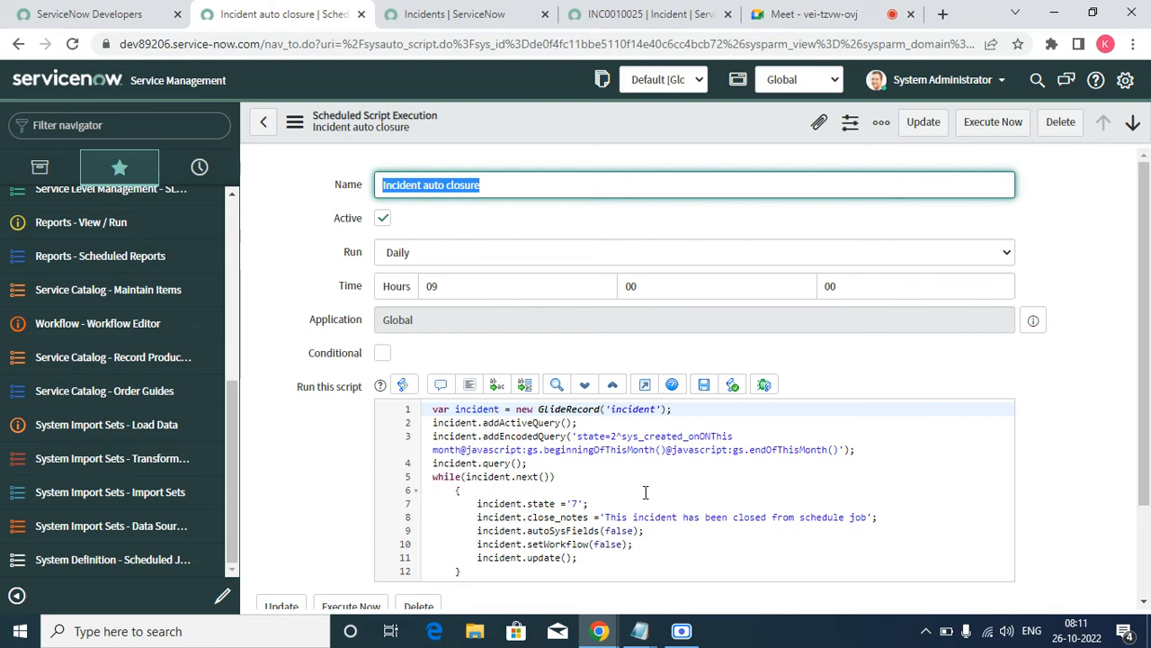
scroll(649, 494, "down", 2)
scroll(655, 499, "up", 4)
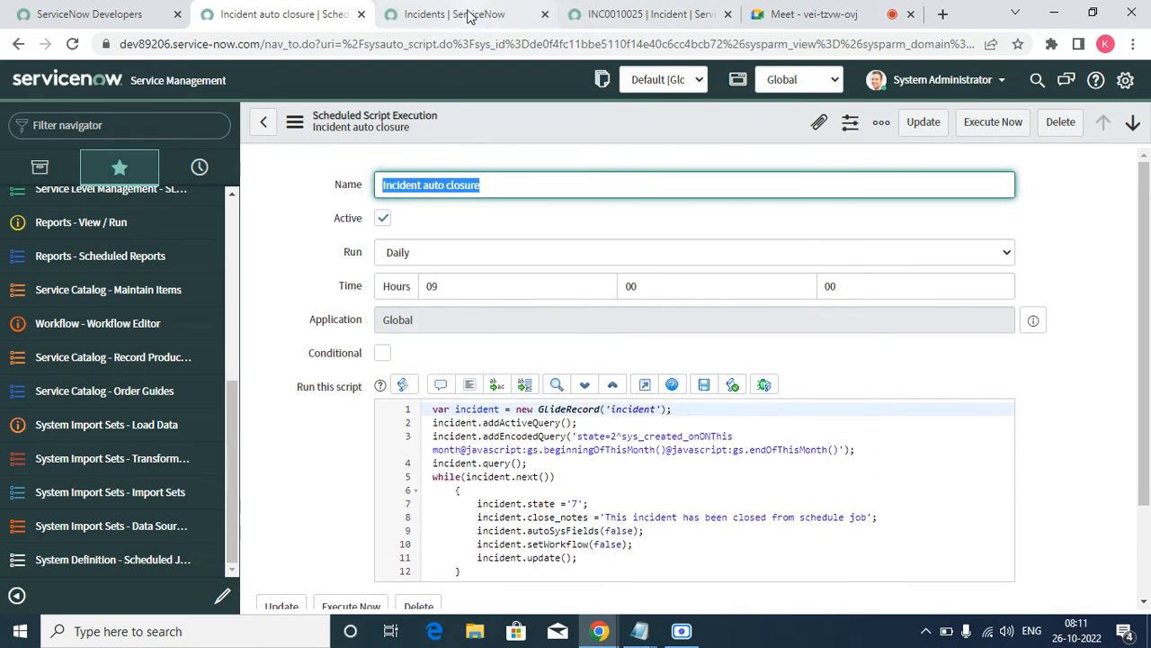
left_click(468, 21)
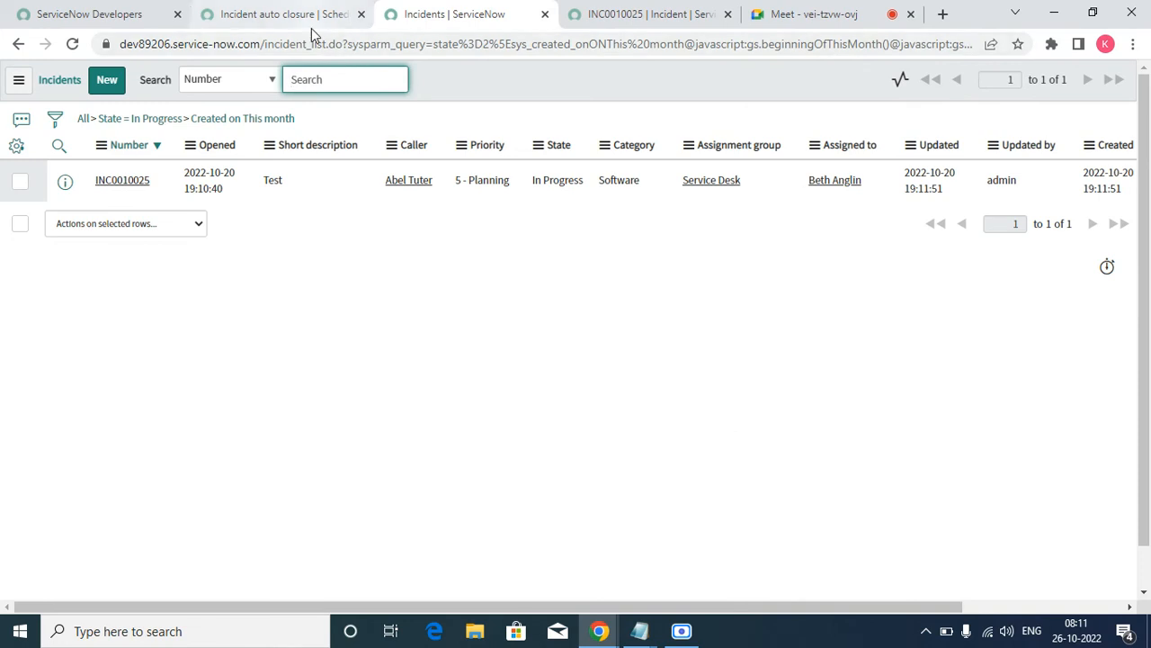
left_click(612, 14)
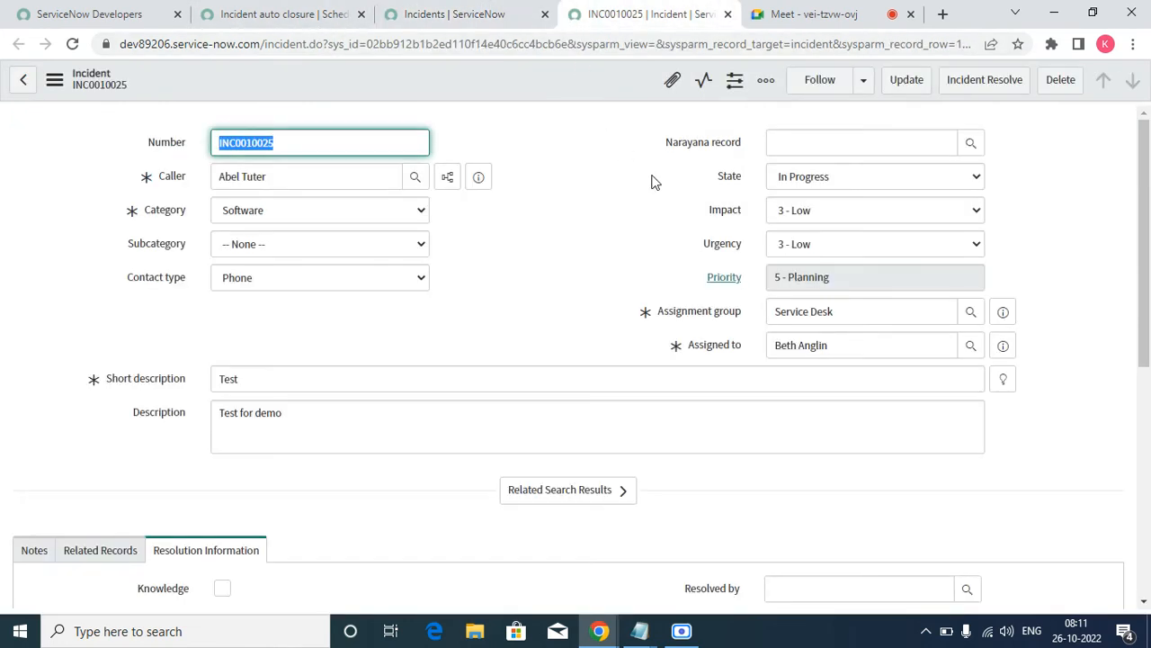
left_click(316, 25)
left_click(995, 121)
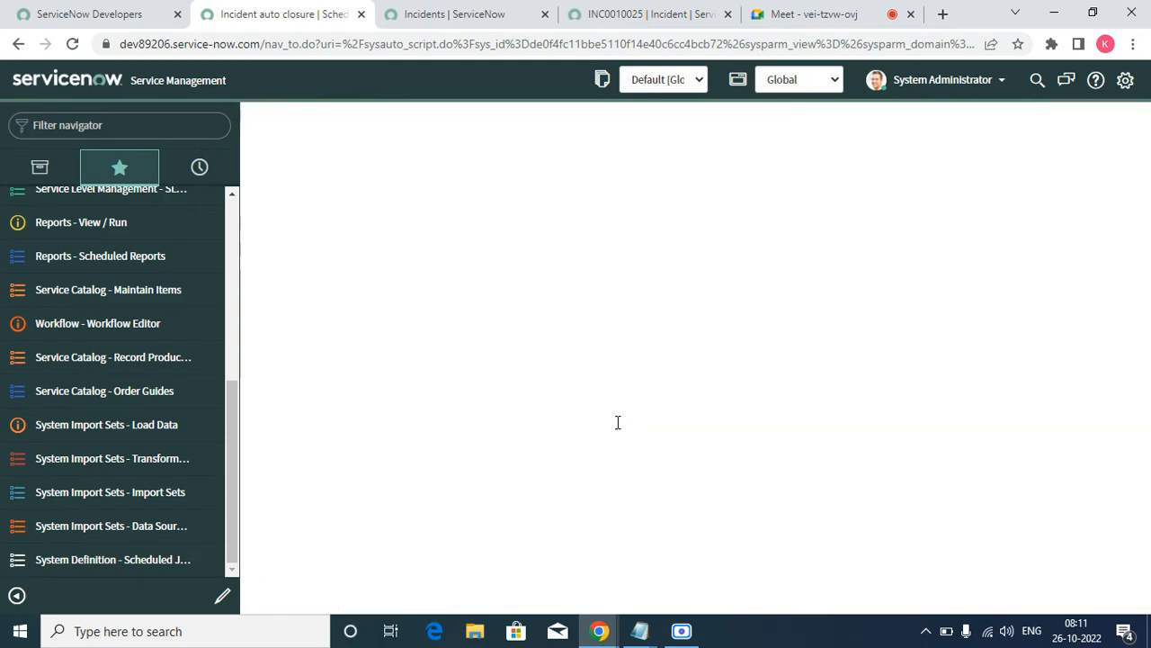
Step: Reopen the Incident auto closure job from the Scheduled Jobs list and show its script
left_click(131, 559)
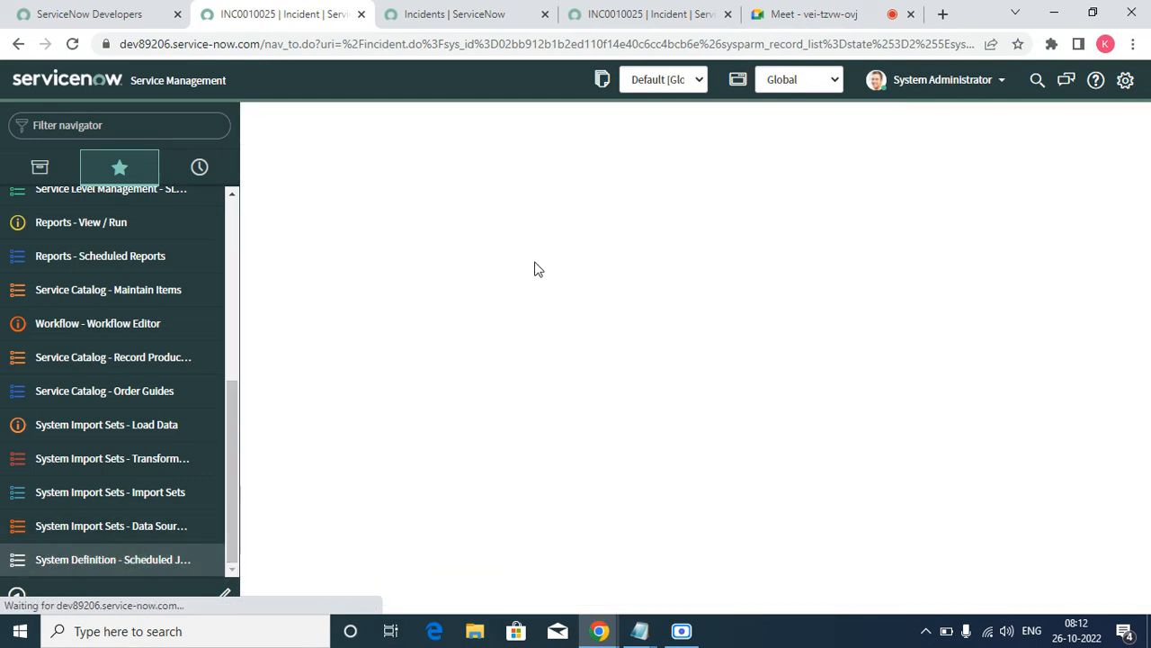
scroll(585, 357, "down", 5)
scroll(401, 279, "up", 5)
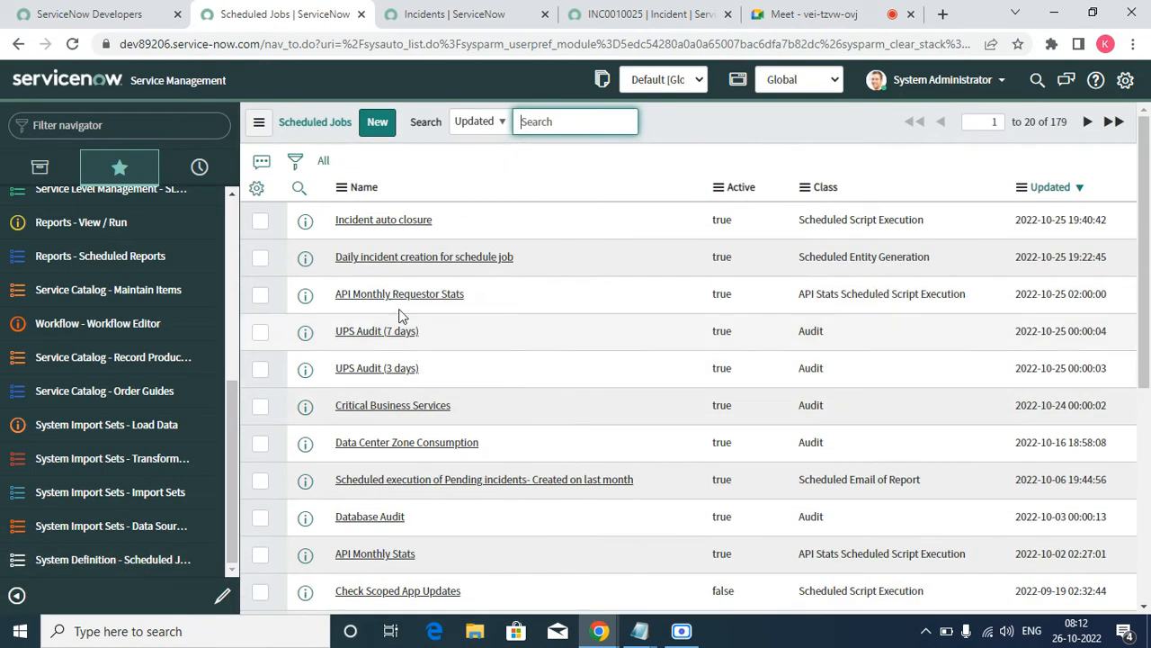
left_click(385, 220)
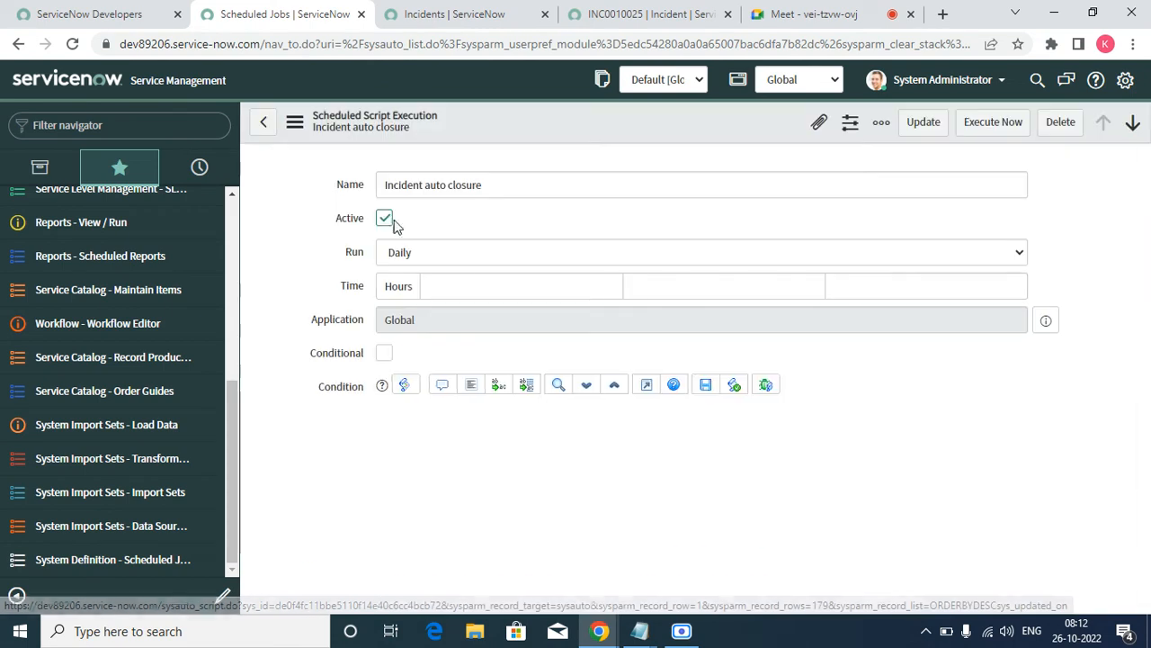
scroll(515, 356, "down", 1)
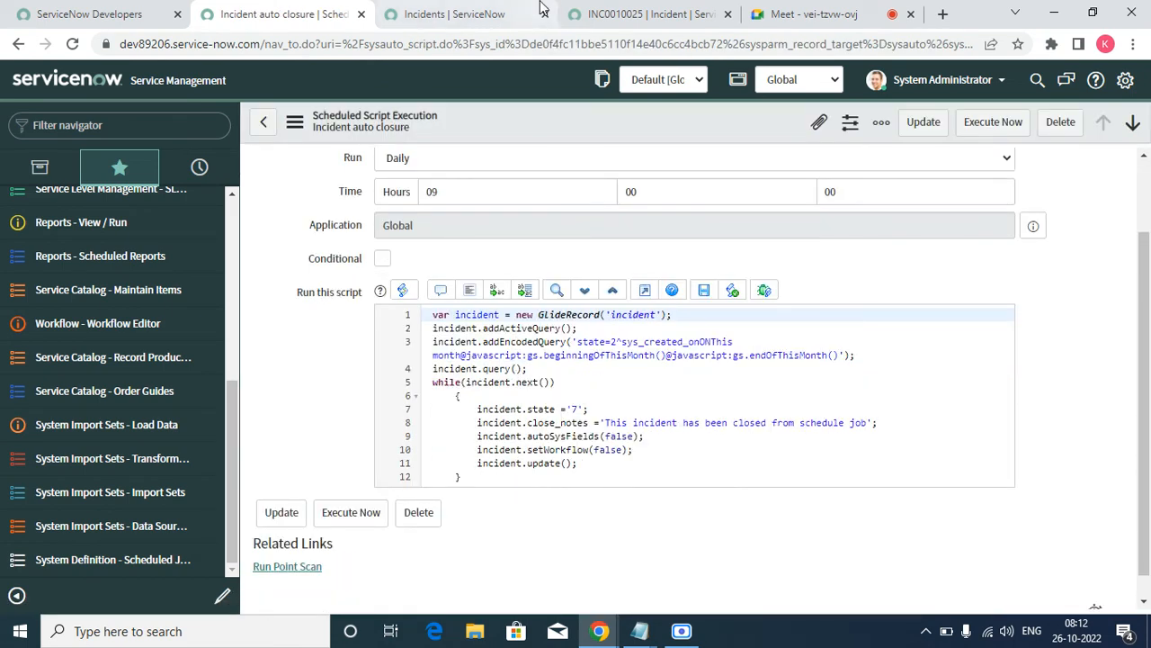
Step: Reload the INC0010025 form and check its state and resolution information against the job script
left_click(648, 14)
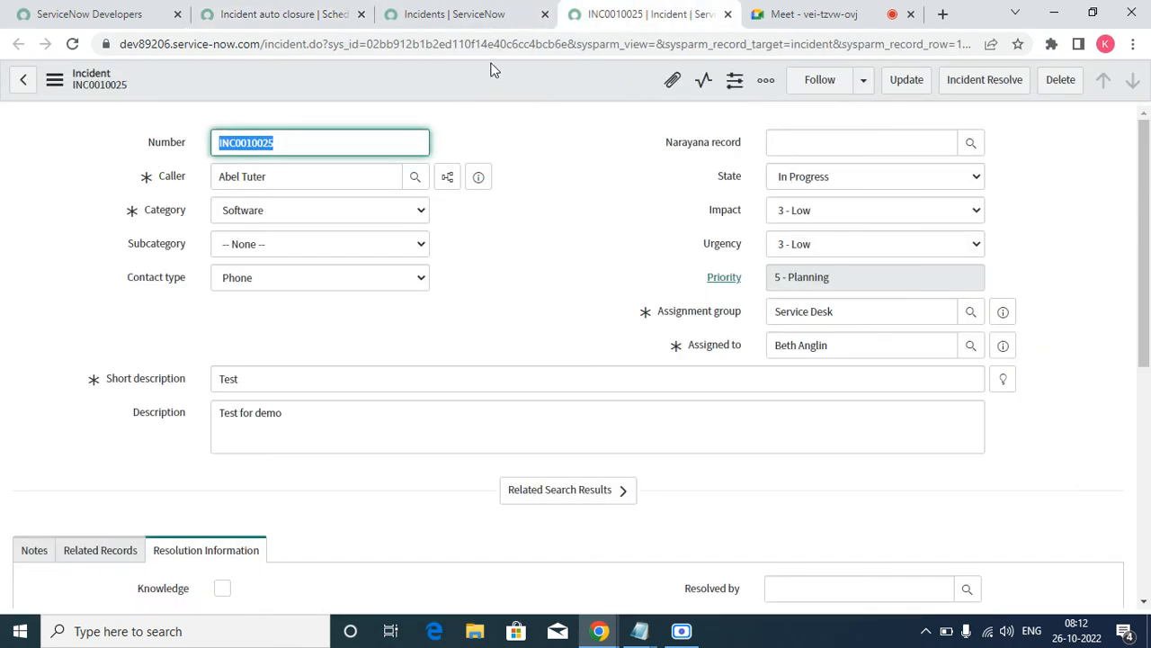
right_click(472, 83)
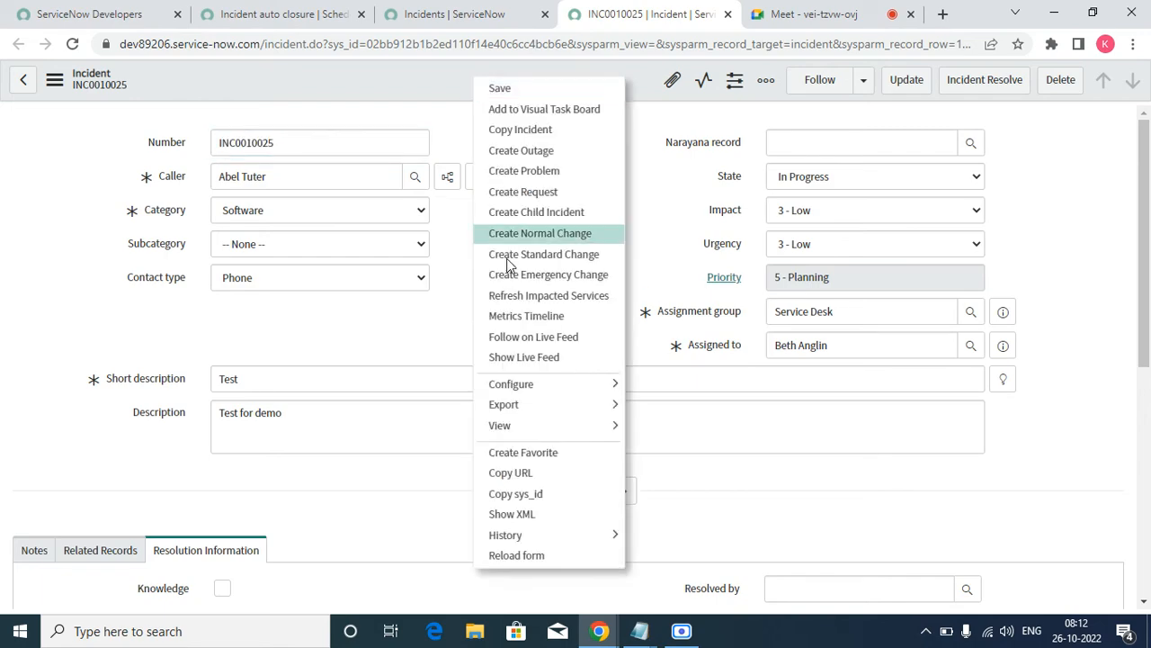
left_click(535, 551)
scroll(319, 441, "down", 4)
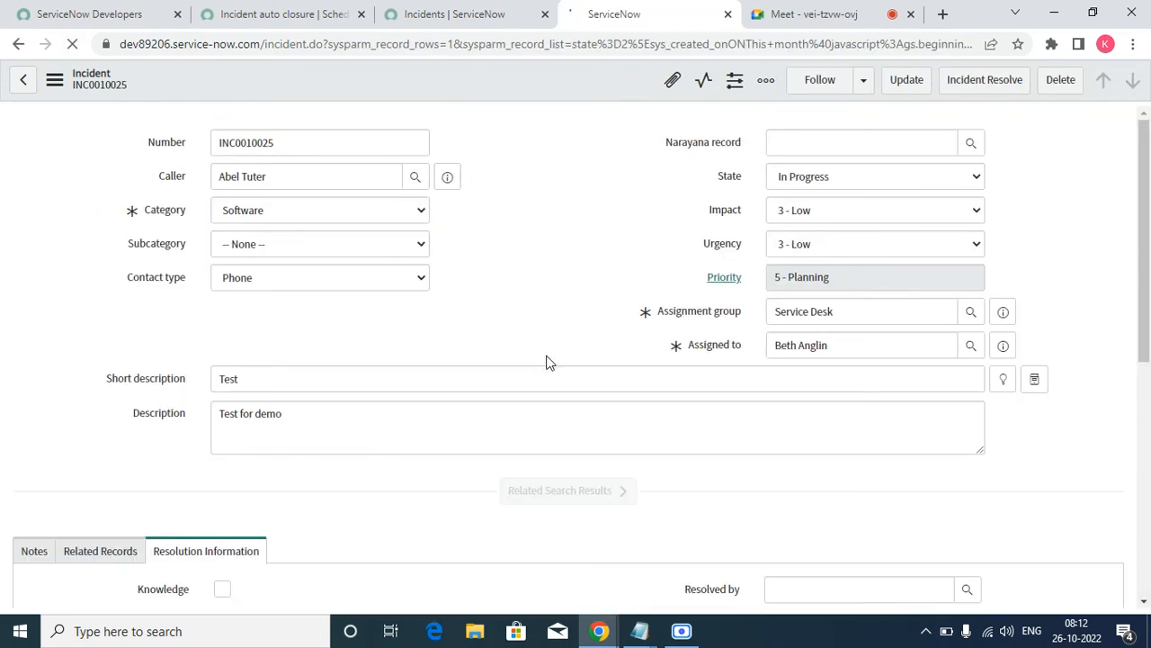
left_click(297, 14)
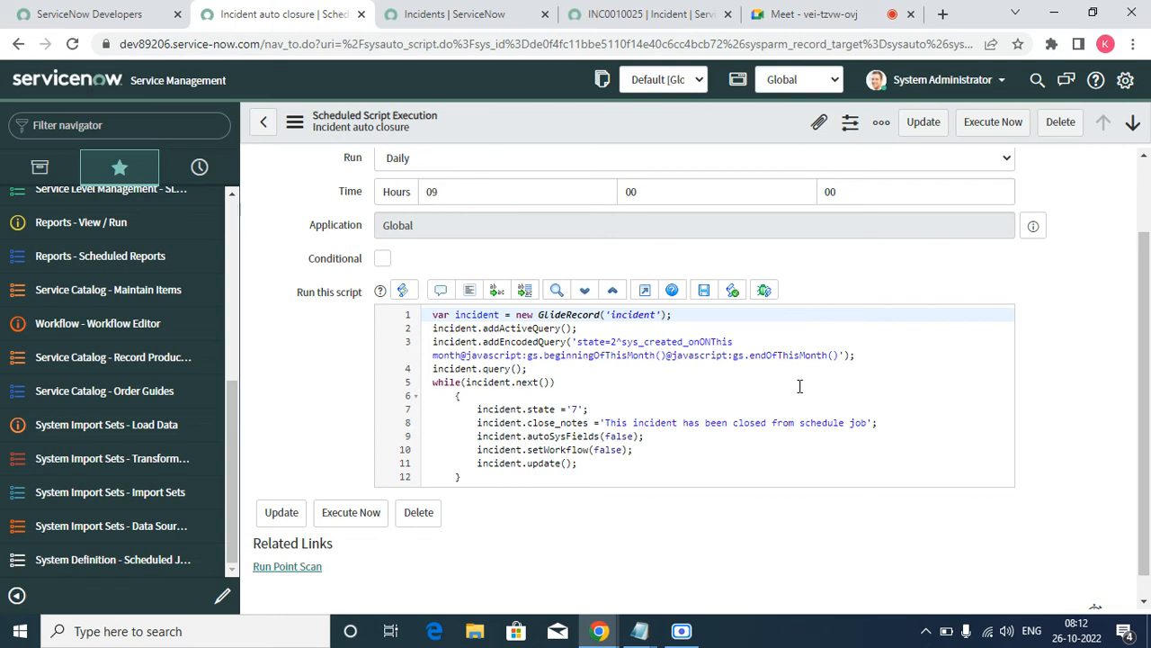
left_click(608, 10)
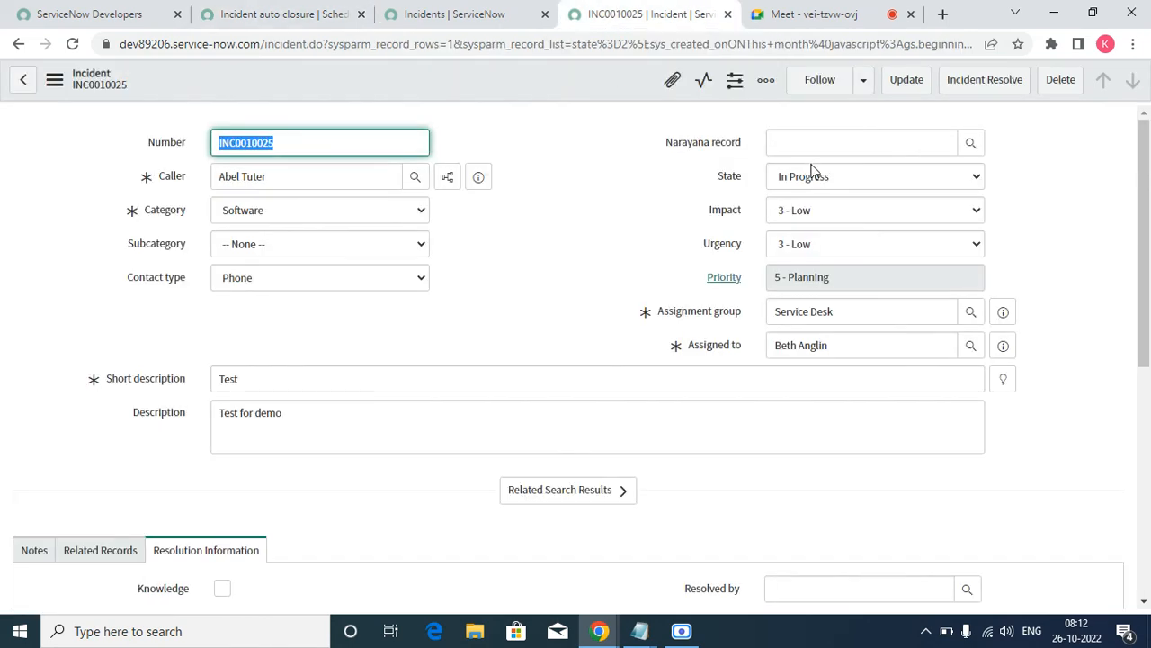
Step: Copy the query of the incident list filtered by In Progress and created this month, and return to the Incident auto closure job
left_click(415, 7)
right_click(258, 120)
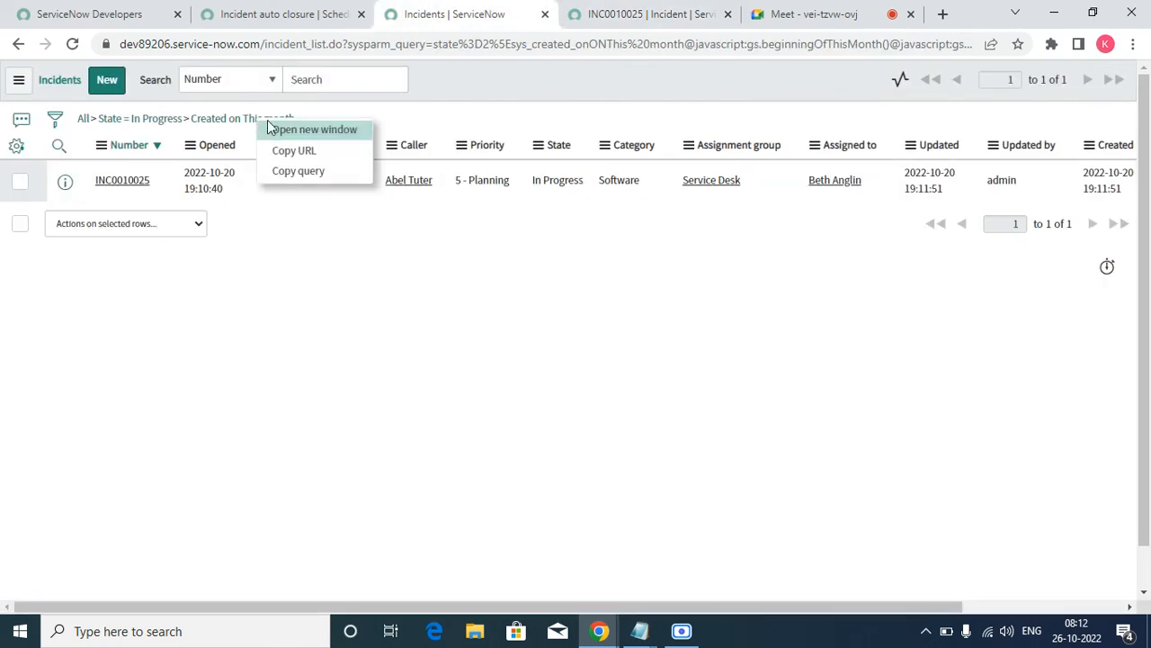
left_click(299, 170)
left_click(303, 14)
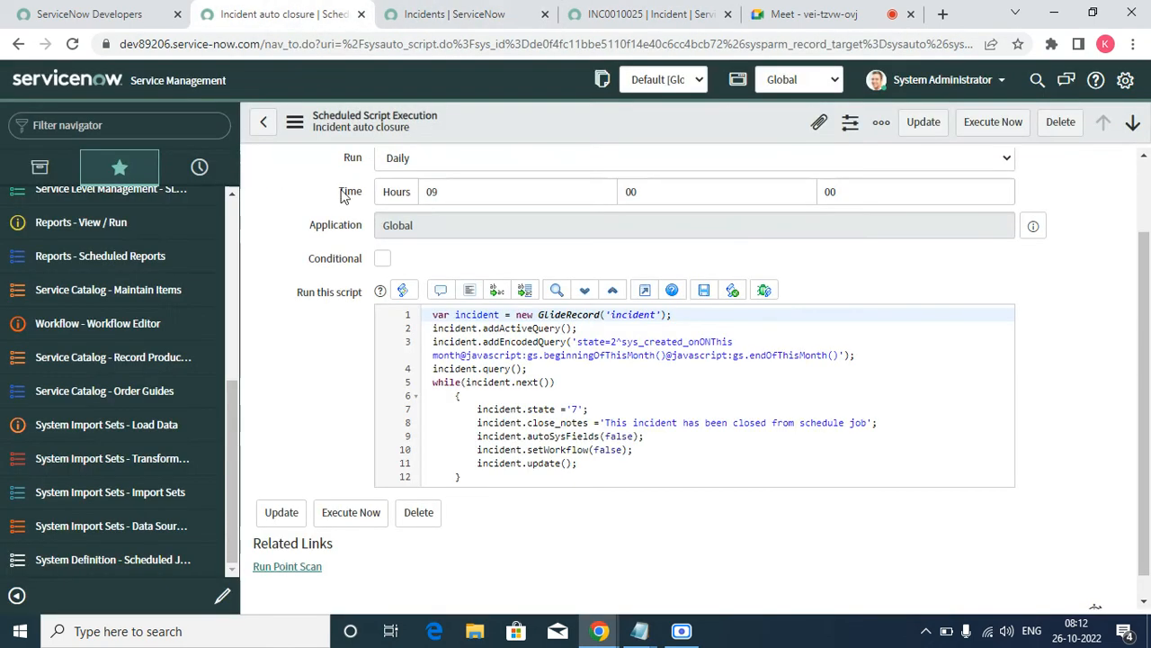
Step: Replace the addEncodedQuery argument on line 3 of the job script with the copied incident list query
left_click(571, 334)
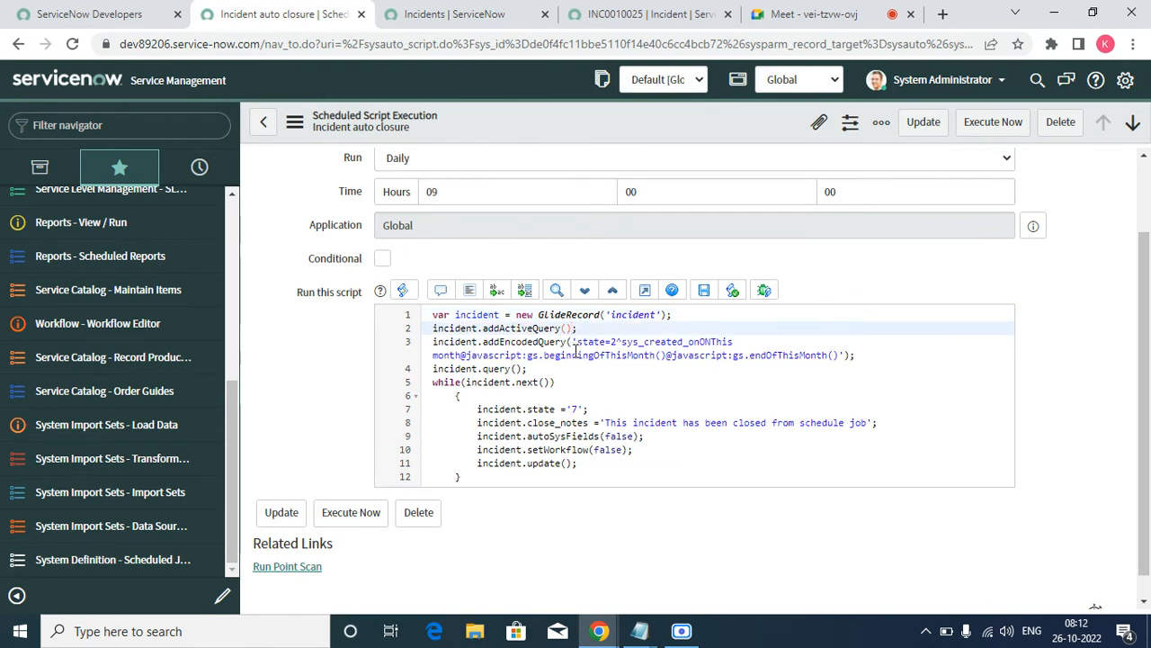
left_click(574, 345)
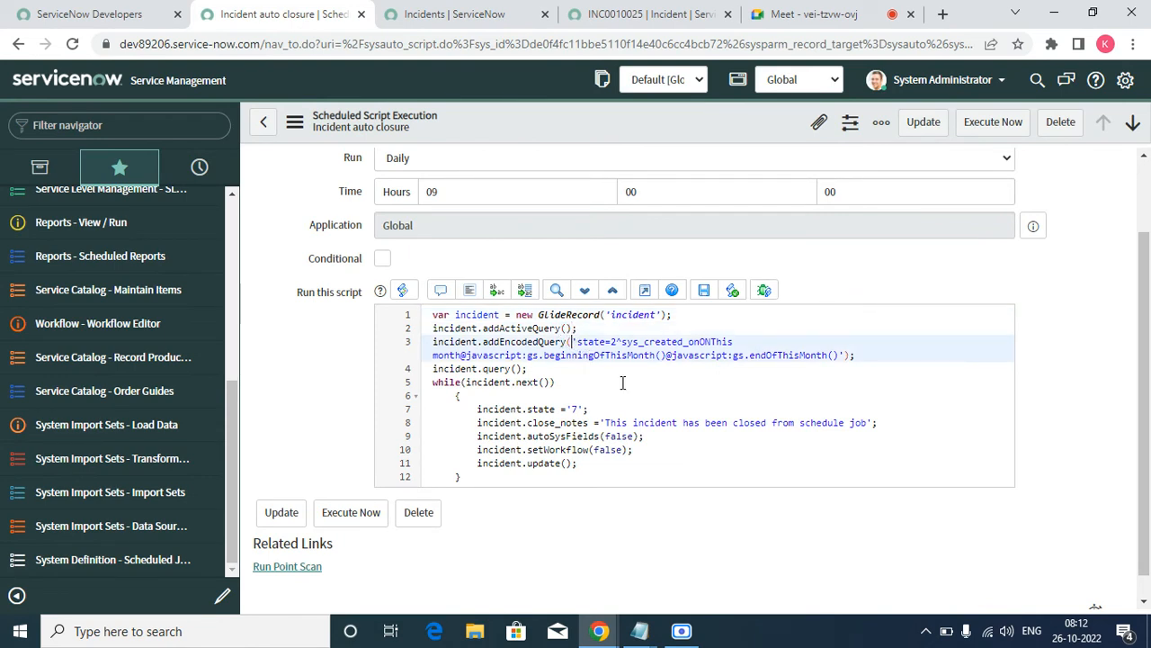
key("Delete")
key("Delete")
key("Delete")
key("Delete")
key("Delete")
key("Delete")
key("Delete")
key("Delete")
key("Delete")
key("Delete")
key("Delete")
key("Delete")
key("Delete")
key("Delete")
key("Delete")
key("Delete")
key("Delete")
key("Delete")
key("Delete")
key("Delete")
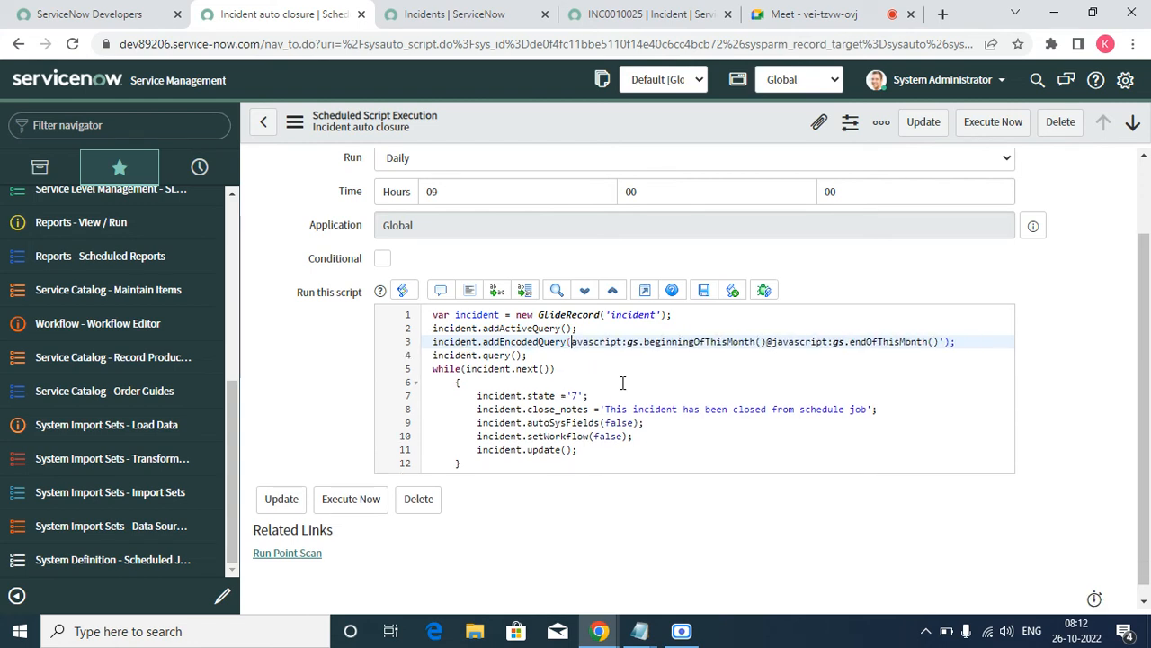
key("Delete")
key("Delete")
key("Delete")
key("Delete")
key("Delete")
key("Delete")
key("Delete")
key("Delete")
key("Delete")
key("Delete")
key("Delete")
key("Delete")
key("Delete")
key("Delete")
key("Delete")
key("Delete")
key("Delete")
key("Delete")
key("Delete")
key("Delete")
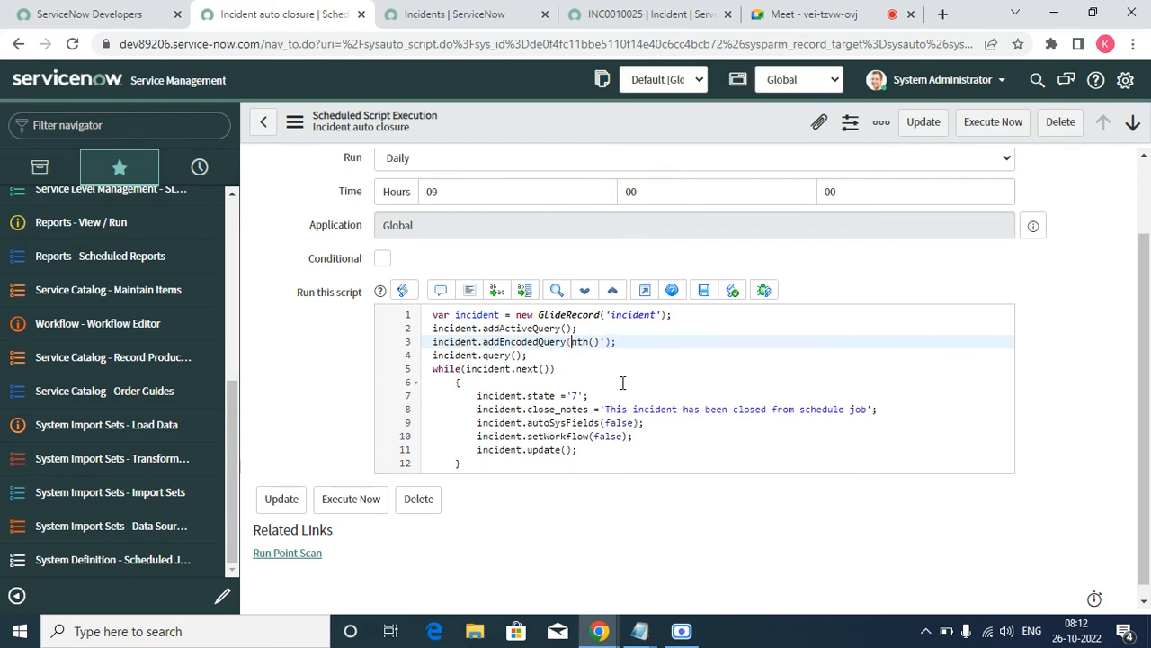
key("Delete")
key("Delete")
key("ctrl+v")
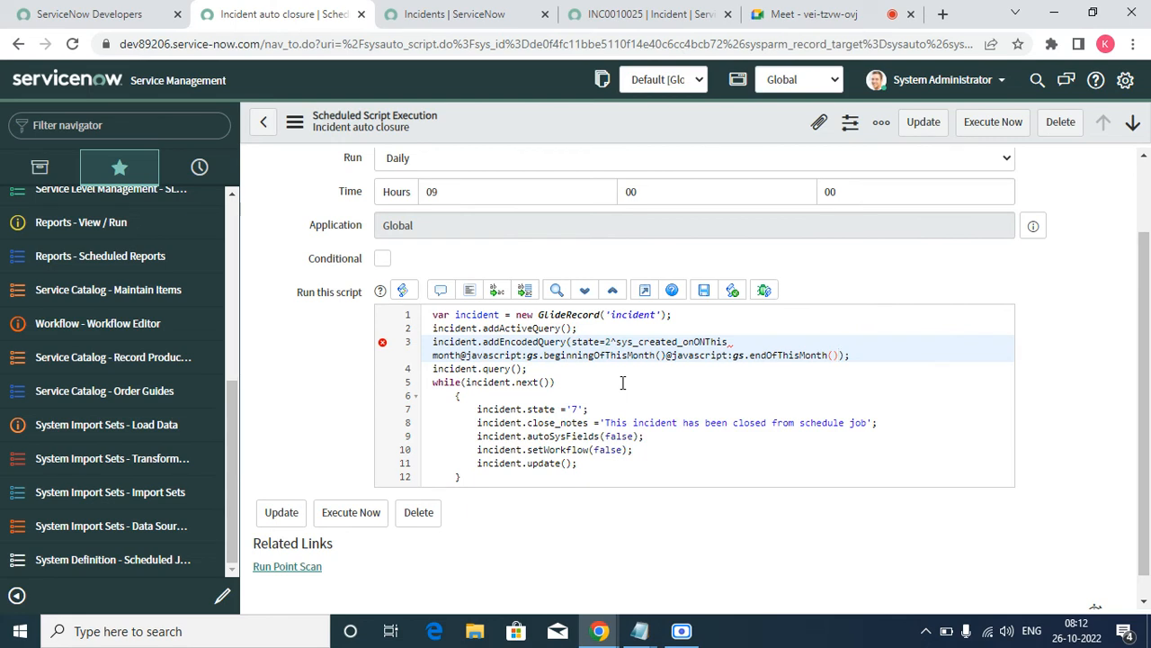
Step: Enclose the pasted query inside addEncodedQuery in single quotes
type("'")
key("BackSpace")
left_click(576, 341)
type("'")
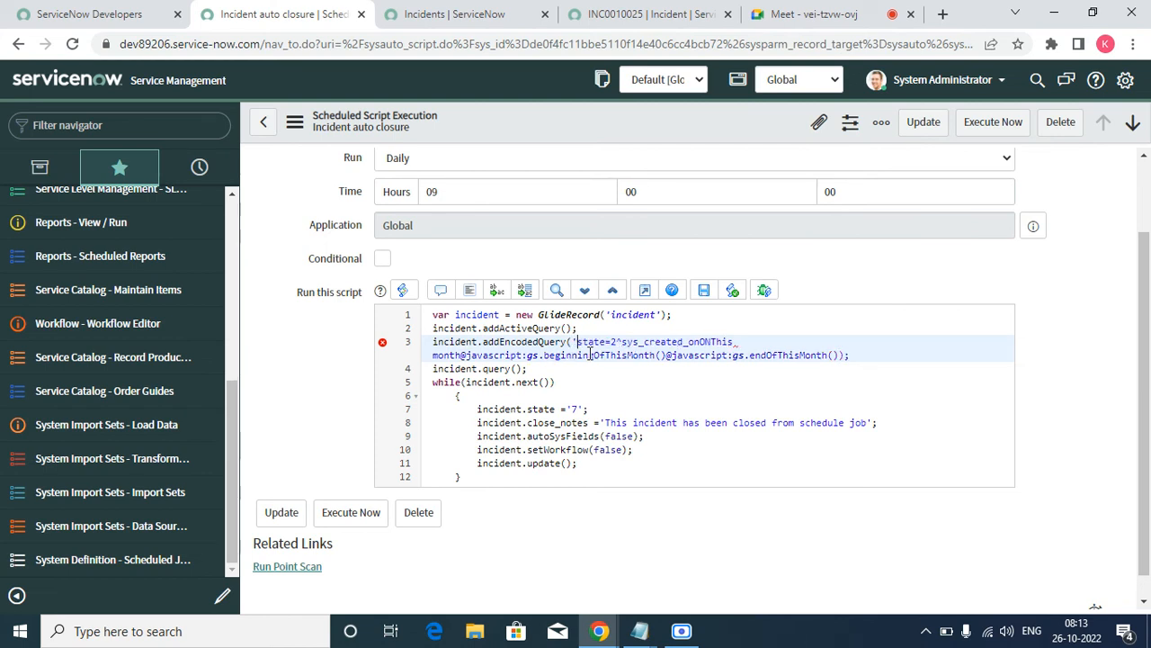
left_click(835, 355)
key("Right")
type("'")
key("BackSpace")
left_click(699, 385)
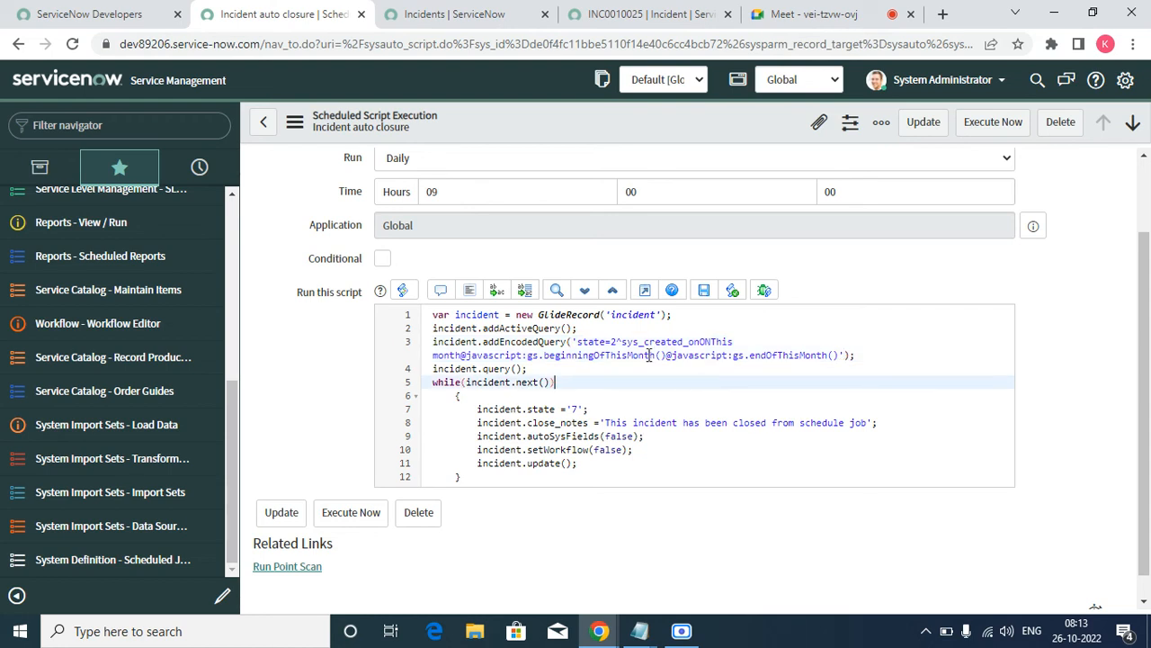
Step: Save the Incident auto closure job with the re-entered encoded query and execute it immediately
right_click(546, 117)
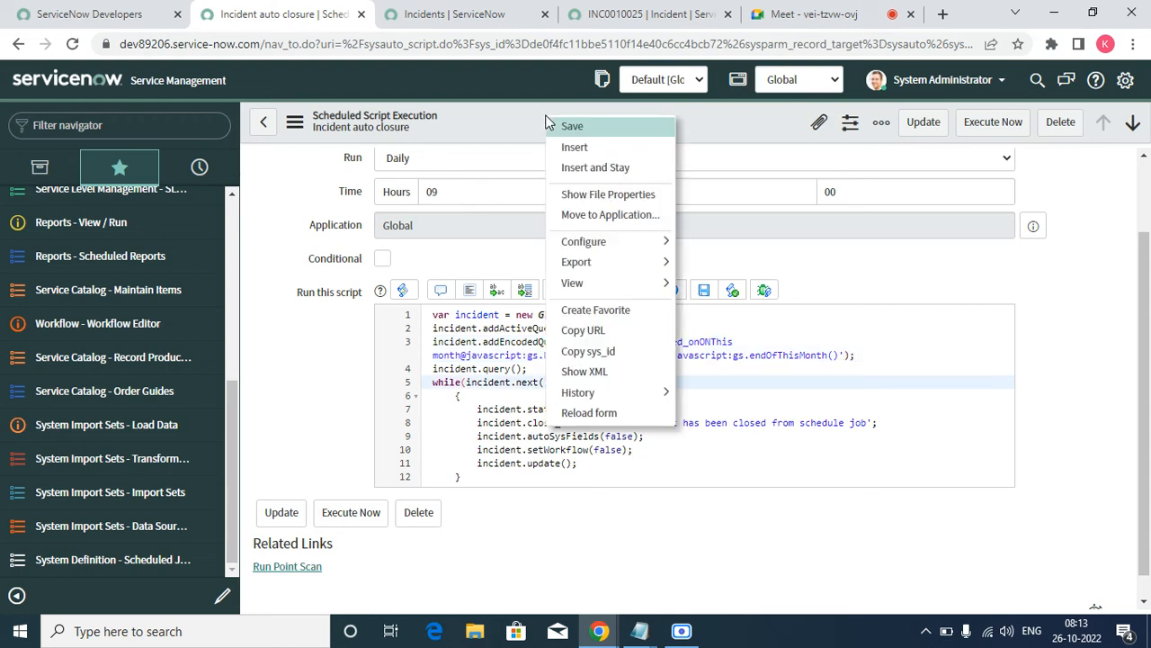
left_click(604, 125)
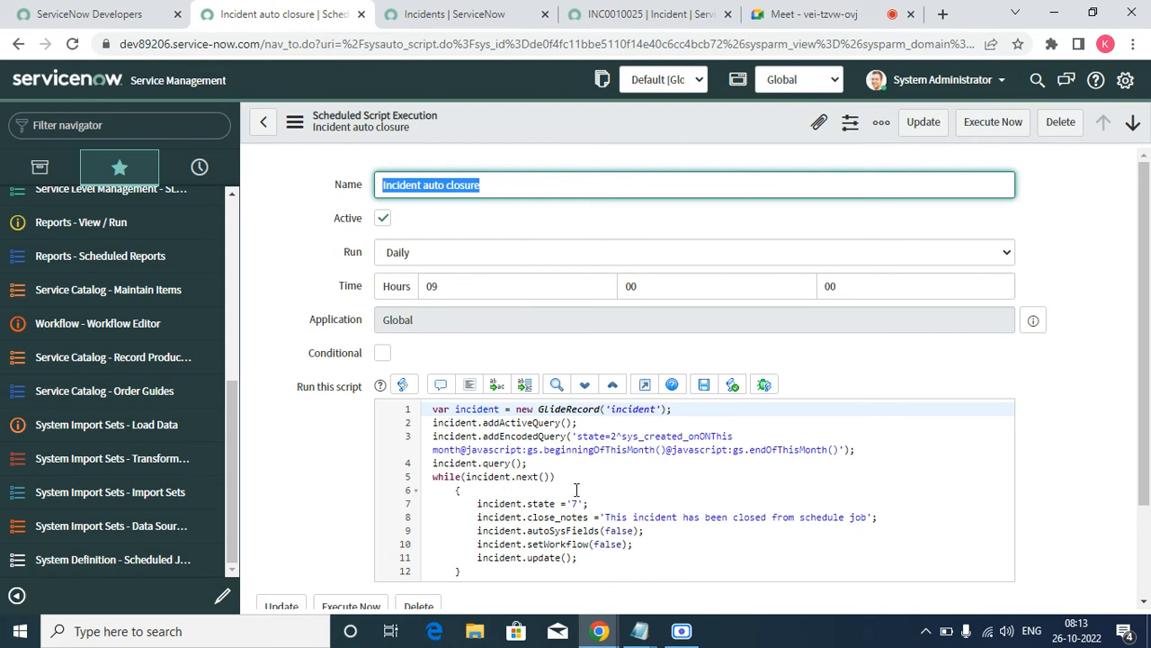
scroll(575, 489, "down", 2)
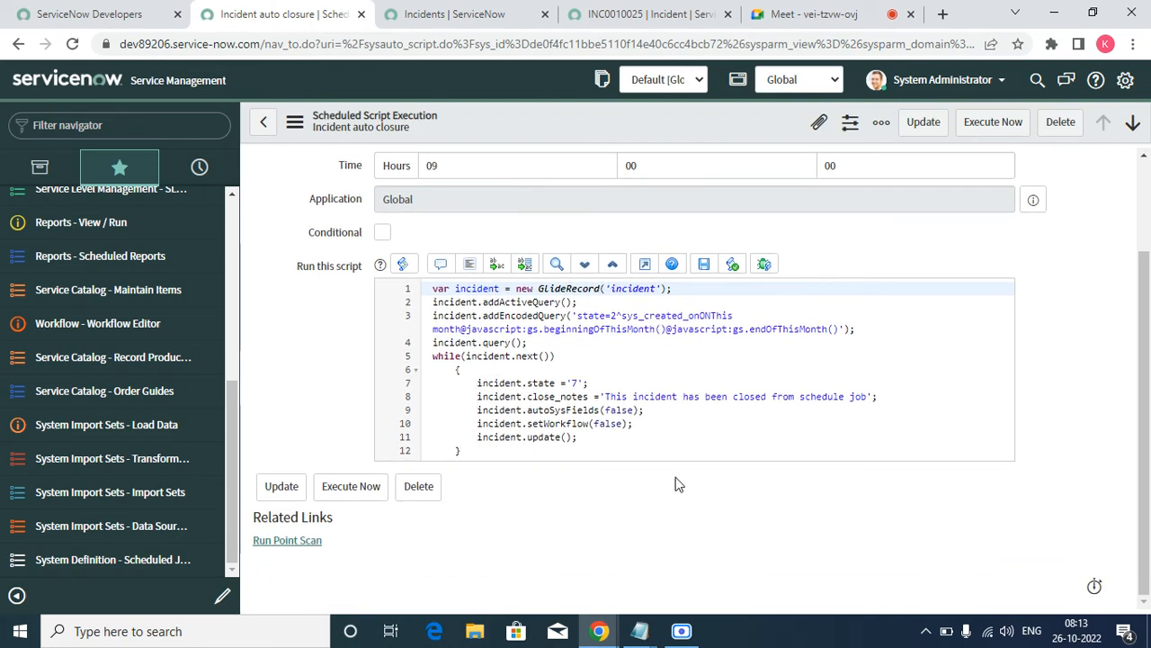
left_click(993, 122)
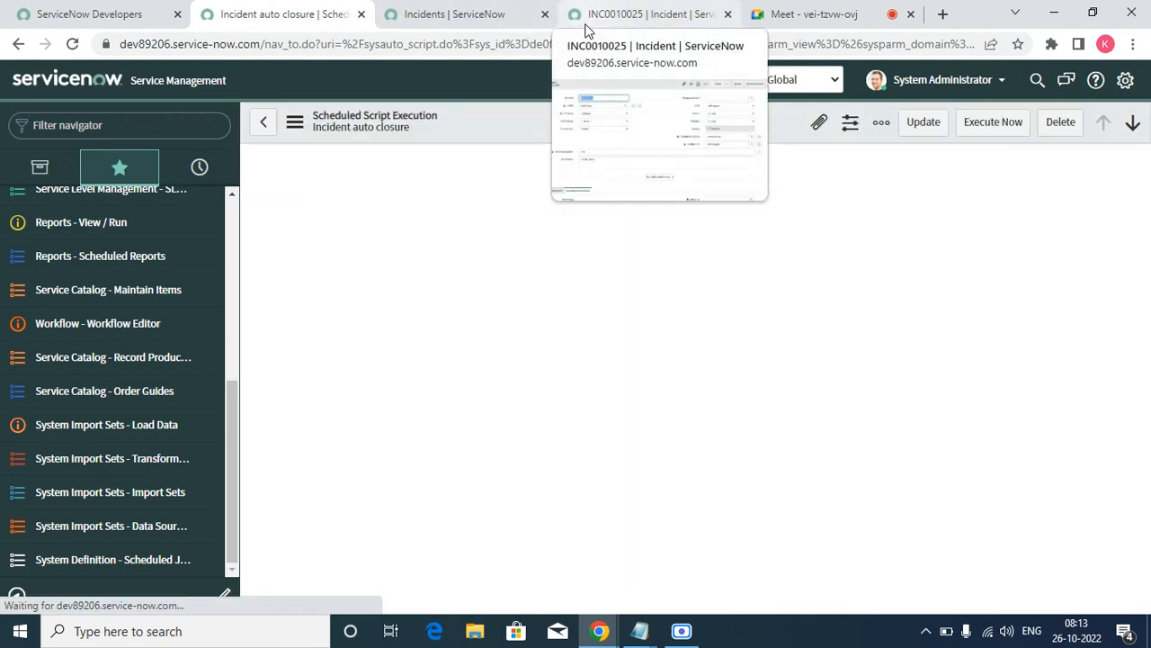
Step: Reload the INC0010025 form to check its state and activities, and show the activity stream of the incident list
left_click(612, 15)
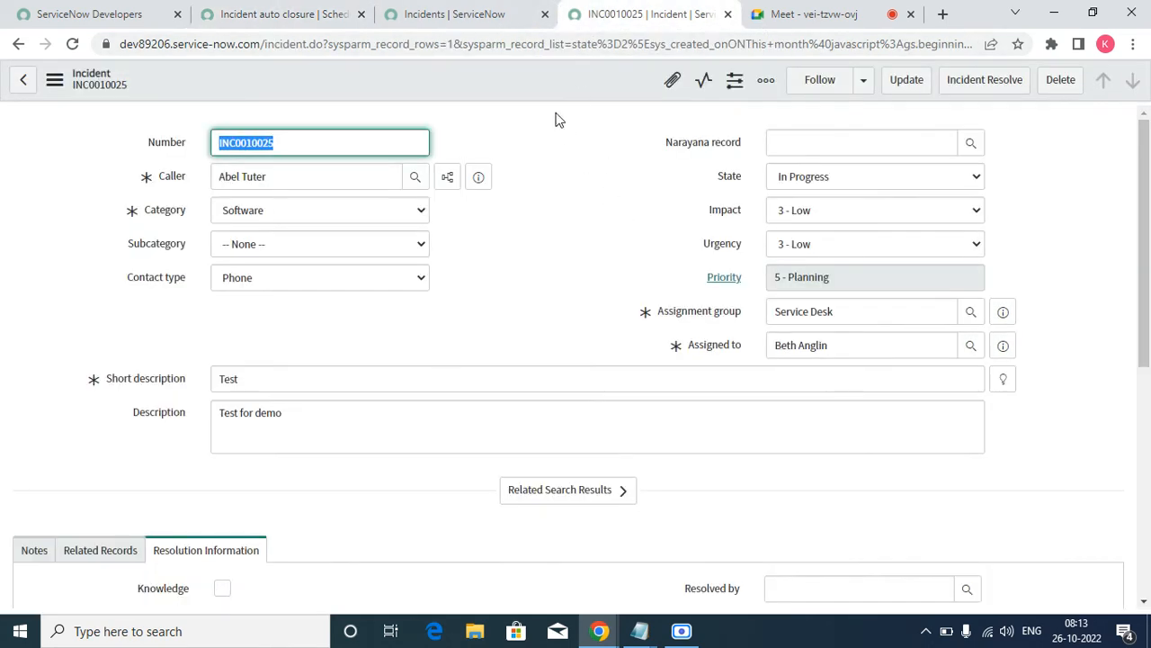
right_click(532, 79)
left_click(601, 554)
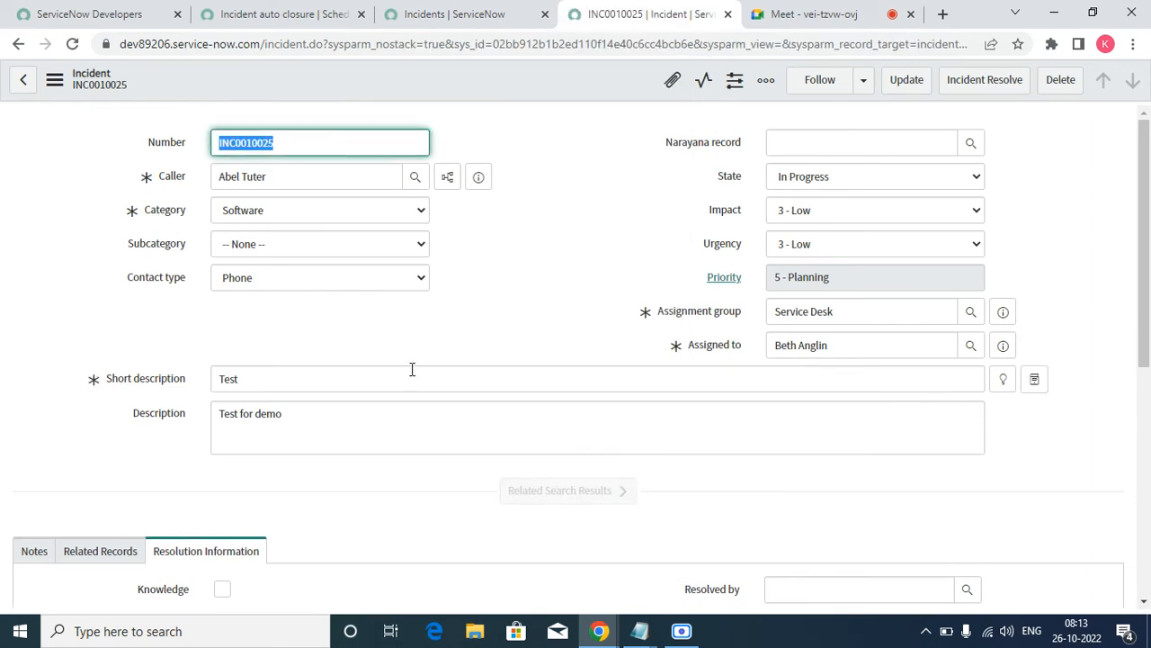
left_click_drag(1144, 241, 1147, 418)
left_click(32, 209)
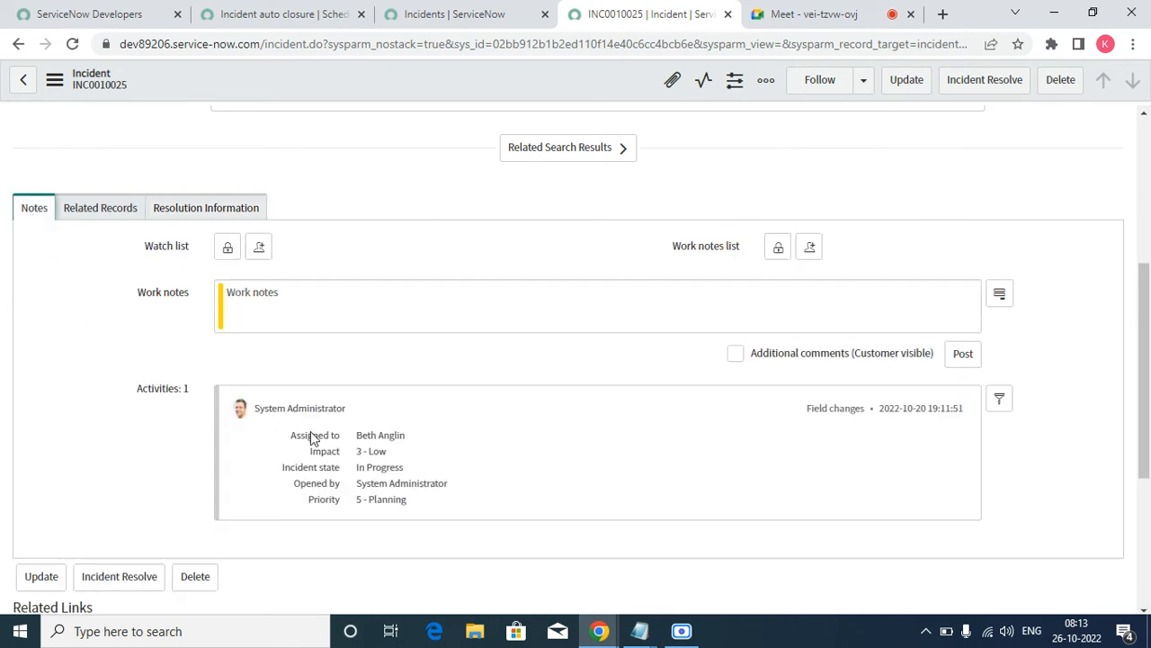
left_click(419, 16)
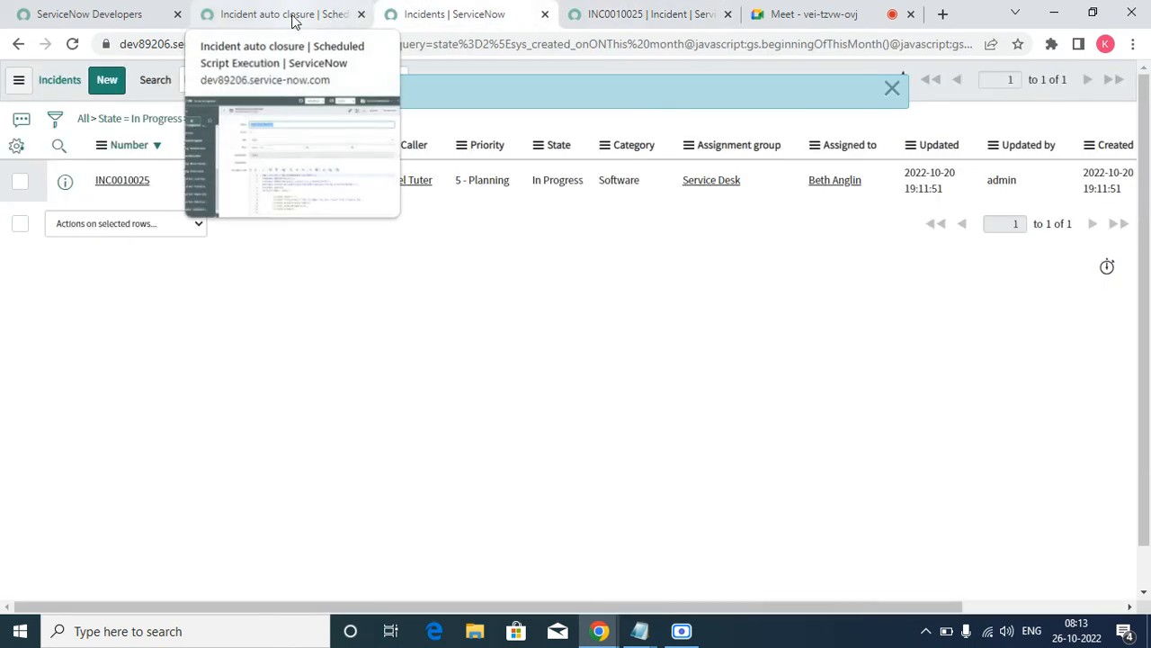
left_click(900, 80)
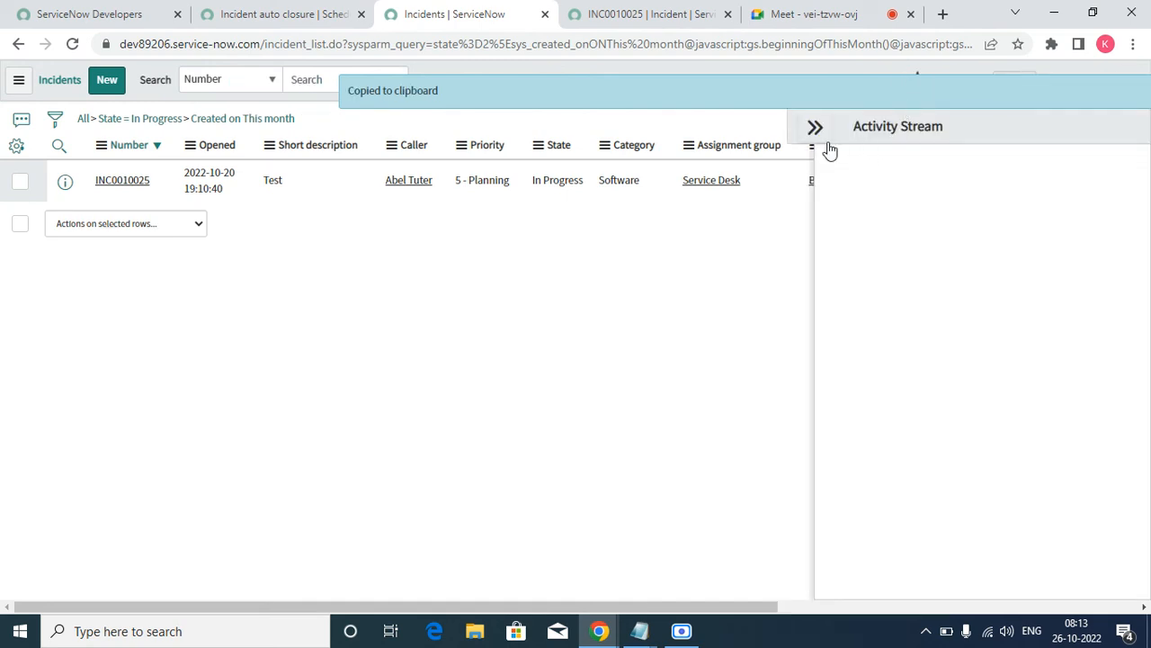
Step: Comment out the addEncodedQuery line in the Incident auto closure script with //
left_click(261, 11)
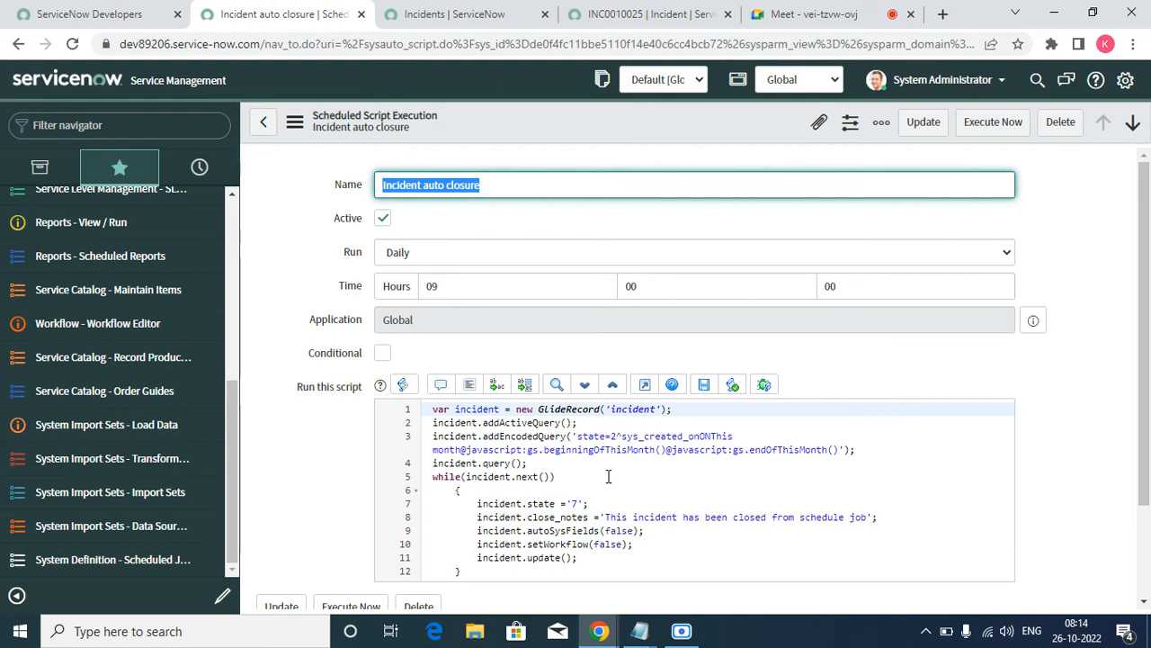
left_click(467, 455)
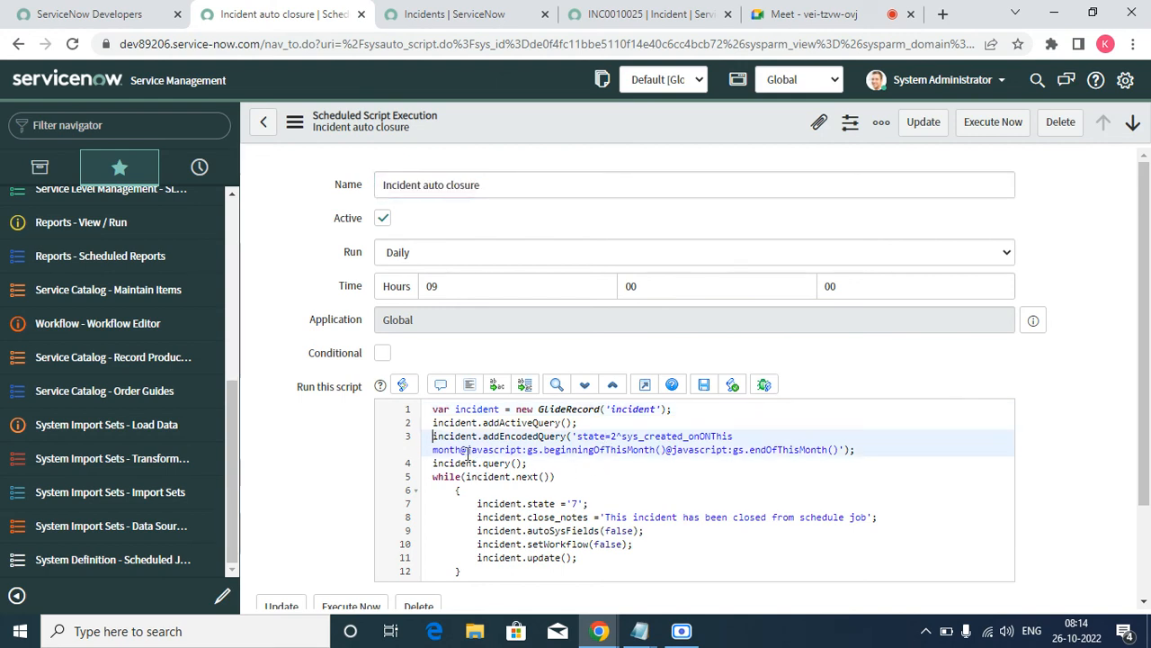
type("//")
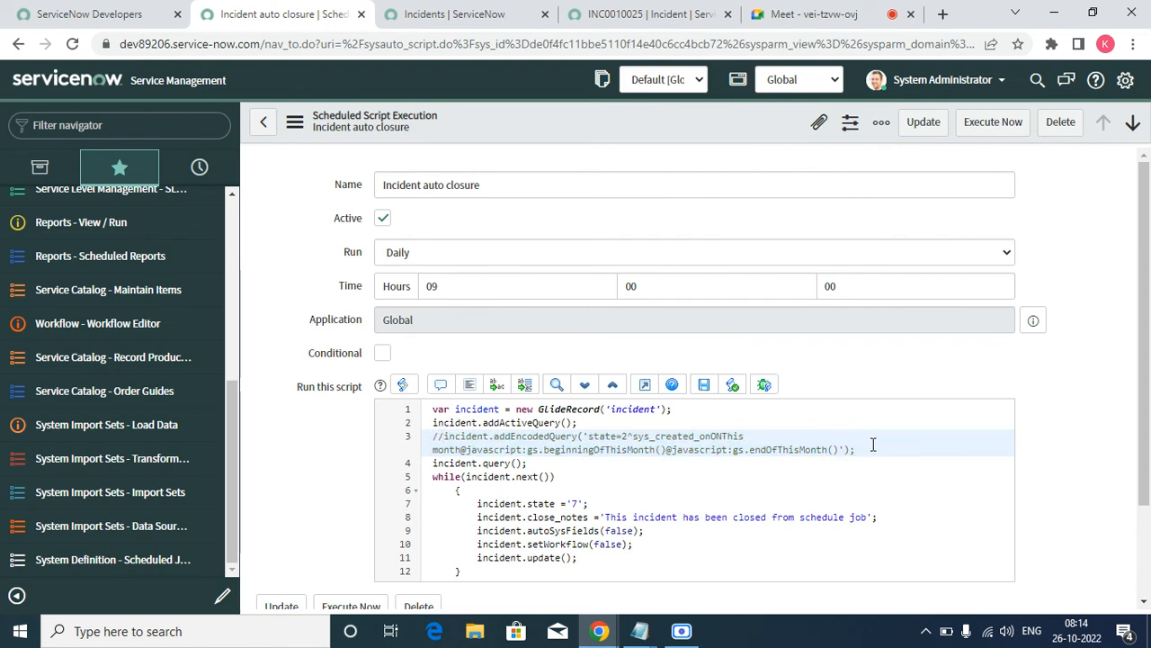
Step: Add the line incident.addQuery('state','2'); below the commented-out encoded query in the job script
key("Return")
type("incid")
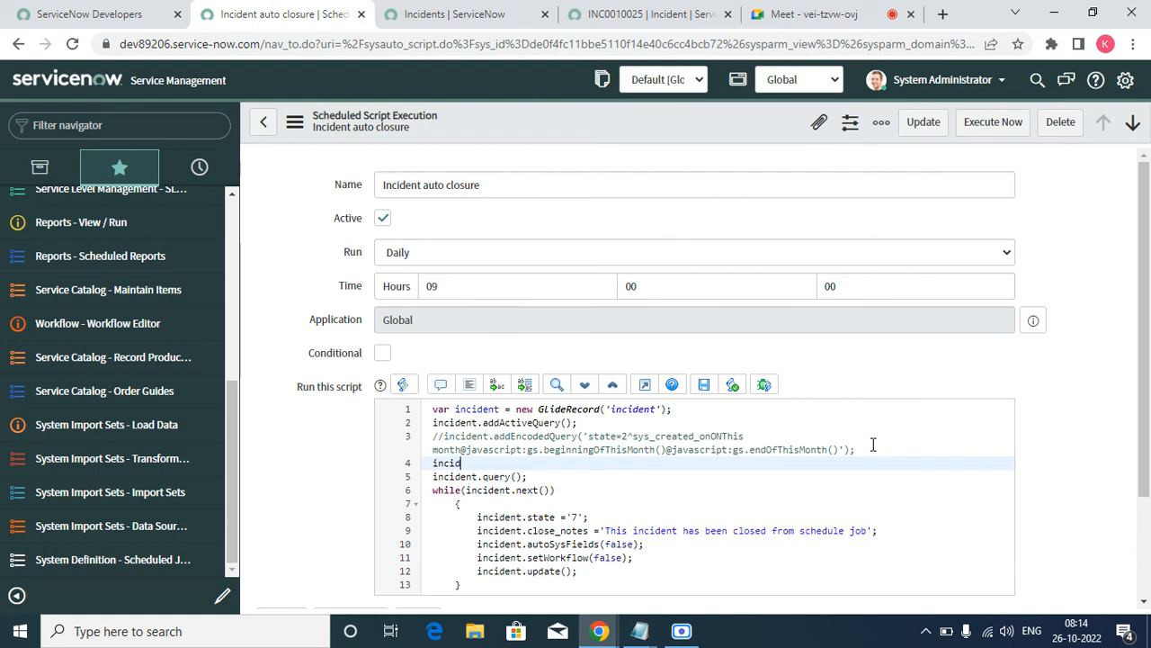
type("ent.")
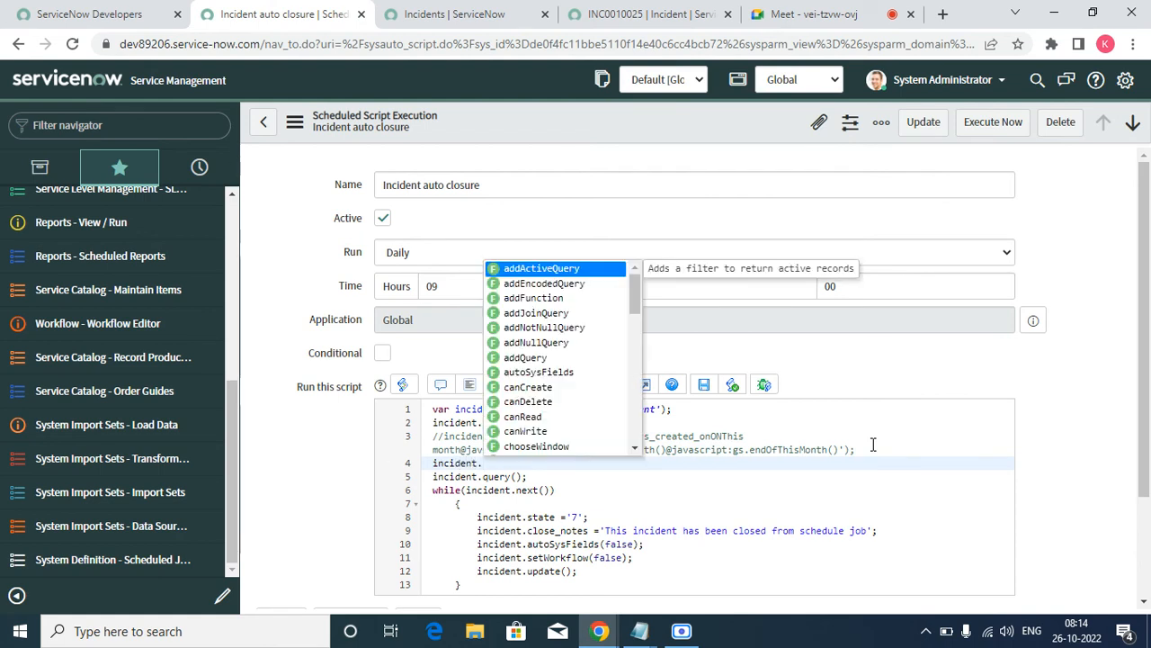
type("add")
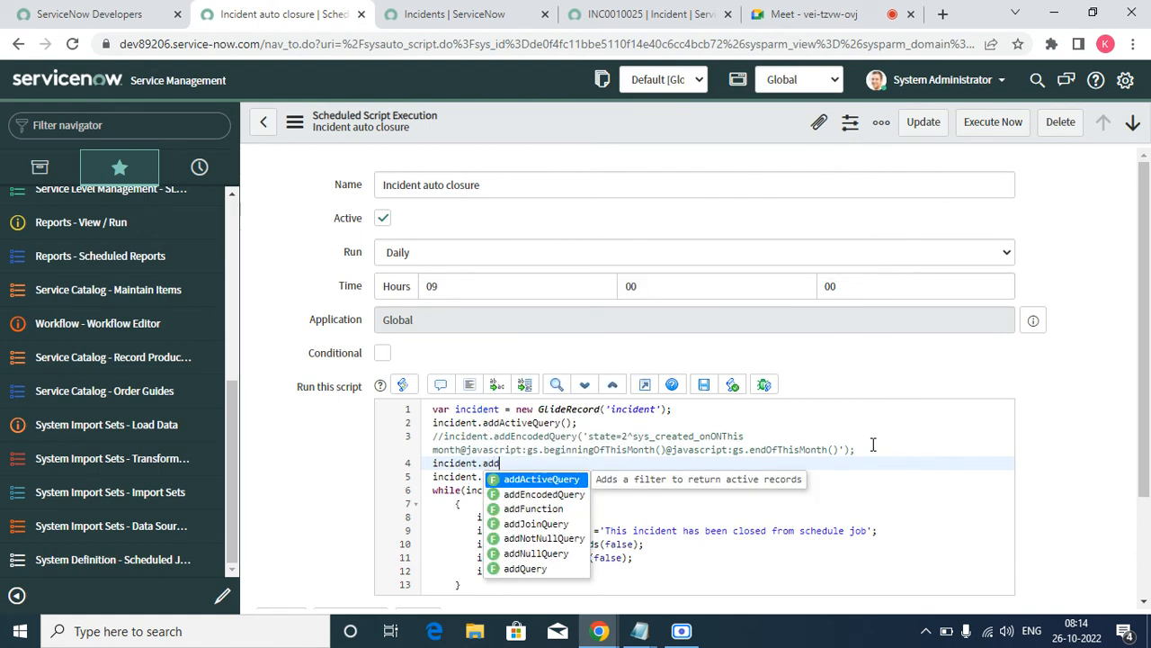
key("Down")
key("Down")
key("Down")
key("Down")
key("Down")
key("Down")
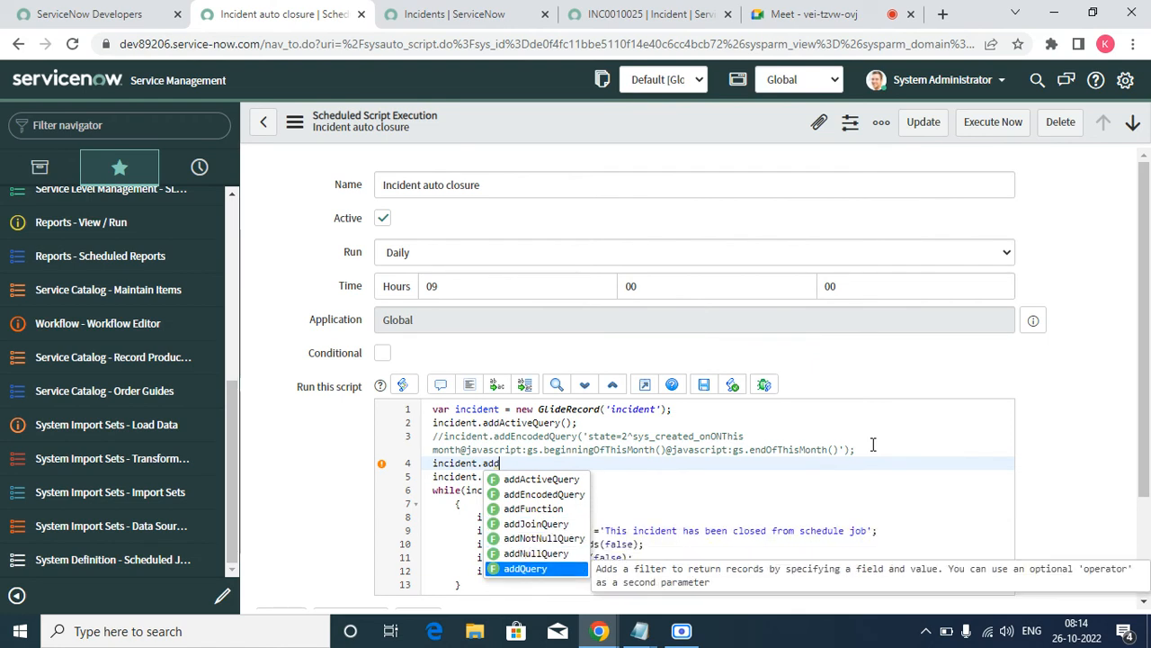
key("Return")
type("'s")
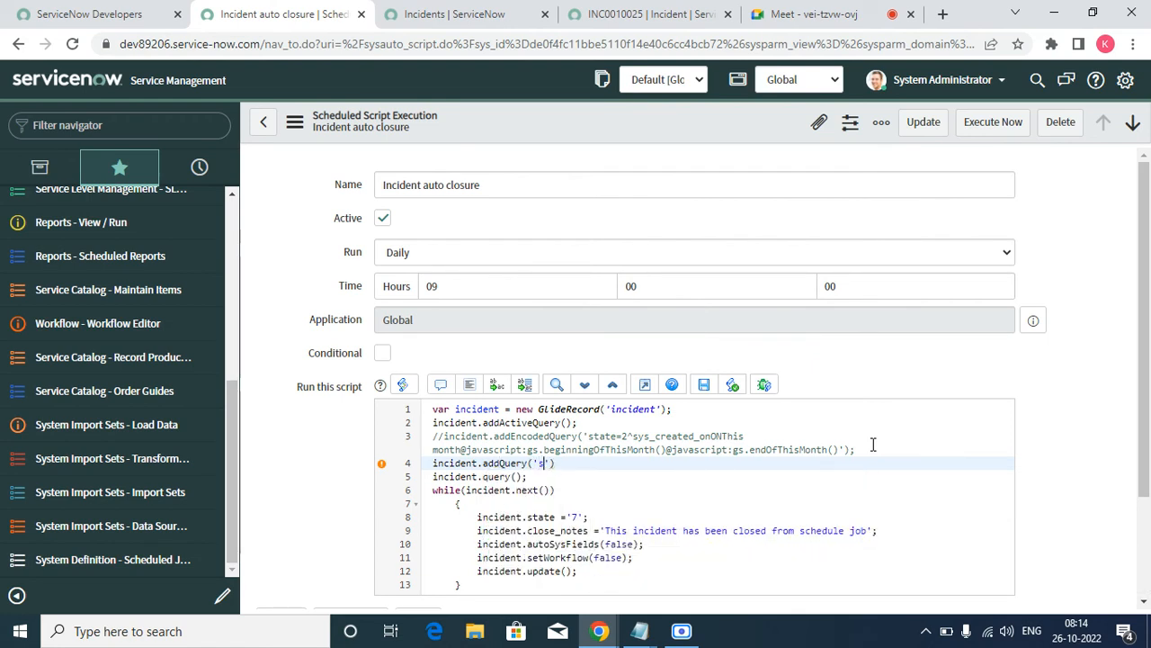
type("tate','2');")
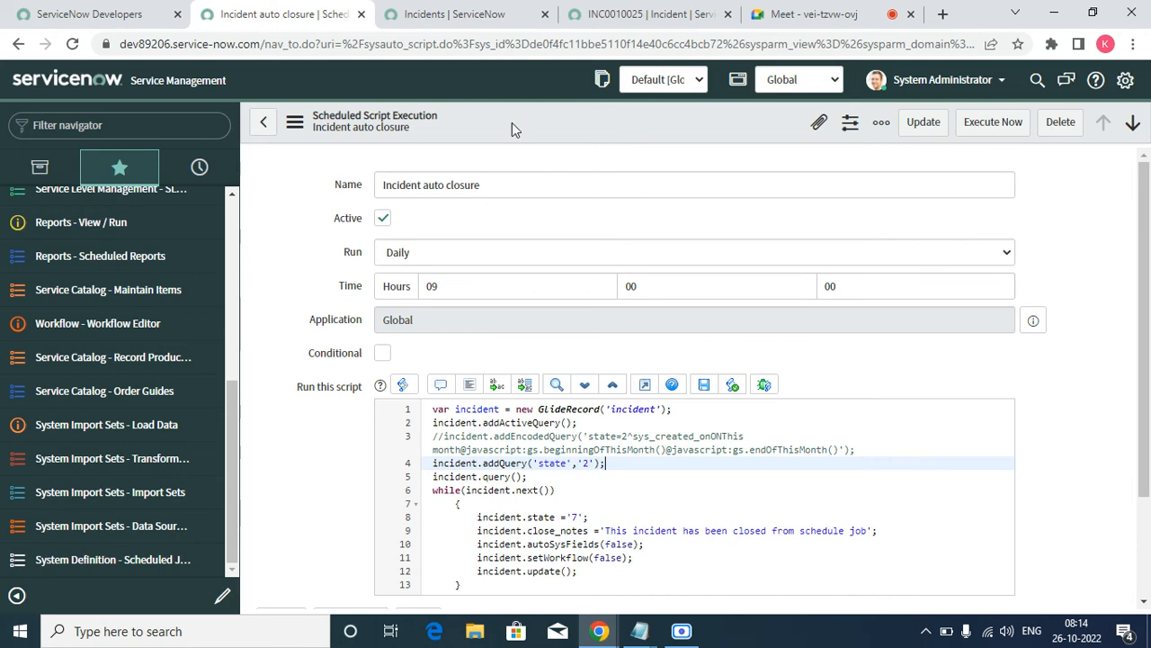
Step: Hide the incident list's activity stream and rerun the filter without the Created on This month condition, keeping State is In Progress
left_click(486, 18)
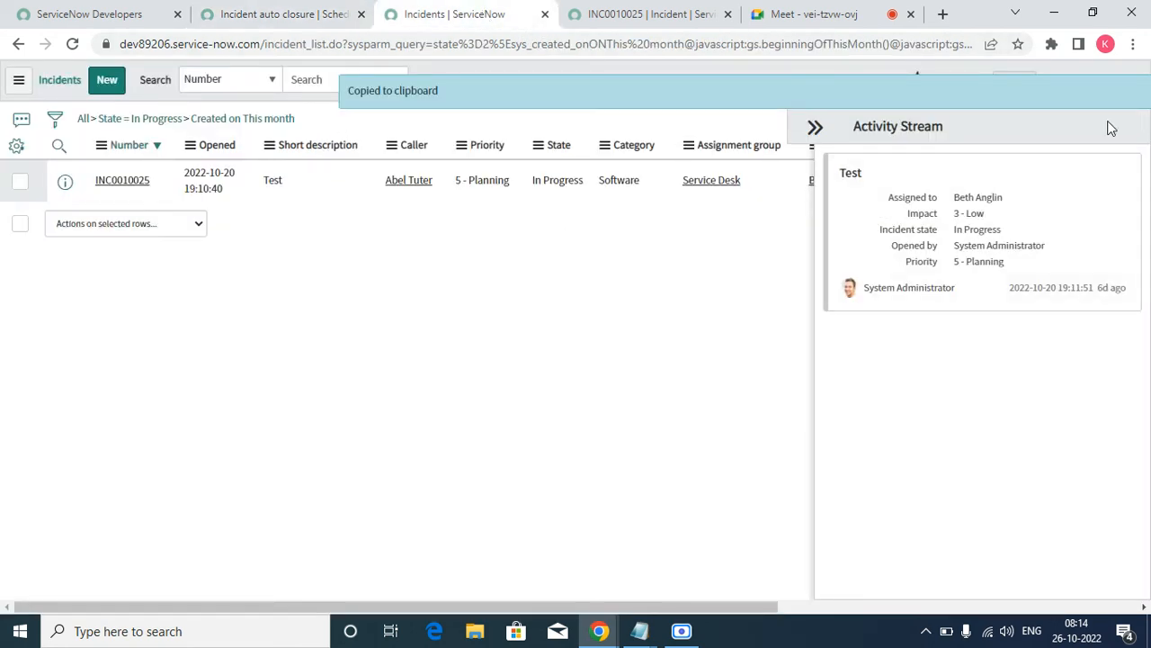
left_click(815, 127)
left_click(54, 120)
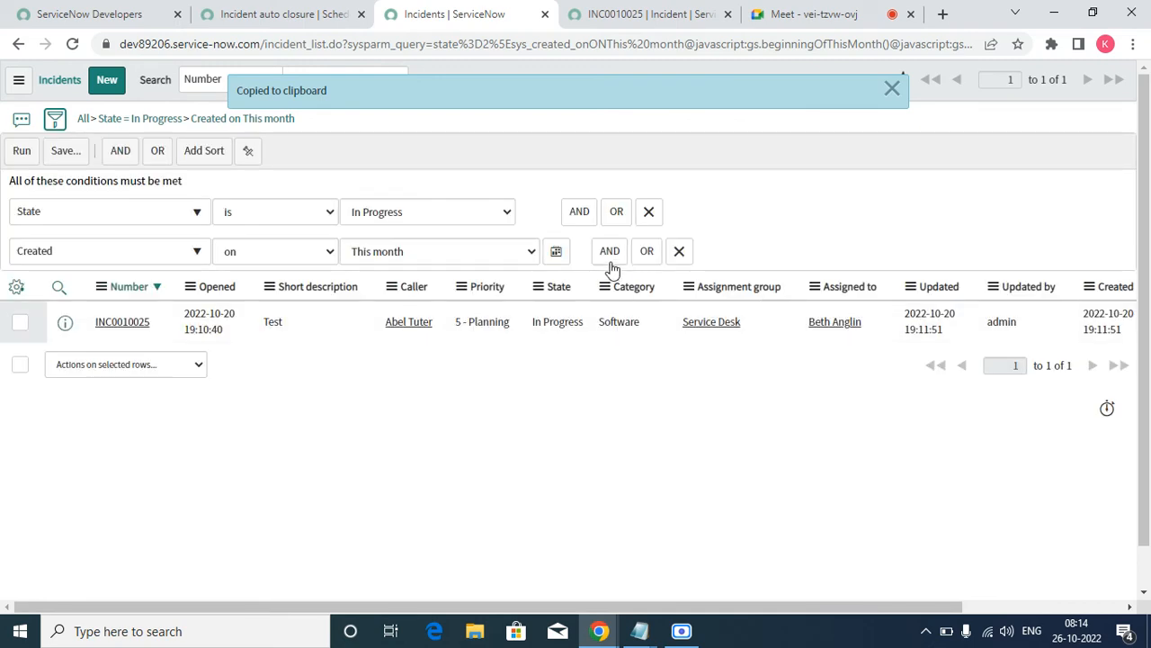
left_click(679, 251)
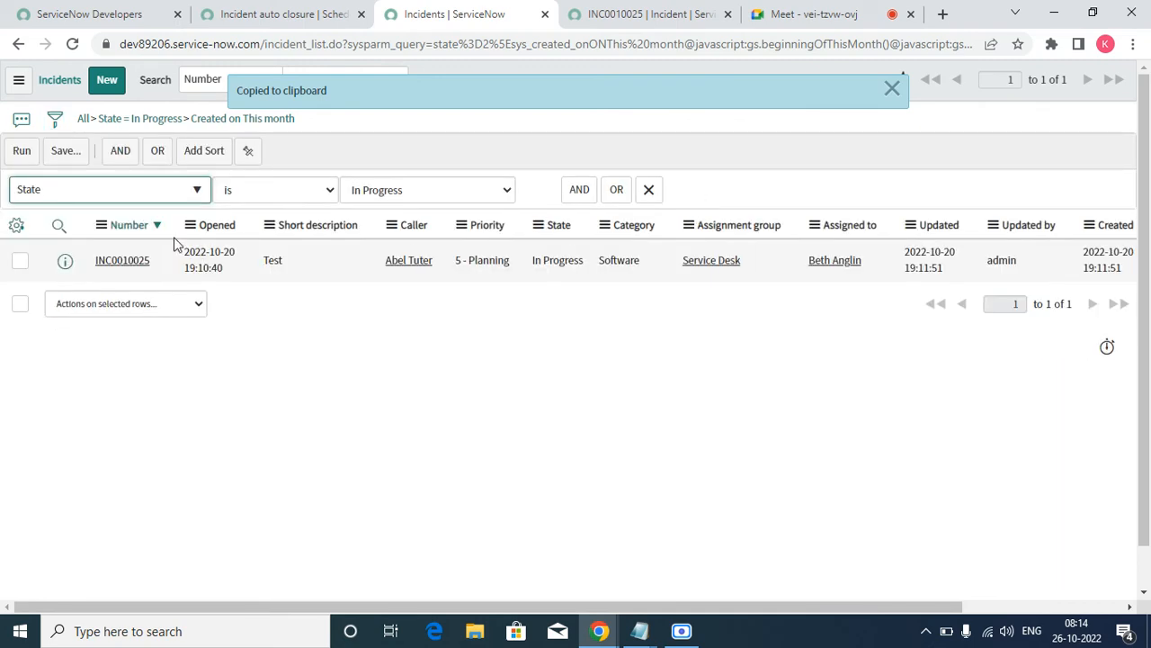
left_click(20, 152)
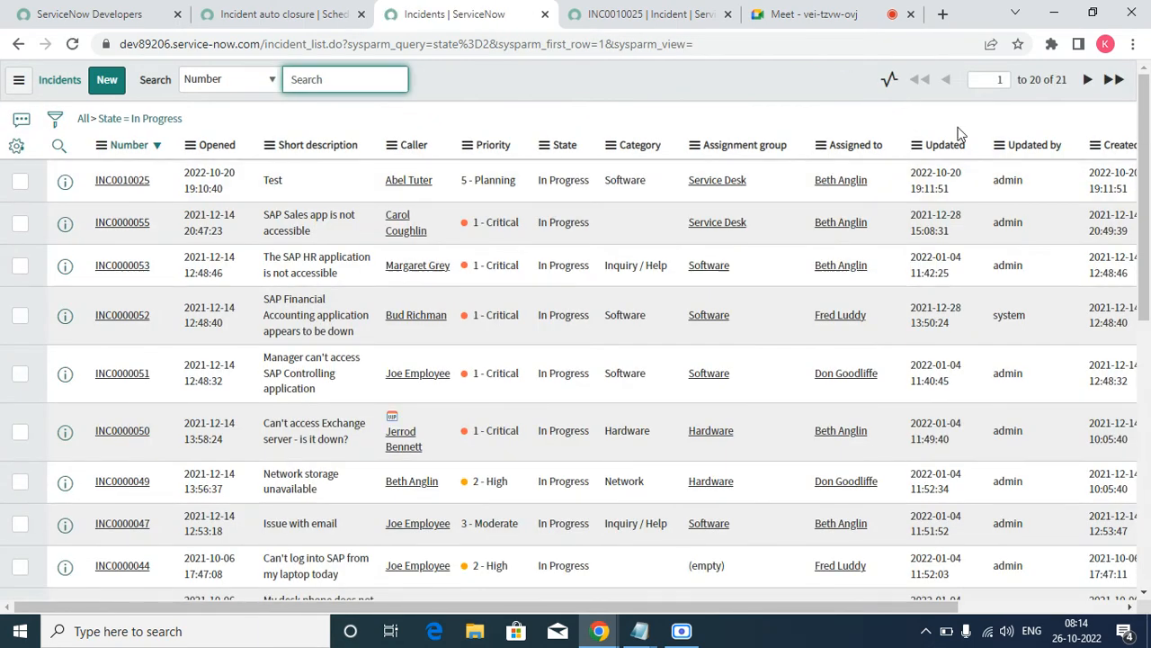
Step: Save the Incident auto closure job with its state-only query and execute it immediately
left_click(264, 16)
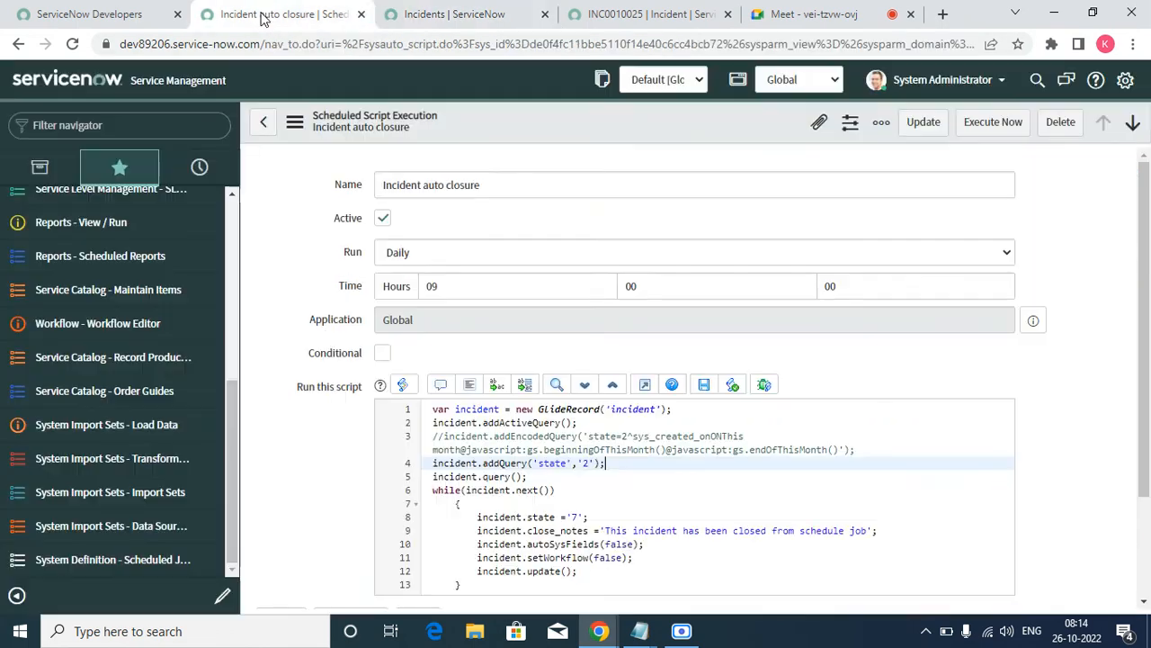
right_click(540, 126)
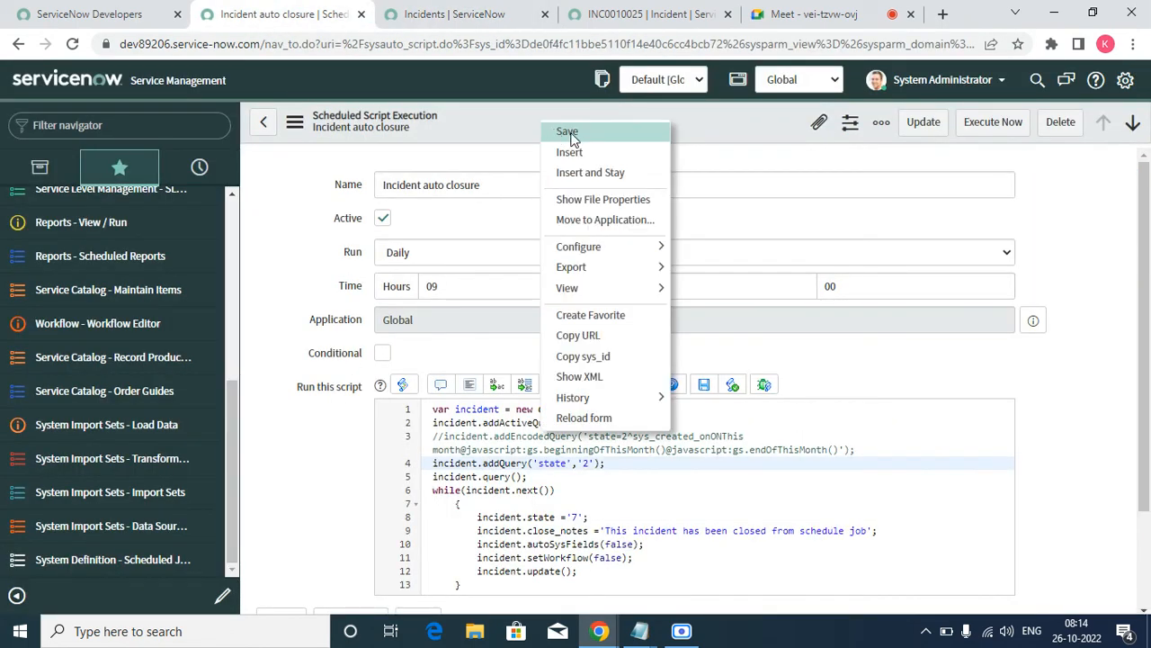
left_click(573, 140)
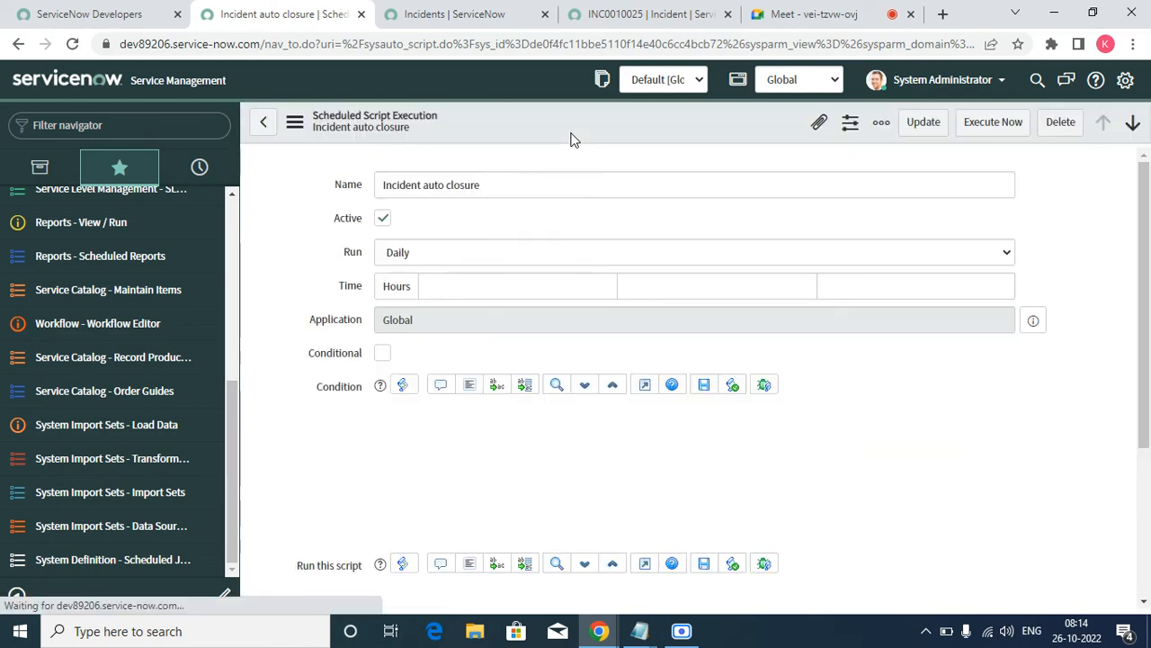
left_click(991, 126)
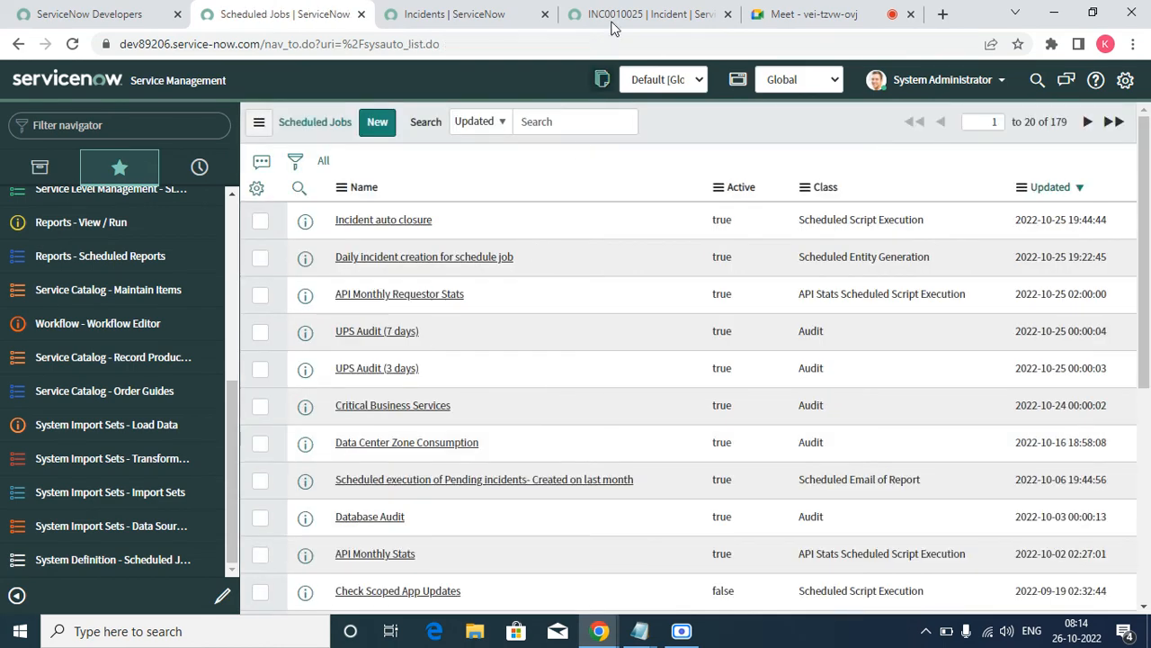
Step: Reload the INC0010025 form and refresh the In Progress incident list to check the effect of the executed job
left_click(584, 15)
right_click(460, 80)
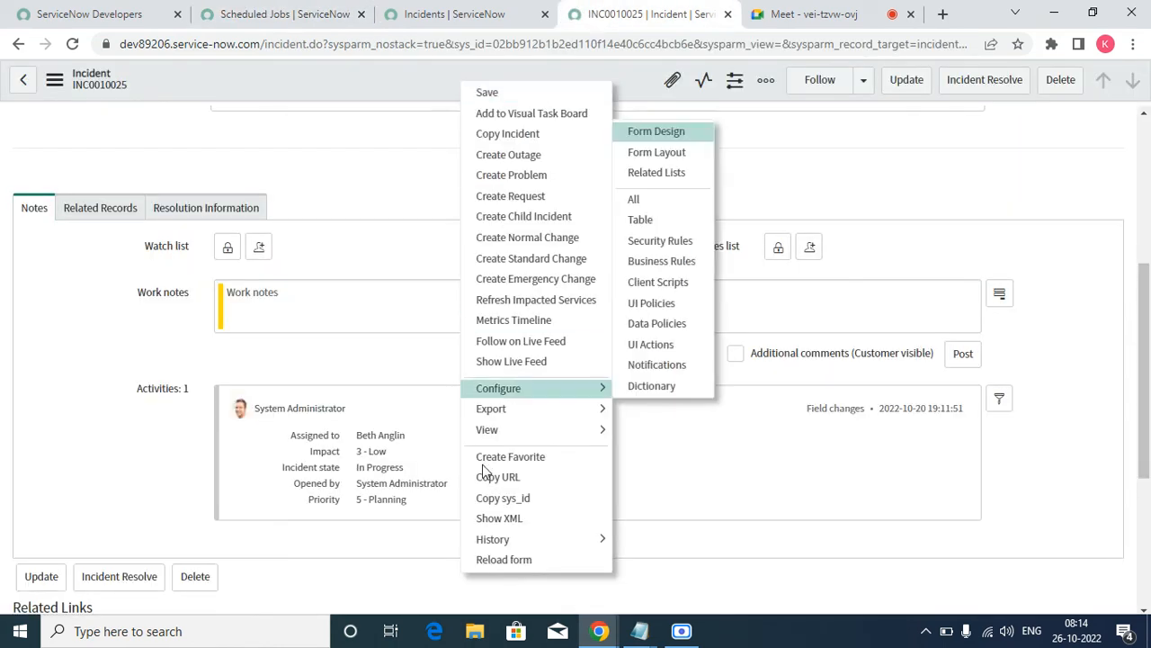
left_click(525, 557)
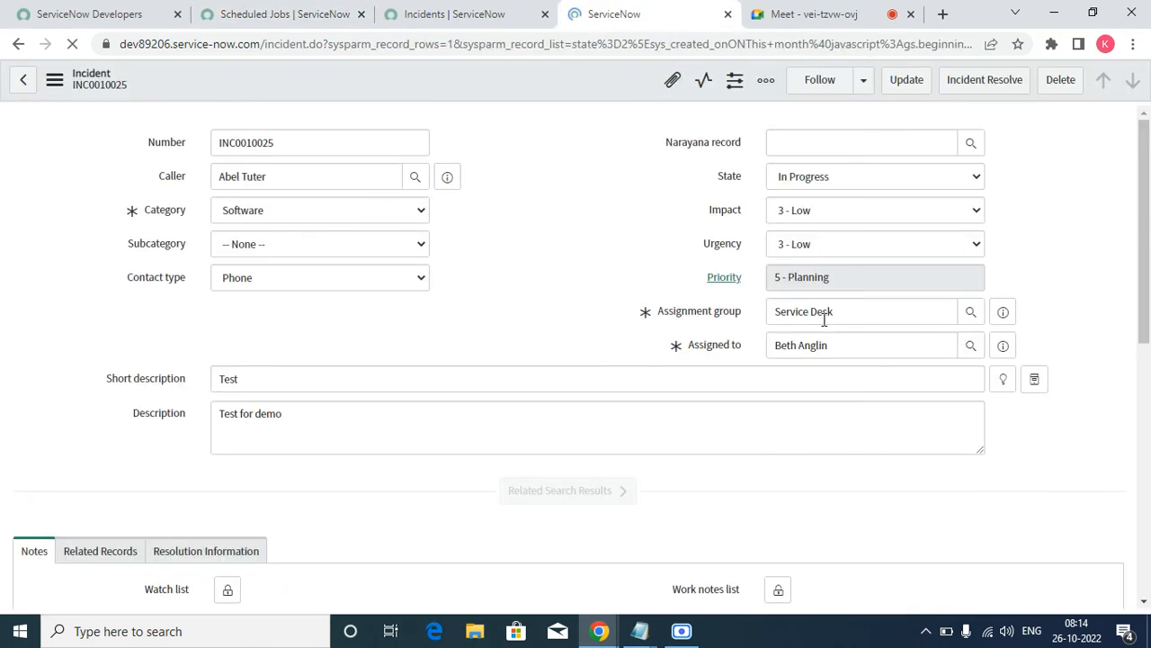
left_click(457, 14)
right_click(529, 72)
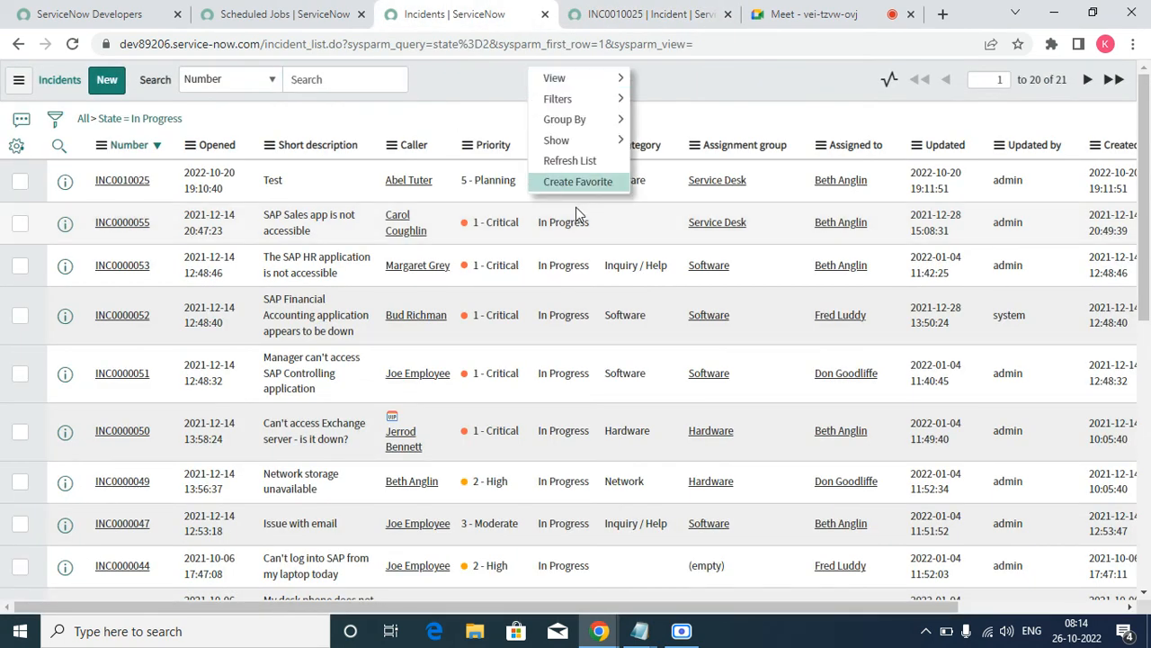
left_click(582, 161)
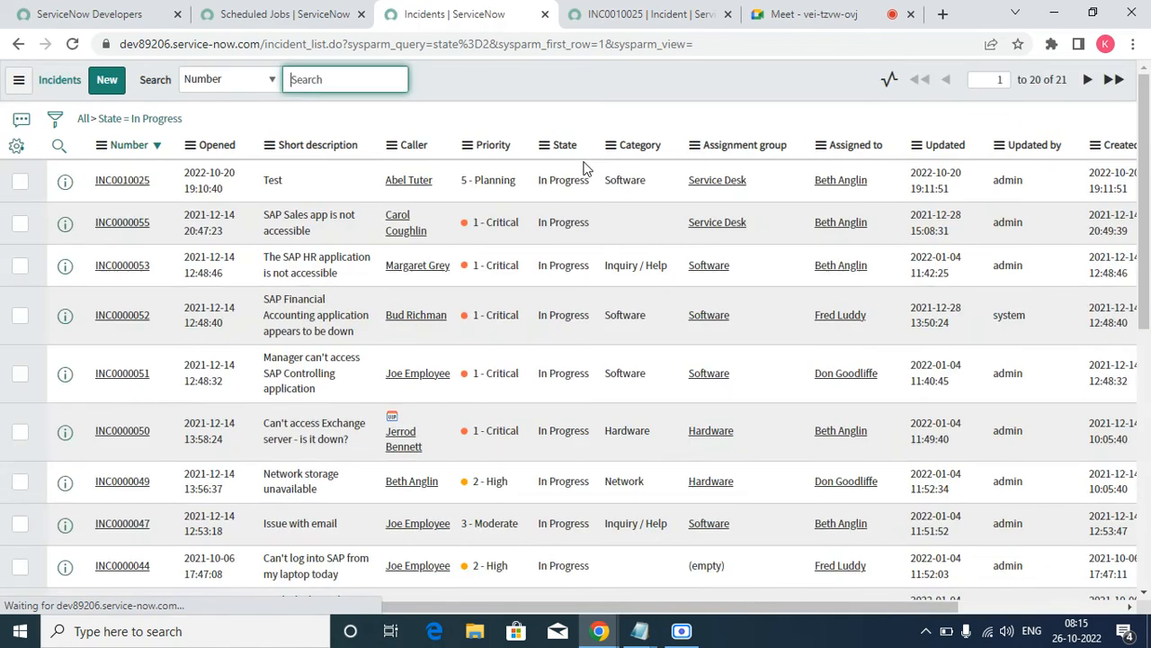
scroll(666, 207, "down", 8)
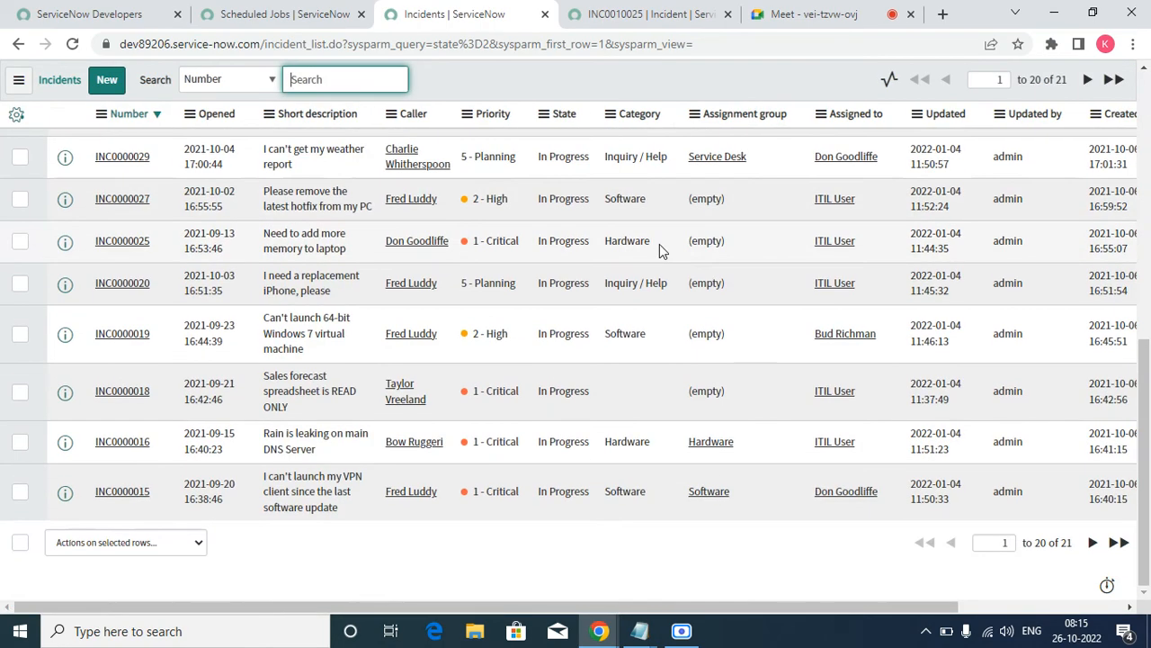
scroll(547, 494, "up", 8)
Step: Open the Incident auto closure job and set incident.state to '6' in its script
left_click(288, 5)
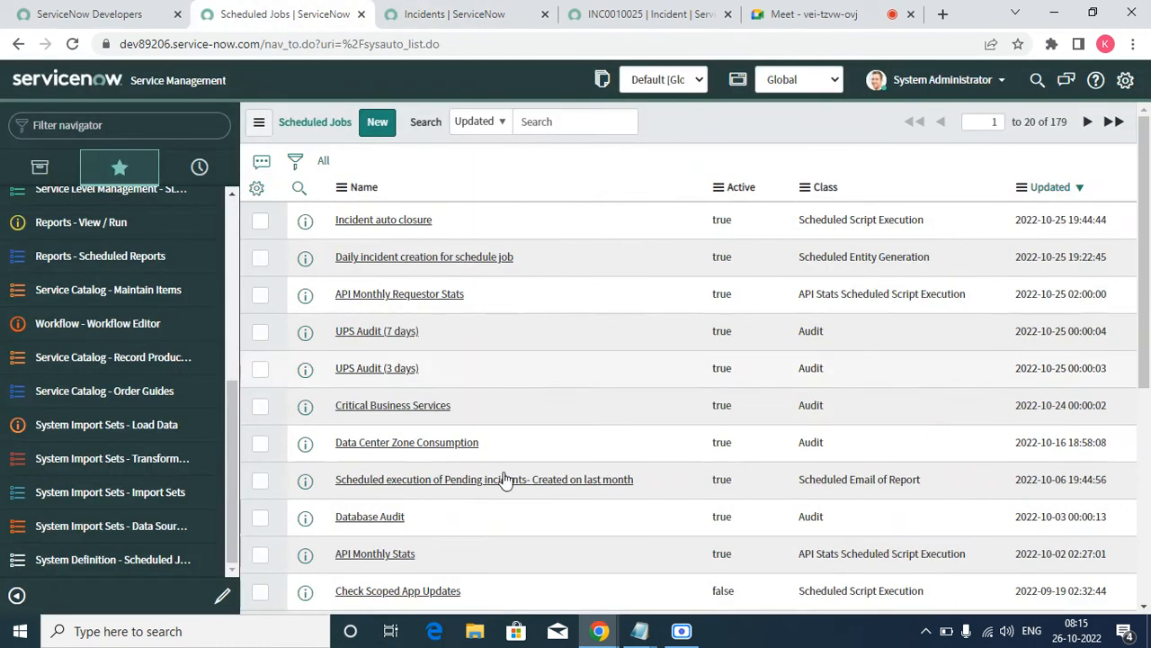
left_click(358, 225)
scroll(637, 432, "down", 2)
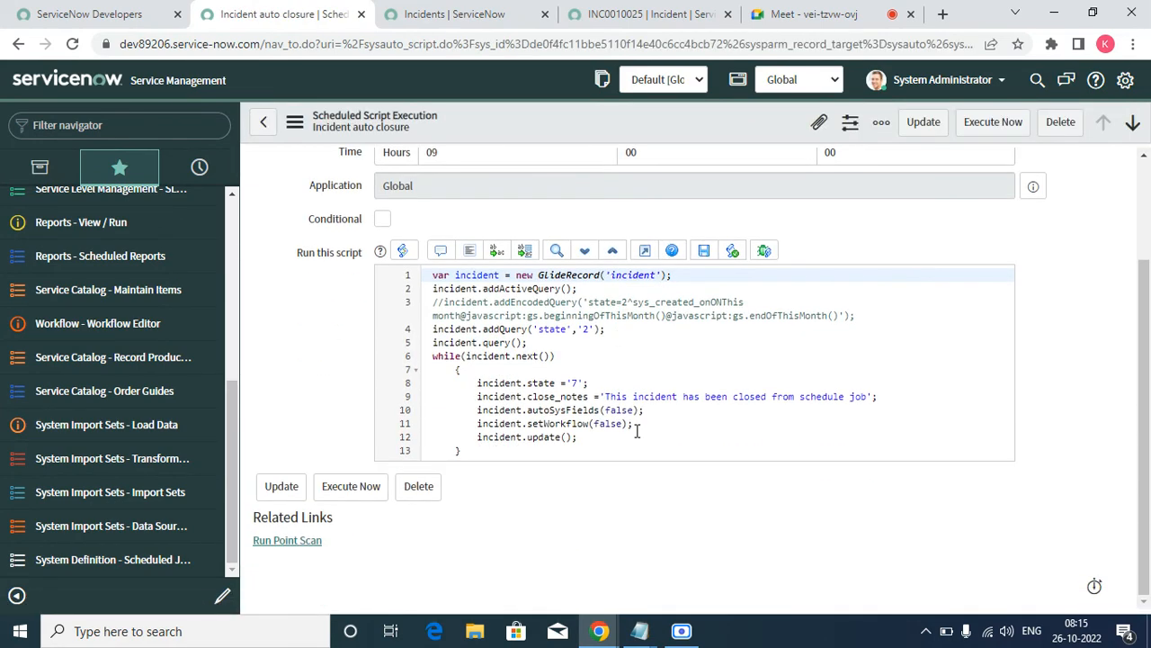
double_click(574, 383)
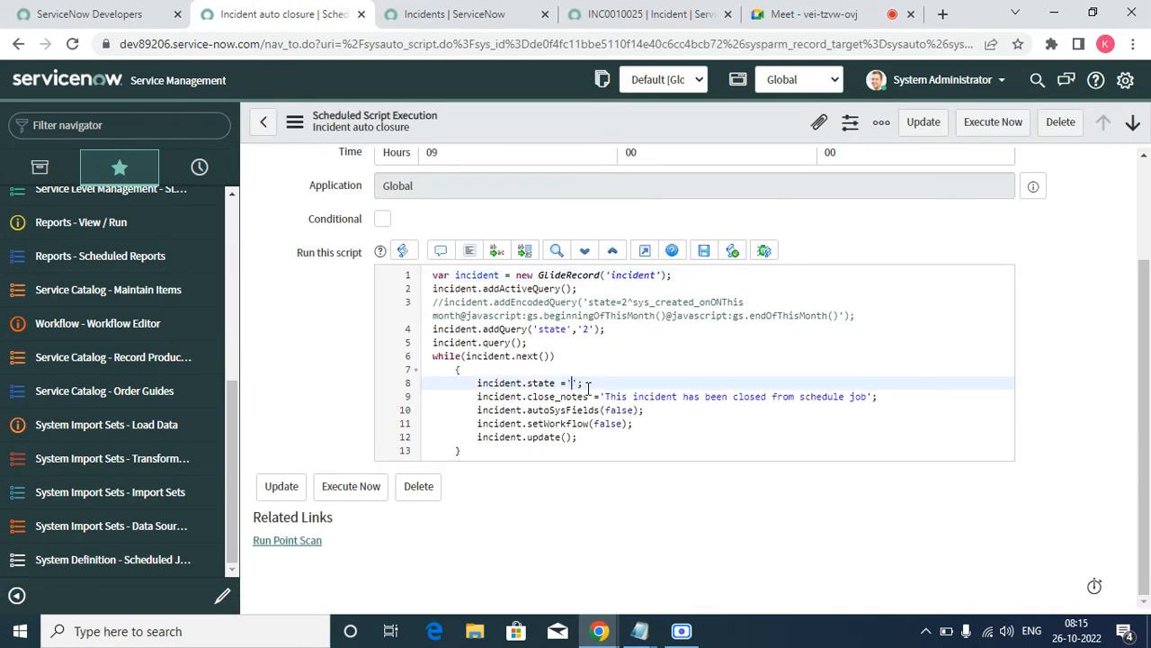
type("6")
Step: Start a new script line with incident. directly below the close_notes line
left_click(900, 395)
key("Return")
type("i")
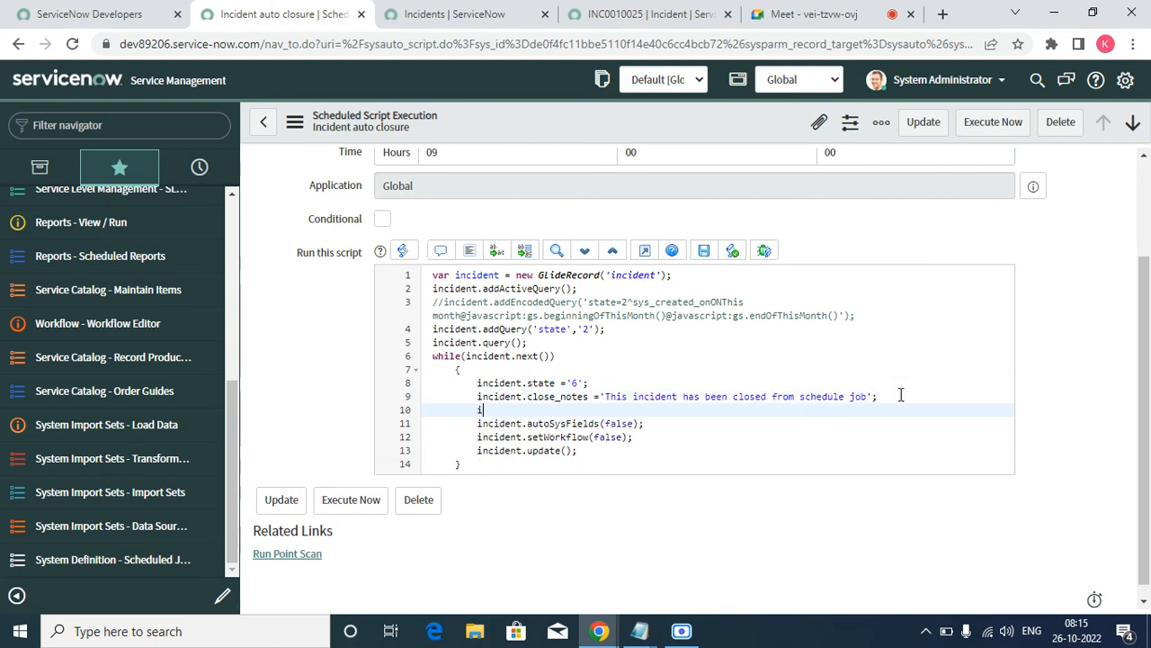
type("ncident.")
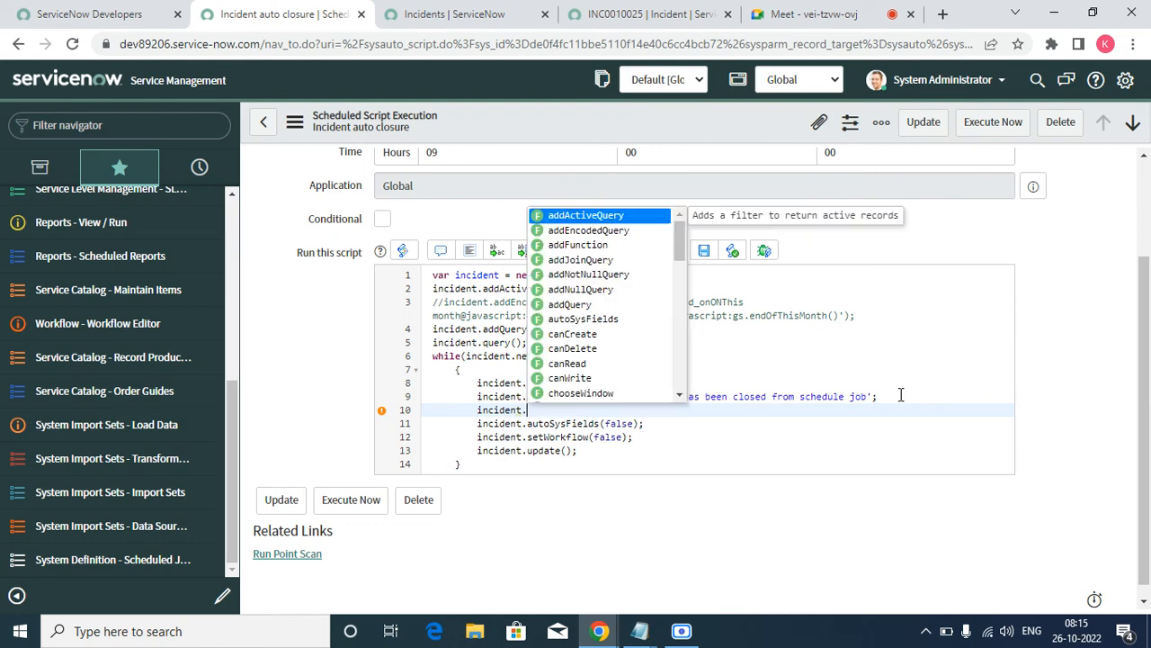
Step: Open the Resolution code field's dictionary entry from INC0010025's resolution information and examine the values of its choices
left_click(647, 14)
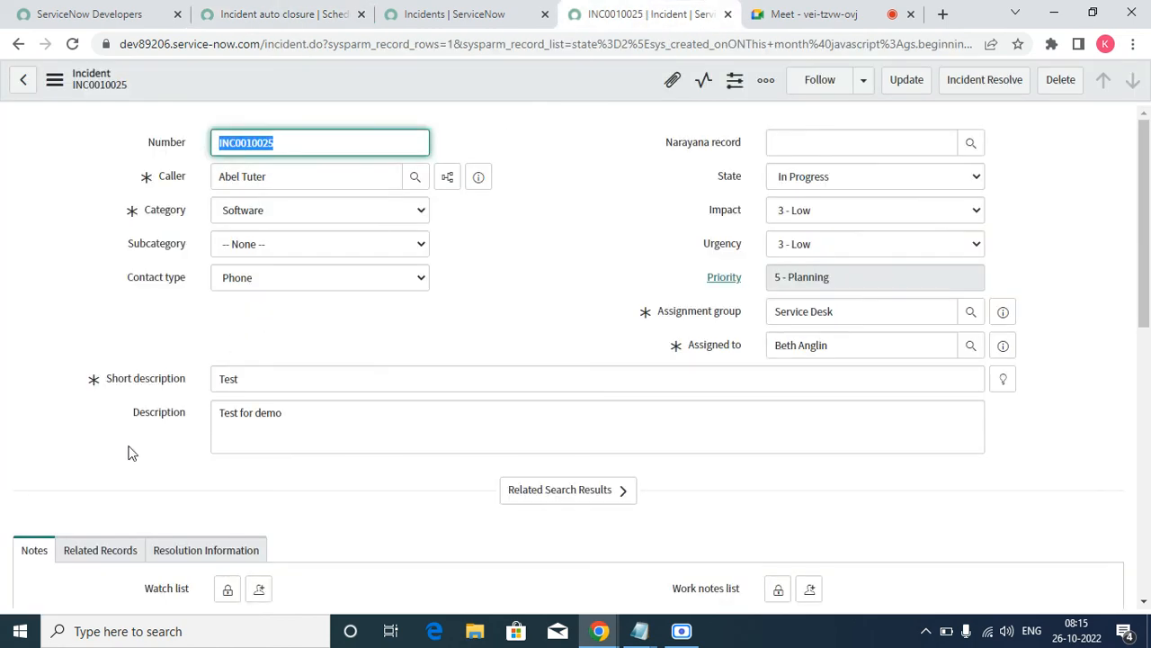
scroll(151, 475, "down", 10)
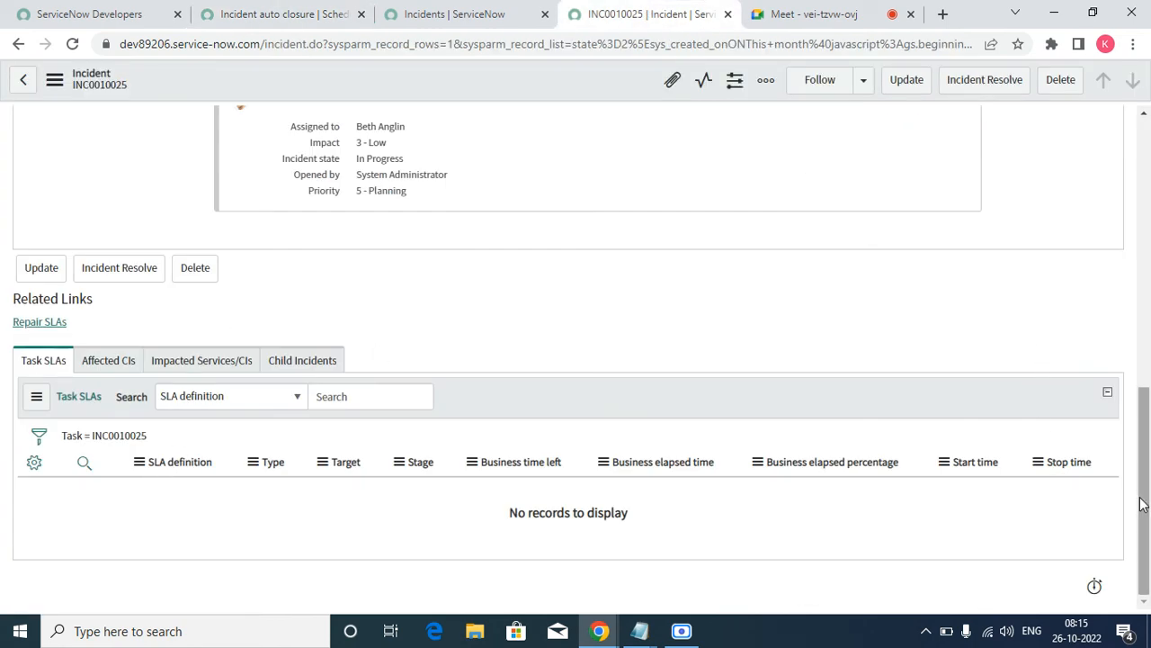
left_click_drag(1140, 499, 1144, 335)
left_click_drag(158, 299, 166, 285)
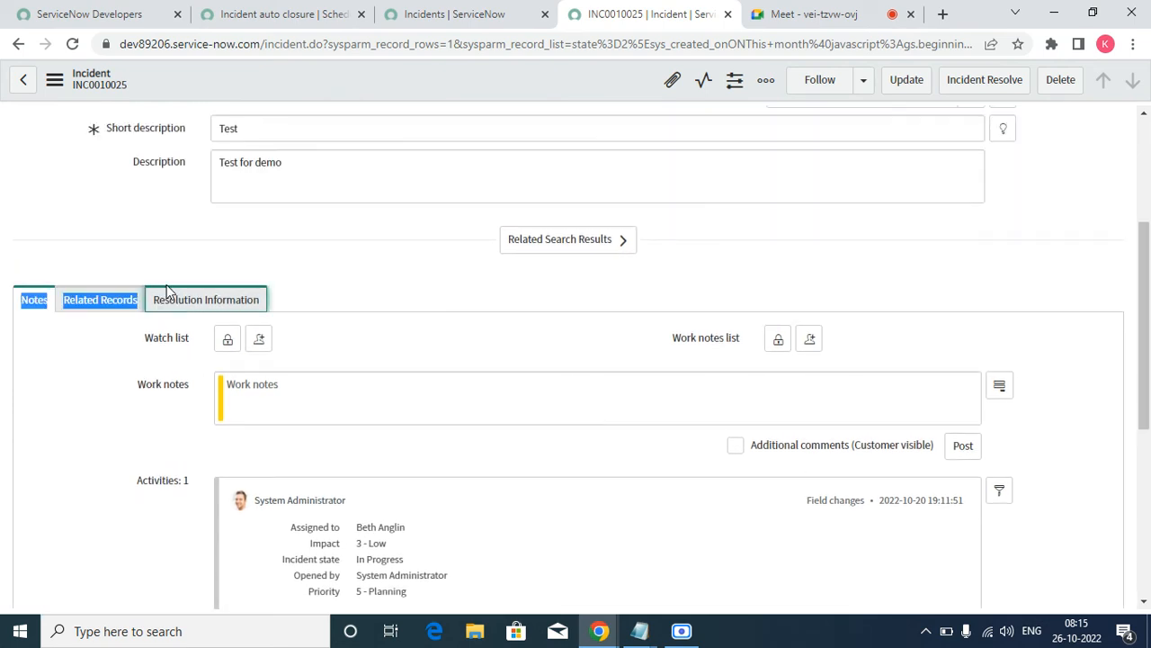
left_click(224, 304)
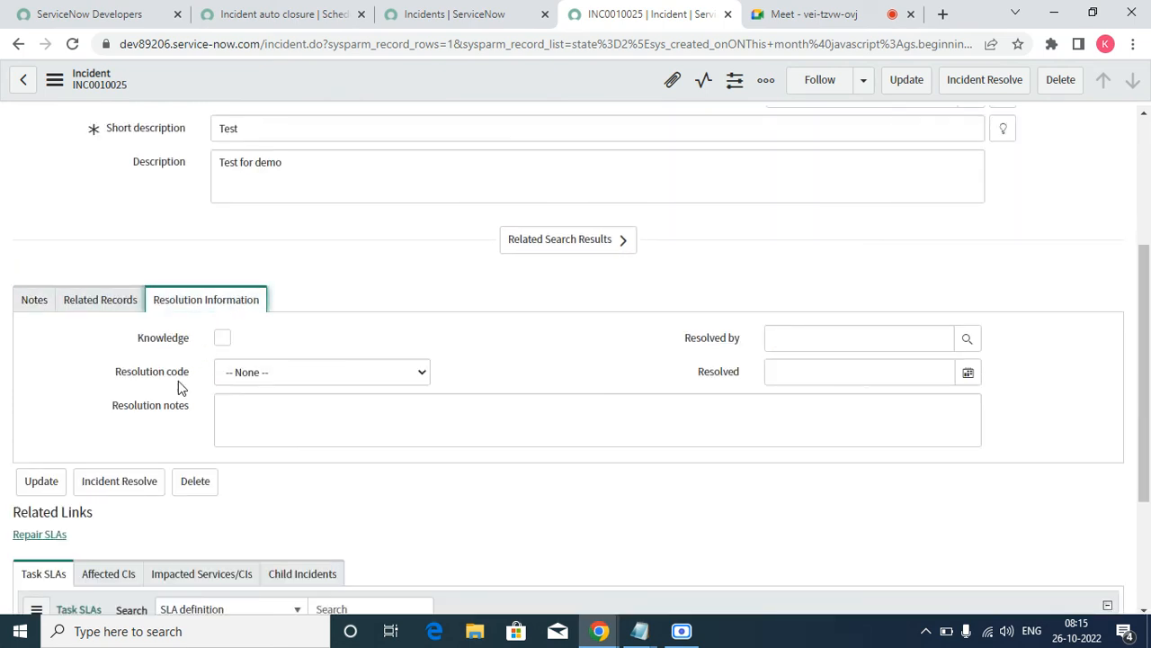
left_click(245, 372)
left_click(129, 376)
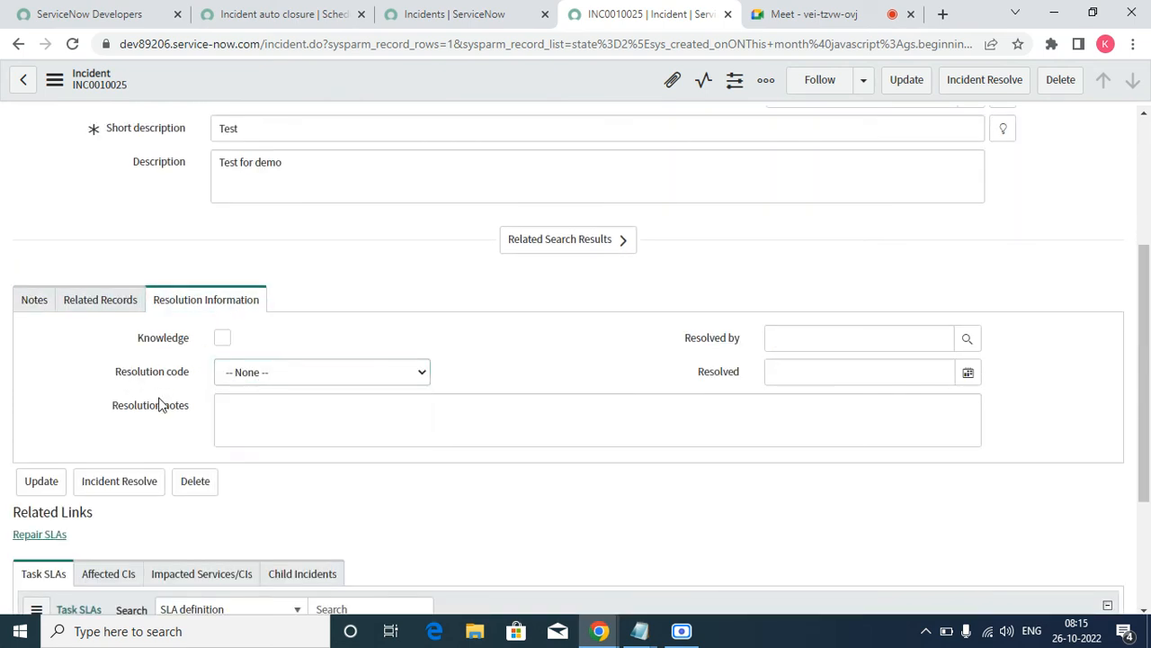
right_click(144, 372)
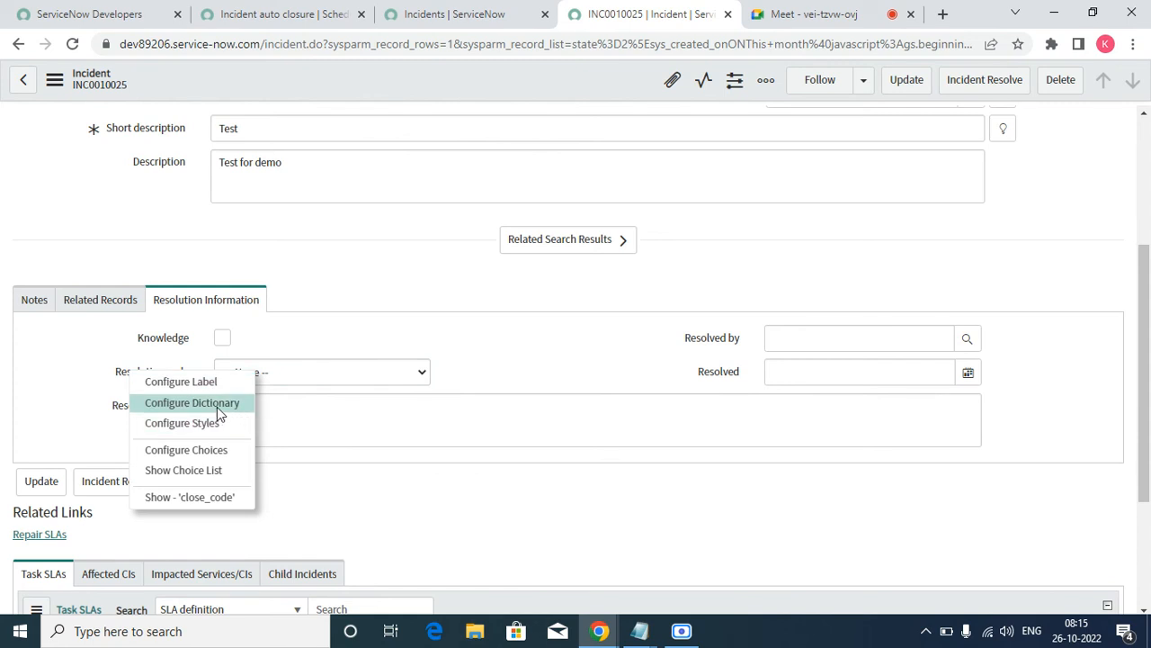
left_click(216, 407)
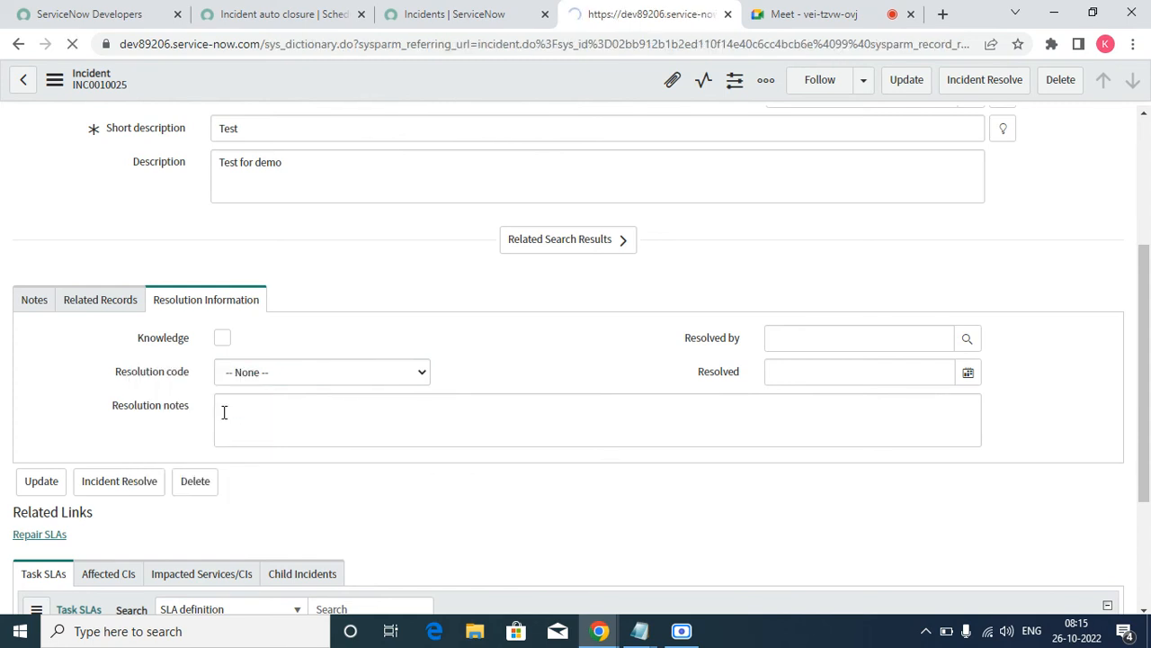
scroll(286, 364, "down", 5)
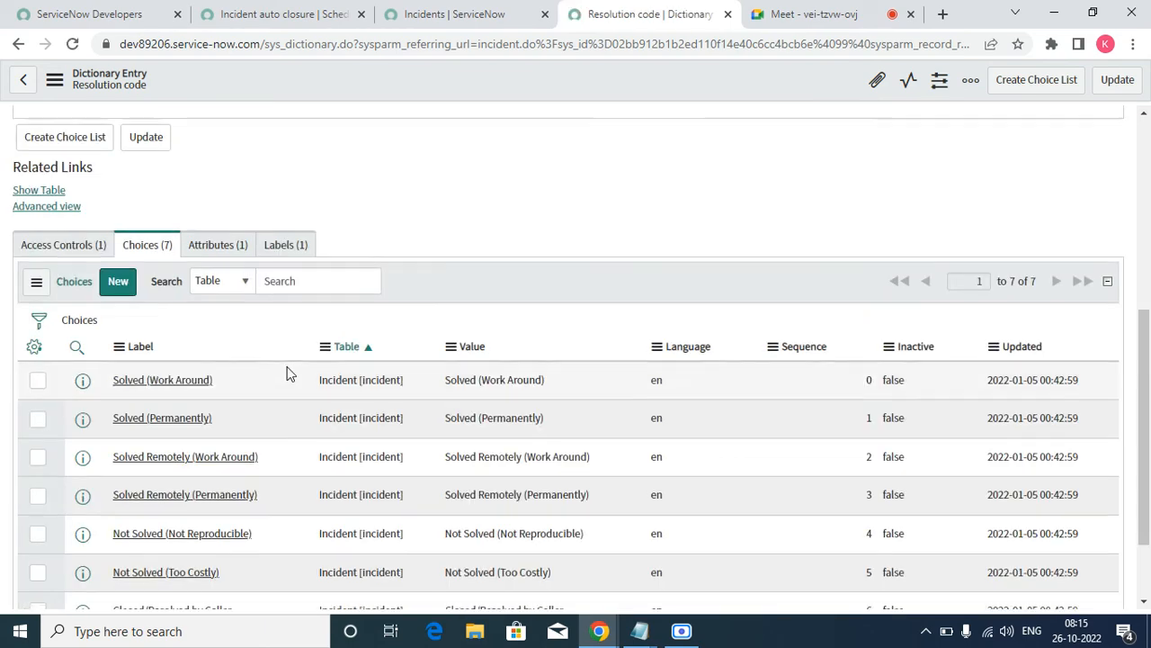
double_click(583, 279)
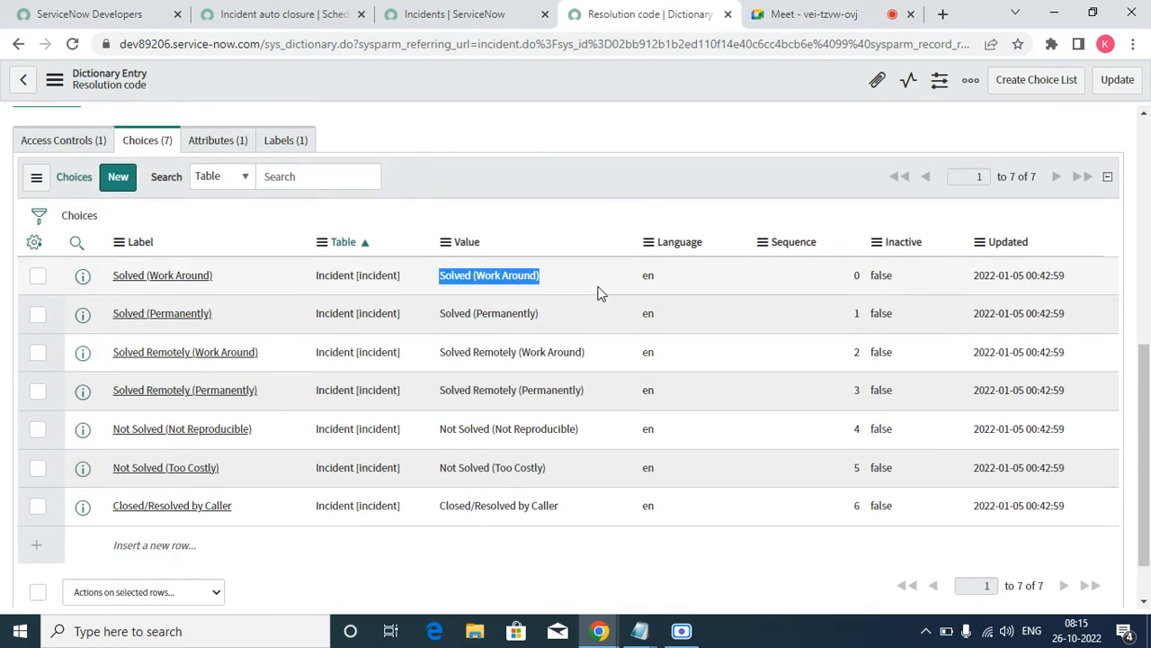
Step: Copy the column name close_code from the dictionary entry into the unfinished script line and follow it with an empty string assignment
left_click(411, 13)
left_click(291, 14)
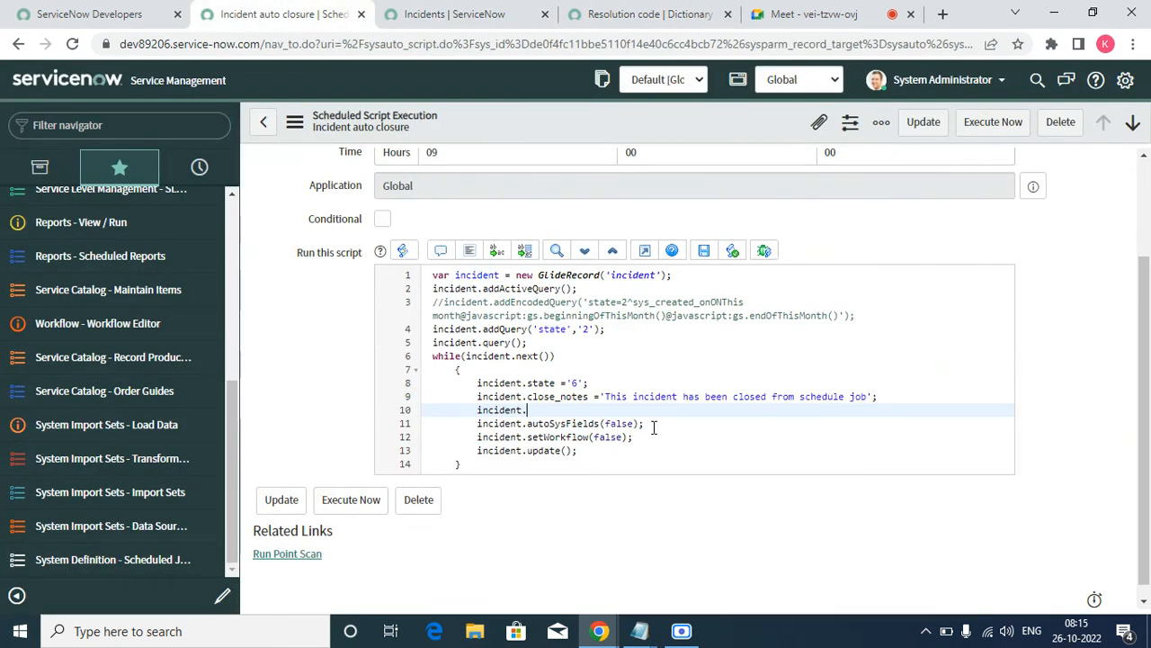
left_click(650, 14)
scroll(297, 278, "up", 10)
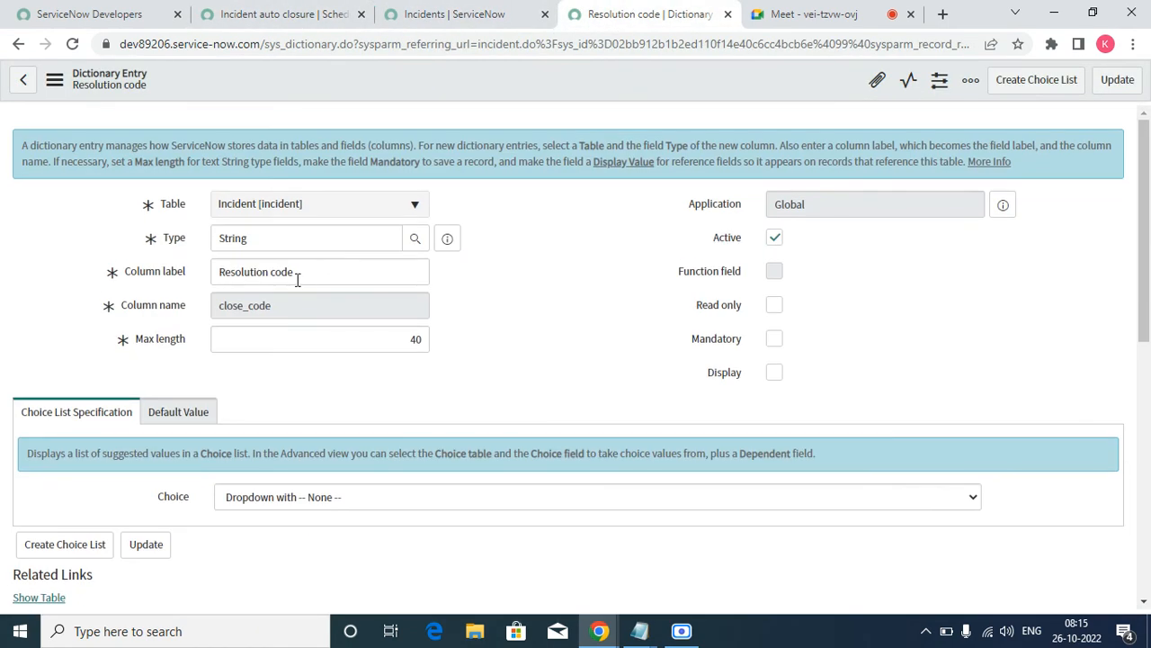
left_click(192, 310)
key("ctrl+c")
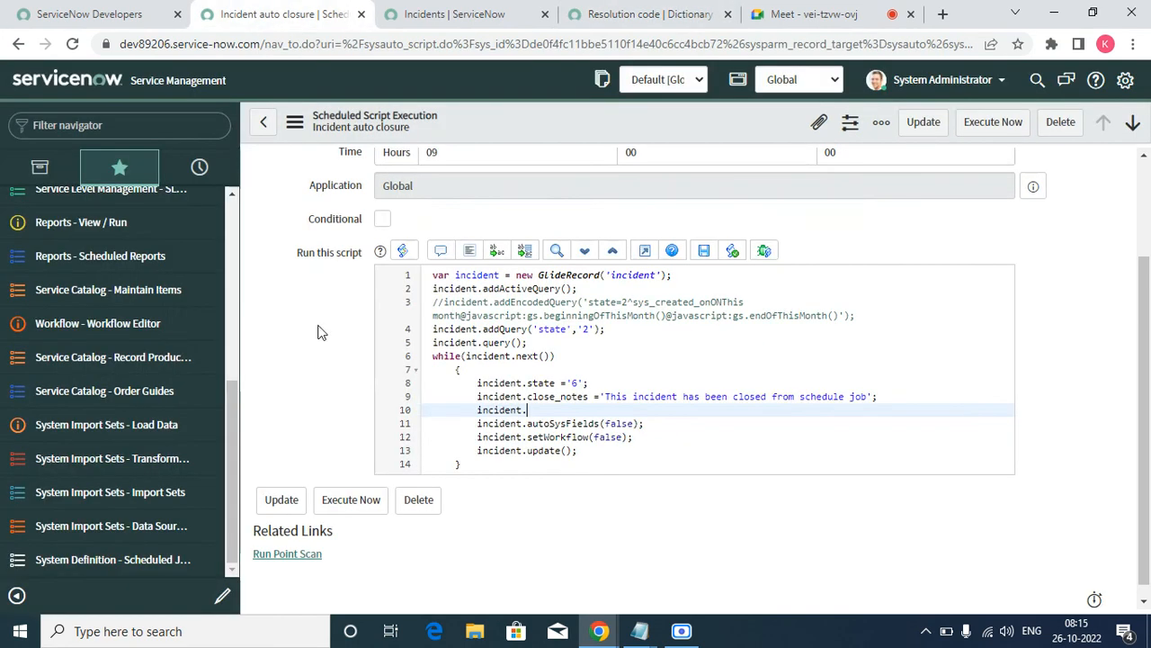
left_click(259, 16)
key("ctrl+v")
type("'")
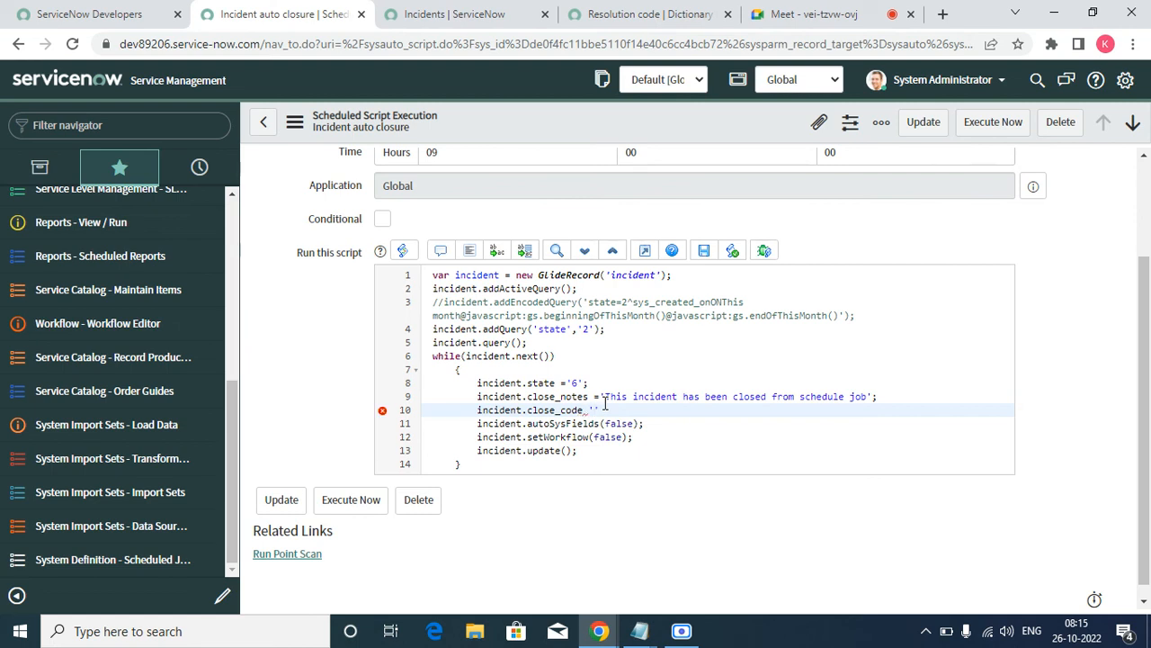
key("BackSpace")
type("='")
Step: Copy the first choice value into the close_code assignment, completing the line as incident.close_code ='Solved (Work Around)'; without leading spaces
left_click(634, 13)
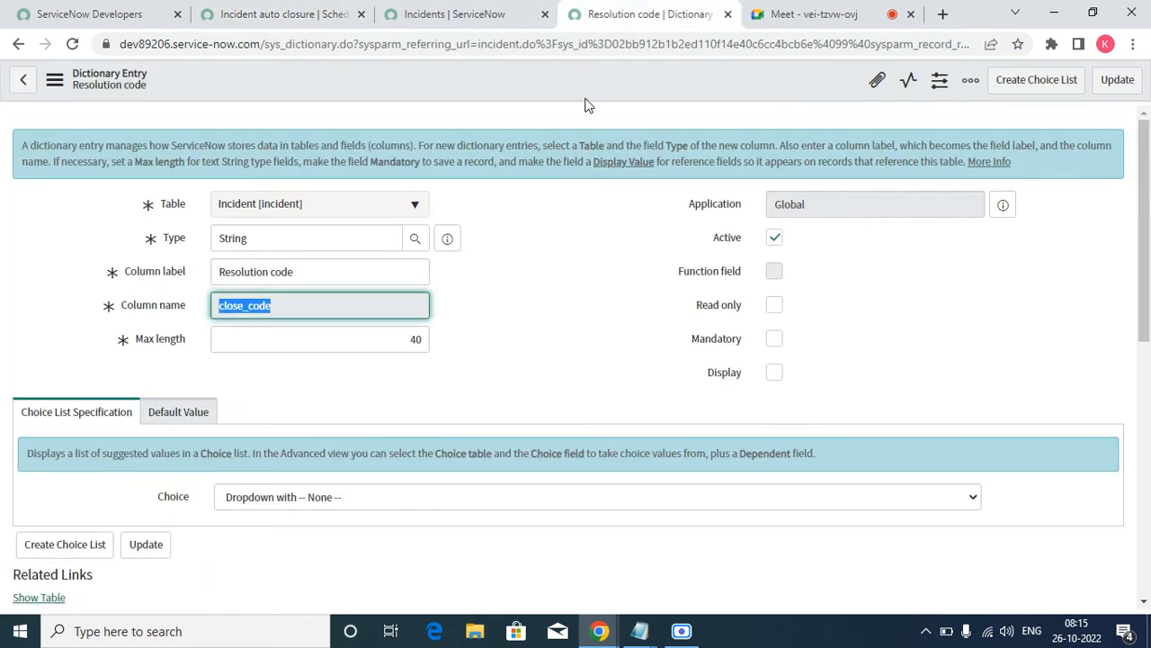
scroll(467, 342, "down", 10)
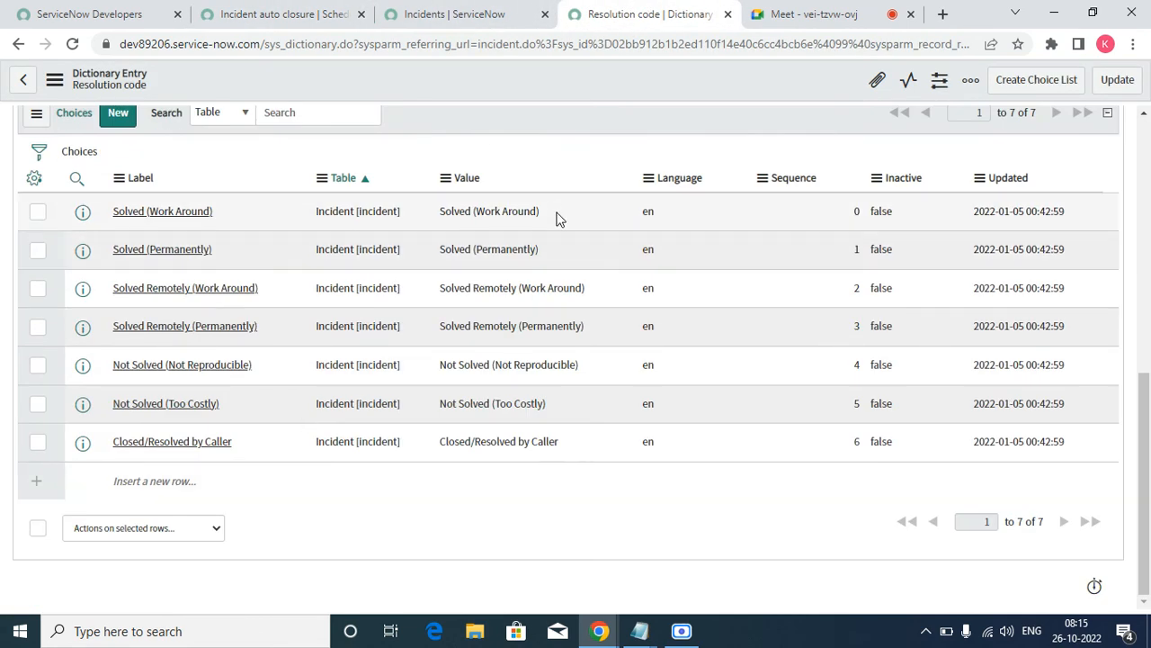
left_click_drag(540, 213, 432, 220)
key("ctrl+c")
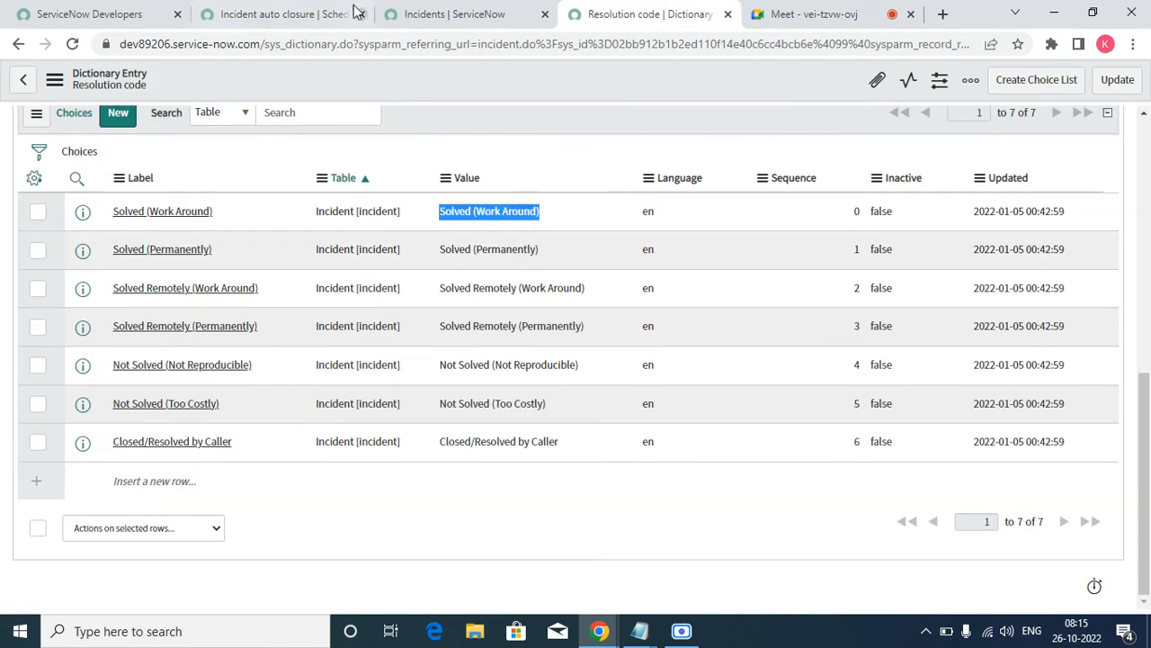
left_click(279, 14)
key("ctrl+v")
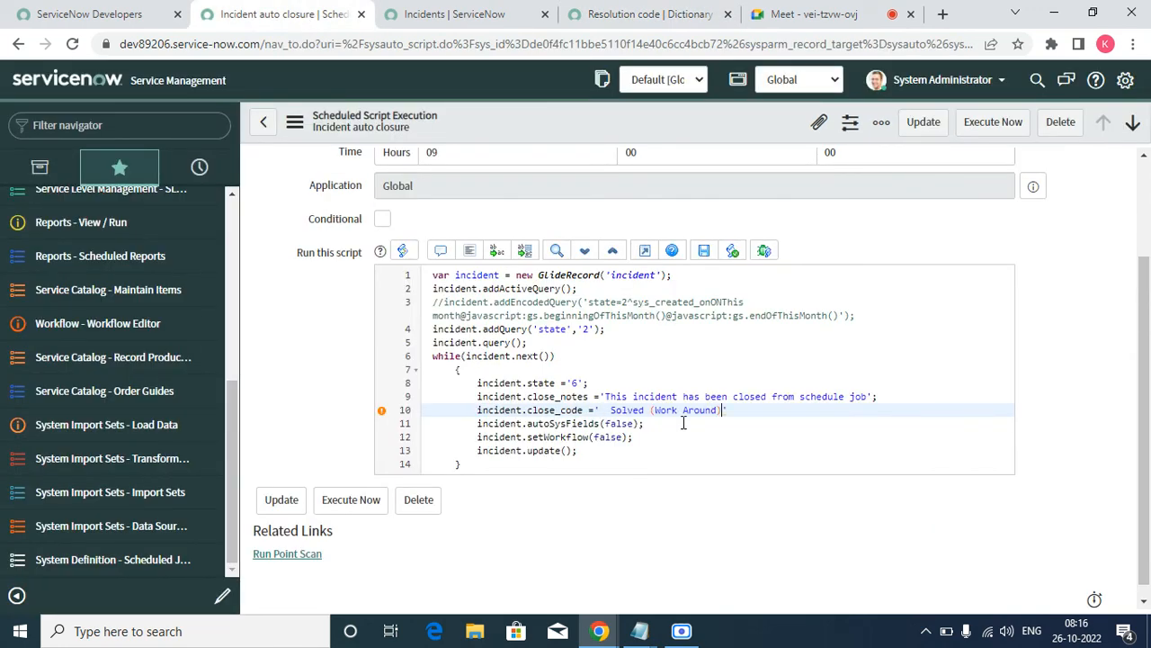
left_click(611, 409)
key("BackSpace")
key("BackSpace")
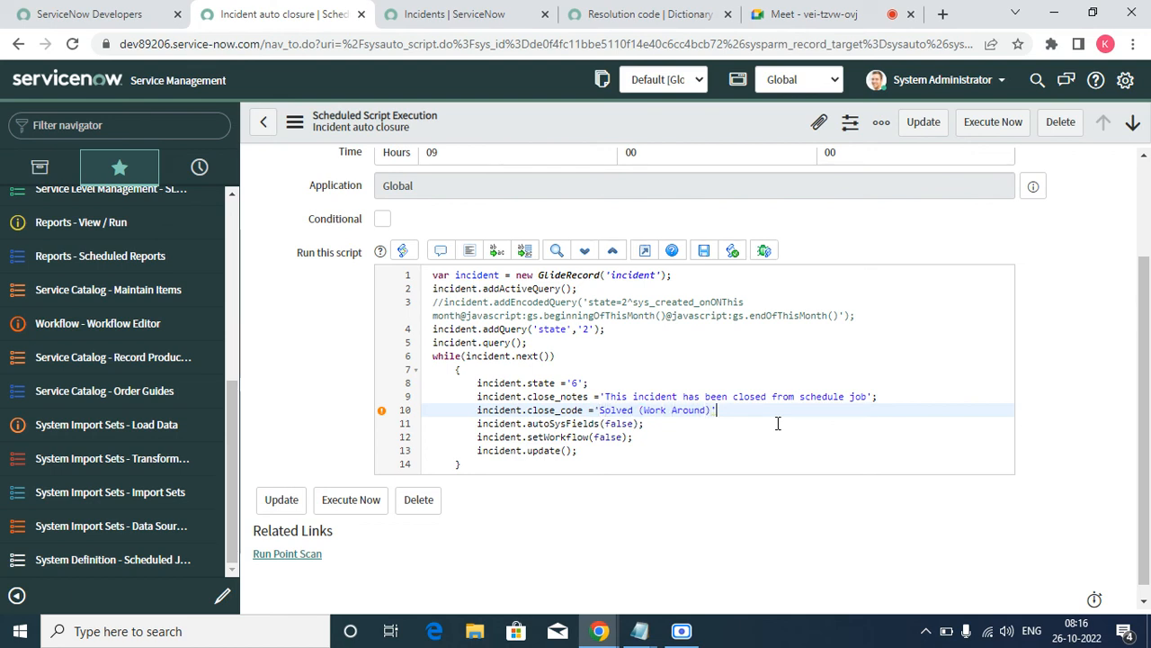
type(";")
Step: Save the Incident auto closure job with its new state and close code, and execute it immediately
right_click(595, 122)
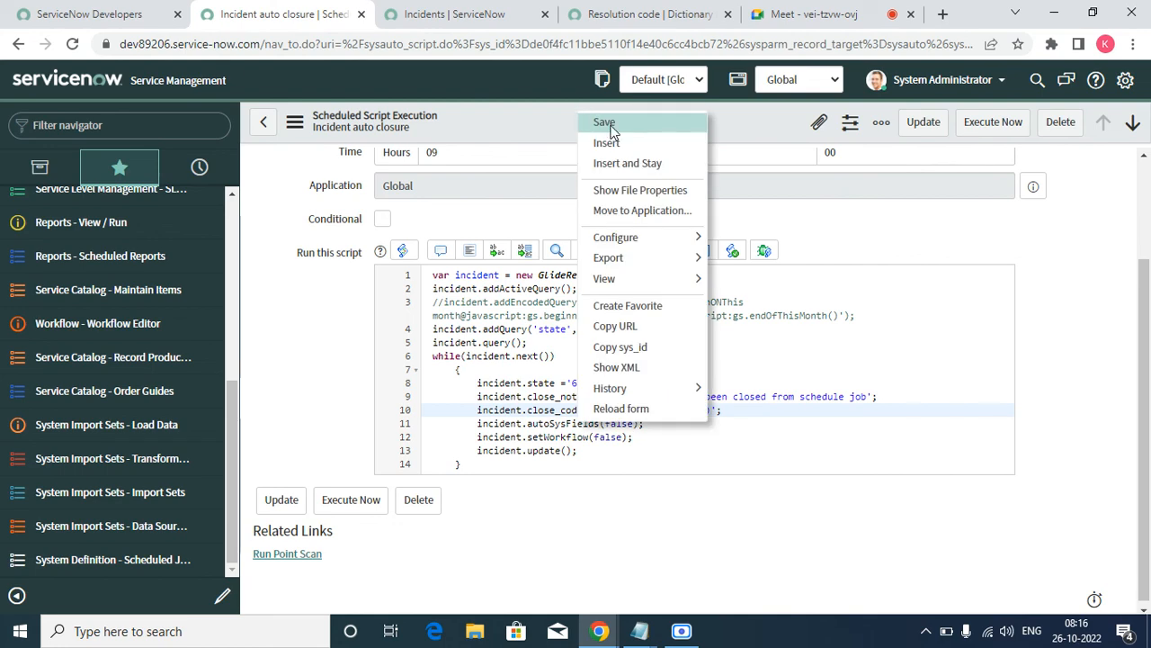
left_click(604, 123)
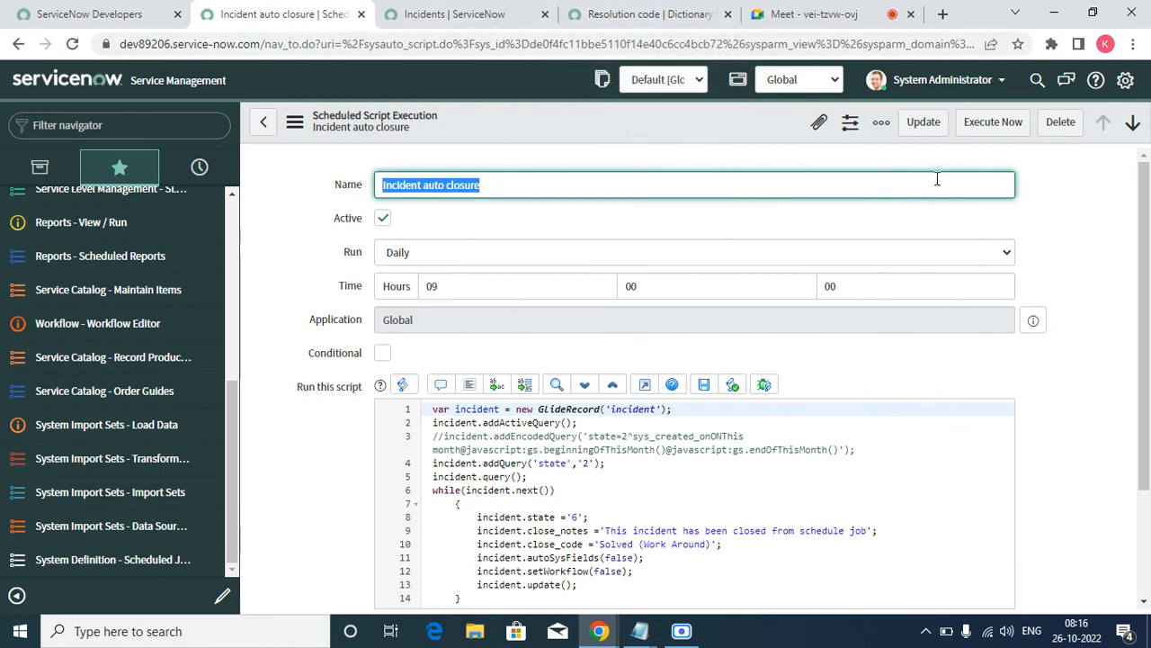
left_click(455, 13)
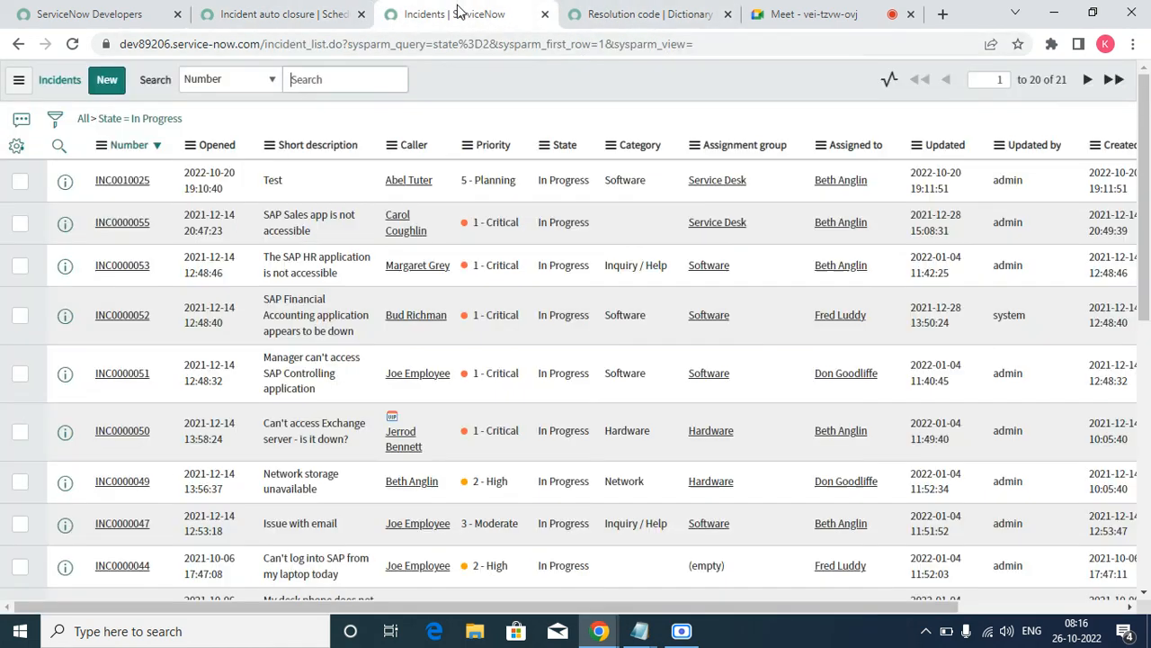
left_click(267, 14)
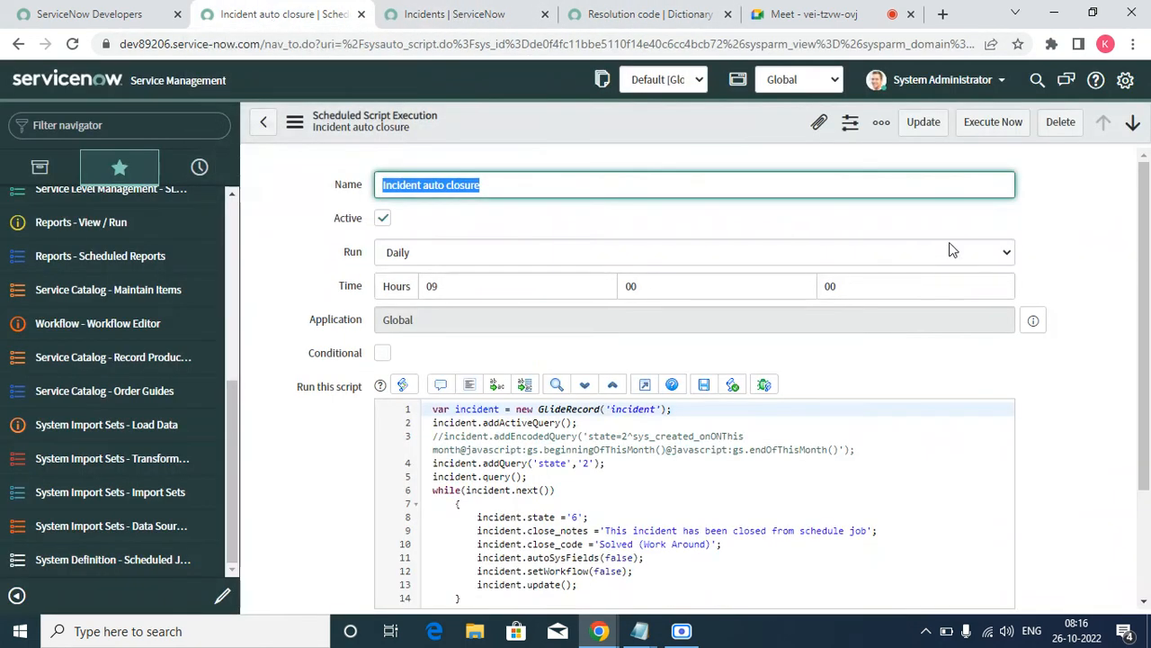
left_click(990, 123)
Step: Open INC0010025 from the incident list in a new browser tab to check its state after the job run
left_click(450, 14)
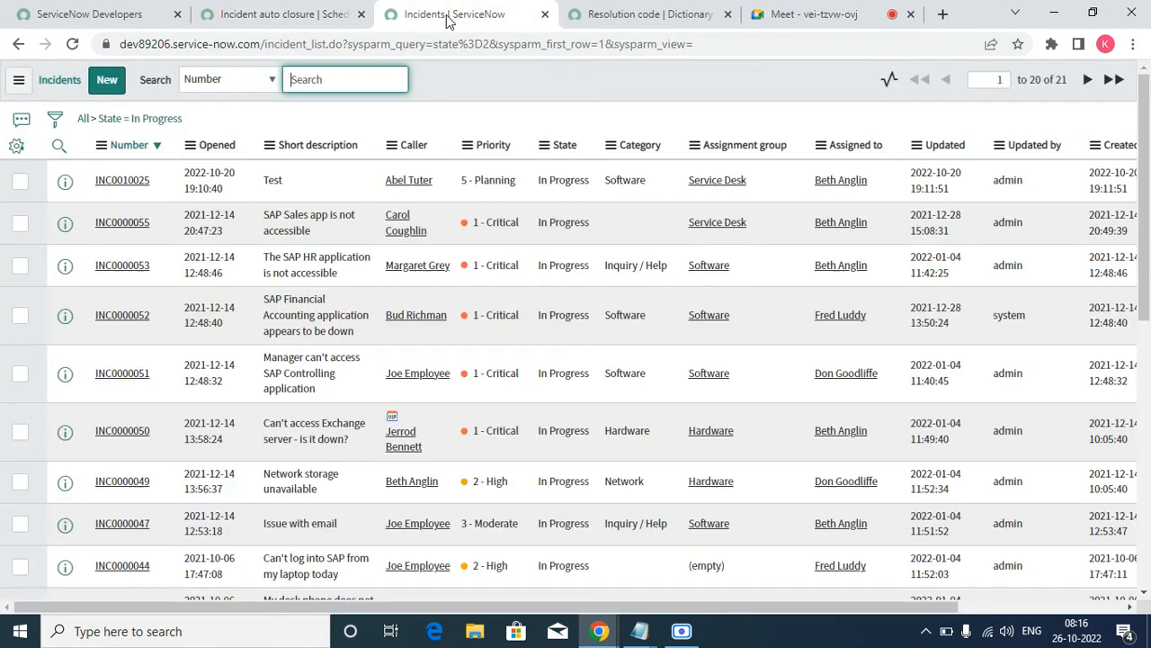
right_click(65, 182)
left_click(99, 199)
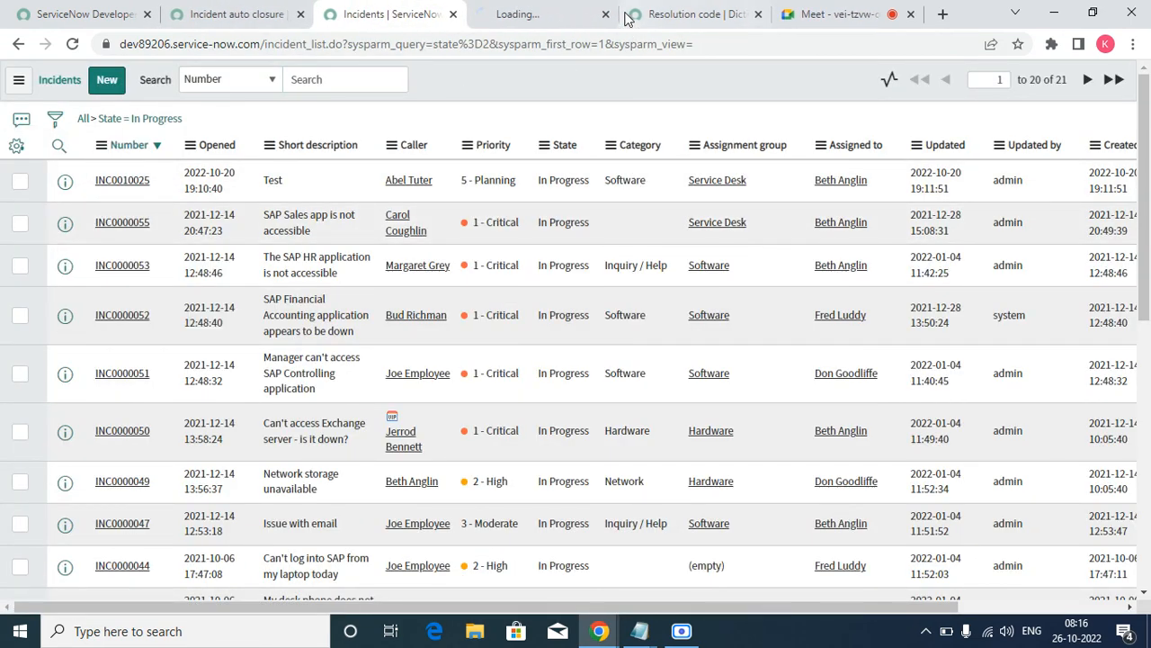
left_click(539, 15)
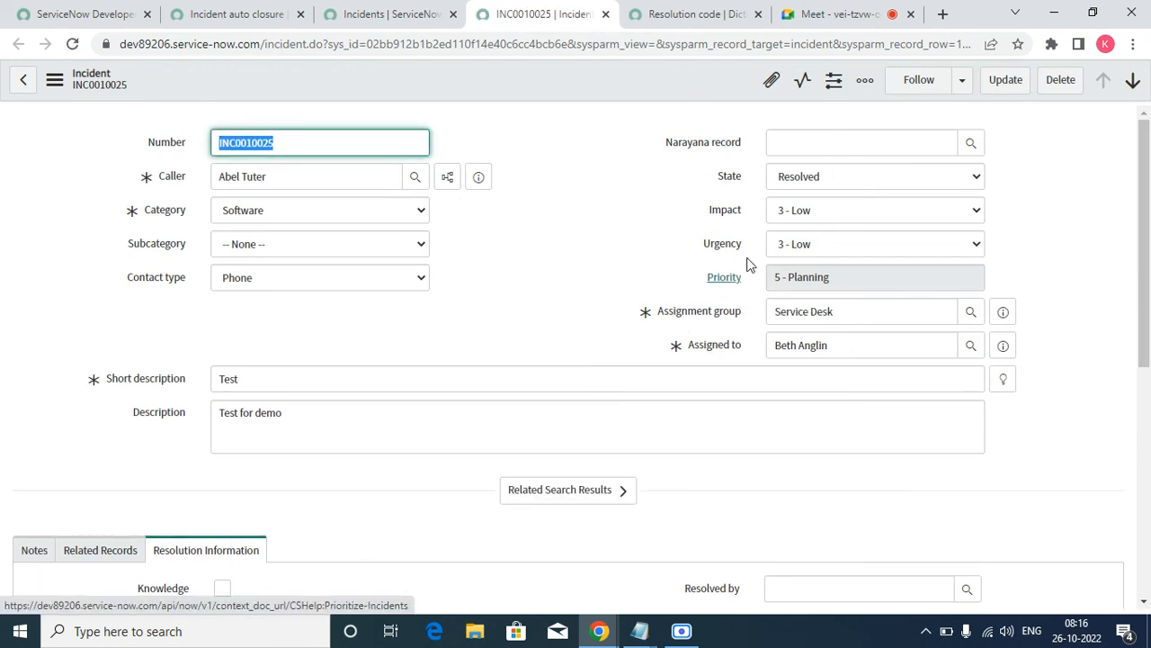
Step: Examine the resolution code and notes on INC0010025, and refresh the In Progress incident list to check for remaining records
scroll(385, 325, "down", 5)
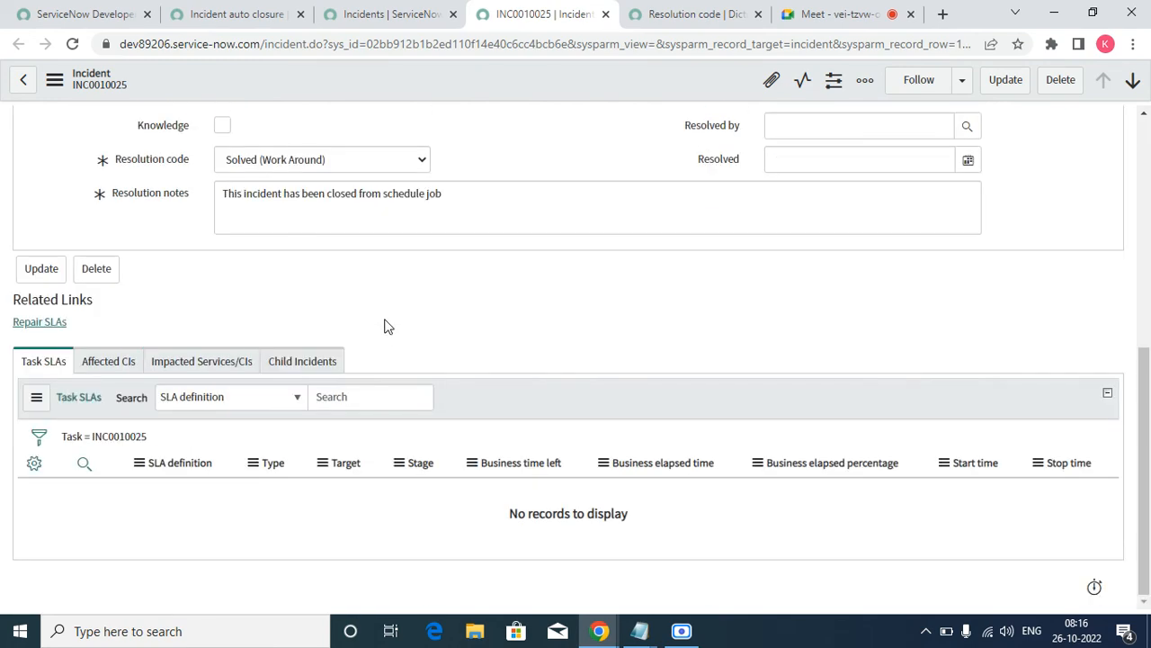
left_click_drag(224, 193, 441, 209)
left_click(377, 14)
right_click(494, 82)
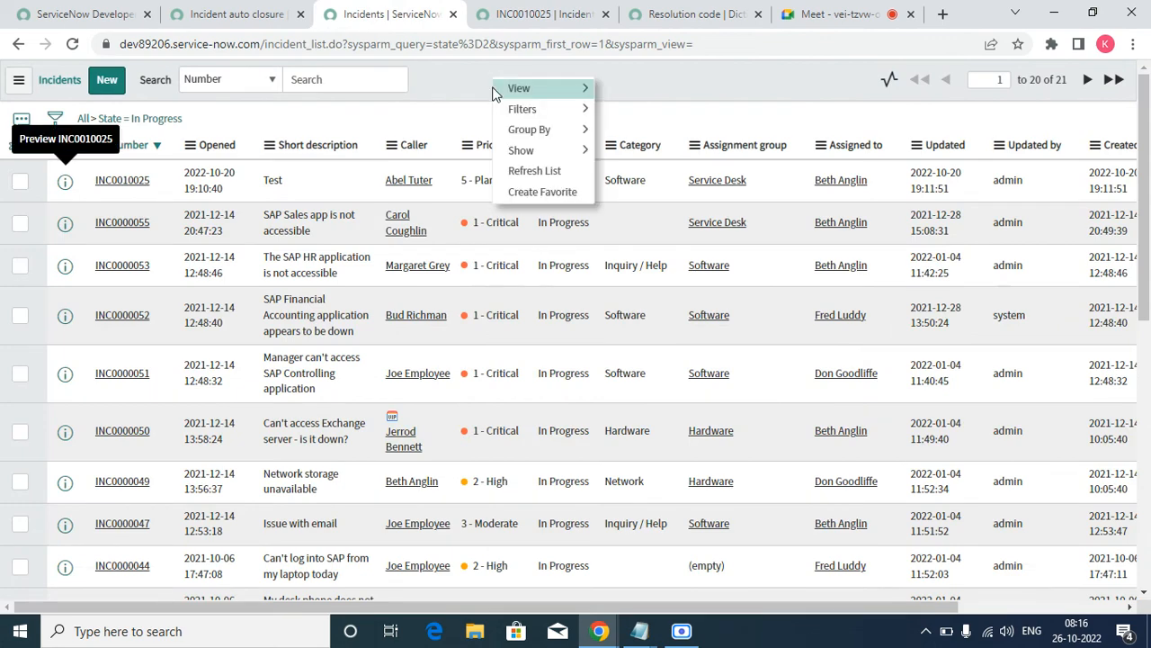
left_click(544, 171)
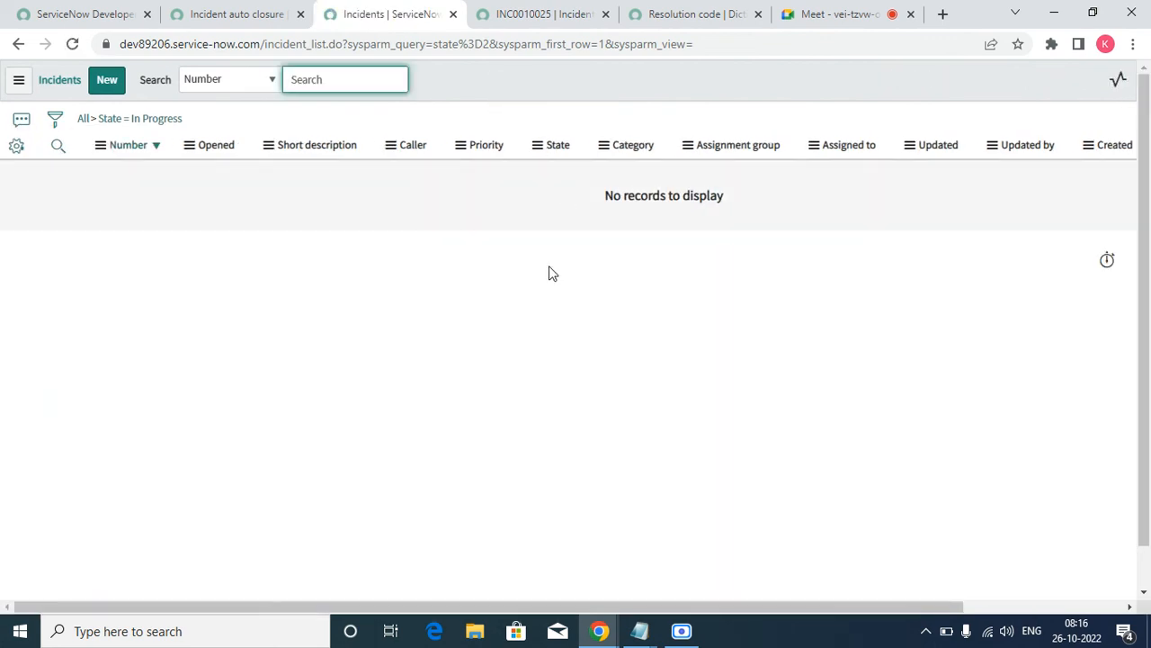
Step: Change the Incident auto closure script to query state '6' and set incident.state to '7', and save the job
left_click(251, 17)
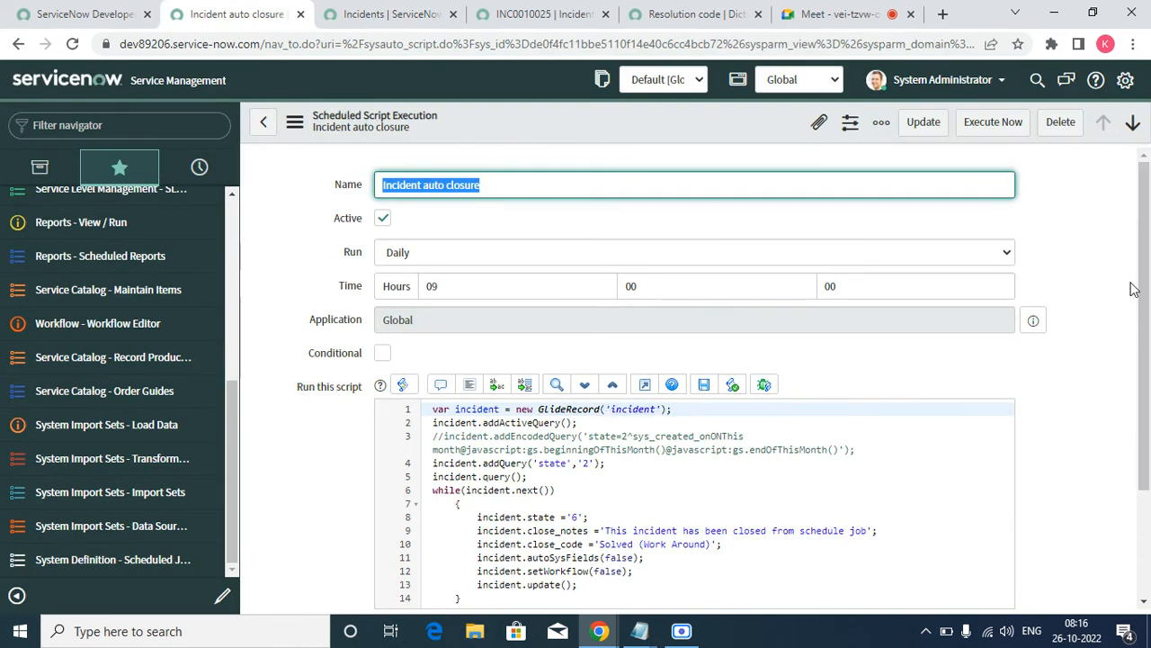
left_click_drag(1141, 270, 1141, 338)
scroll(804, 371, "down", 2)
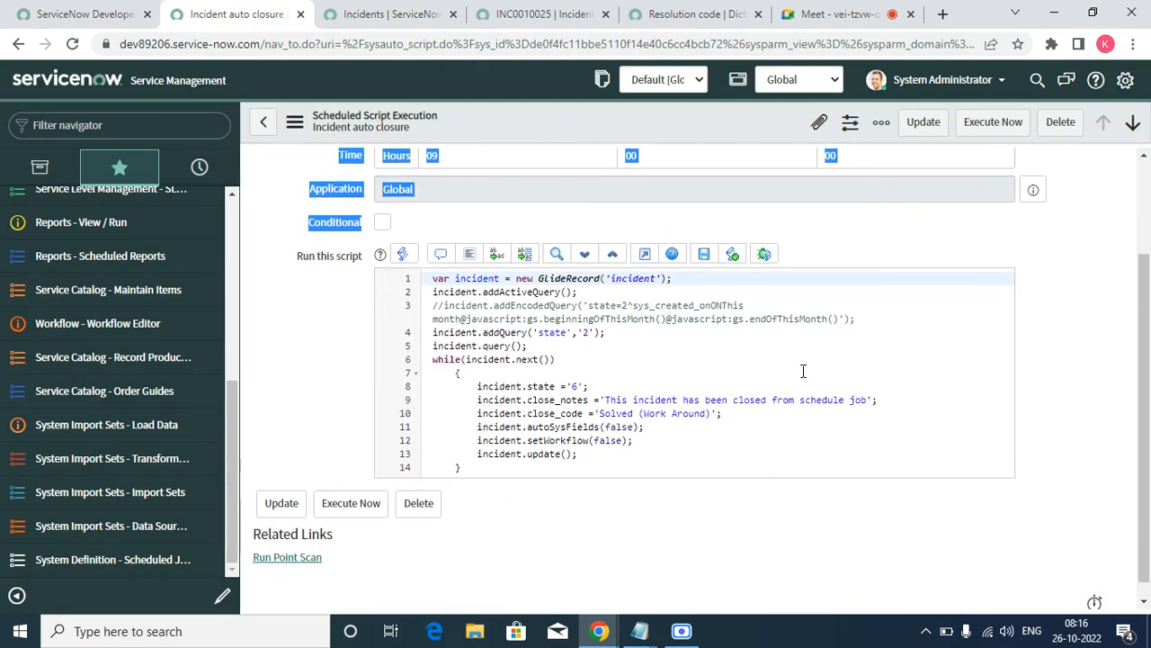
left_click(589, 332)
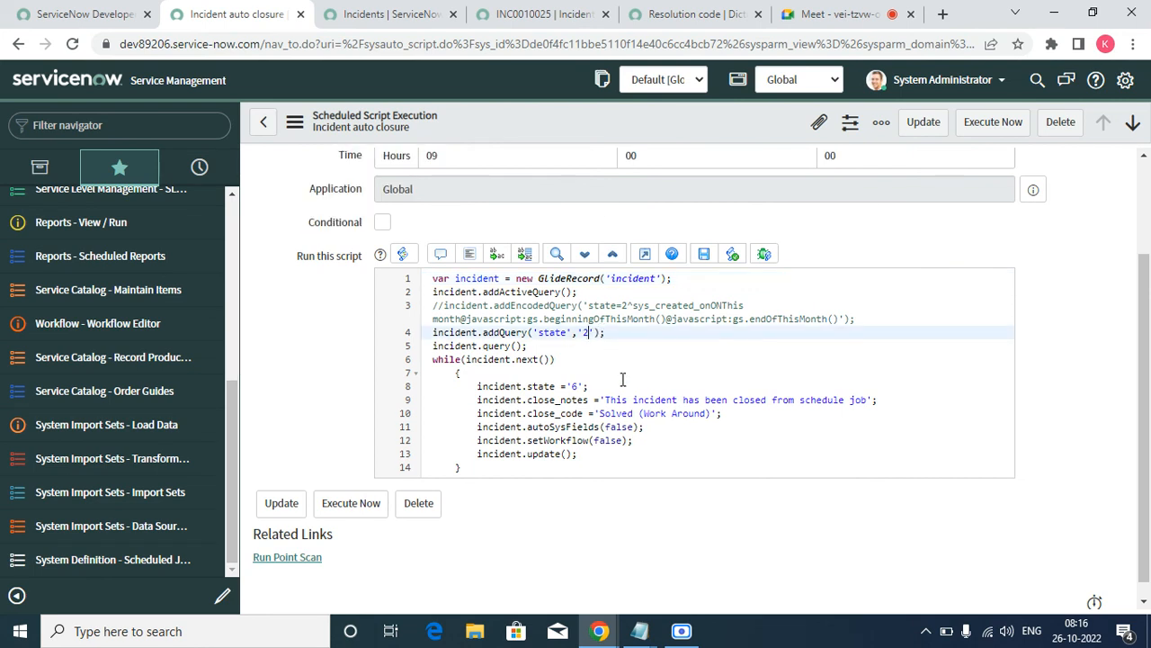
type("6")
left_click(576, 390)
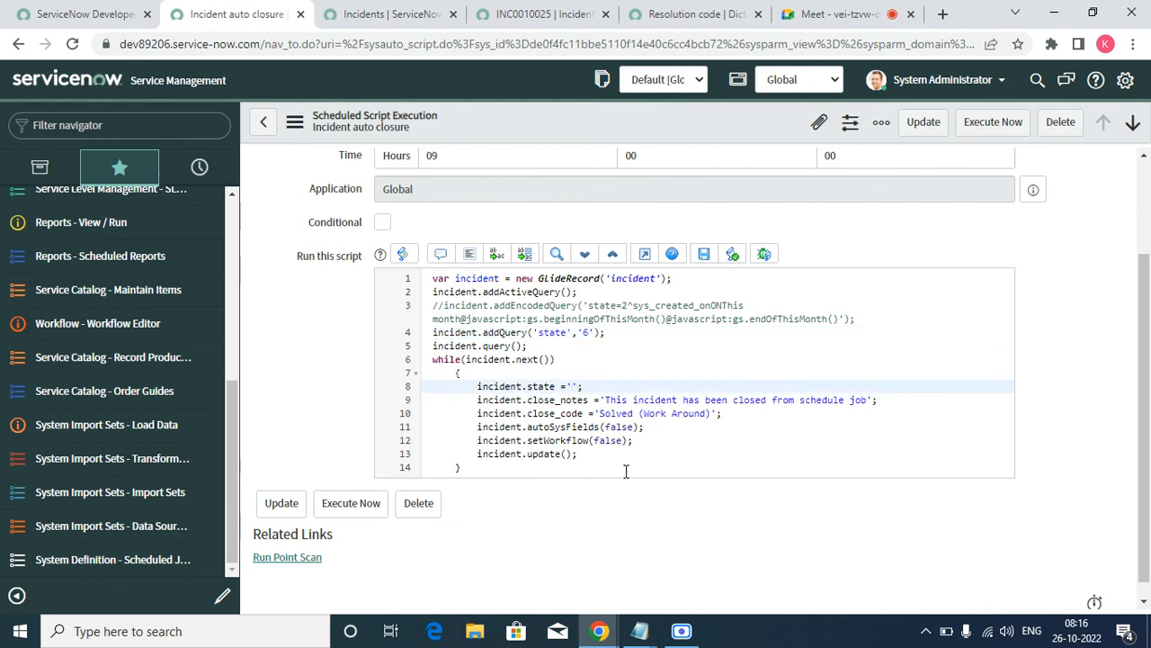
left_click(629, 361)
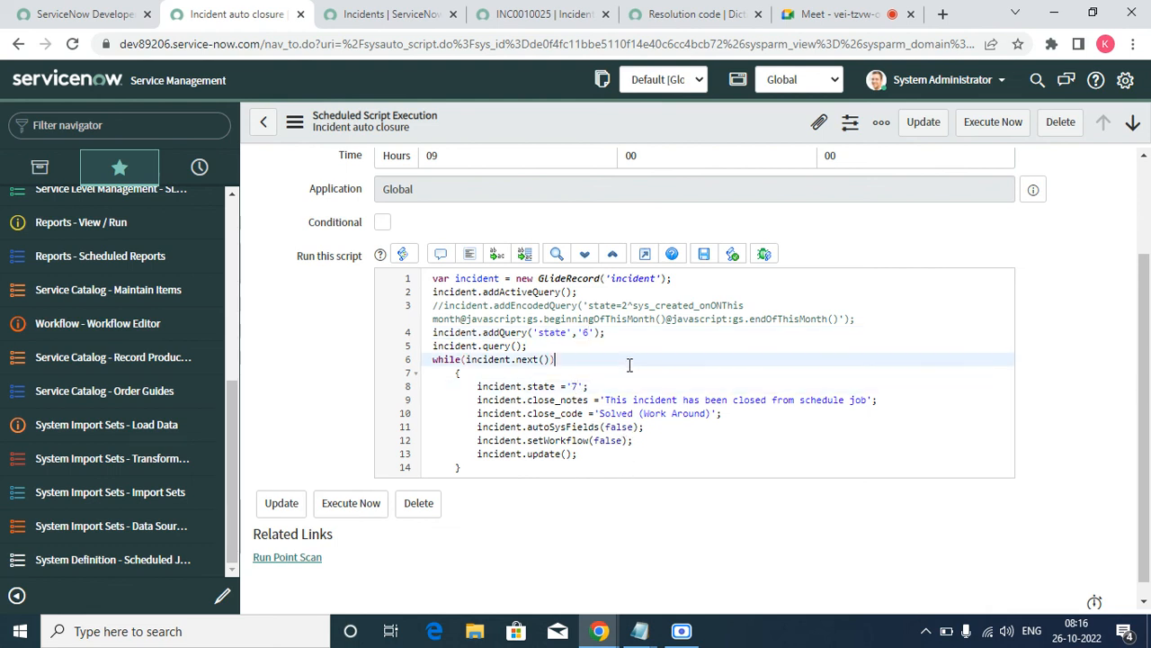
right_click(525, 113)
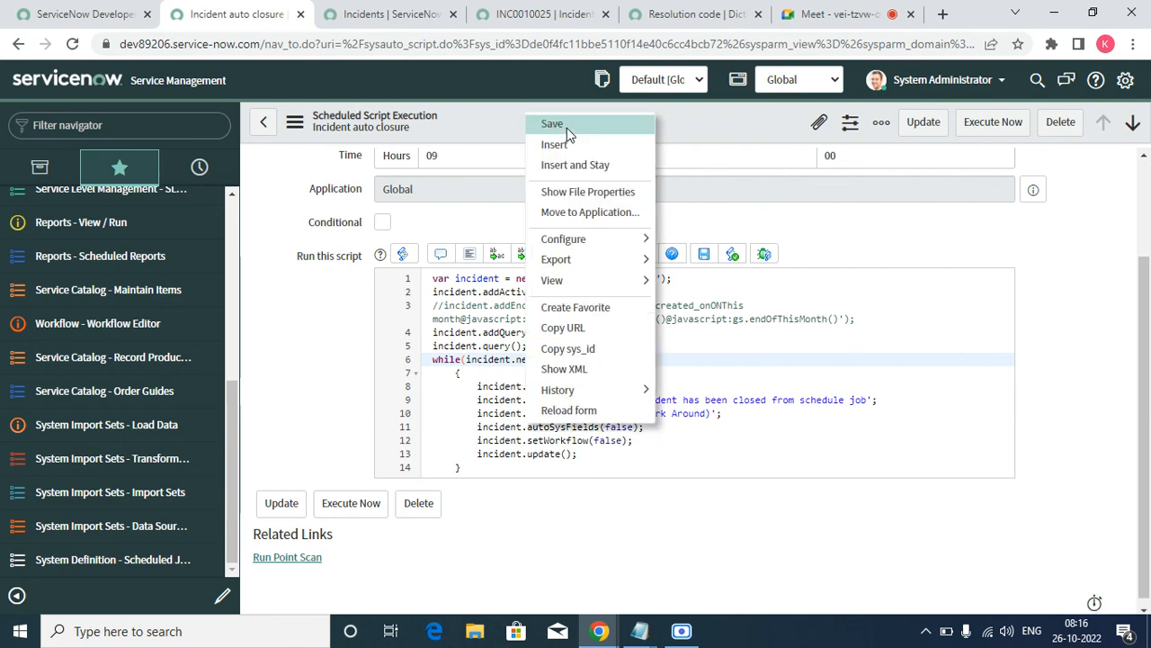
left_click(566, 127)
Step: Filter the incident list to State is Resolved and look through the matching incidents
left_click(419, 16)
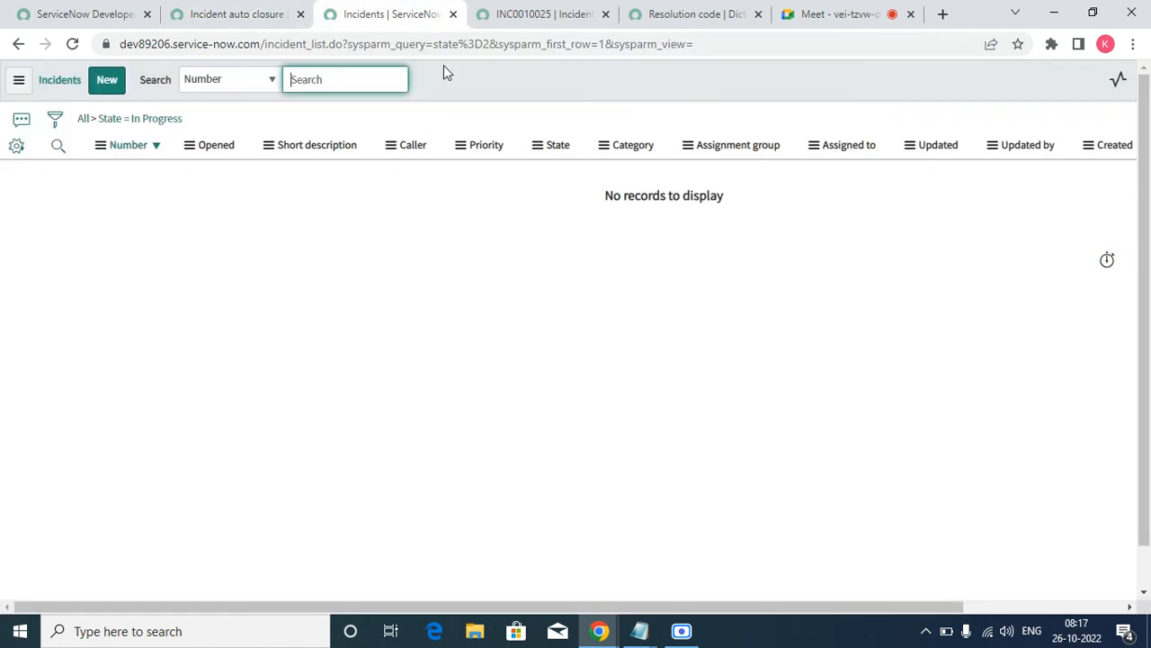
left_click(55, 121)
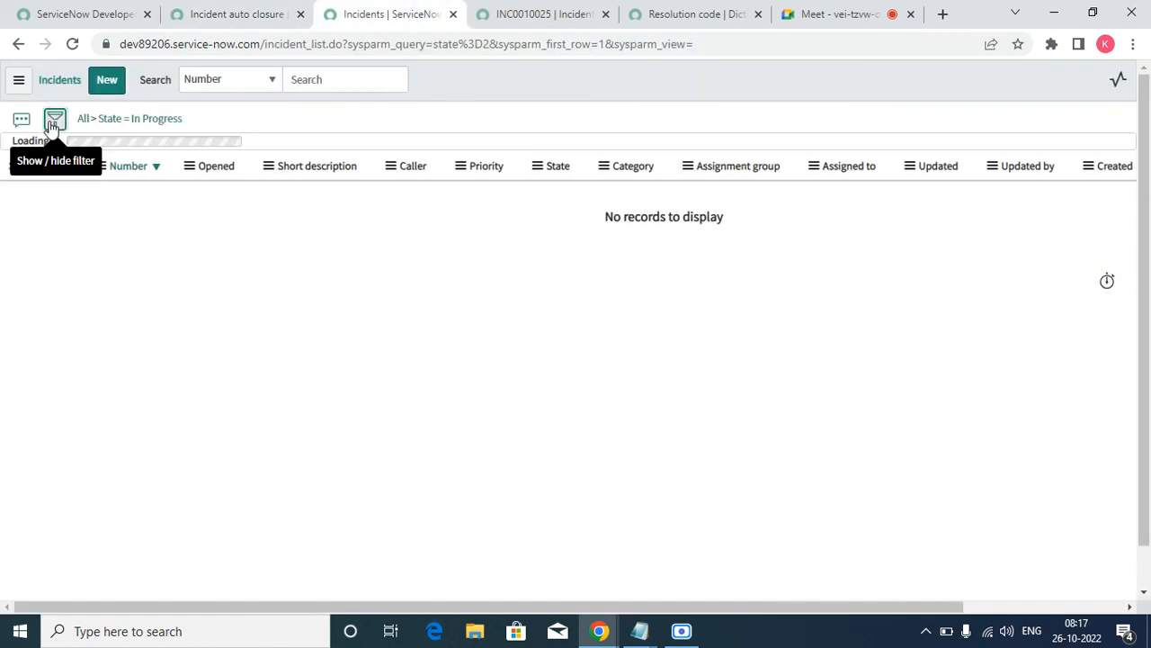
left_click(419, 192)
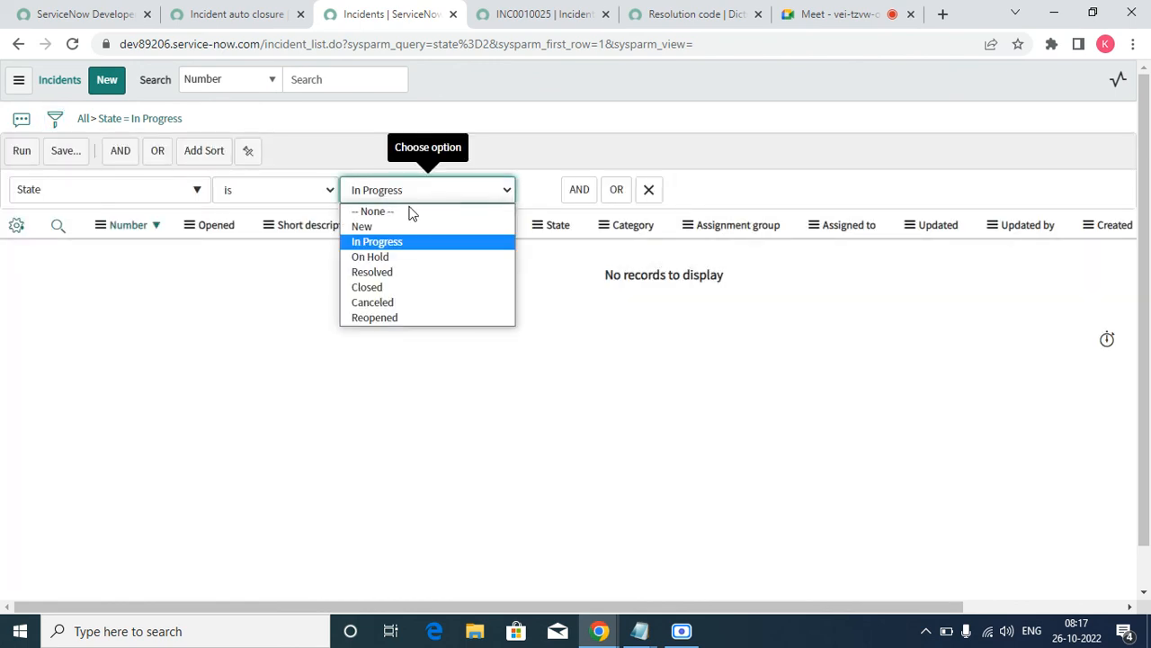
left_click(389, 282)
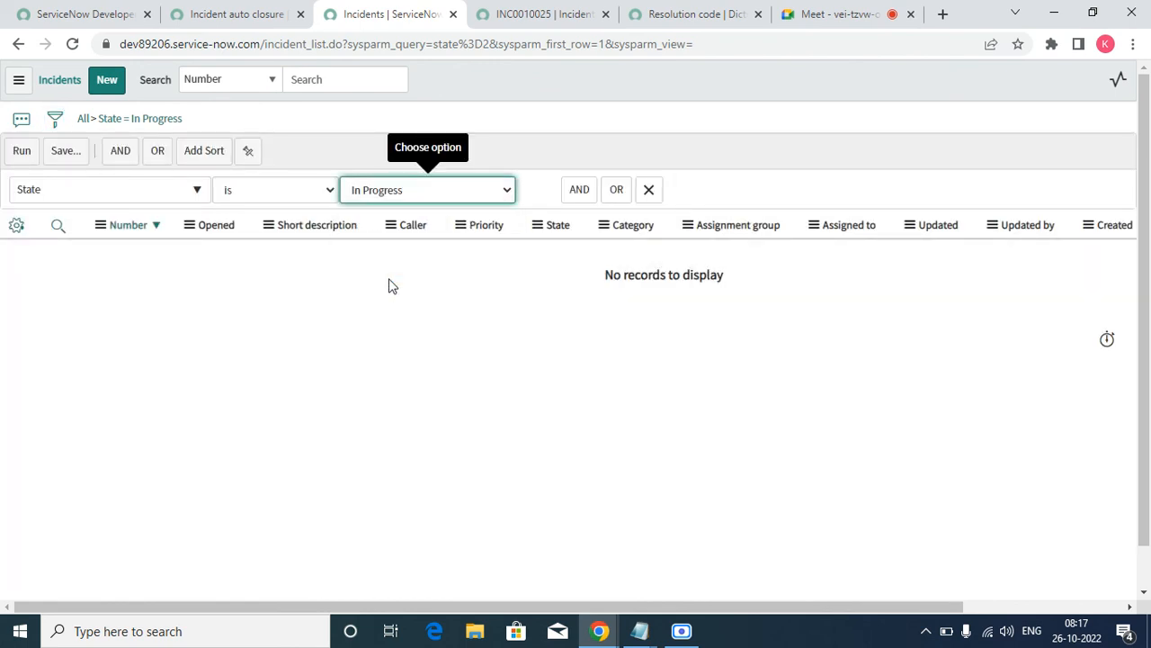
left_click(22, 150)
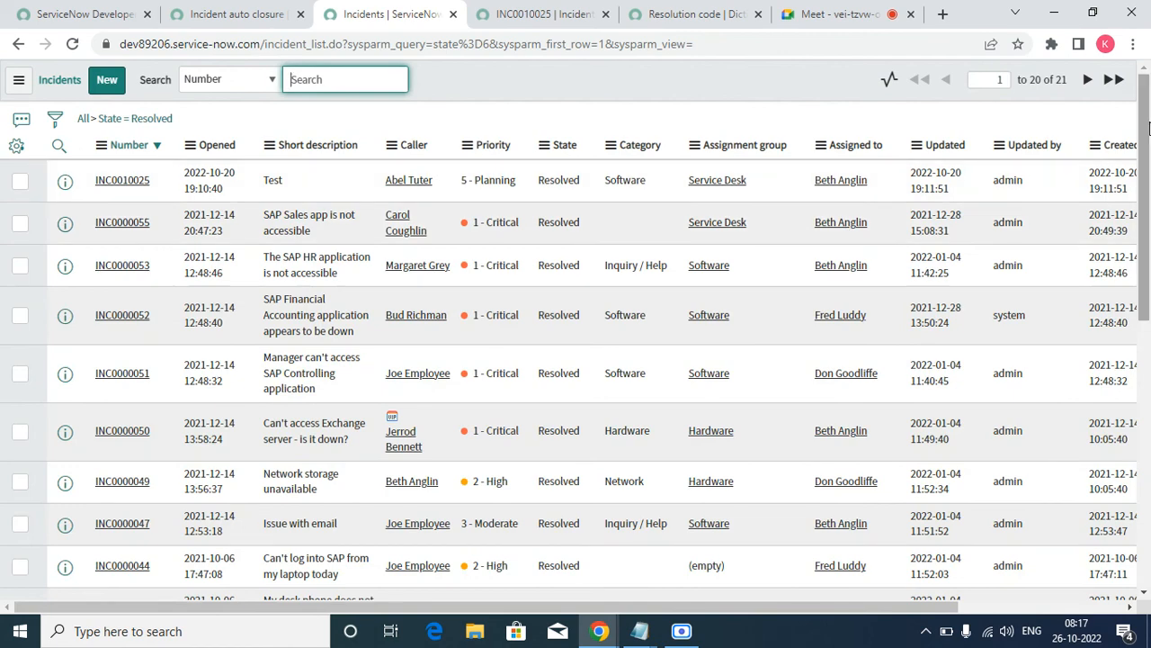
scroll(1003, 309, "down", 7)
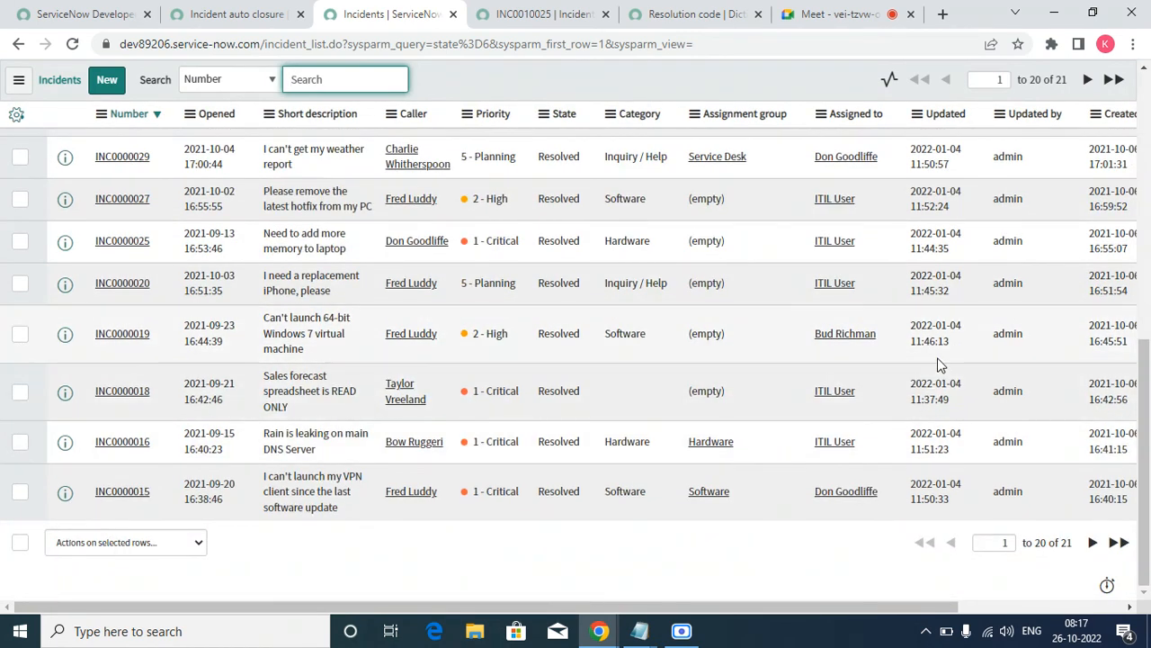
scroll(711, 374, "up", 7)
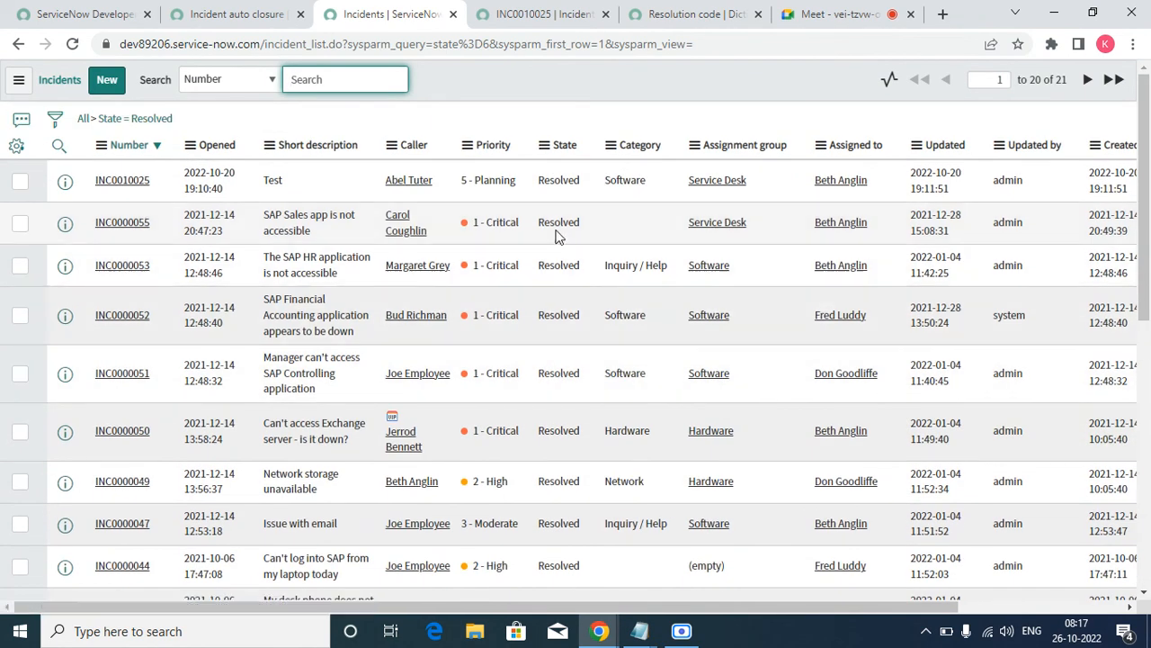
Step: Execute the Incident auto closure job immediately and reopen INC0010025 from the list in a new browser tab, closing its outdated tab
left_click(169, 11)
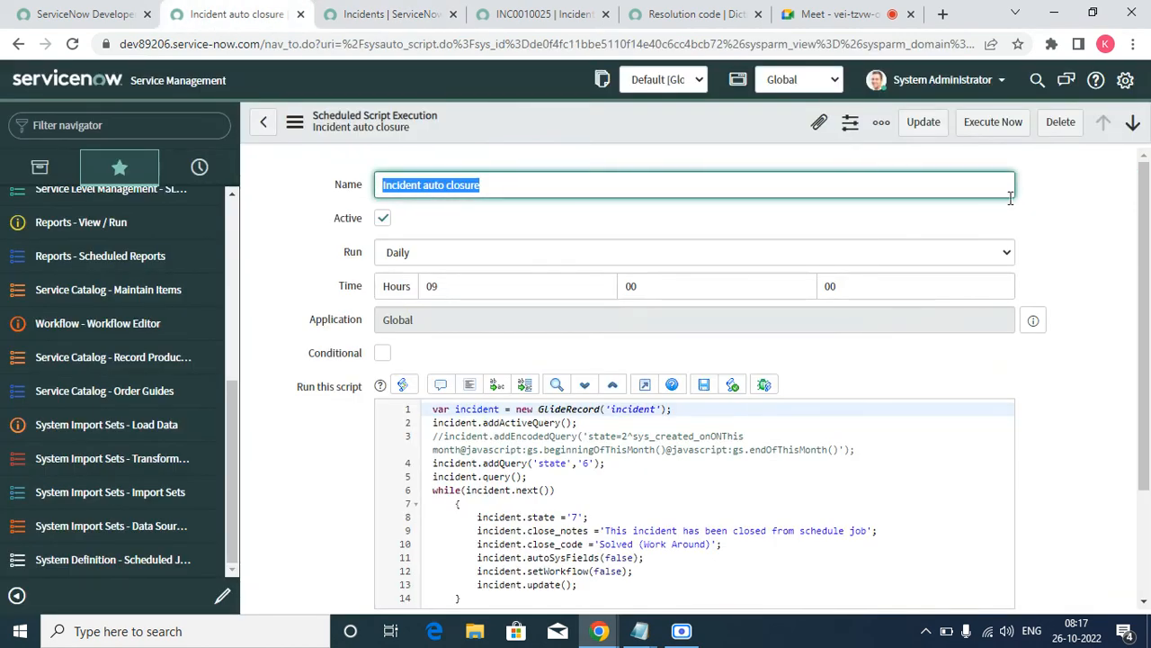
left_click(980, 124)
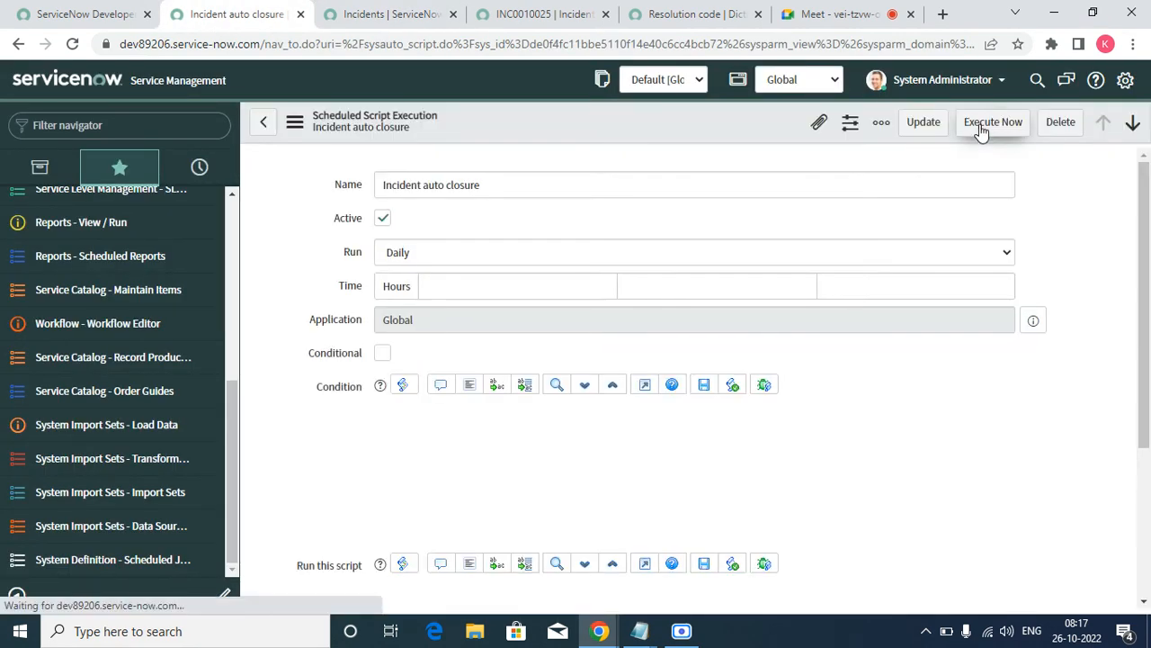
left_click(535, 13)
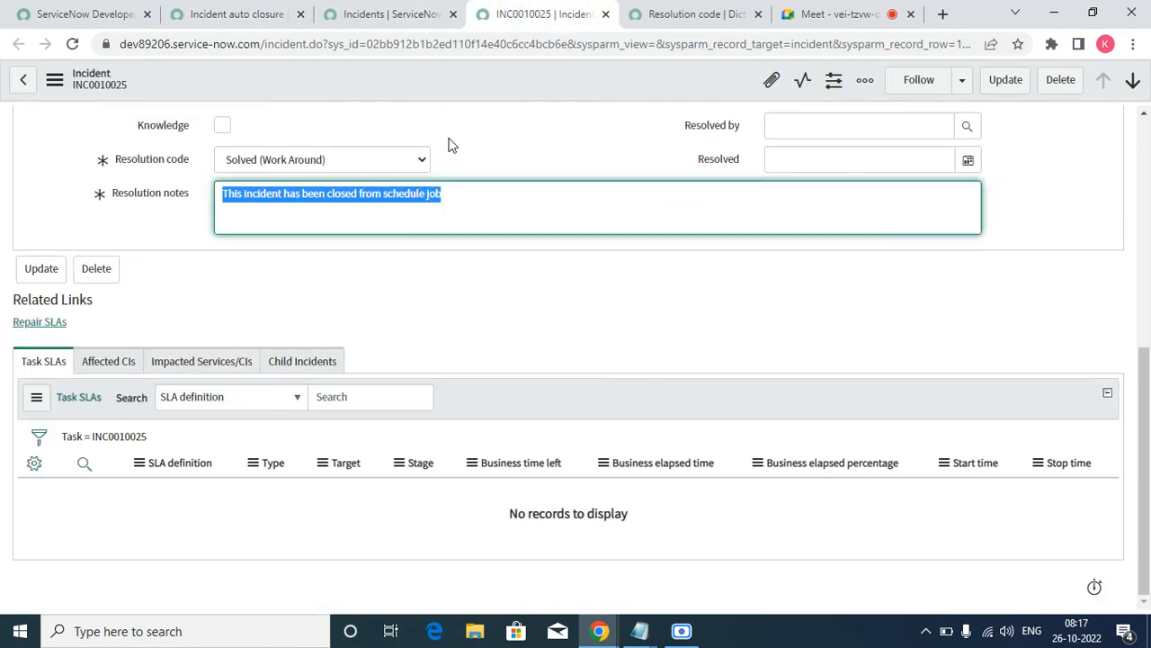
left_click(369, 14)
right_click(67, 182)
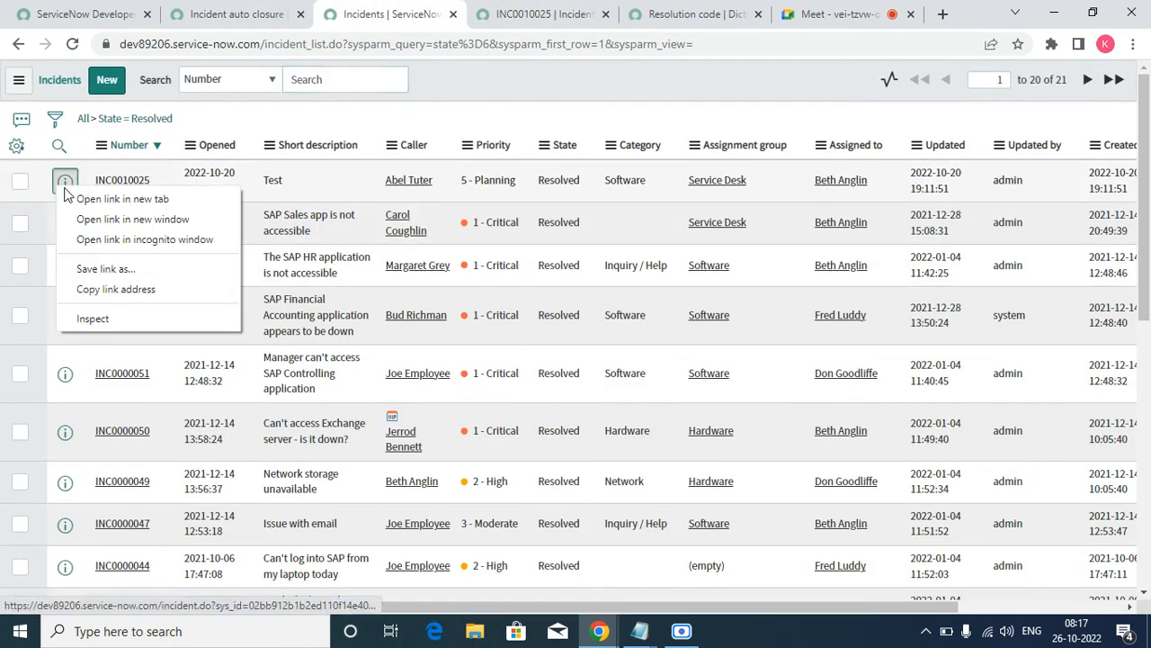
left_click(94, 198)
left_click(598, 15)
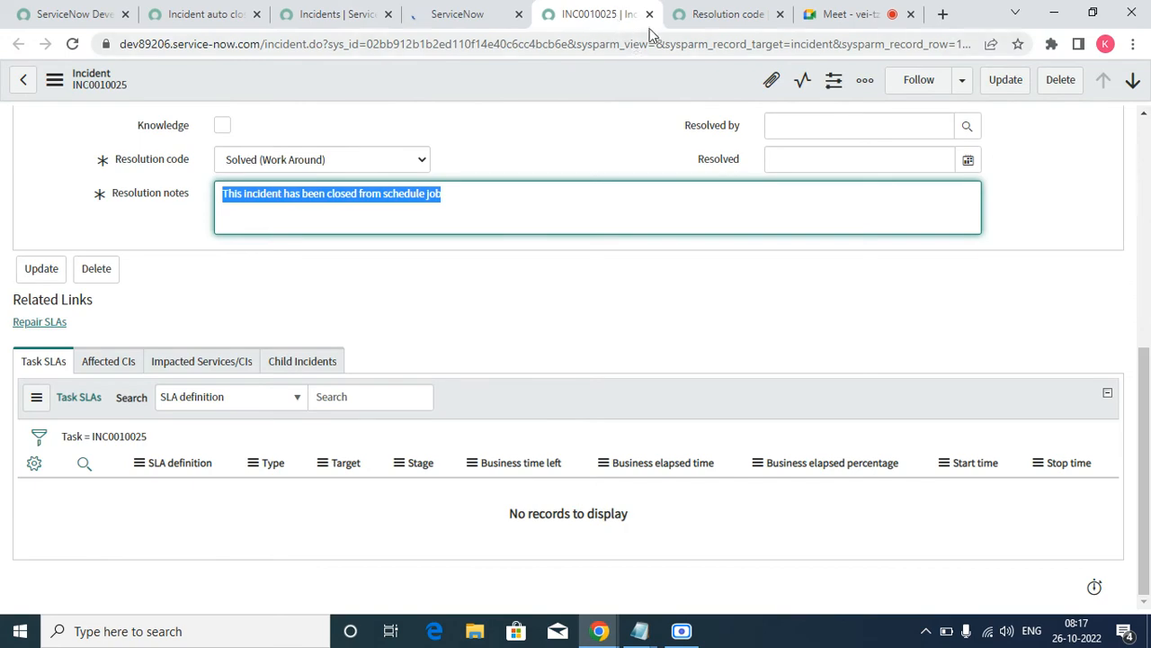
left_click(649, 13)
left_click(486, 13)
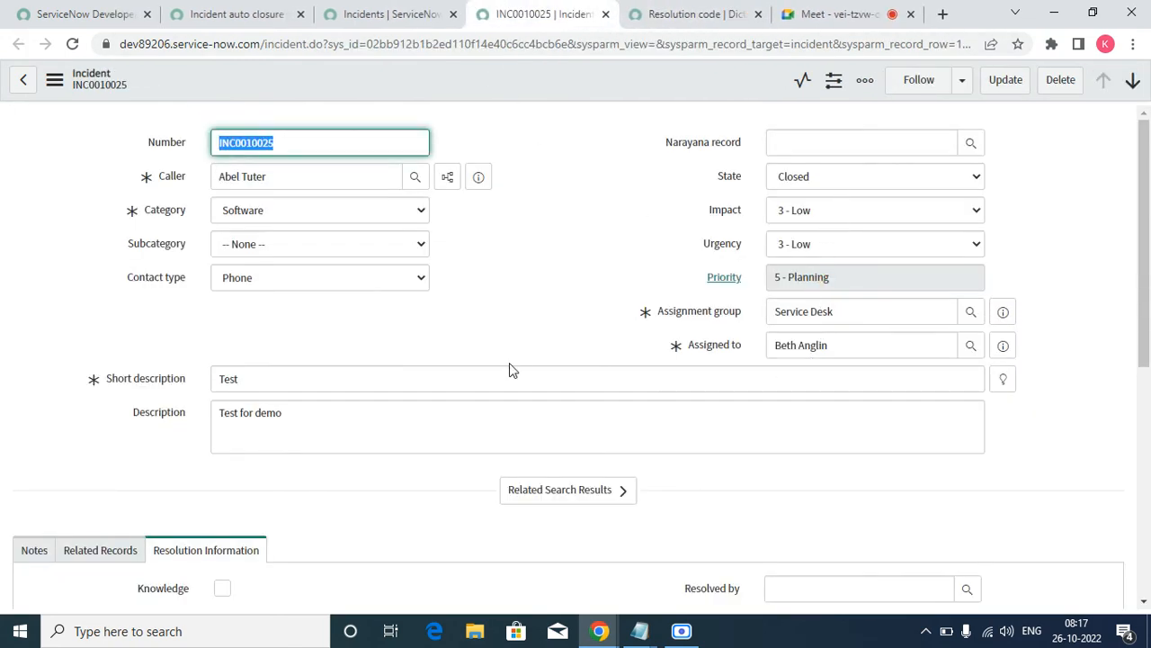
Step: Examine the resolution information and the notes activity of INC0010025
scroll(509, 370, "down", 5)
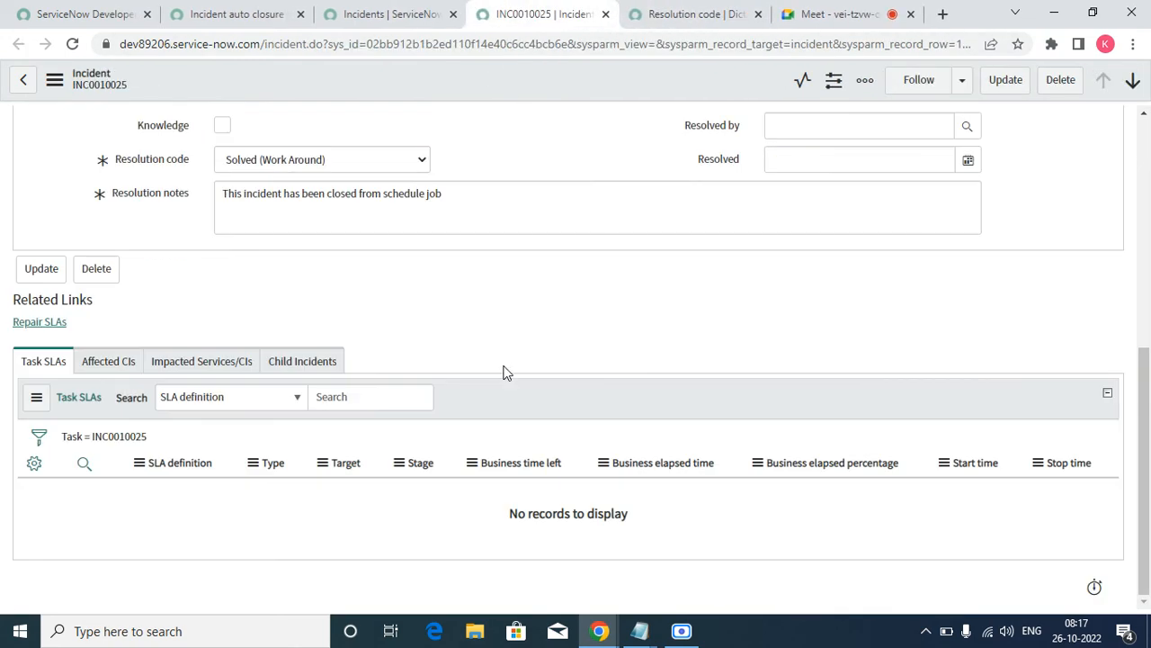
left_click(466, 205)
left_click_drag(1138, 442, 1115, 304)
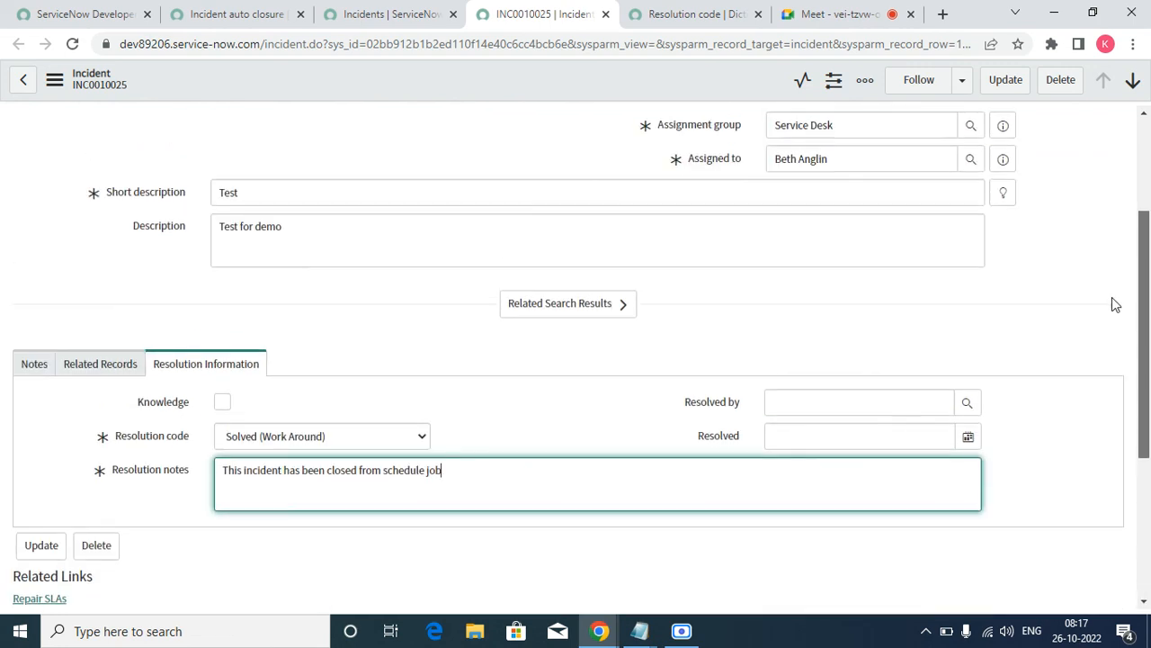
left_click(27, 367)
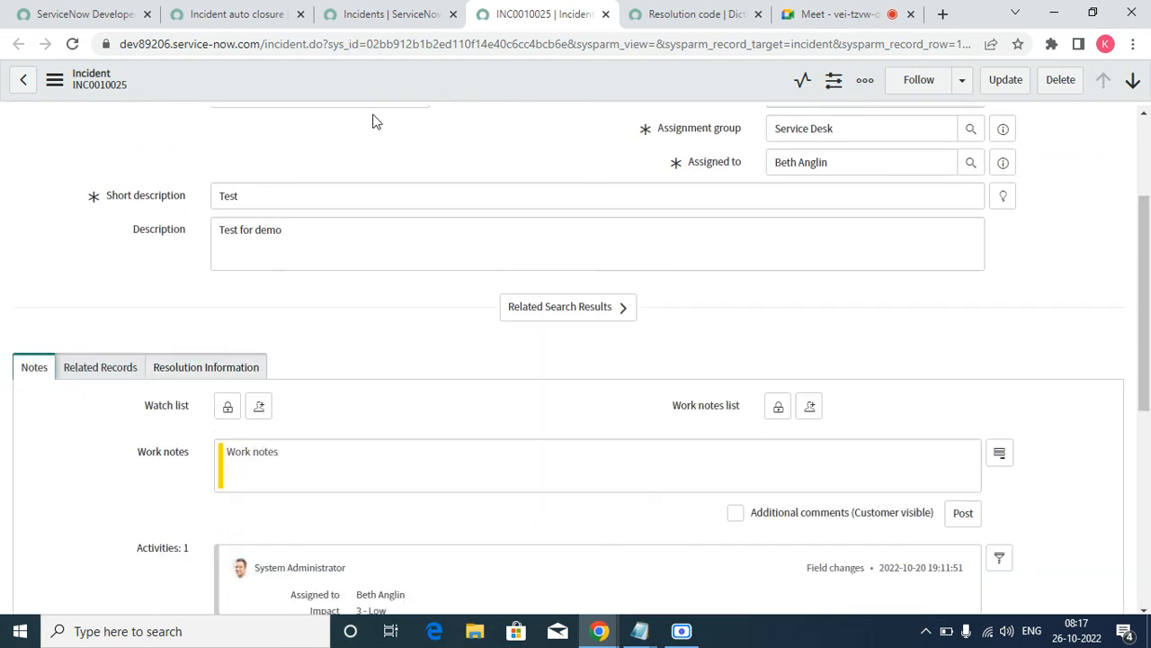
Step: Switch to the Google Meet call and ignore its prompt to stop presenting
left_click(387, 14)
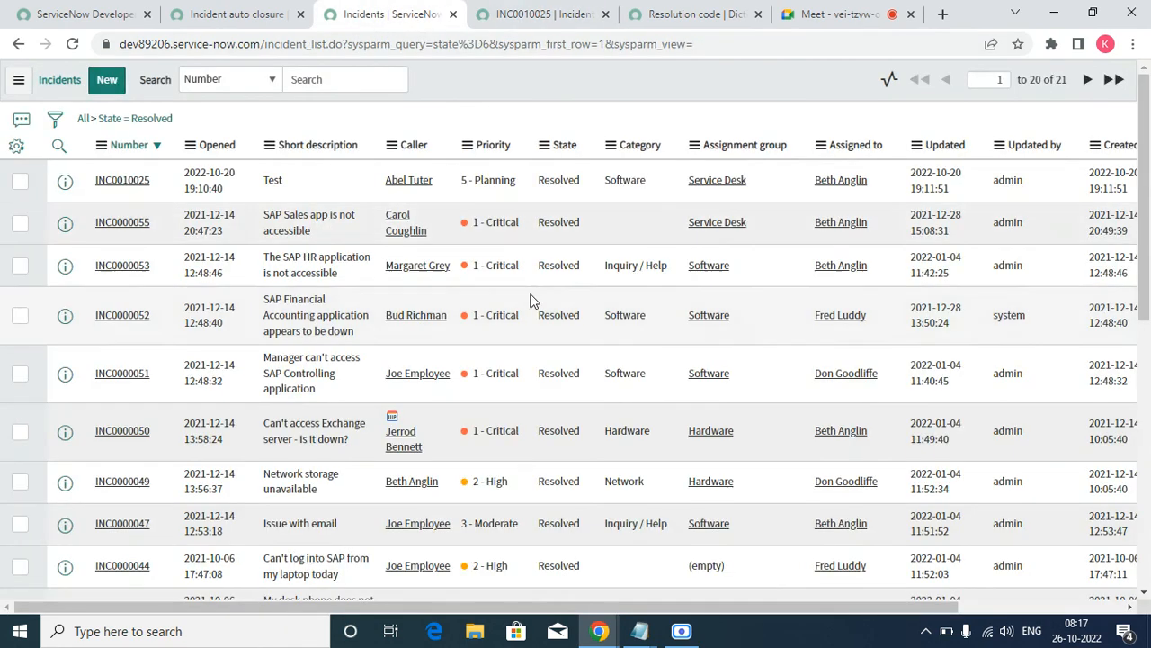
left_click(189, 13)
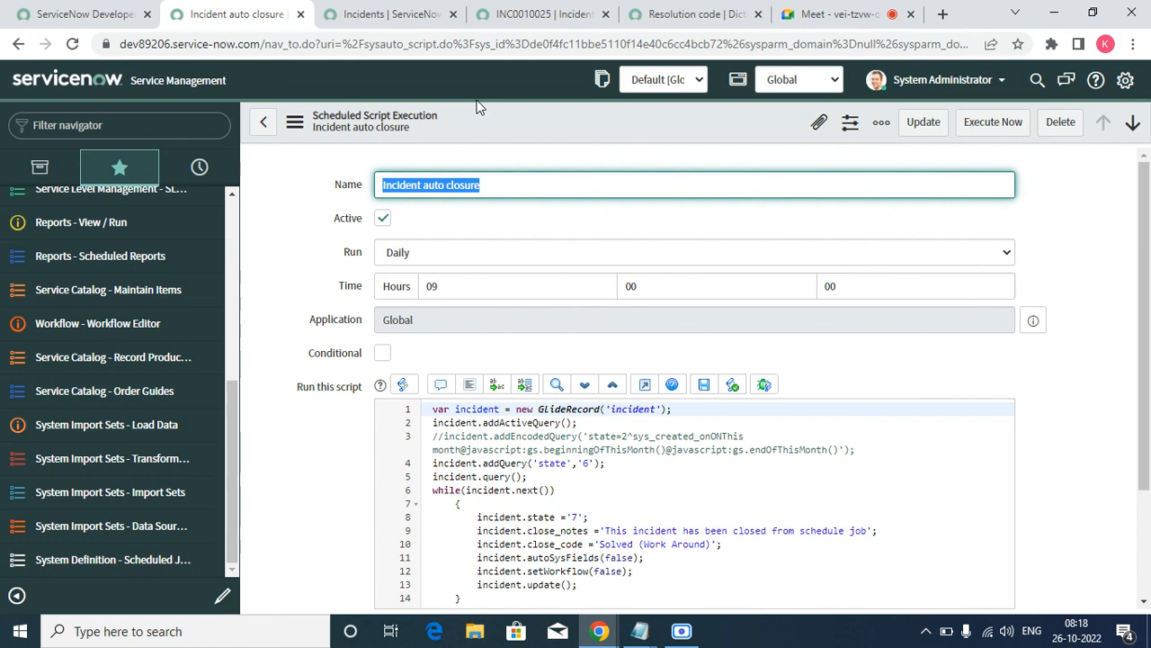
left_click(846, 14)
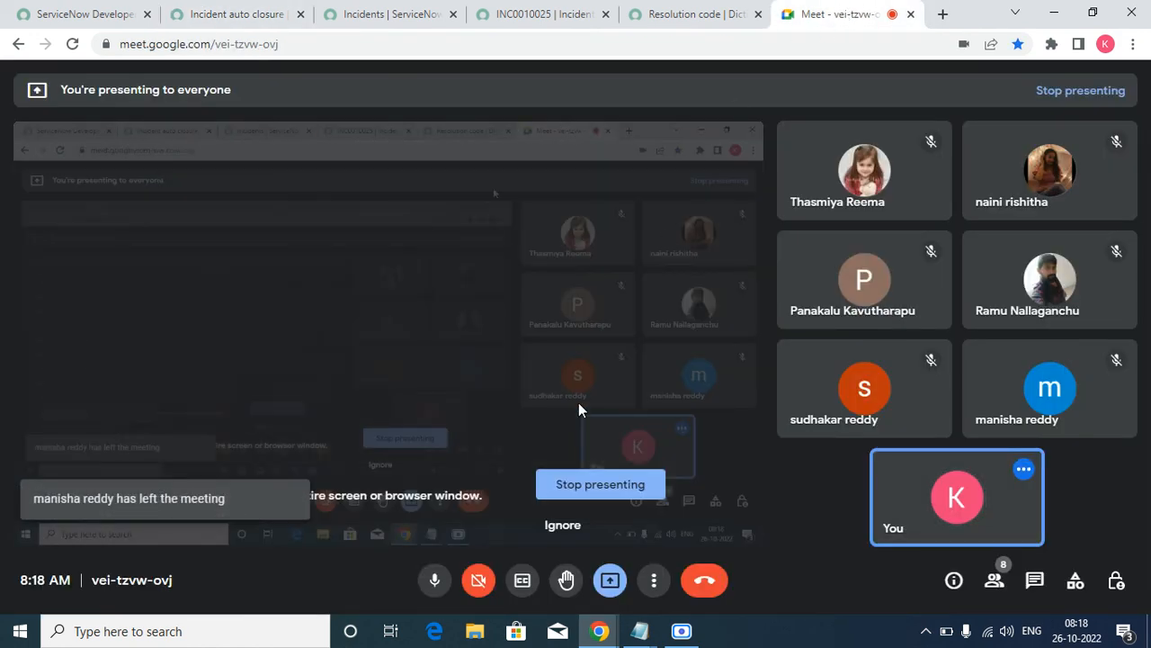
left_click(560, 523)
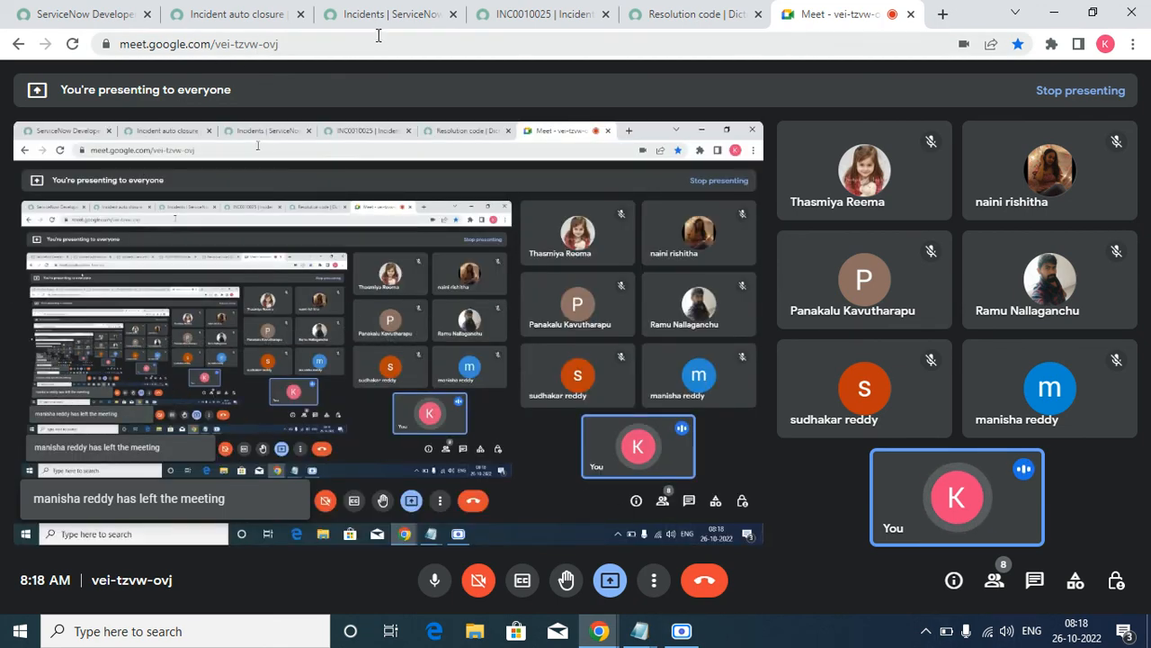
Step: Close the Resolution code dictionary entry tab and return to the Resolved incidents list
left_click(524, 15)
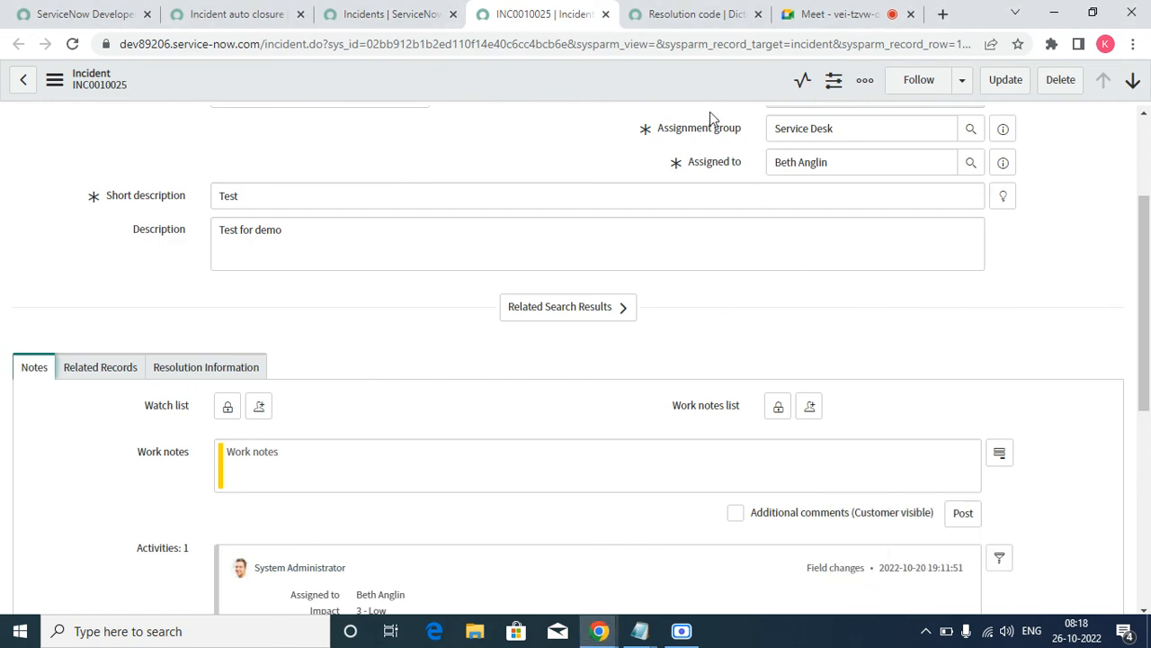
left_click(671, 14)
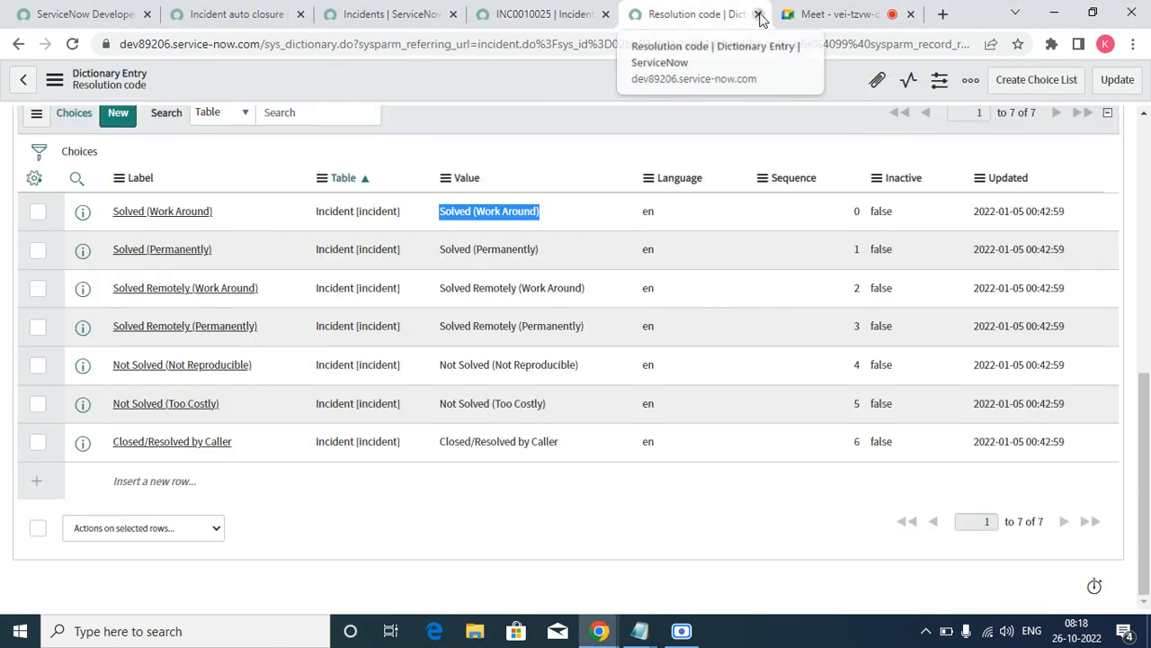
left_click(760, 14)
left_click(500, 16)
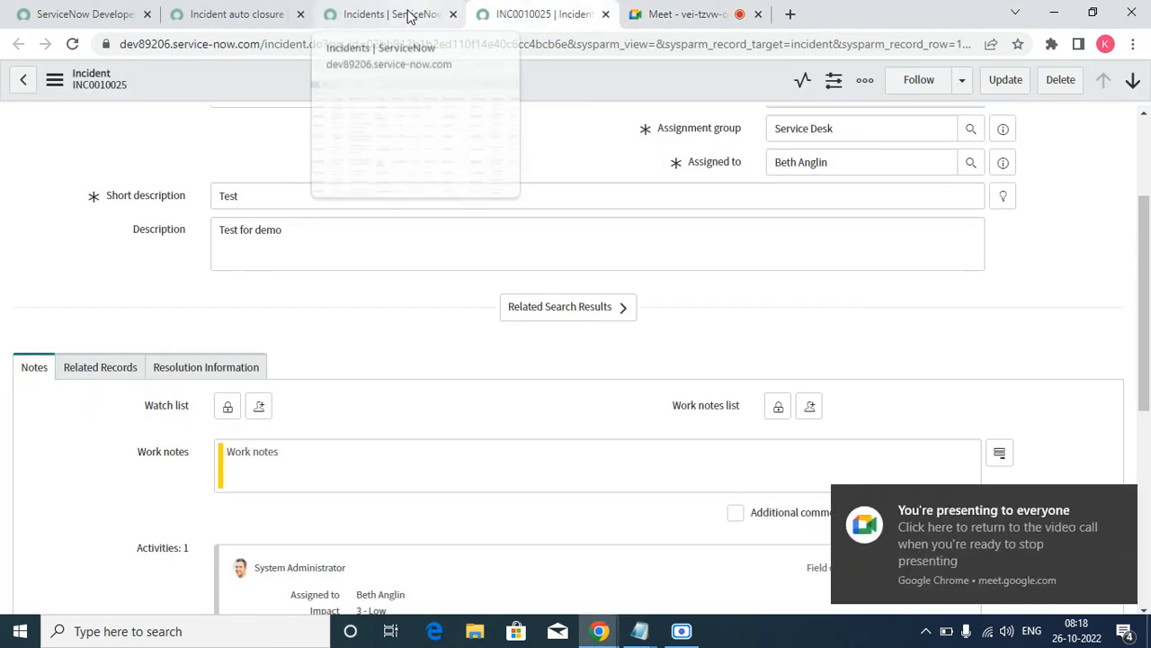
left_click(409, 17)
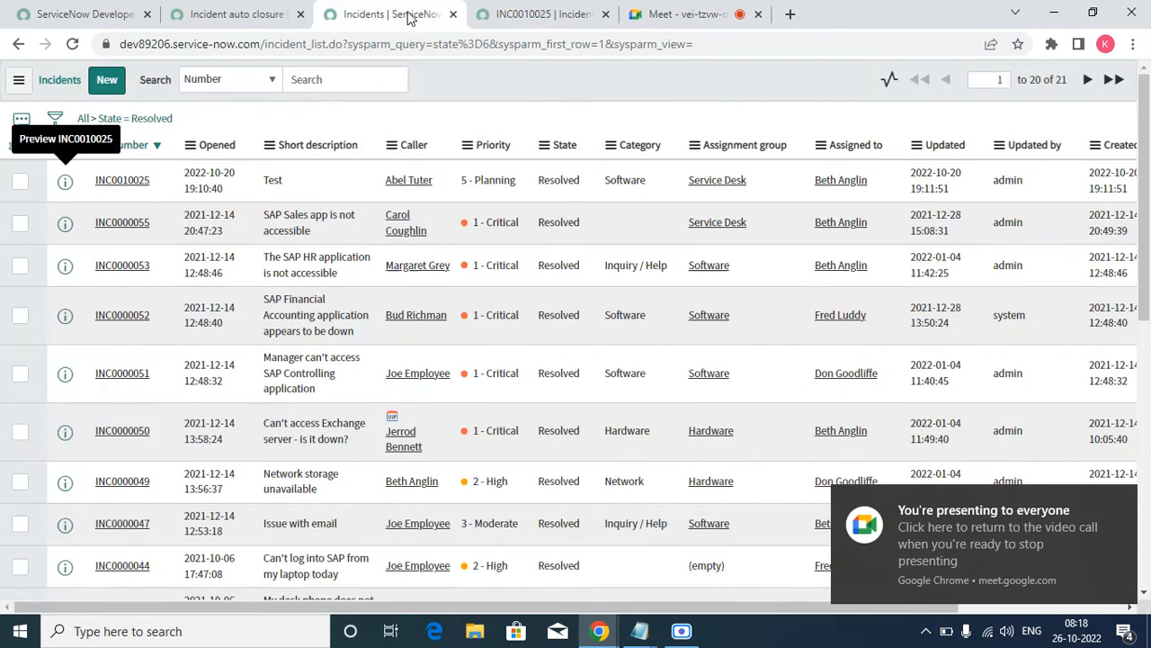